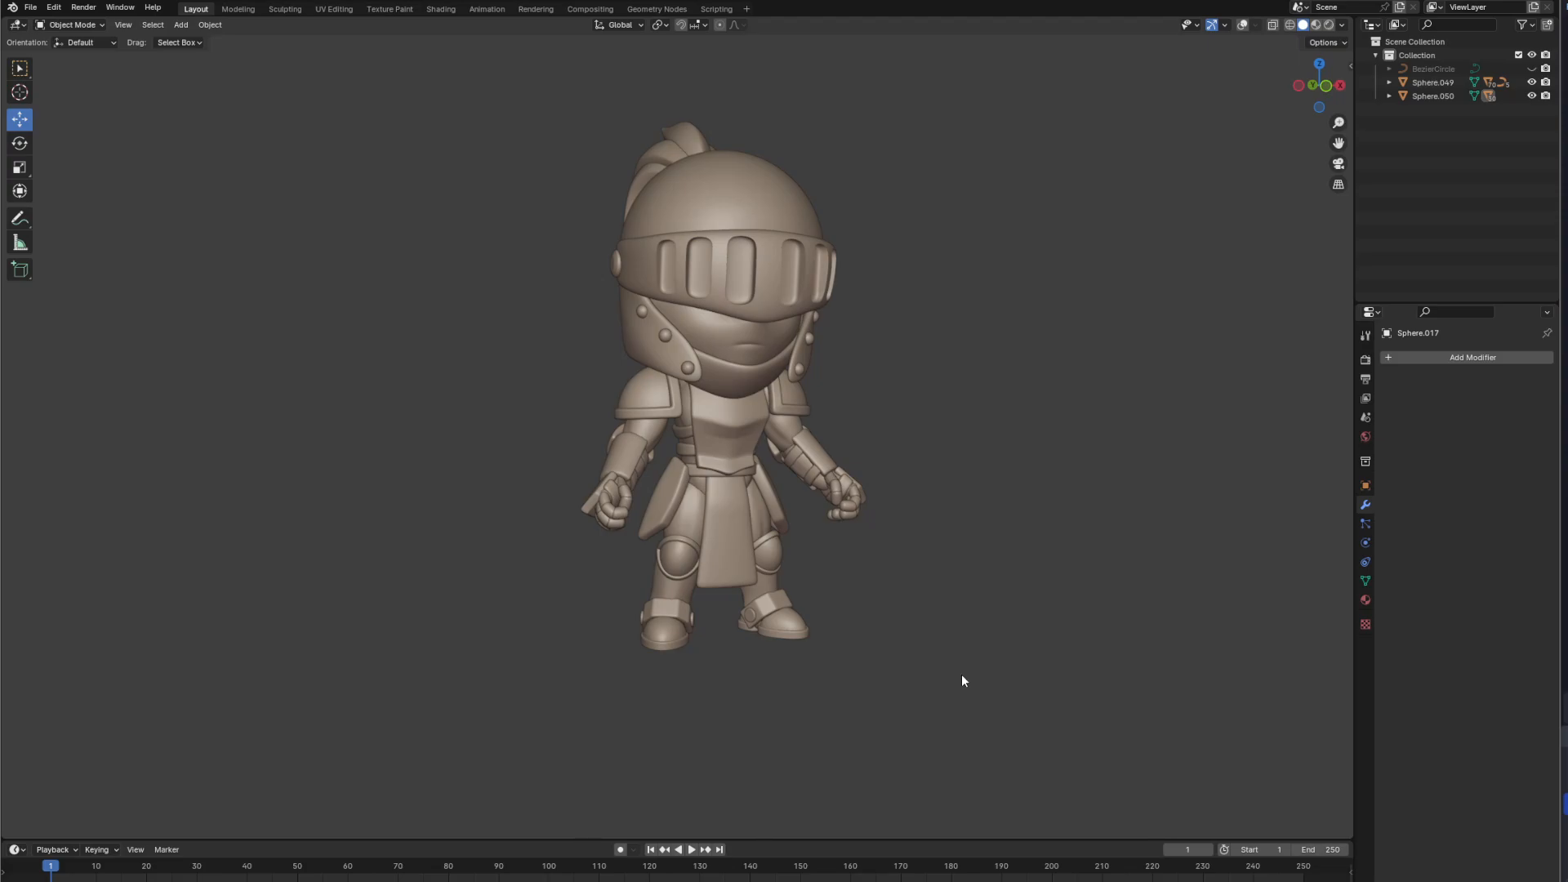
pyautogui.moveTo(1091, 697); pyautogui.dragTo(597, 504, button='middle')
pyautogui.moveTo(925, 735); pyautogui.dragTo(885, 722, button='middle')
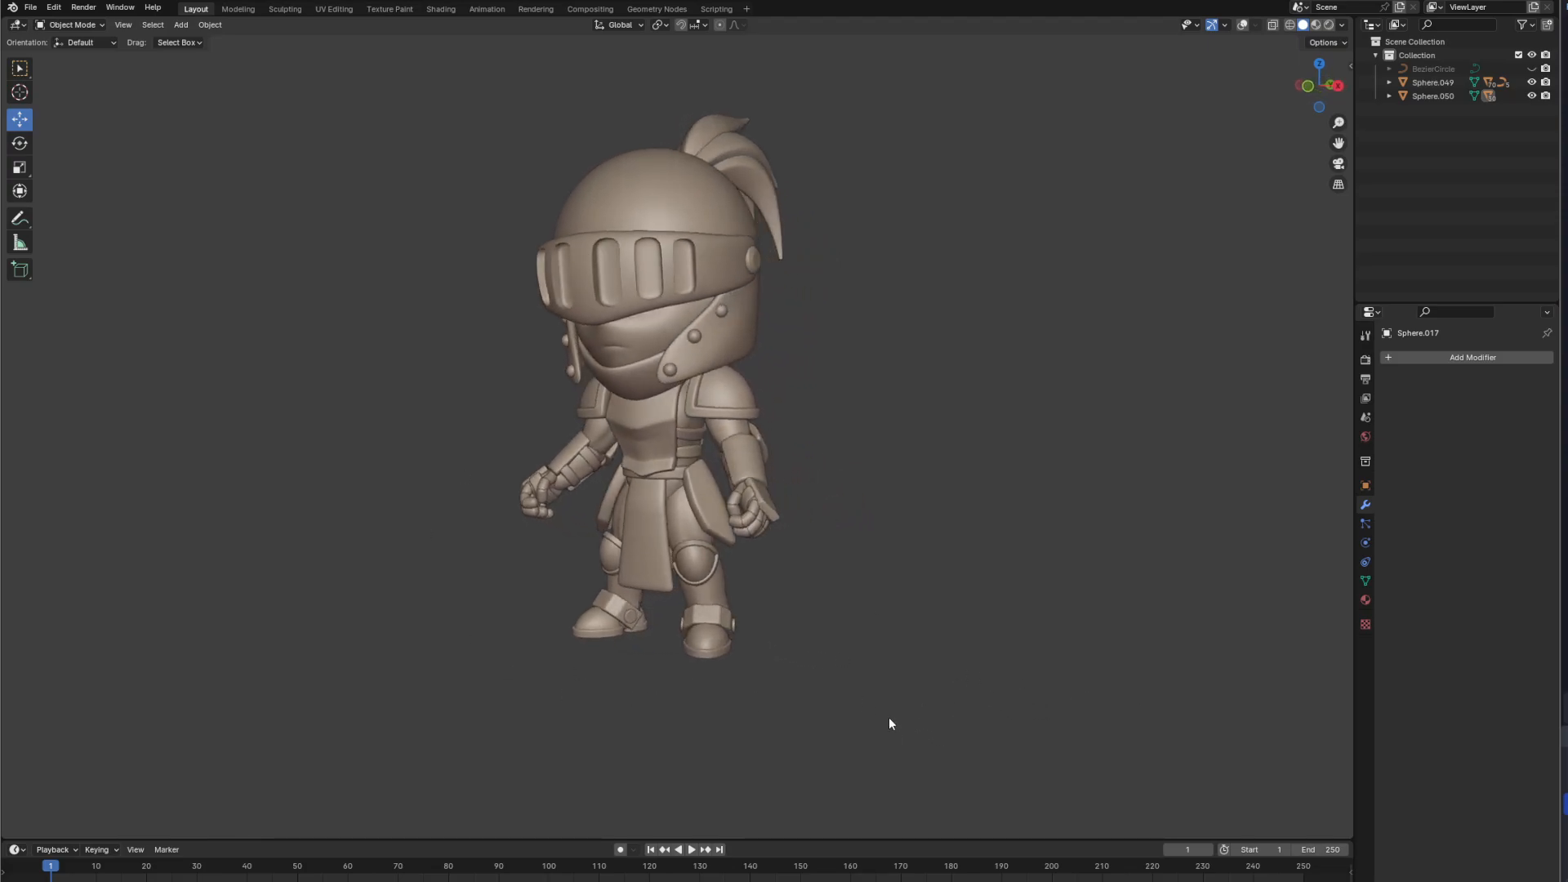
pyautogui.moveTo(788, 714); pyautogui.dragTo(843, 713, button='middle')
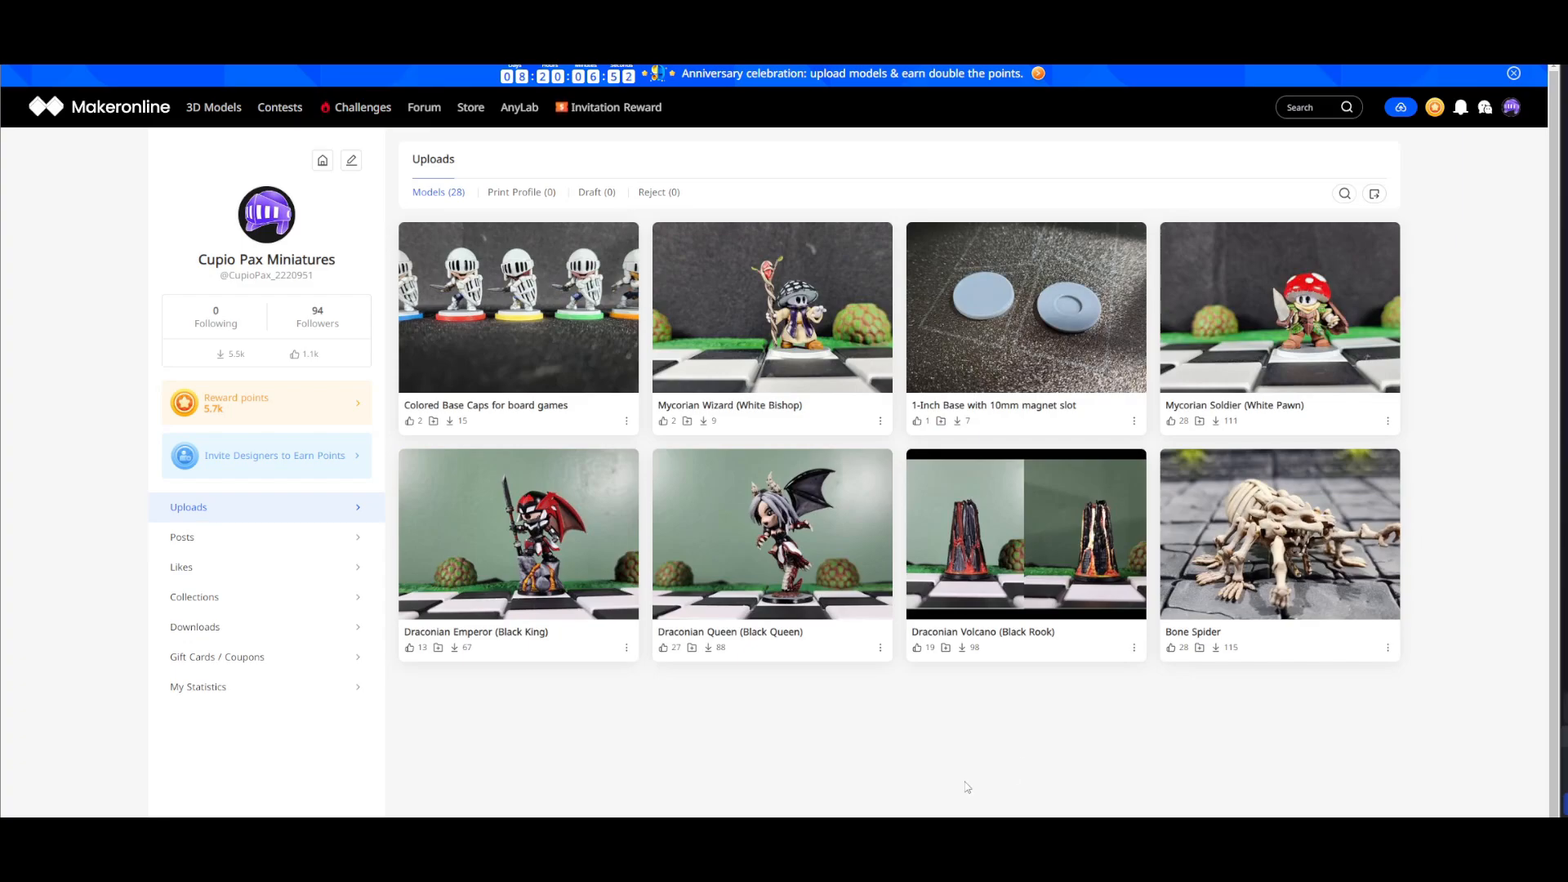
pyautogui.click(670, 815)
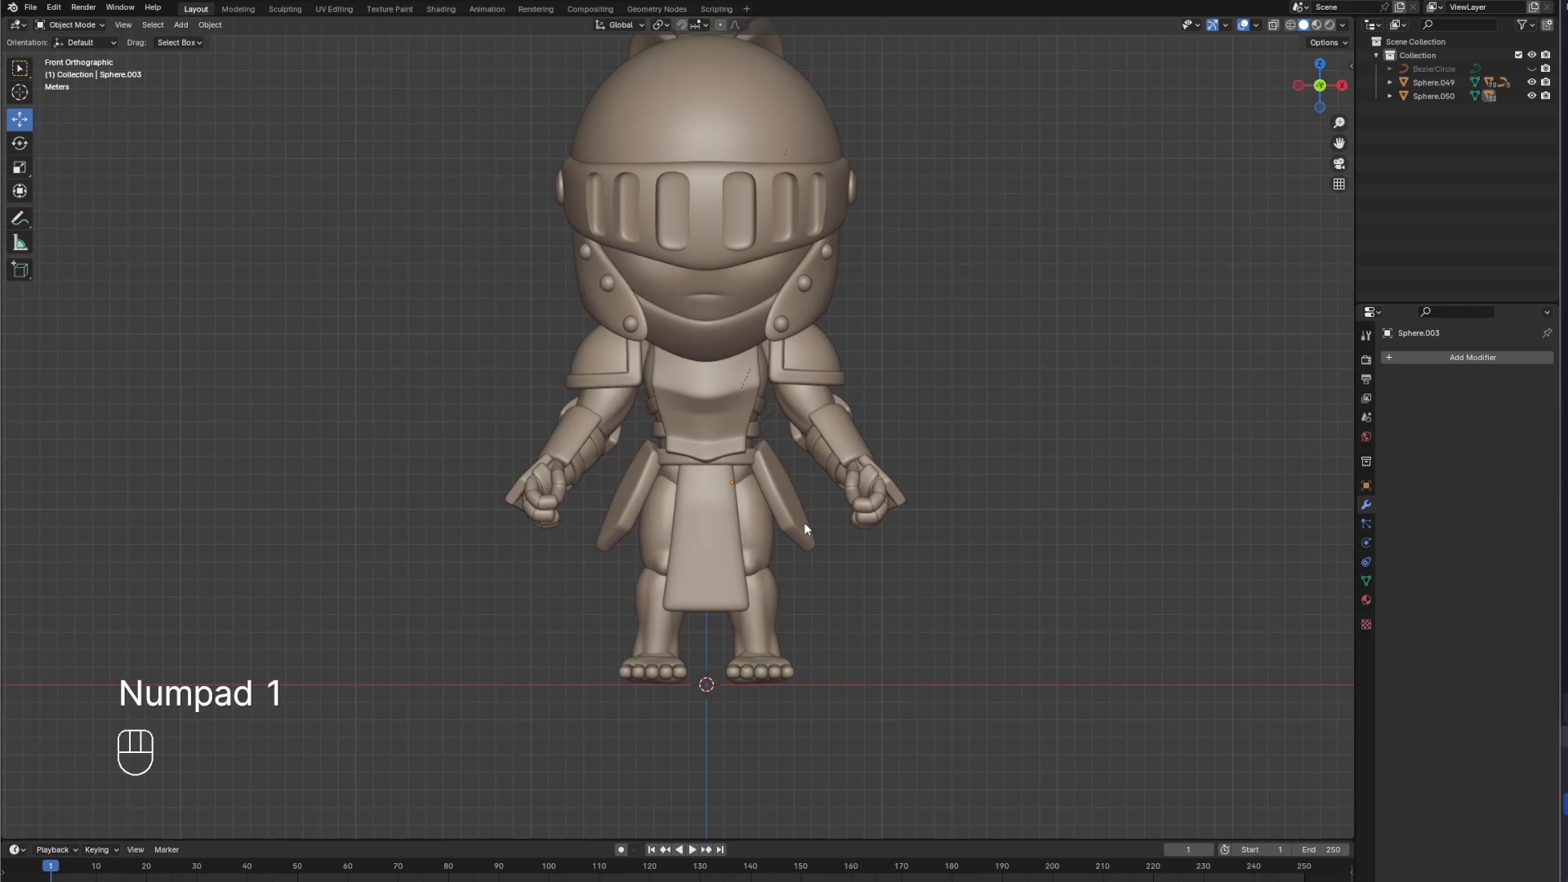
# Move the character's left leg about 14.7 m along X away from the body and rotate it about 6.3° to stand upright.
pyautogui.click(760, 534)
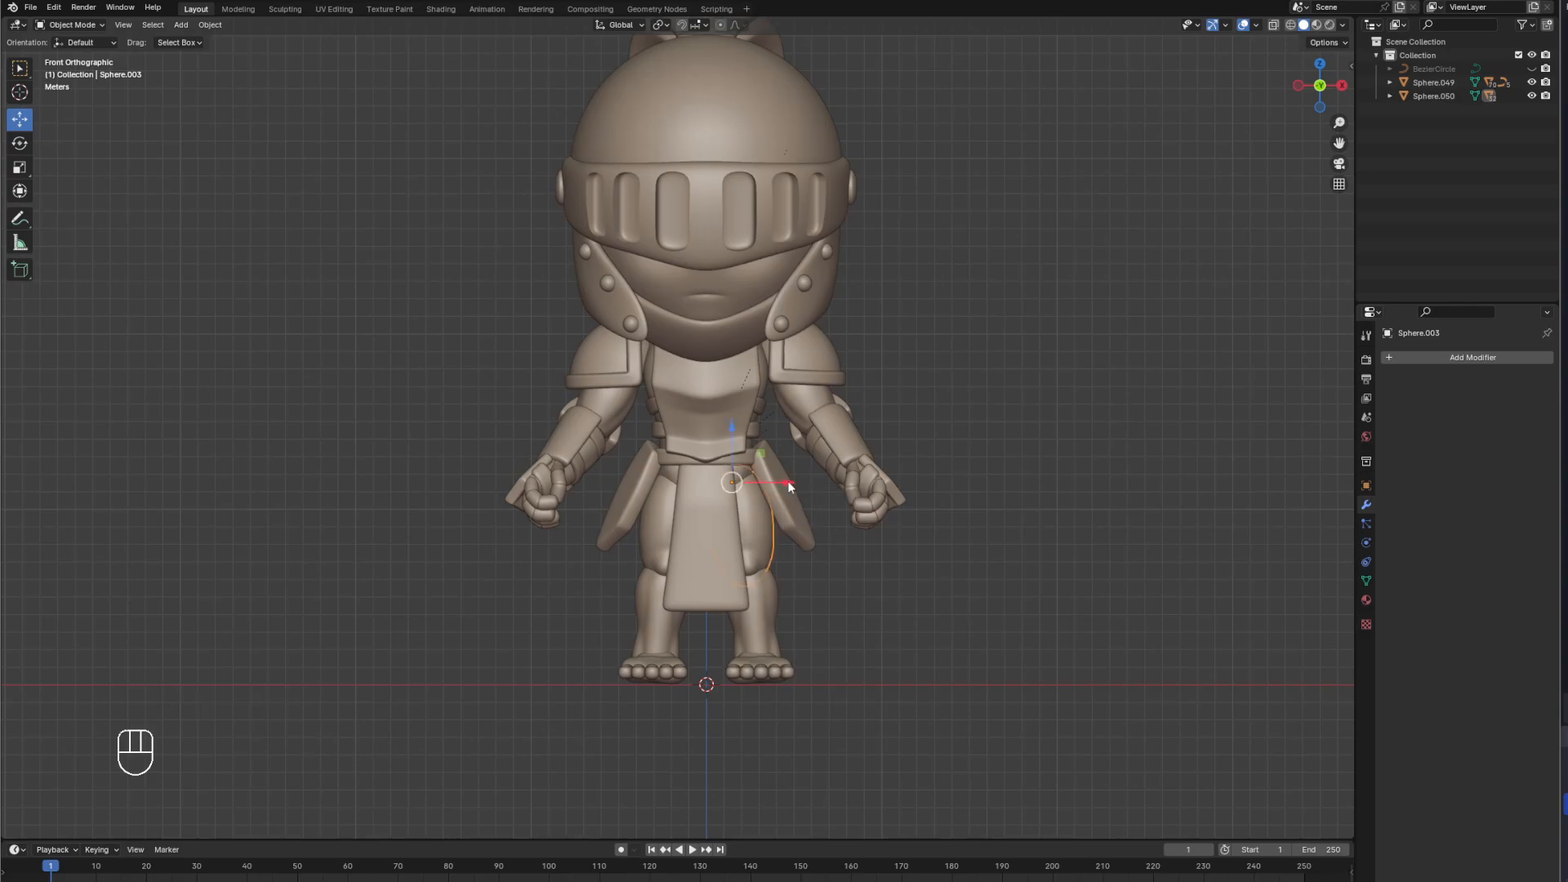
pyautogui.moveTo(788, 483); pyautogui.dragTo(1057, 483)
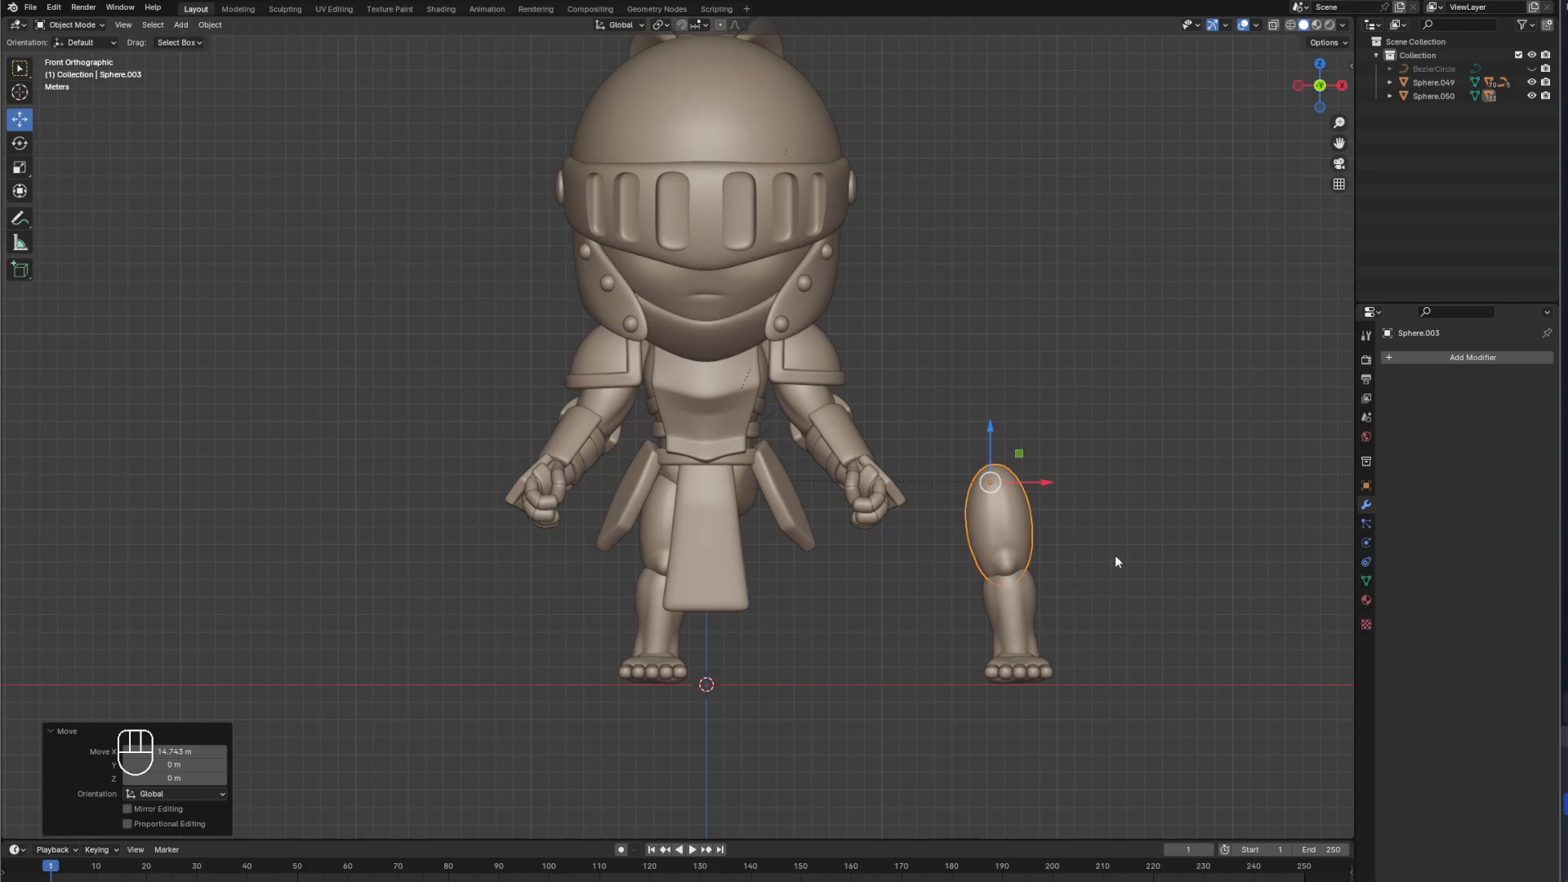
pyautogui.press('r')
pyautogui.click(1095, 570)
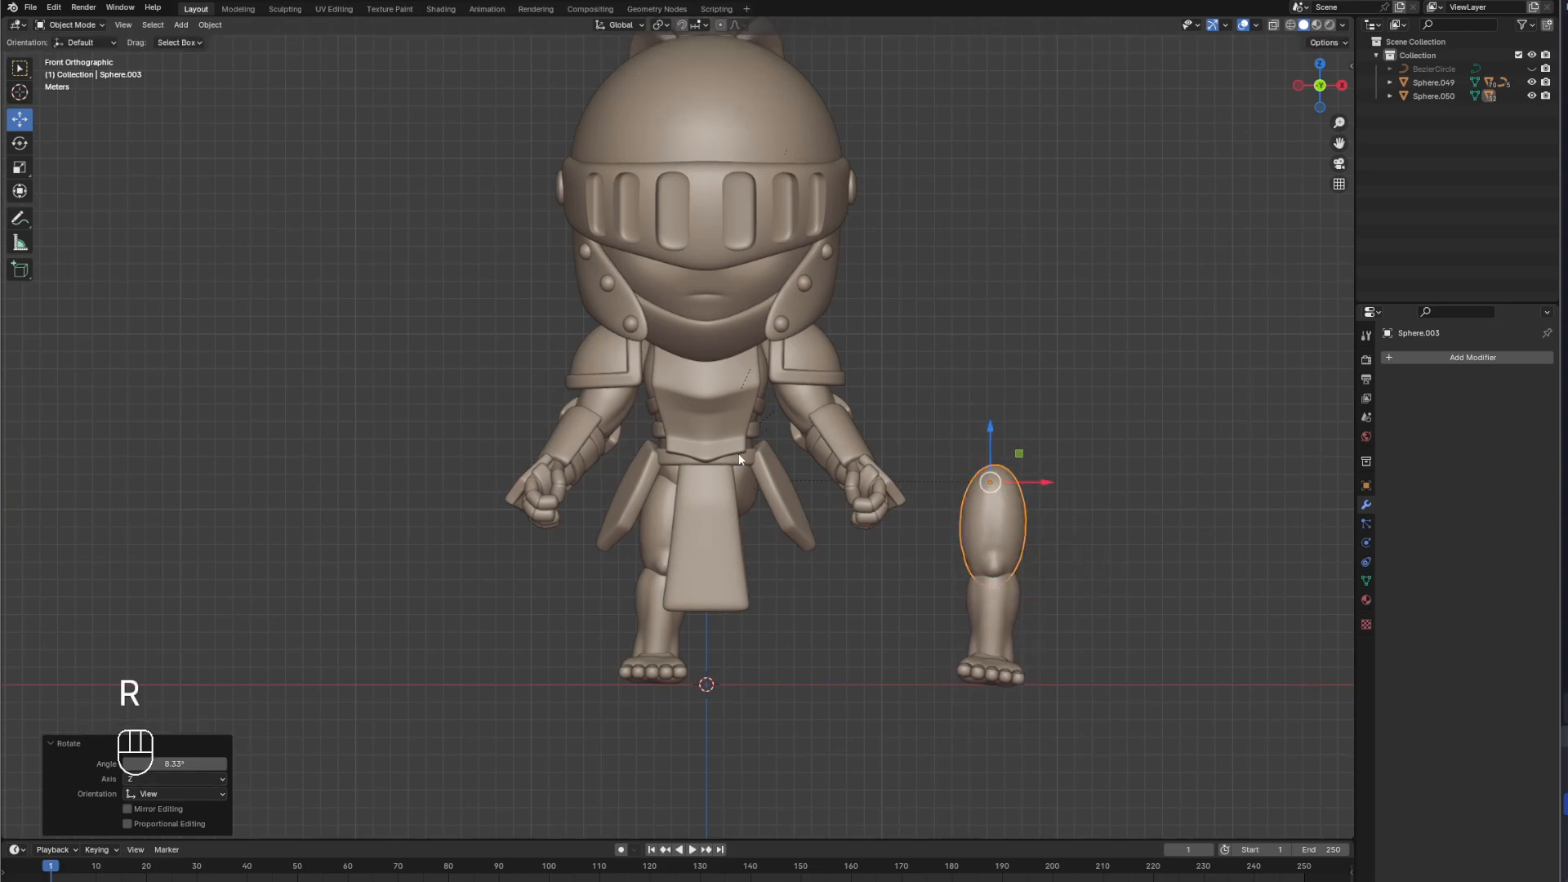
# Rotate the foot of the separated leg until it sits flat along the ground line.
pyautogui.click(982, 653)
pyautogui.press('r')
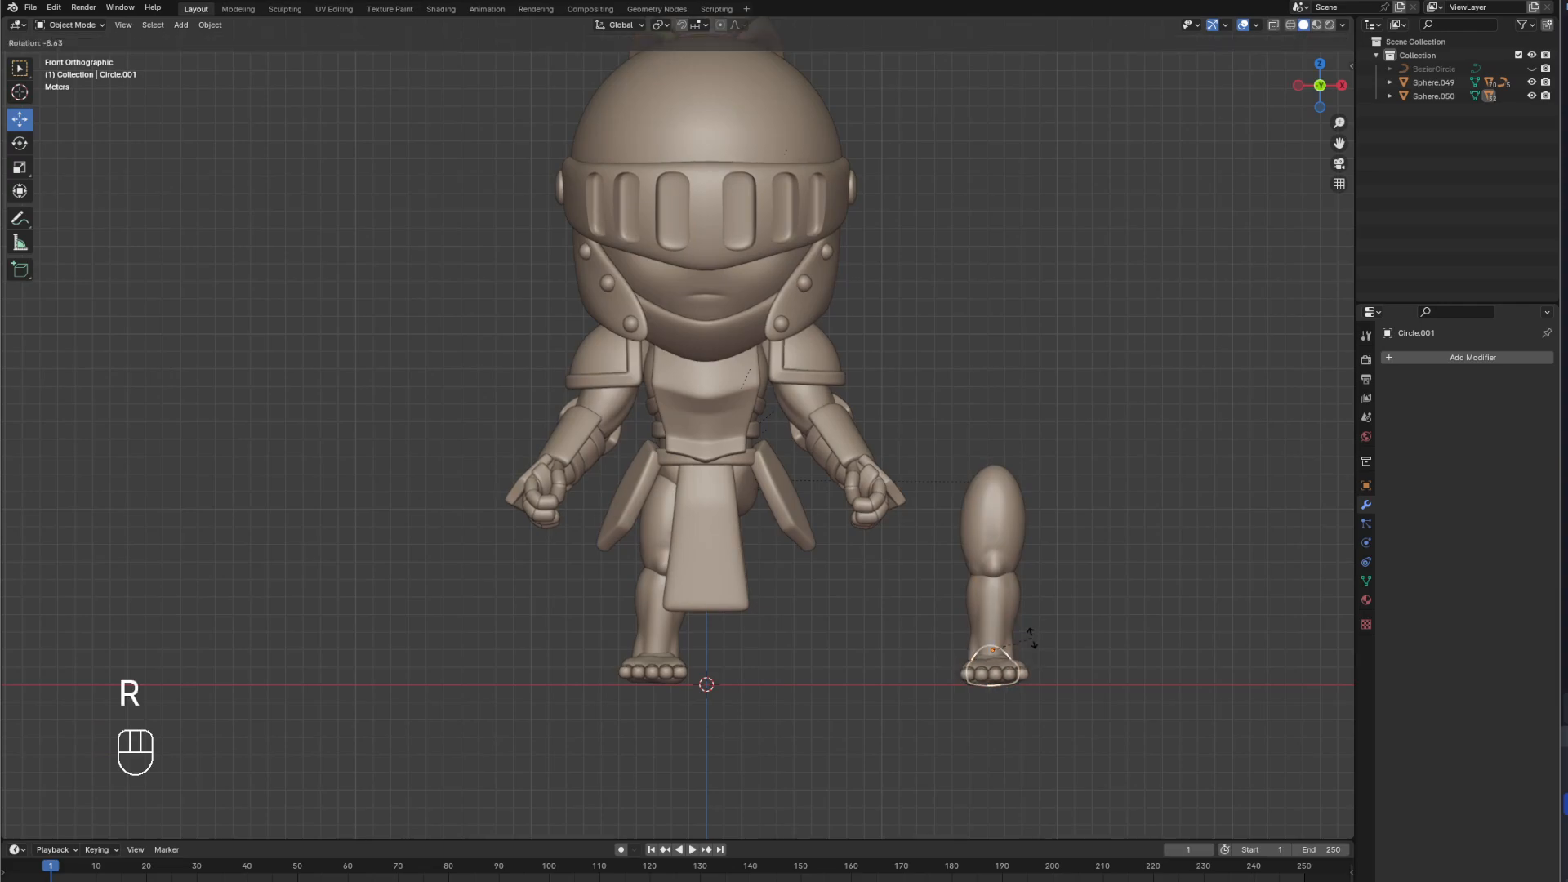
pyautogui.click(1030, 637)
pyautogui.click(1073, 584)
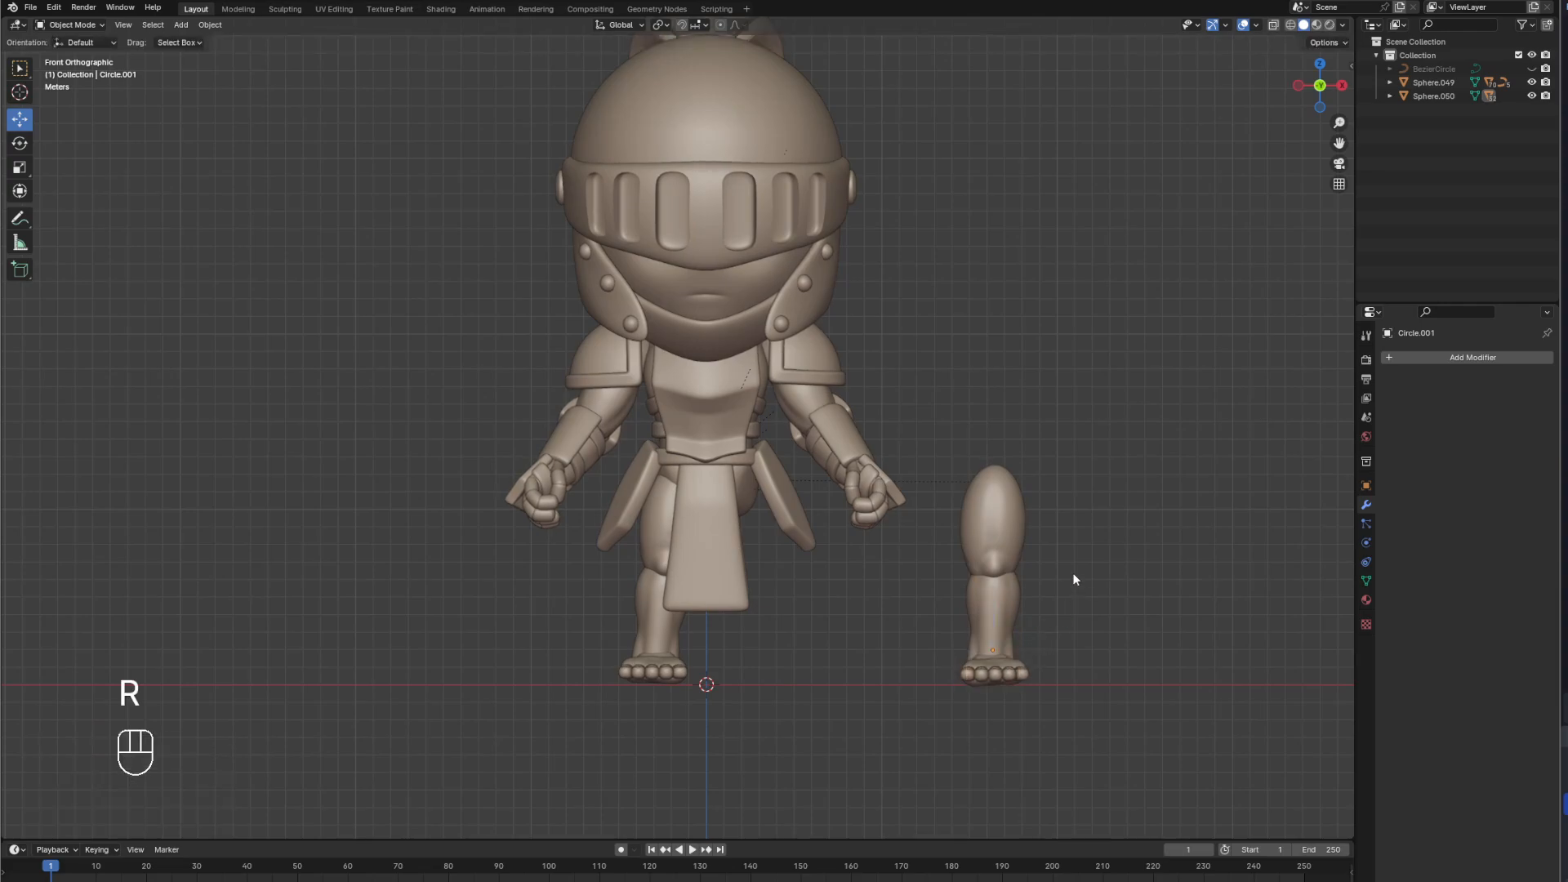
# Examine the separated leg and the elbow pads from the front, side and back.
pyautogui.click(994, 539)
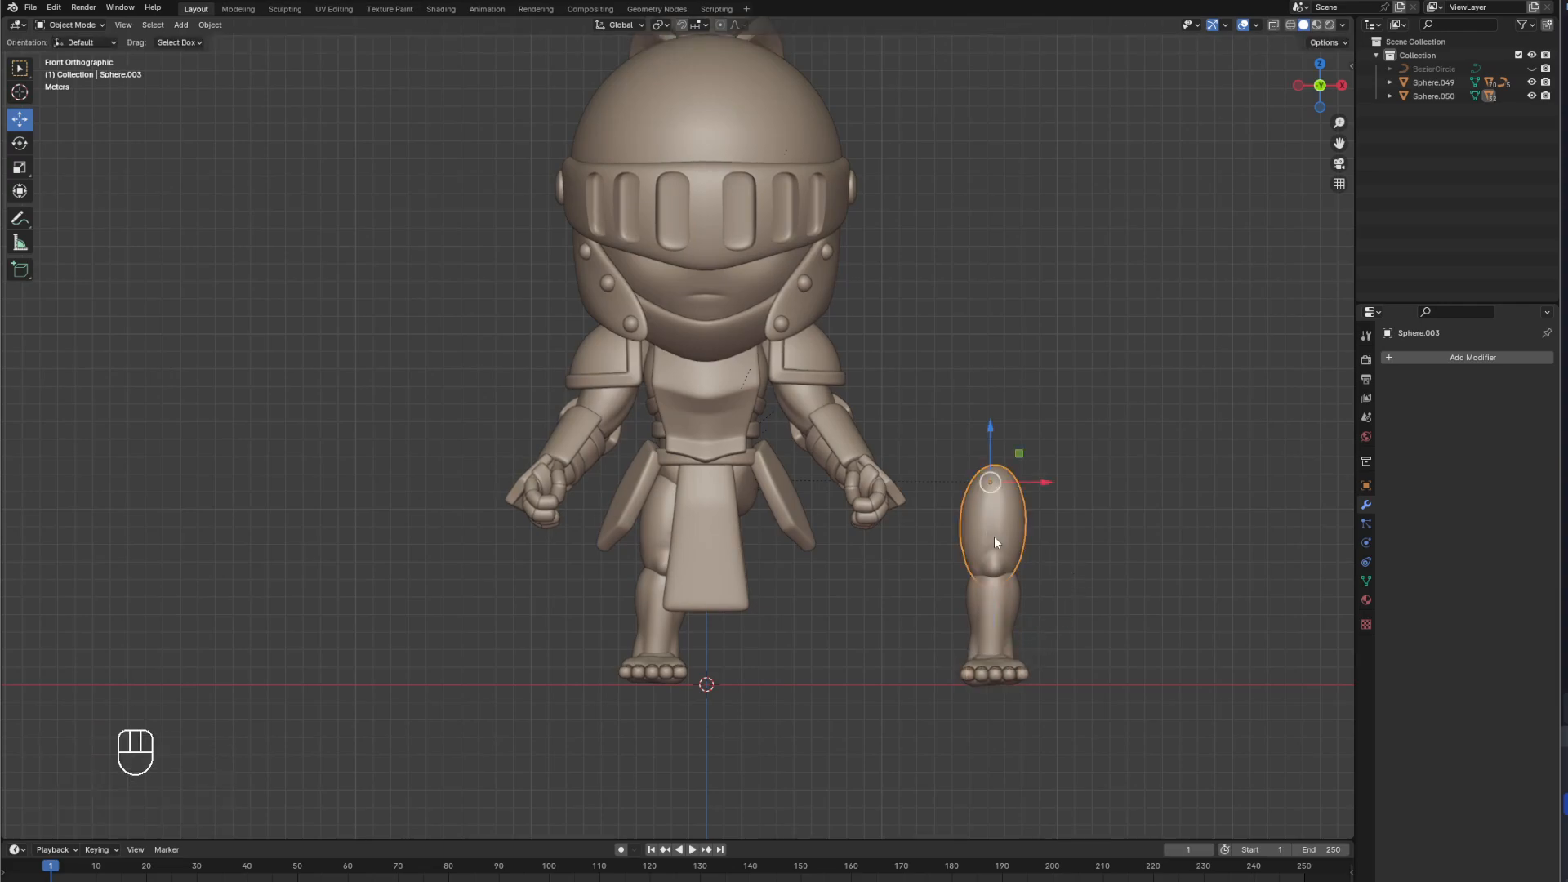
pyautogui.moveTo(1113, 529)
pyautogui.mouseDown(button='middle')
pyautogui.moveTo(1016, 498)
pyautogui.moveTo(1110, 515)
pyautogui.mouseUp(button='middle')
pyautogui.click(1111, 514)
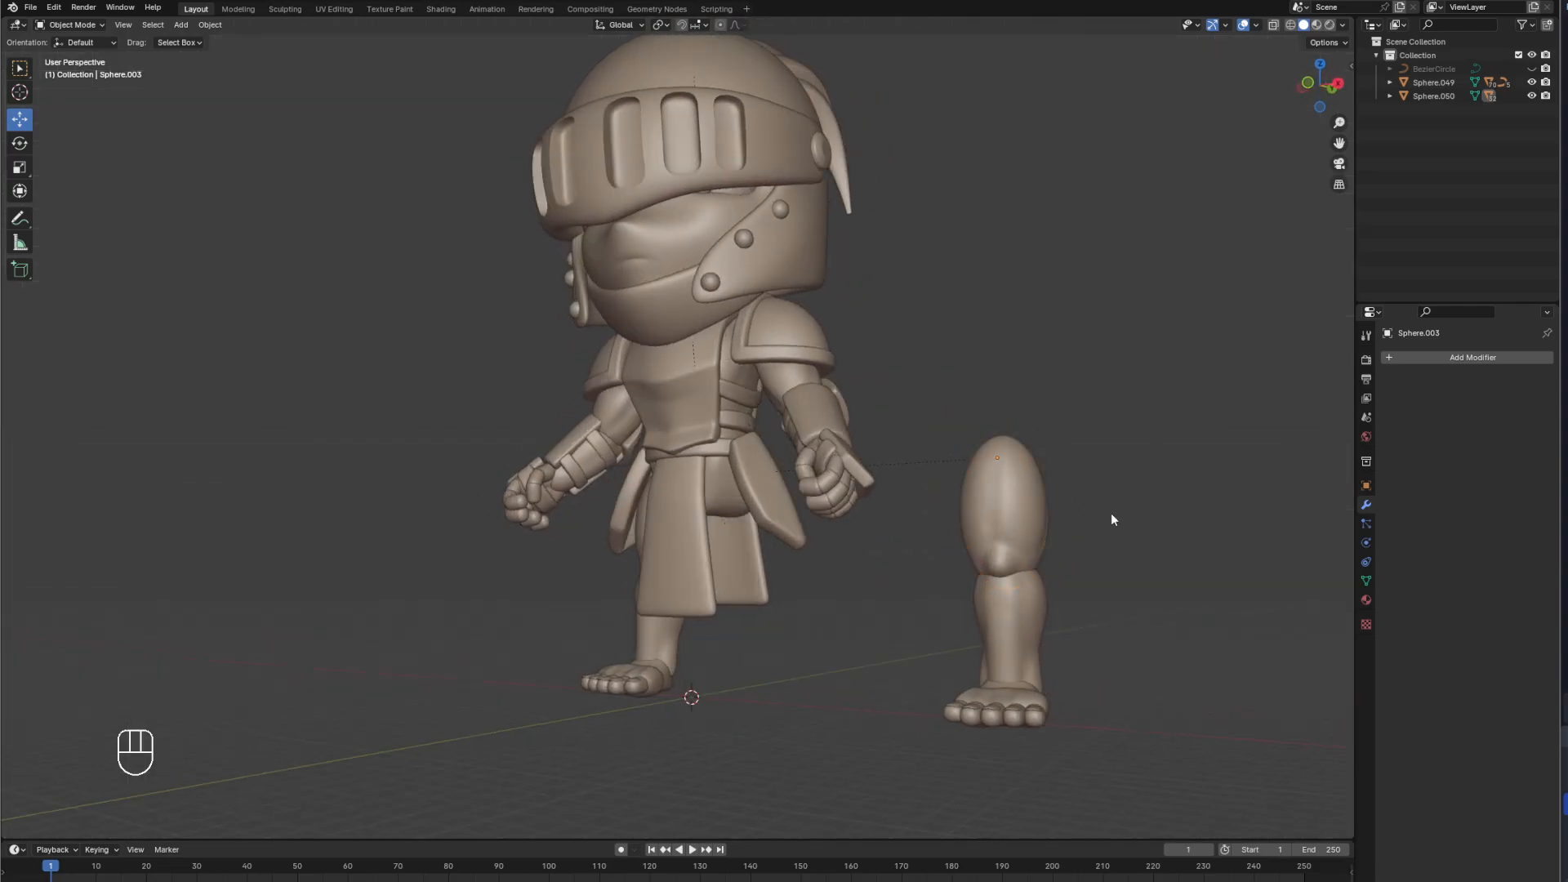
pyautogui.press('KP_1')
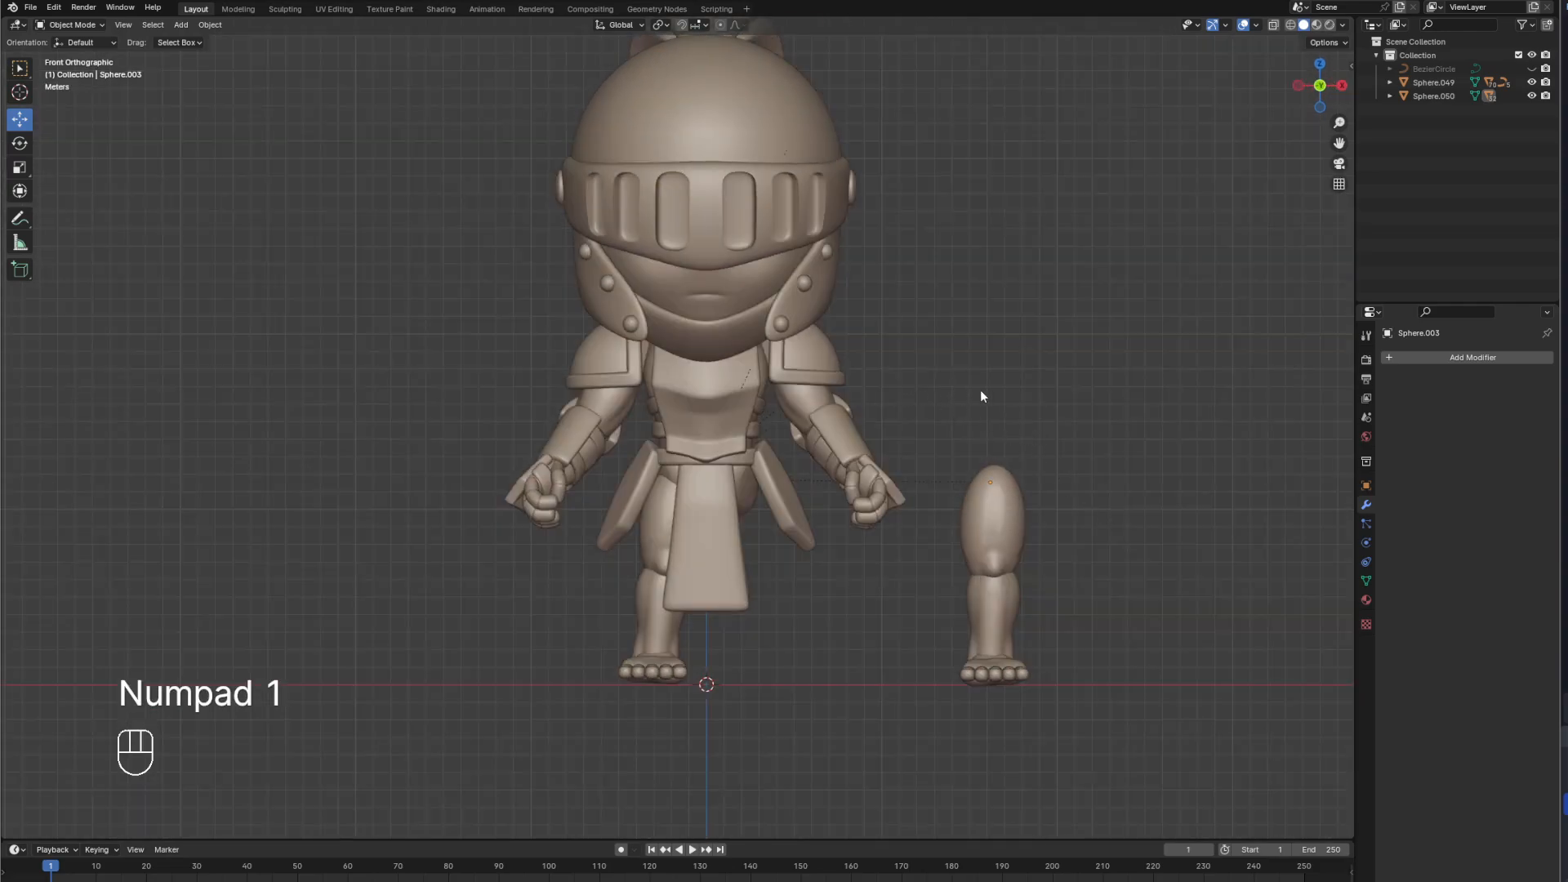
pyautogui.moveTo(1116, 453); pyautogui.dragTo(630, 457, button='middle')
pyautogui.click(547, 410)
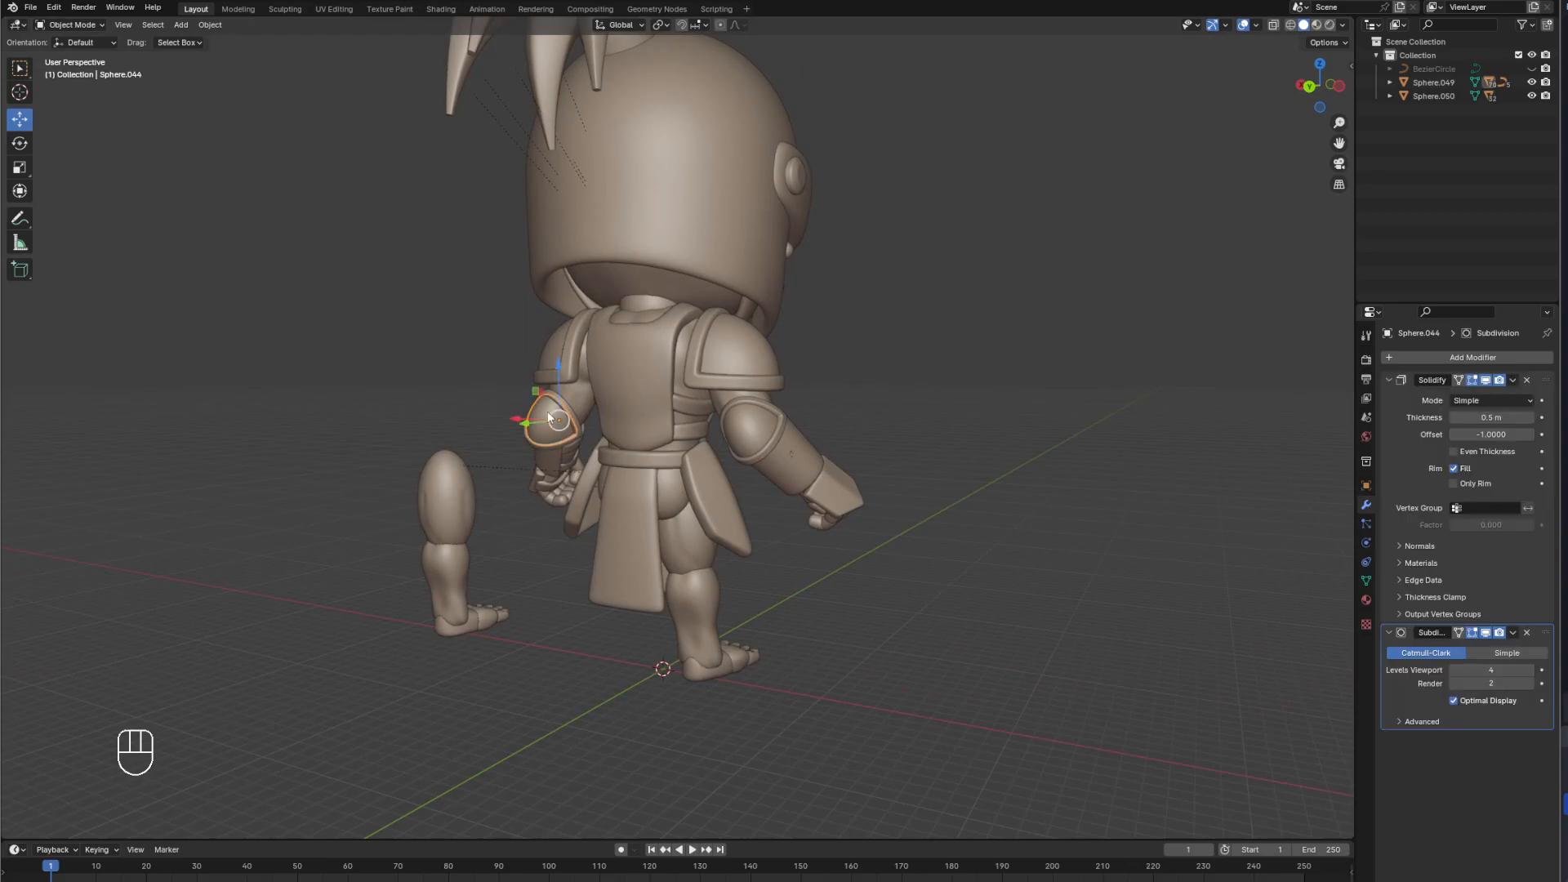
pyautogui.scroll(3, 531, 433)
pyautogui.scroll(2, 511, 453)
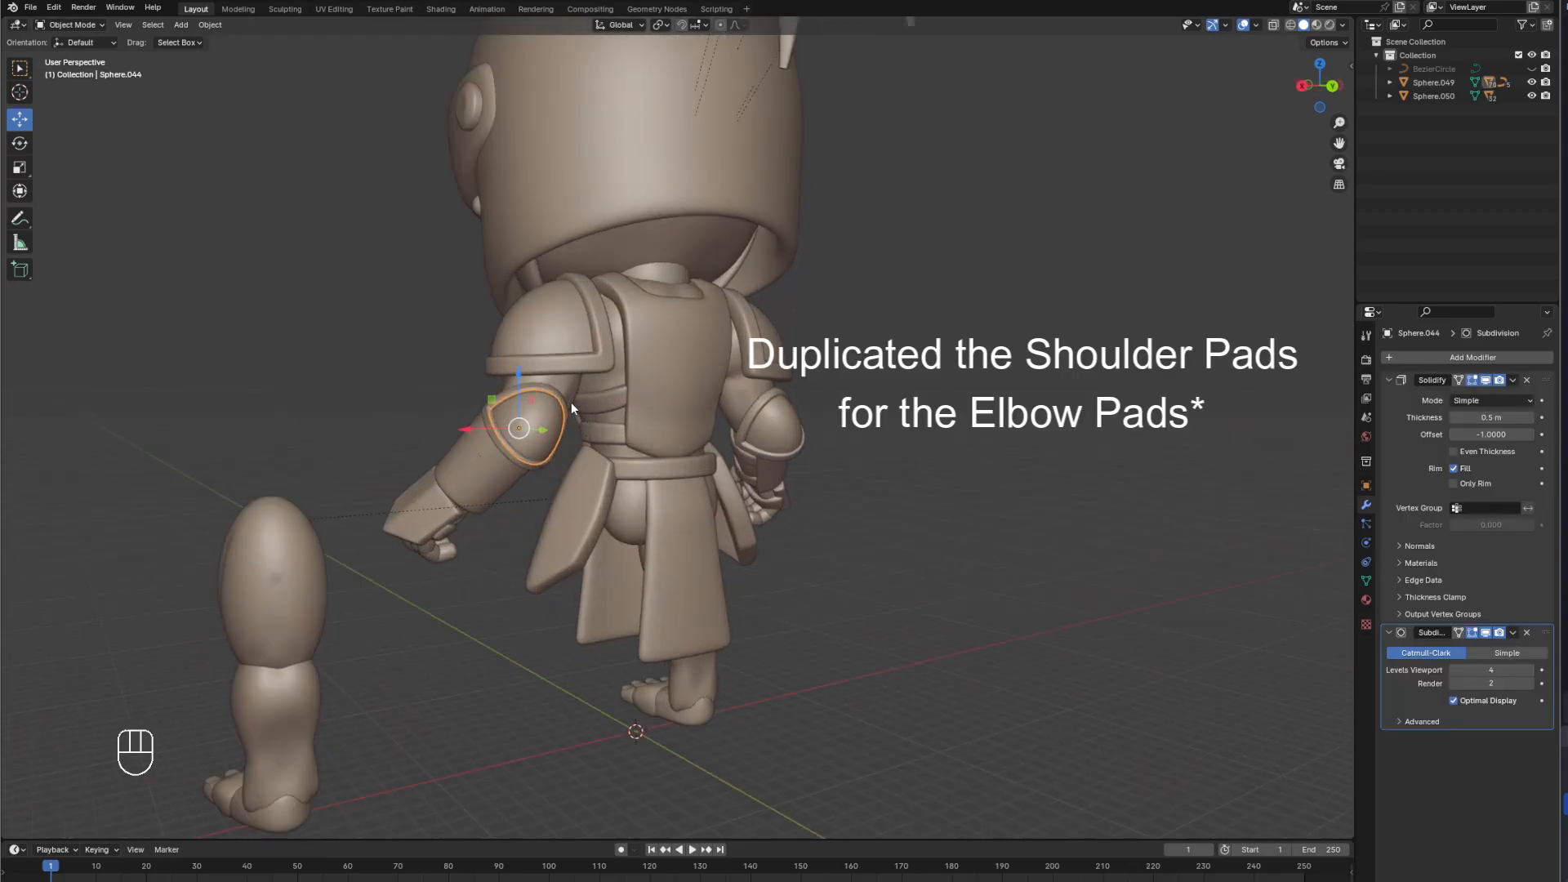
# Duplicate the left shoulder pad with its rim to above the separated leg and clear the copy's parent, keeping its transformation.
pyautogui.moveTo(691, 423); pyautogui.dragTo(824, 403, button='middle')
pyautogui.click(659, 349)
pyautogui.keyDown('shift'); pyautogui.click(660, 364); pyautogui.keyUp('shift')
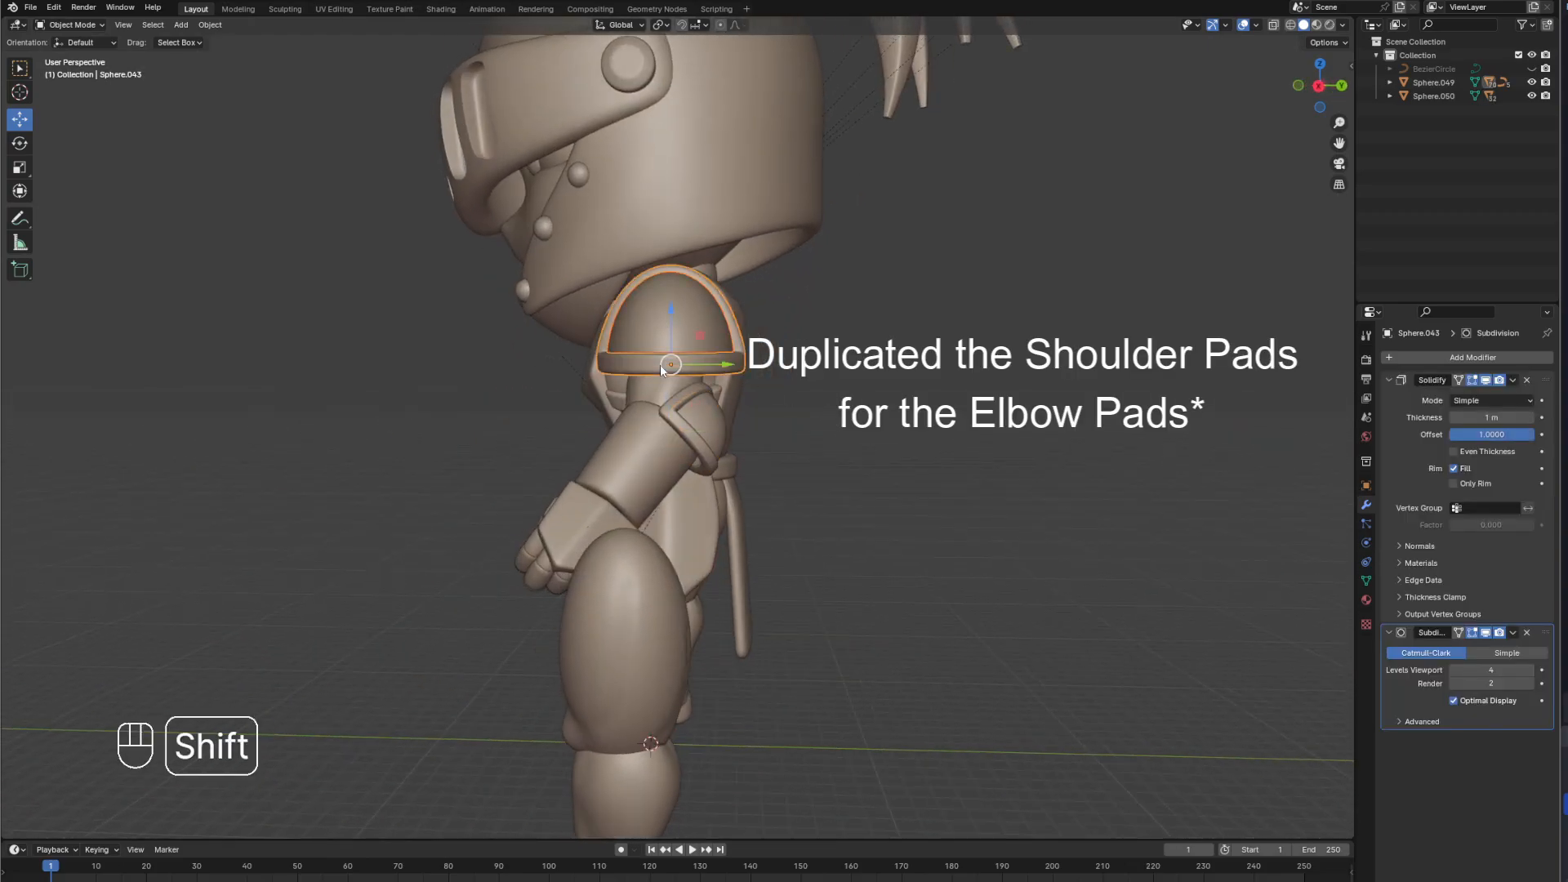
pyautogui.press('KP_1')
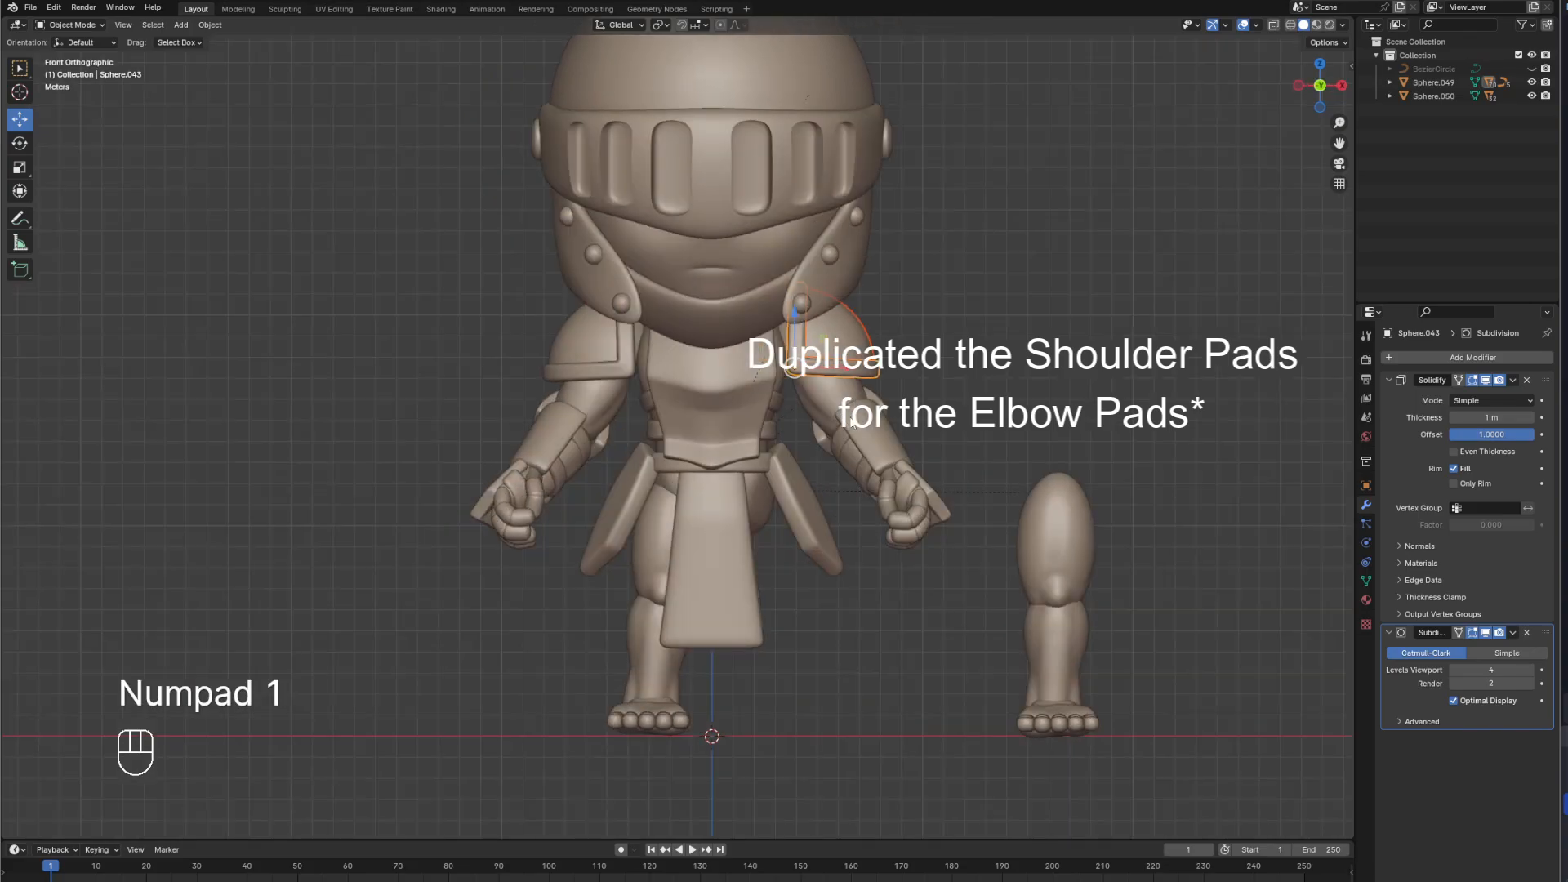
pyautogui.hotkey('shift', 'd')
pyautogui.click(1171, 477)
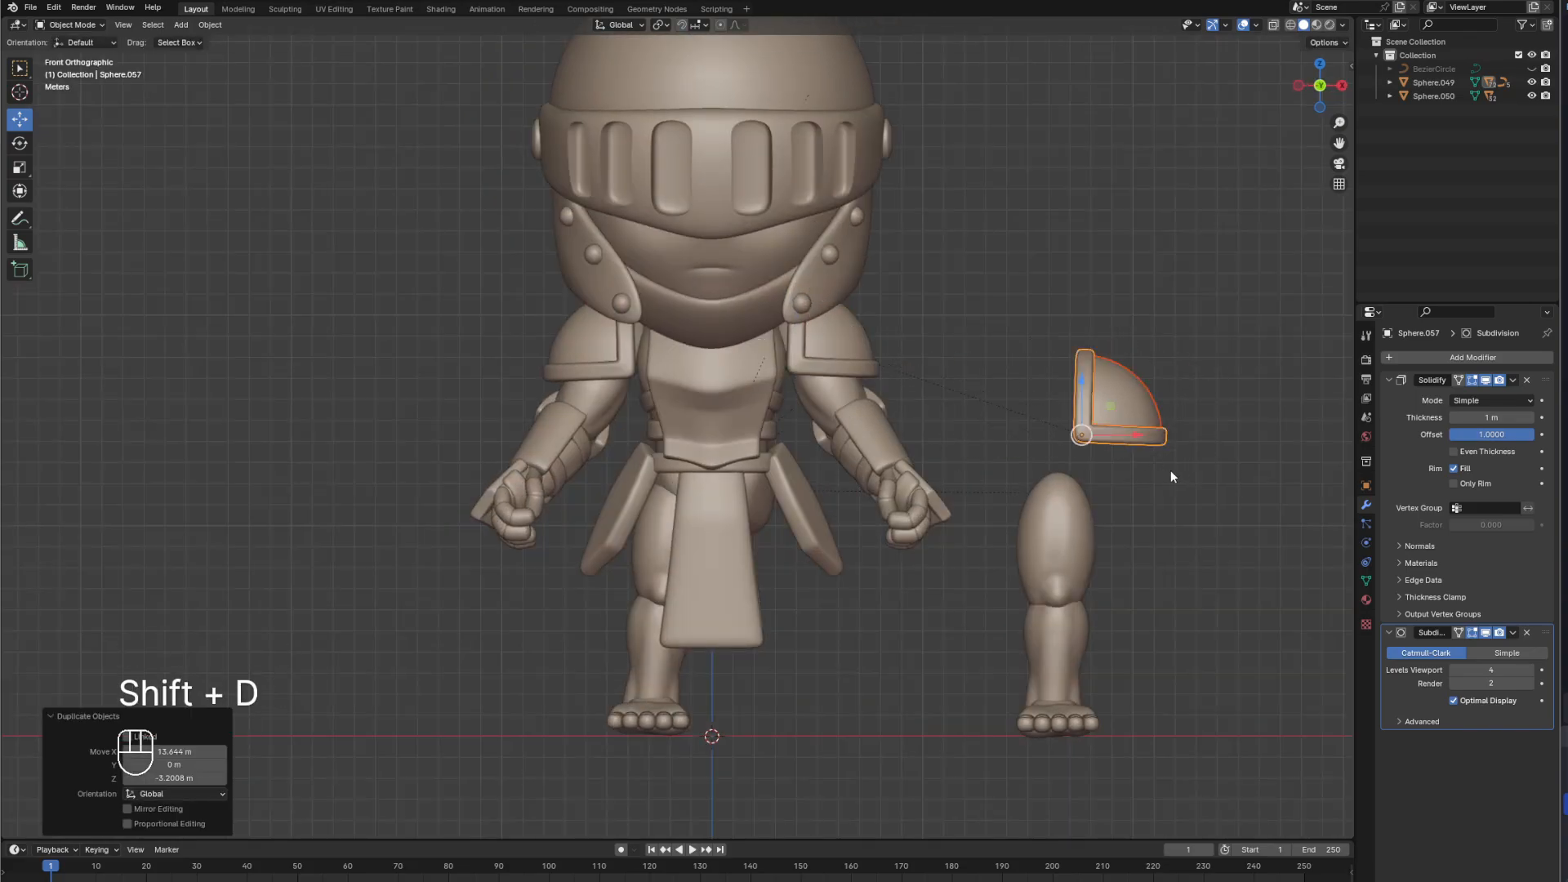
pyautogui.hotkey('alt', 'p')
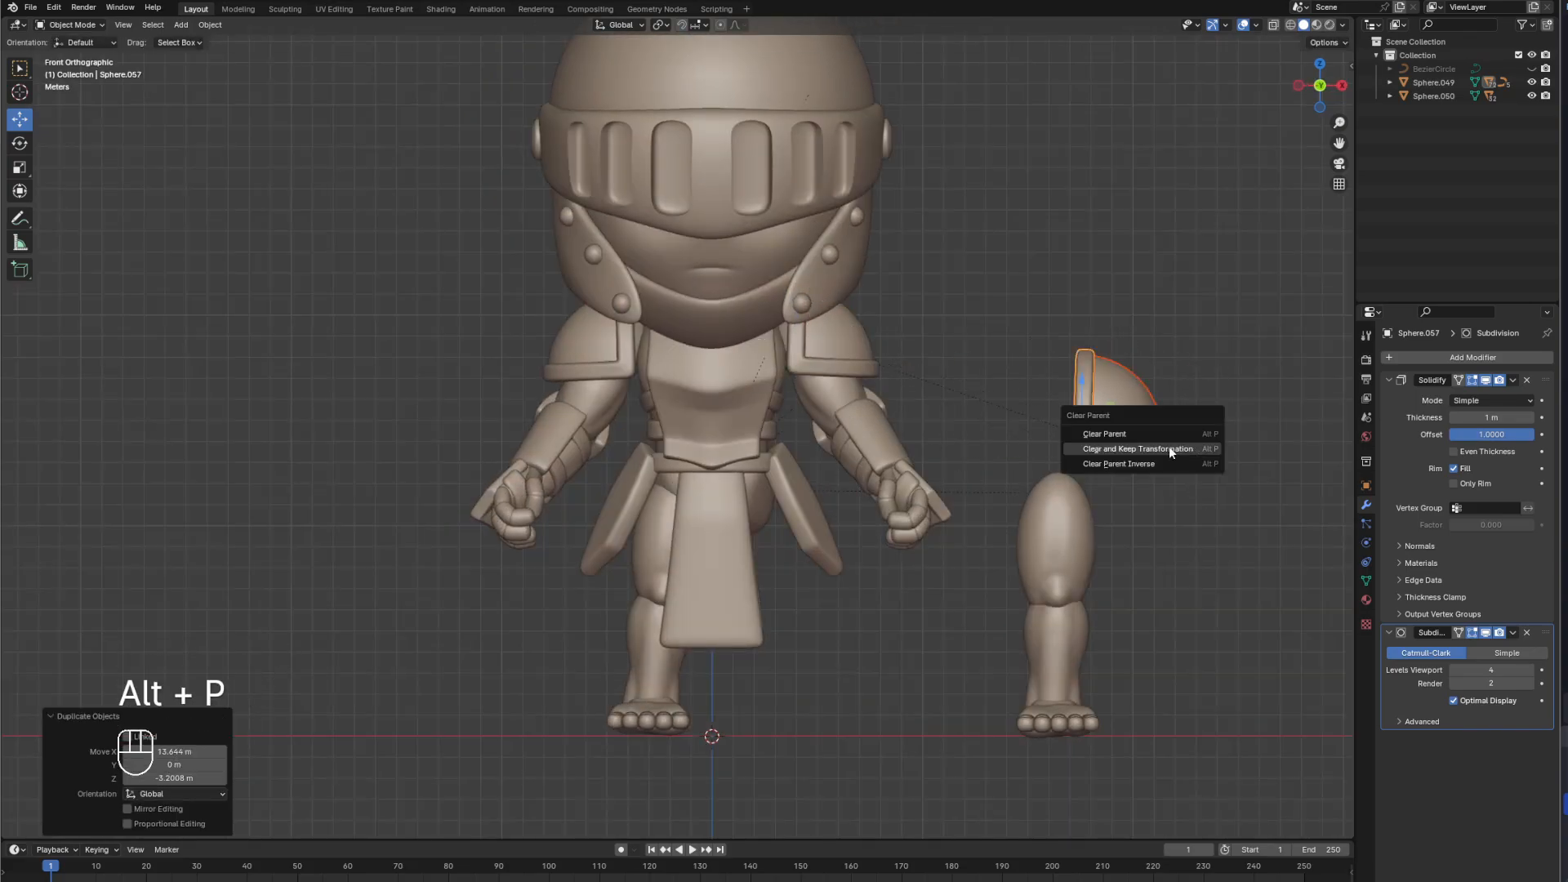
pyautogui.click(1135, 449)
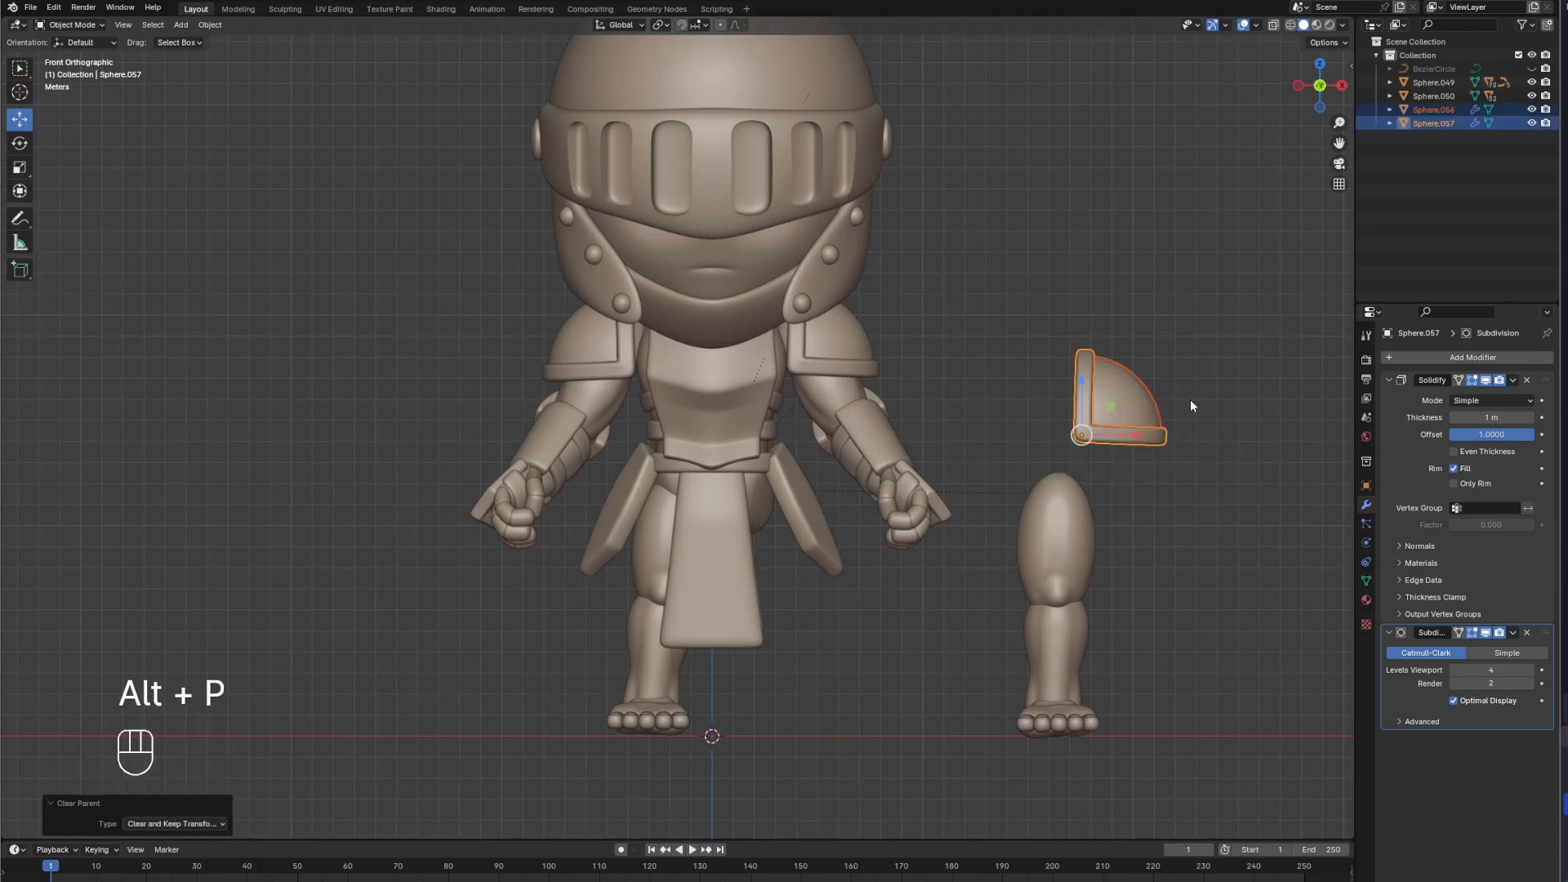
# Rotate the duplicated pad and rim 90° around the global X axis and 90° around the global Y axis.
pyautogui.press('r')
pyautogui.press('x')
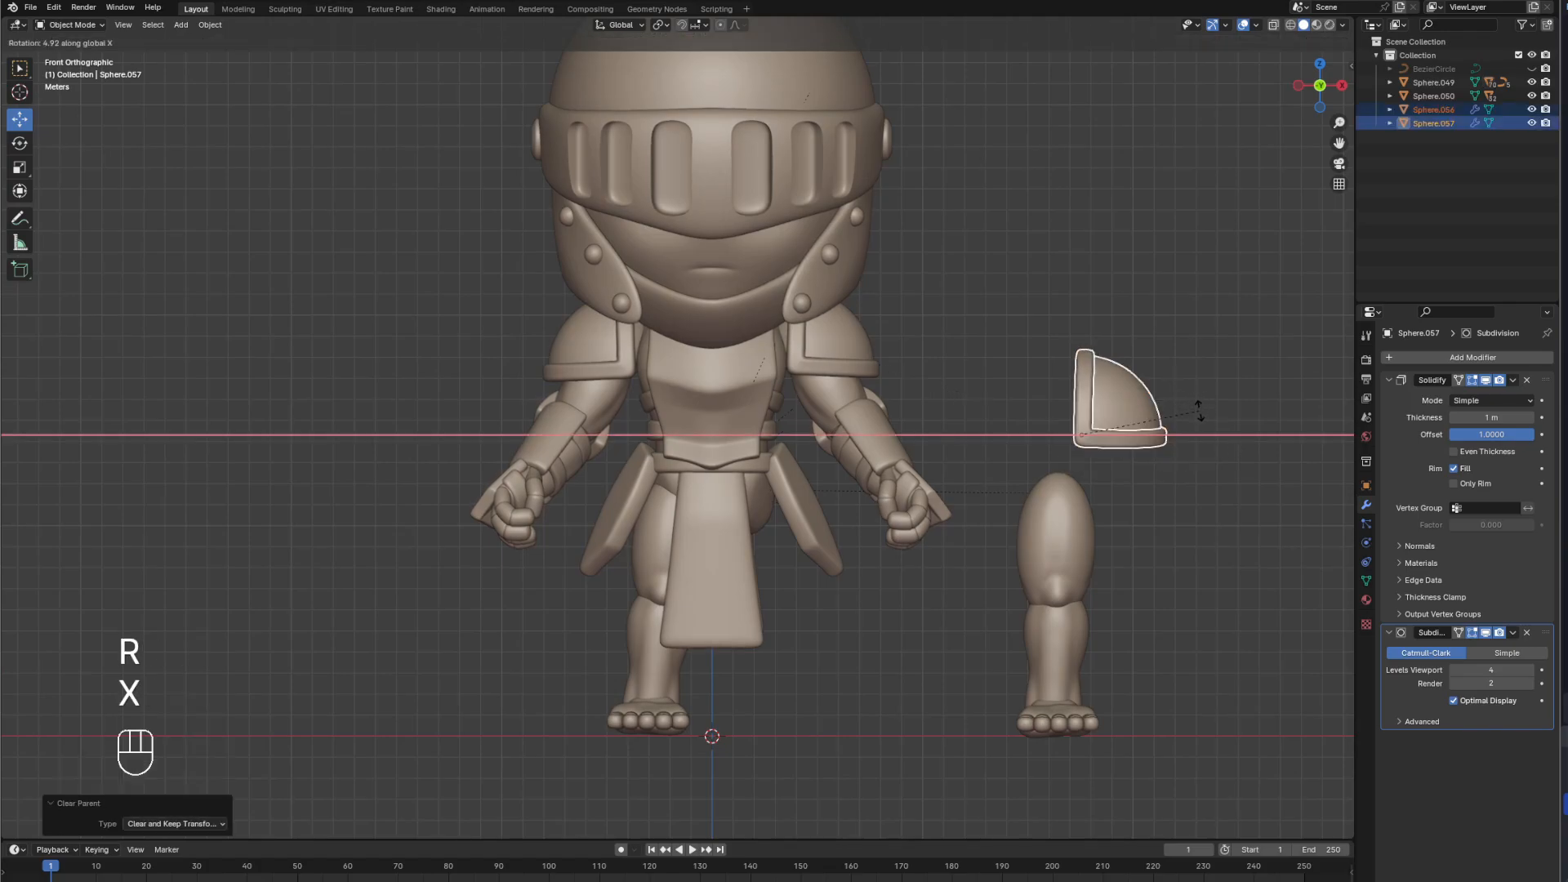
pyautogui.press('KP_9')
pyautogui.press('KP_0')
pyautogui.press('KP_Enter')
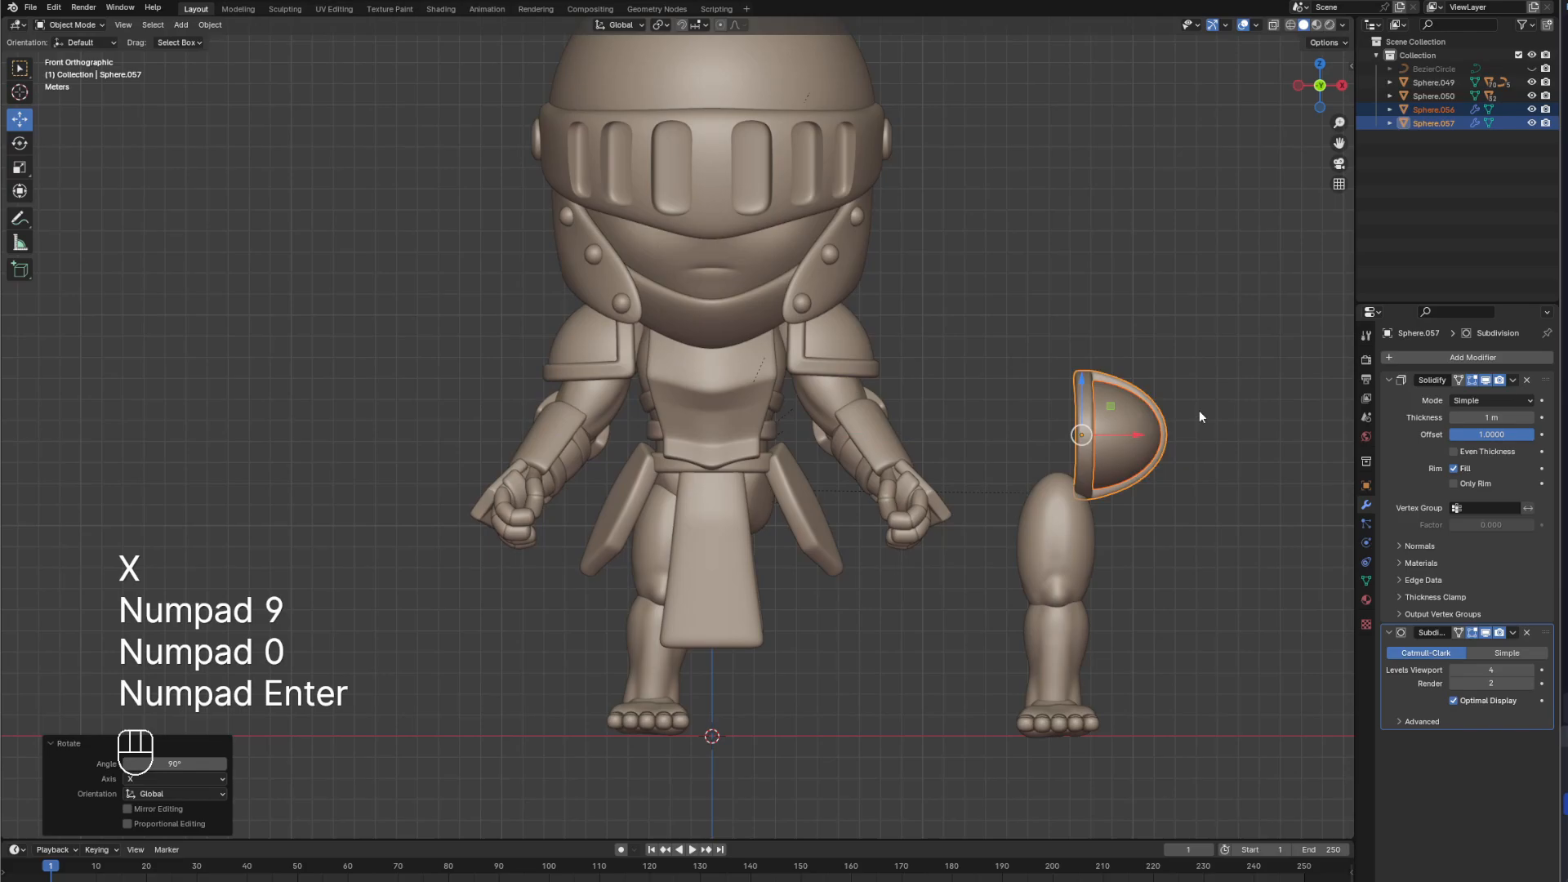
pyautogui.press('r')
pyautogui.press('y')
pyautogui.press('KP_9')
pyautogui.press('KP_0')
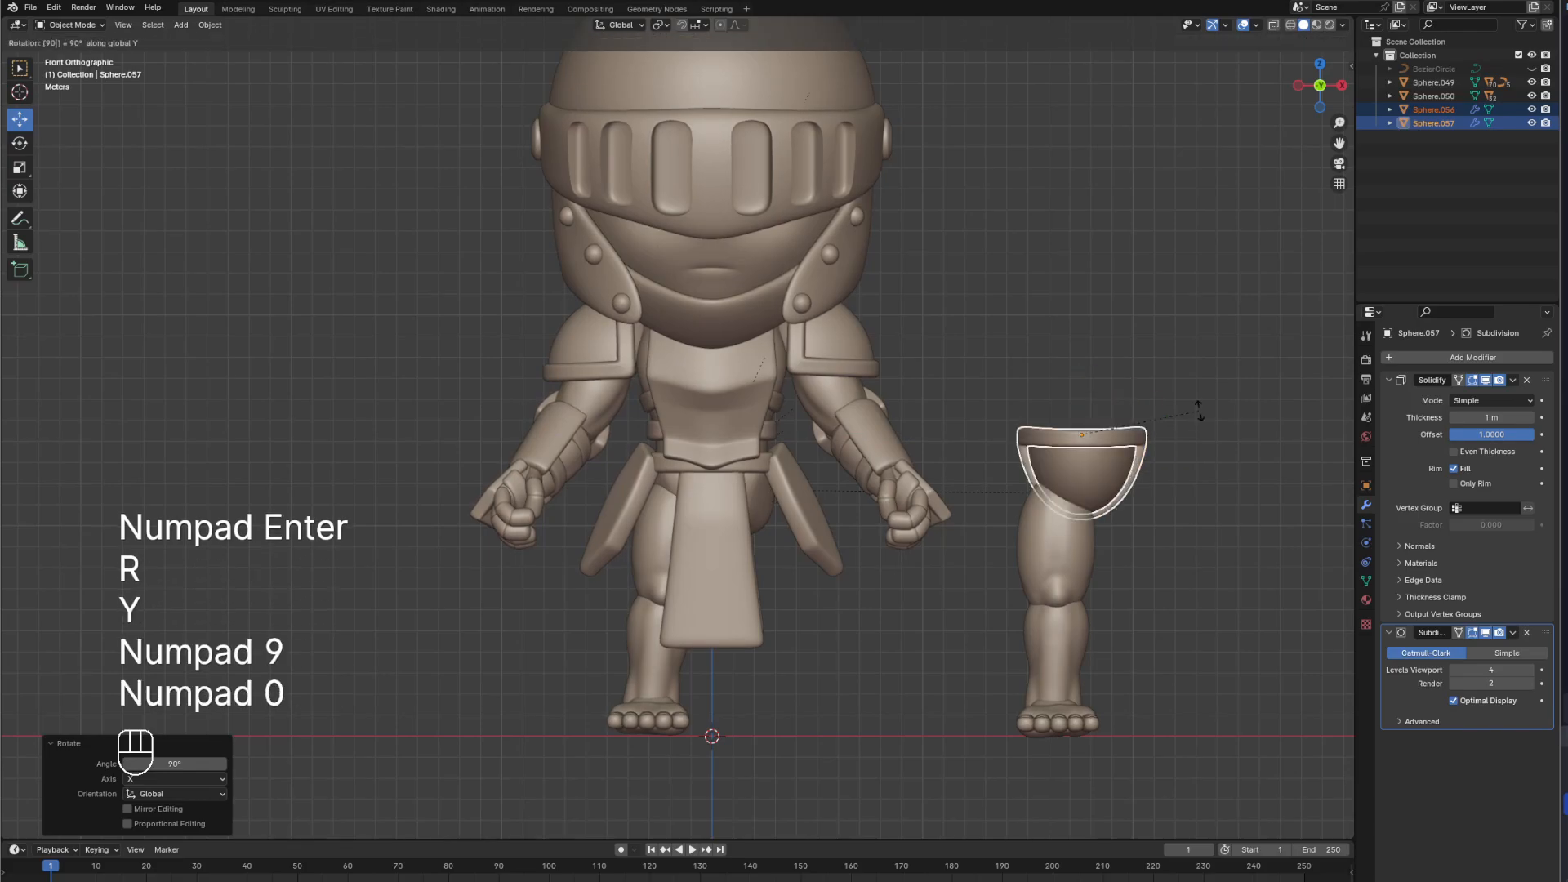
pyautogui.press('KP_Enter')
pyautogui.press('r')
pyautogui.press('x')
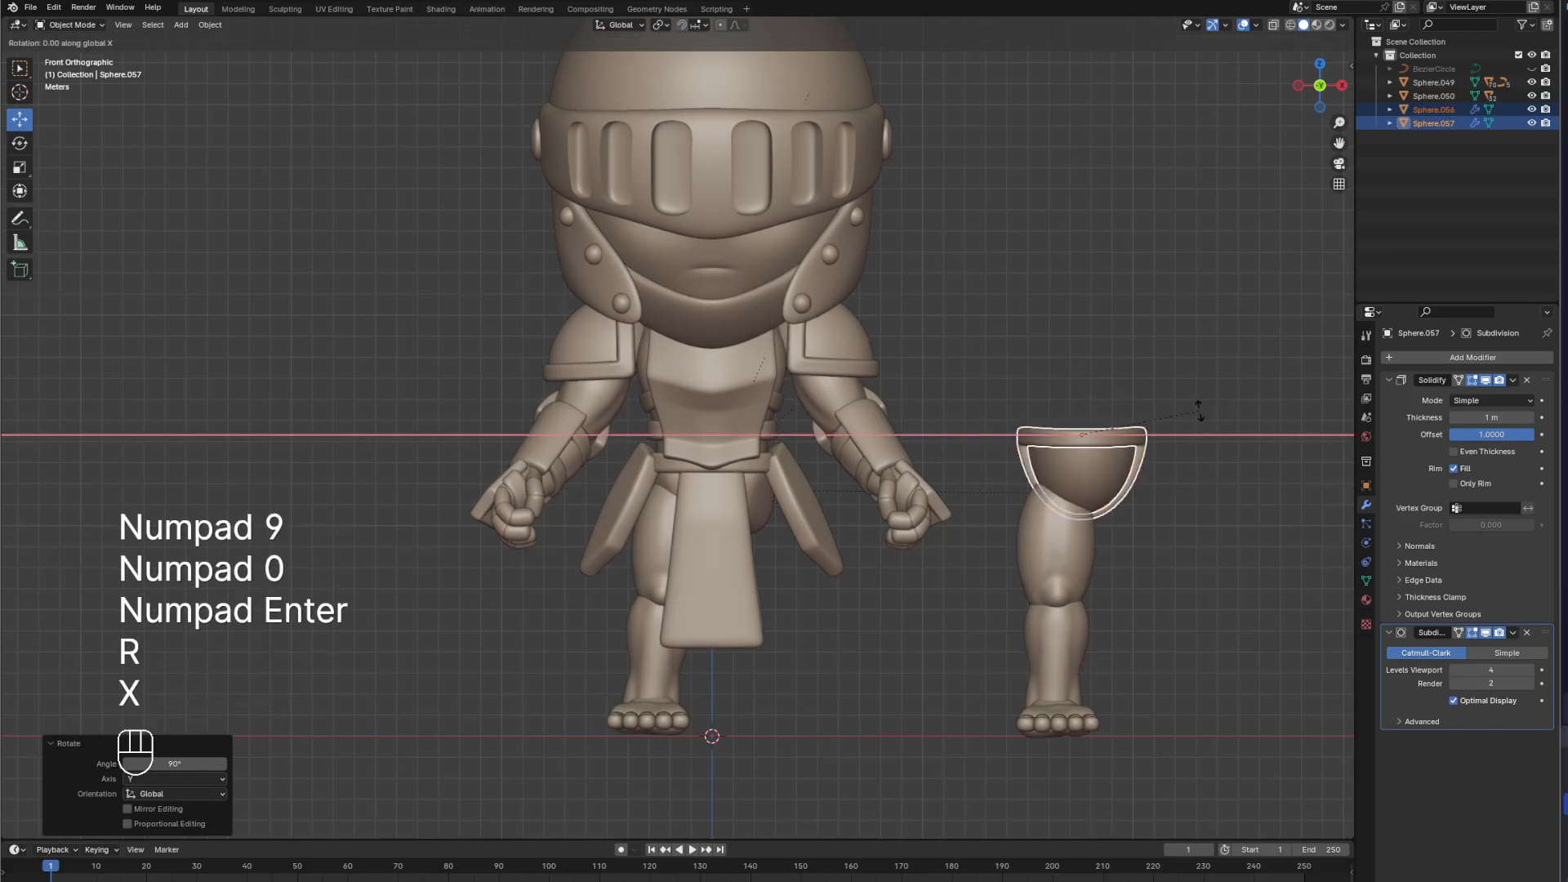
pyautogui.press('KP_4')
pyautogui.press('KP_5')
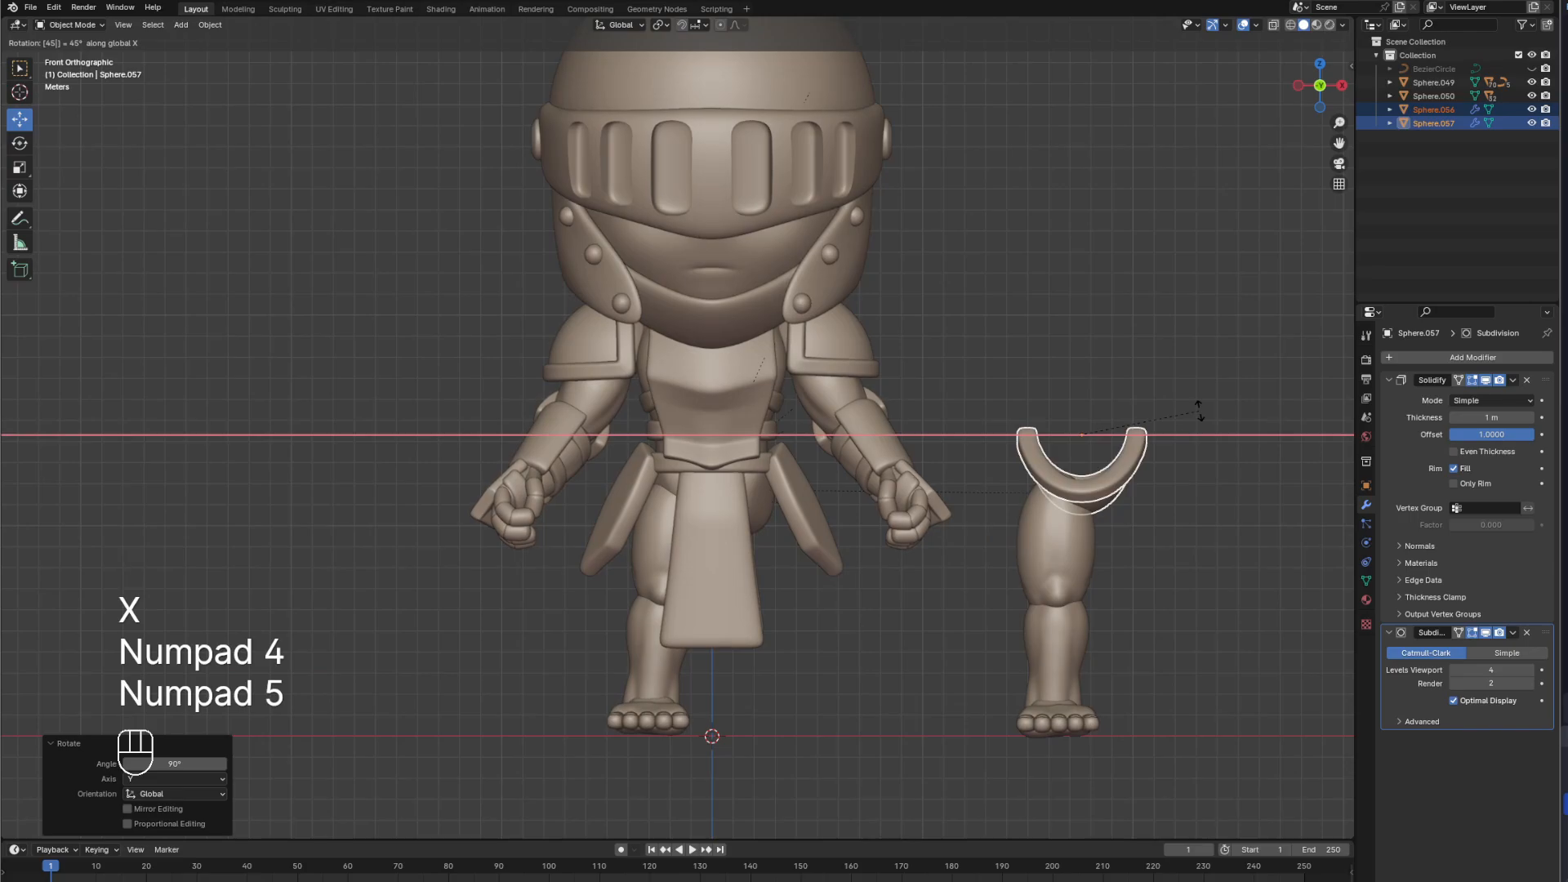
pyautogui.rightClick(1199, 410)
# Rotate the duplicated pad and rim -45° around the global X axis so the dome faces forward.
pyautogui.press('r')
pyautogui.press('x')
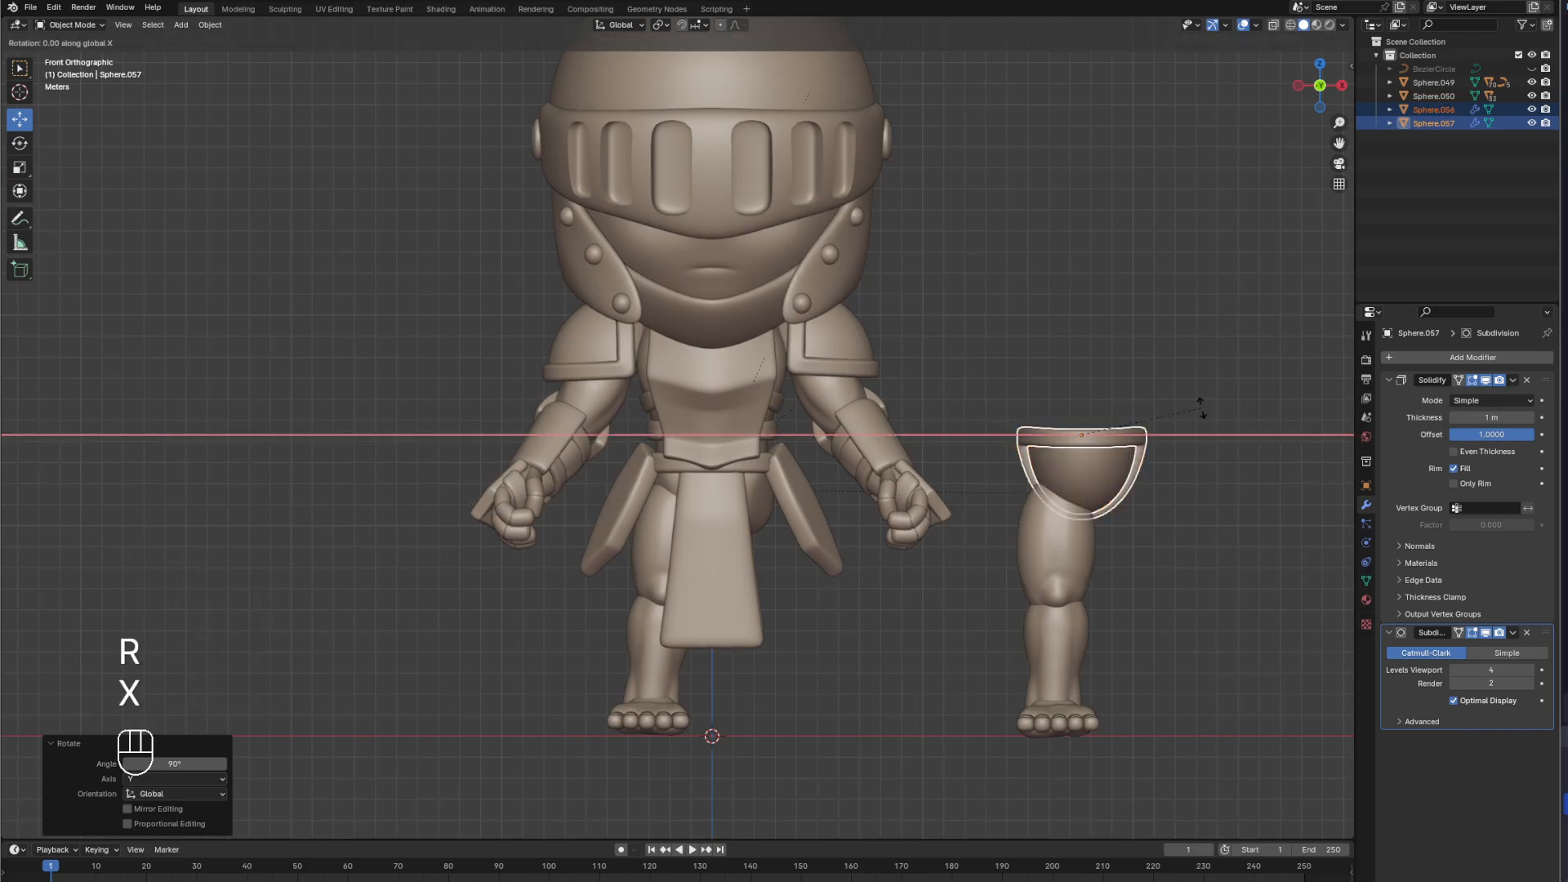
pyautogui.press('KP_Subtract')
pyautogui.press('KP_4')
pyautogui.press('KP_5')
pyautogui.press('KP_Enter')
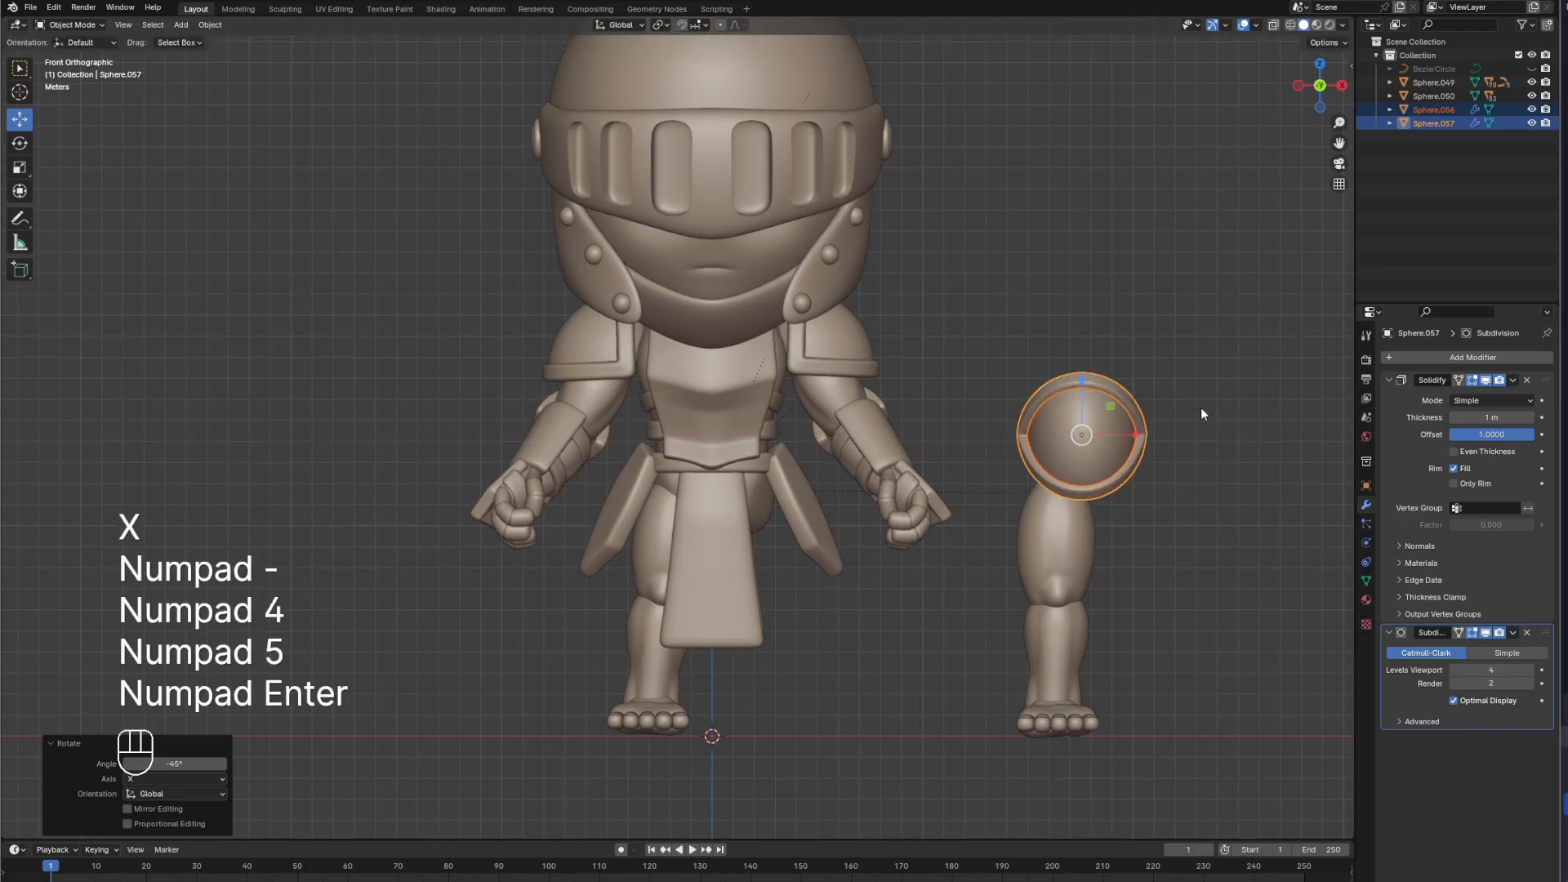
# Move the pad and rim down onto the knee of the separated leg and scale them to about 0.63.
pyautogui.press('g')
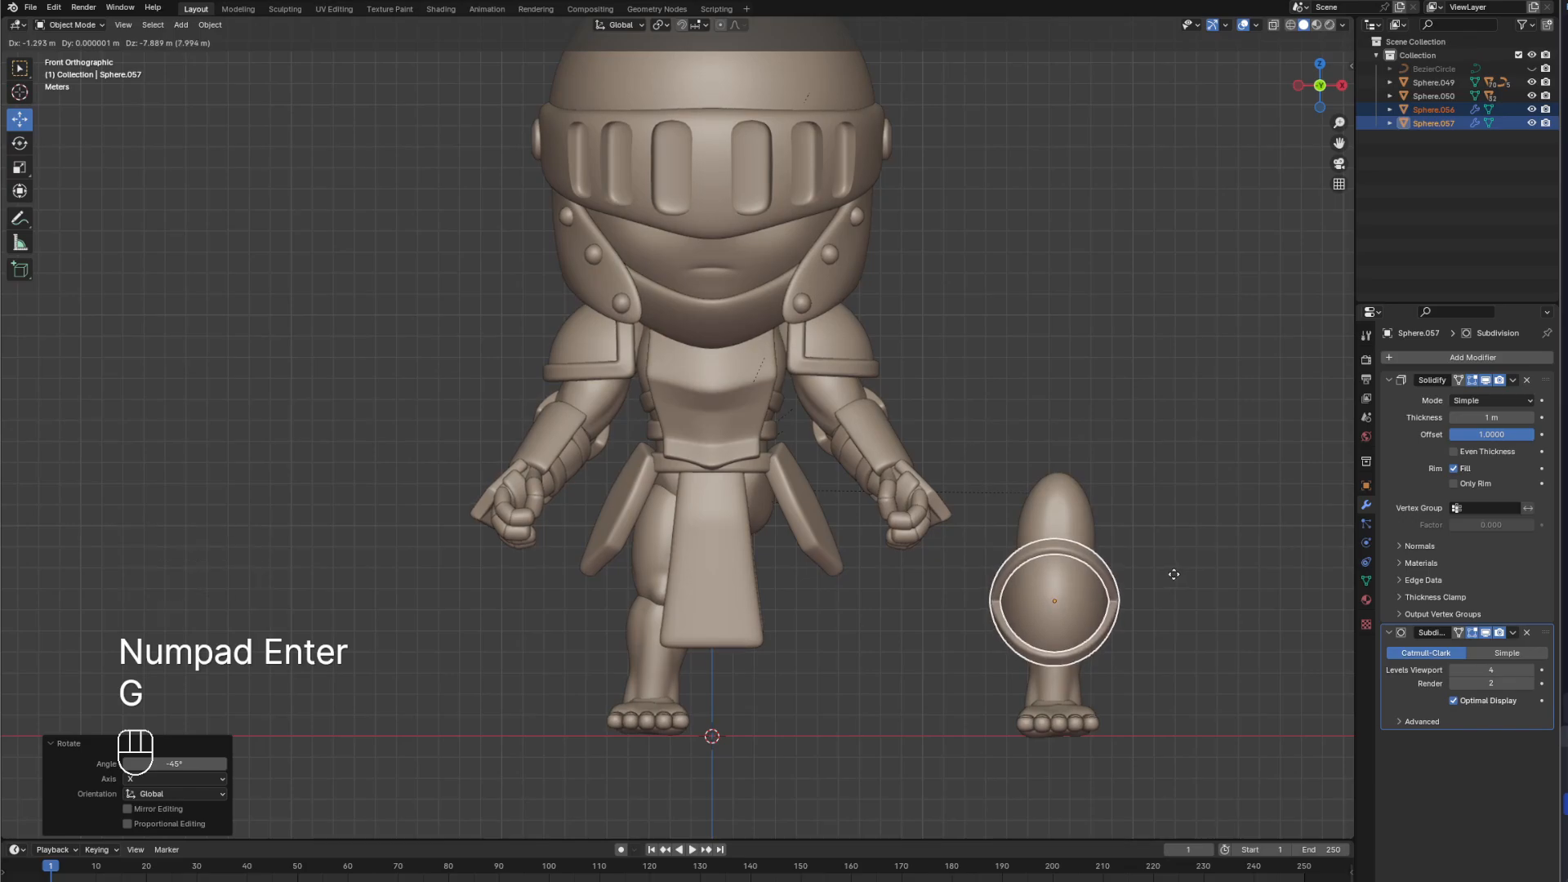
pyautogui.click(1174, 580)
pyautogui.press('s')
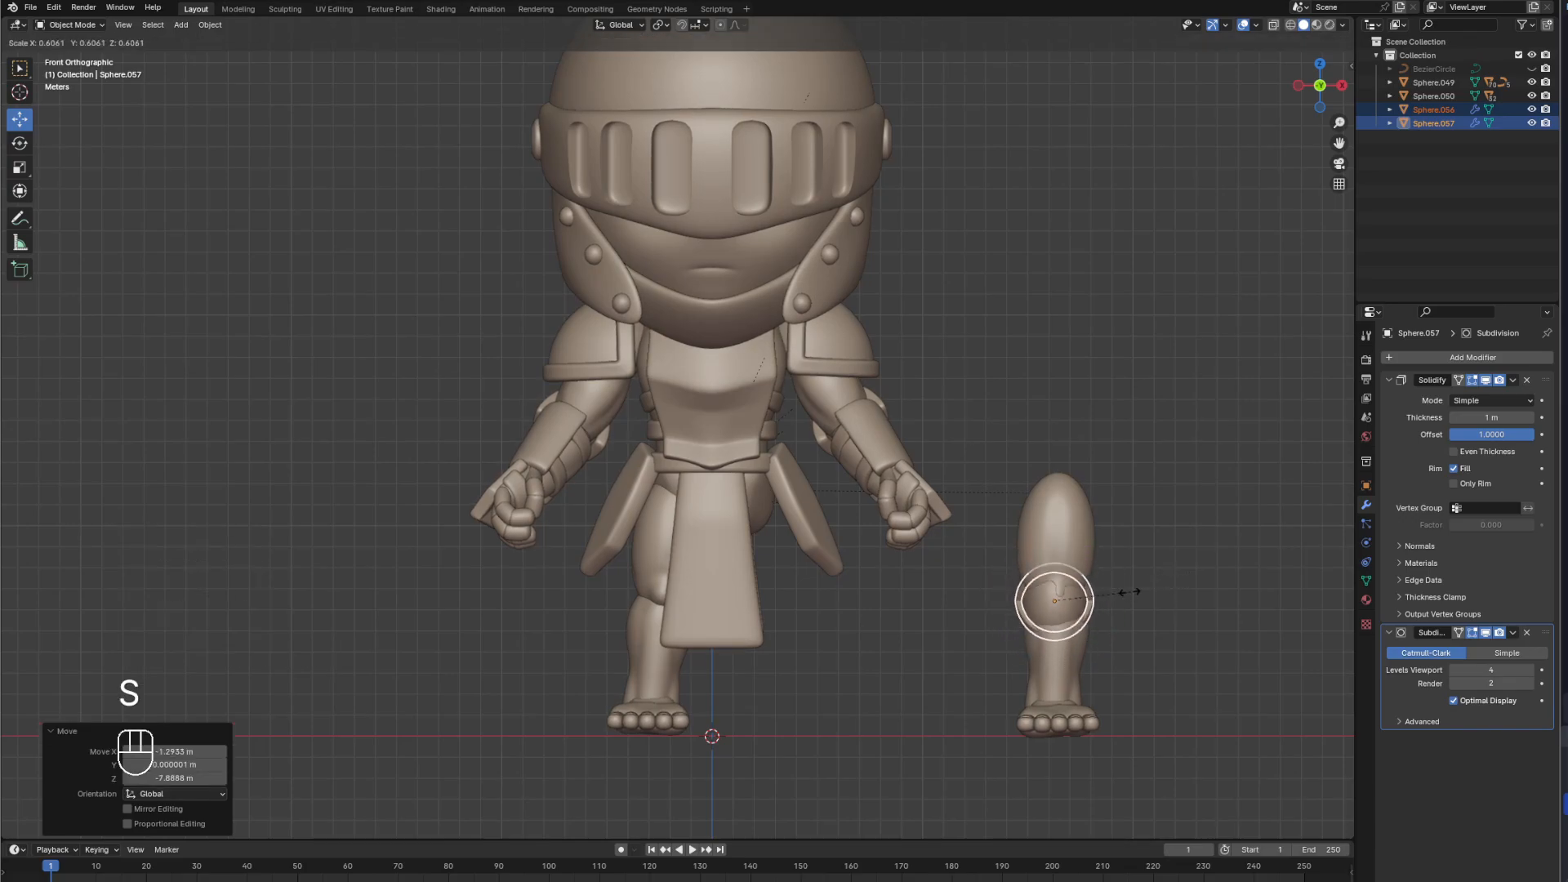
pyautogui.click(1144, 594)
# Move the knee pad and its rim forward in the right side view so they cover the front of the knee.
pyautogui.press('KP_3')
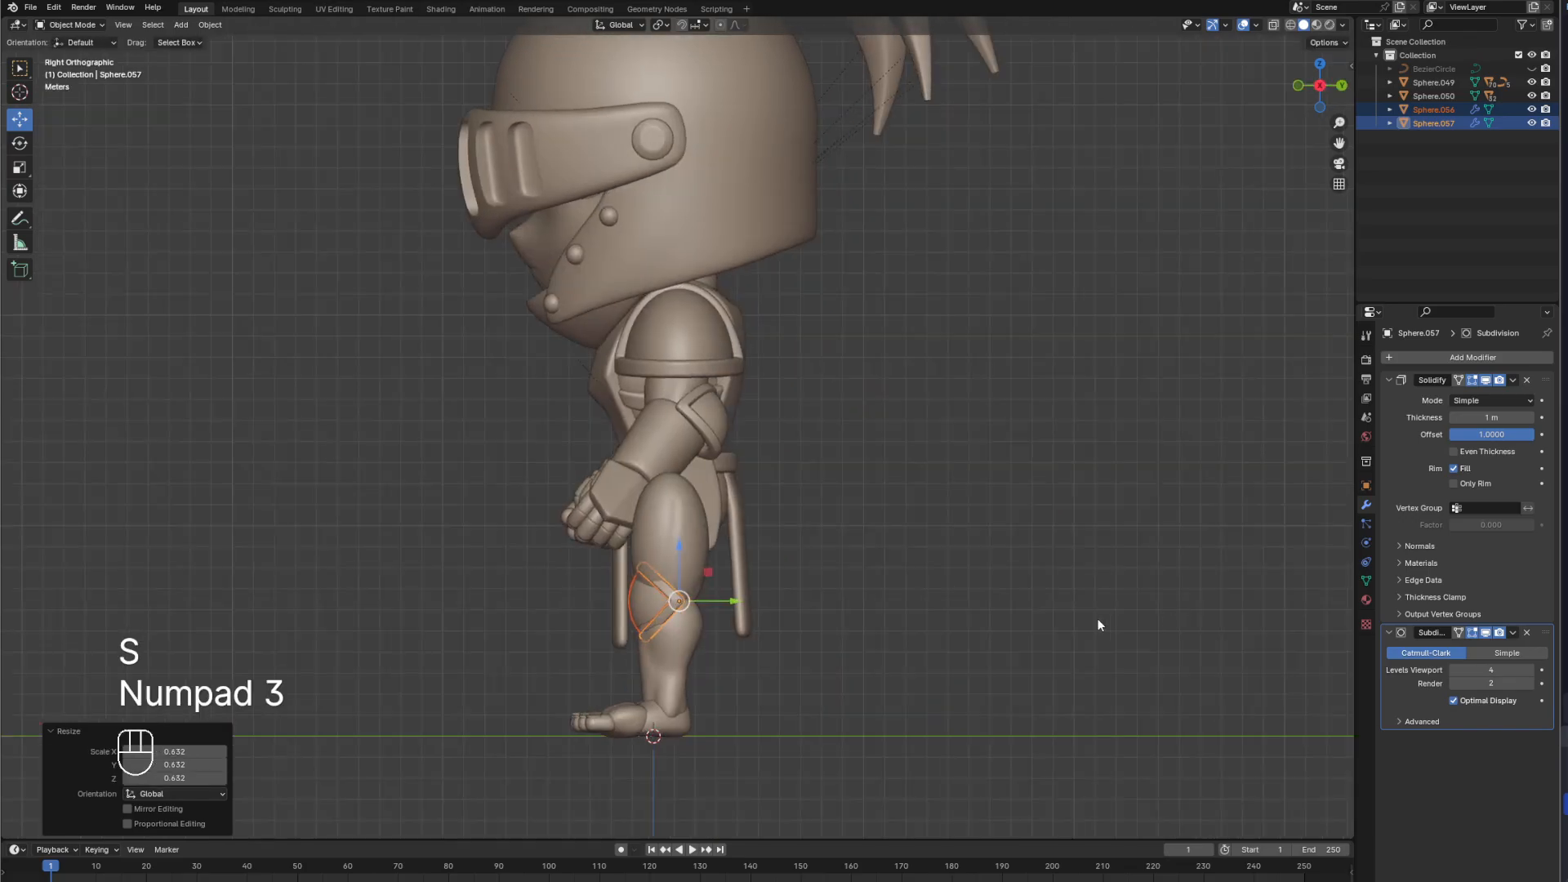
pyautogui.scroll(5, 605, 601)
pyautogui.keyDown('shift'); pyautogui.moveTo(604, 602); pyautogui.dragTo(931, 545, button='middle'); pyautogui.keyUp('shift')
pyautogui.press('g')
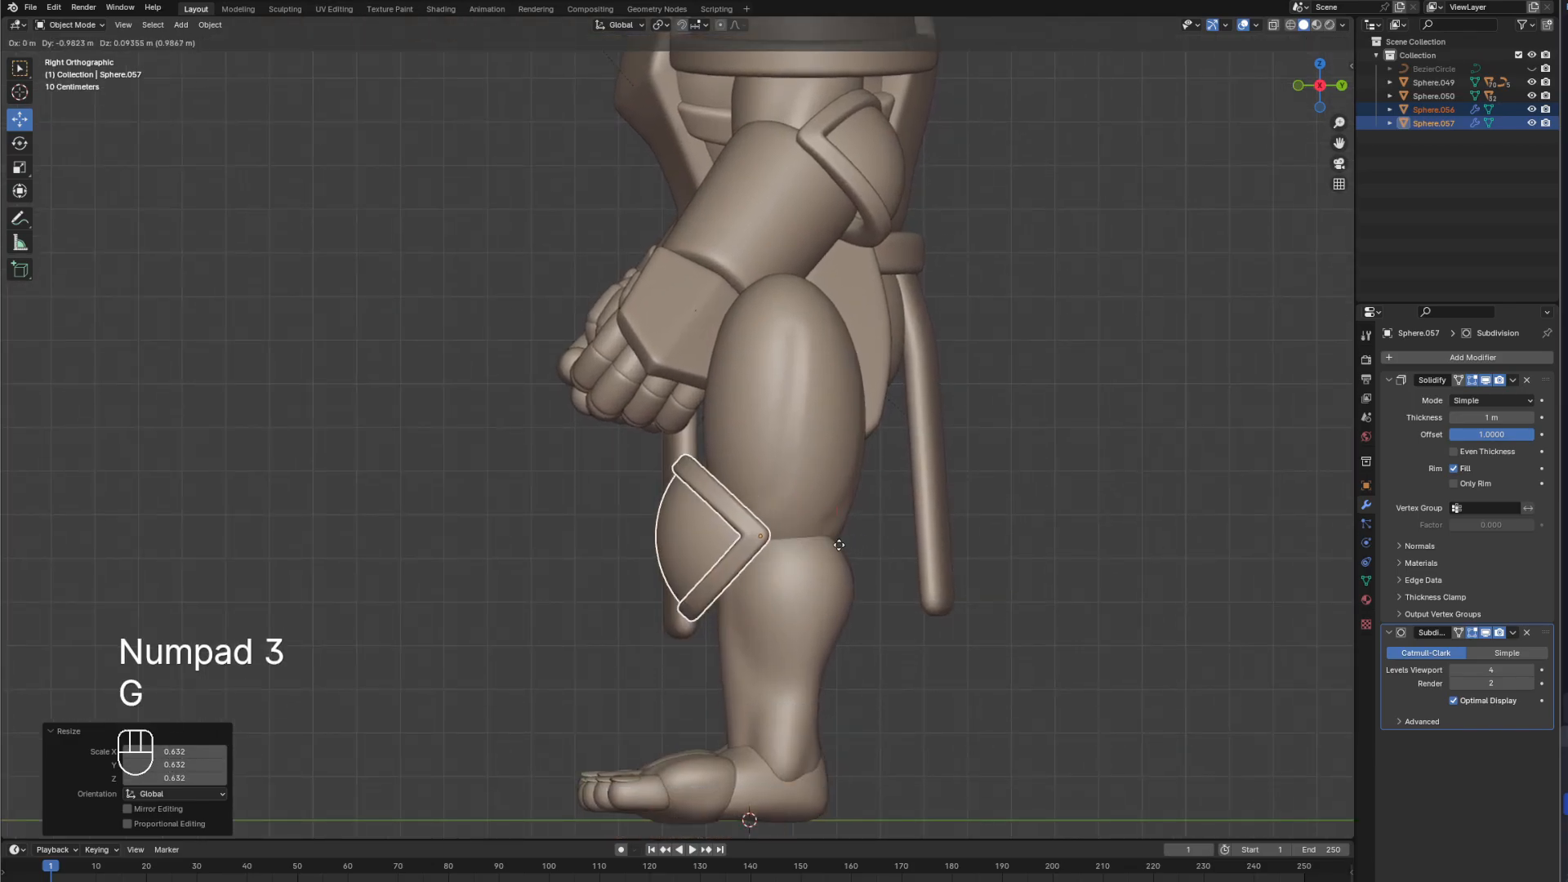
pyautogui.click(842, 540)
pyautogui.moveTo(841, 528); pyautogui.dragTo(838, 527)
# Select the knee pad together with its rim and shift both slightly along X in the front view to align with the leg.
pyautogui.moveTo(831, 529); pyautogui.dragTo(826, 516, button='middle')
pyautogui.click(625, 519)
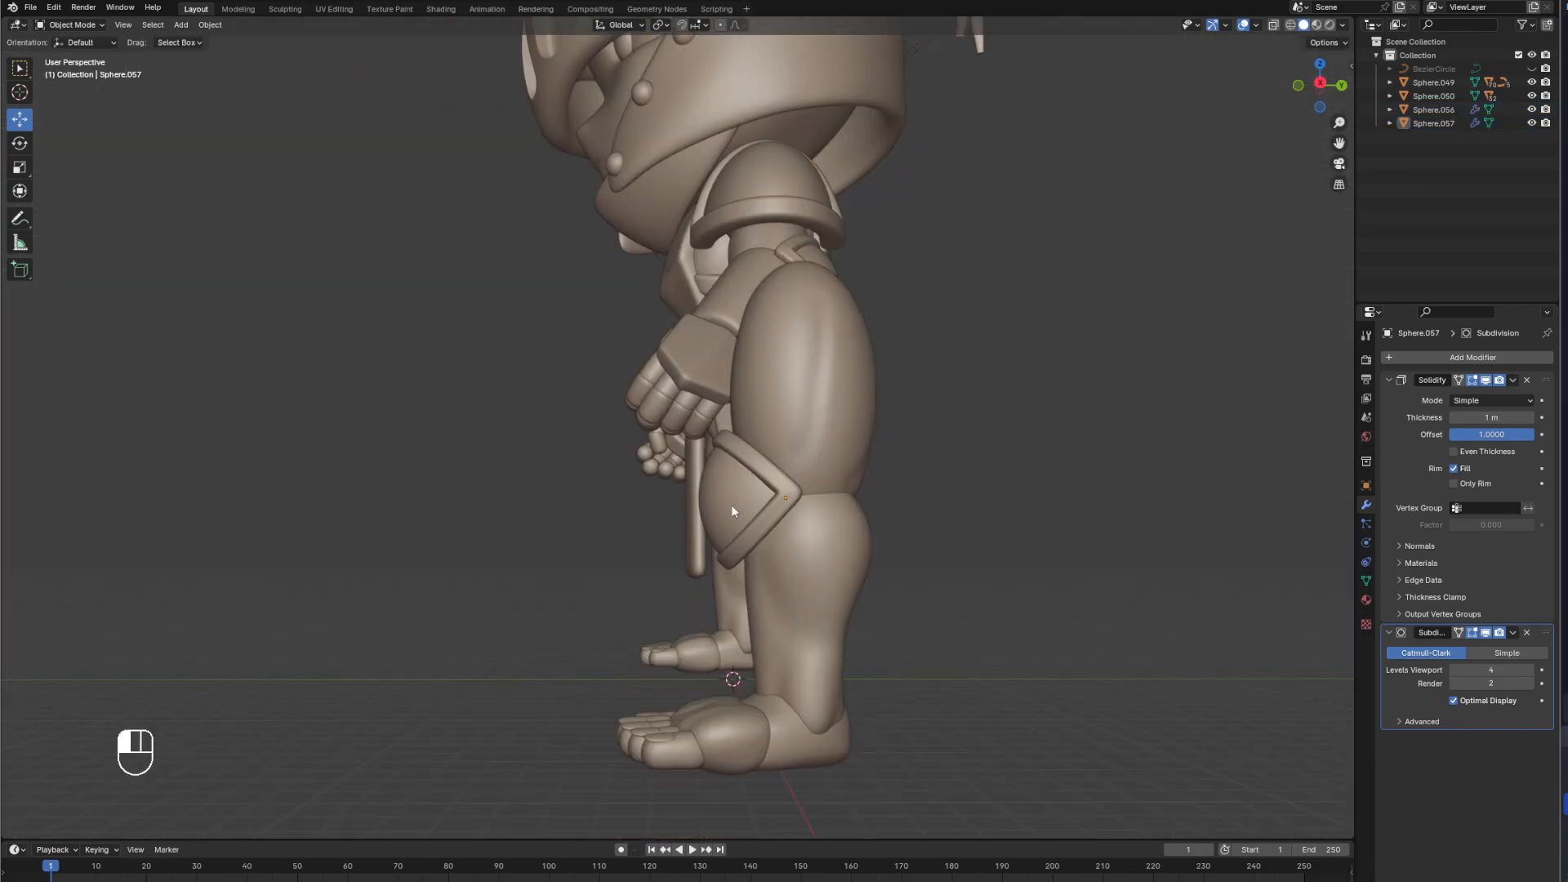
pyautogui.click(732, 508)
pyautogui.click(731, 514)
pyautogui.moveTo(731, 513); pyautogui.dragTo(1021, 537, button='middle')
pyautogui.click(1021, 538)
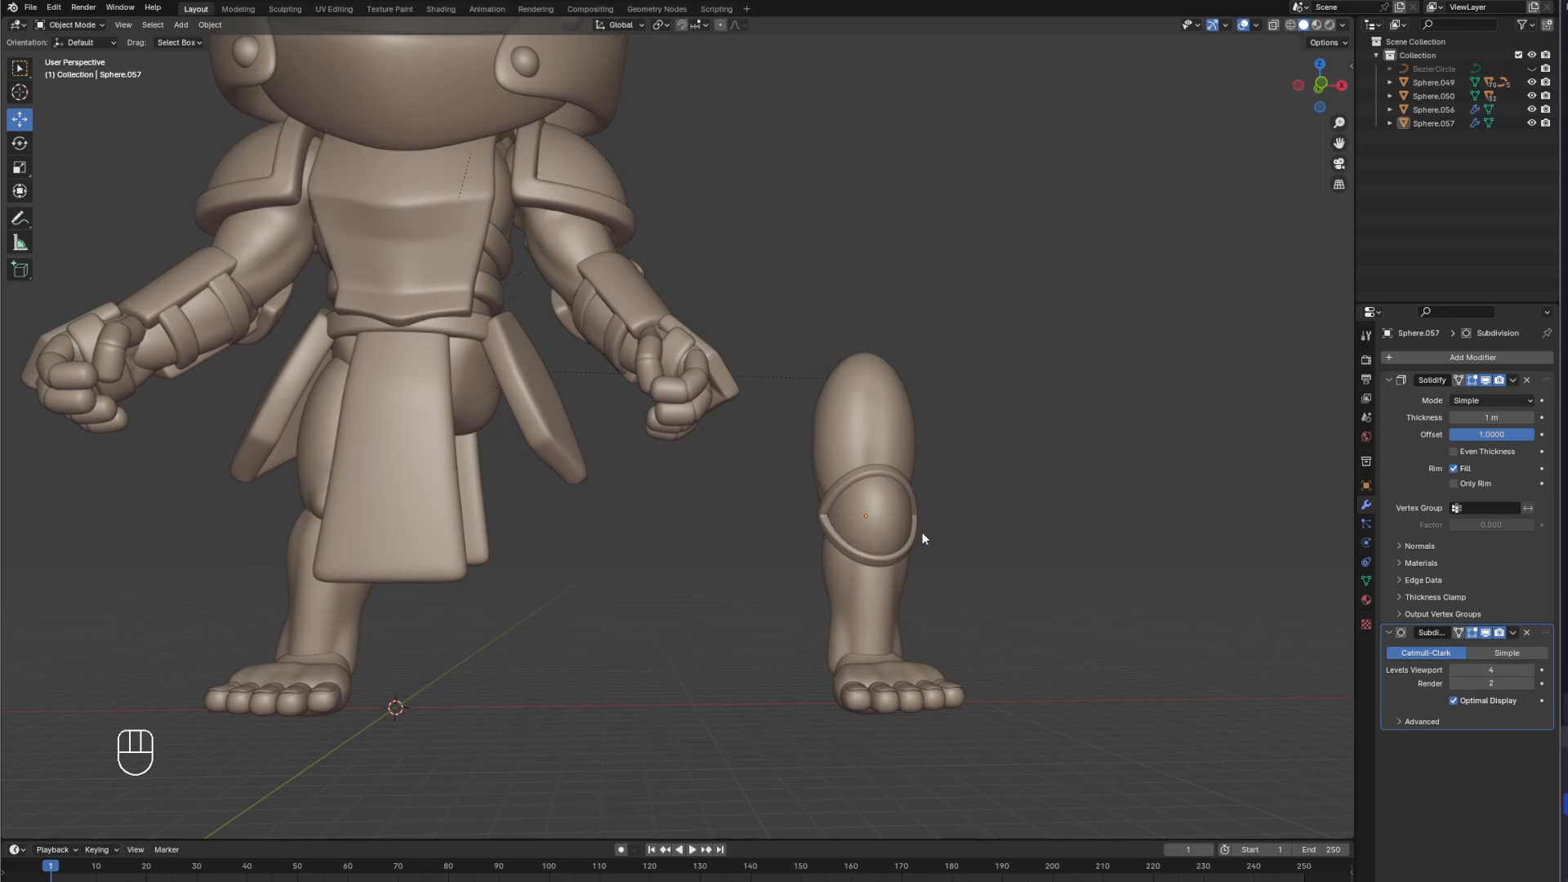
pyautogui.press('KP_1')
pyautogui.click(940, 461)
pyautogui.click(938, 518)
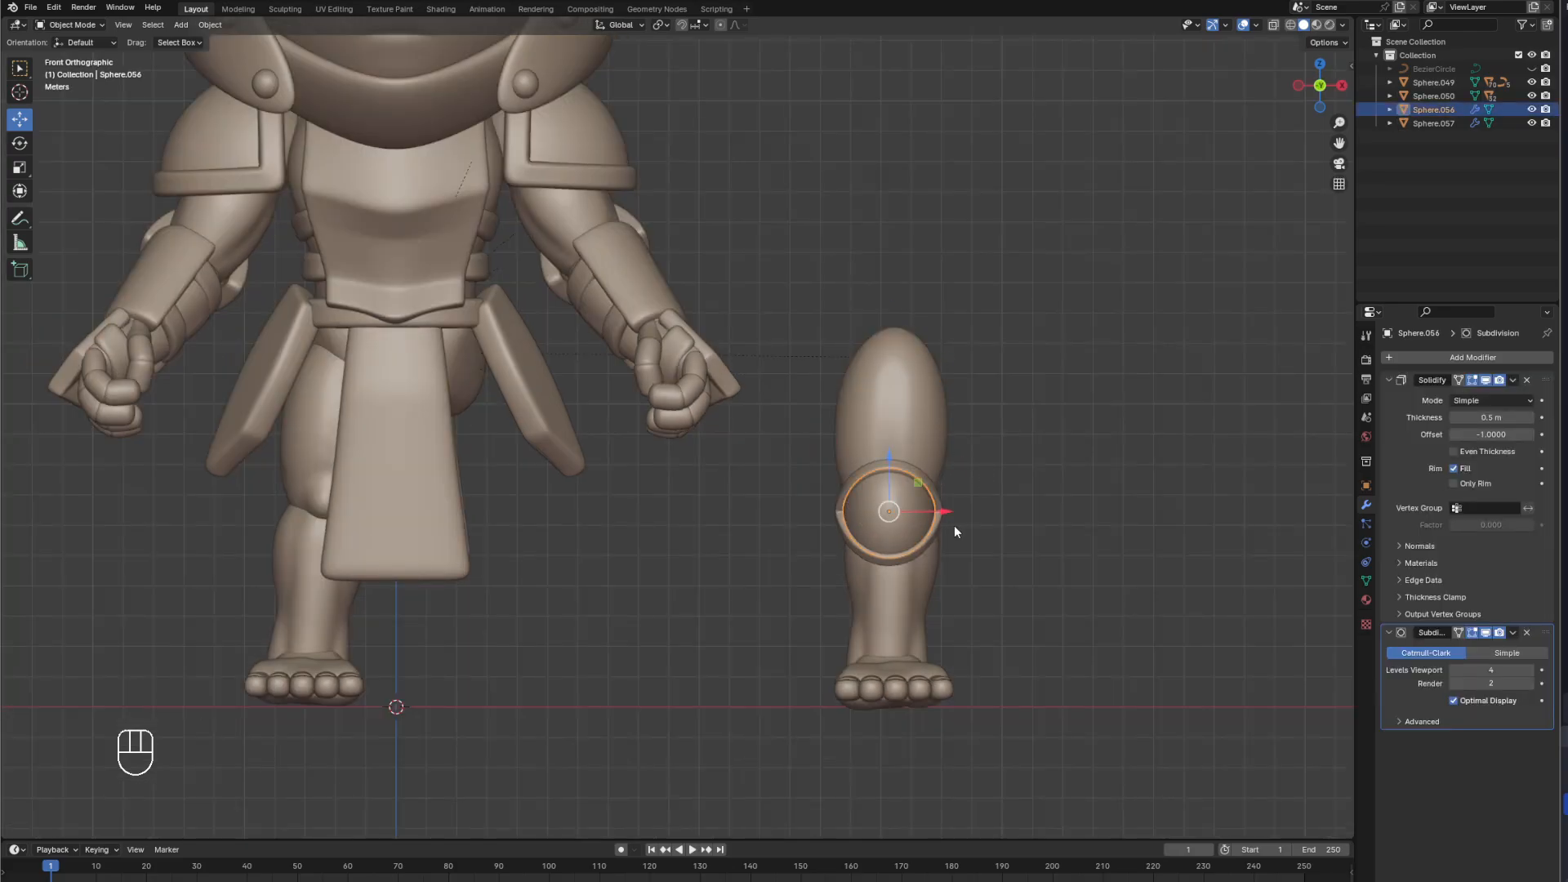
pyautogui.keyDown('shift'); pyautogui.click(945, 524); pyautogui.keyUp('shift')
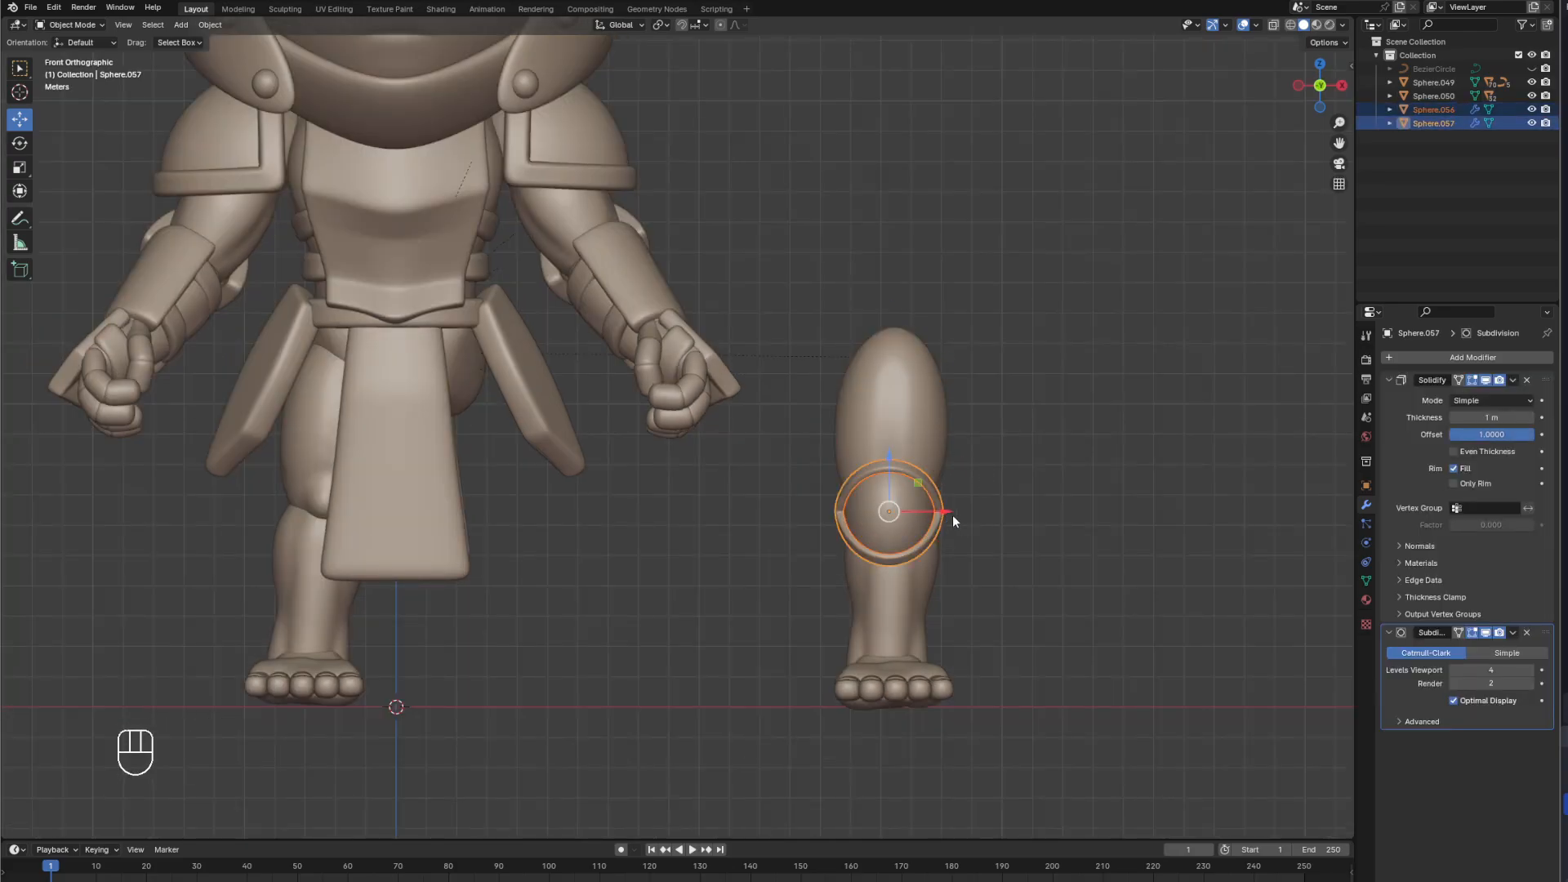
pyautogui.moveTo(948, 513); pyautogui.dragTo(974, 514)
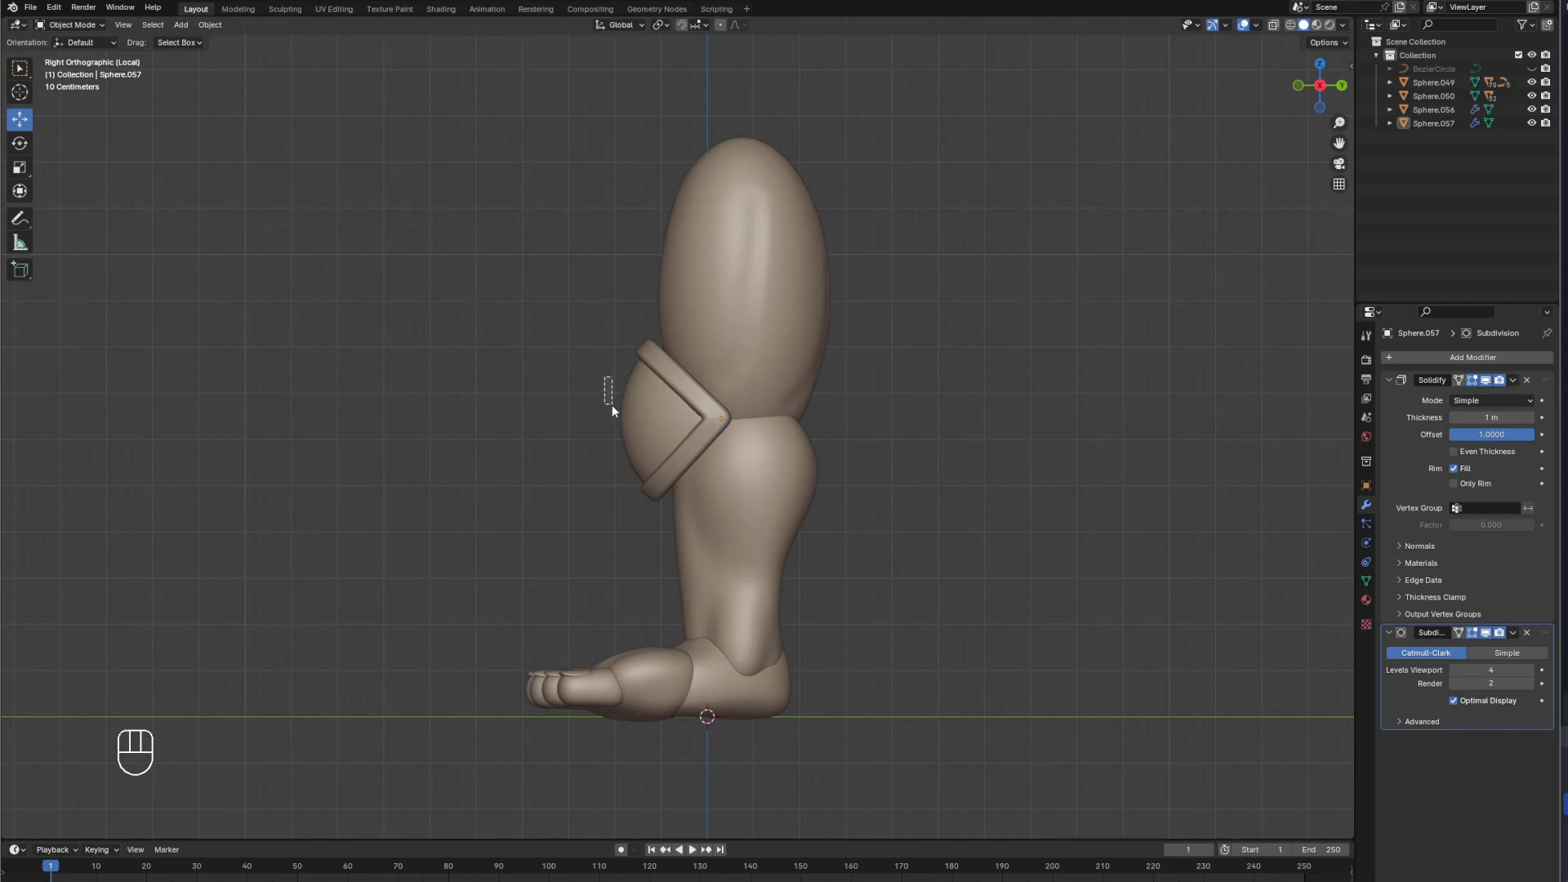
# Add a cylinder and move it into the knee, about 16.4 m along X, 0.87 m along Y and 6.26 m up.
pyautogui.moveTo(611, 406); pyautogui.dragTo(658, 474)
pyautogui.click(884, 472)
pyautogui.click(588, 291)
pyautogui.click(180, 24)
pyautogui.moveTo(214, 40)
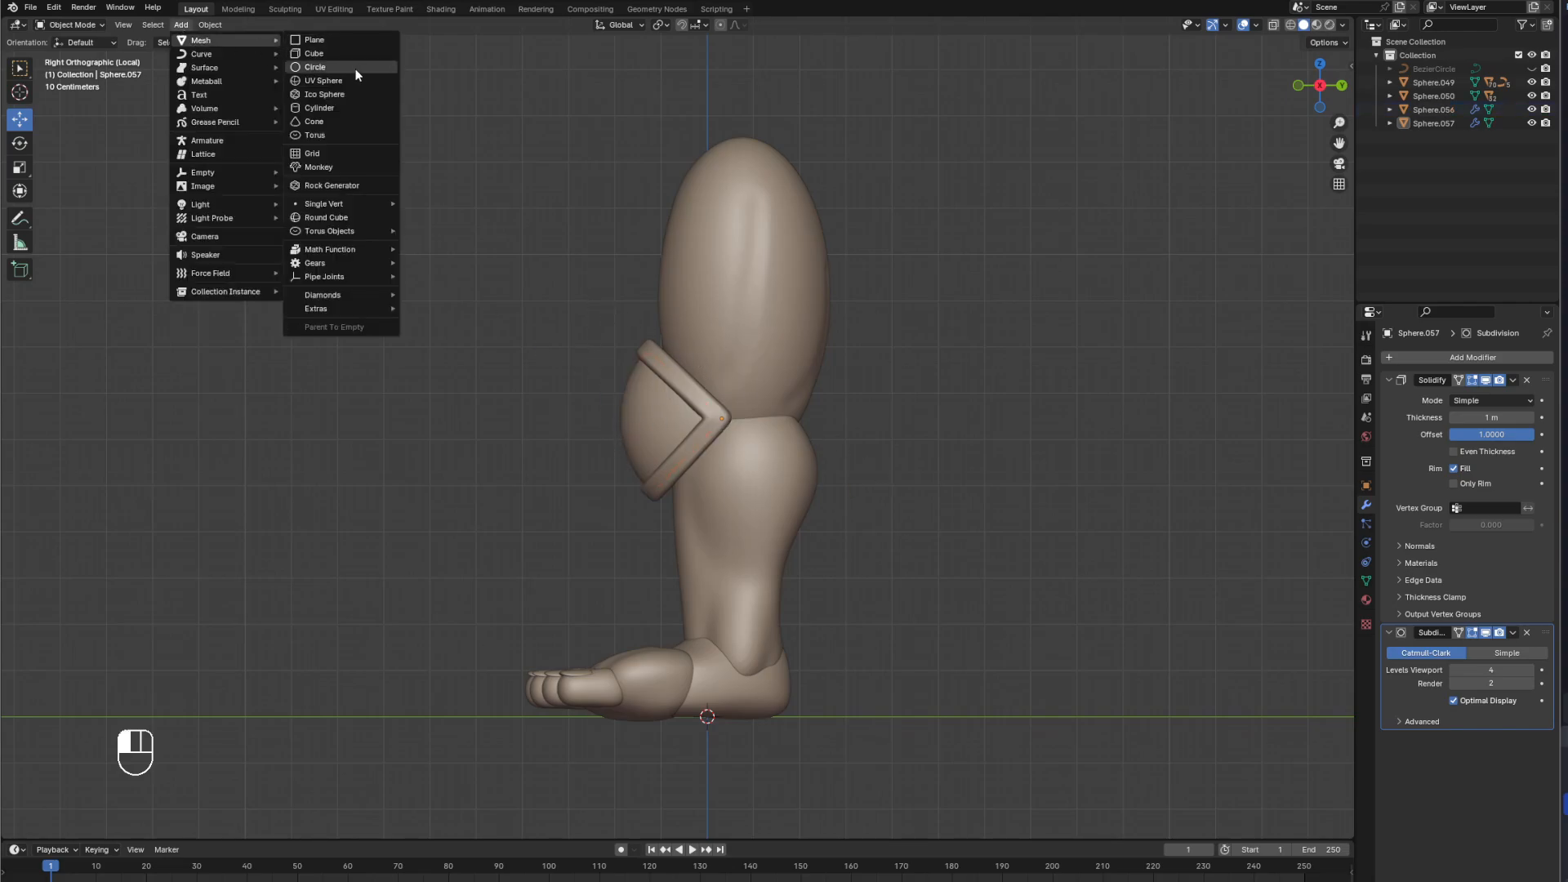
pyautogui.click(325, 107)
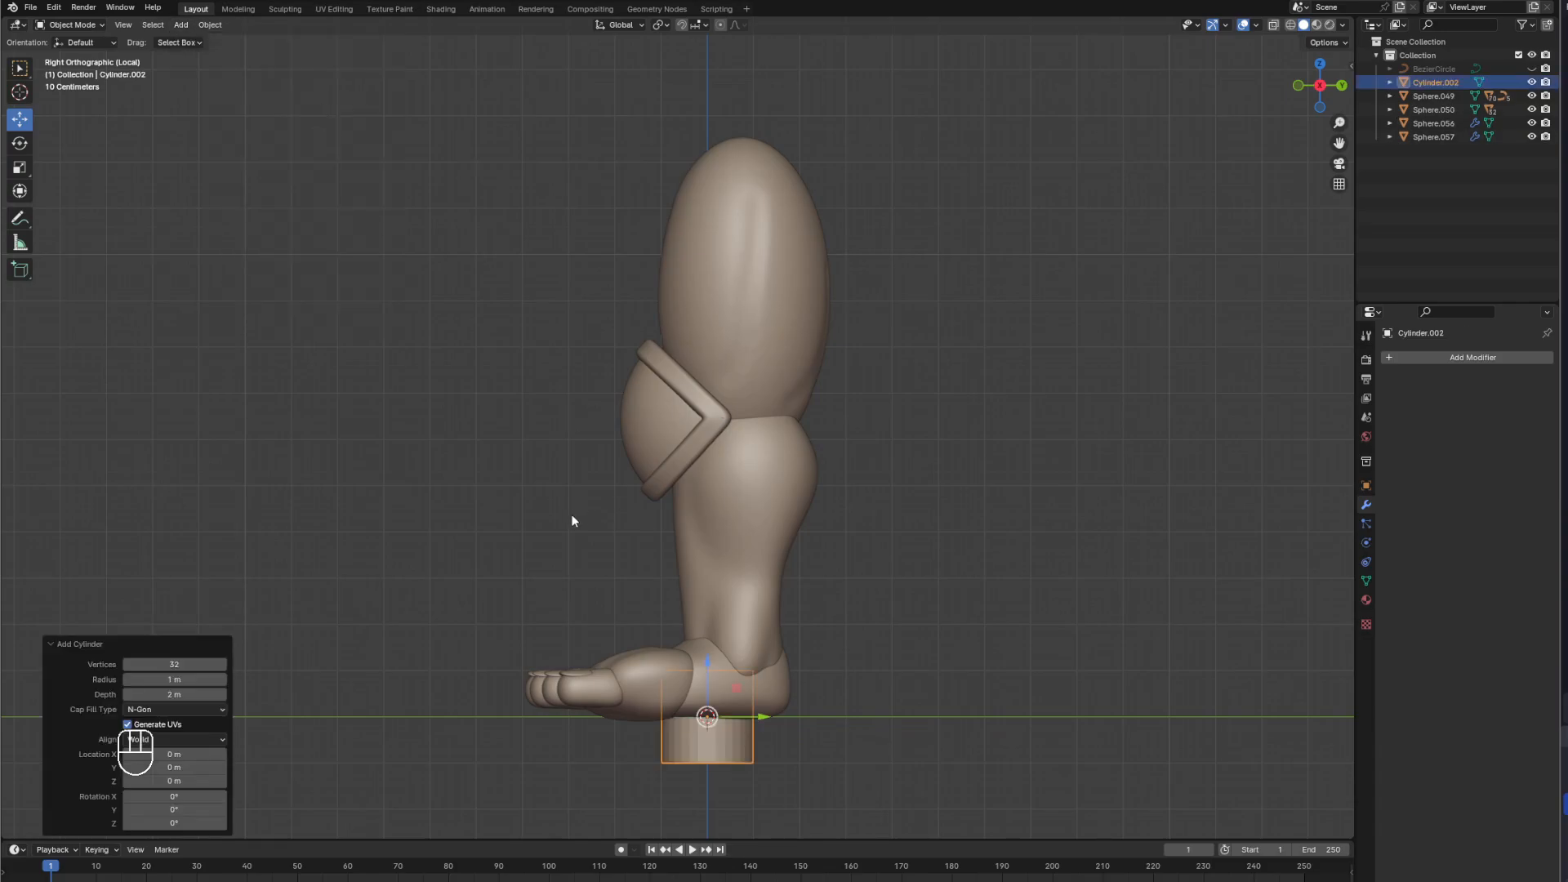
pyautogui.press('g')
pyautogui.click(836, 357)
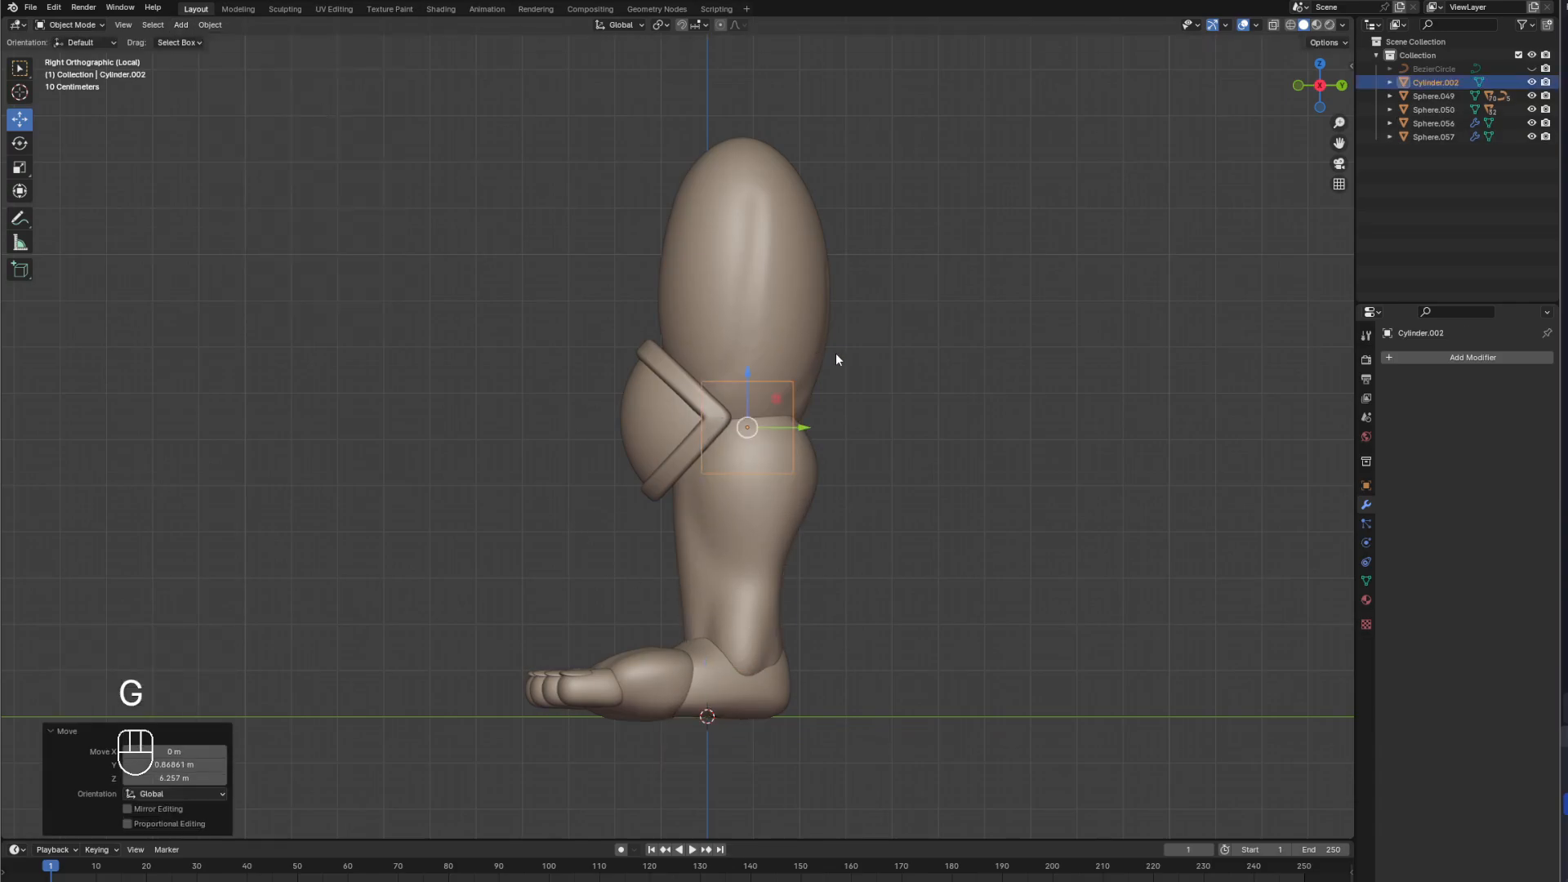
pyautogui.press('KP_1')
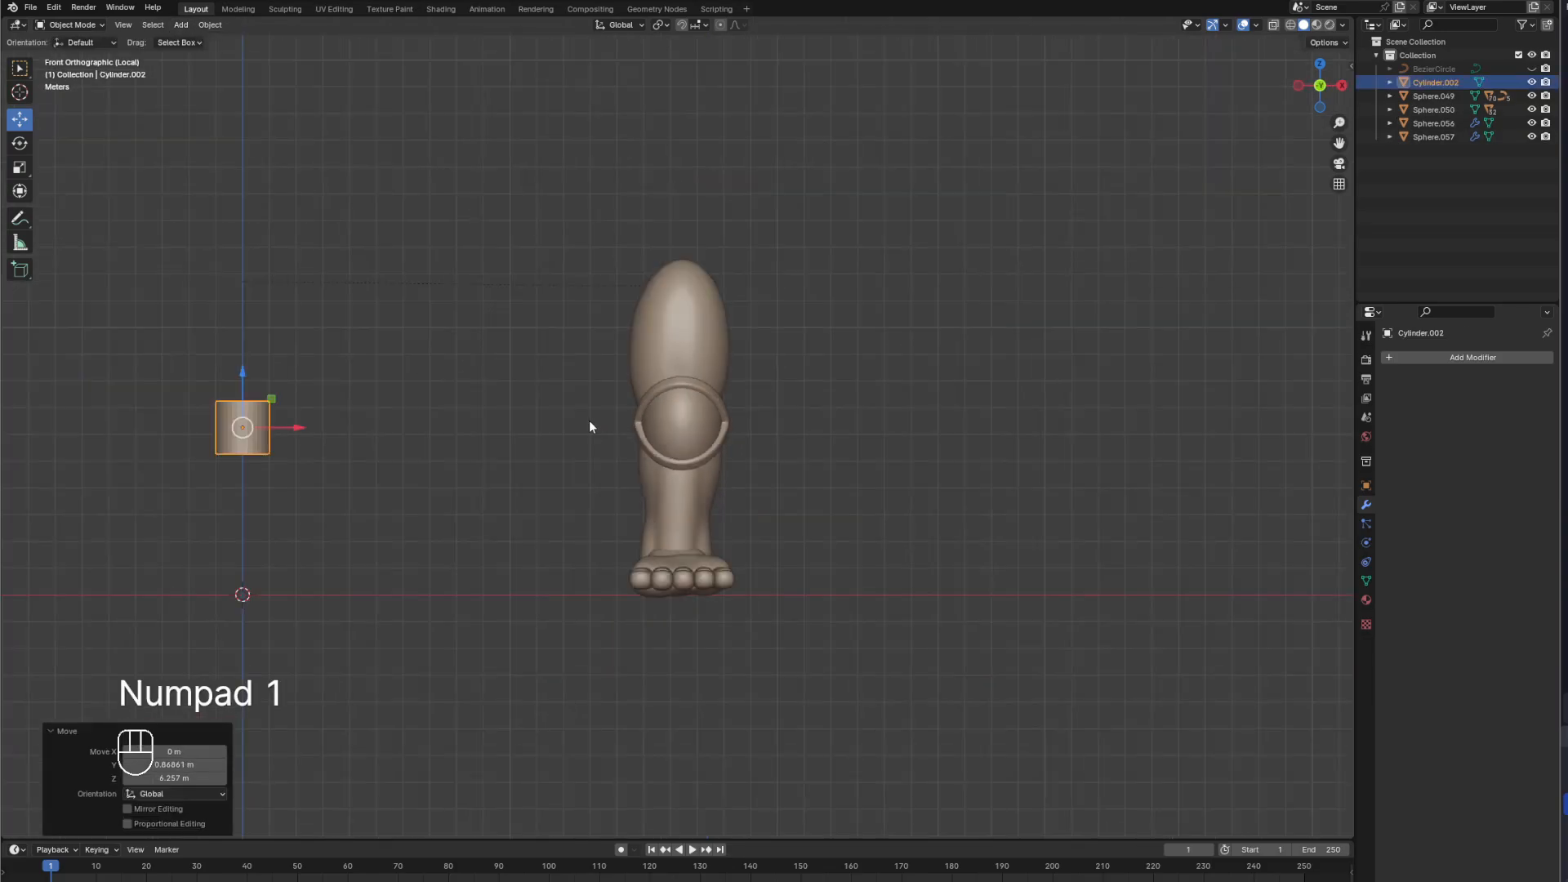
pyautogui.moveTo(311, 423); pyautogui.dragTo(740, 404)
# Scale the cylinder uniformly to 0.5 of its size.
pyautogui.press('KP_3')
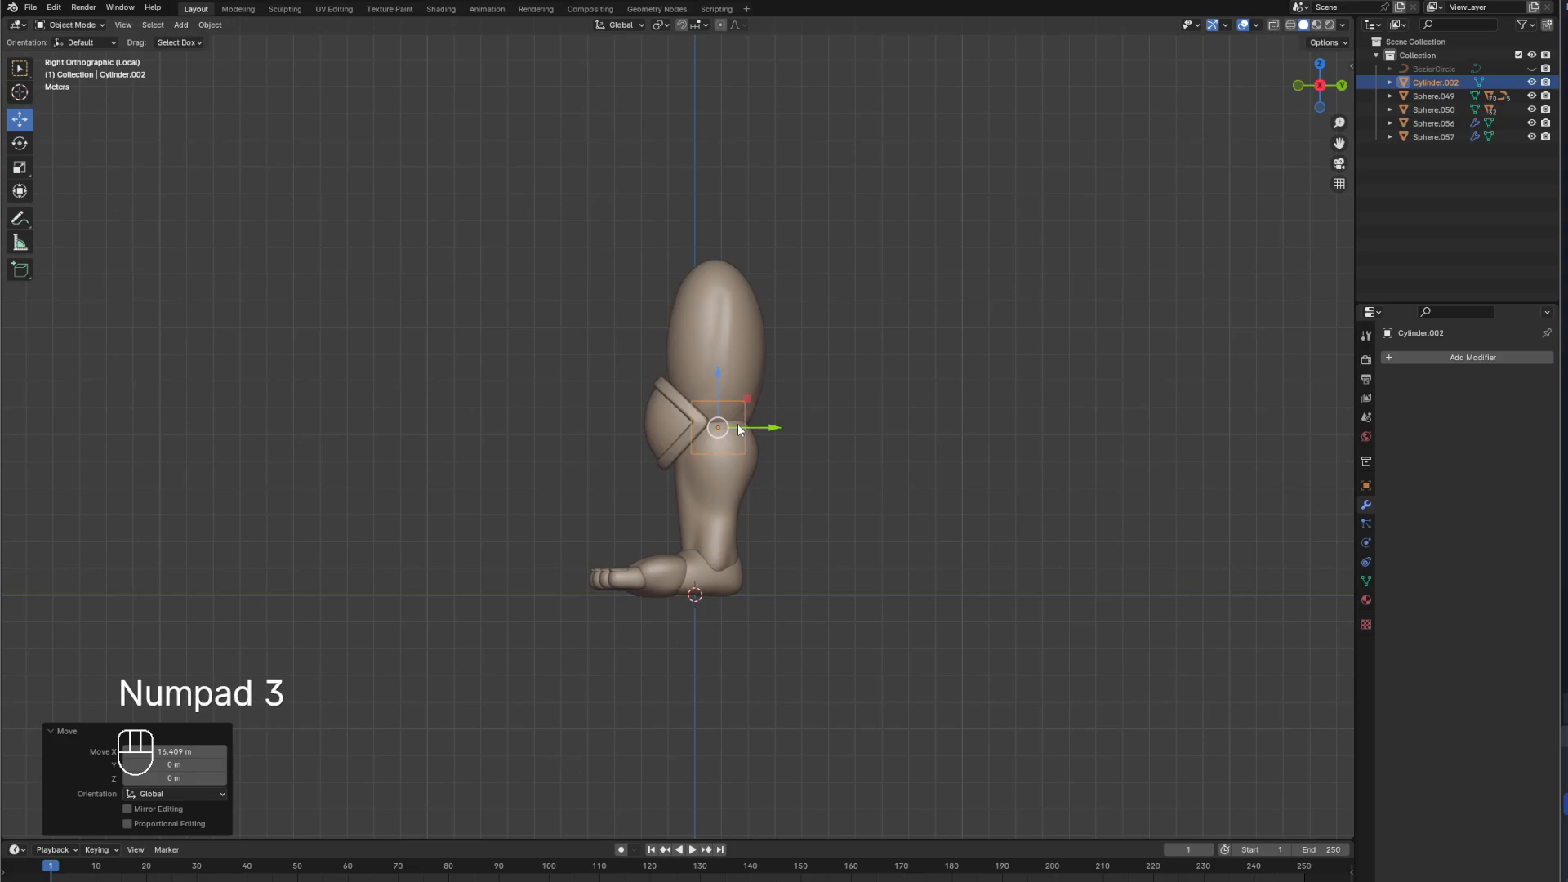
pyautogui.scroll(5, 755, 410)
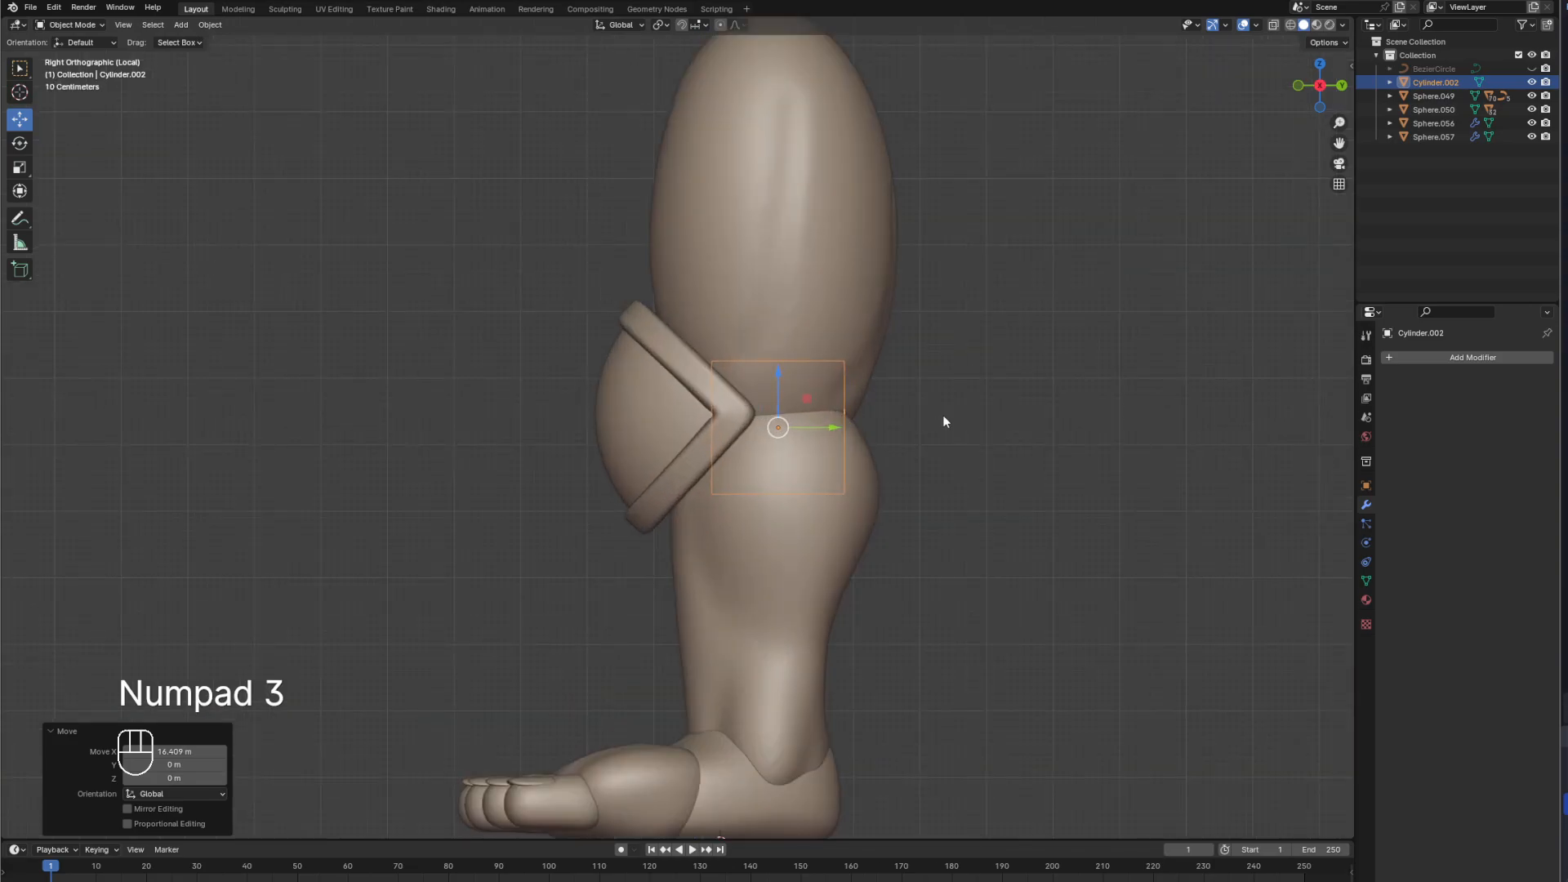
pyautogui.press('s')
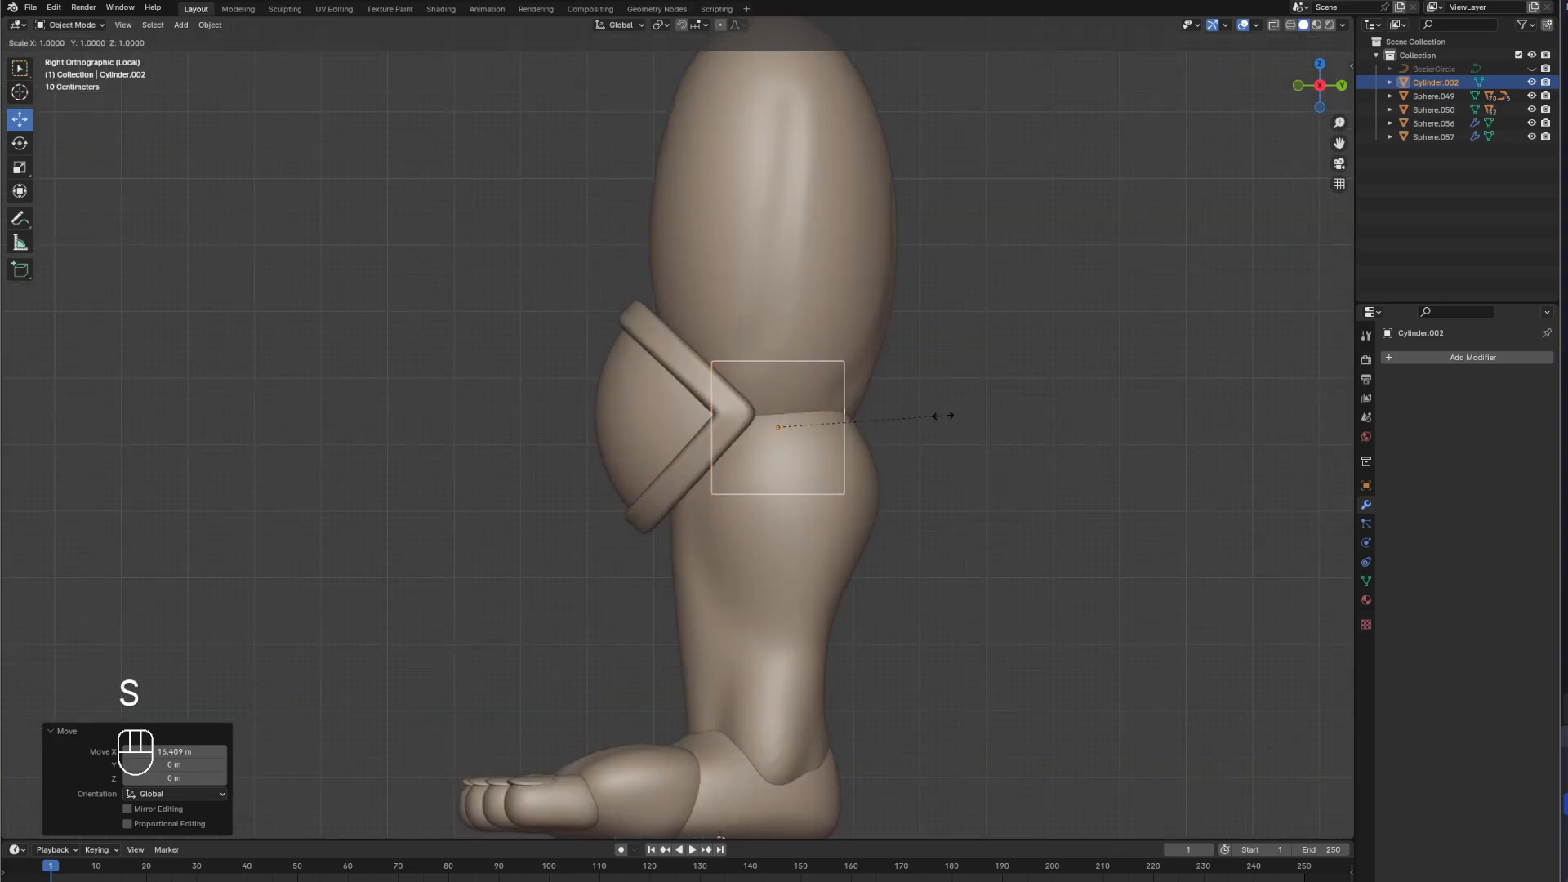
pyautogui.press('KP_Decimal')
pyautogui.press('KP_5')
pyautogui.press('KP_Enter')
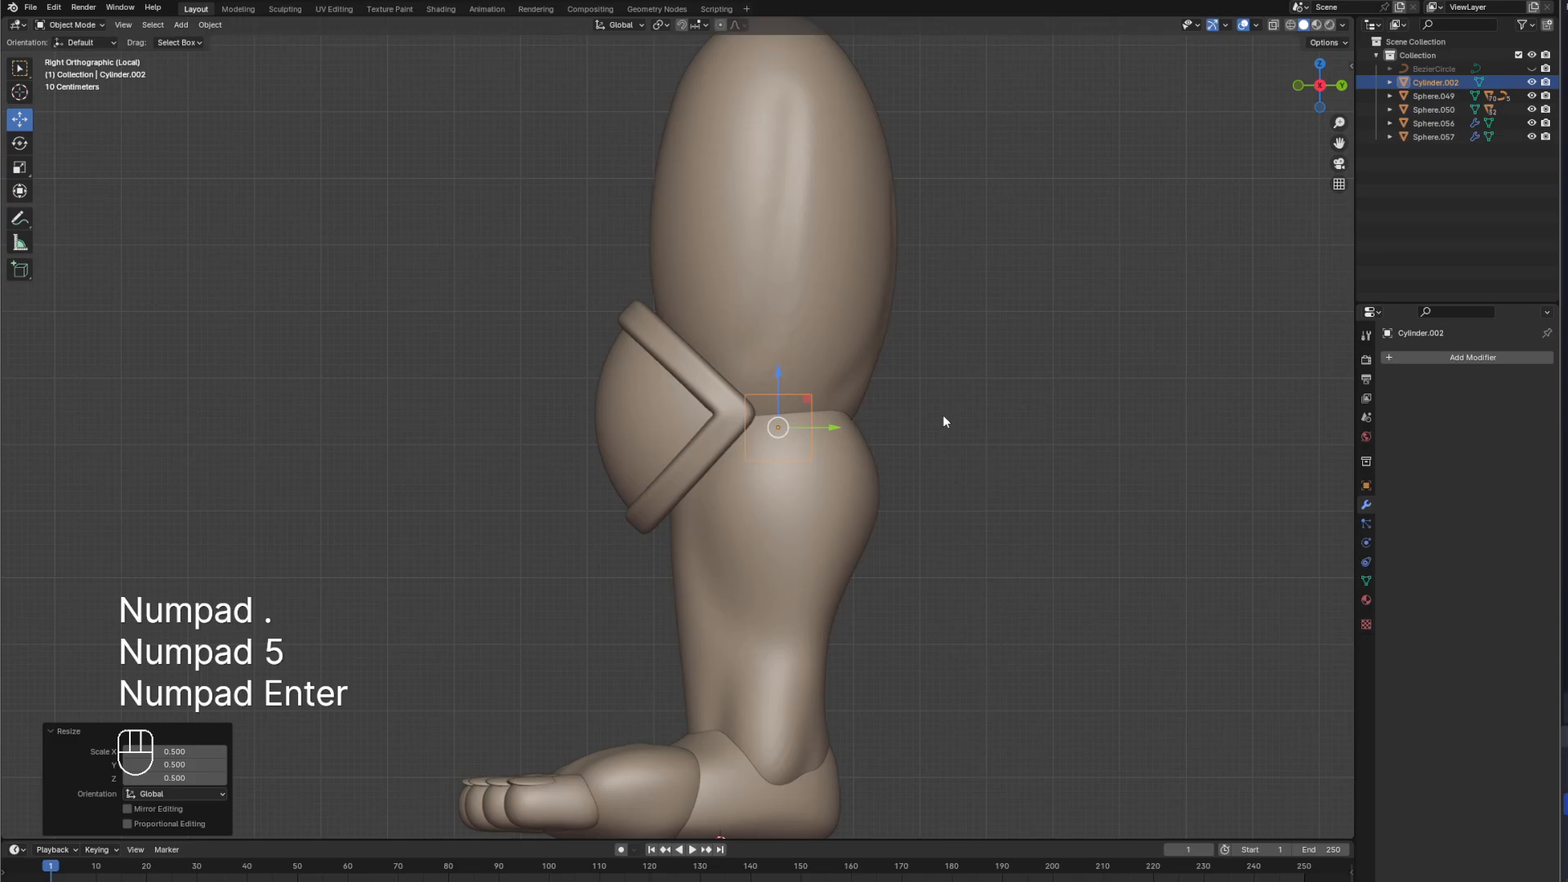
# Scale the cylinder to about 3.3 in X and Y only, so it wraps around the knee as a flat band.
pyautogui.press('s')
pyautogui.press('shift')
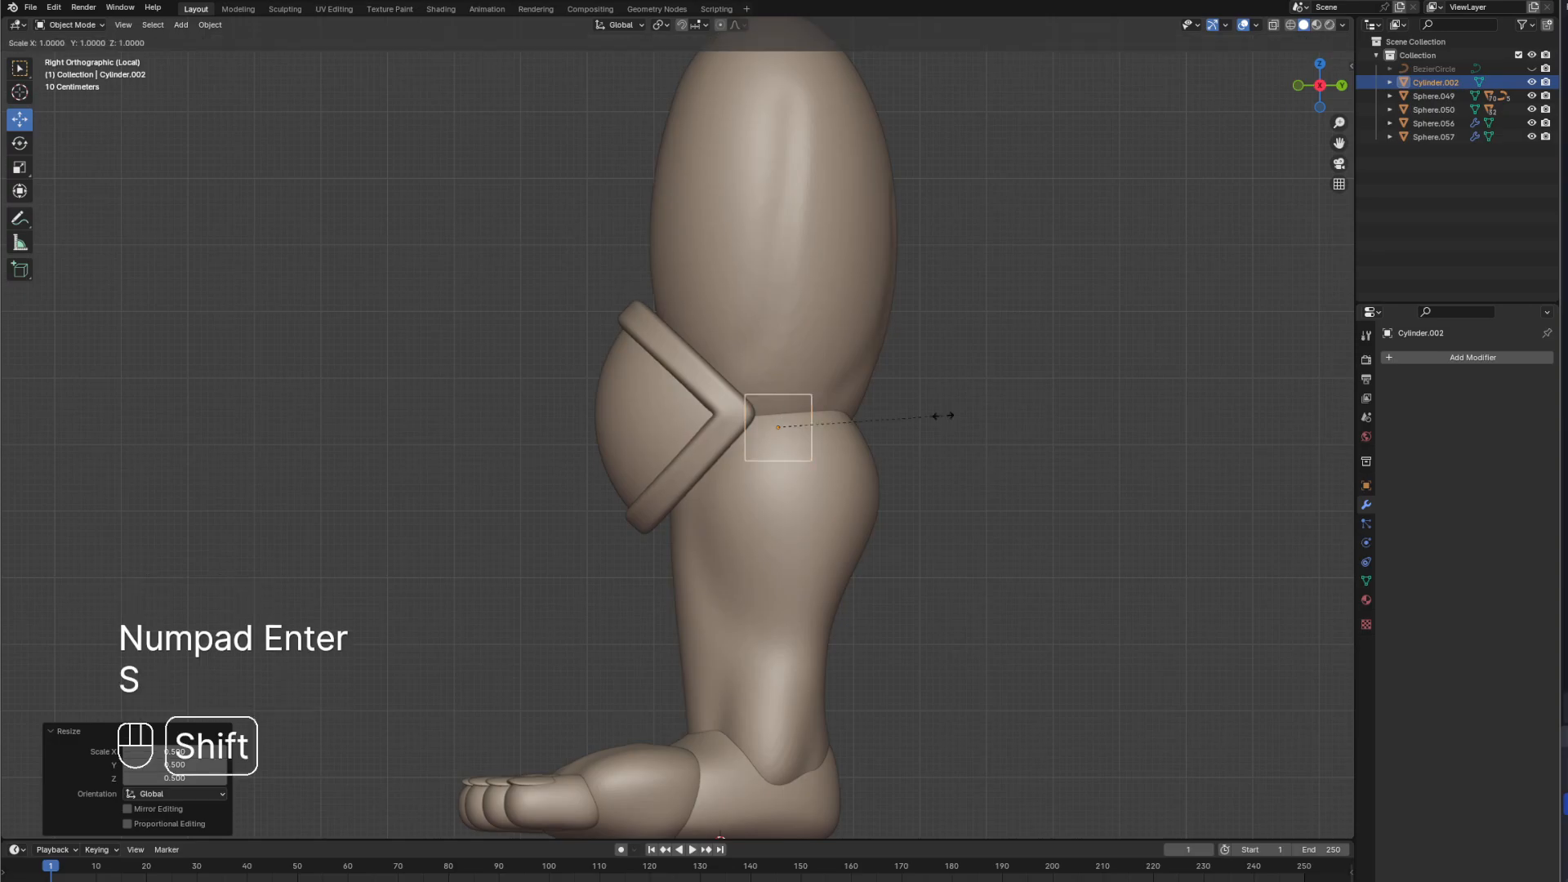
pyautogui.hotkey('shift', 'z')
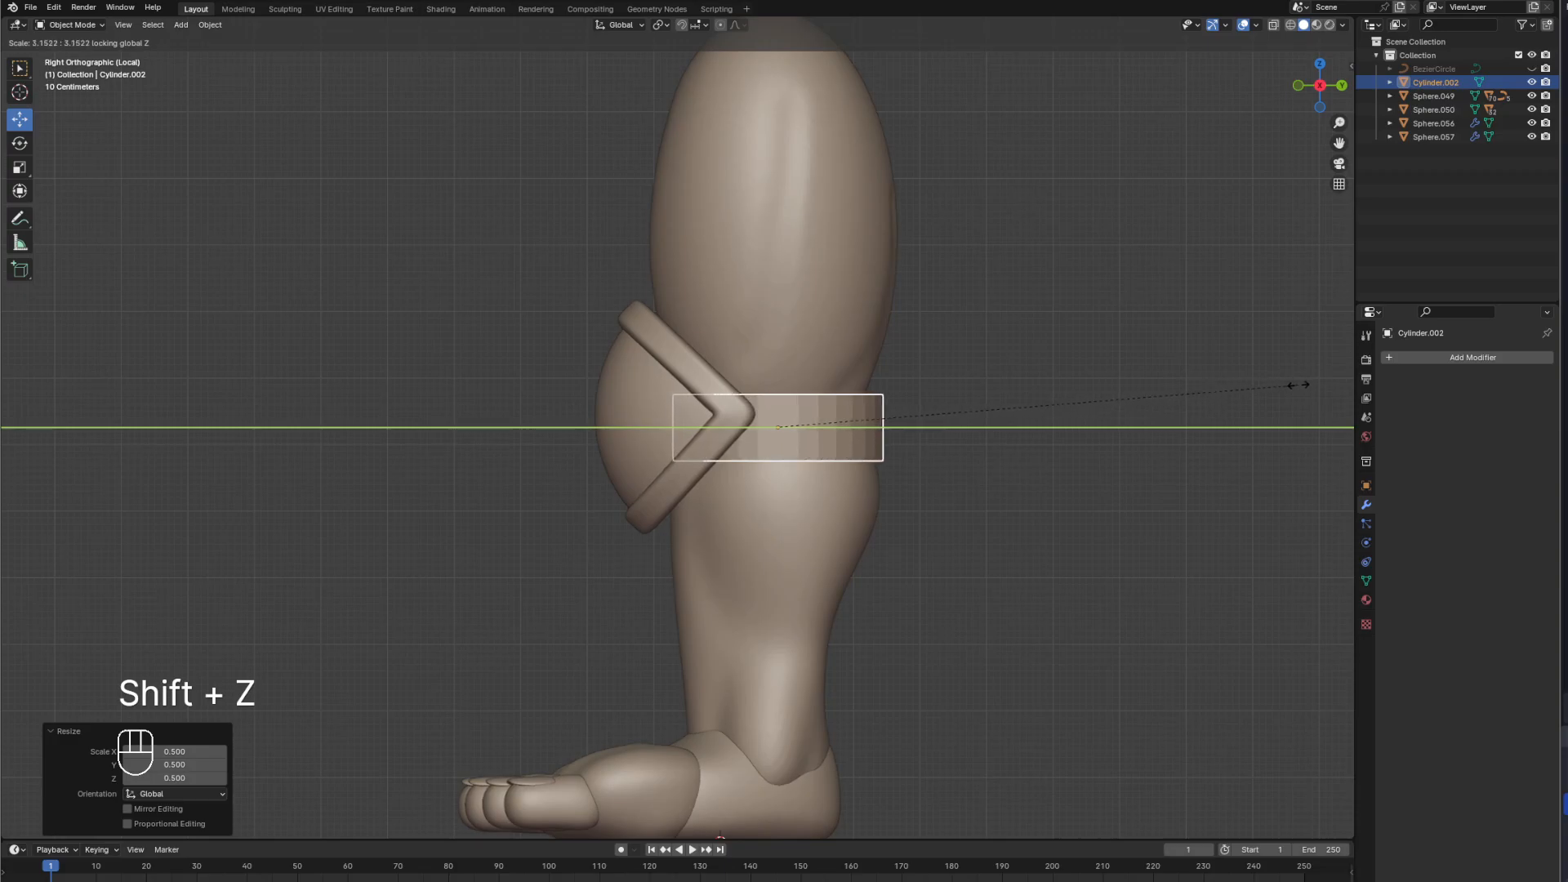
pyautogui.click(1324, 389)
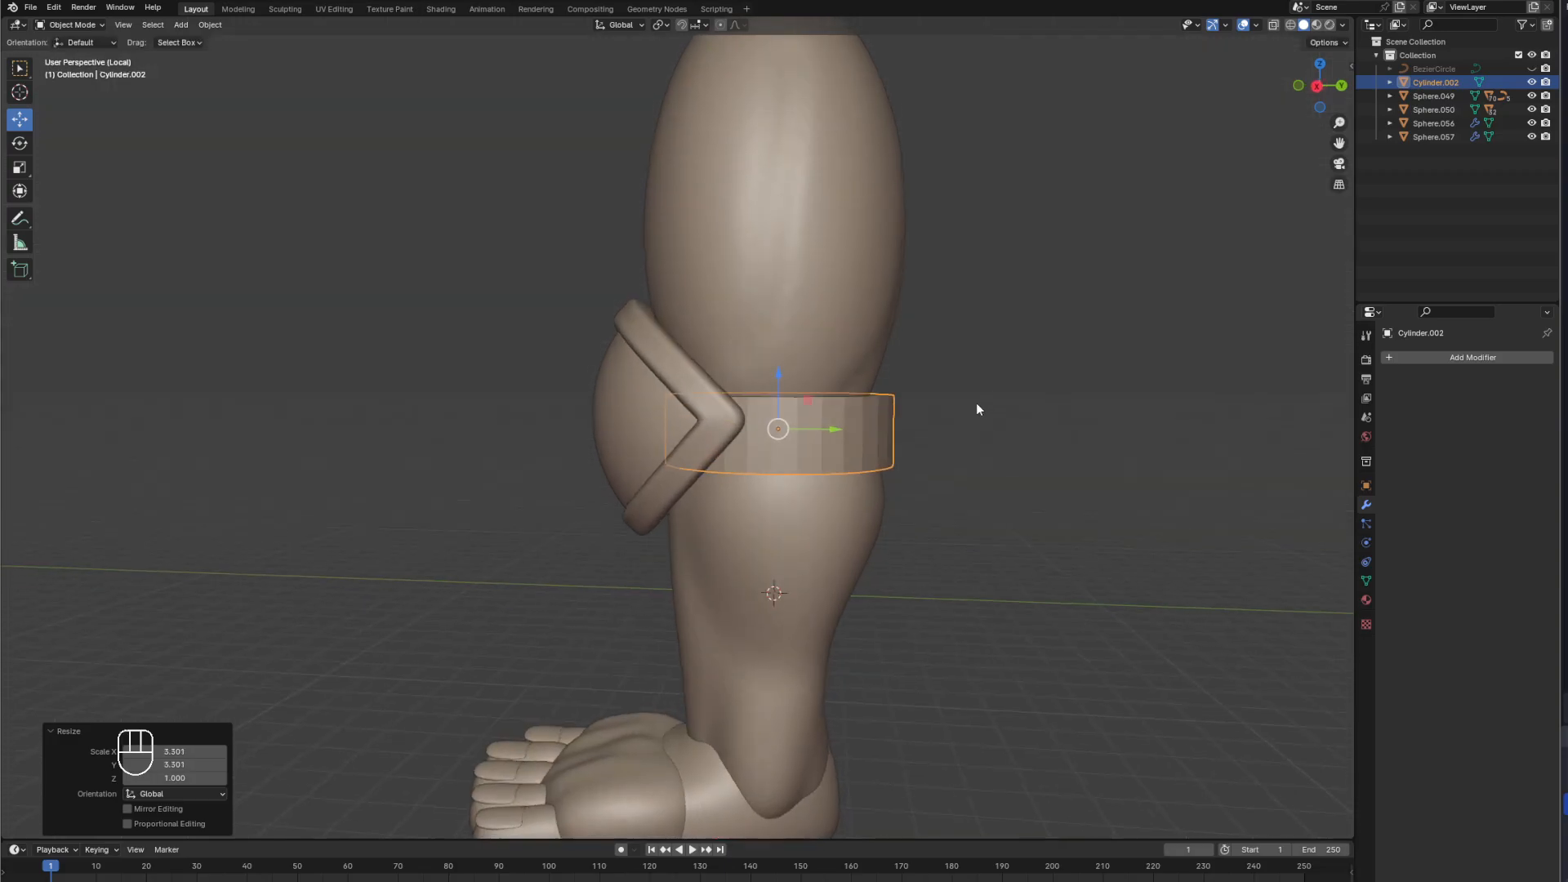
# Add two evenly spaced horizontal loop cuts around the side of the knee band.
pyautogui.moveTo(977, 403); pyautogui.dragTo(768, 441, button='middle')
pyautogui.press('KP_3')
pyautogui.press('Tab')
pyautogui.hotkey('ctrl', 'r')
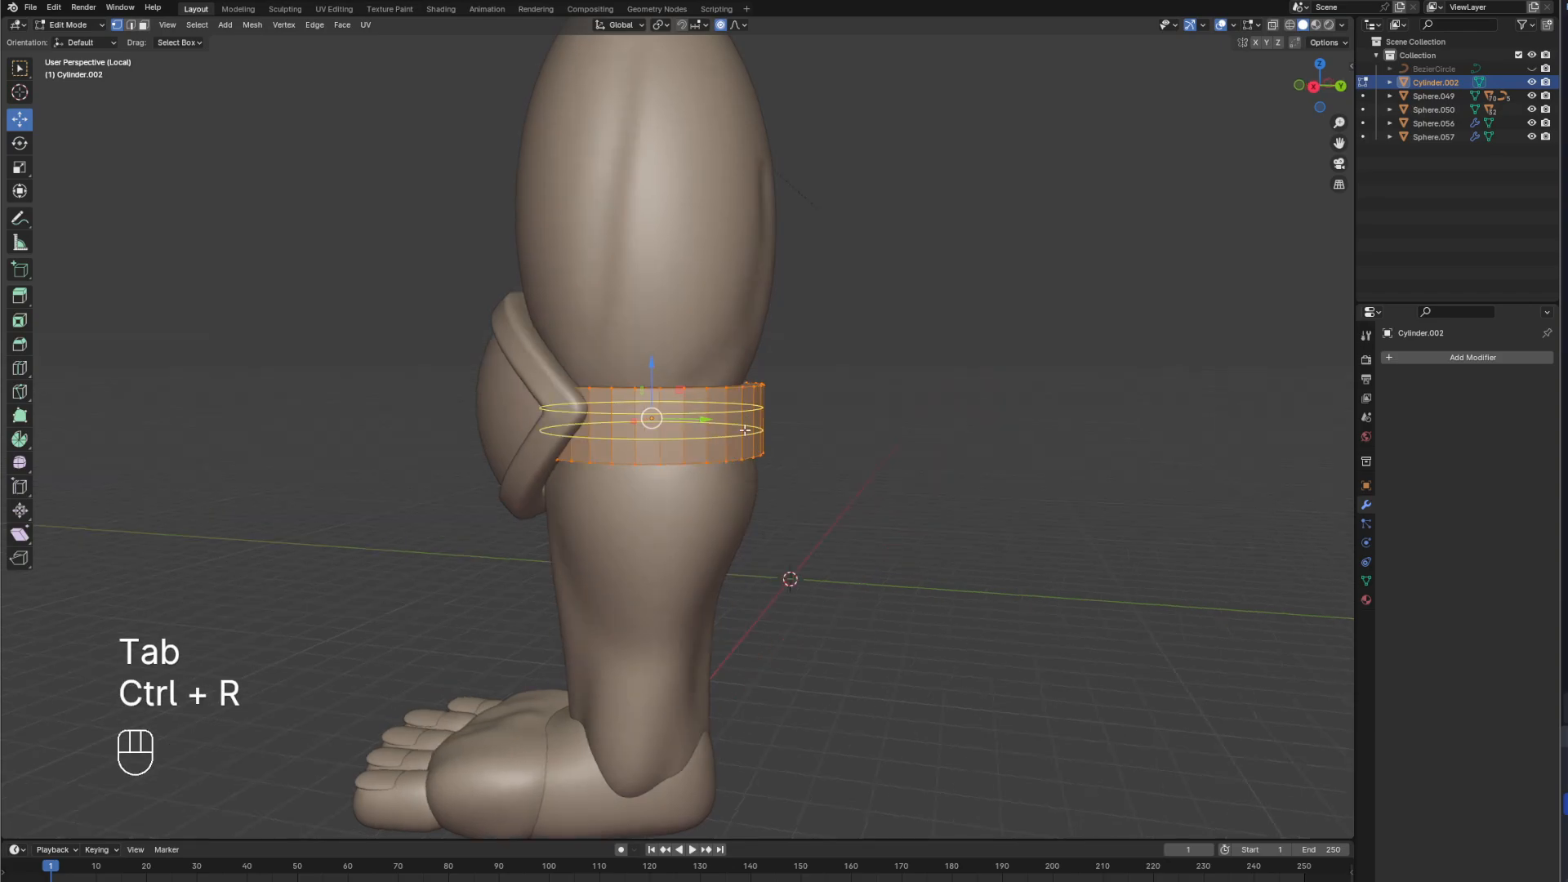
pyautogui.click(745, 430)
pyautogui.rightClick(750, 425)
# Select the edge loops around the knee band's caps and inset the cap faces by about 0.25 m.
pyautogui.moveTo(833, 385); pyautogui.dragTo(899, 365, button='middle')
pyautogui.keyDown('alt'); pyautogui.click(717, 412); pyautogui.keyUp('alt')
pyautogui.keyDown('alt'); pyautogui.keyDown('shift'); pyautogui.click(728, 441); pyautogui.keyUp('shift'); pyautogui.keyUp('alt')
pyautogui.press('i')
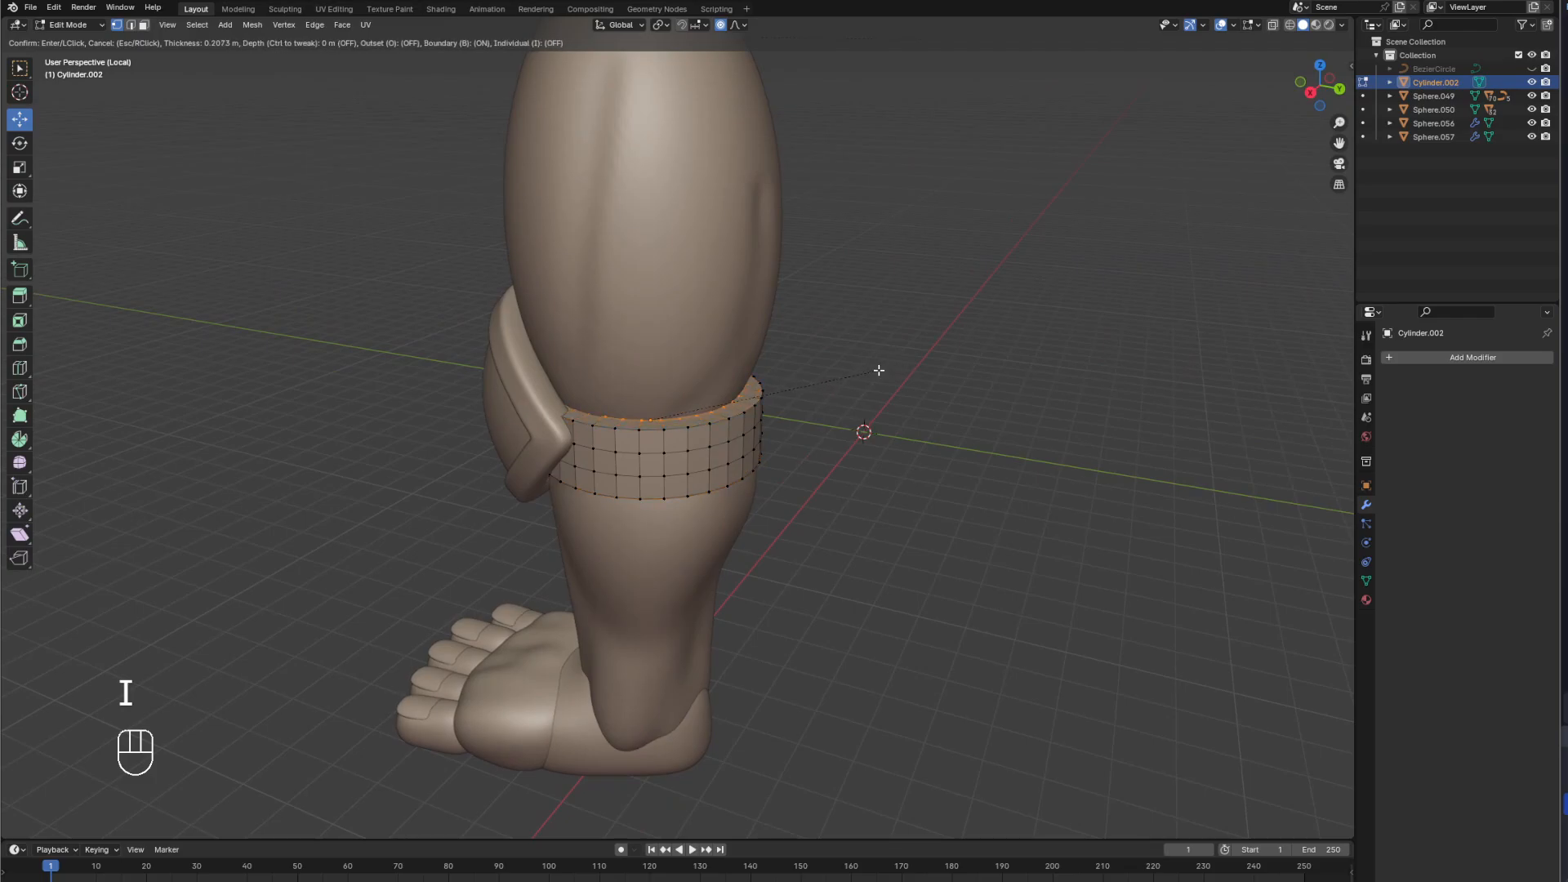
pyautogui.click(874, 370)
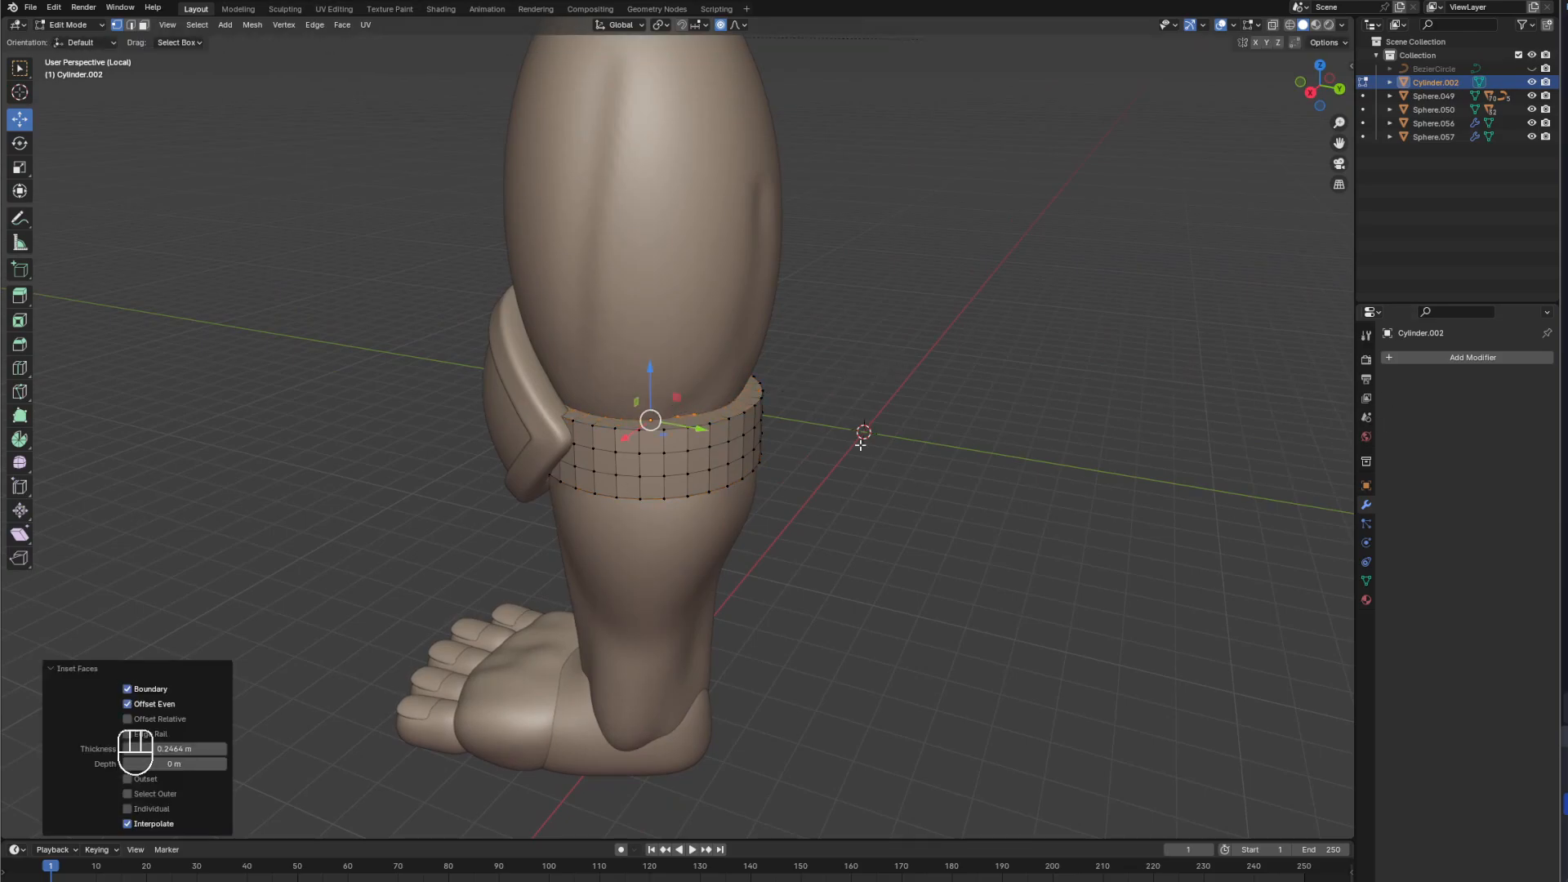
# Add a Subdivision Surface modifier to the knee band with the viewport level set to 3.
pyautogui.press('Tab')
pyautogui.click(1459, 358)
pyautogui.moveTo(1429, 361)
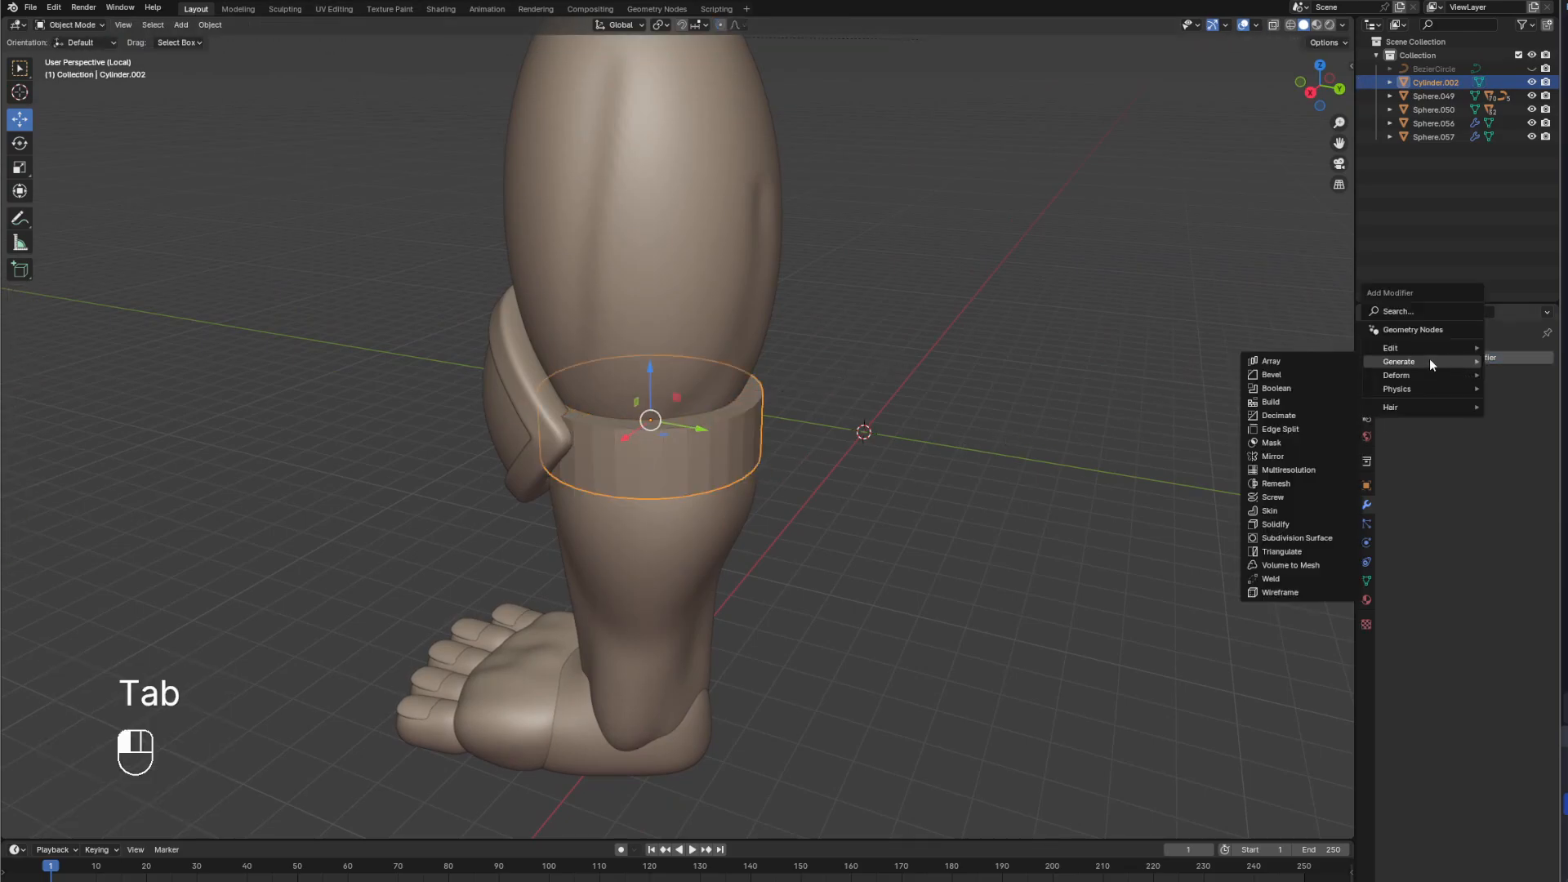
pyautogui.click(1303, 538)
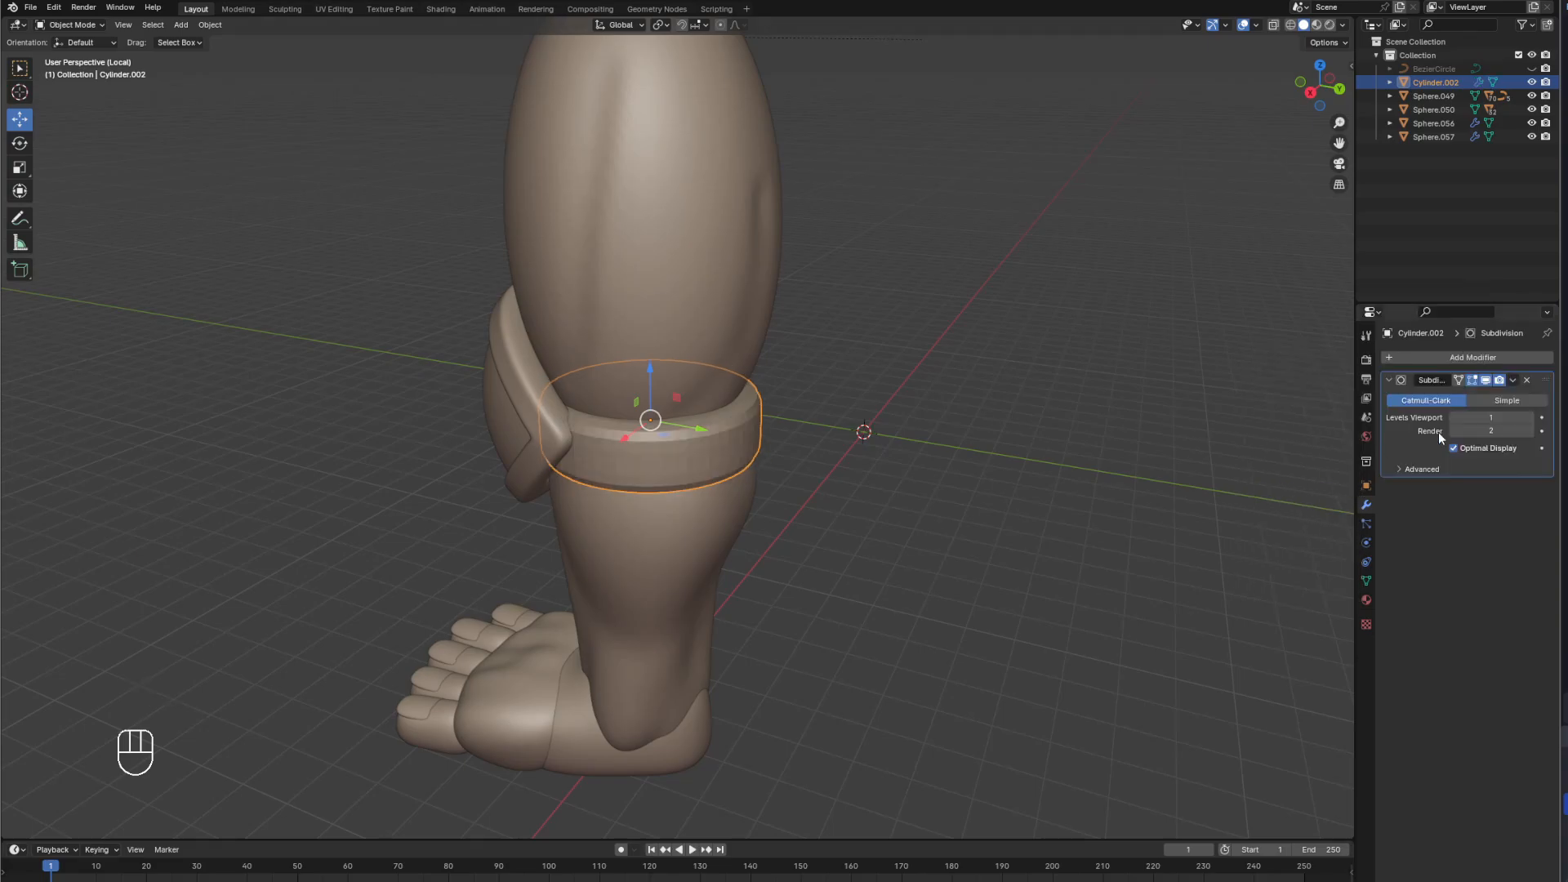
pyautogui.click(1532, 418)
pyautogui.click(1532, 418)
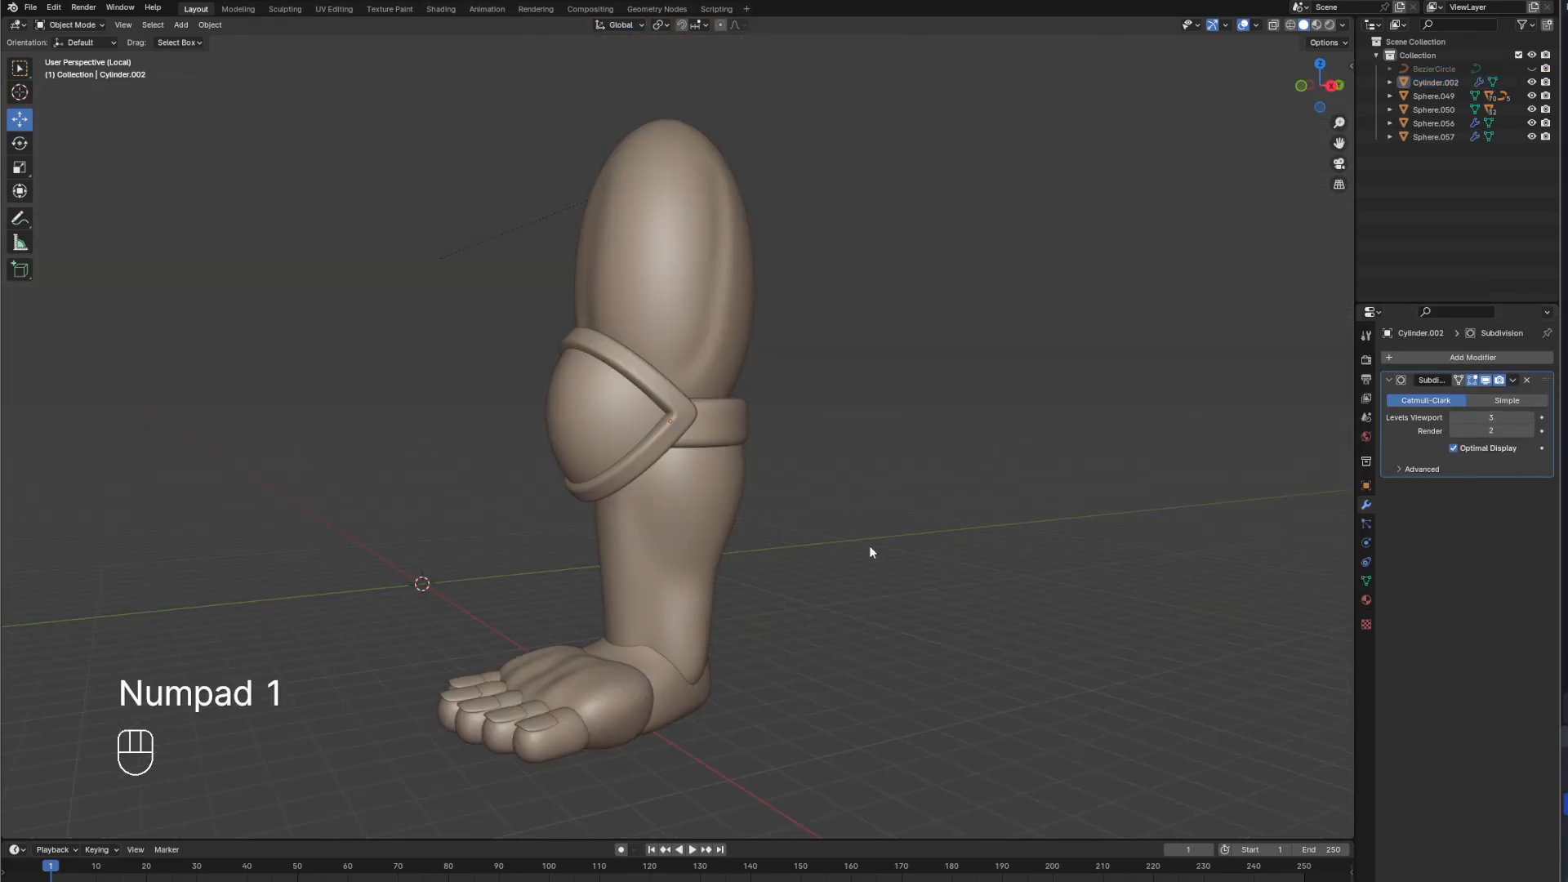
pyautogui.moveTo(869, 545); pyautogui.dragTo(695, 418, button='middle')
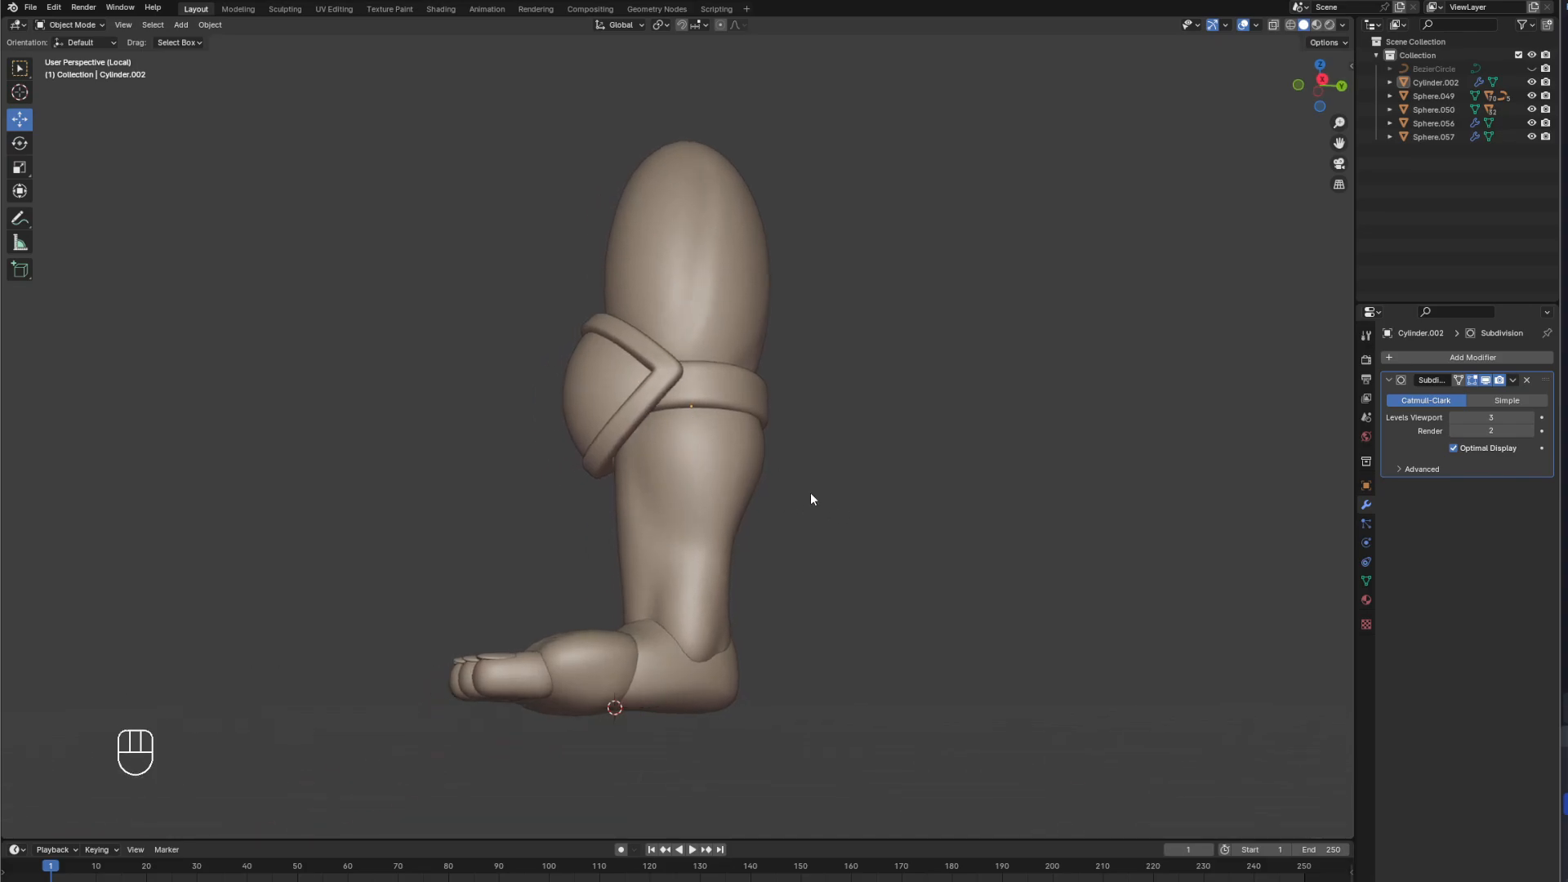
pyautogui.moveTo(801, 511); pyautogui.dragTo(860, 522, button='middle')
pyautogui.press('KP_1')
pyautogui.press('KP_1')
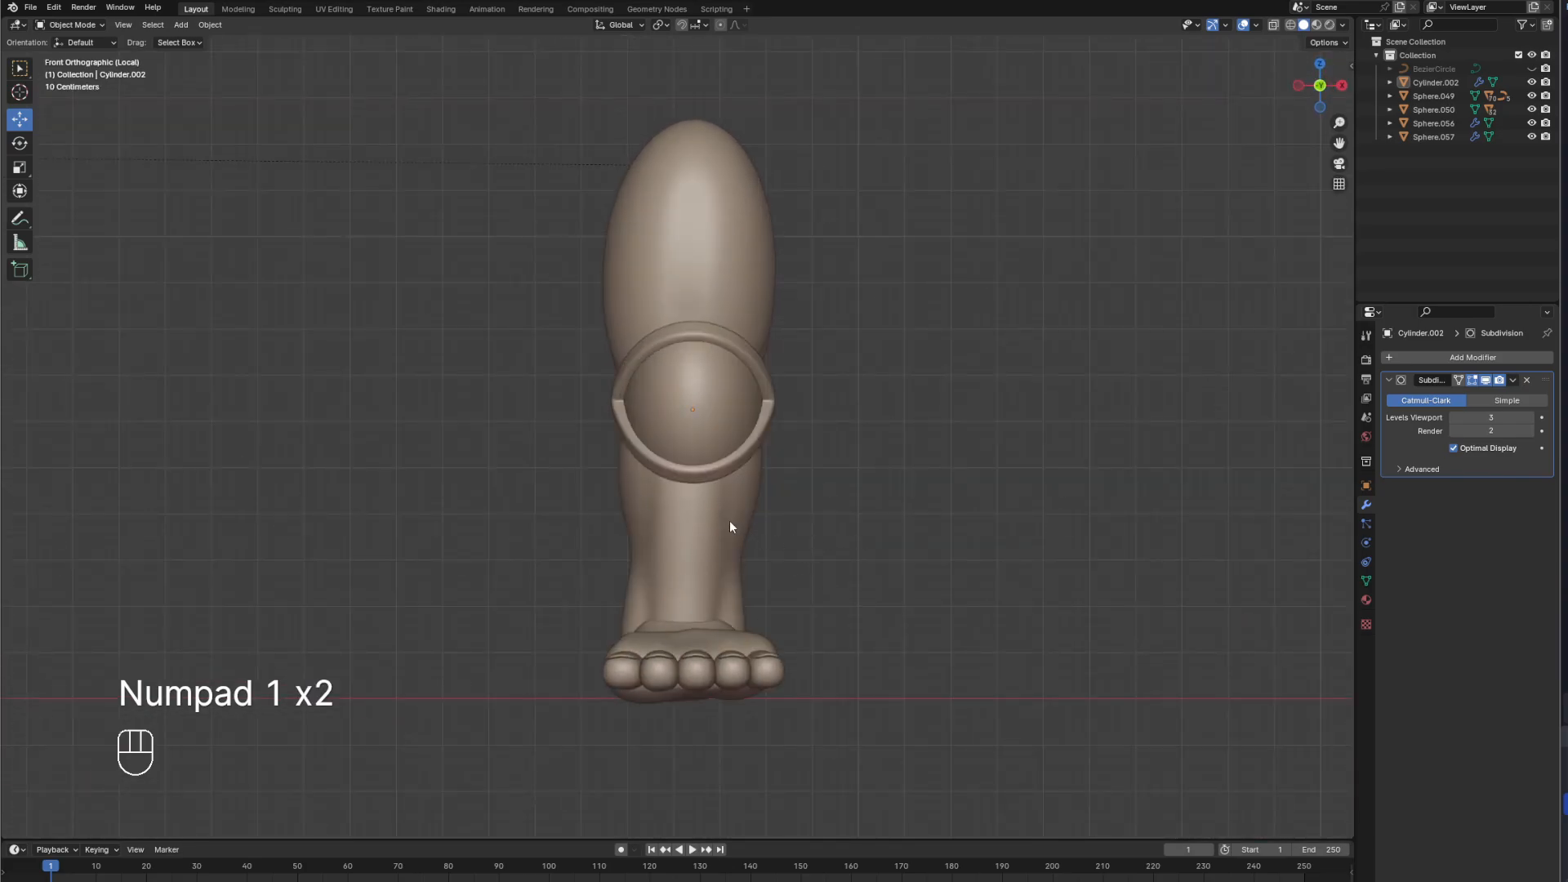
pyautogui.moveTo(833, 626); pyautogui.dragTo(579, 665, button='middle')
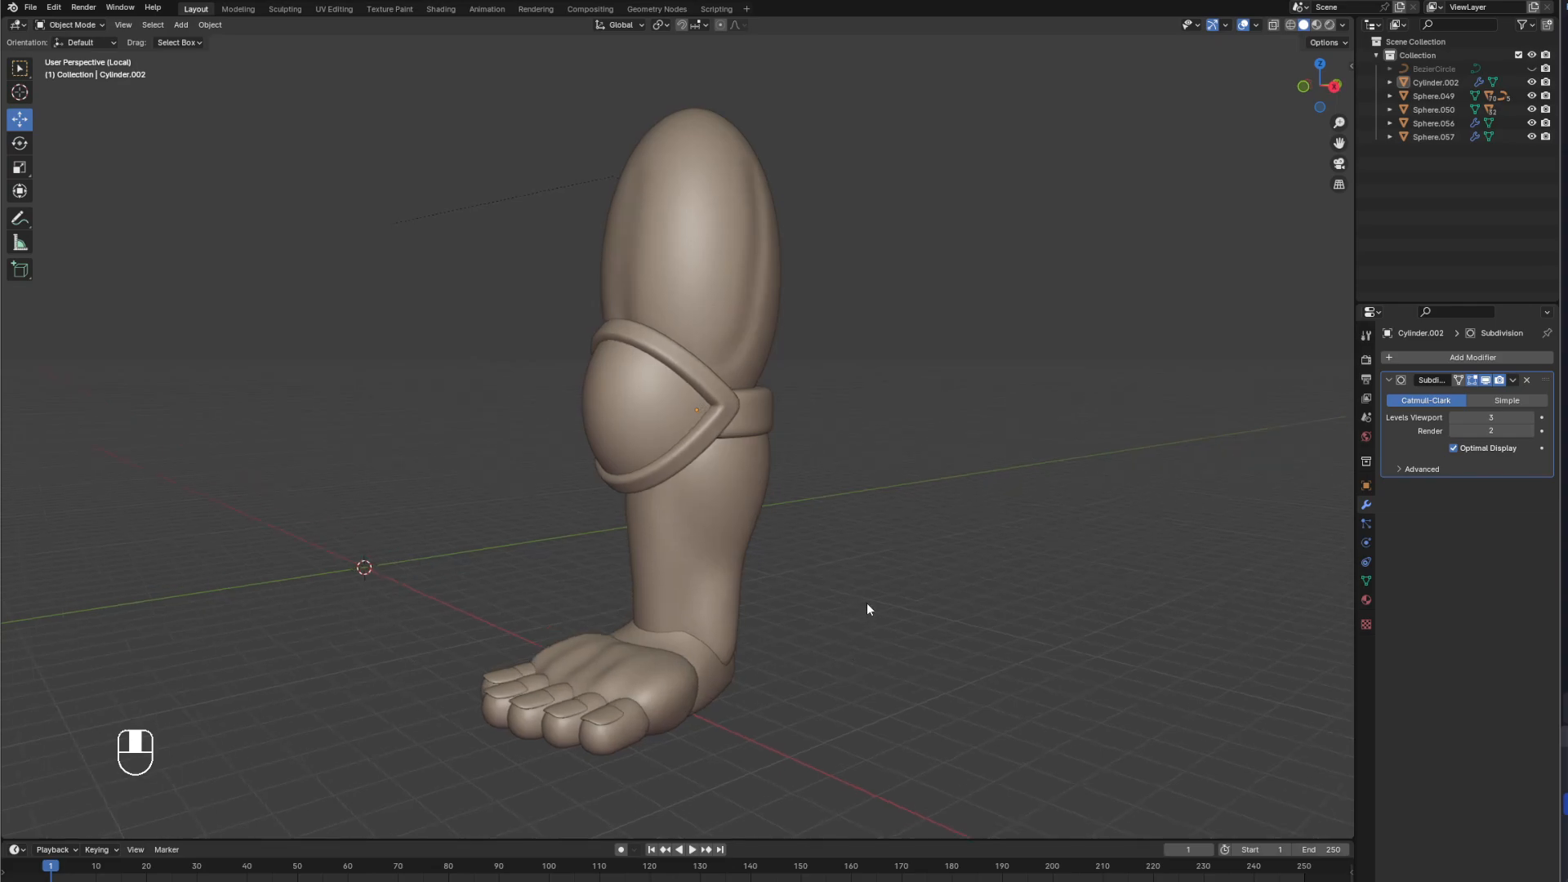
# Add a plane and move it beside the shin in the front view, about 17.8 m along X and 3.4 m up.
pyautogui.press('KP_1')
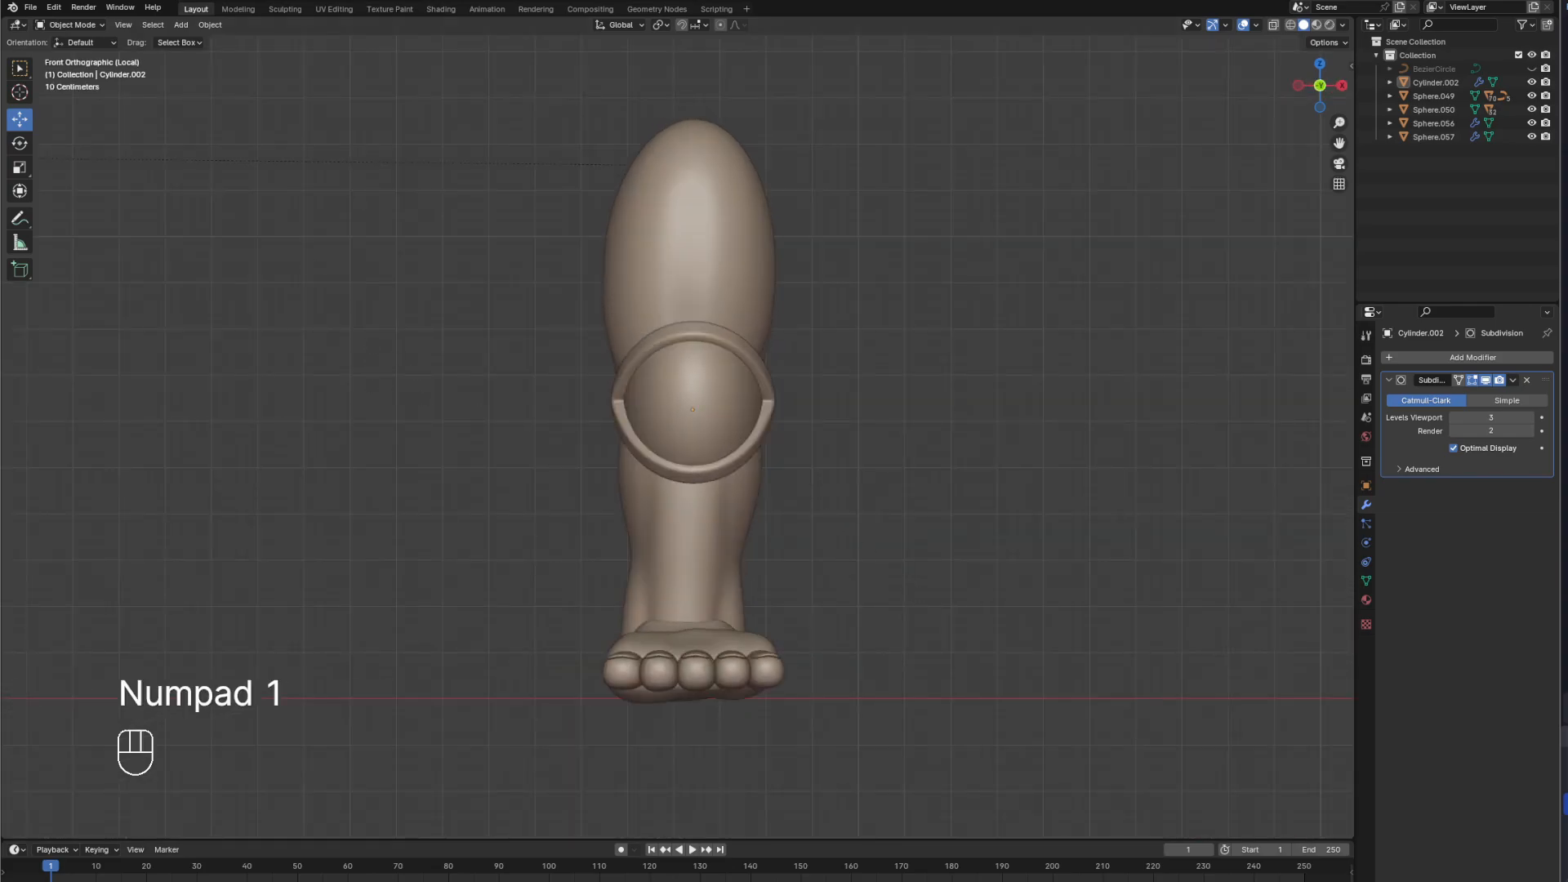
pyautogui.click(180, 24)
pyautogui.moveTo(180, 41)
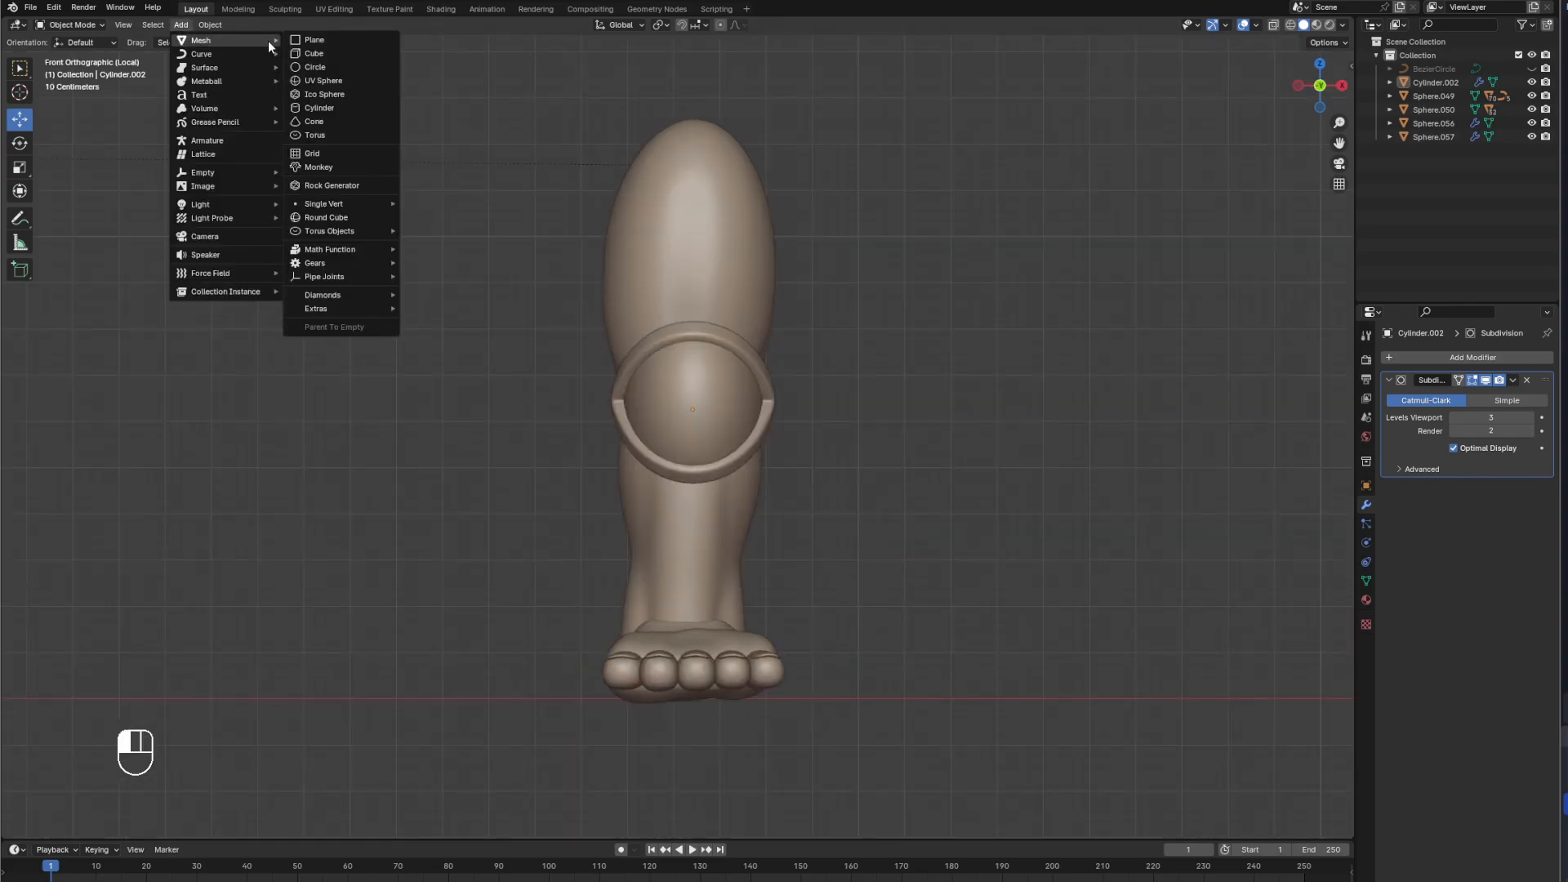
pyautogui.click(312, 40)
pyautogui.press('g')
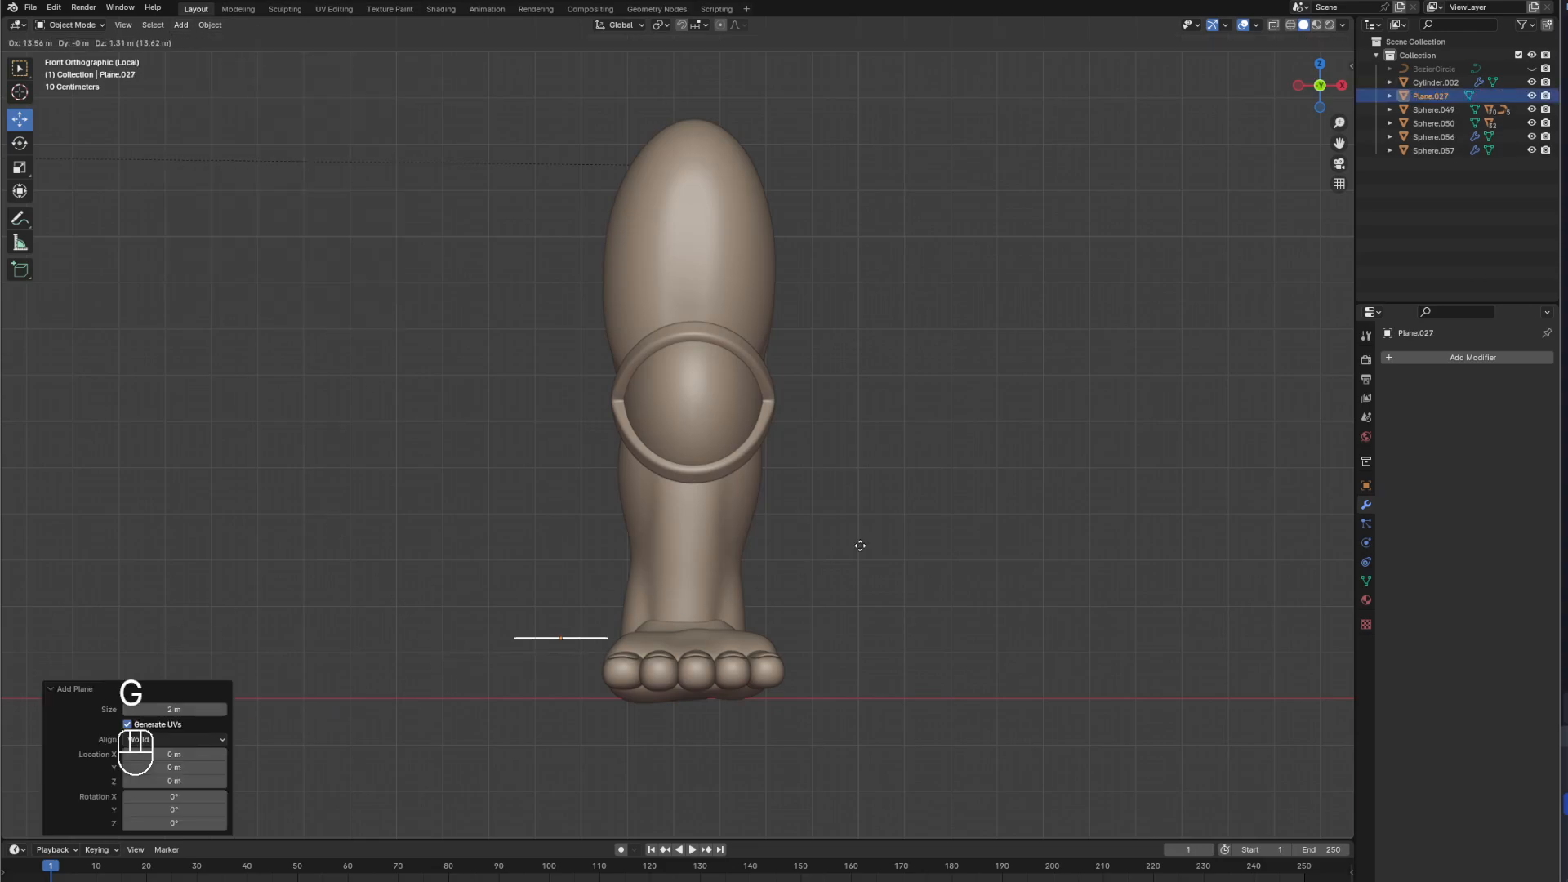
pyautogui.click(985, 473)
# Rotate the plane 90° around the global X axis and move it about 0.9 m forward in front of the shin.
pyautogui.press('r')
pyautogui.press('x')
pyautogui.press('KP_9')
pyautogui.press('KP_0')
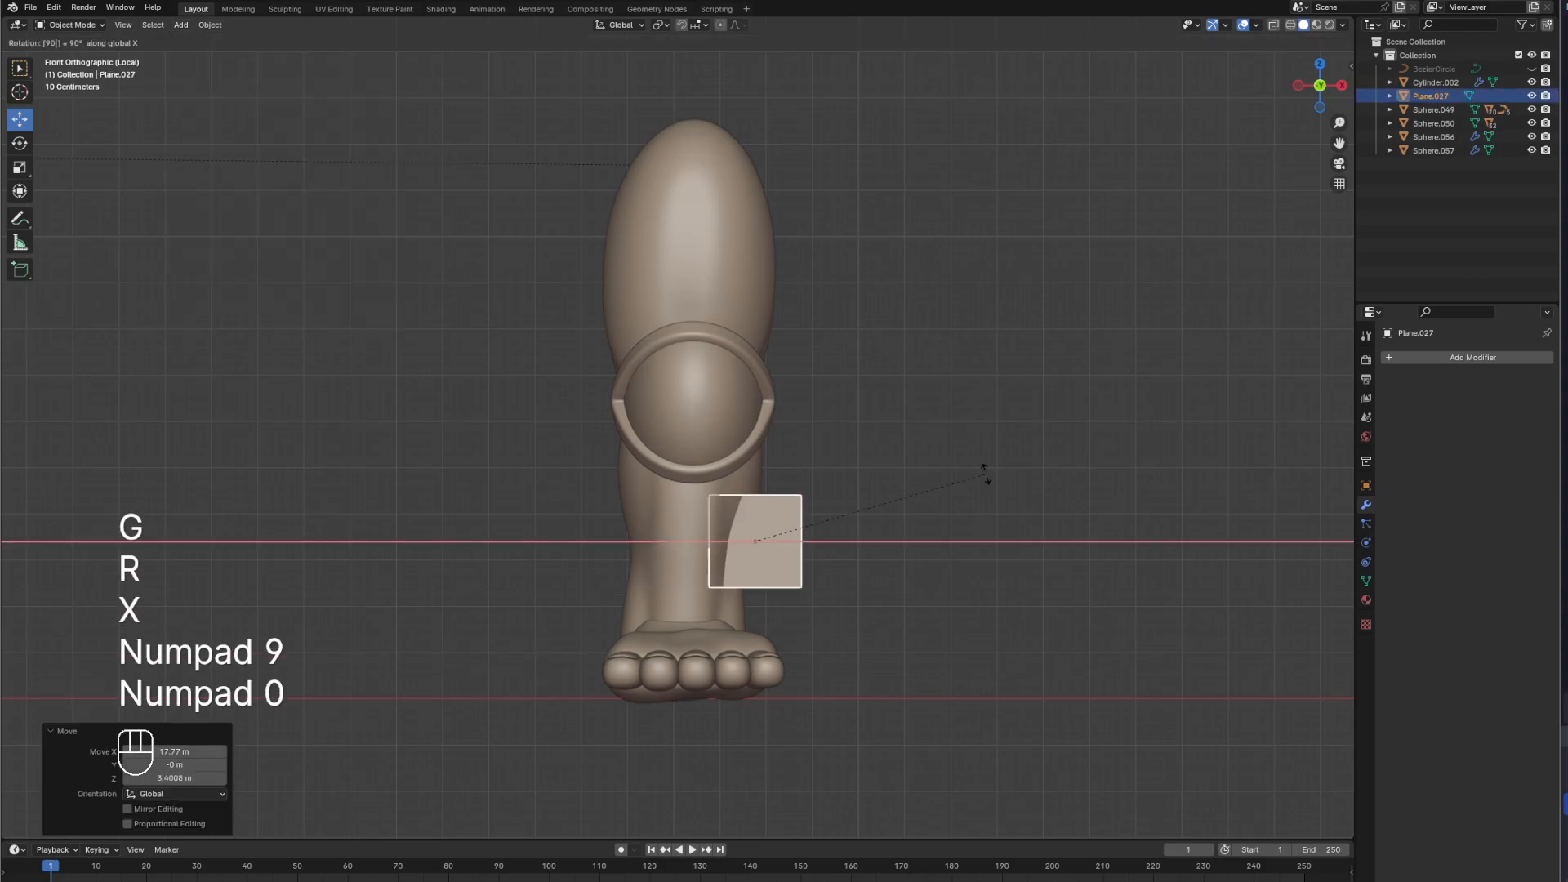
pyautogui.press('KP_Enter')
pyautogui.press('KP_3')
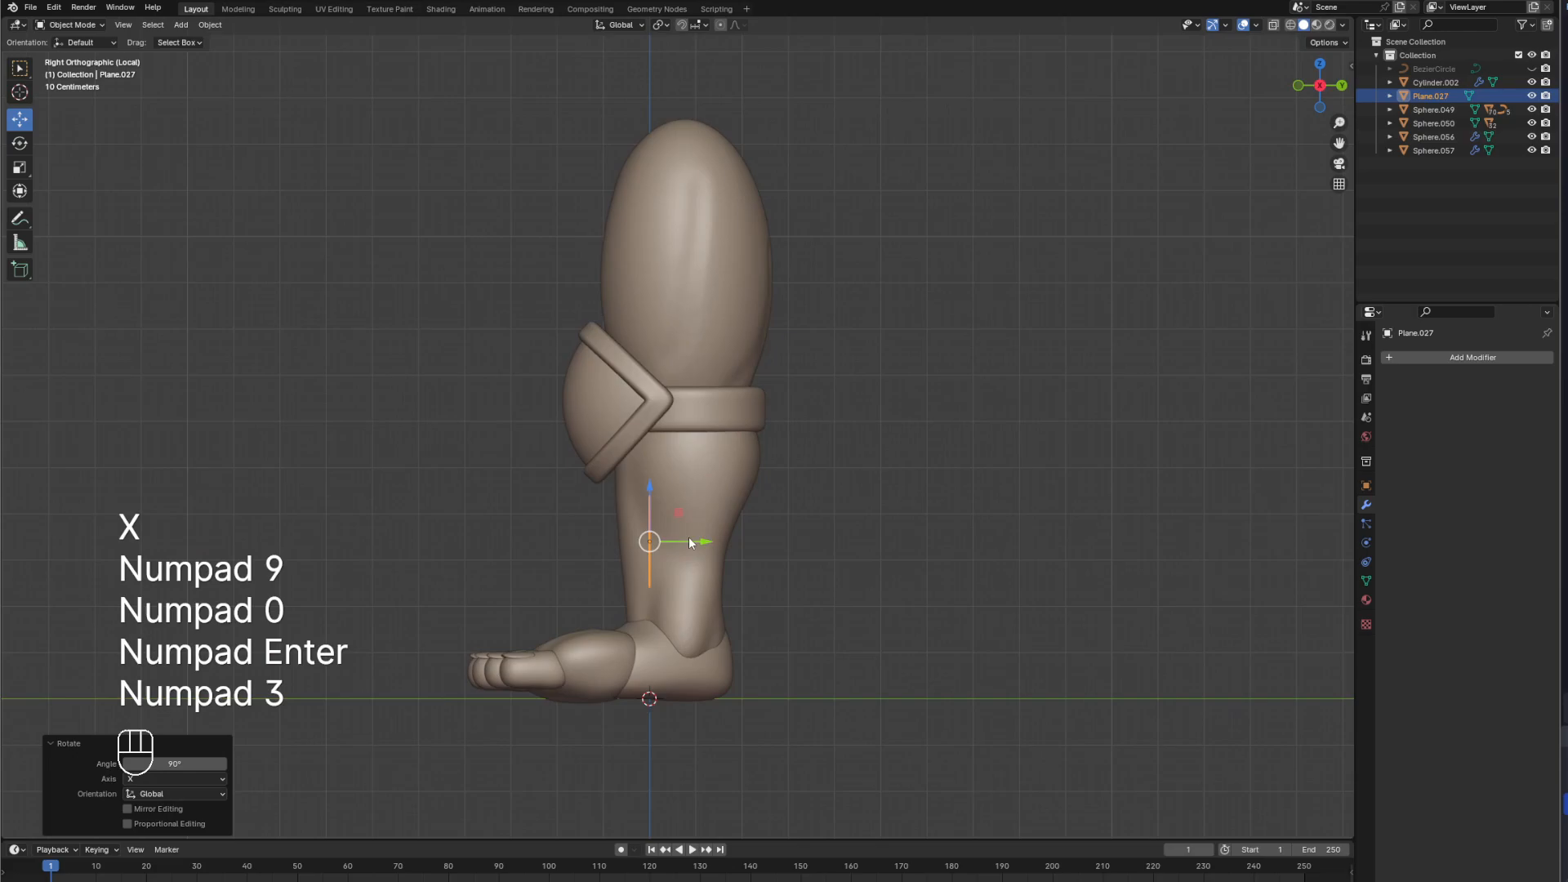
pyautogui.moveTo(704, 543); pyautogui.dragTo(655, 542)
# Add a Mirror modifier on the X axis to the plane, using the knee pad Sphere.056 as the mirror object.
pyautogui.press('KP_1')
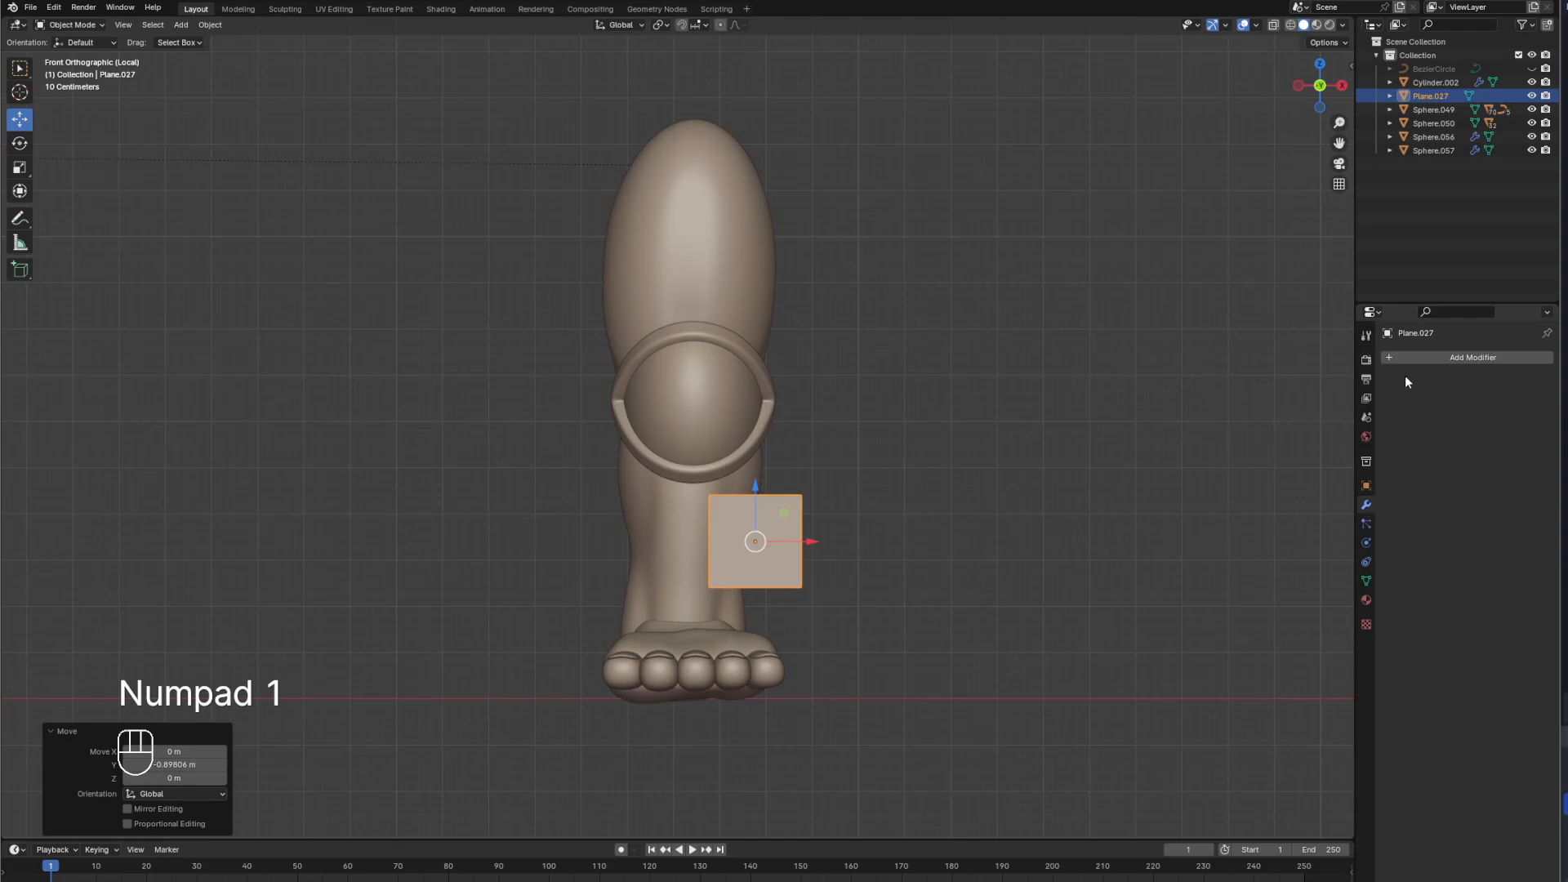
pyautogui.click(1441, 357)
pyautogui.moveTo(1413, 356)
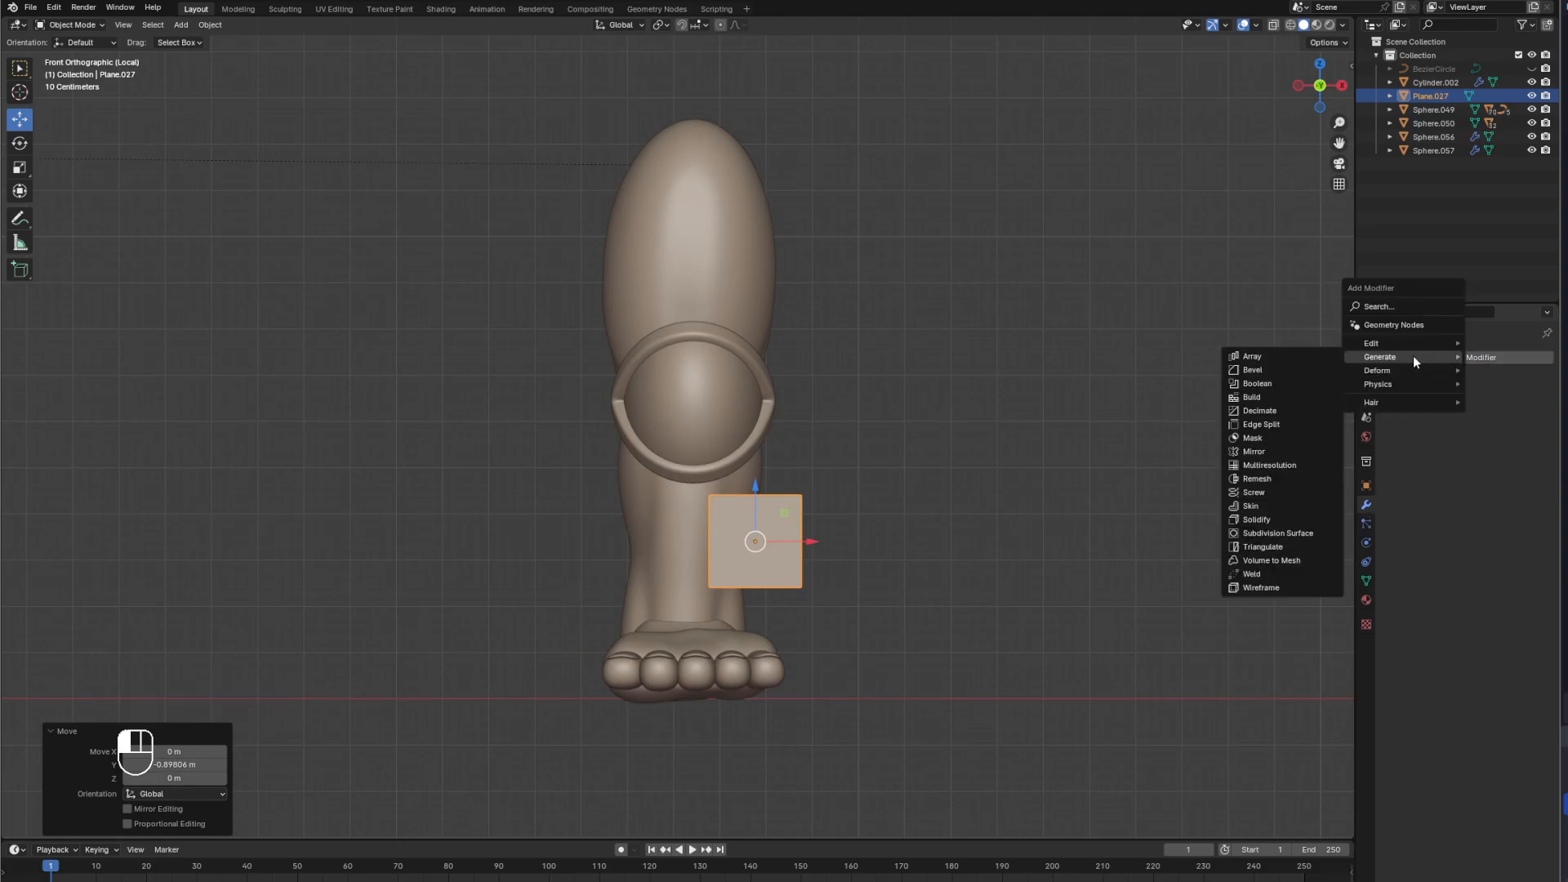
pyautogui.click(1275, 451)
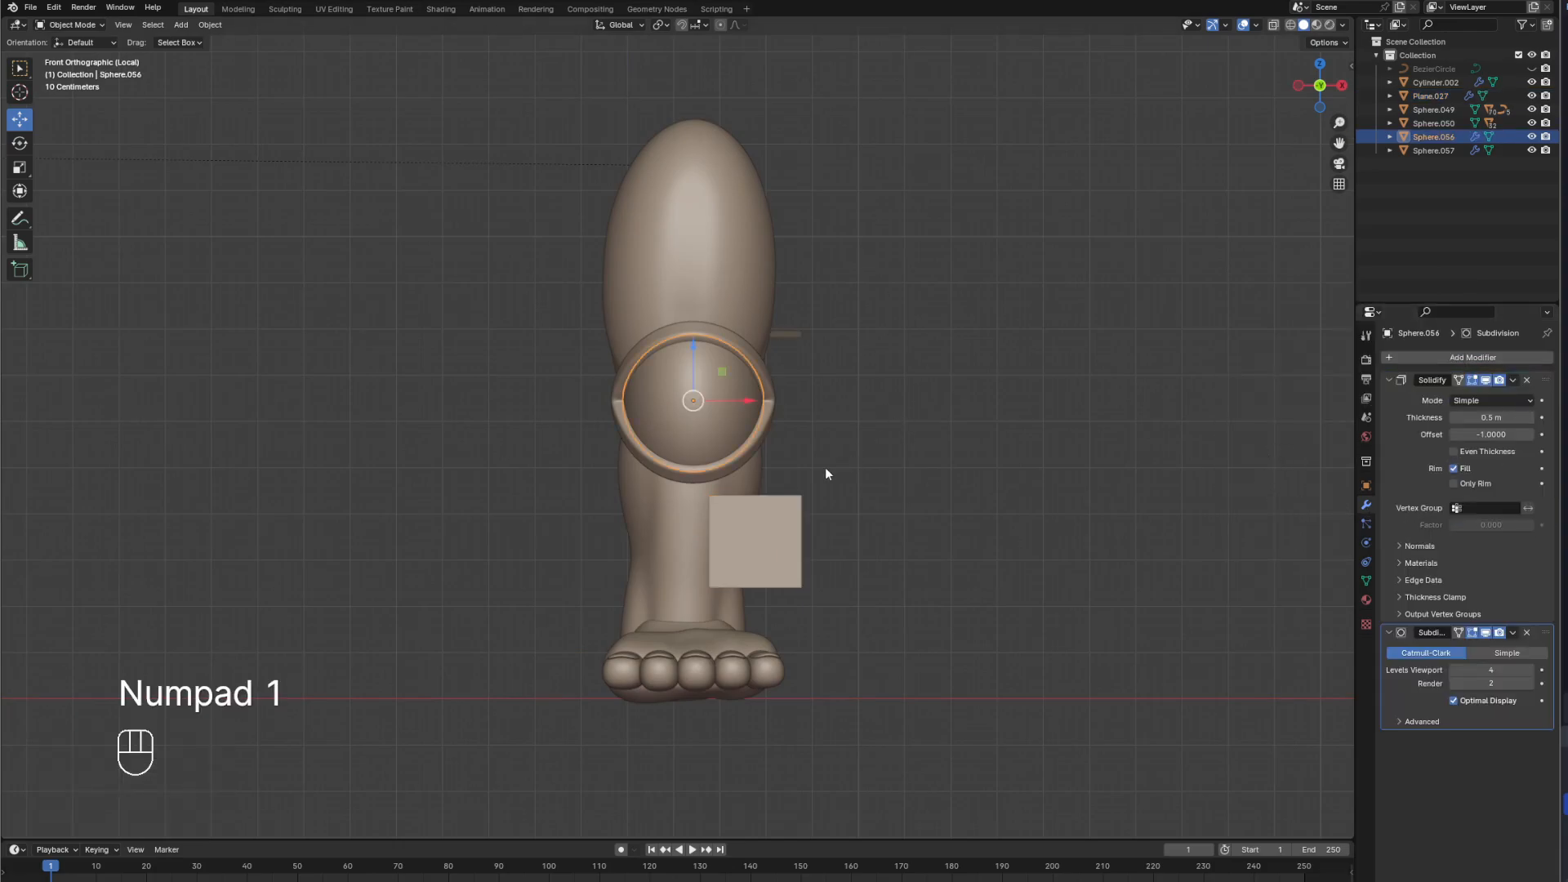
pyautogui.click(768, 537)
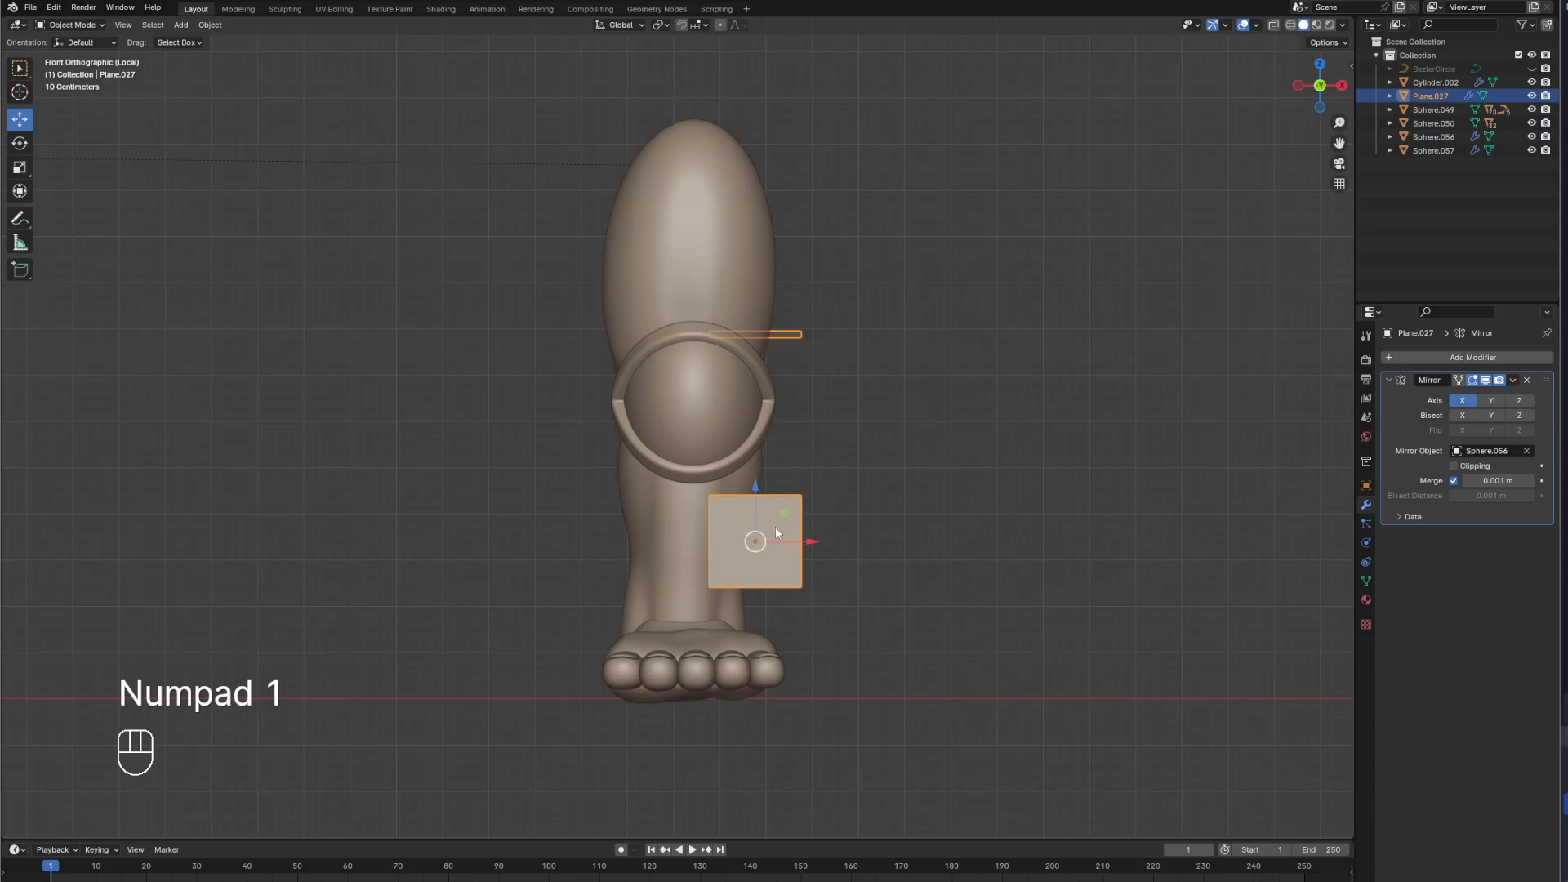
# Select the knee pad Sphere.056 and apply its rotation.
pyautogui.click(707, 398)
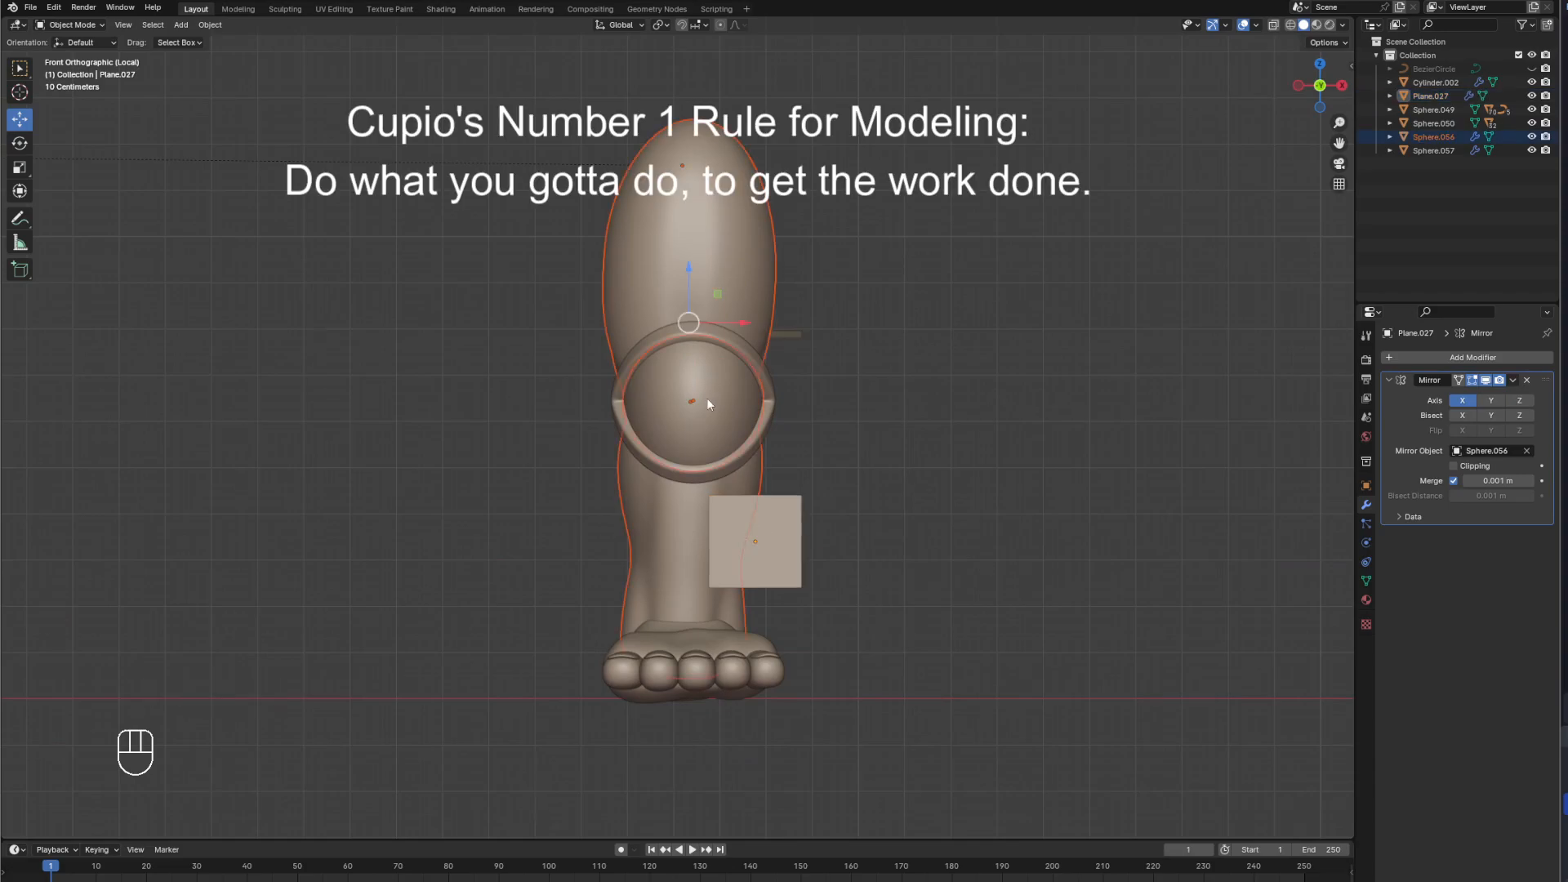
pyautogui.click(708, 400)
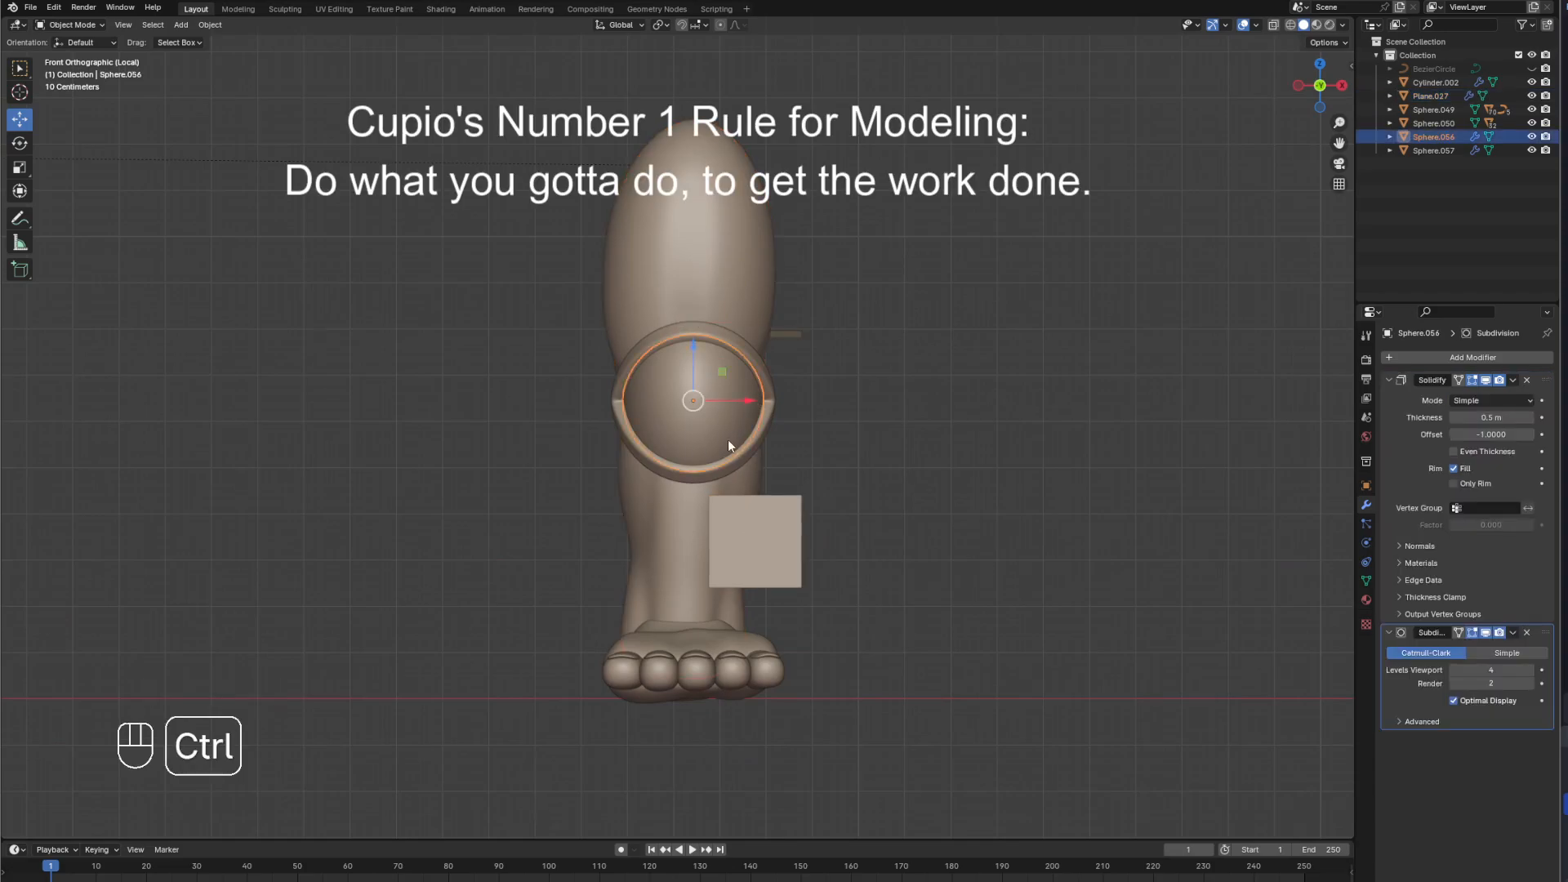
pyautogui.hotkey('ctrl', 'a')
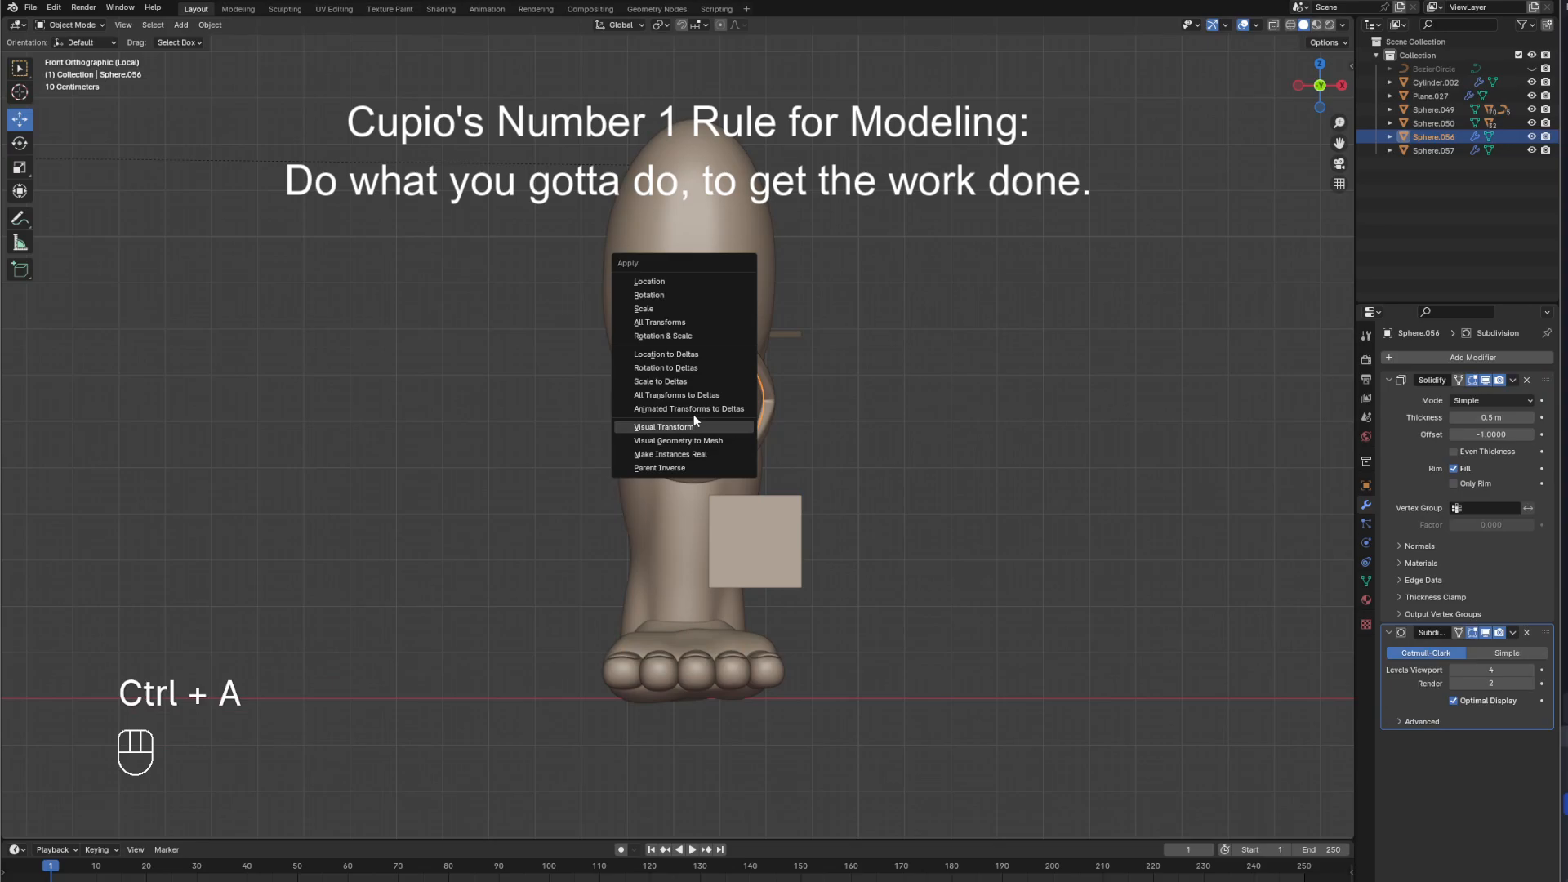
pyautogui.click(665, 295)
# Enable Clipping in the plane's Mirror modifier and move its two inner vertices along X to the mirror centre.
pyautogui.click(758, 552)
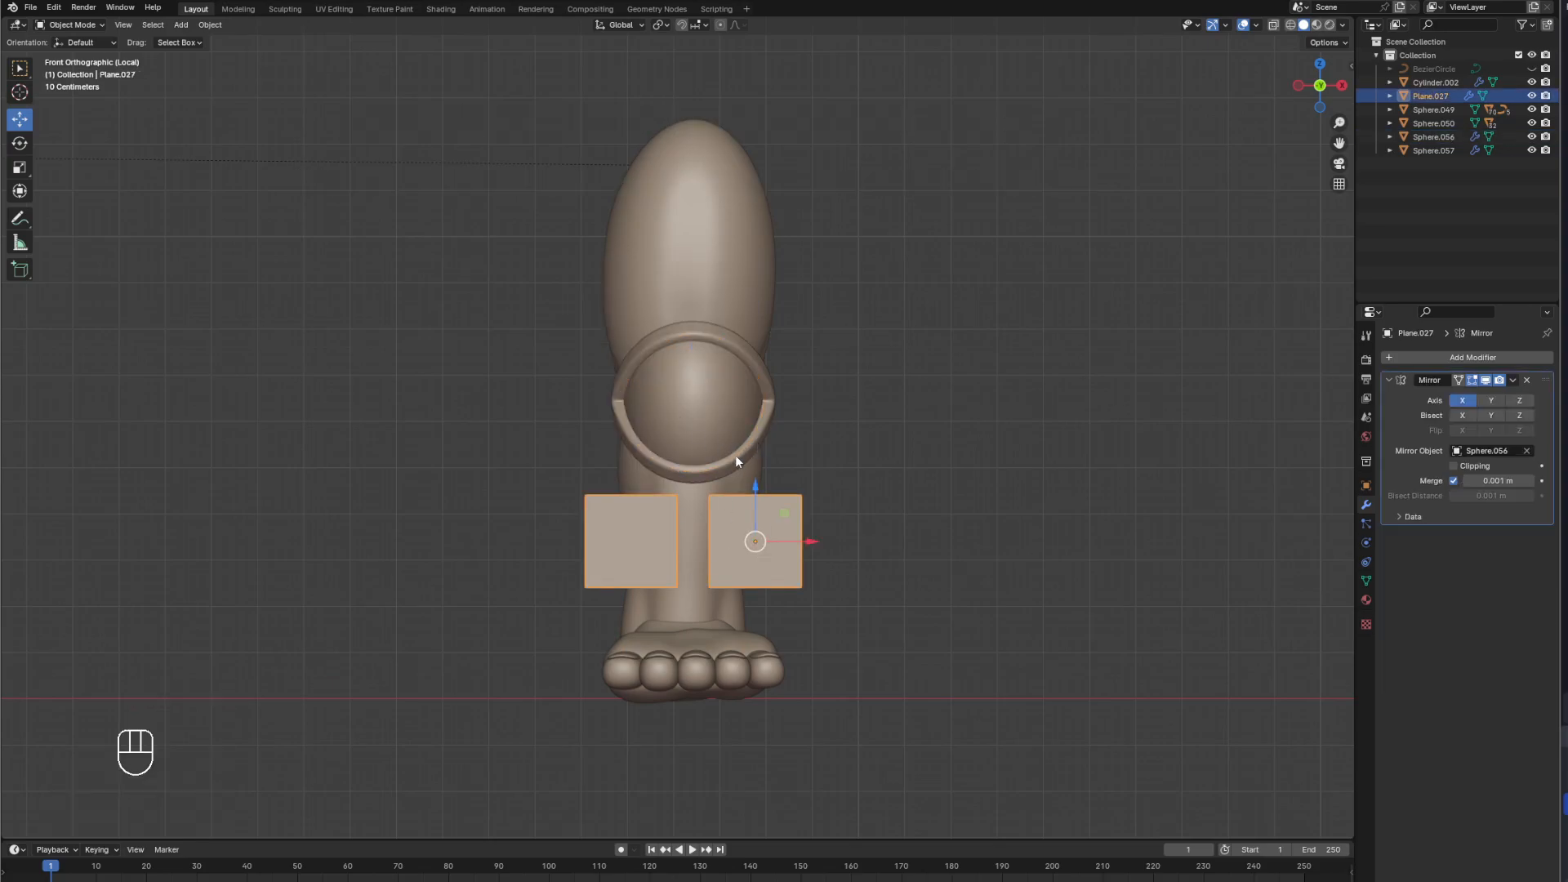
pyautogui.click(1459, 464)
pyautogui.scroll(4, 659, 493)
pyautogui.press('Tab')
pyautogui.click(750, 477)
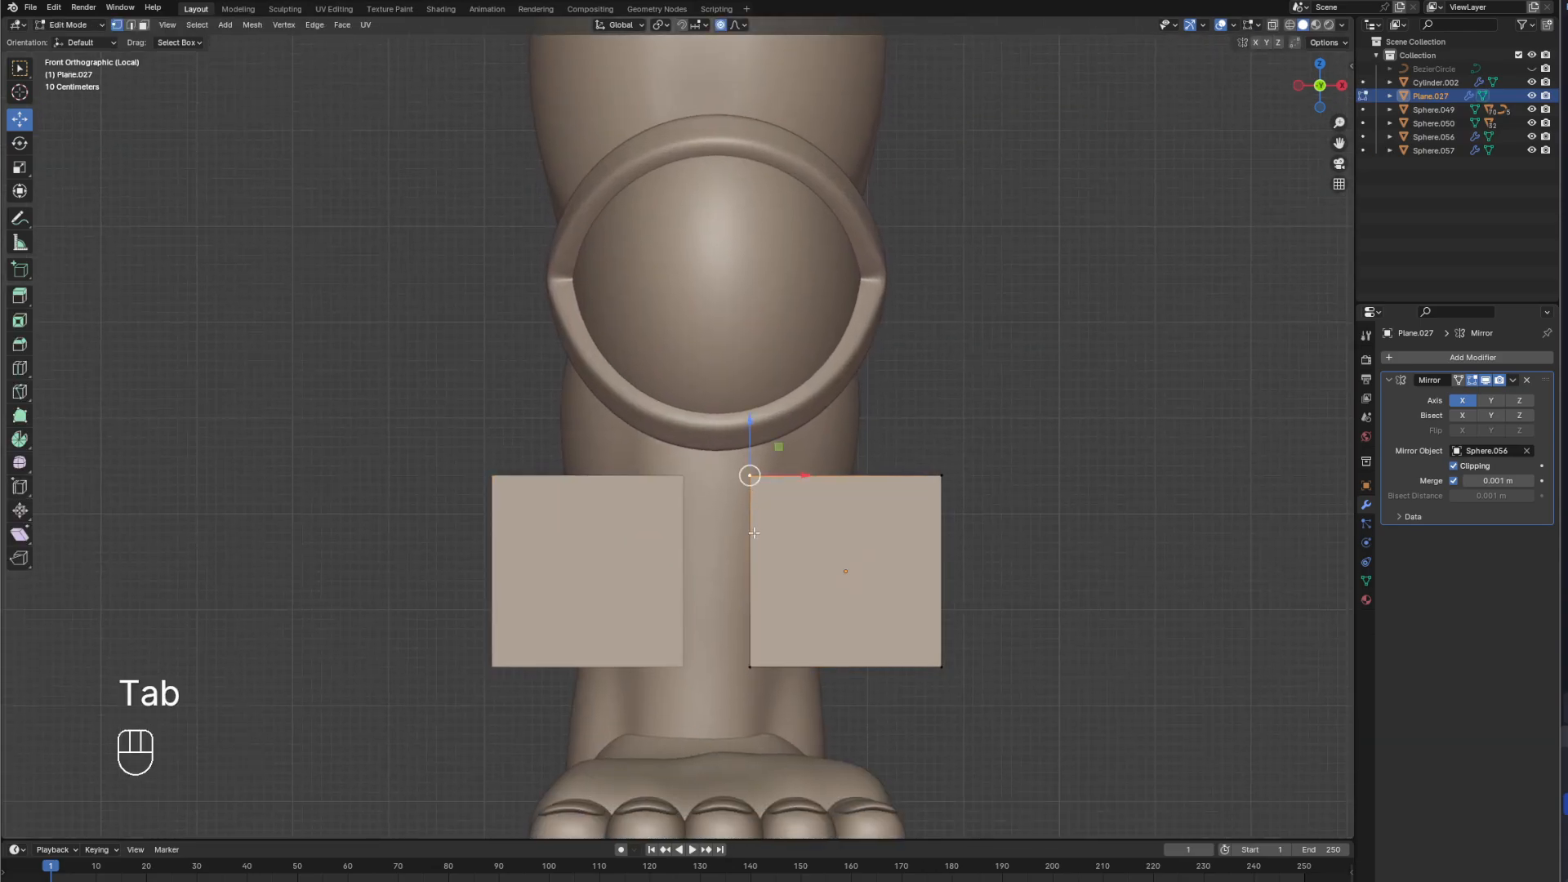
pyautogui.keyDown('shift'); pyautogui.click(750, 666); pyautogui.keyUp('shift')
pyautogui.moveTo(811, 569); pyautogui.dragTo(762, 570)
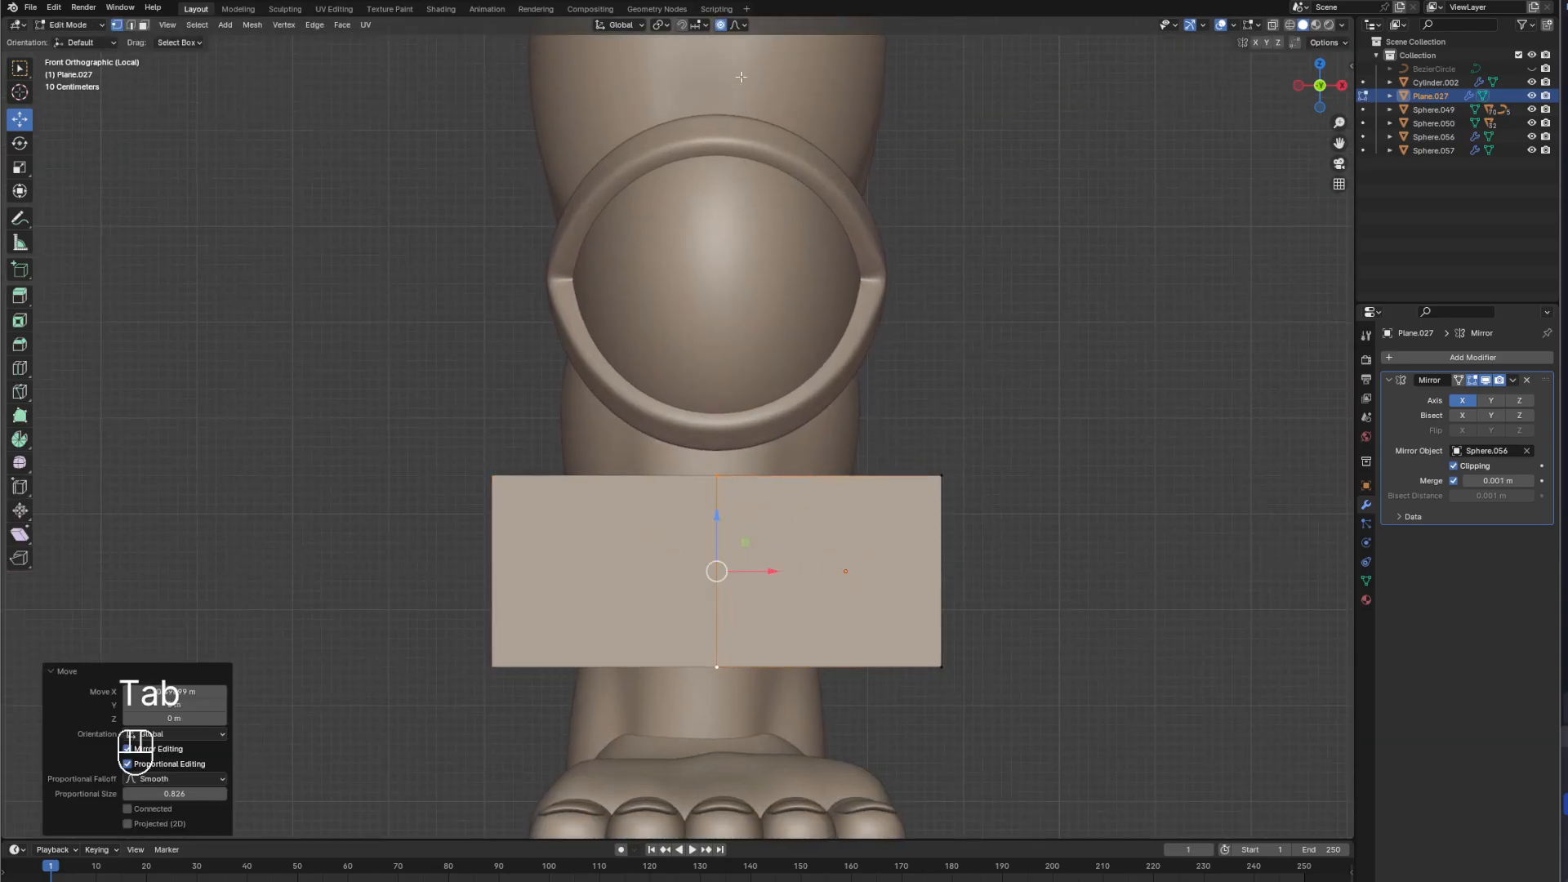
# Turn off proportional editing and move the plane's outer vertices inward along X to about half its width.
pyautogui.click(722, 25)
pyautogui.moveTo(898, 422); pyautogui.dragTo(1019, 699)
pyautogui.moveTo(905, 572); pyautogui.dragTo(885, 571)
# Move the whole plane up about 1.52 m along Z to just below the knee, and shift it about 0.03 m along Y.
pyautogui.moveTo(621, 353); pyautogui.dragTo(963, 729)
pyautogui.press('g')
pyautogui.press('z')
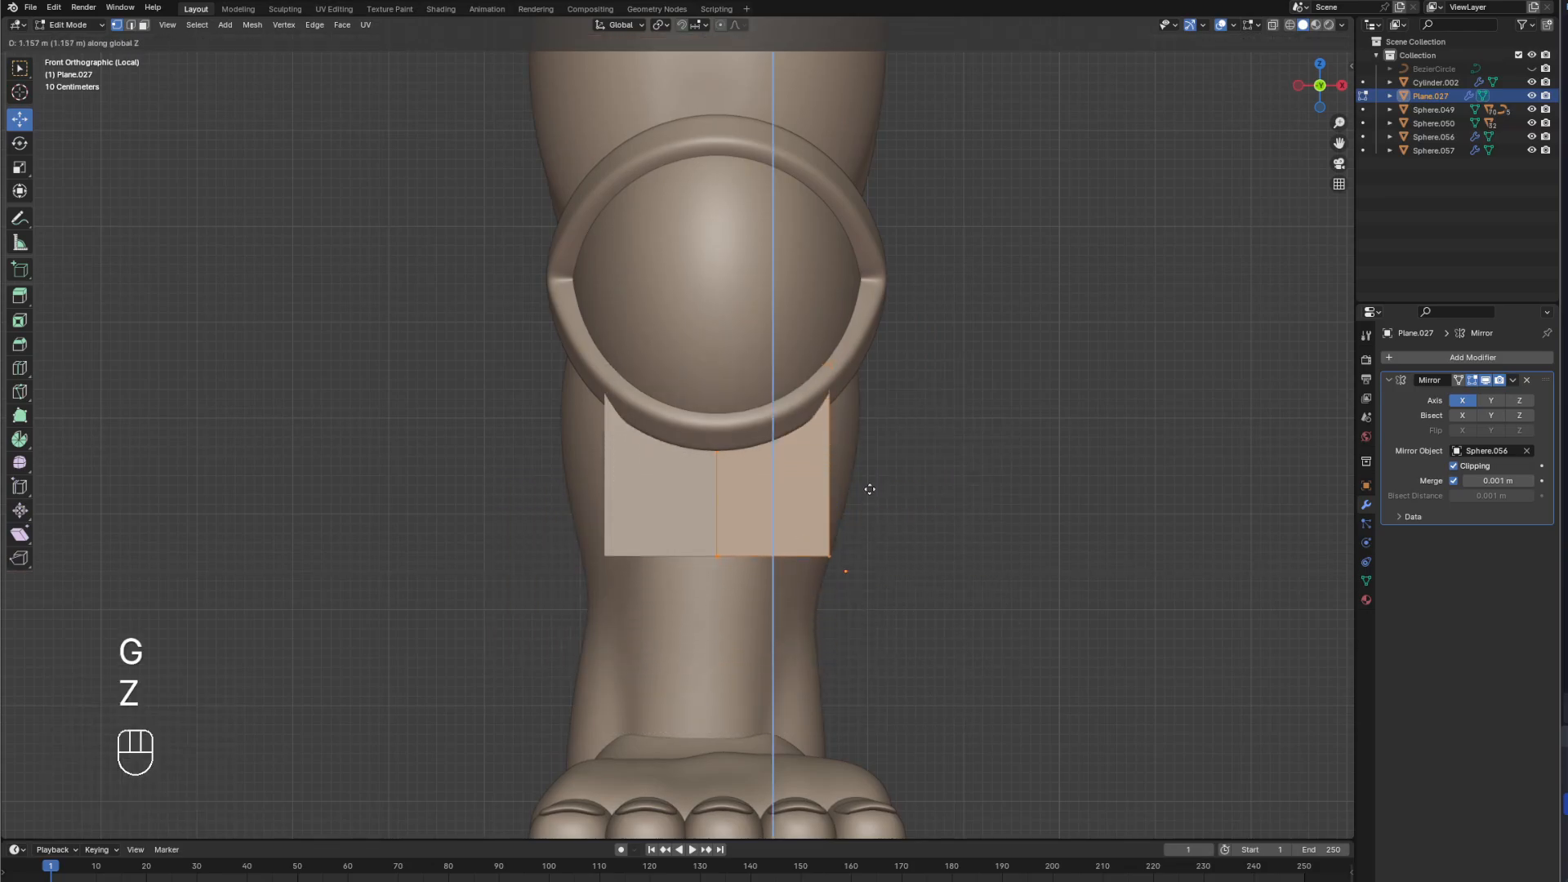
pyautogui.click(879, 460)
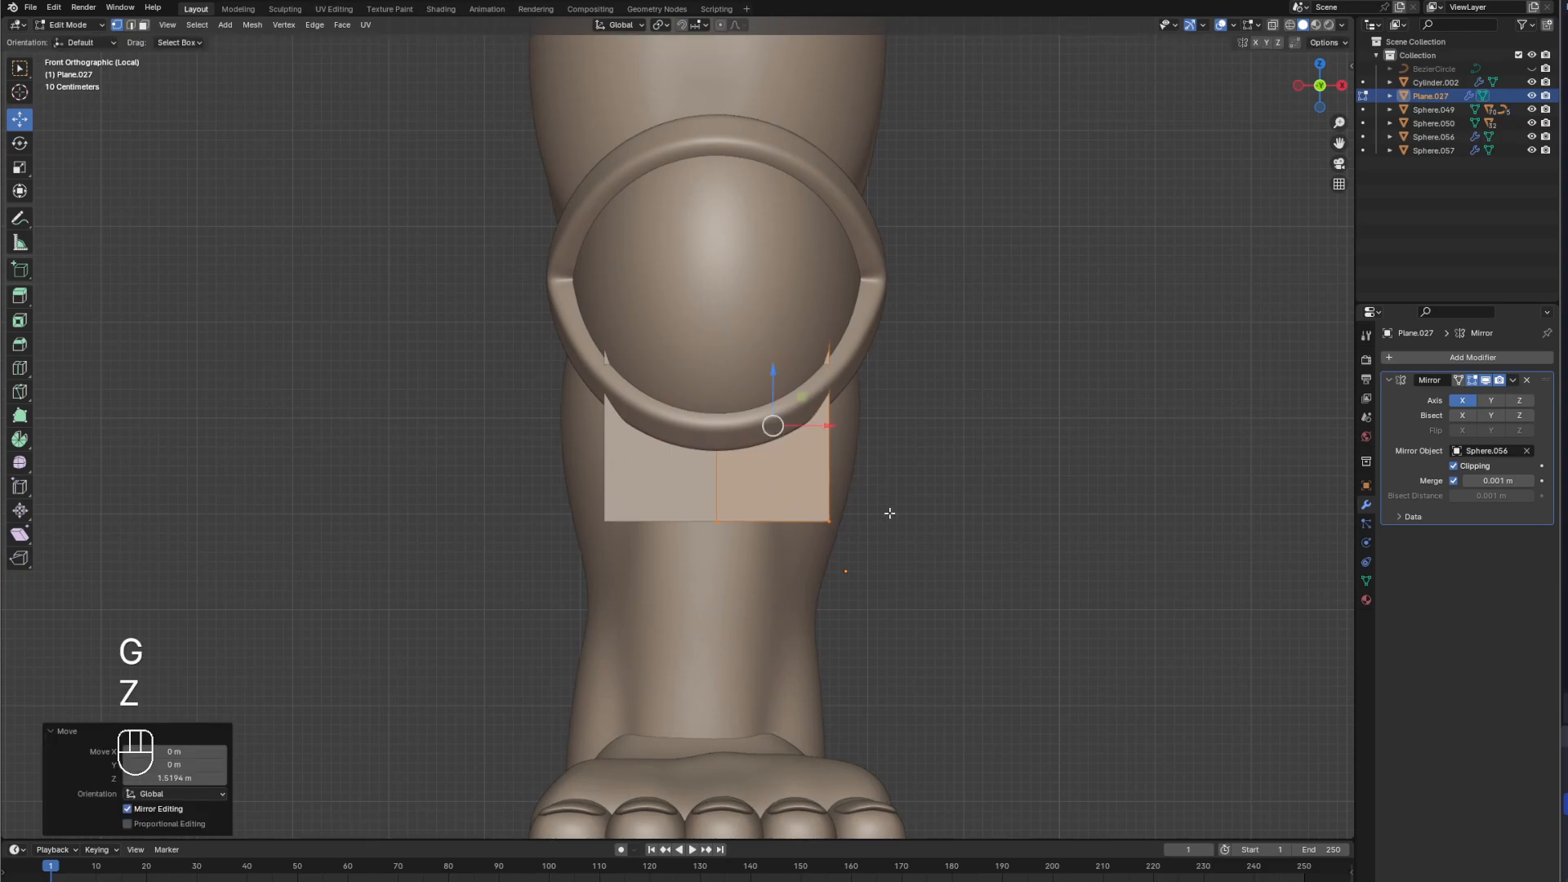
pyautogui.moveTo(885, 518); pyautogui.dragTo(596, 471, button='middle')
pyautogui.moveTo(597, 422); pyautogui.dragTo(602, 422)
pyautogui.moveTo(602, 422); pyautogui.dragTo(741, 445, button='middle')
pyautogui.press('KP_1')
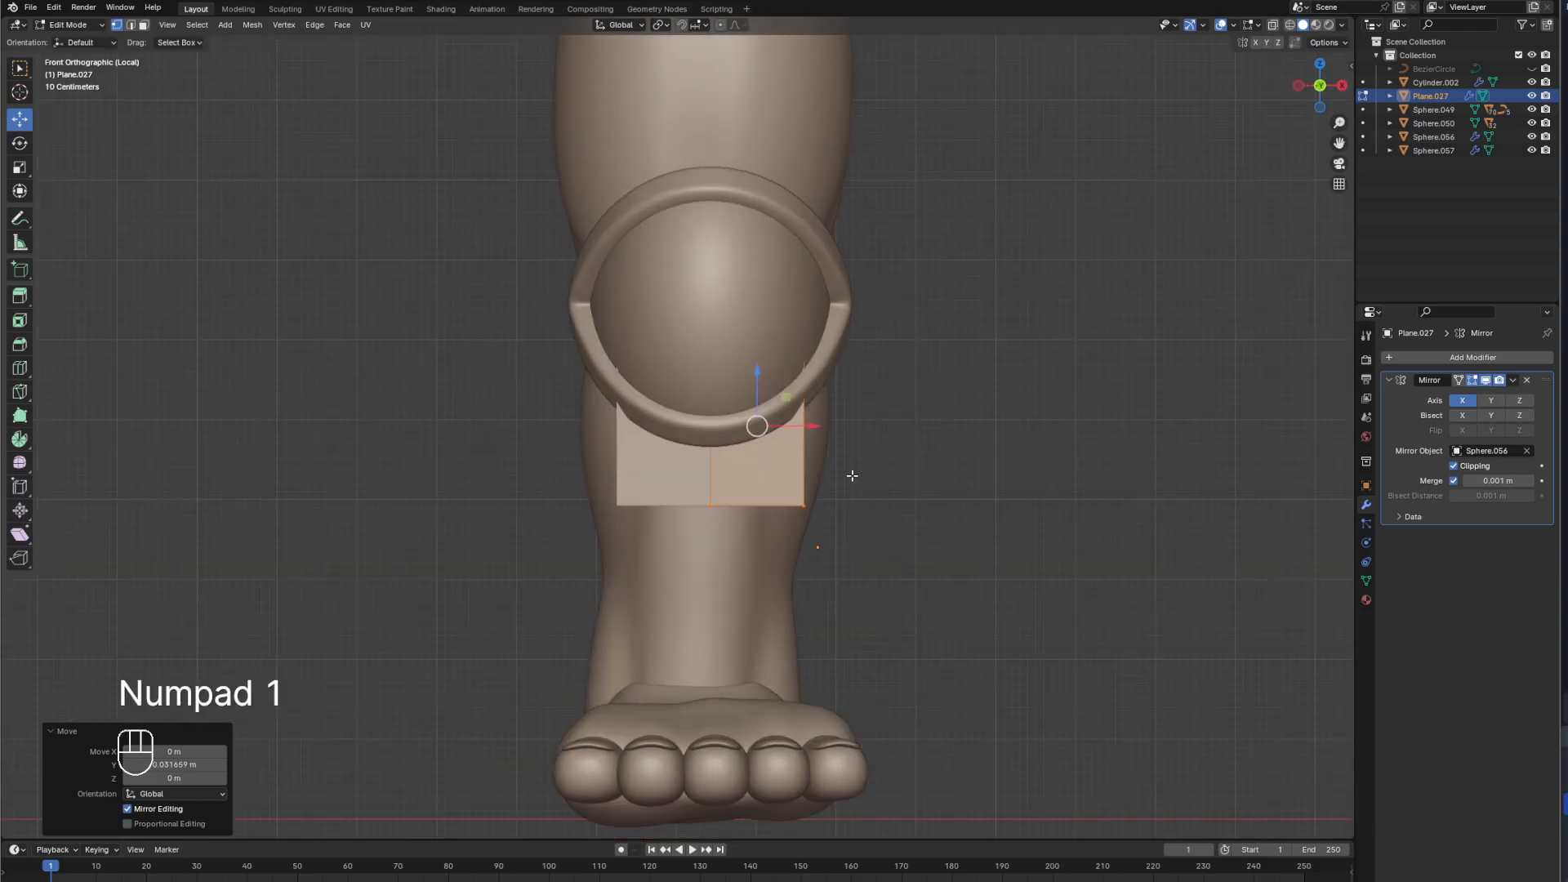
# Narrow the shin plate along X by its outer vertices and lower its bottom edge about 1.9 m toward the ankle.
pyautogui.click(798, 340)
pyautogui.keyDown('shift'); pyautogui.click(814, 499); pyautogui.keyUp('shift')
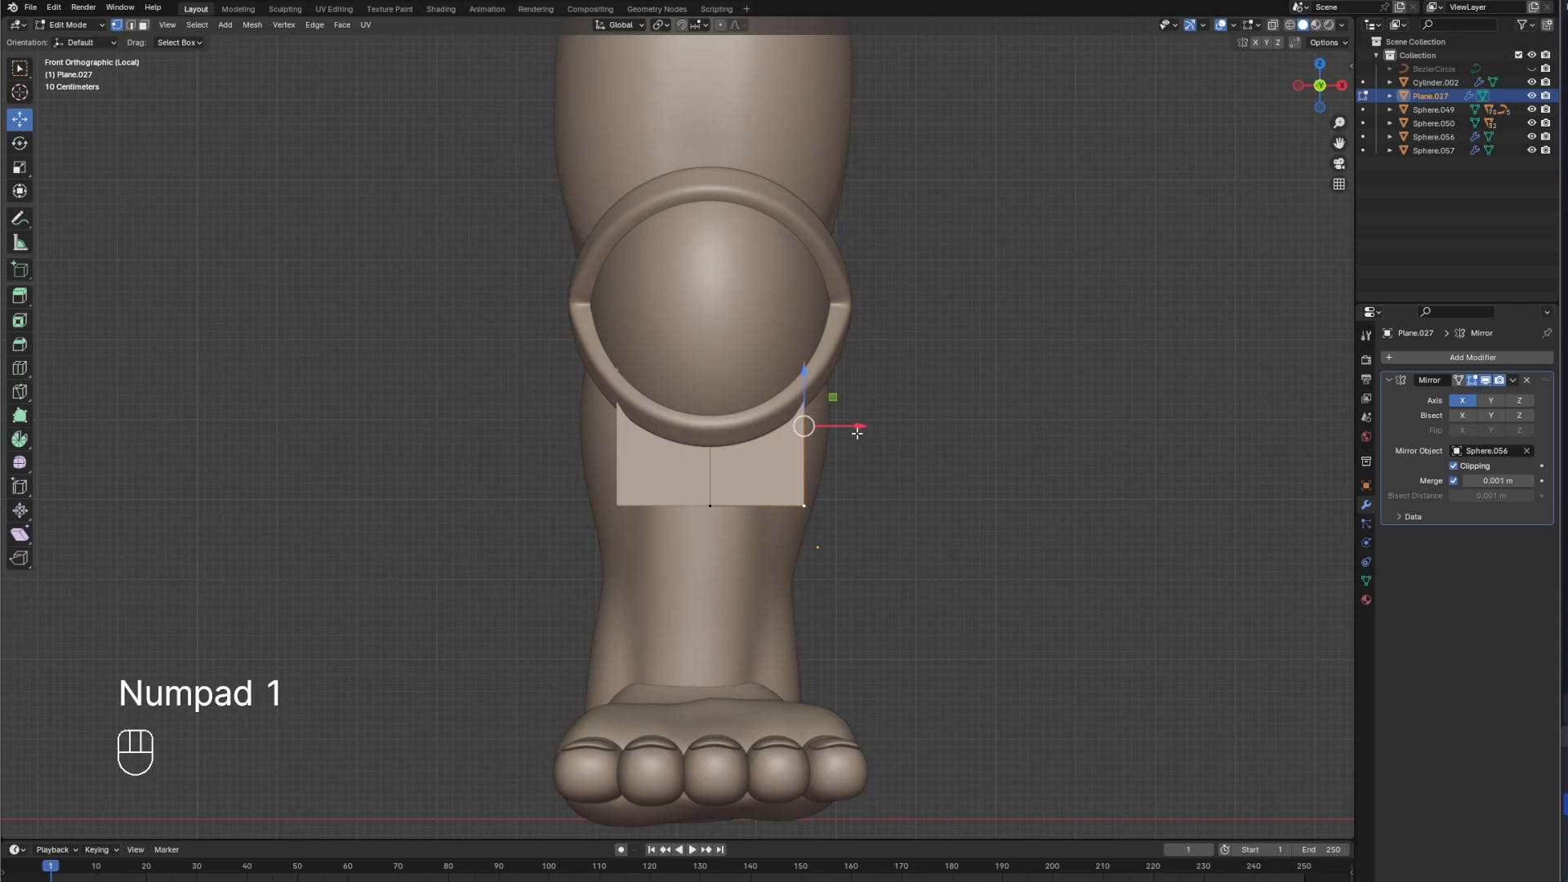
pyautogui.moveTo(851, 433); pyautogui.dragTo(733, 617)
pyautogui.click(712, 506)
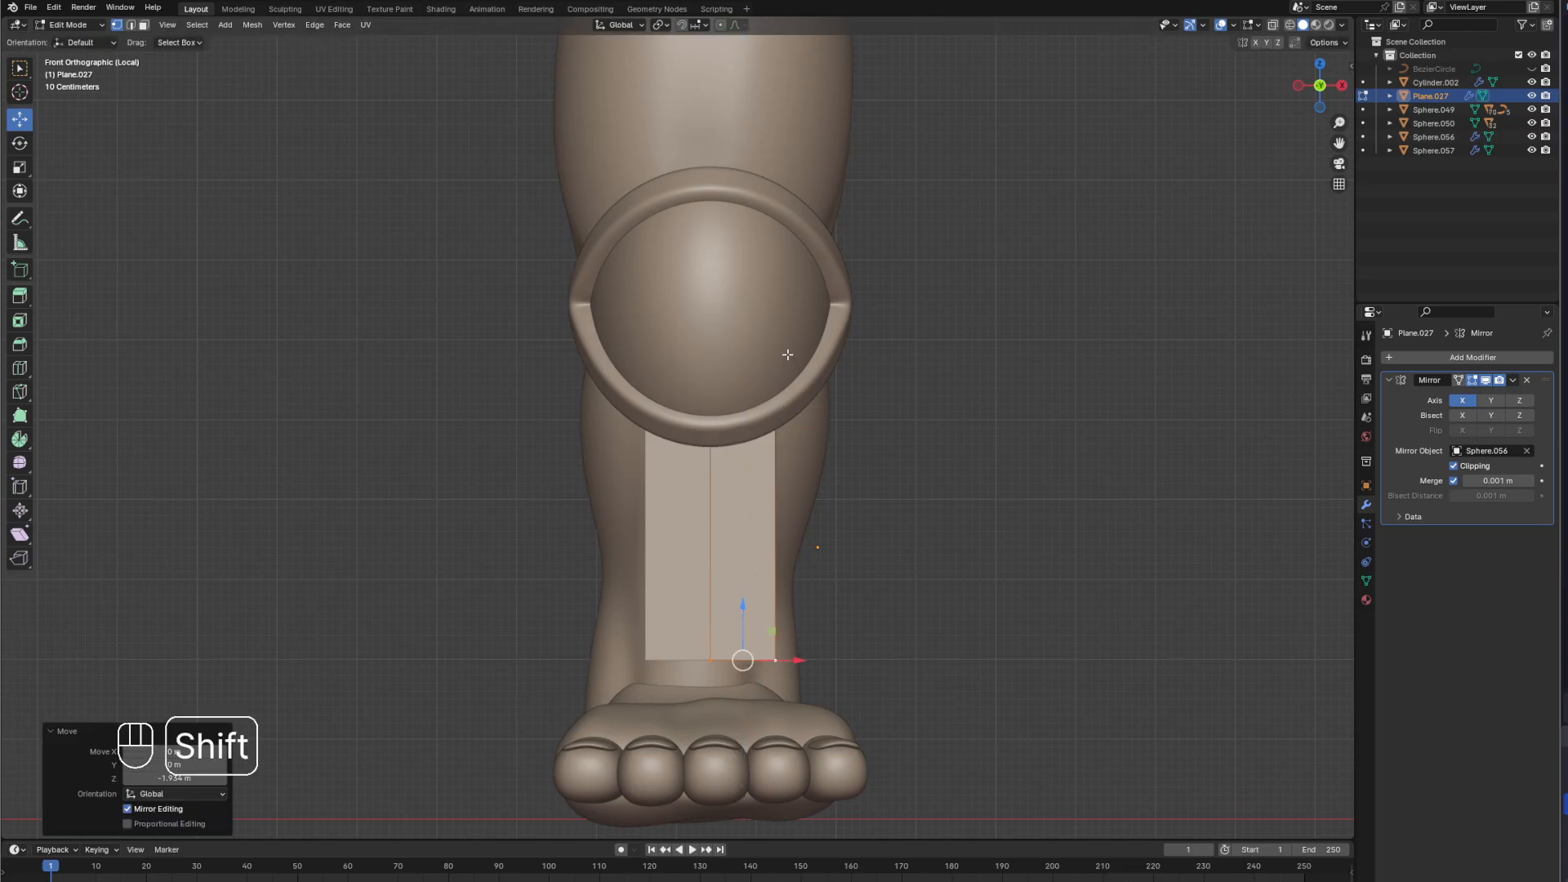
# Extrude the plate's outer edge outward along X and move the new edge back about 1.03 m along Y.
pyautogui.keyDown('shift'); pyautogui.click(792, 357); pyautogui.keyUp('shift')
pyautogui.moveTo(794, 360); pyautogui.dragTo(768, 483, button='middle')
pyautogui.press('KP_1')
pyautogui.press('e')
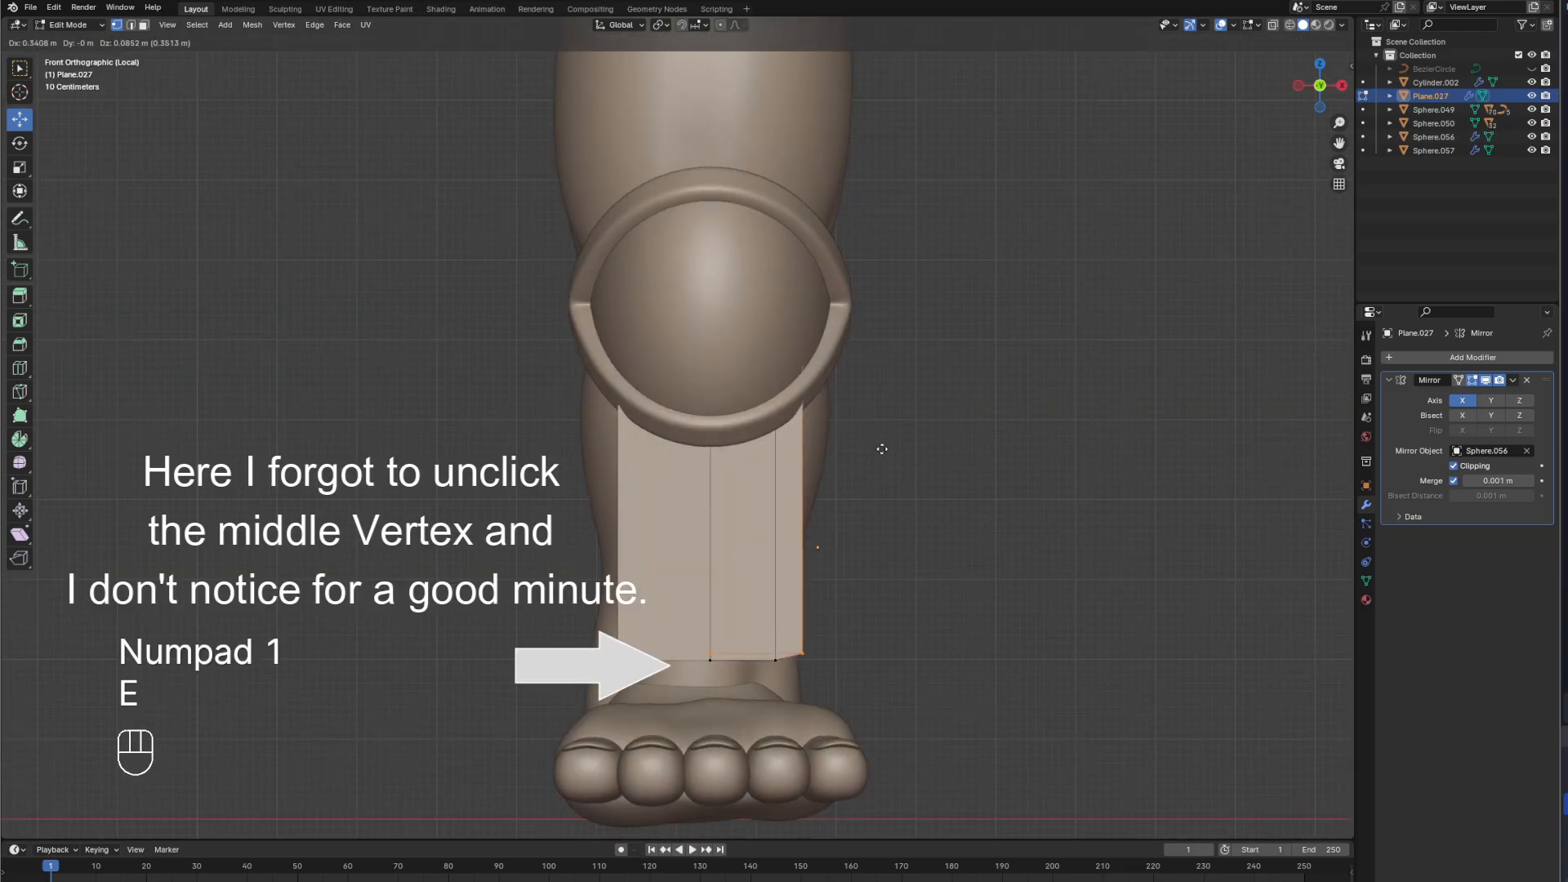
pyautogui.press('x')
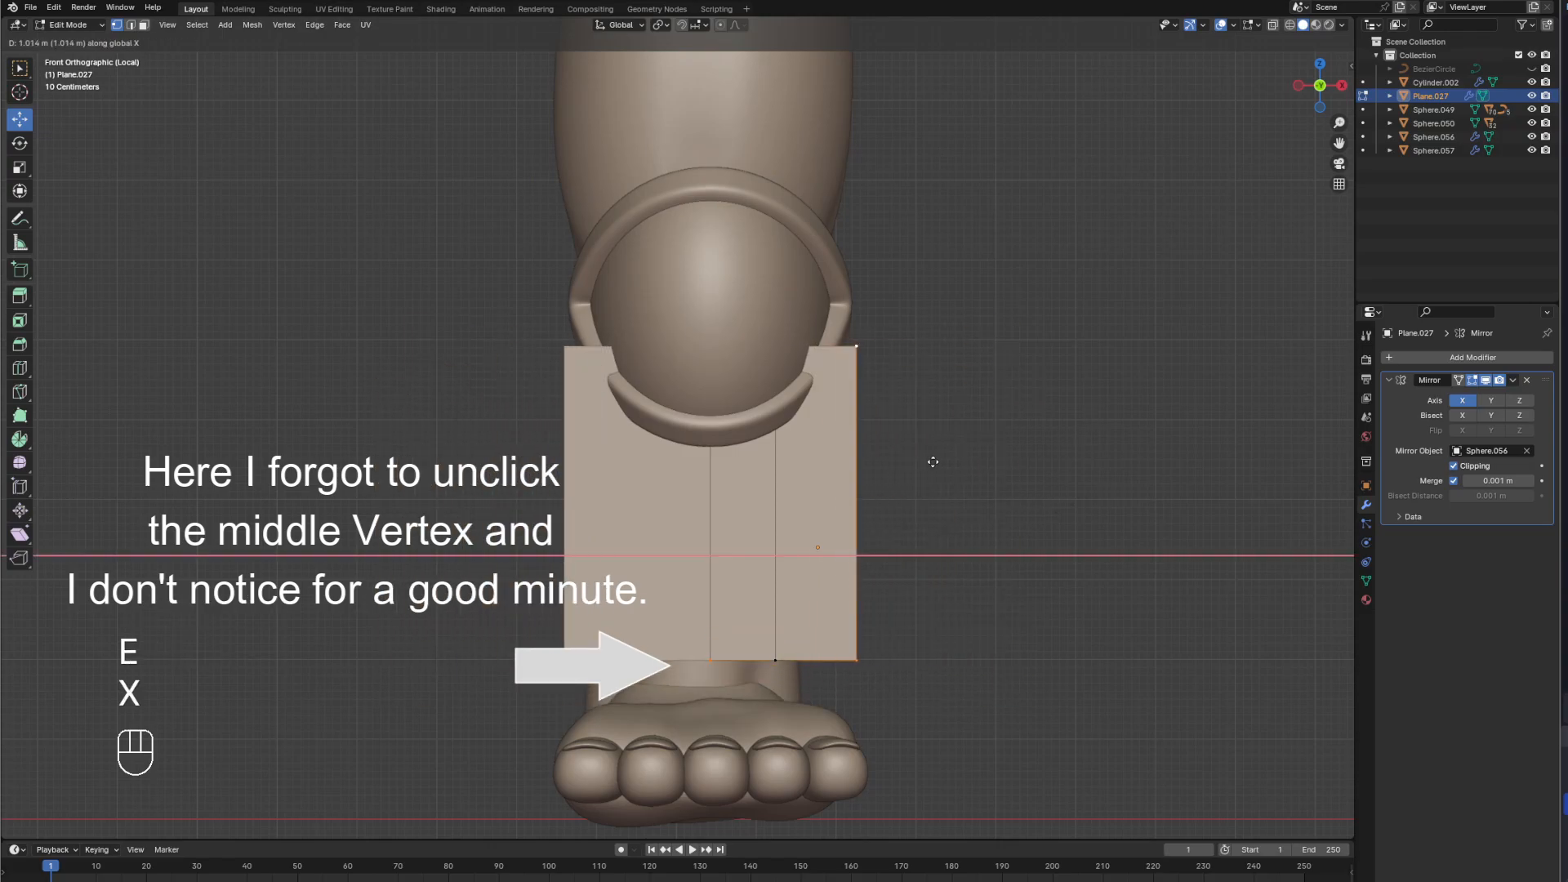
pyautogui.click(914, 507)
pyautogui.moveTo(914, 507); pyautogui.dragTo(612, 530, button='middle')
pyautogui.moveTo(599, 579); pyautogui.dragTo(689, 583)
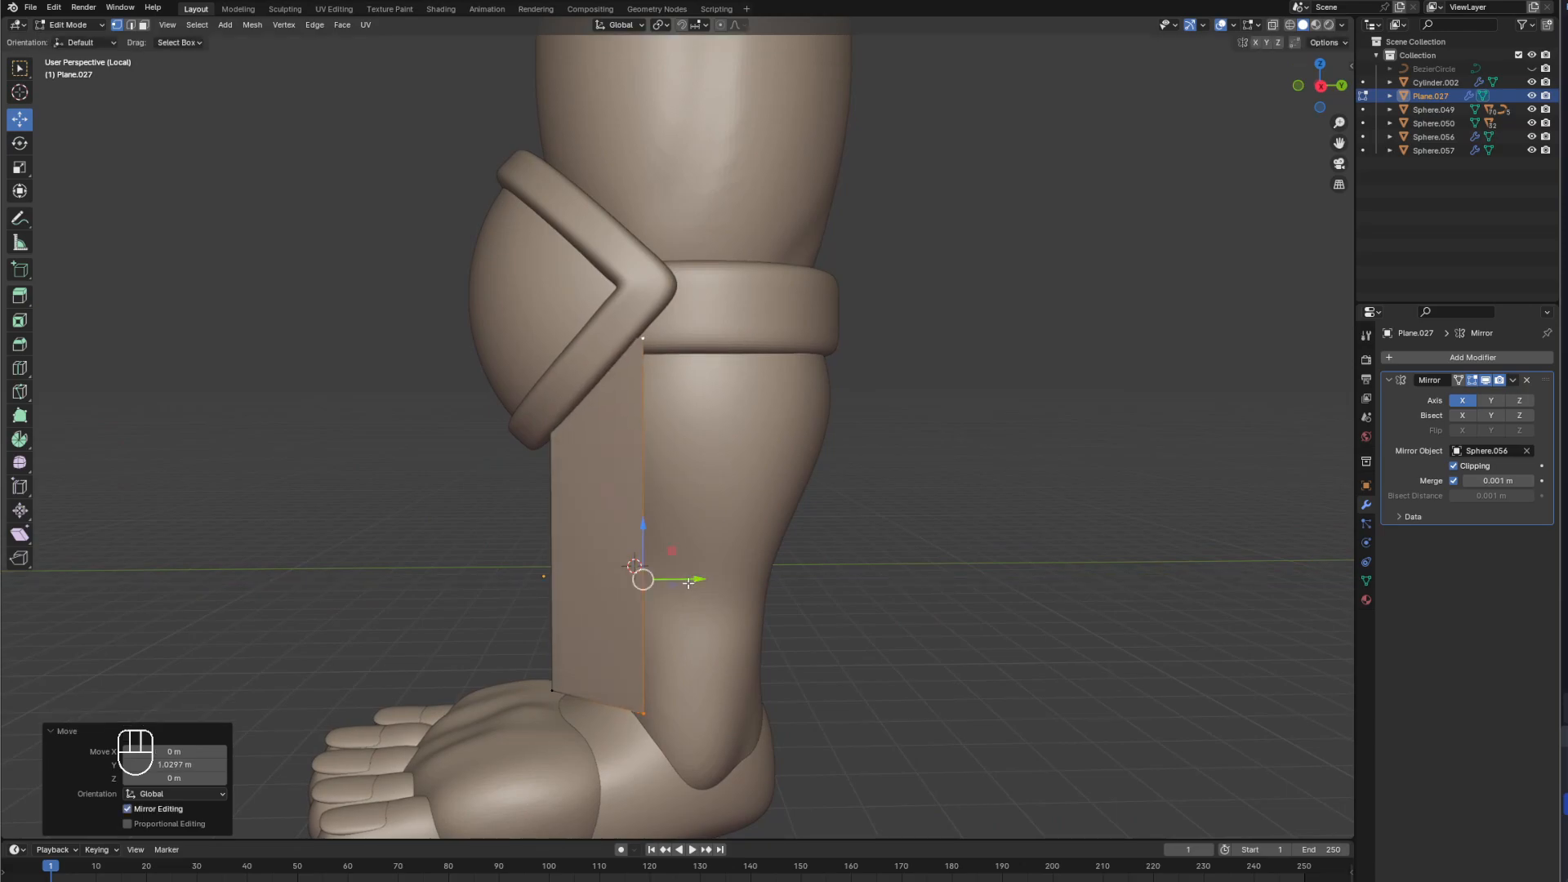
# Extrude the plate's outer edge about 1.5 m backward along Y to cover the side of the shin.
pyautogui.press('e')
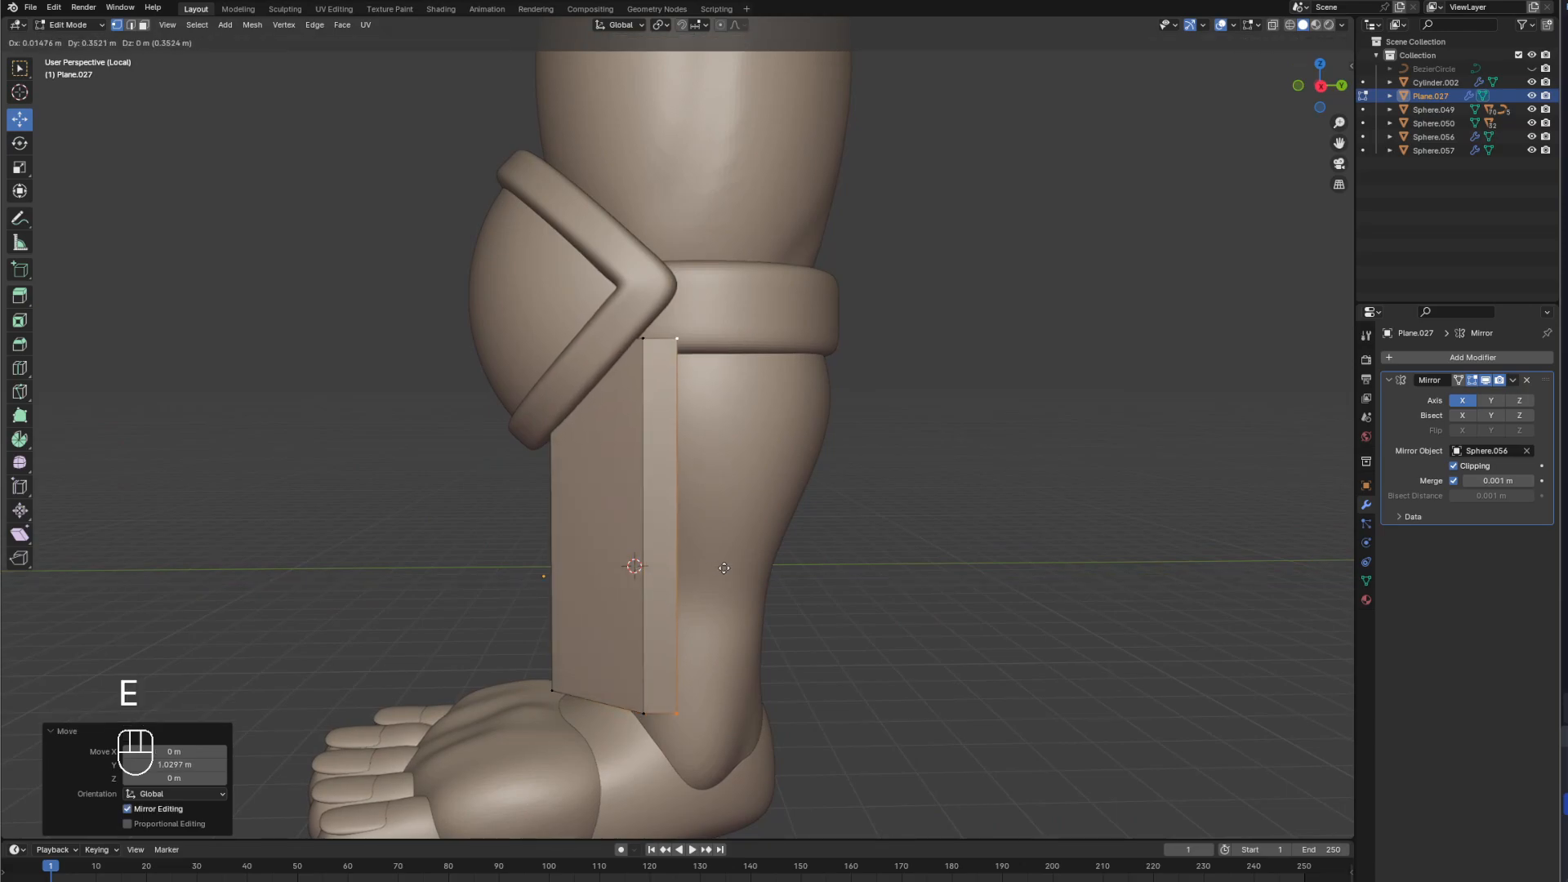
pyautogui.press('y')
pyautogui.click(727, 562)
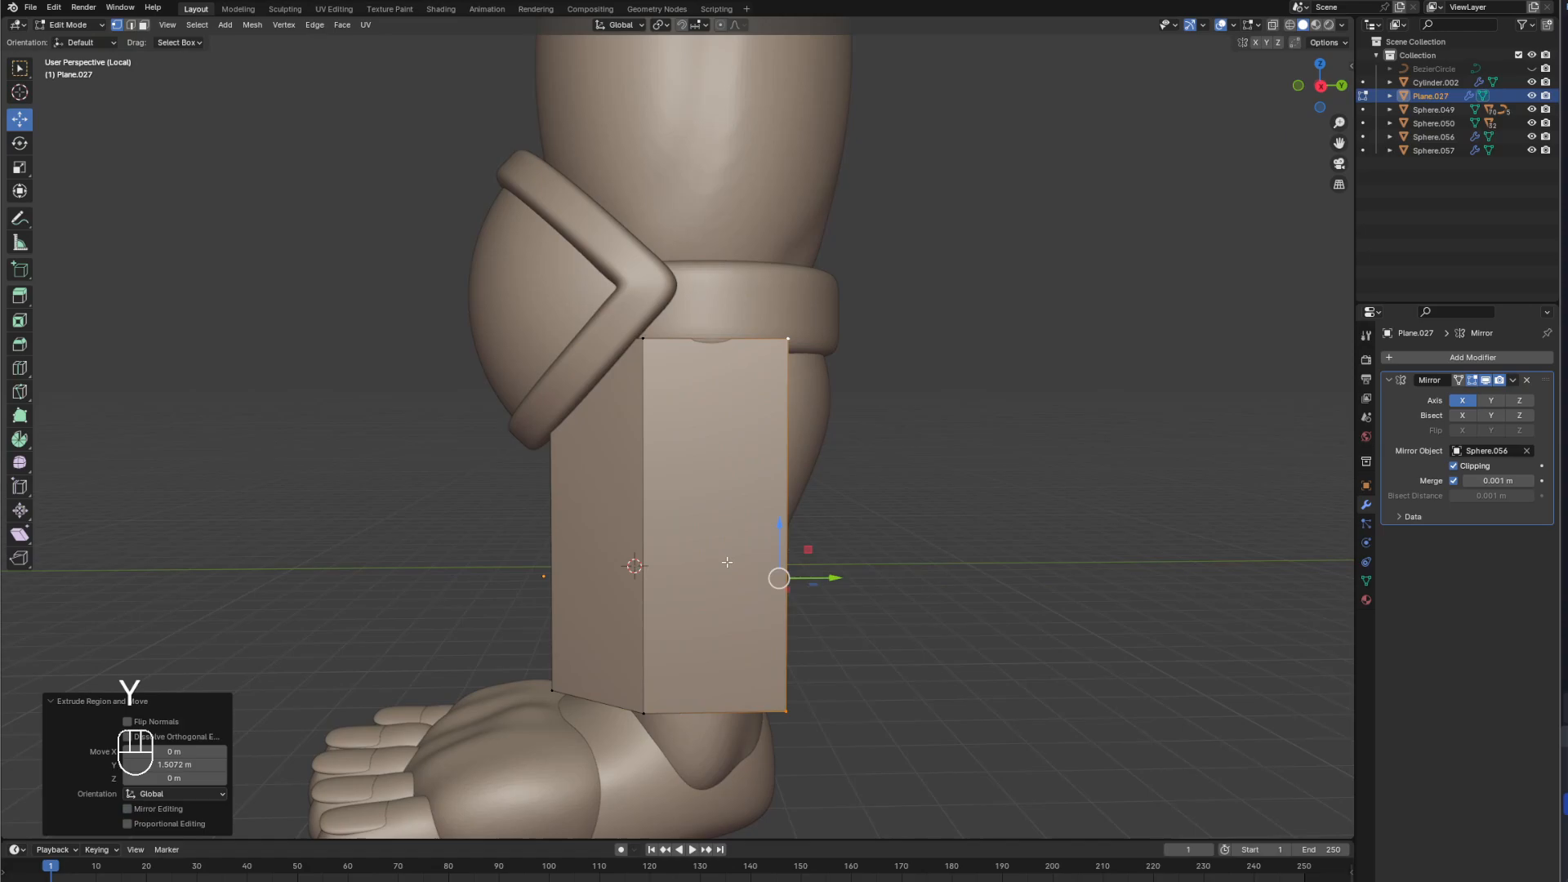
# Add three evenly spaced horizontal loop cuts across the shin plate without sliding them.
pyautogui.moveTo(727, 561); pyautogui.dragTo(806, 548, button='middle')
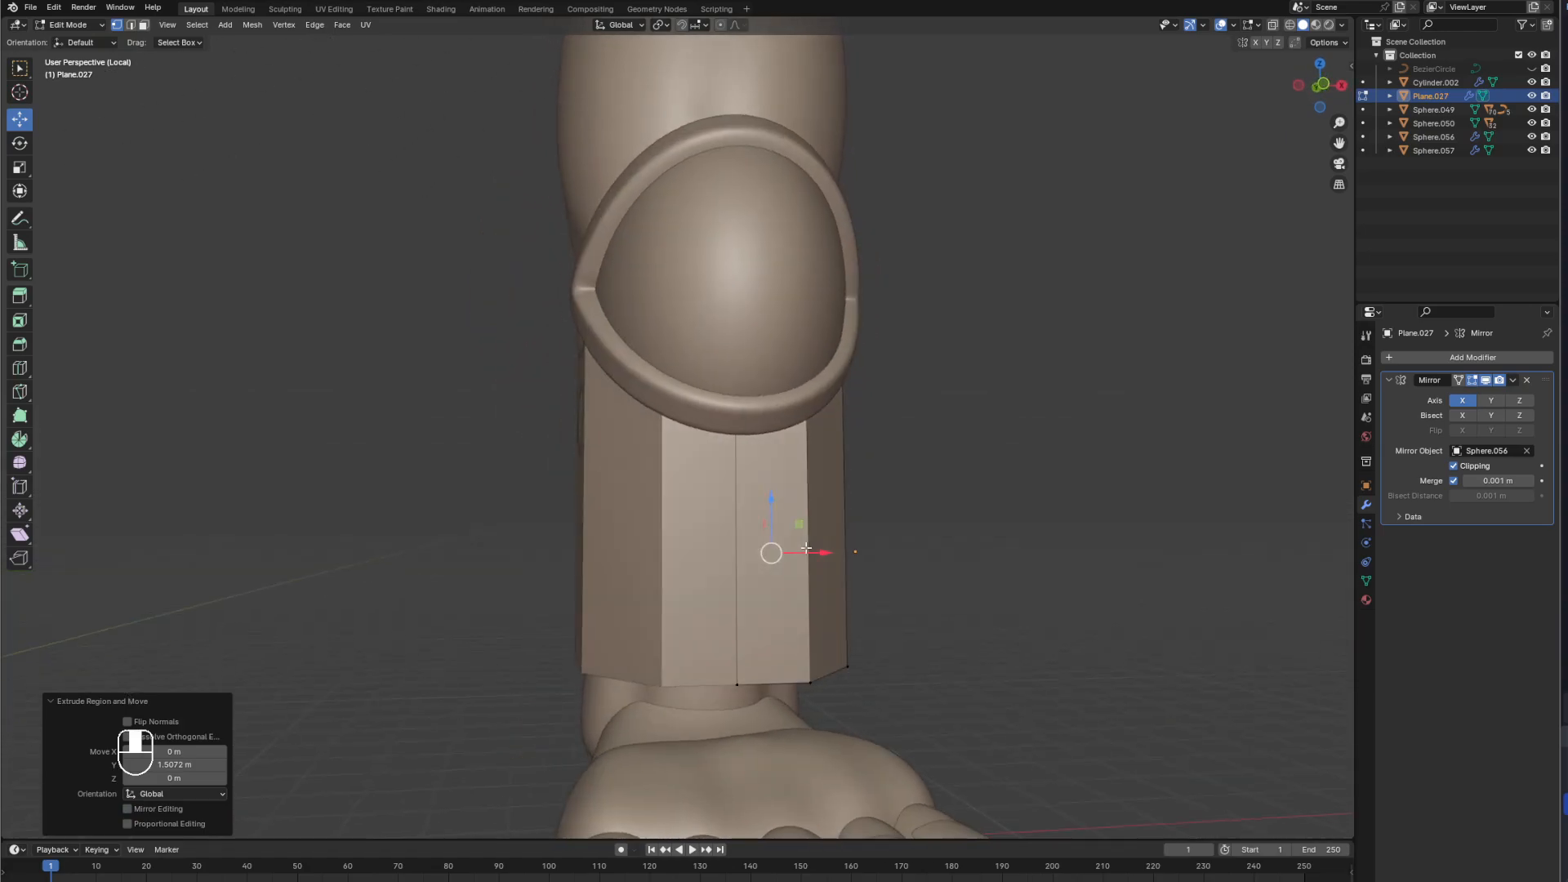
pyautogui.press('KP_1')
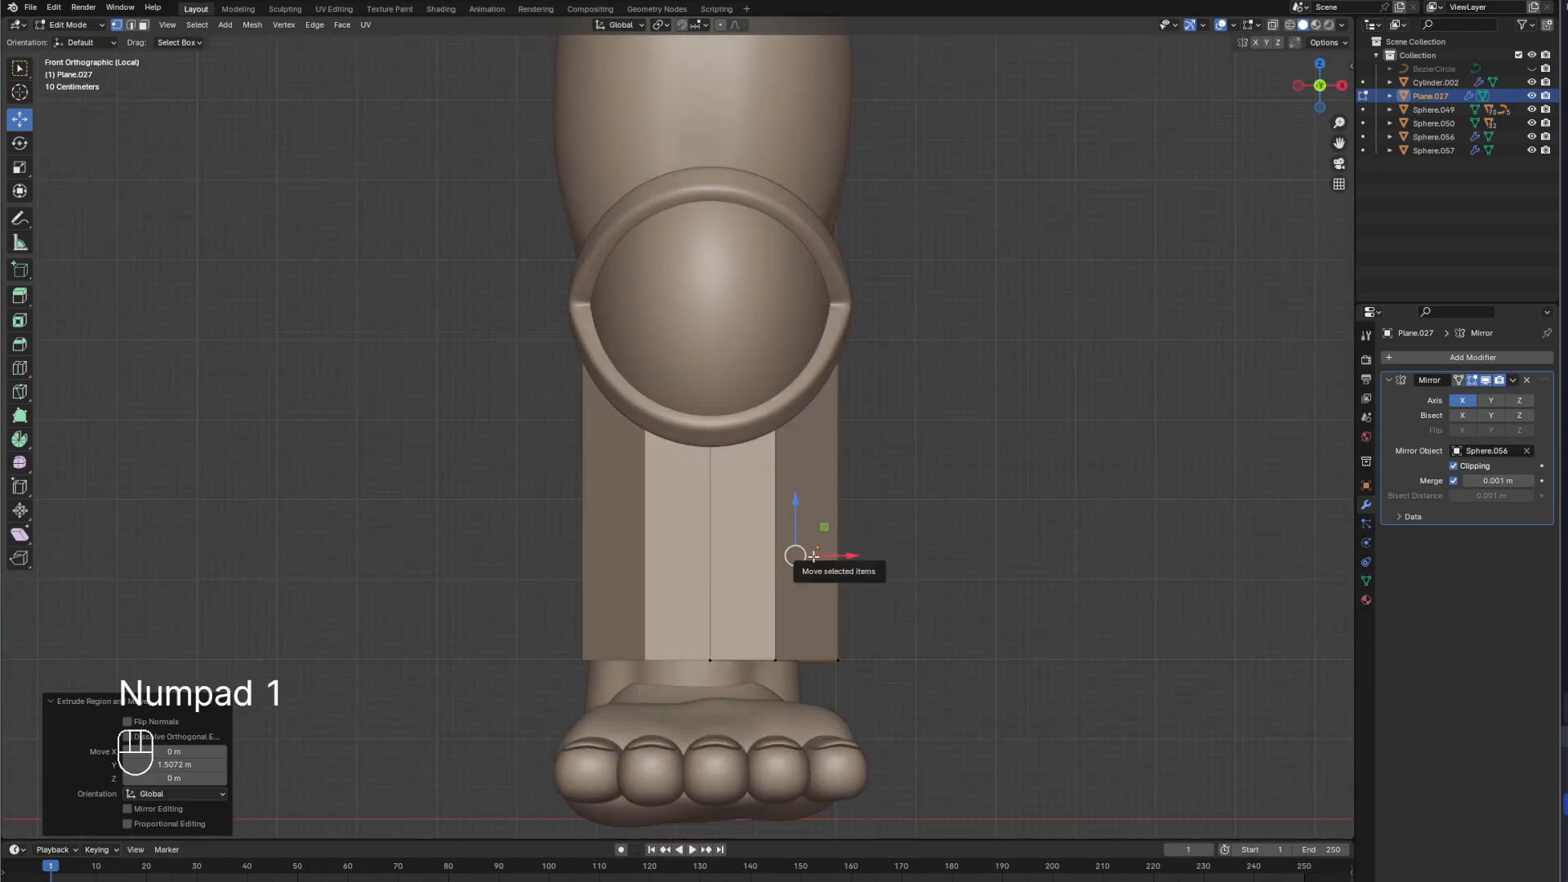
pyautogui.moveTo(813, 555); pyautogui.dragTo(671, 440, button='middle')
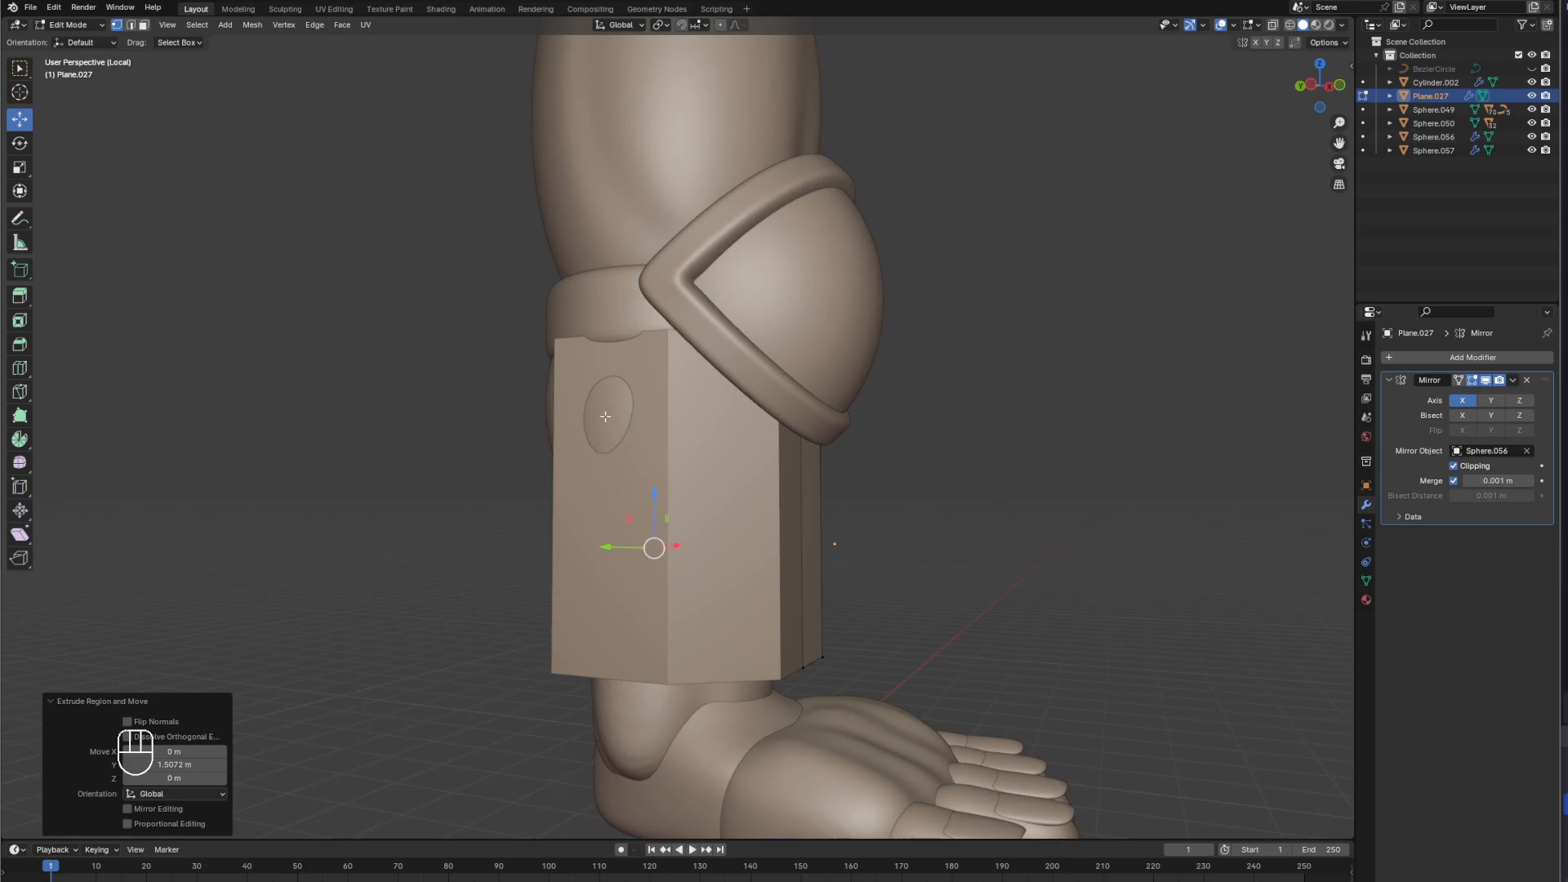
pyautogui.moveTo(793, 460); pyautogui.dragTo(733, 520, button='middle')
pyautogui.press('KP_3')
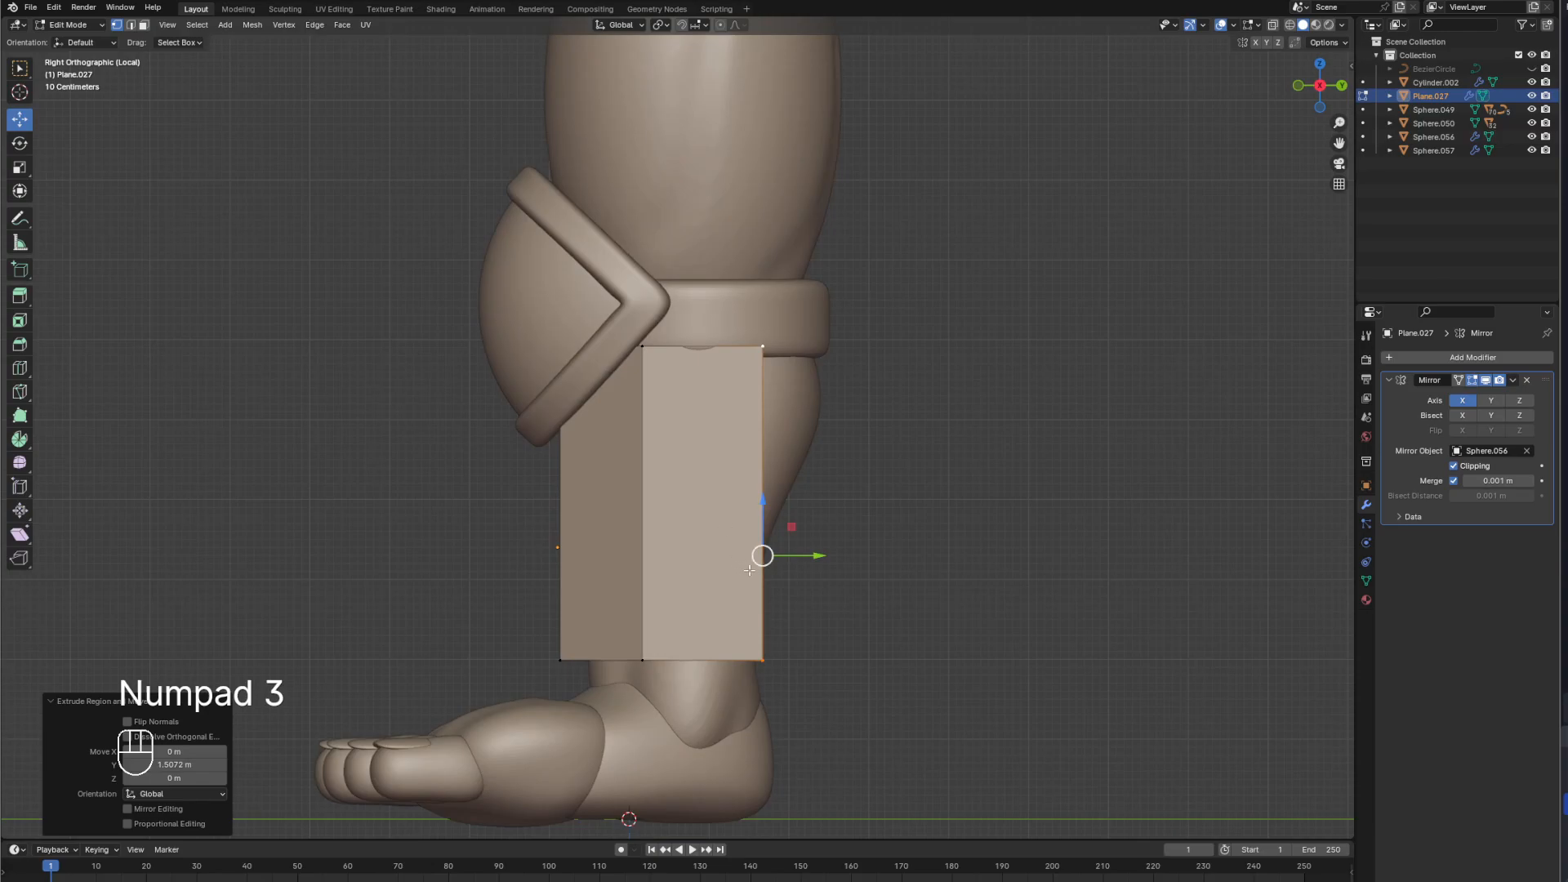
pyautogui.press('Tab')
pyautogui.press('Tab')
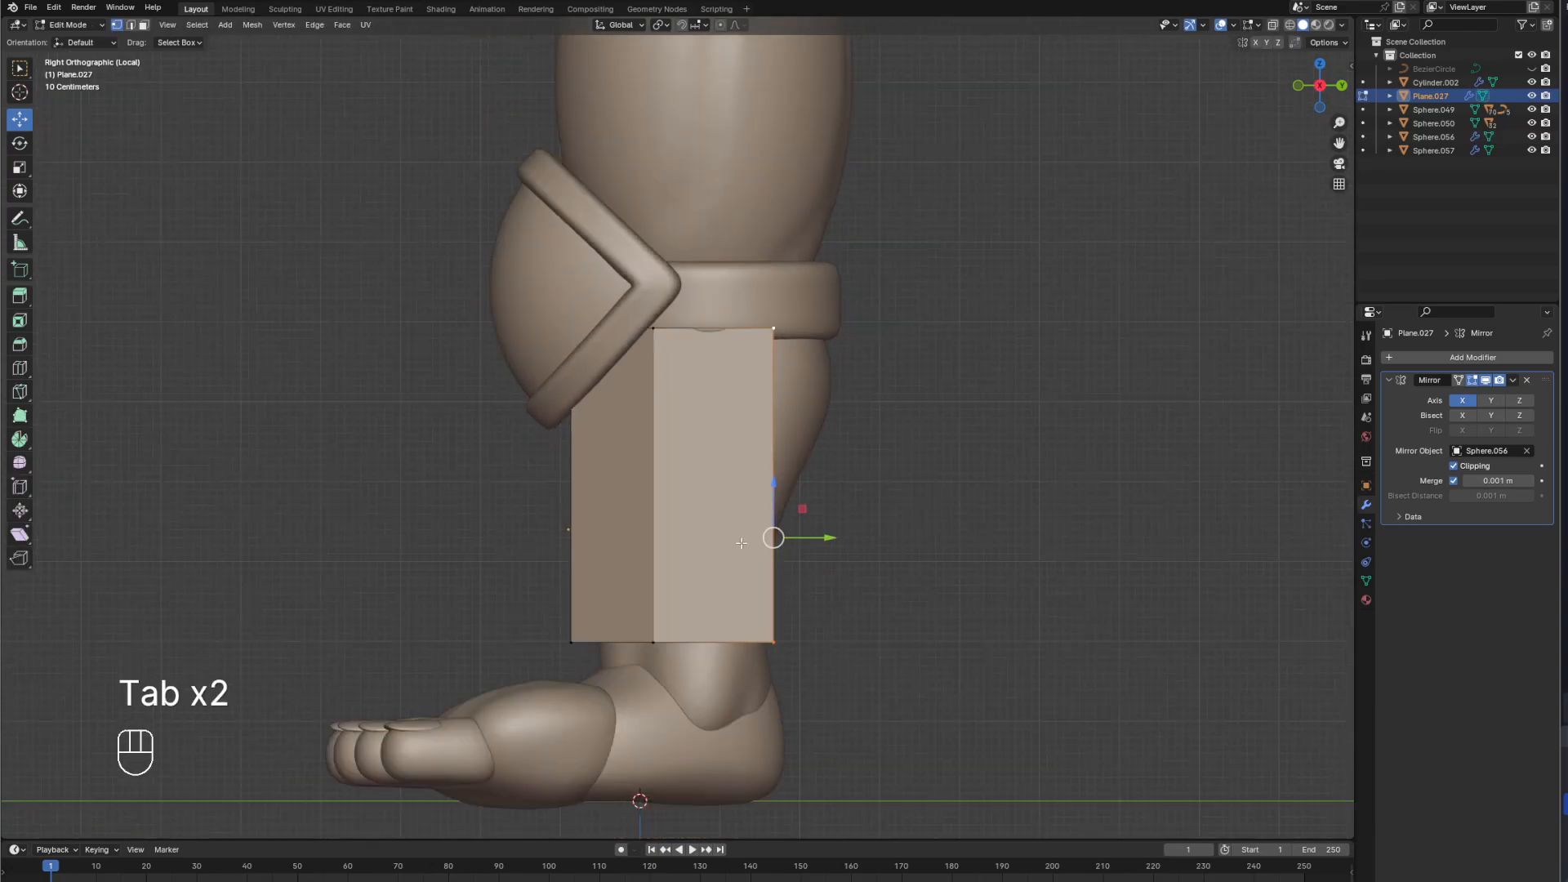
pyautogui.moveTo(741, 542); pyautogui.dragTo(717, 498, button='middle')
pyautogui.press('KP_3')
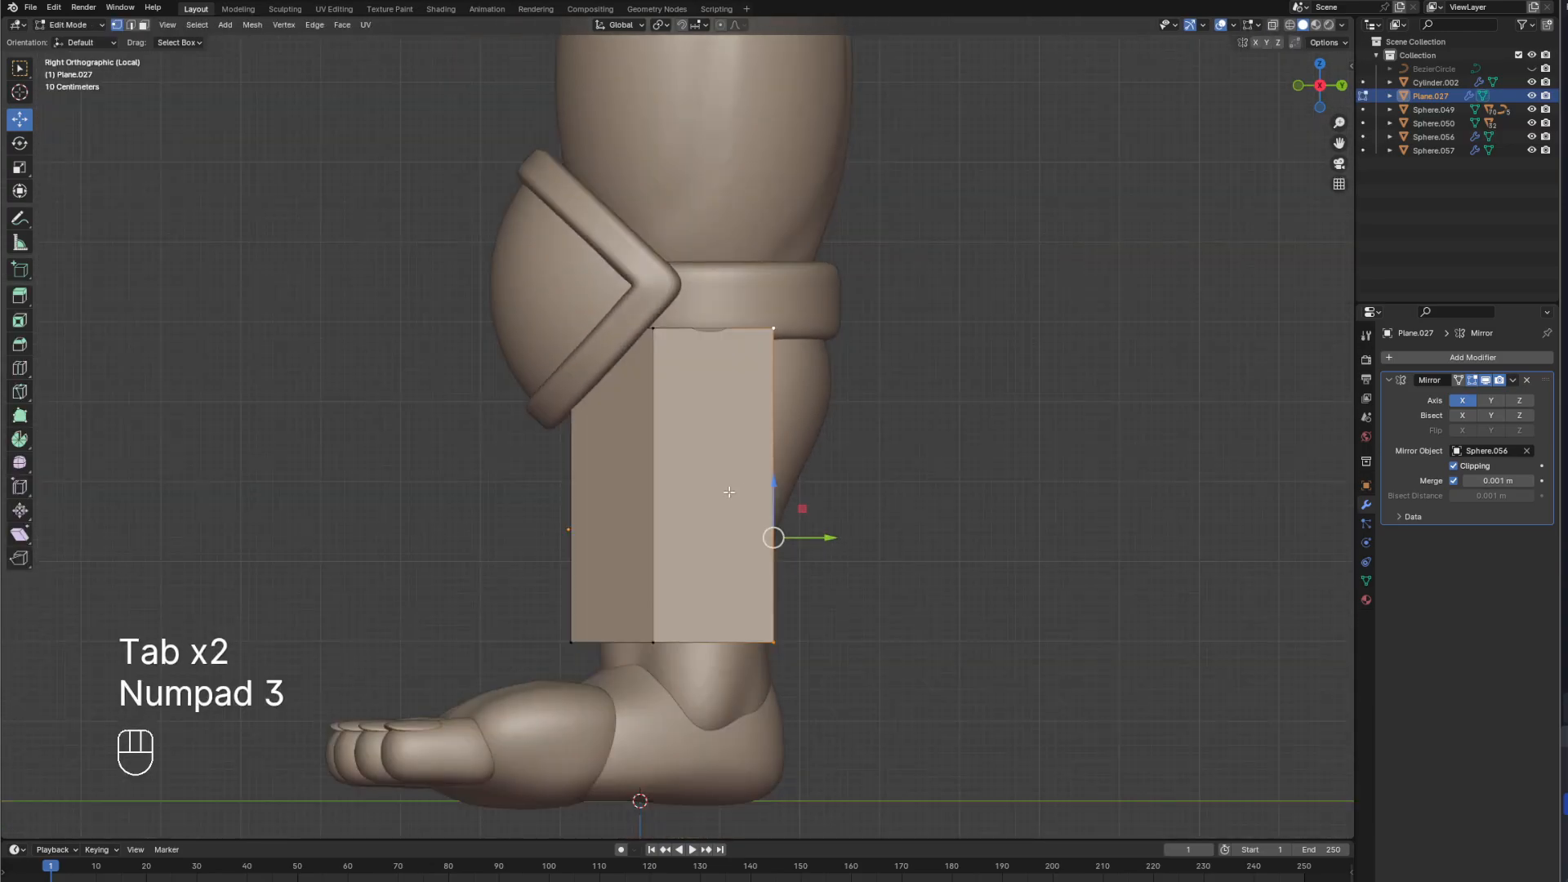
pyautogui.hotkey('ctrl', 'r')
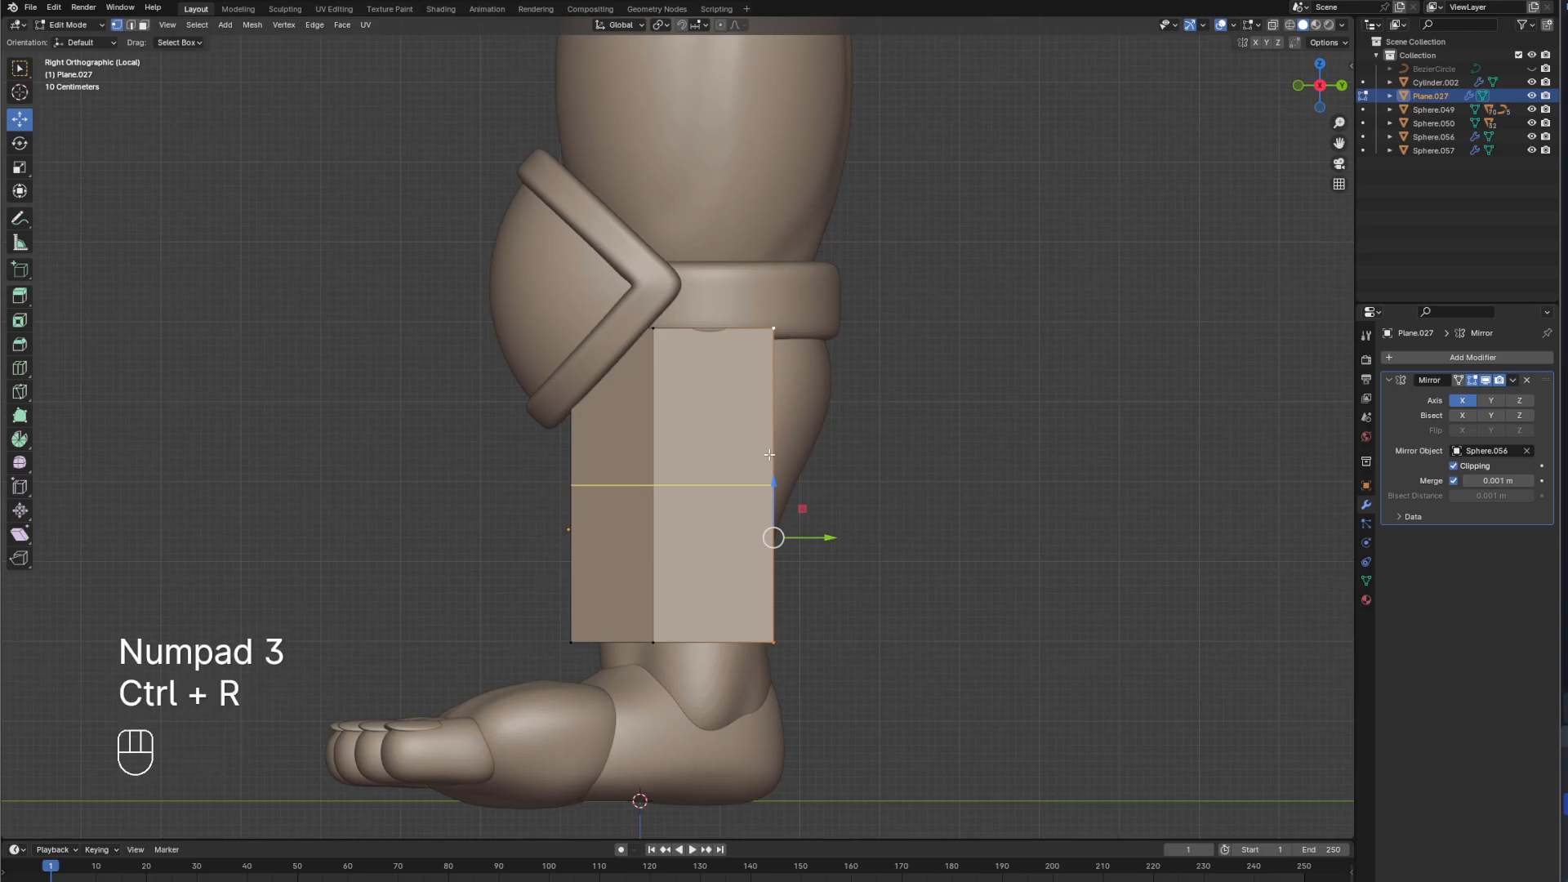
pyautogui.scroll(2, 769, 454)
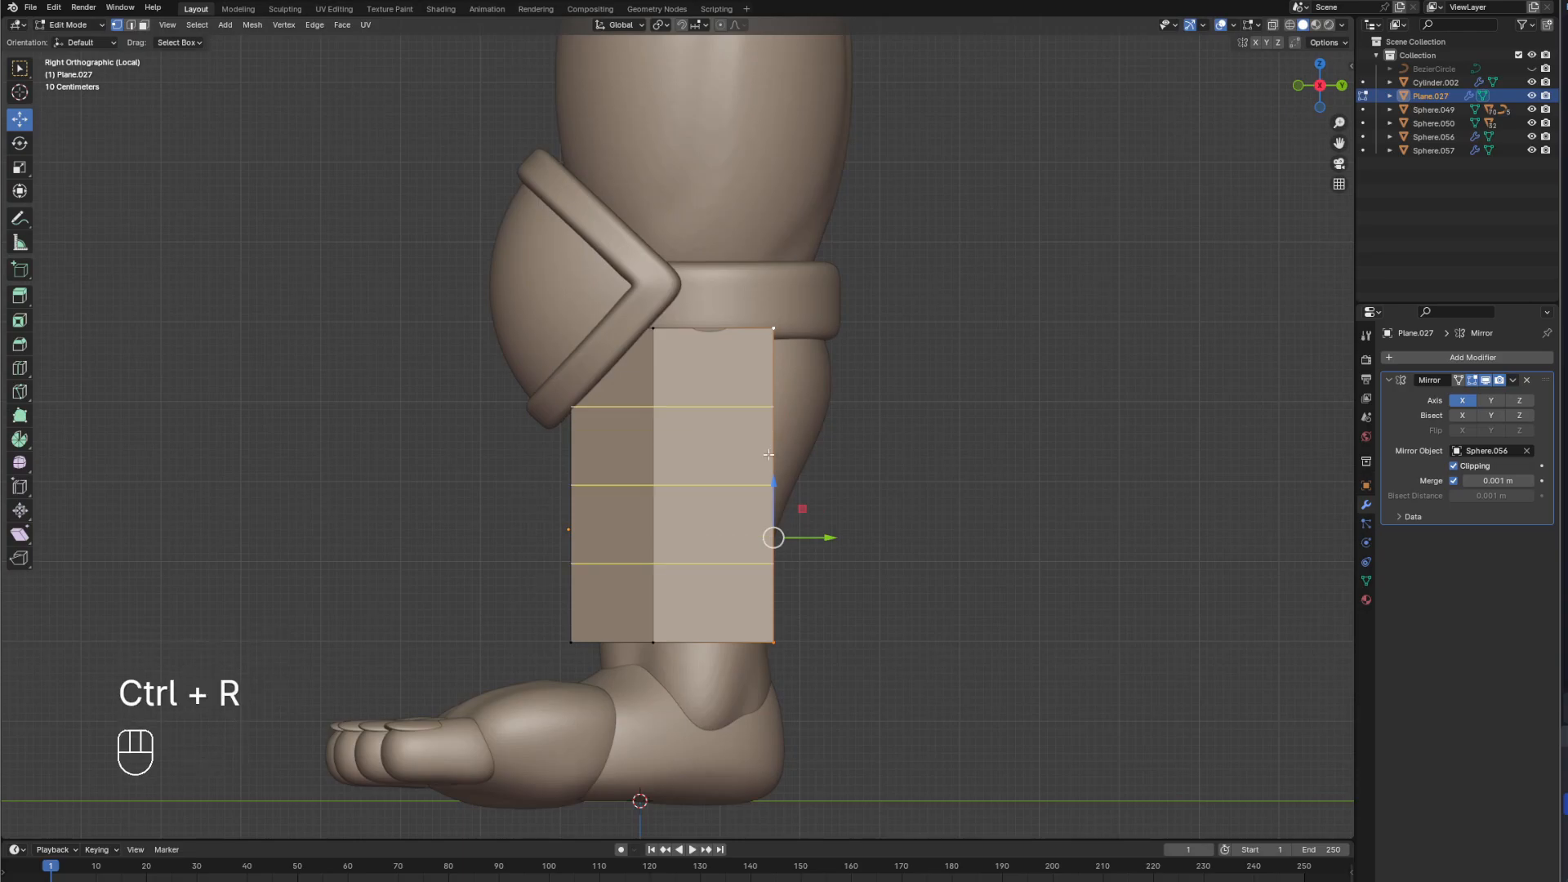
pyautogui.click(768, 454)
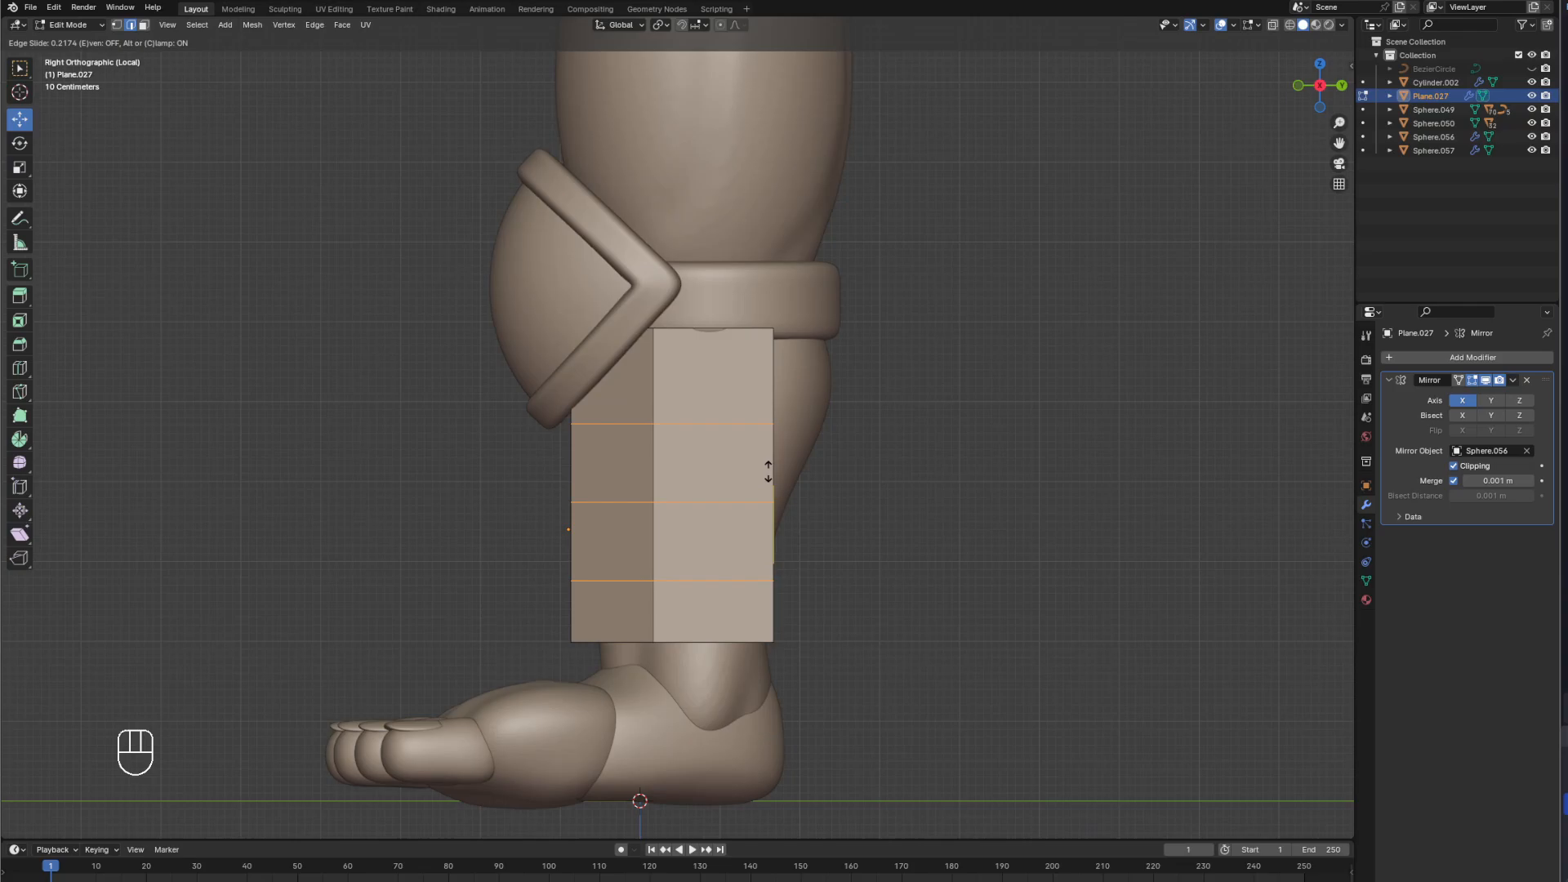
pyautogui.rightClick(771, 473)
# Move the two lowest vertices of the plate's rear edge forward about 0.81 m along Y.
pyautogui.click(677, 639)
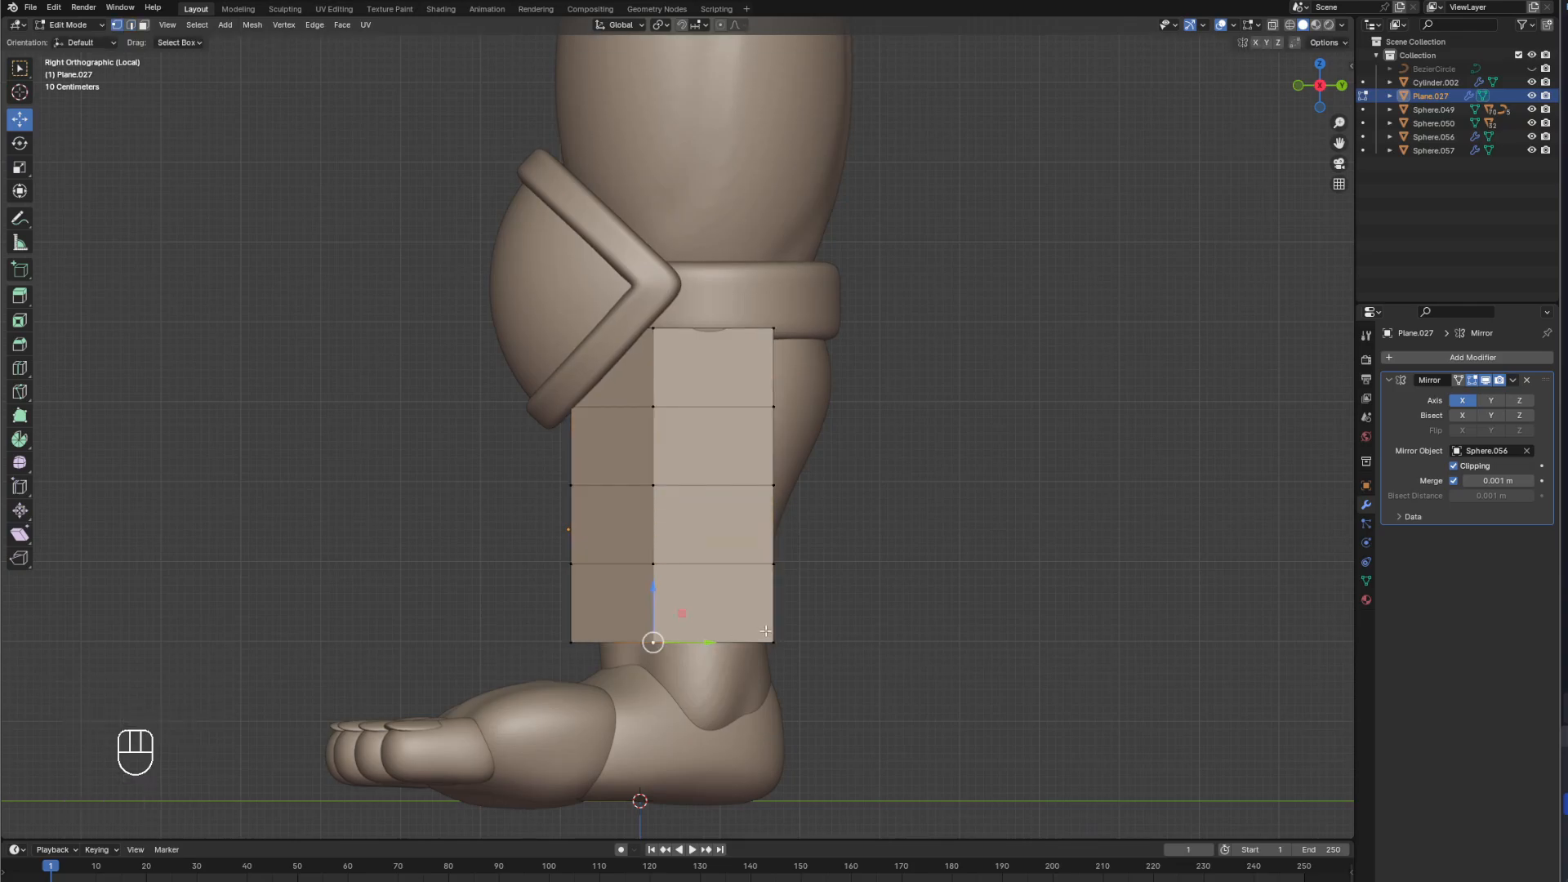
pyautogui.click(766, 631)
pyautogui.keyDown('shift'); pyautogui.click(784, 561); pyautogui.keyUp('shift')
pyautogui.moveTo(818, 599); pyautogui.dragTo(759, 597)
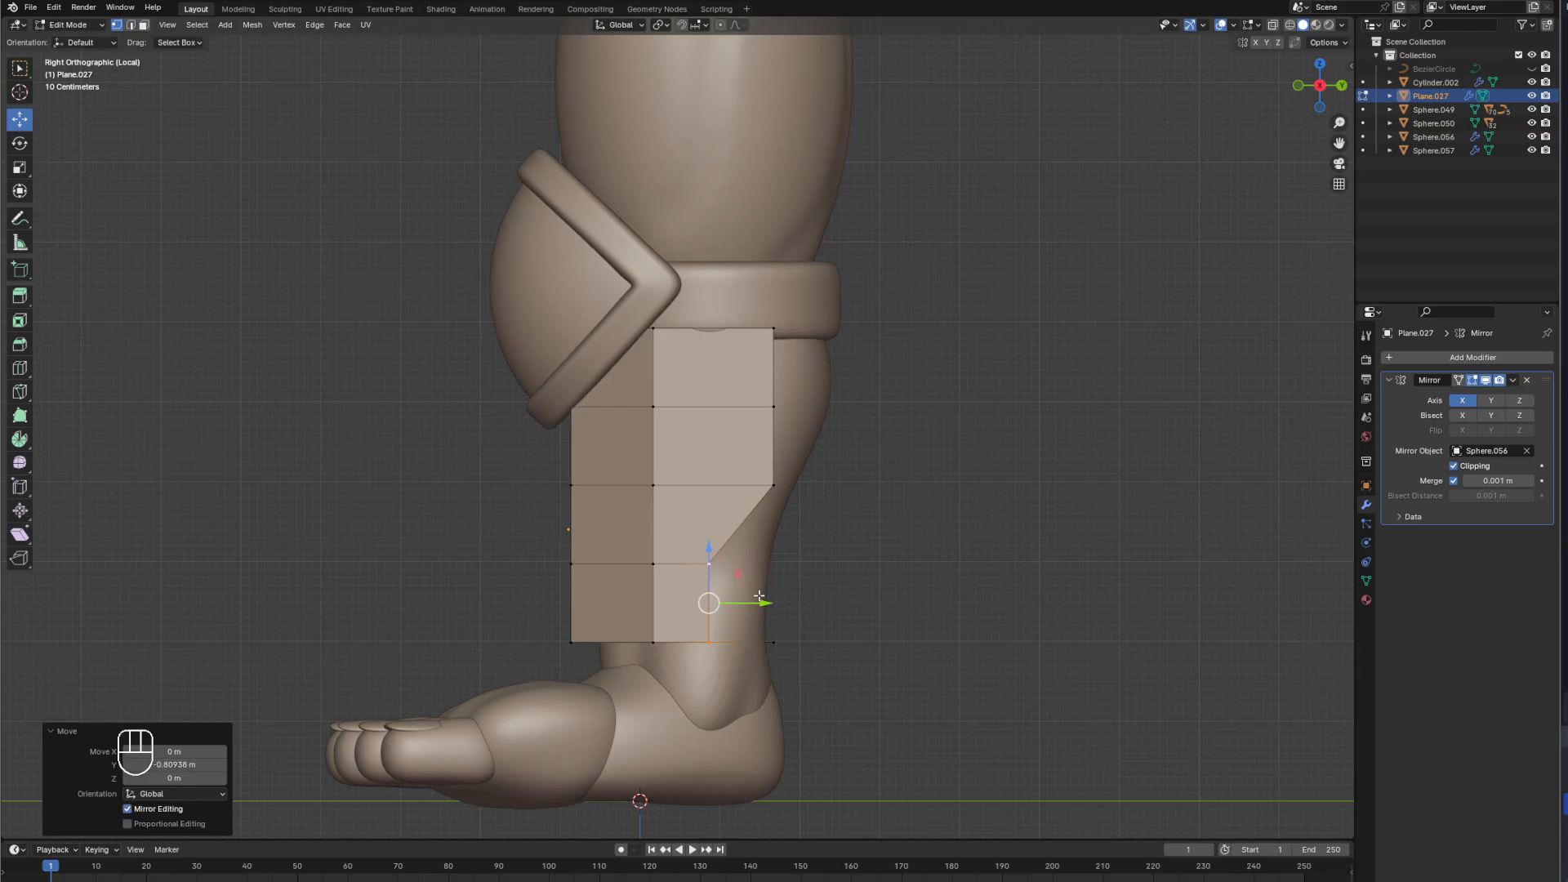
# Move the two middle rear vertices slightly forward along Y and the top rear vertex forward about 0.83 m.
pyautogui.click(771, 503)
pyautogui.keyDown('shift'); pyautogui.click(823, 422); pyautogui.keyUp('shift')
pyautogui.moveTo(827, 445); pyautogui.dragTo(798, 446)
pyautogui.click(775, 335)
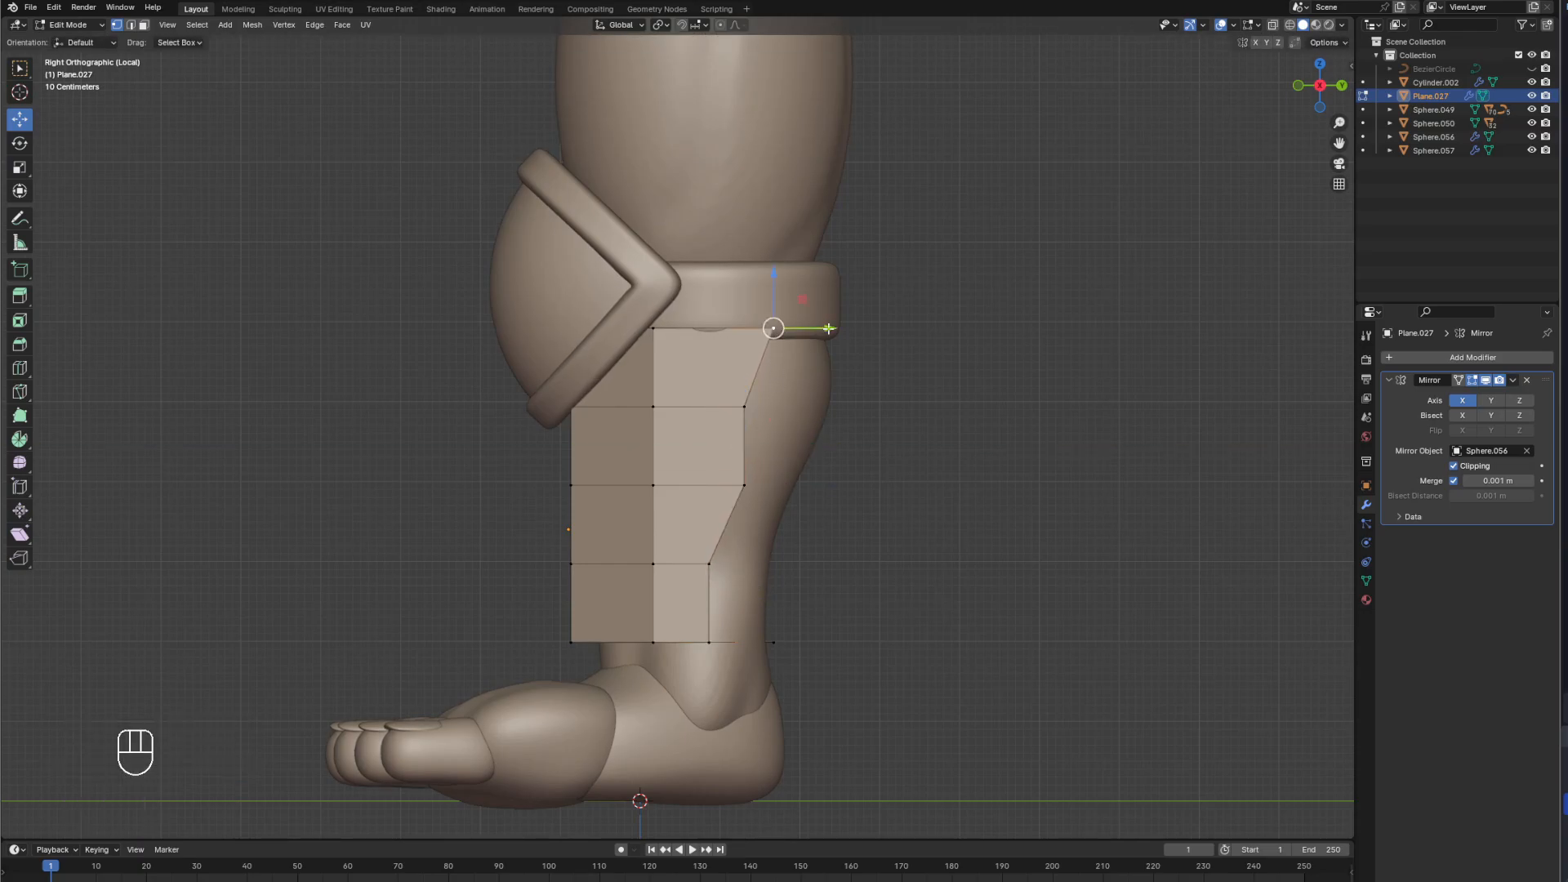
pyautogui.moveTo(828, 328); pyautogui.dragTo(755, 329)
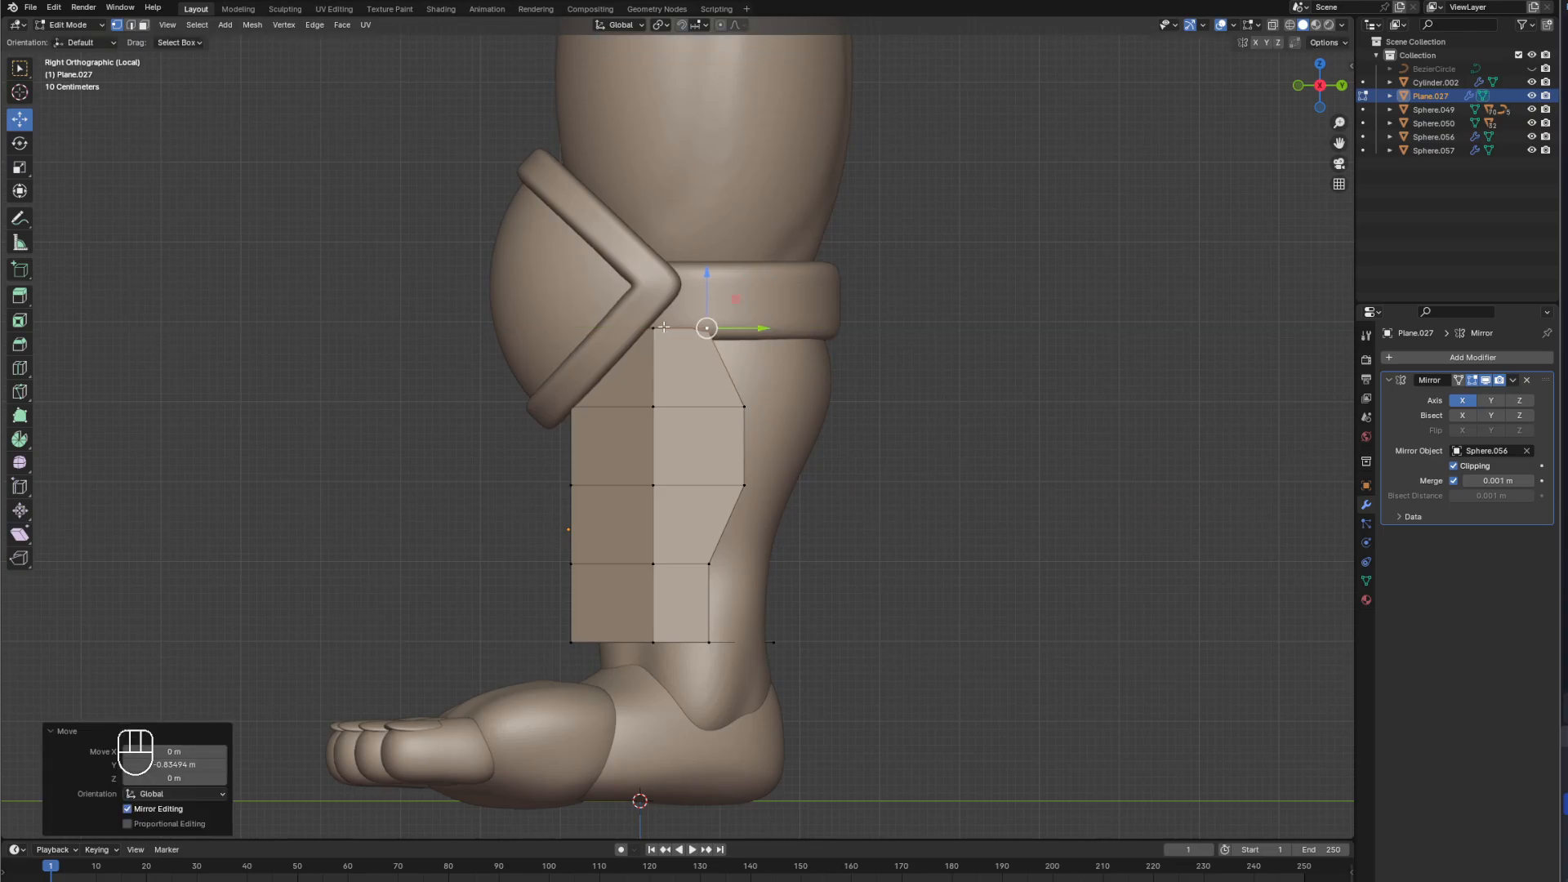
pyautogui.click(653, 328)
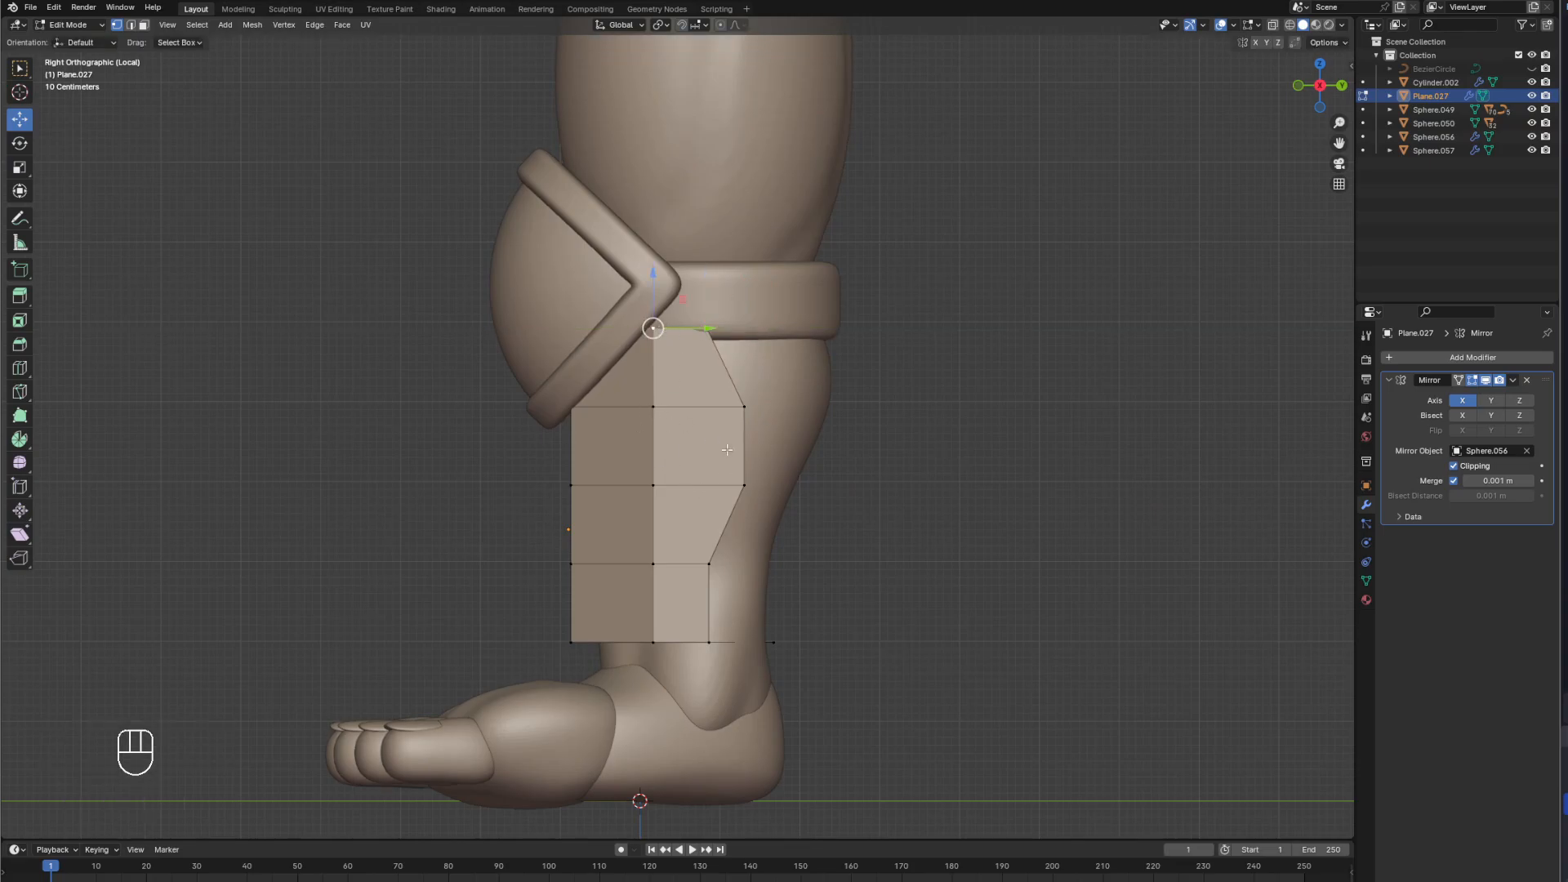
# Leave Edit Mode and isolate the shin plate alone in local view, seen from behind and above.
pyautogui.press('Tab')
pyautogui.moveTo(865, 516); pyautogui.dragTo(812, 489, button='middle')
pyautogui.click(809, 490)
pyautogui.moveTo(717, 490); pyautogui.dragTo(631, 578, button='middle')
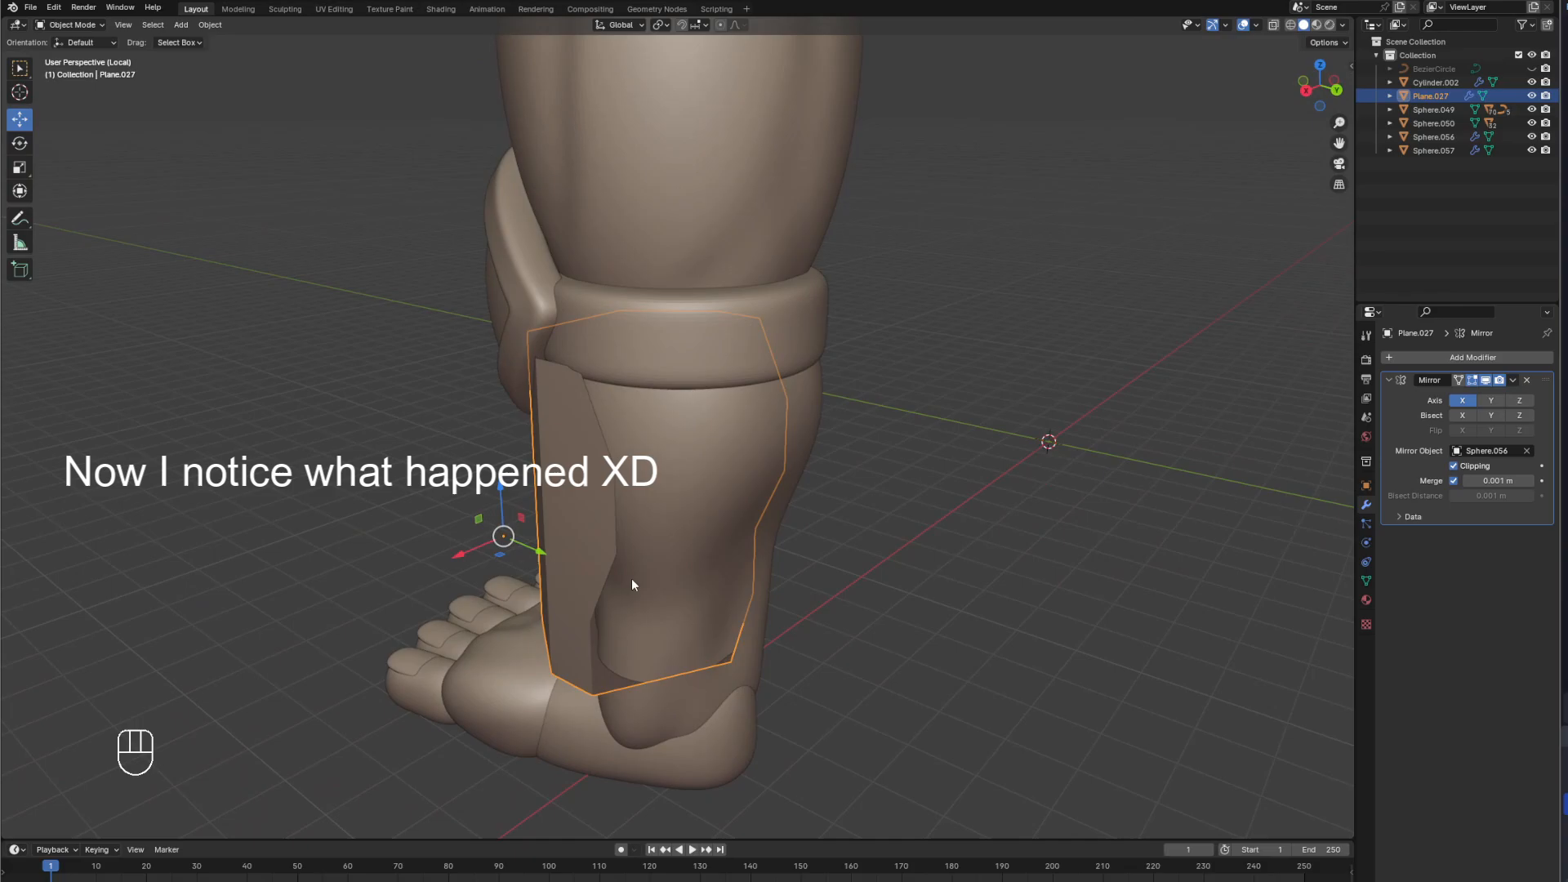
pyautogui.press('/')
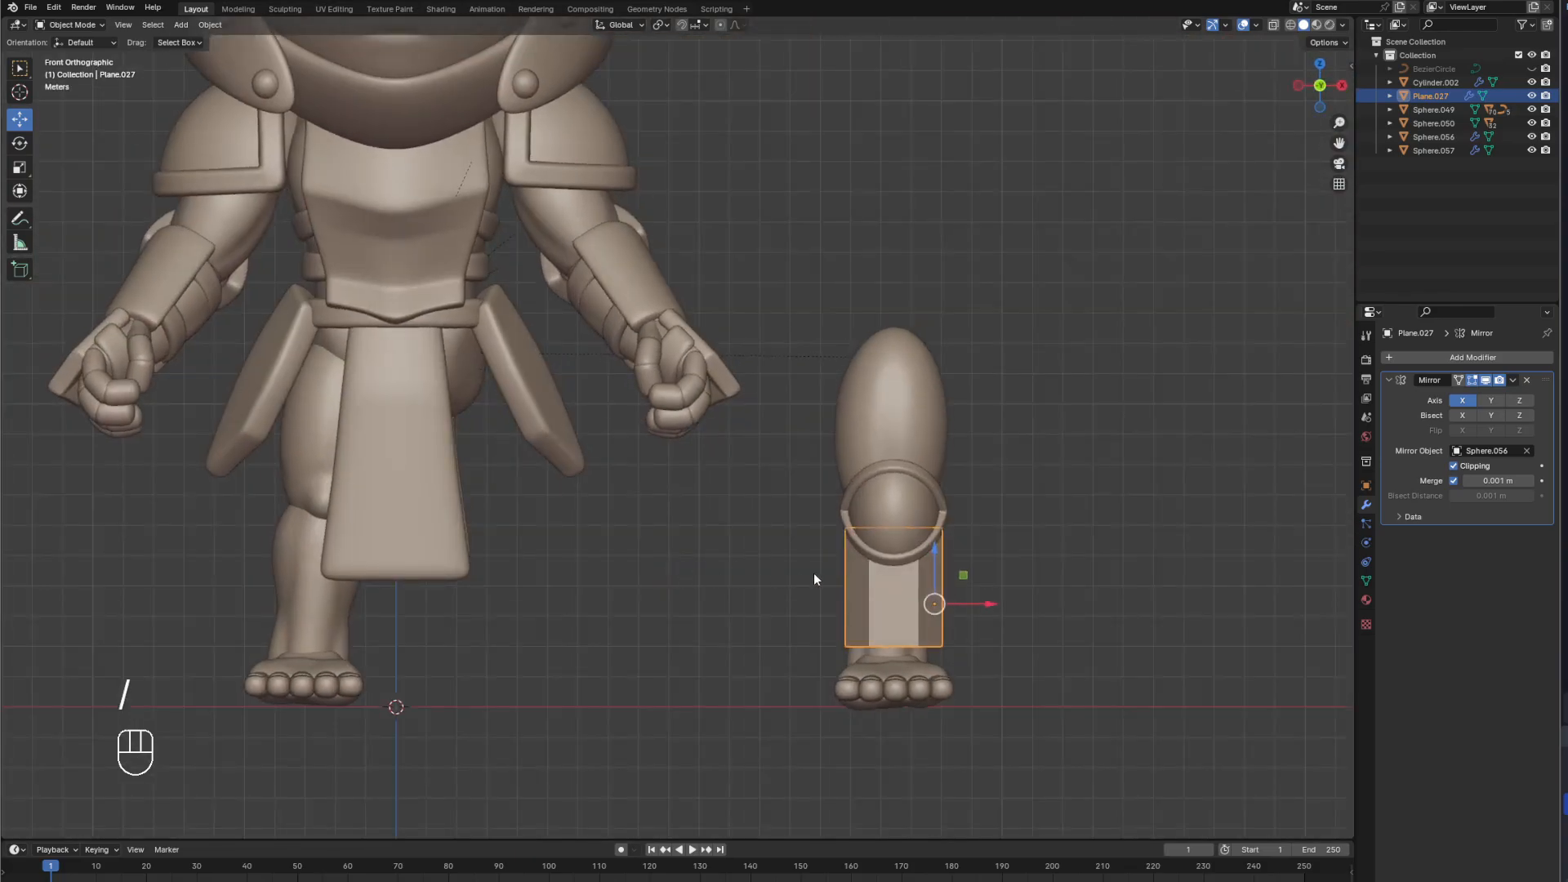
pyautogui.moveTo(813, 572); pyautogui.dragTo(655, 557, button='middle')
pyautogui.press('/')
pyautogui.moveTo(819, 538); pyautogui.dragTo(698, 696, button='middle')
# Delete the two stray vertices on the mirror line that form unwanted faces across the plate's bottom.
pyautogui.press('Tab')
pyautogui.click(670, 610)
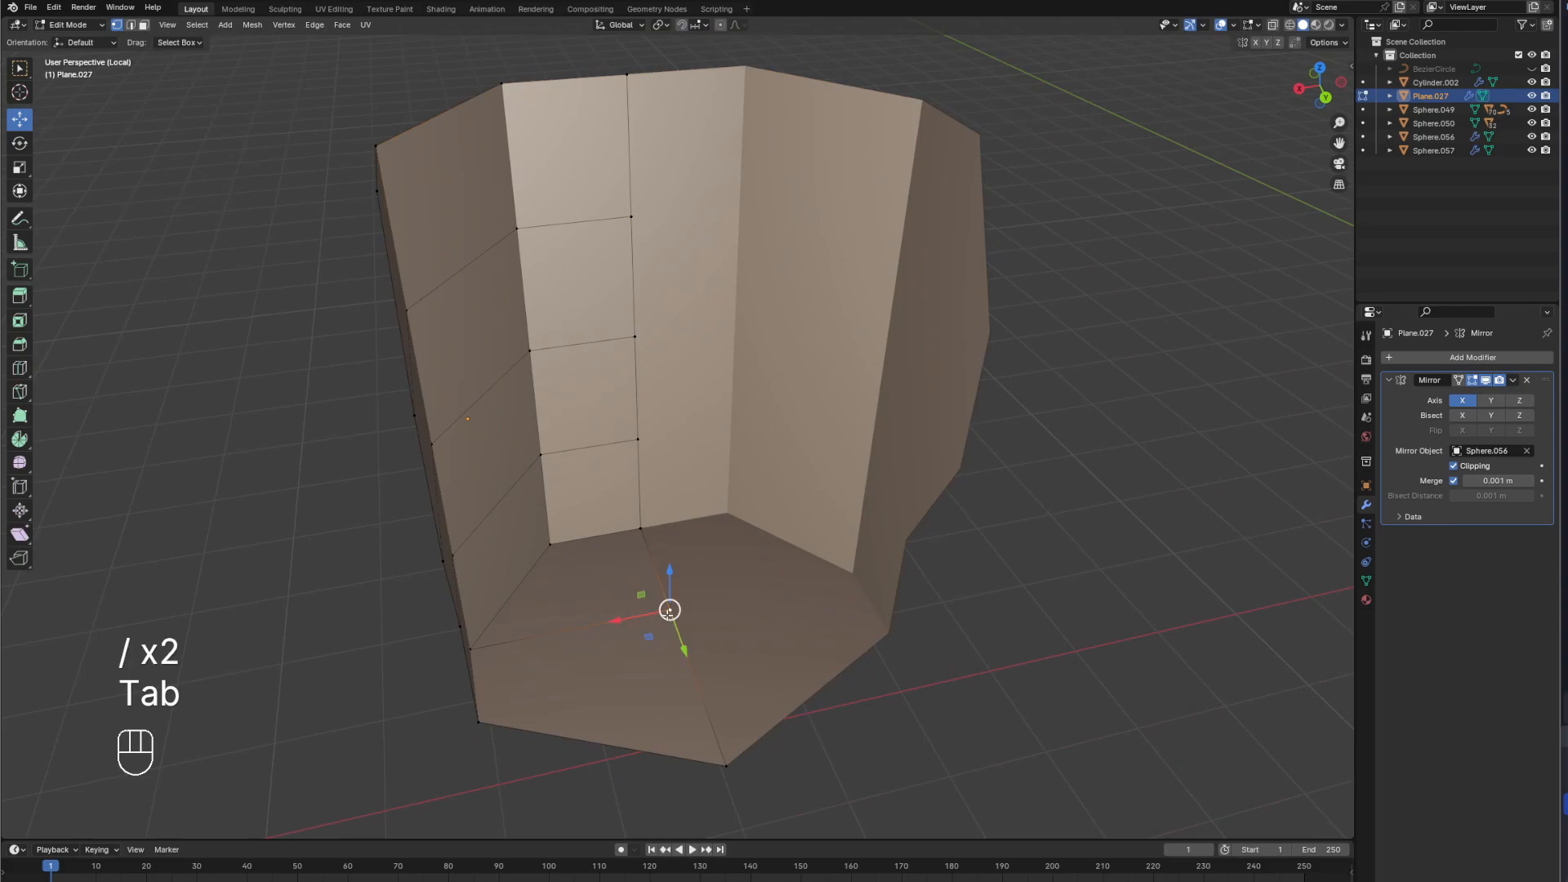
pyautogui.keyDown('shift'); pyautogui.click(715, 743); pyautogui.keyUp('shift')
pyautogui.press('x')
pyautogui.click(717, 743)
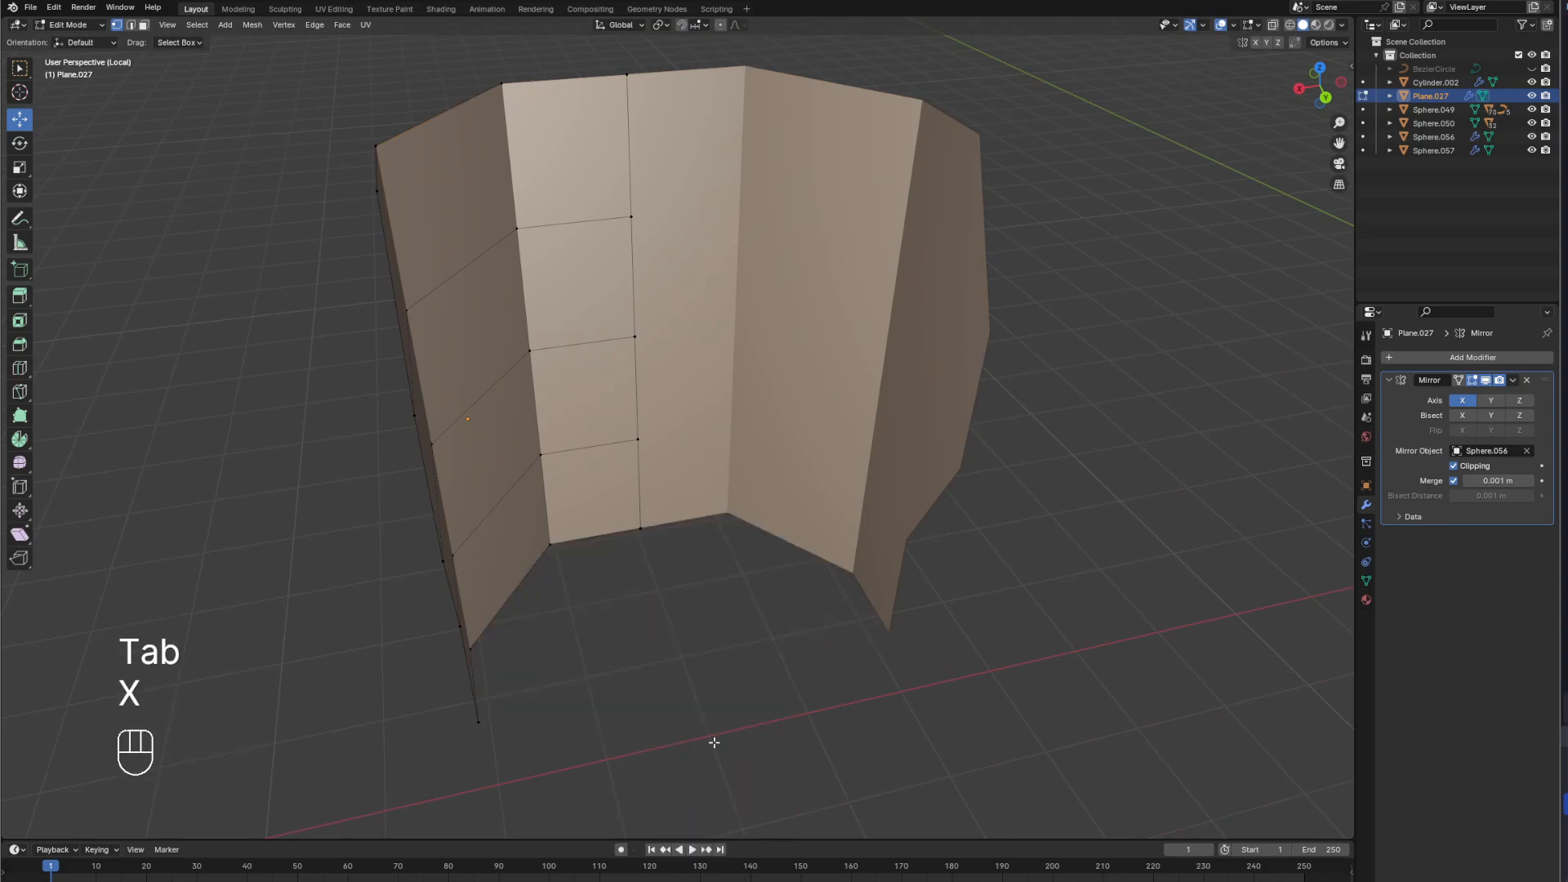
pyautogui.press('Tab')
# Leave local view, select the separate leg with all its armor pieces, and isolate them together.
pyautogui.click(703, 646)
pyautogui.moveTo(702, 646); pyautogui.dragTo(820, 566, button='middle')
pyautogui.press('/')
pyautogui.click(572, 558)
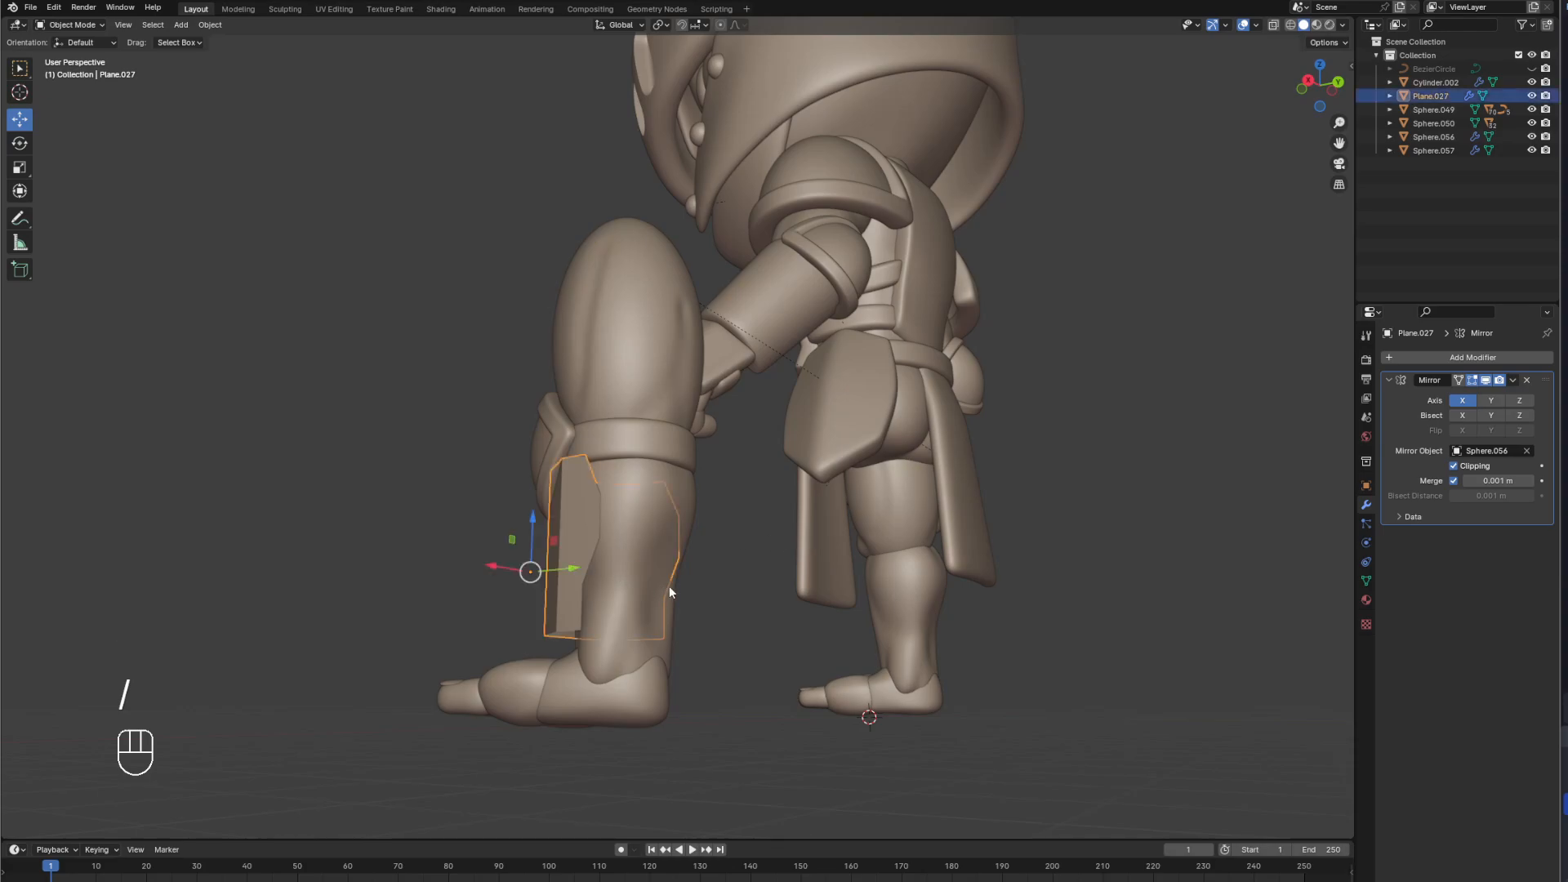
pyautogui.press('KP_1')
pyautogui.moveTo(801, 330); pyautogui.dragTo(1055, 763)
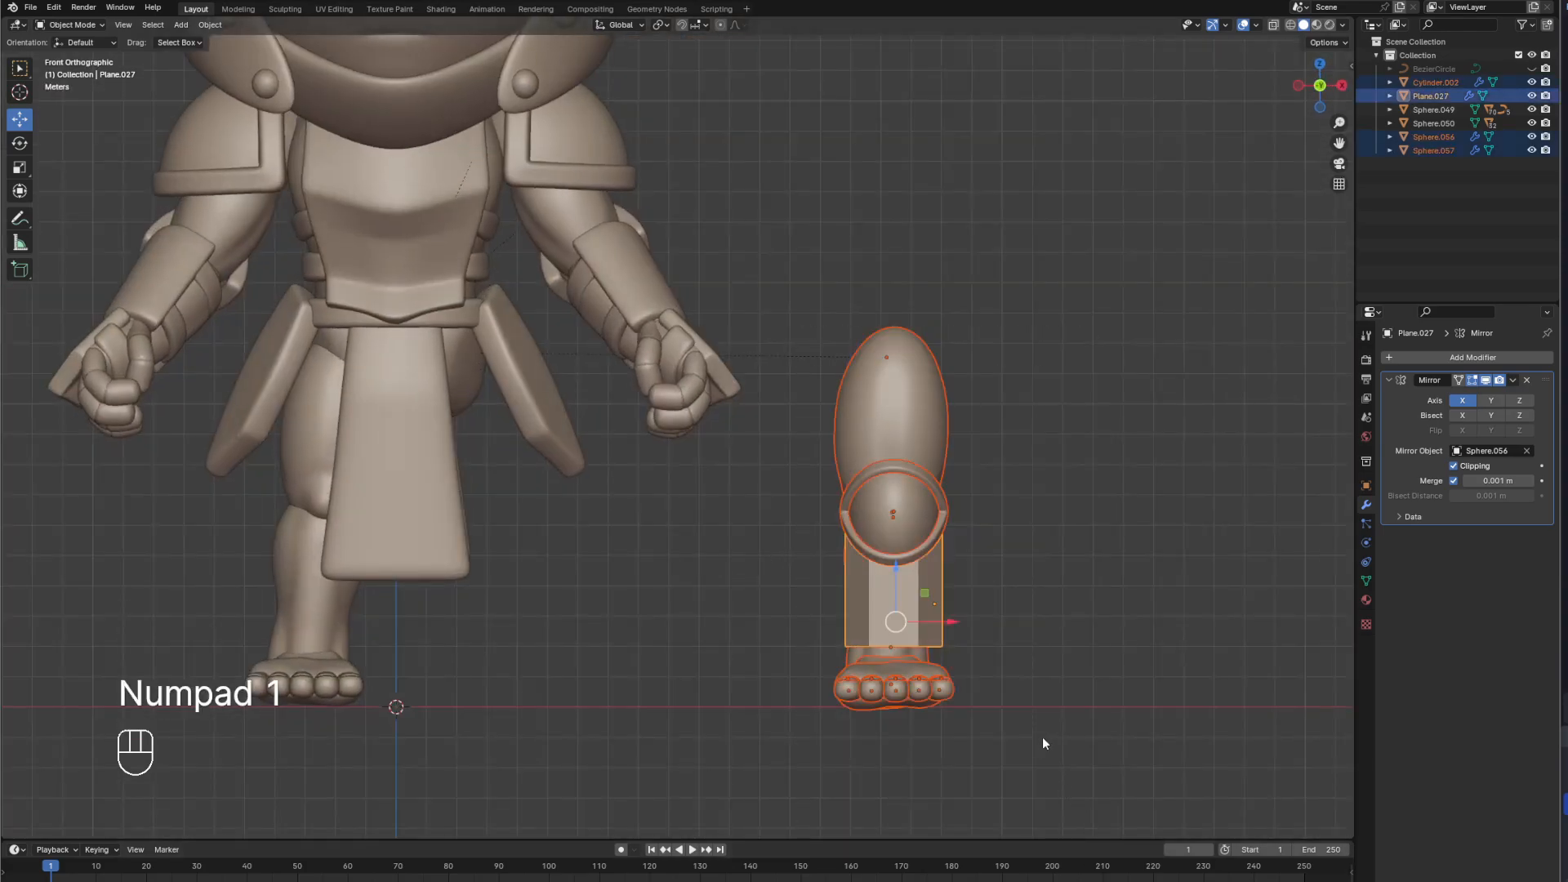
pyautogui.press('/')
# Open the shin plate for editing in front view with X-ray turned on so its hidden vertices can be selected.
pyautogui.moveTo(972, 576); pyautogui.dragTo(846, 573, button='middle')
pyautogui.click(743, 557)
pyautogui.scroll(5, 814, 560)
pyautogui.press('KP_1')
pyautogui.scroll(1, 831, 564)
pyautogui.press('Tab')
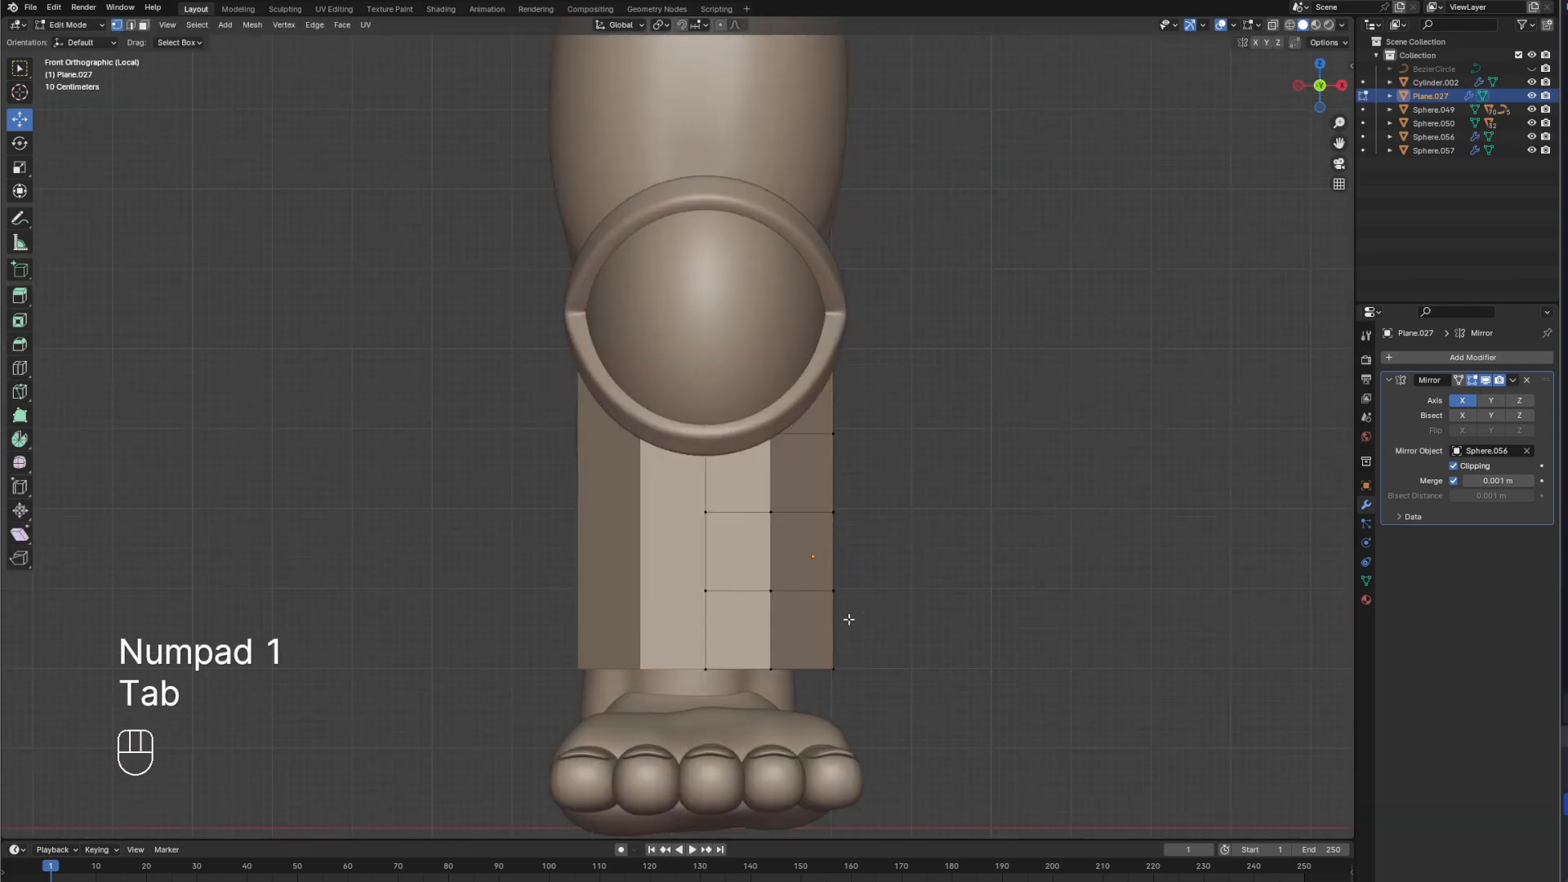
pyautogui.moveTo(626, 631); pyautogui.dragTo(876, 691)
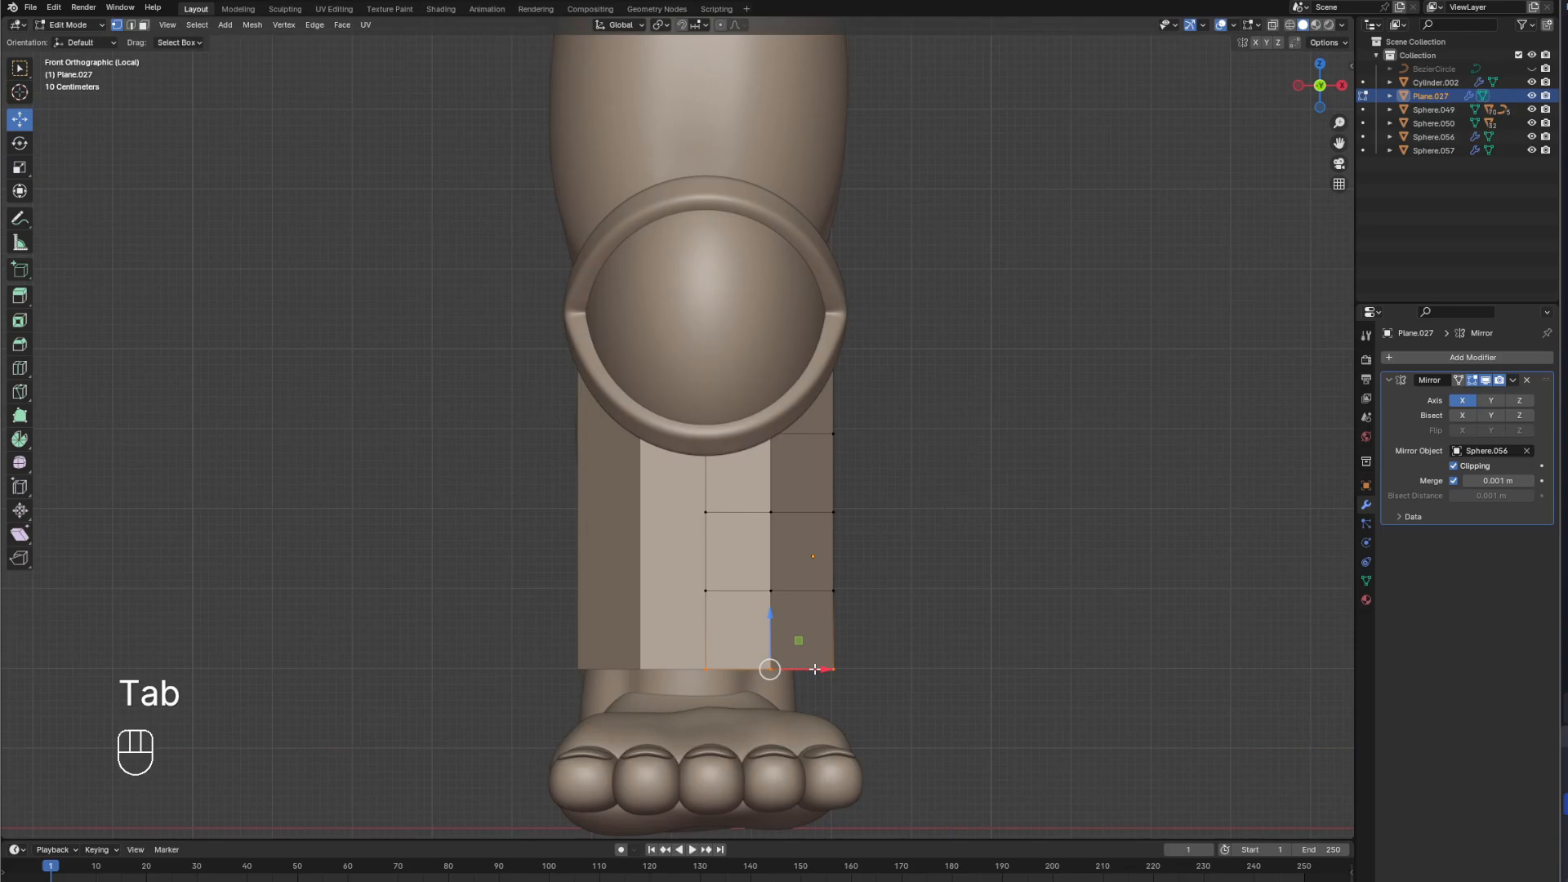
pyautogui.click(1273, 25)
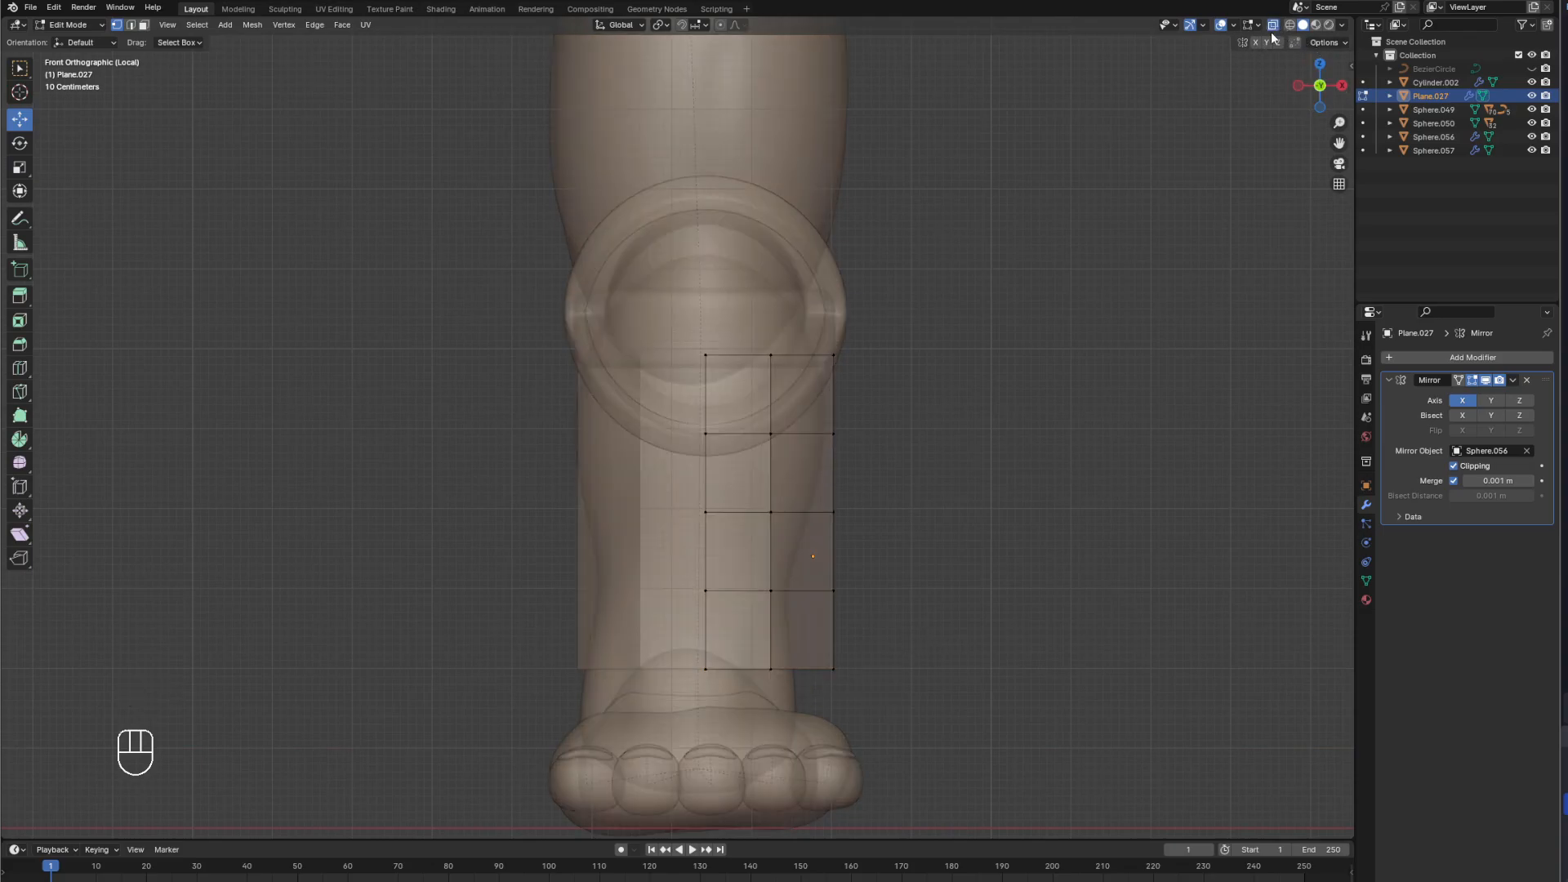
pyautogui.moveTo(926, 699); pyautogui.dragTo(794, 679, button='middle')
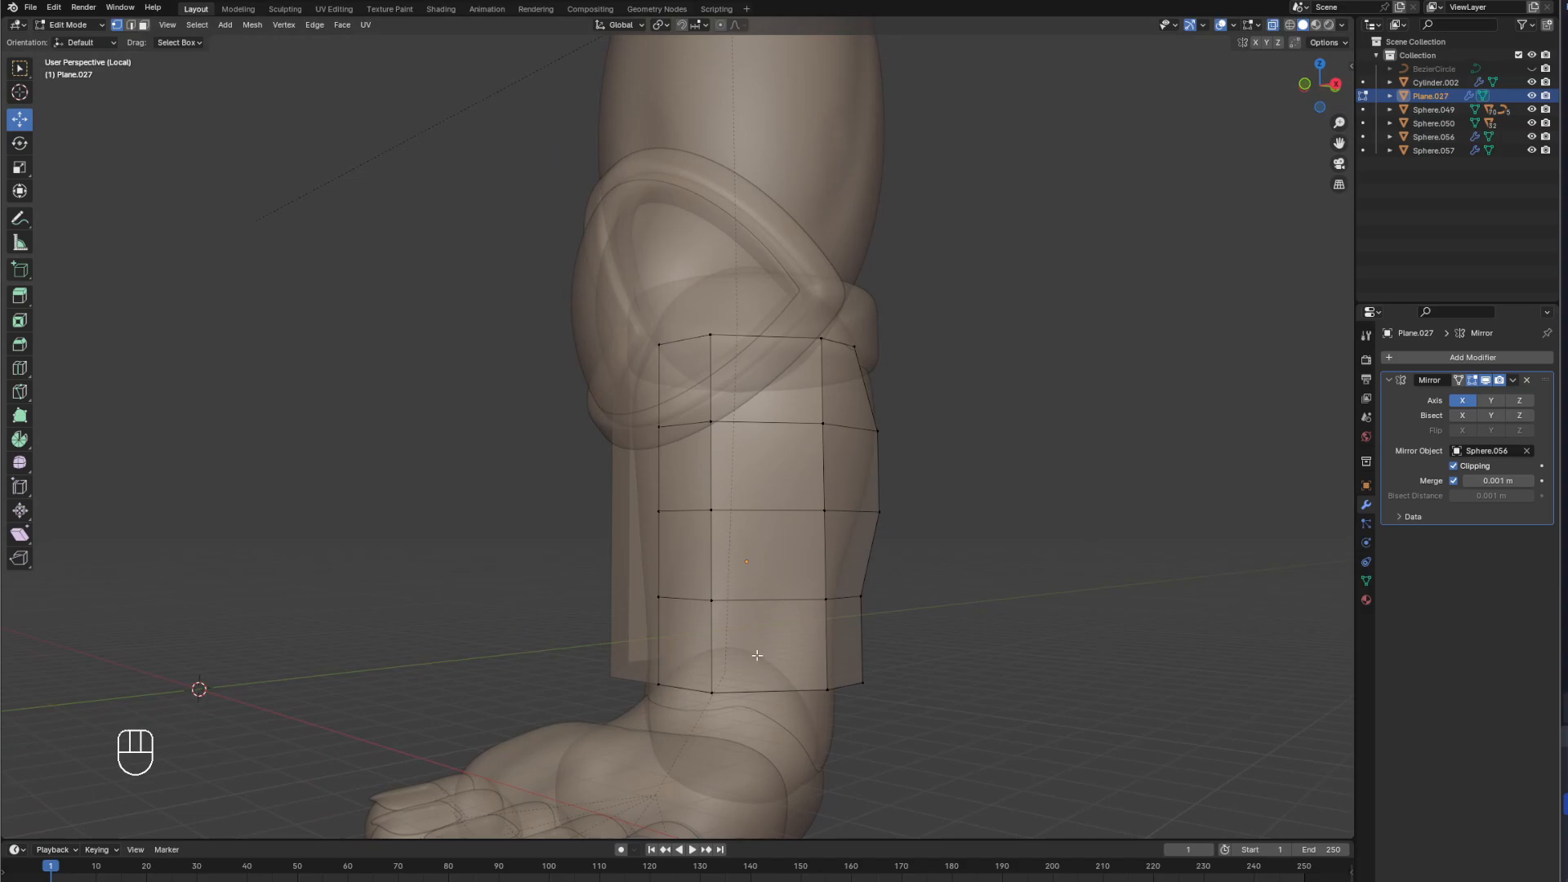
# Move the plate's bottom vertex row and the row above it inward along X to narrow the plate around the ankle.
pyautogui.press('KP_1')
pyautogui.moveTo(867, 635); pyautogui.dragTo(688, 718)
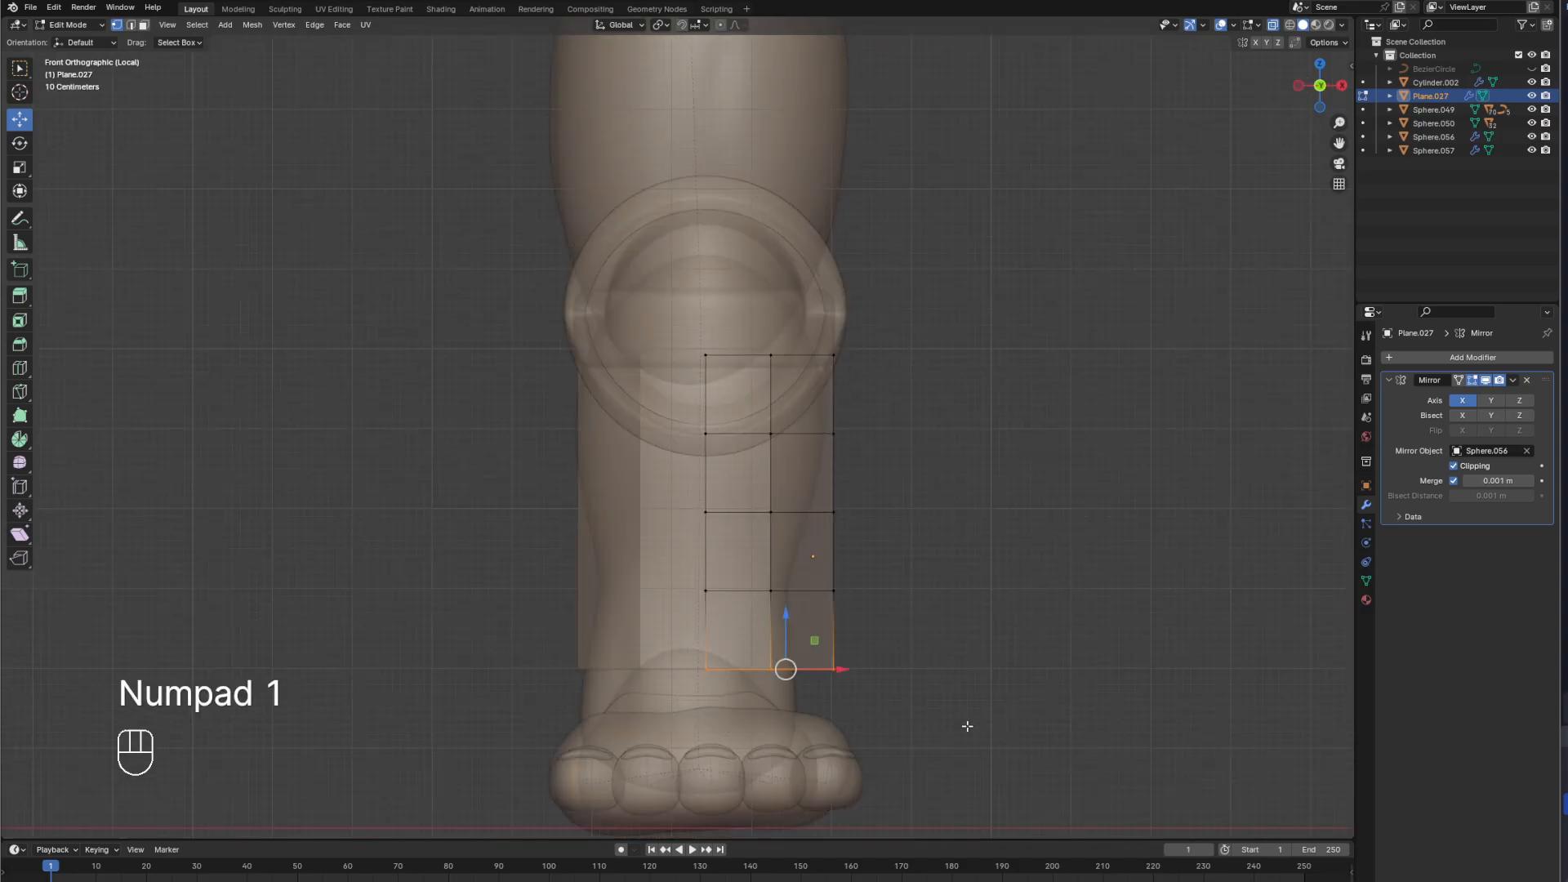
pyautogui.moveTo(849, 670); pyautogui.dragTo(824, 669)
pyautogui.moveTo(658, 560); pyautogui.dragTo(817, 585)
pyautogui.moveTo(688, 655); pyautogui.dragTo(849, 674)
pyautogui.moveTo(757, 558); pyautogui.dragTo(847, 618)
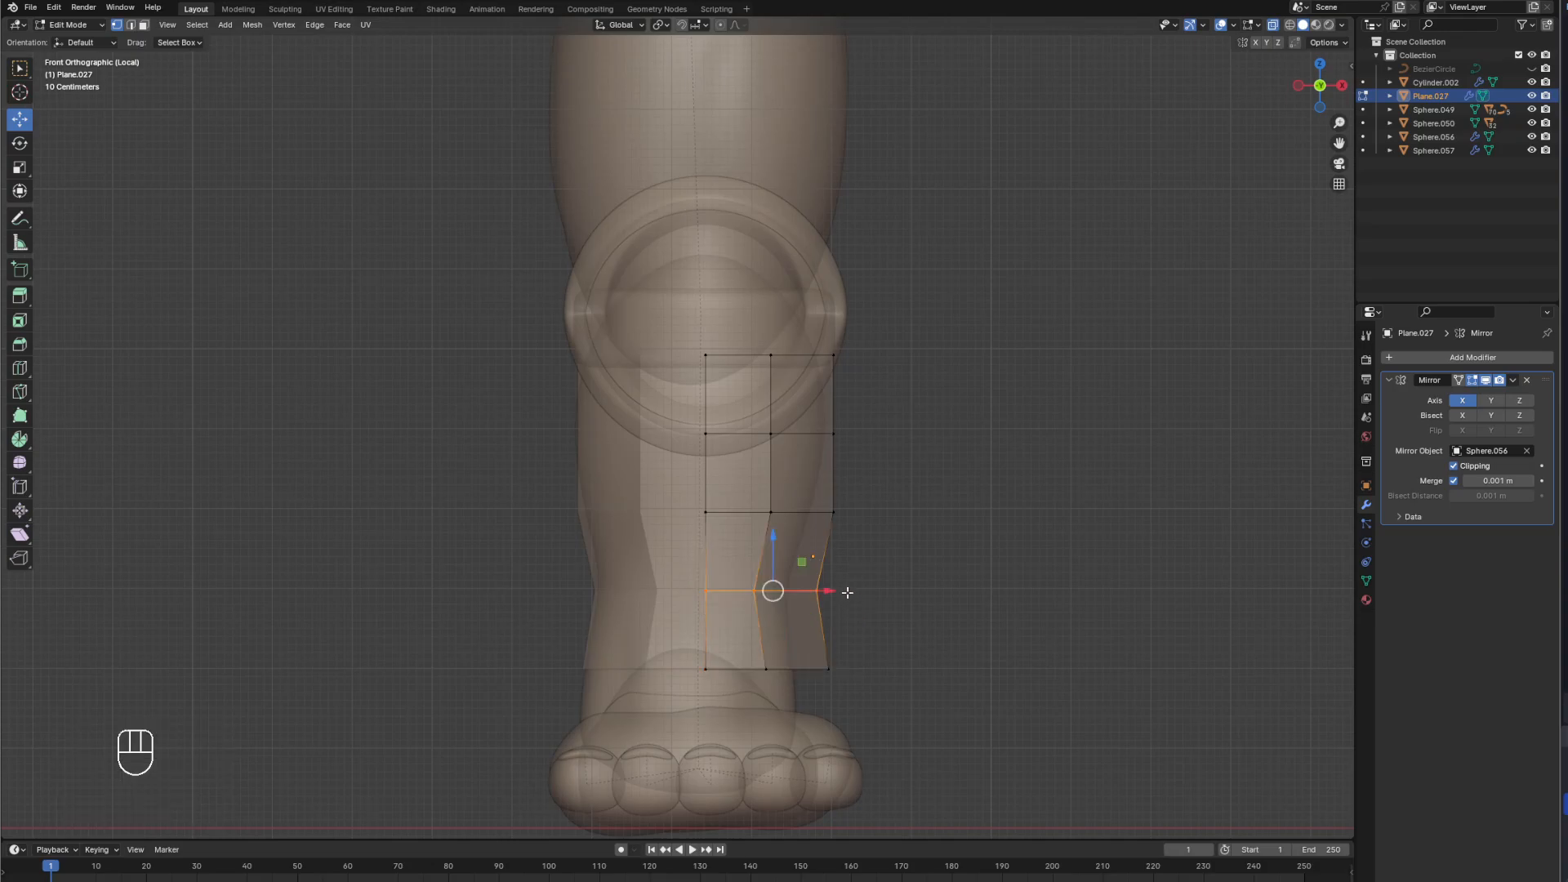
# Leave Edit Mode and rotate the lower leg with its foot about -2° in front view so it lines up with the plate.
pyautogui.press('Tab')
pyautogui.click(758, 680)
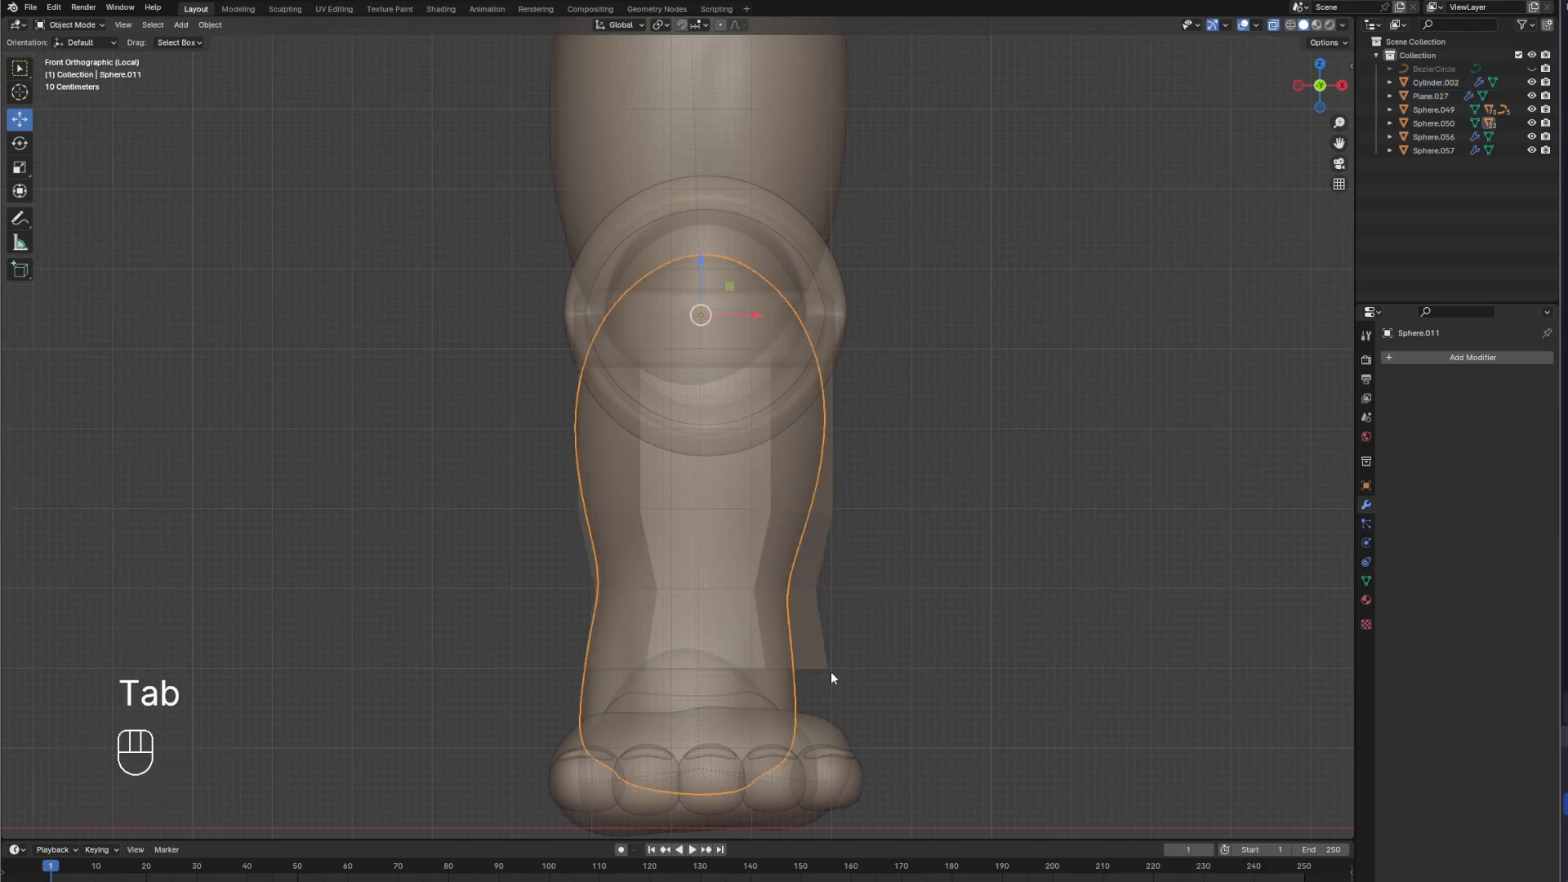
pyautogui.press('r')
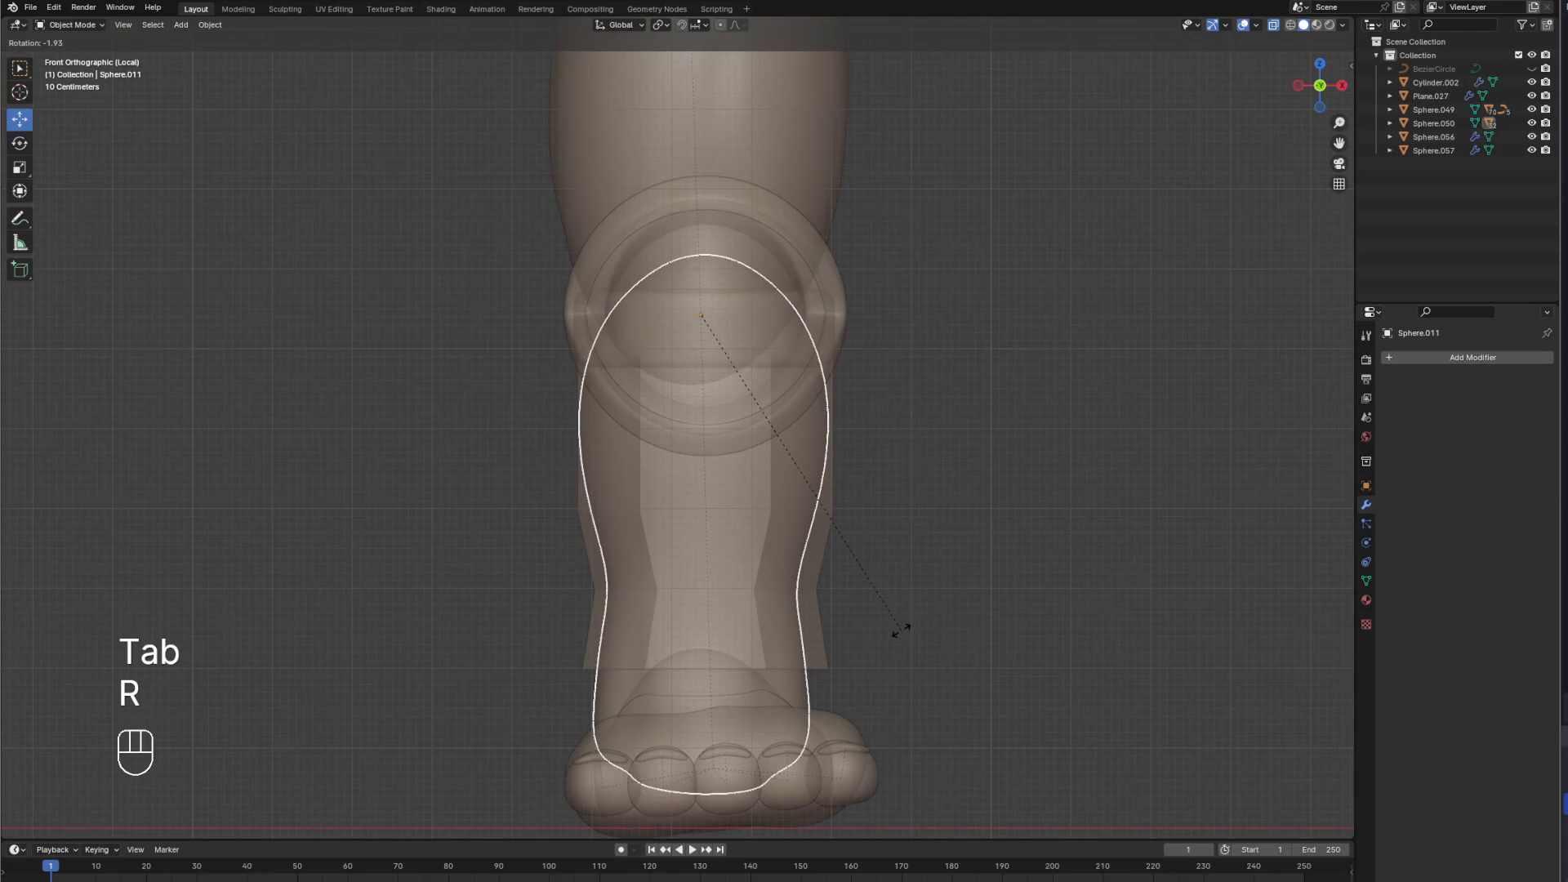
pyautogui.click(893, 630)
# Edit the plate again, moving its middle vertex row slightly inward and the row above outward about 0.05 m along X.
pyautogui.click(819, 609)
pyautogui.press('Tab')
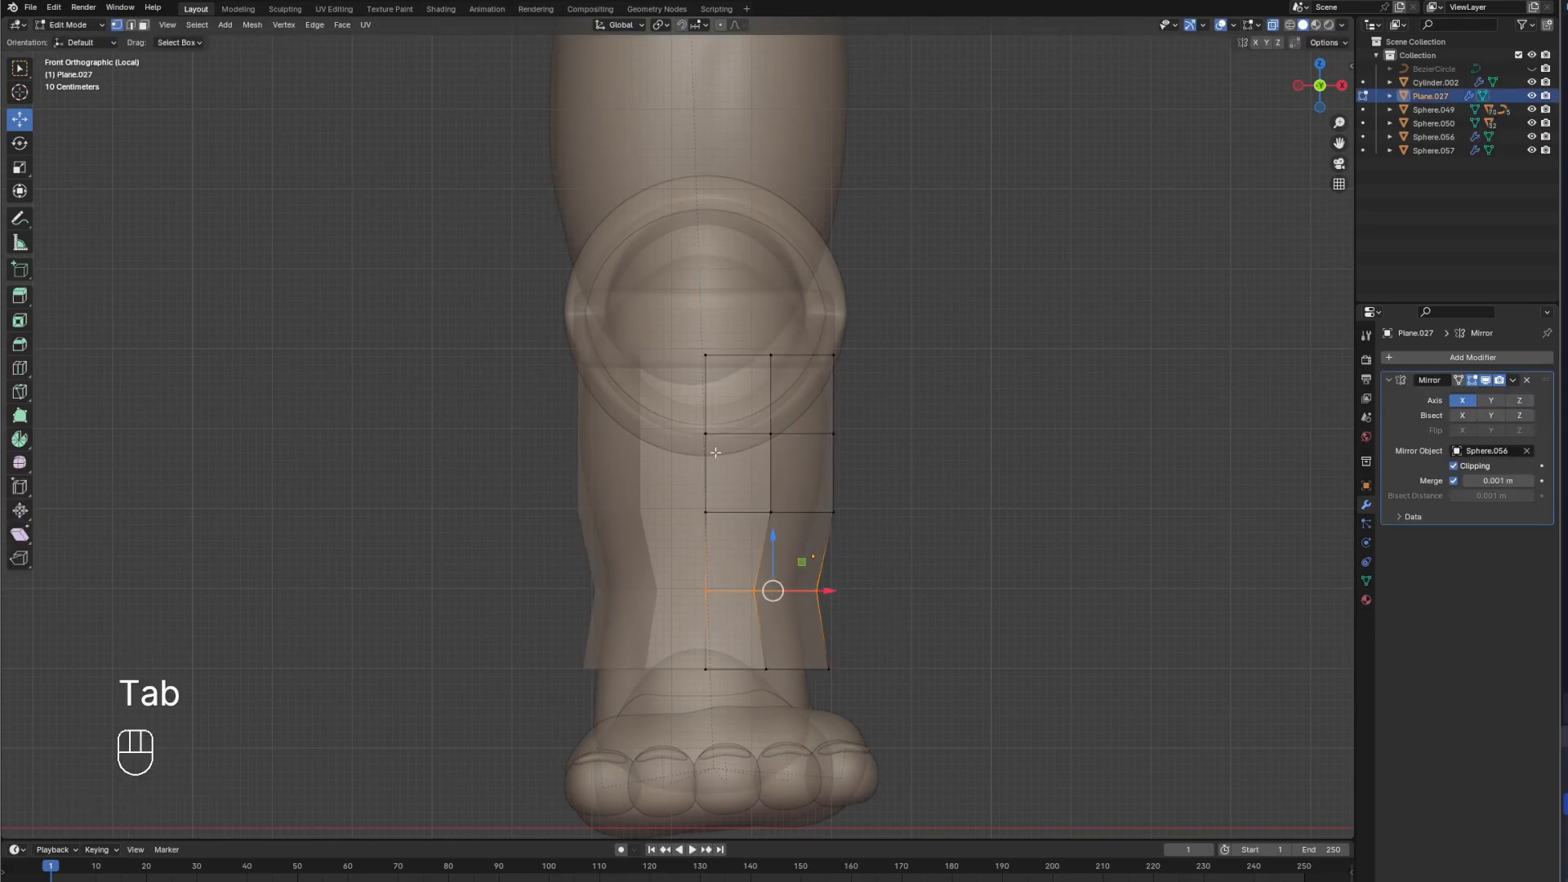
pyautogui.moveTo(703, 480); pyautogui.dragTo(833, 511)
pyautogui.moveTo(658, 407); pyautogui.dragTo(854, 434)
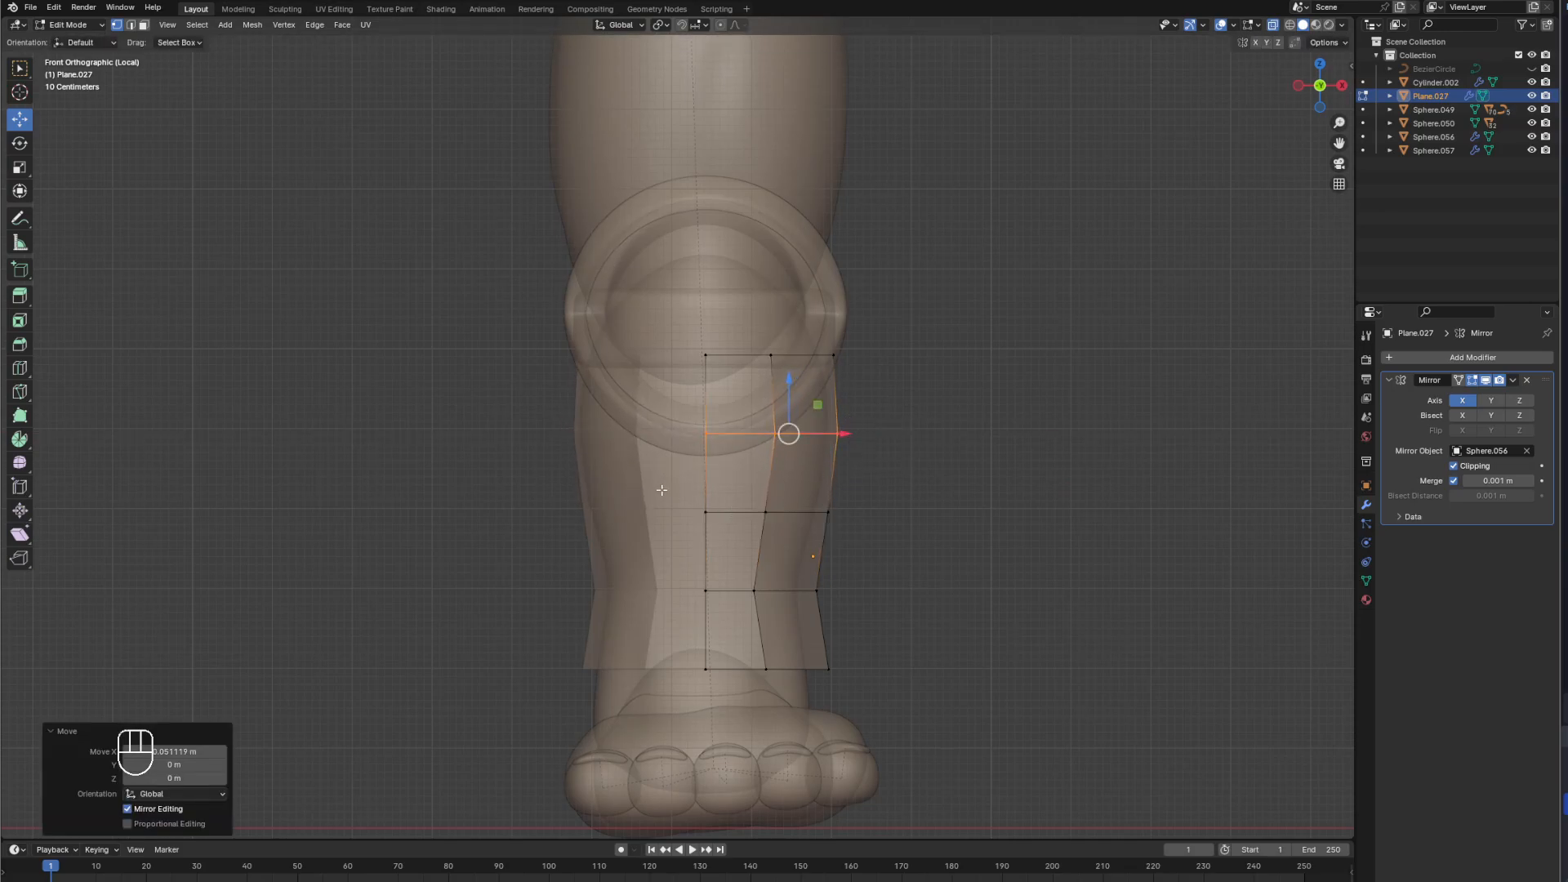
pyautogui.moveTo(659, 487); pyautogui.dragTo(848, 513)
pyautogui.moveTo(667, 643); pyautogui.dragTo(901, 698)
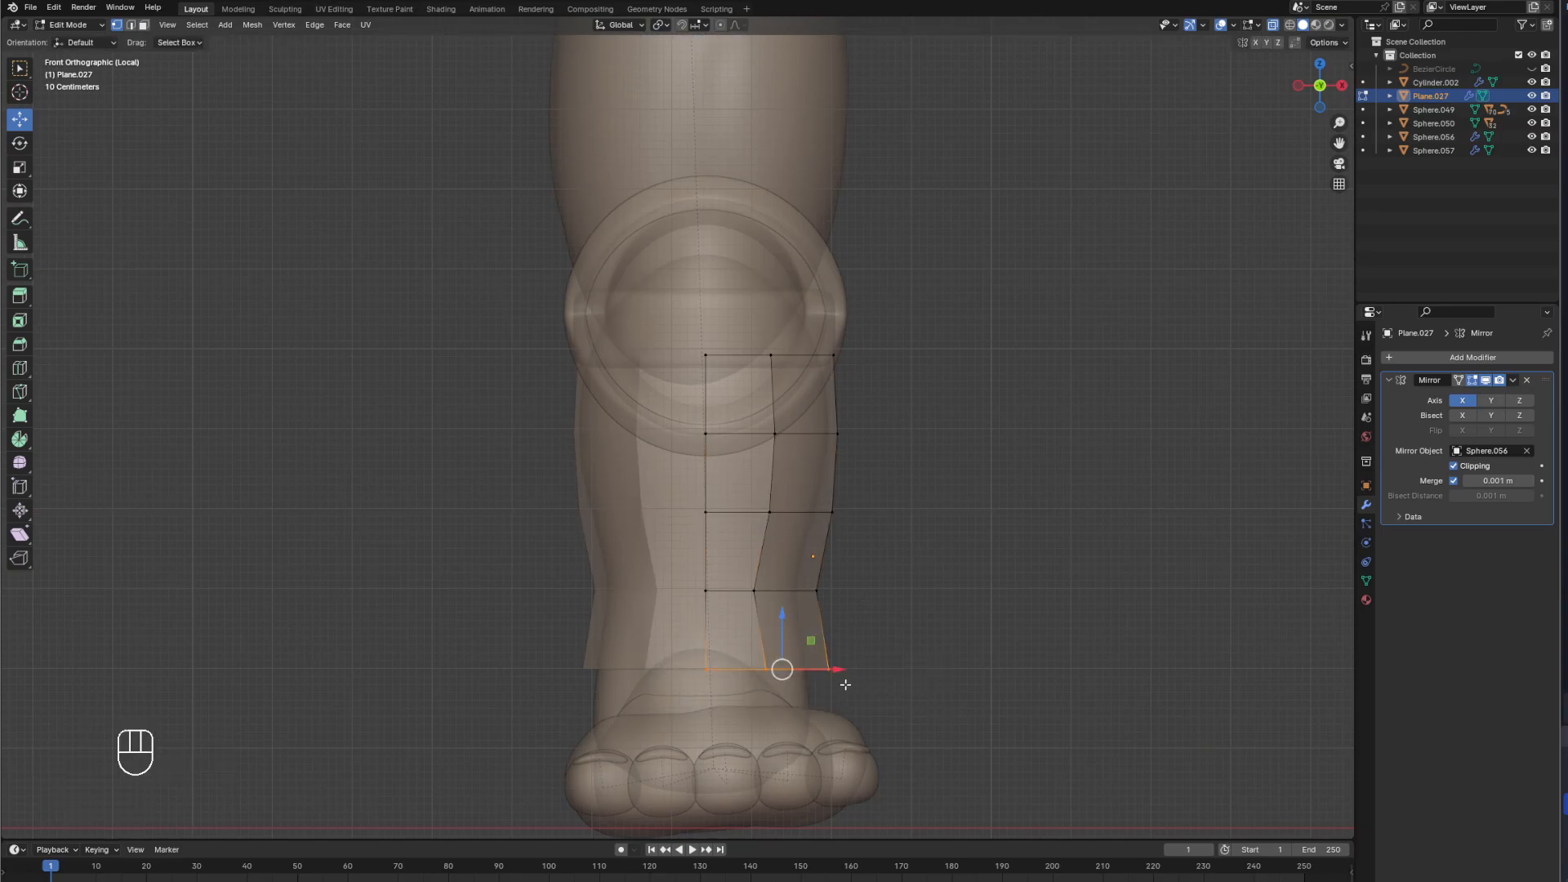
pyautogui.click(1001, 682)
# Turn X-ray off and slide the bottom and middle vertices of the plate's front ridge toward the centre line.
pyautogui.moveTo(1001, 679); pyautogui.dragTo(826, 525, button='middle')
pyautogui.click(1273, 24)
pyautogui.click(762, 528)
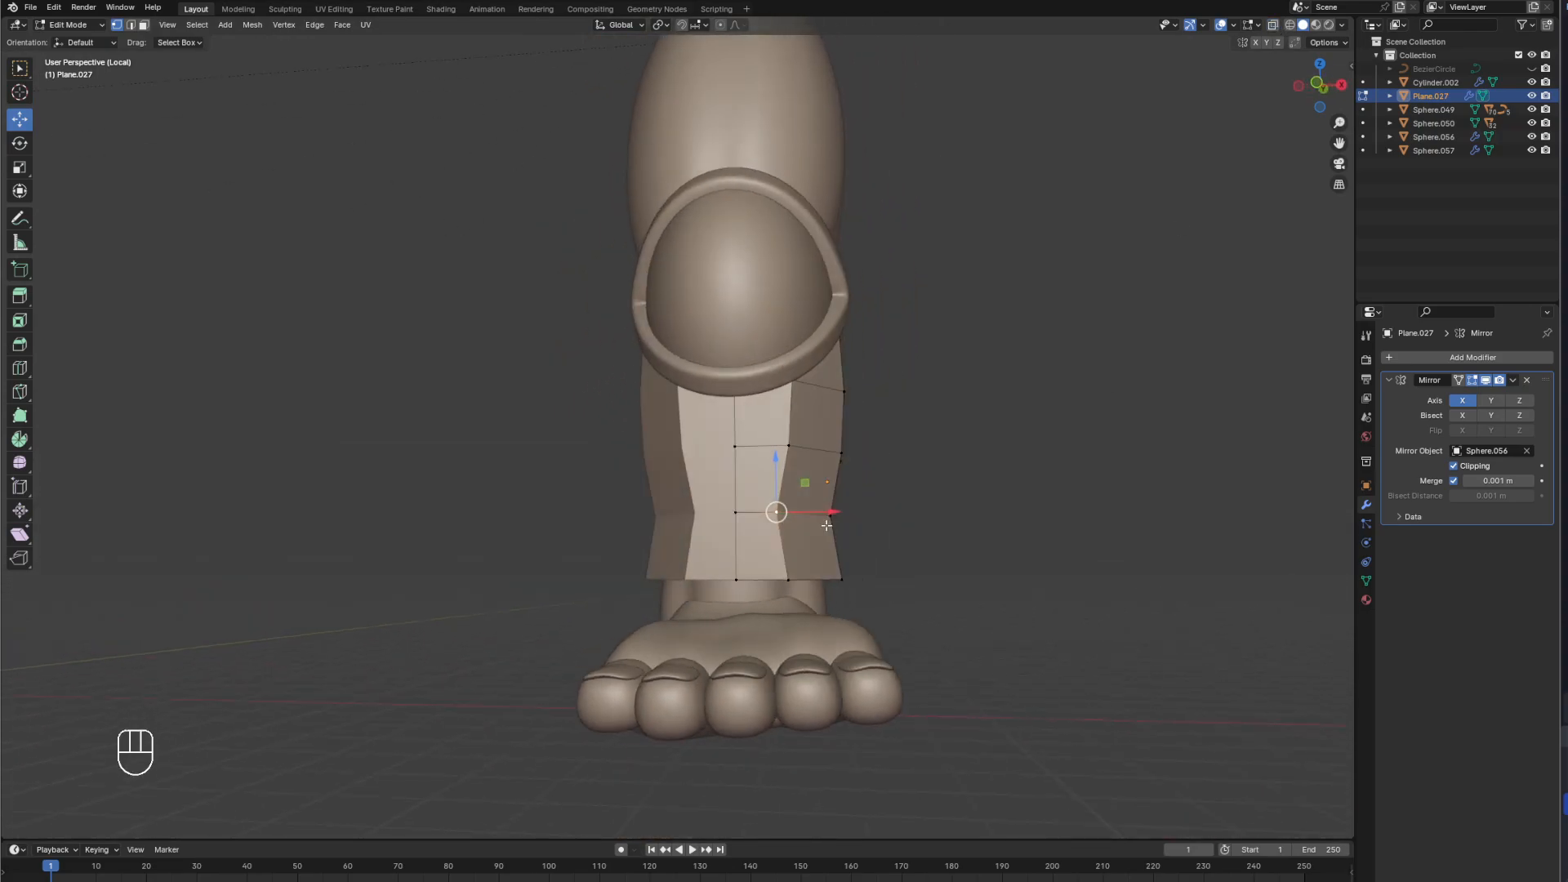
pyautogui.press('g')
pyautogui.click(818, 566)
pyautogui.click(788, 445)
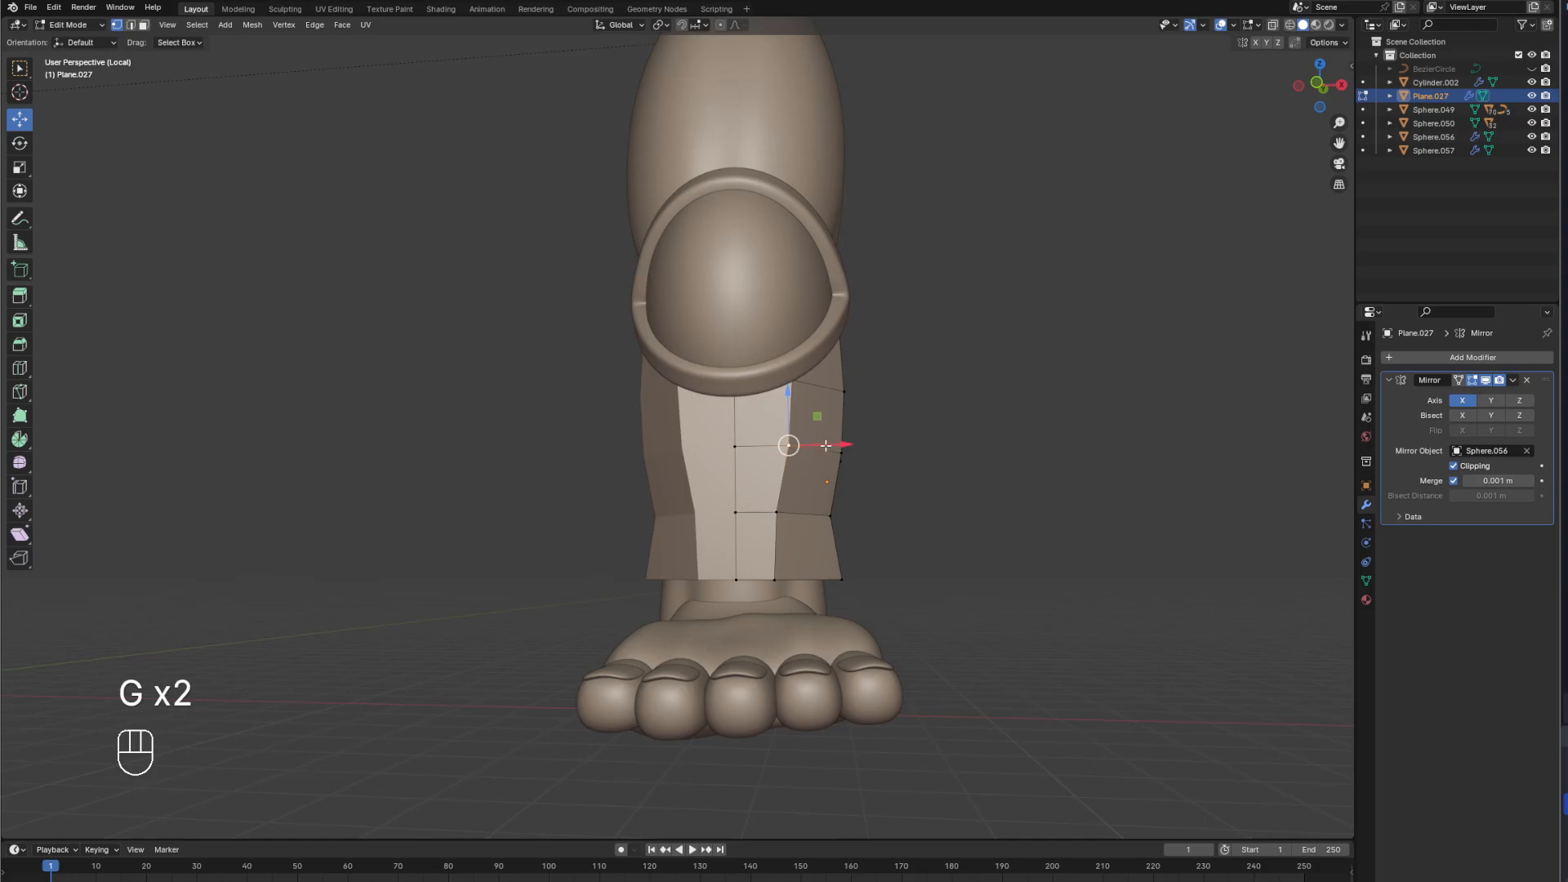
pyautogui.press('g')
pyautogui.press('g')
pyautogui.click(833, 443)
# Slide the front ridge's upper vertex by about 0.2 and the two vertices below it slightly toward the centre to straighten the ridge.
pyautogui.click(799, 376)
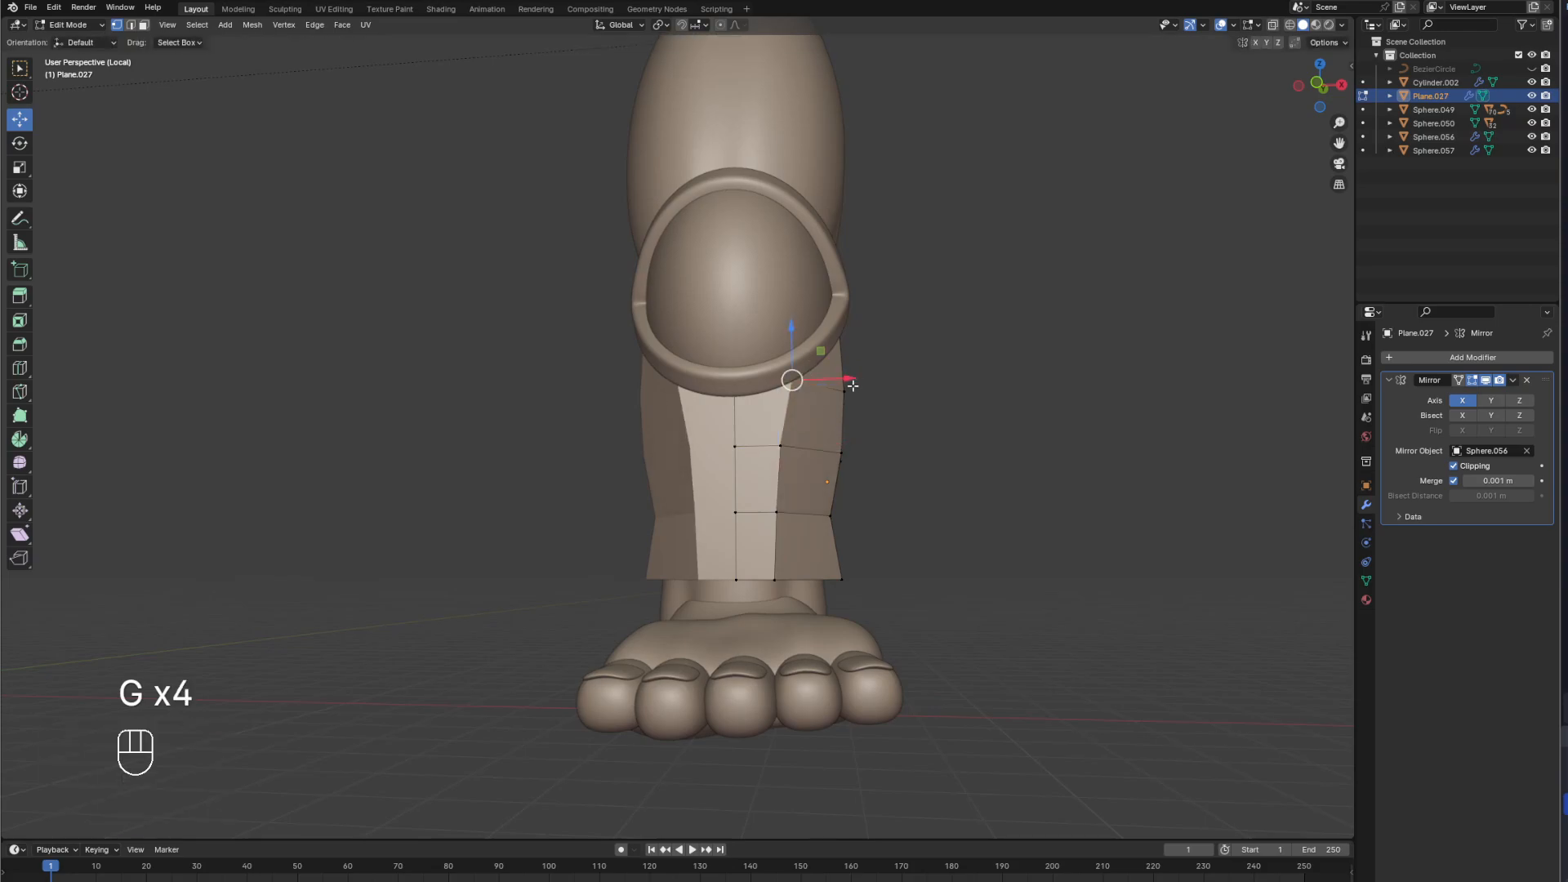
pyautogui.press('g')
pyautogui.press('g')
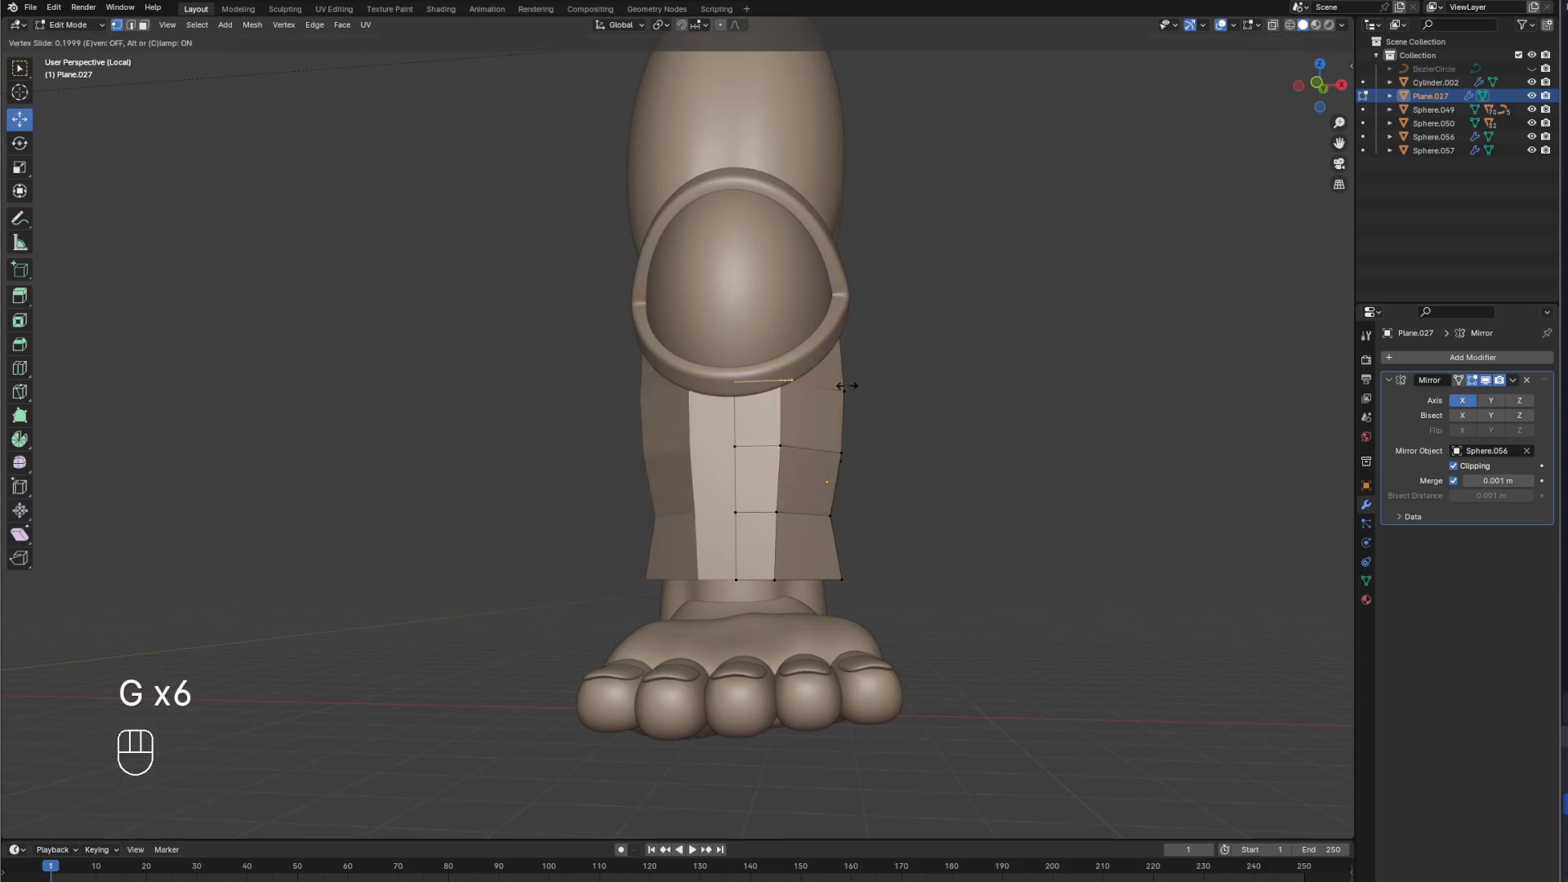
pyautogui.click(846, 385)
pyautogui.click(776, 446)
pyautogui.press('g')
pyautogui.press('g')
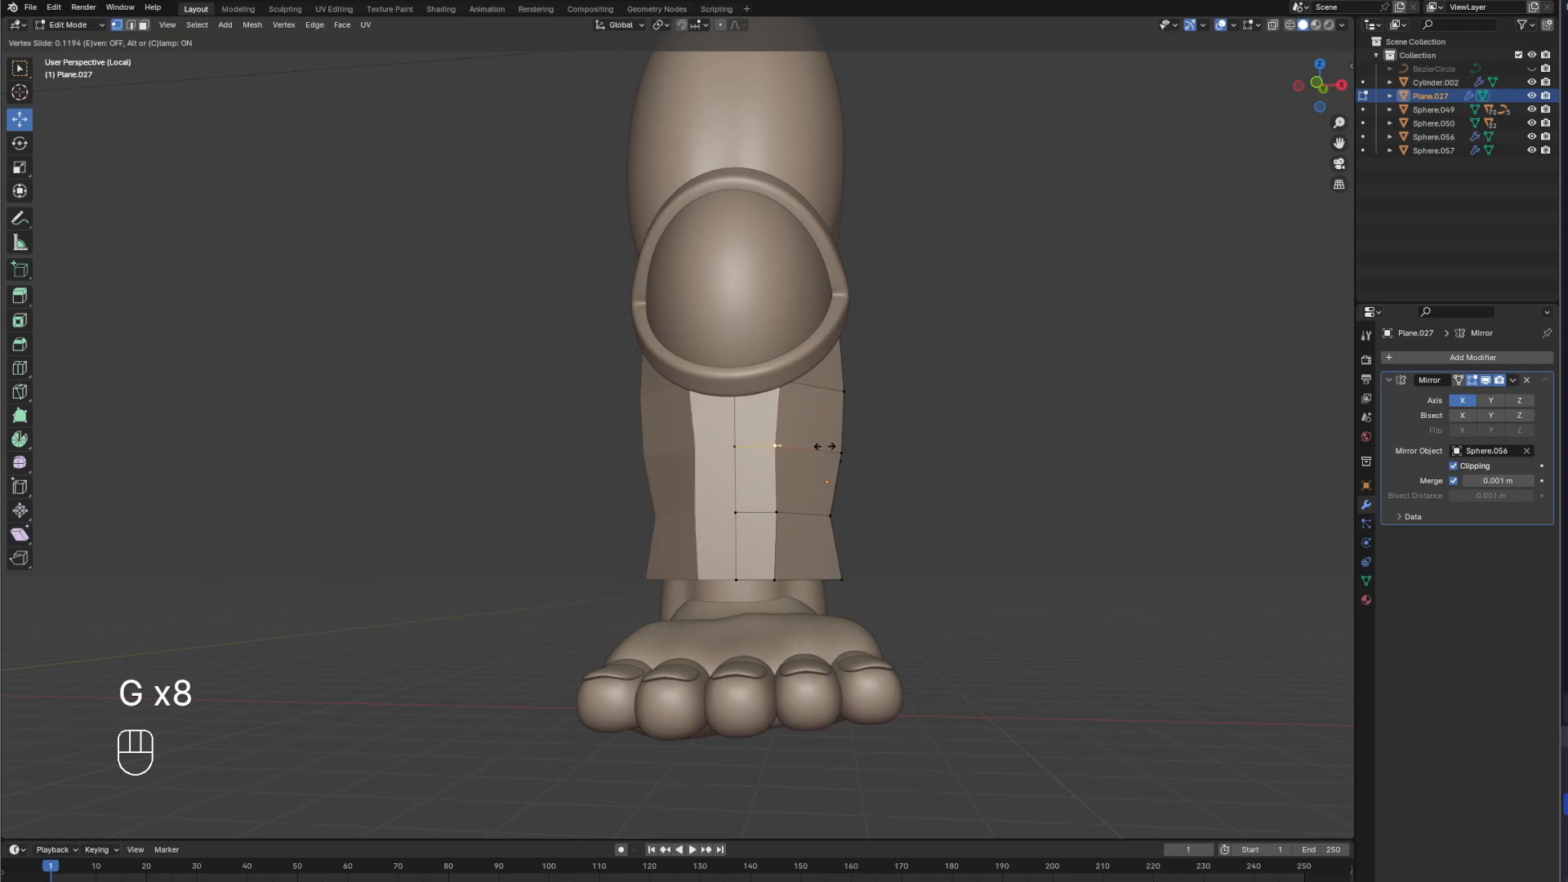
pyautogui.click(824, 446)
pyautogui.click(772, 512)
pyautogui.press('g')
pyautogui.press('g')
pyautogui.click(819, 521)
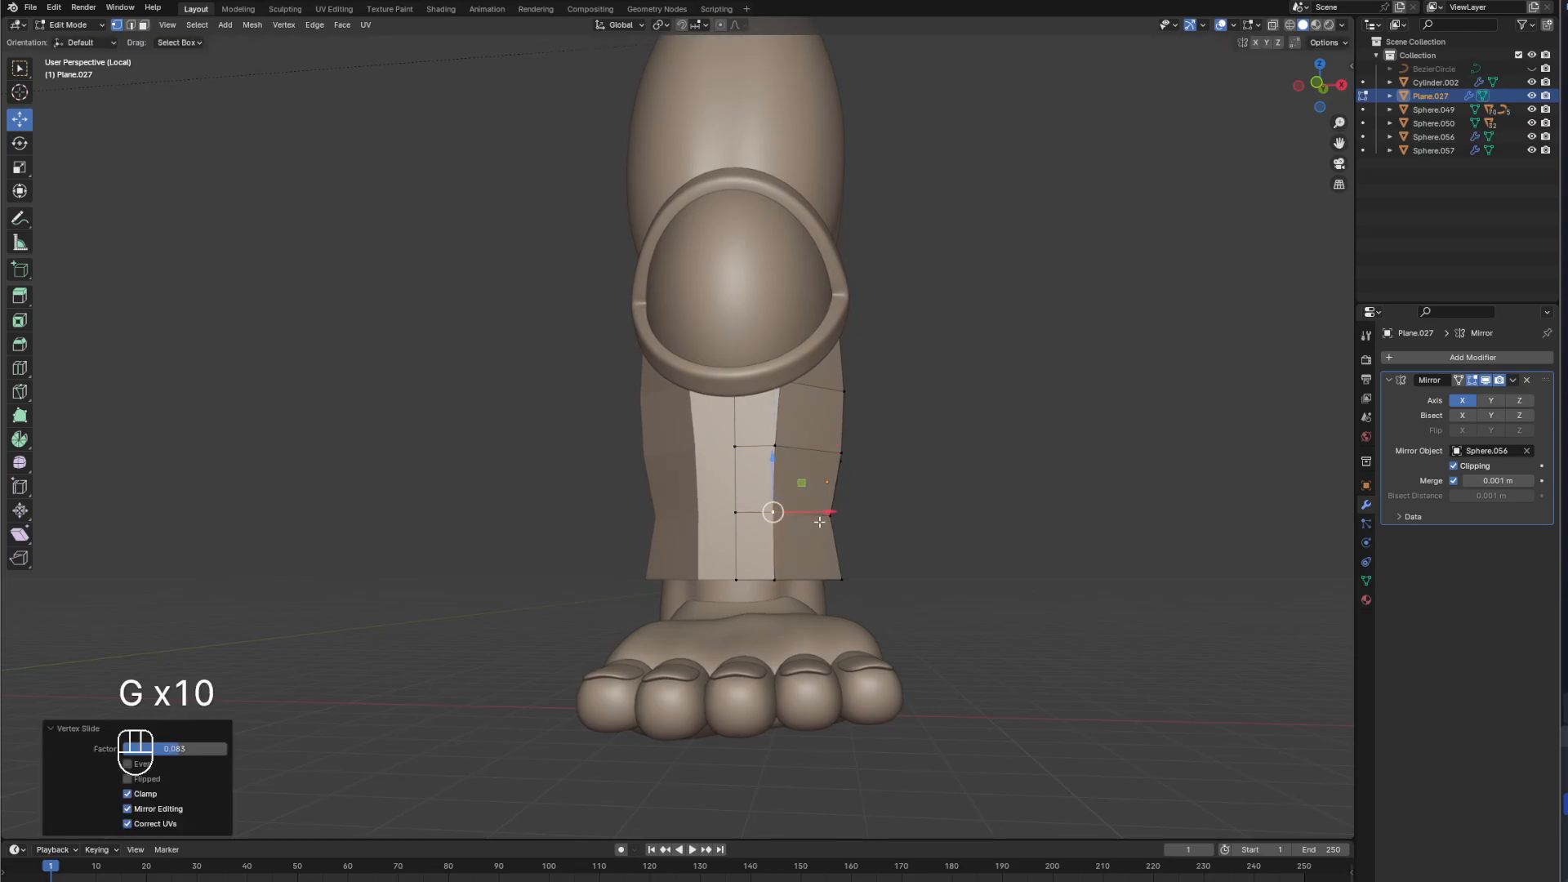
# In side view, lower the plate's middle and rear bottom vertices, and raise the rear one back about 0.38 m along Z.
pyautogui.press('Tab')
pyautogui.moveTo(991, 536); pyautogui.dragTo(958, 571, button='middle')
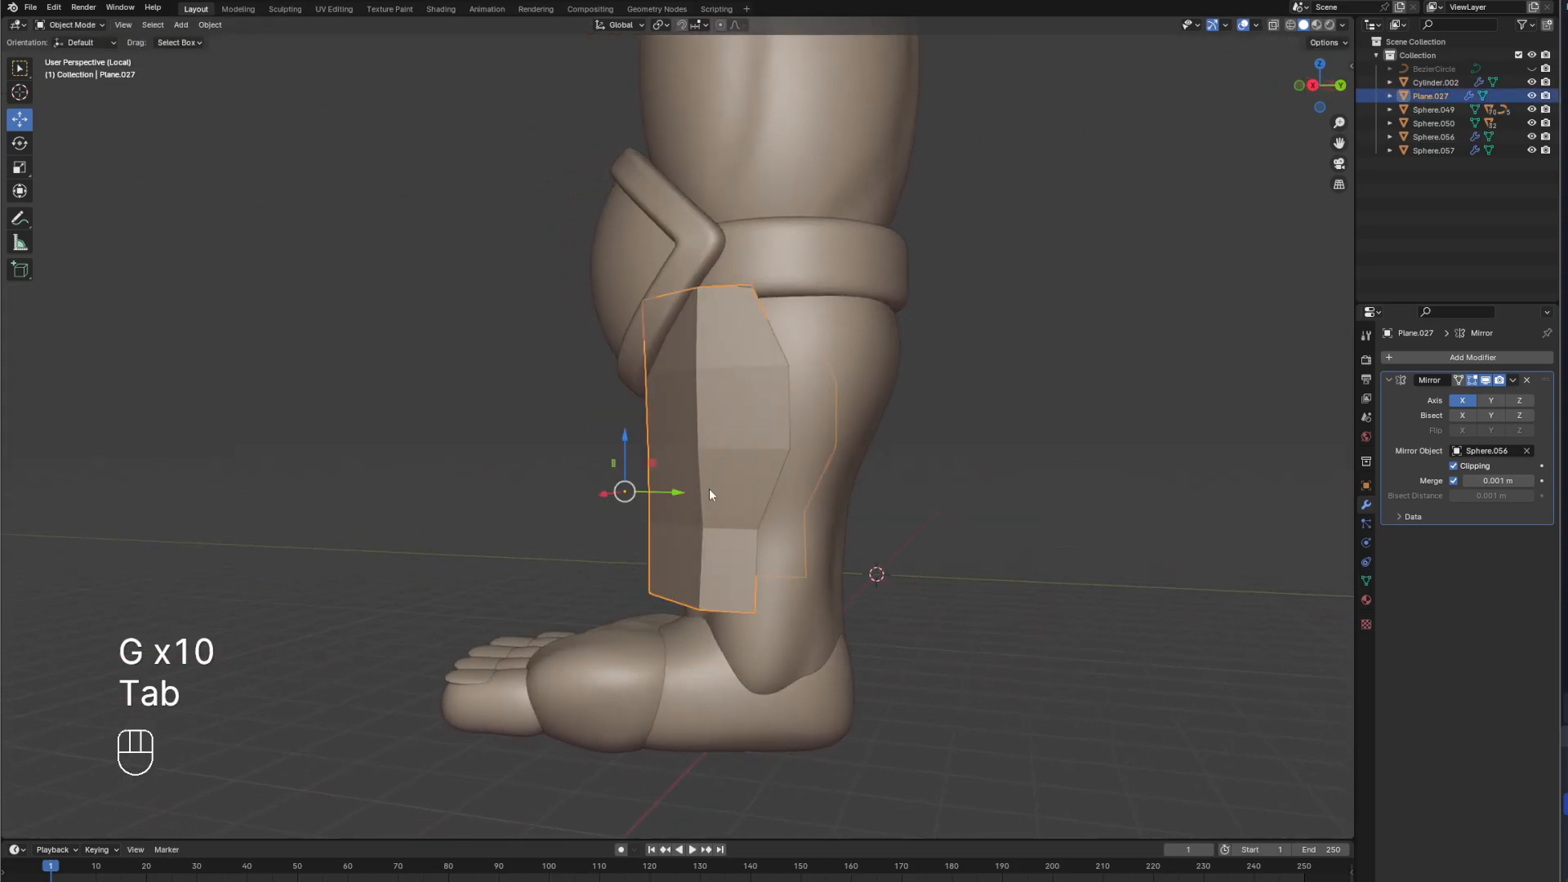
pyautogui.moveTo(710, 490); pyautogui.dragTo(953, 511, button='middle')
pyautogui.press('KP_3')
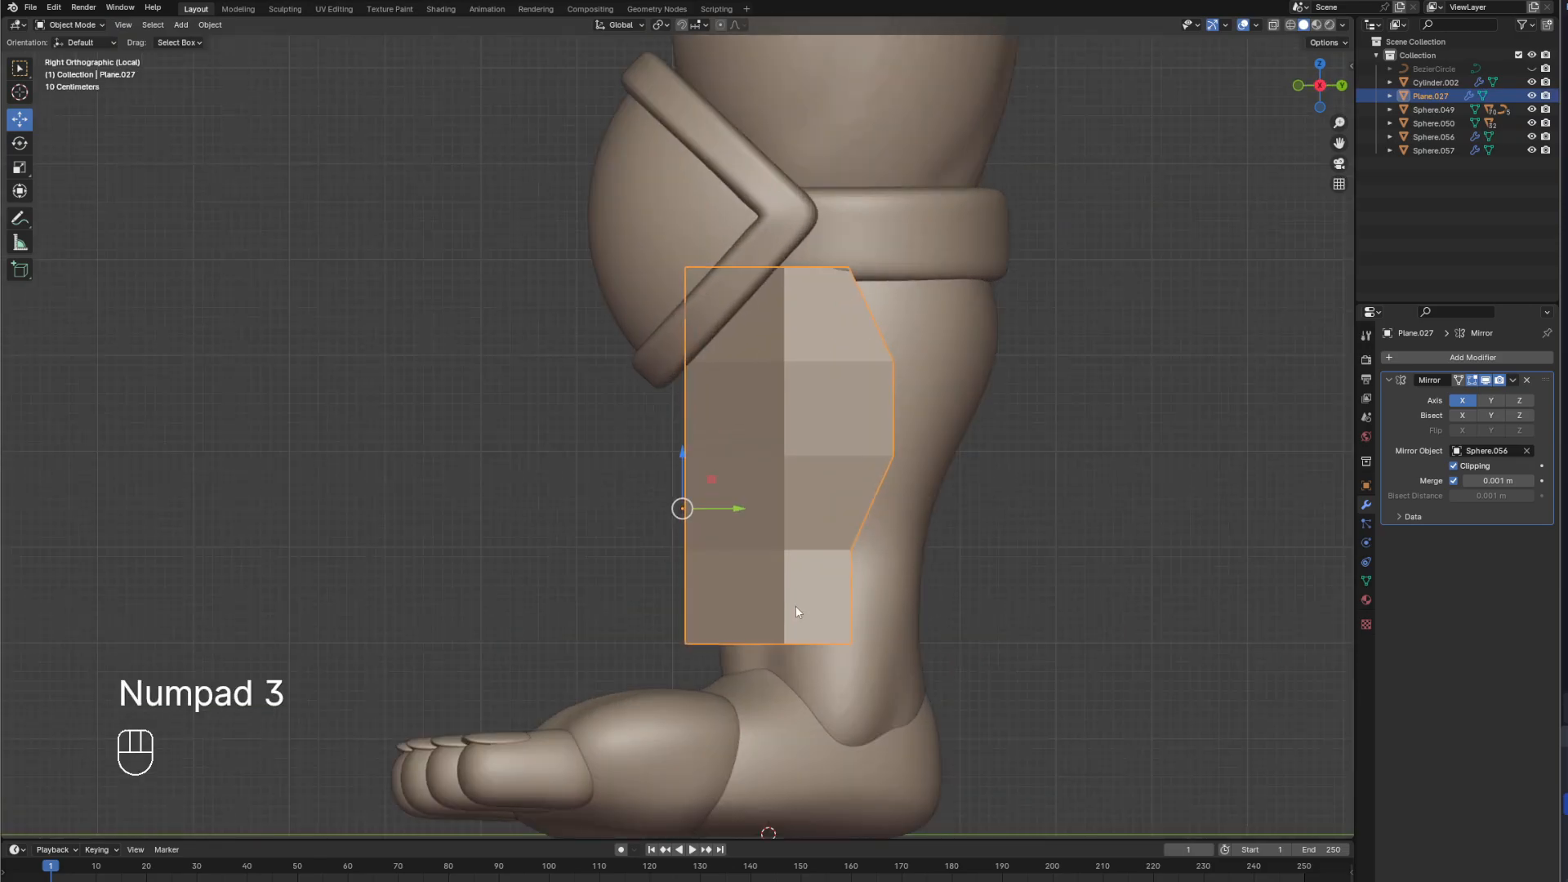
pyautogui.keyDown('shift'); pyautogui.moveTo(825, 636); pyautogui.dragTo(843, 556, button='middle'); pyautogui.keyUp('shift')
pyautogui.press('Tab')
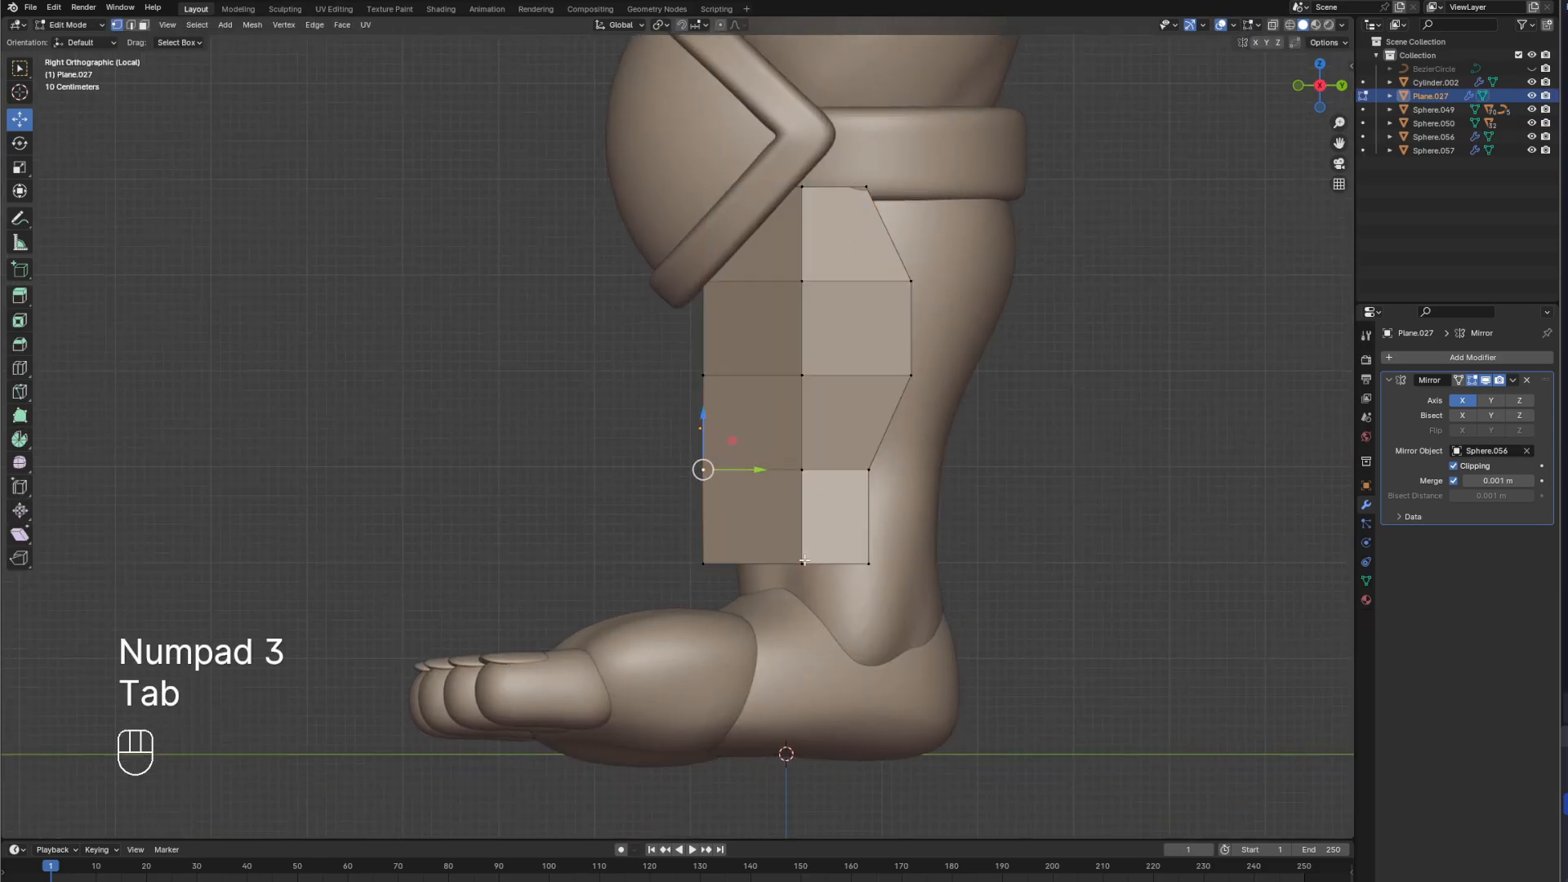
pyautogui.click(807, 557)
pyautogui.keyDown('shift'); pyautogui.click(858, 545); pyautogui.keyUp('shift')
pyautogui.moveTo(836, 512); pyautogui.dragTo(871, 527)
pyautogui.click(869, 602)
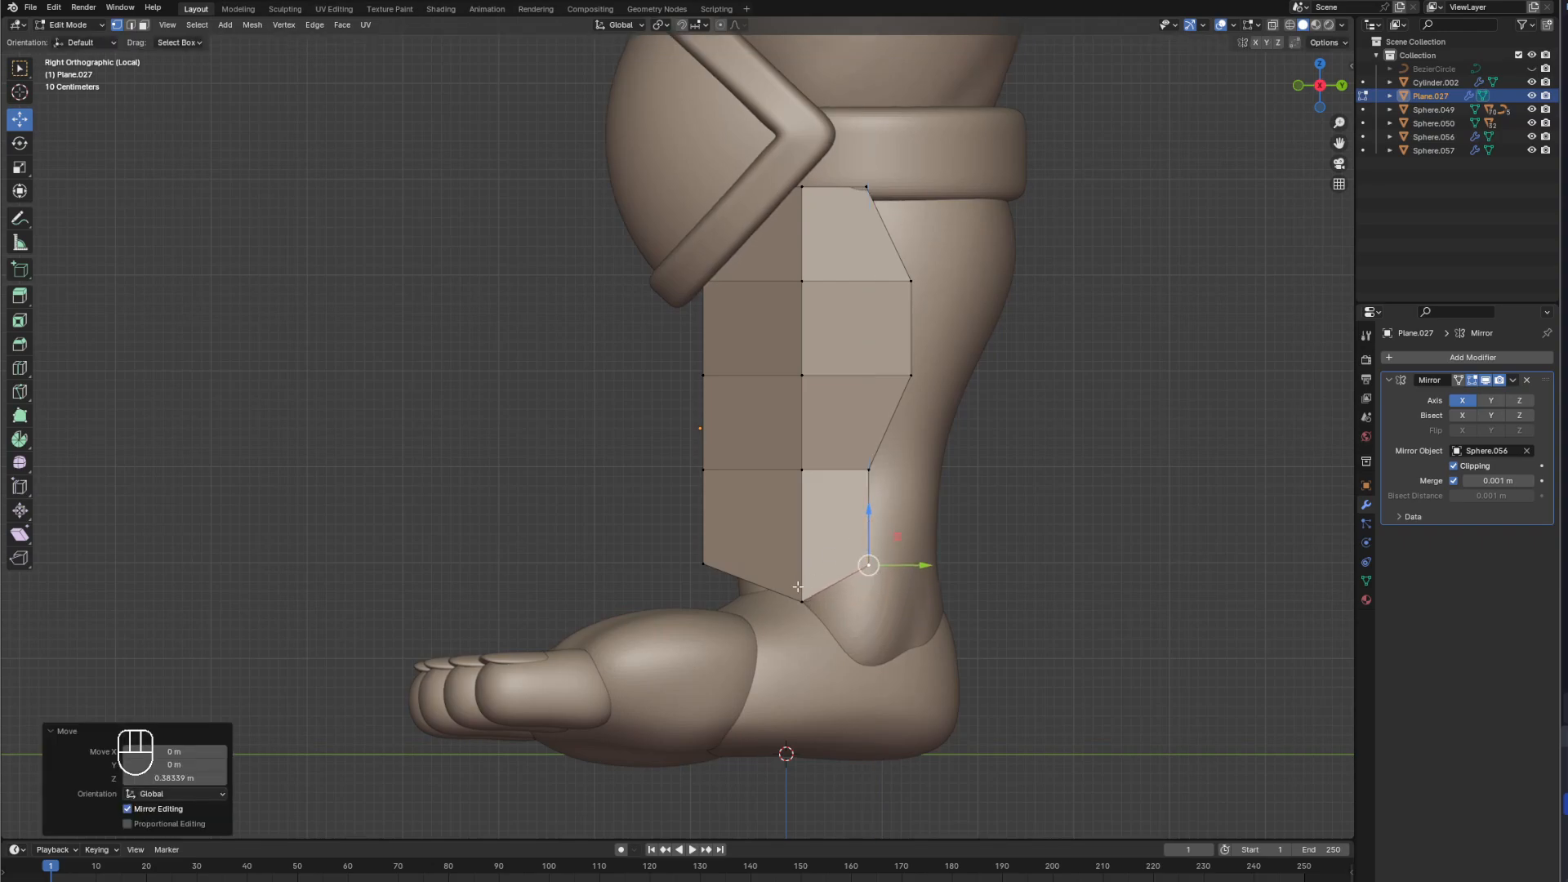
# Move the plate's middle bottom vertex down about 0.13 m to sharpen the point over the ankle, and leave Edit Mode.
pyautogui.click(802, 602)
pyautogui.press('g')
pyautogui.click(952, 642)
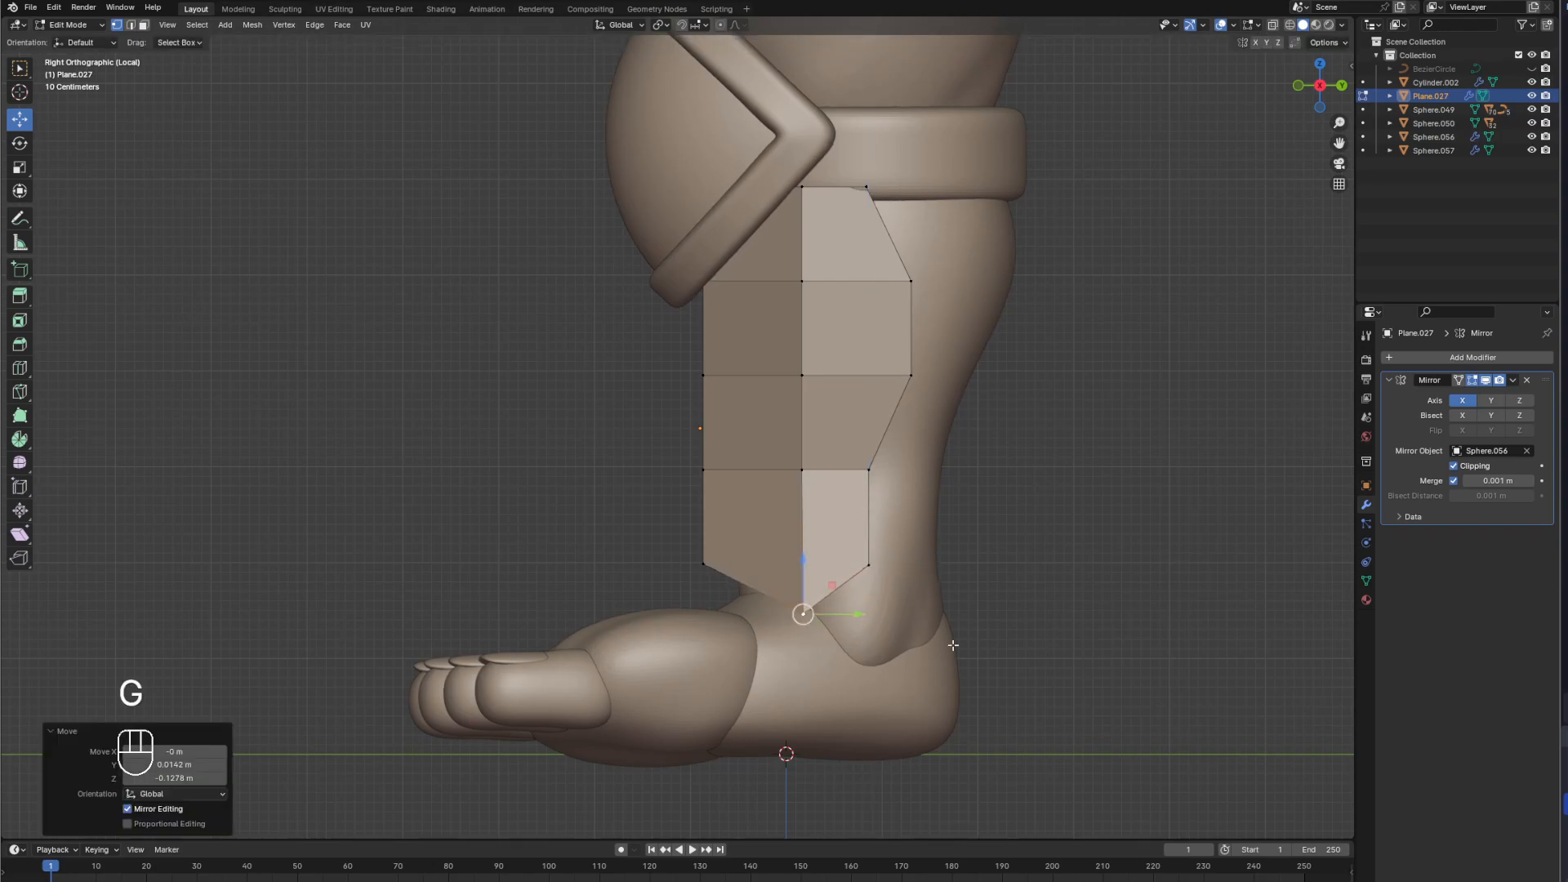
pyautogui.press('Tab')
# Examine the shin plate's fit and silhouette around the lower leg from several angles.
pyautogui.click(1037, 627)
pyautogui.moveTo(936, 578); pyautogui.dragTo(980, 487, button='middle')
pyautogui.click(873, 475)
pyautogui.moveTo(874, 475); pyautogui.dragTo(933, 477, button='middle')
pyautogui.click(1021, 498)
pyautogui.click(841, 469)
pyautogui.click(1004, 480)
pyautogui.click(887, 469)
pyautogui.moveTo(1031, 467)
pyautogui.mouseDown(button='middle')
pyautogui.moveTo(967, 460)
pyautogui.moveTo(1031, 459)
pyautogui.mouseUp(button='middle')
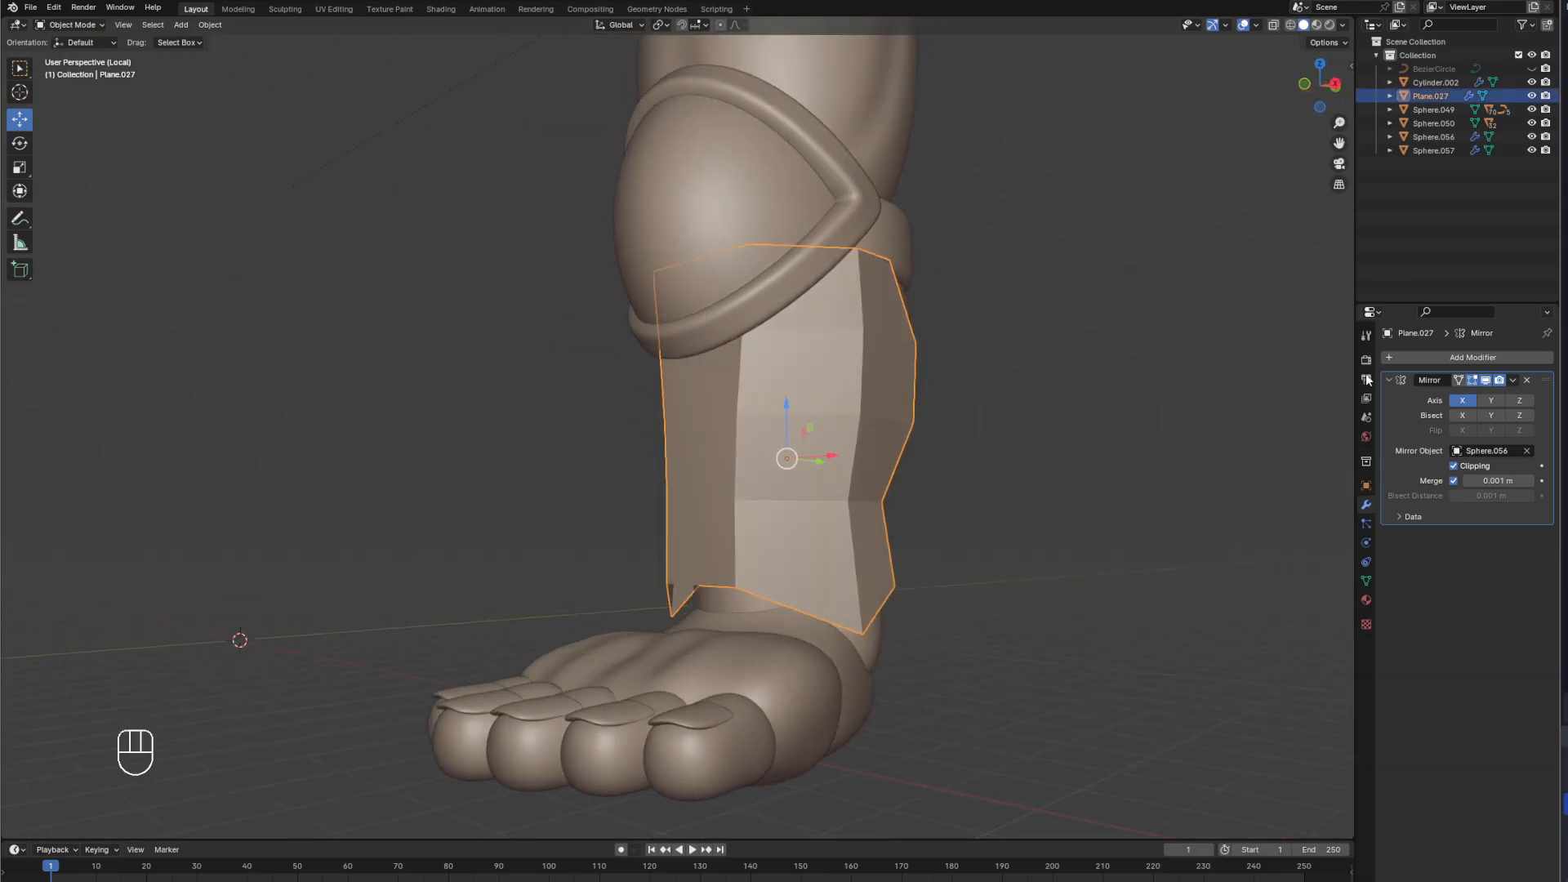
# Apply the shin plate's object transform before adding thickness.
pyautogui.click(1467, 360)
pyautogui.hotkey('ctrl', 'a')
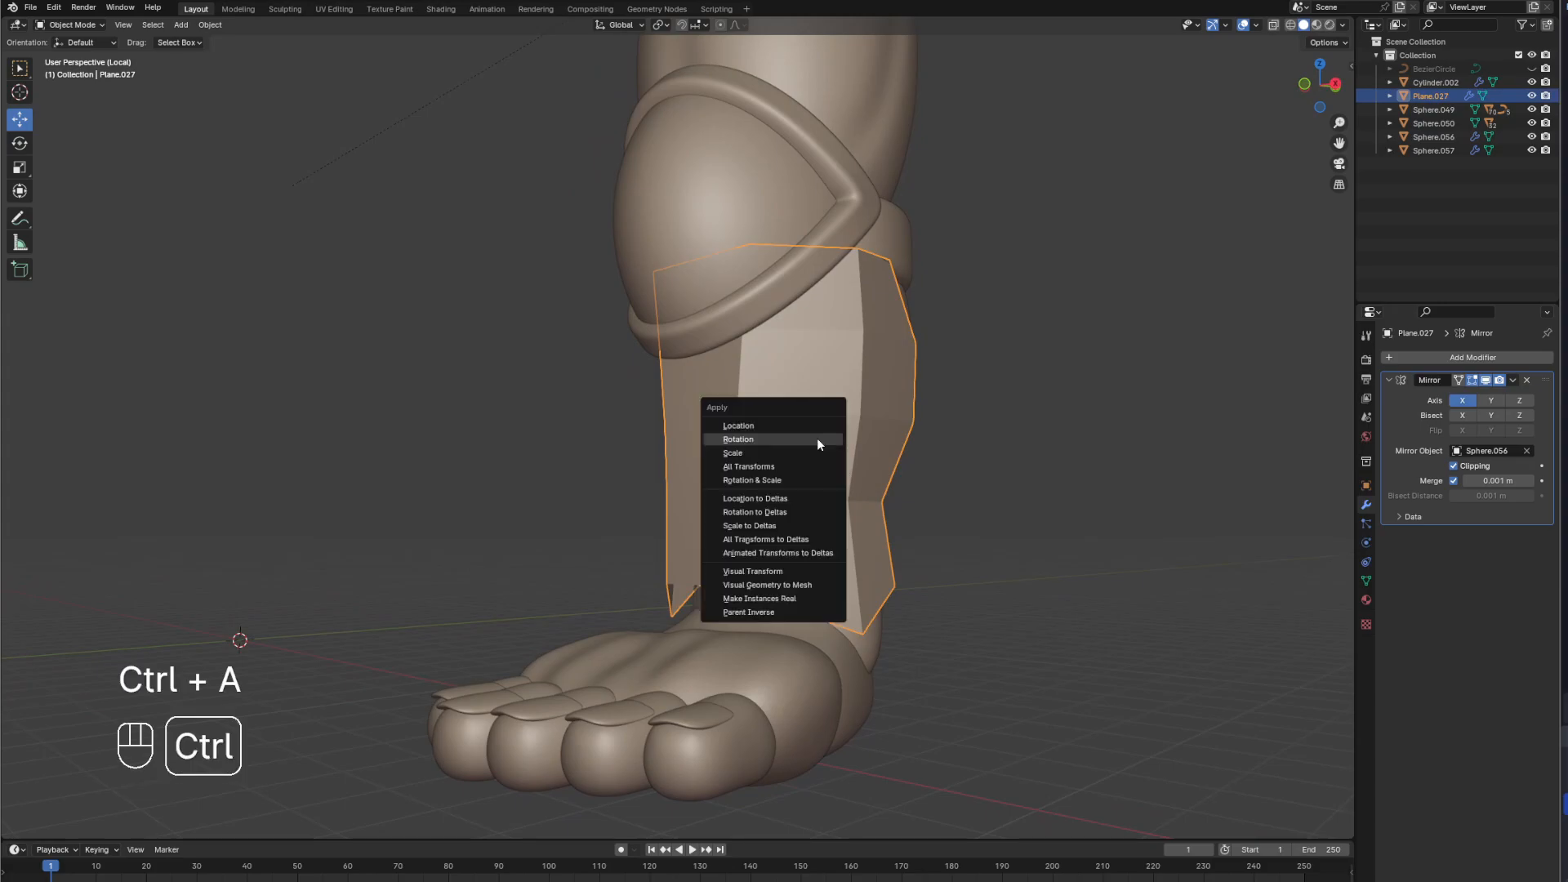
pyautogui.click(750, 446)
pyautogui.click(1078, 471)
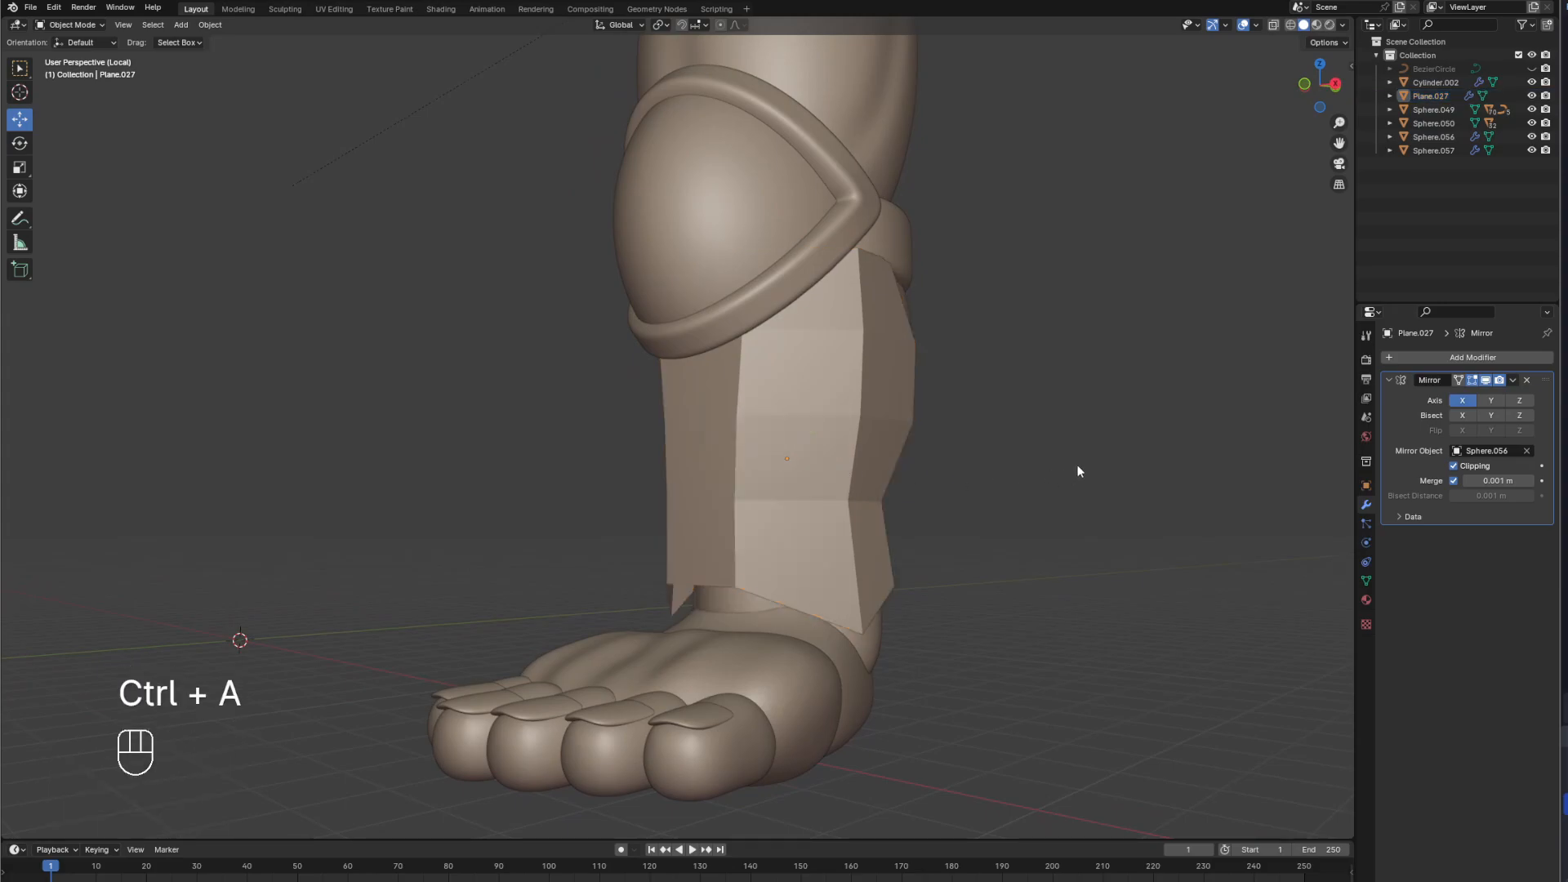
# Add a Solidify modifier to the shin plate with a thickness of 1 m.
pyautogui.click(1434, 364)
pyautogui.moveTo(1424, 360)
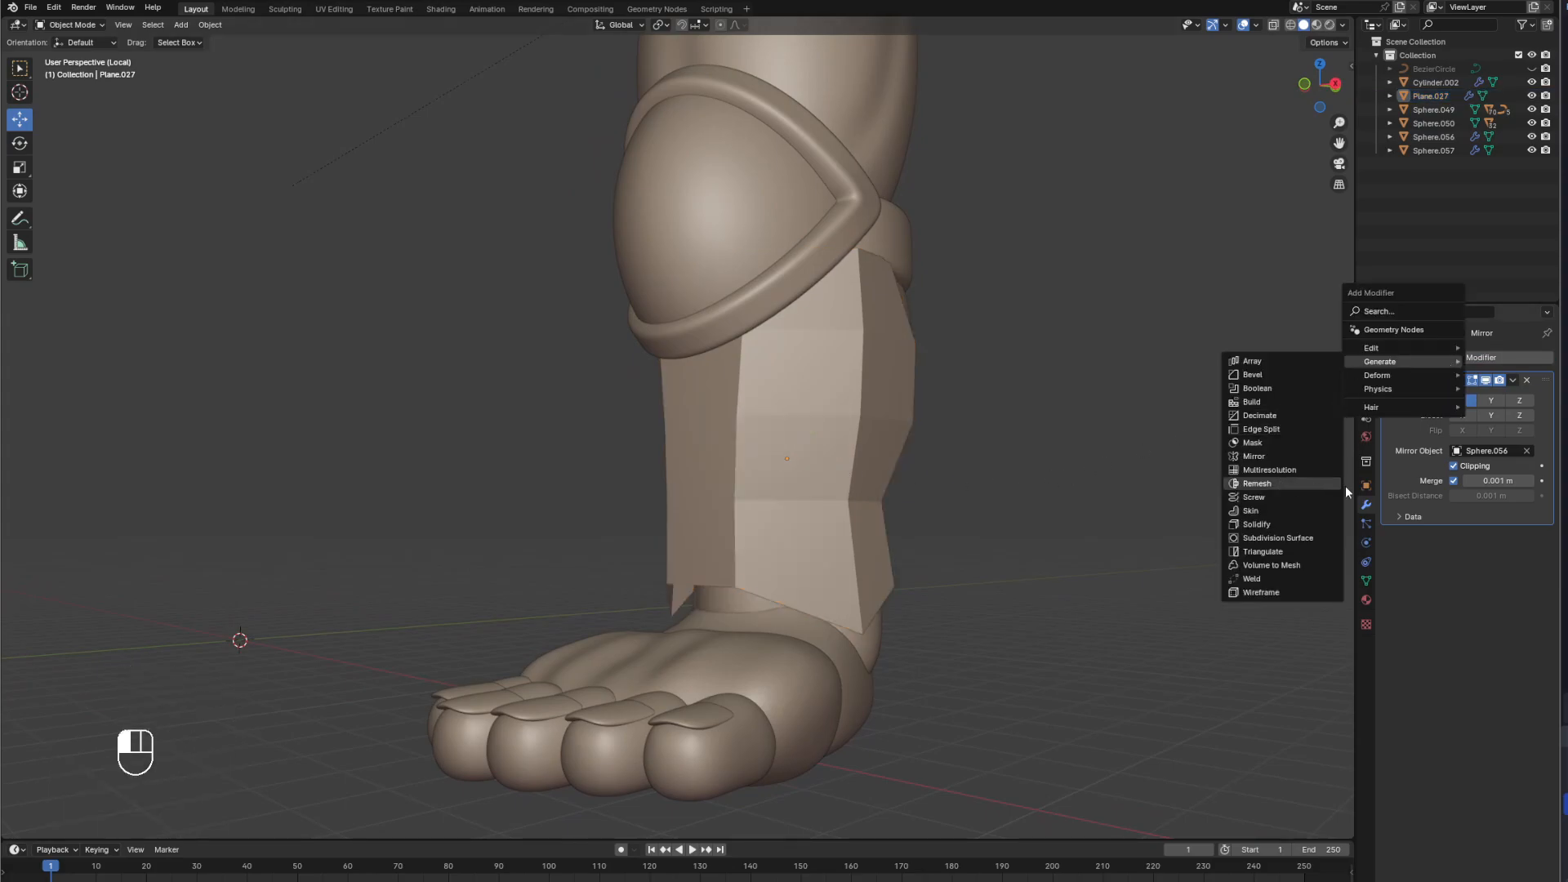
pyautogui.click(1279, 523)
pyautogui.moveTo(1277, 523); pyautogui.dragTo(1095, 513, button='middle')
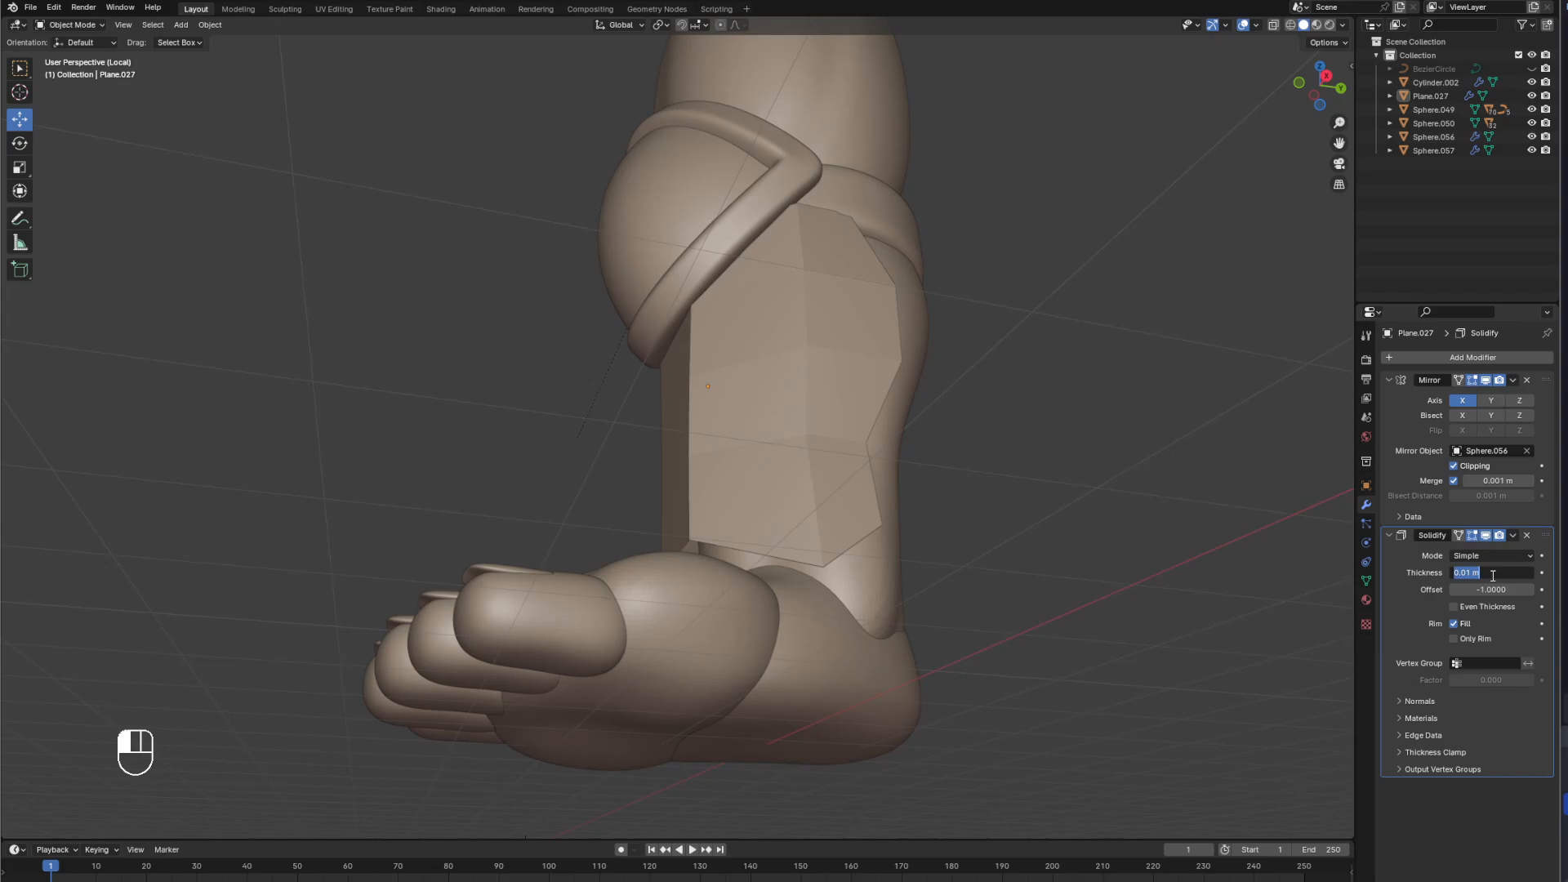
pyautogui.press('Return')
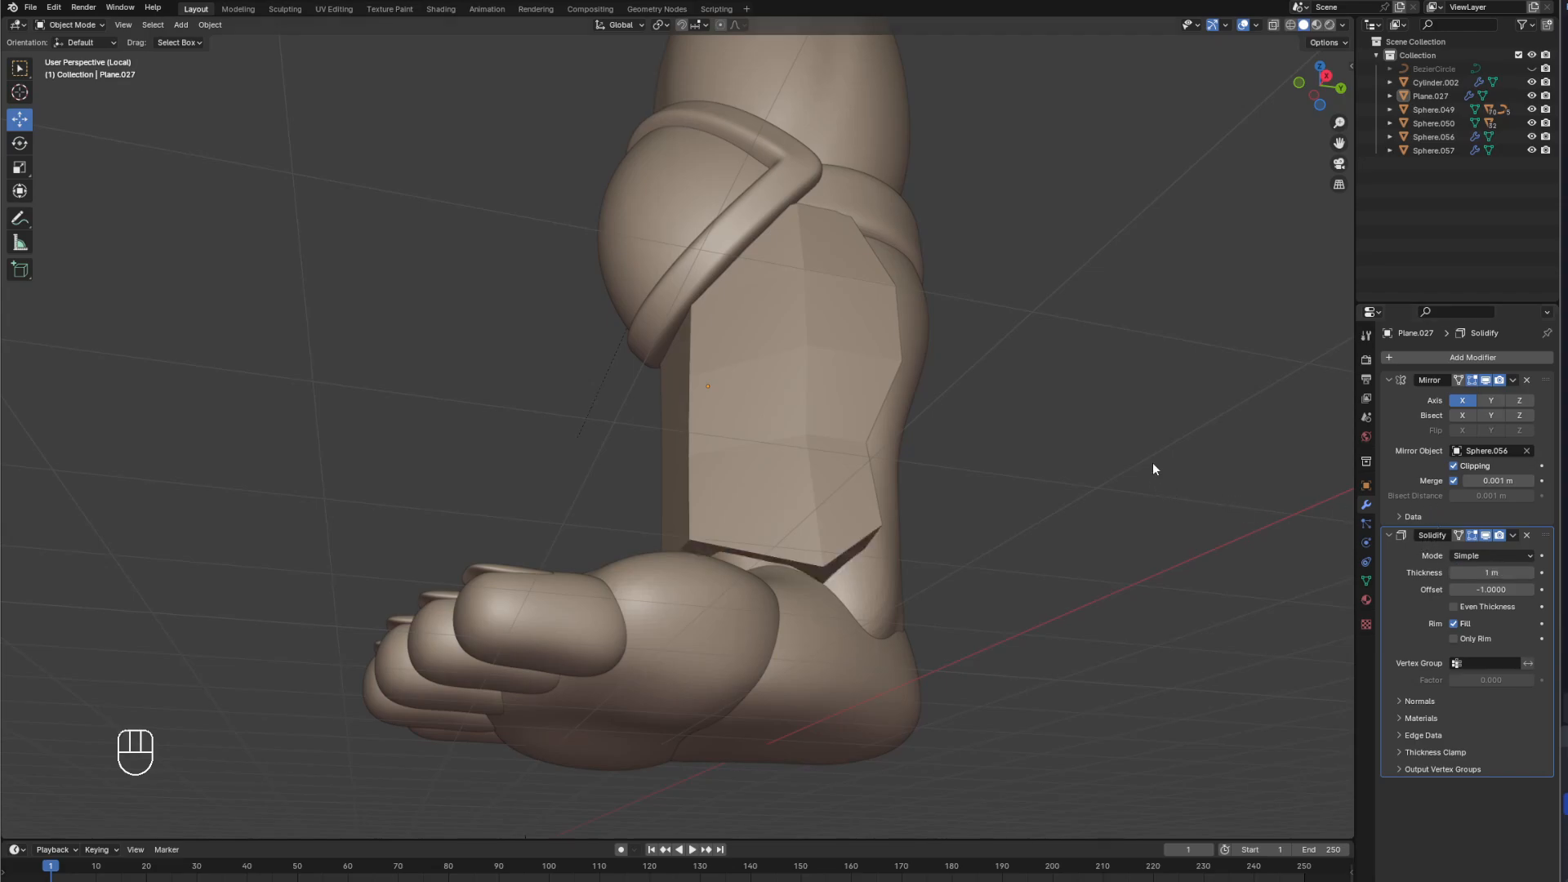
# Set the shin plate's Solidify thickness to 0.5 m and check the plate's edges from behind the leg.
pyautogui.moveTo(1154, 463); pyautogui.dragTo(923, 562, button='middle')
pyautogui.click(752, 482)
pyautogui.click(1491, 574)
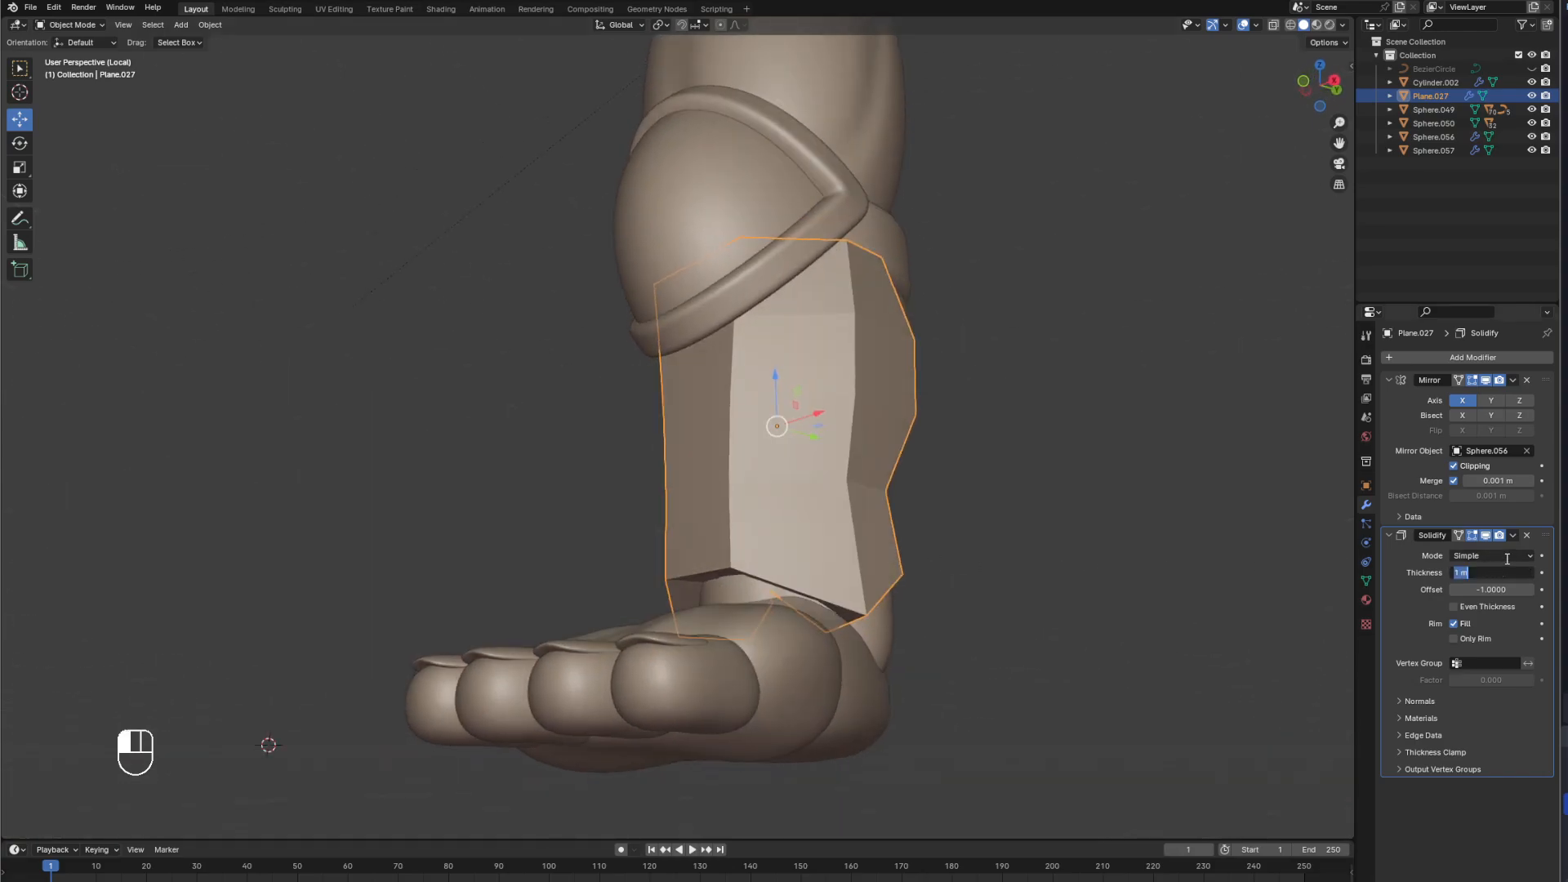
pyautogui.press('Return')
pyautogui.moveTo(987, 504); pyautogui.dragTo(669, 458, button='middle')
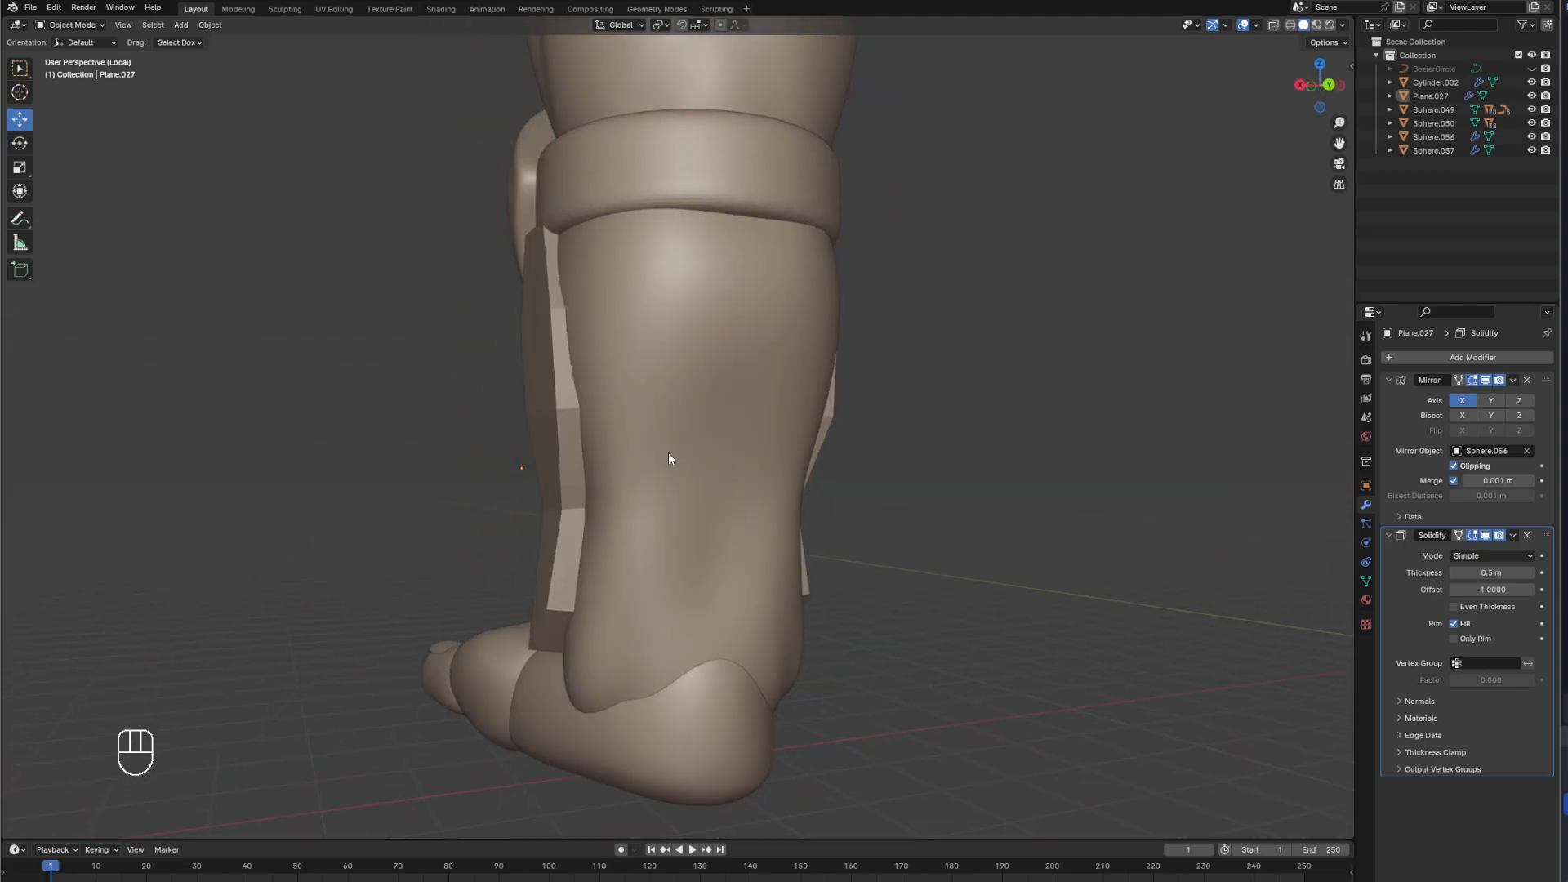
pyautogui.click(592, 376)
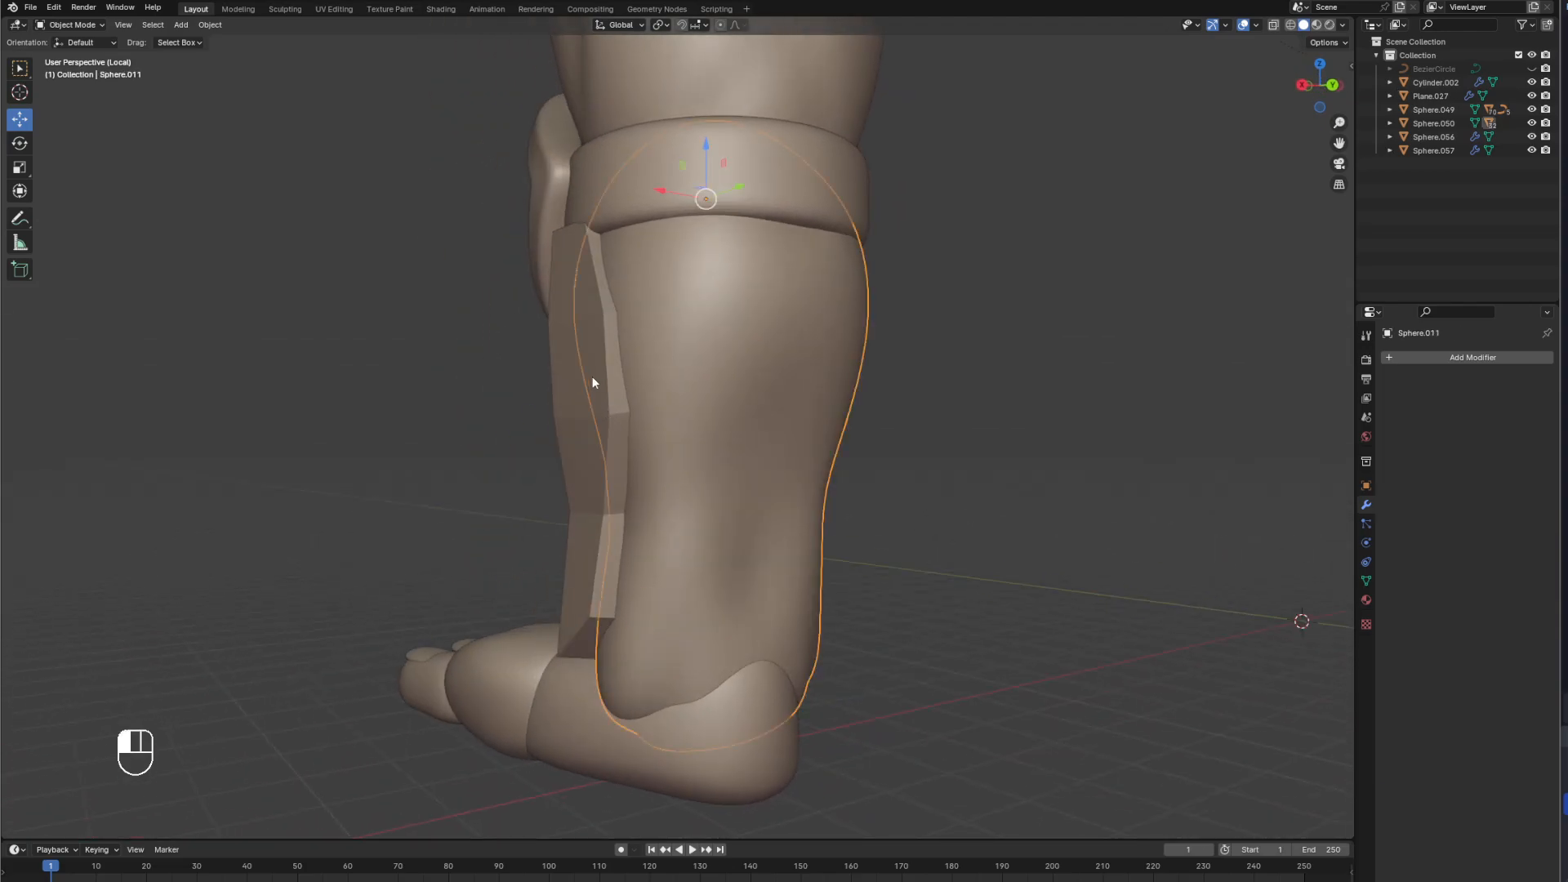
pyautogui.moveTo(1042, 424); pyautogui.dragTo(993, 424, button='middle')
# Select the shin plate and add a Subdivision Surface modifier with 4 viewport levels.
pyautogui.click(781, 414)
pyautogui.moveTo(781, 414); pyautogui.dragTo(1055, 455, button='middle')
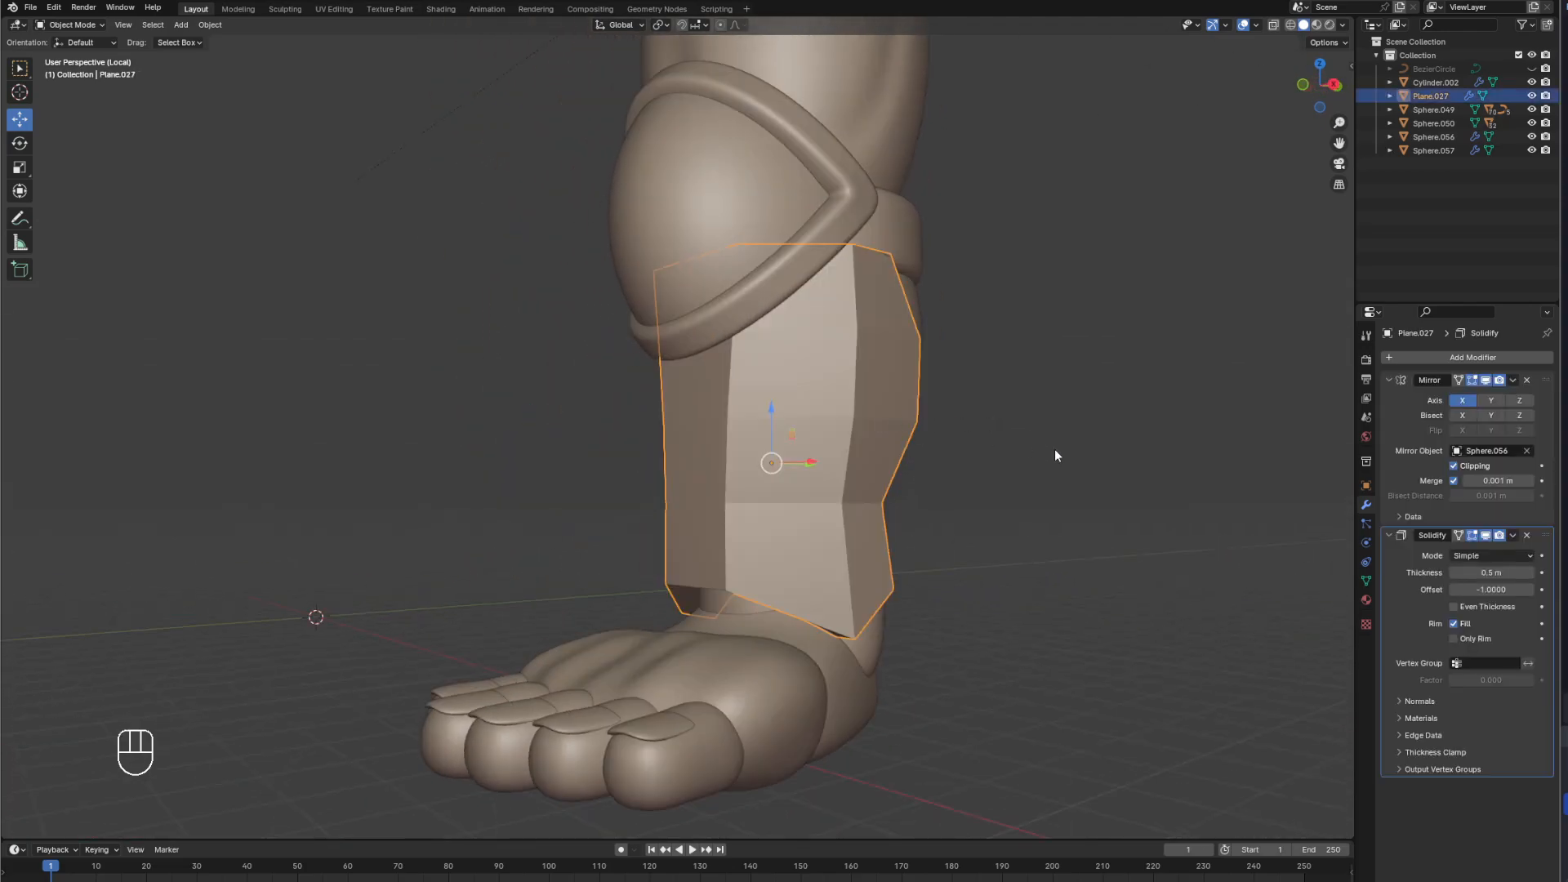
pyautogui.click(1491, 362)
pyautogui.click(1434, 367)
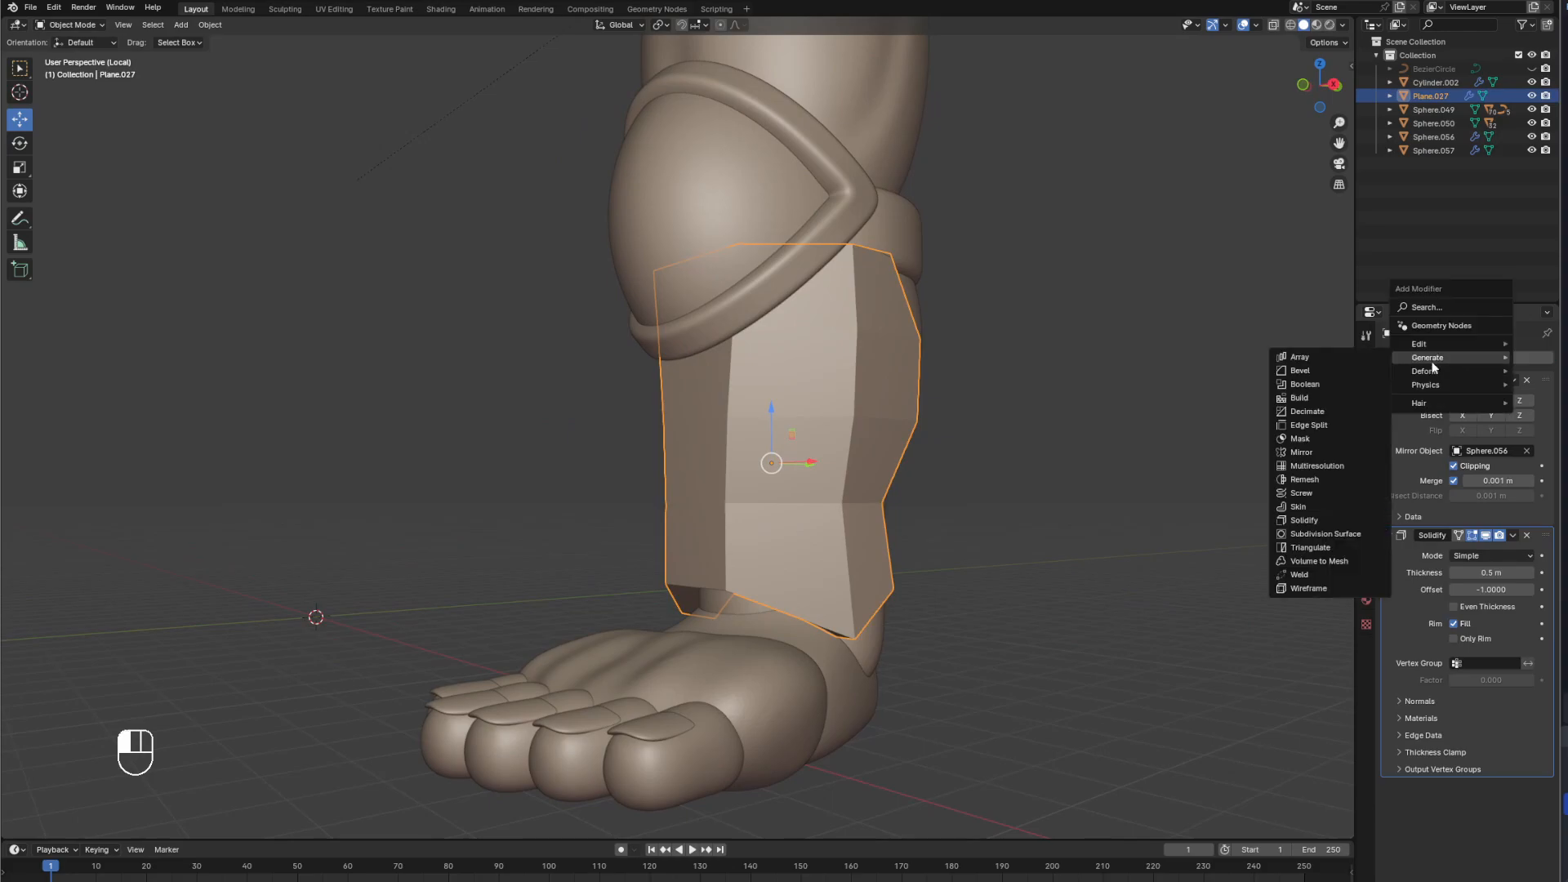
pyautogui.click(1334, 533)
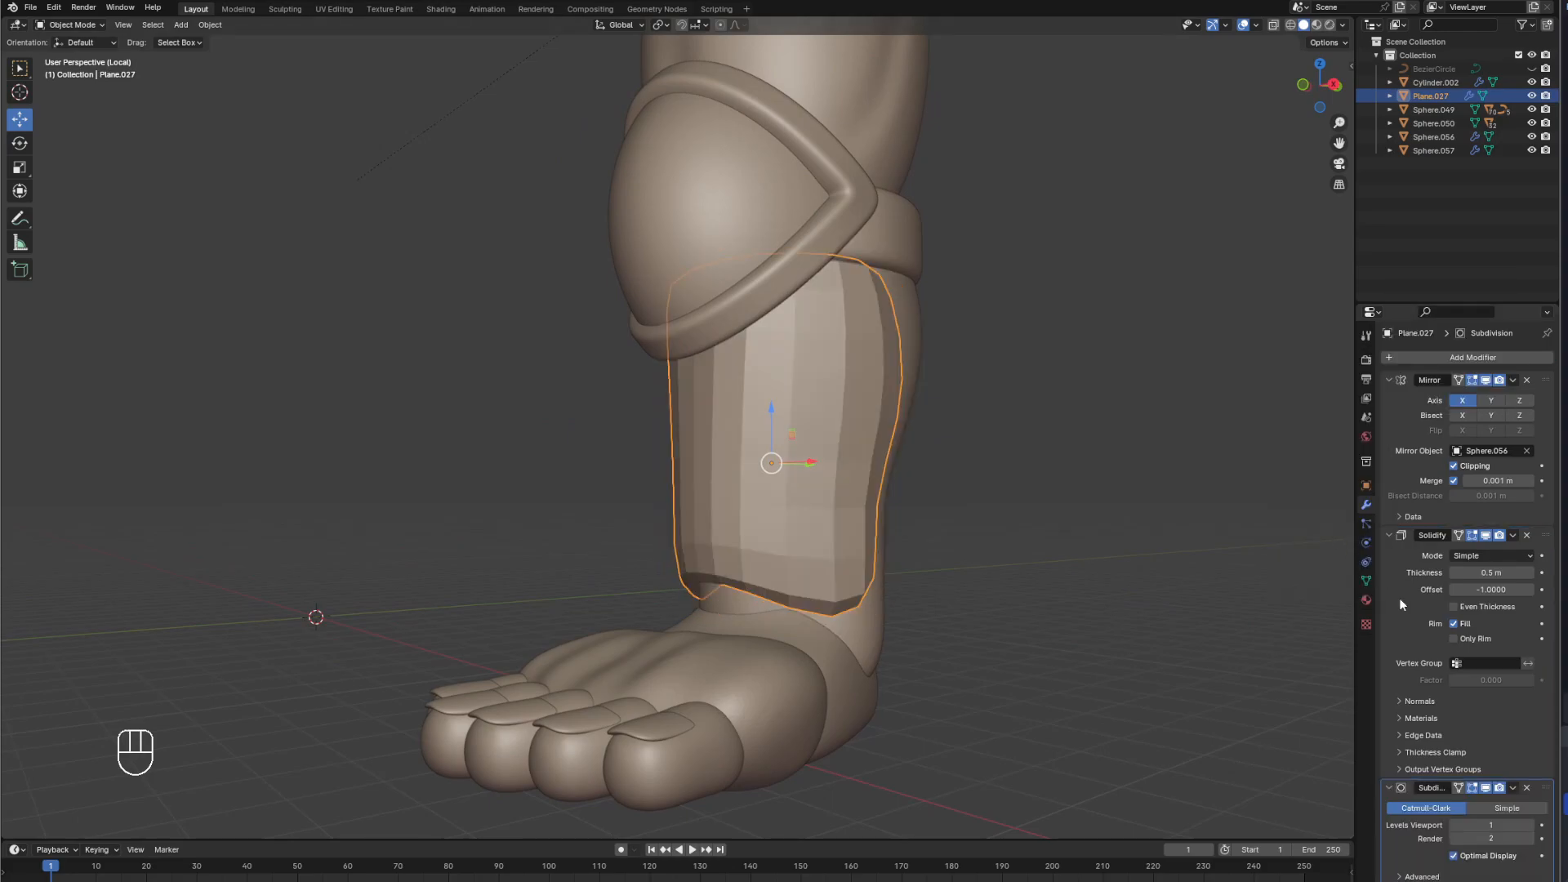
pyautogui.click(1535, 826)
pyautogui.click(1532, 826)
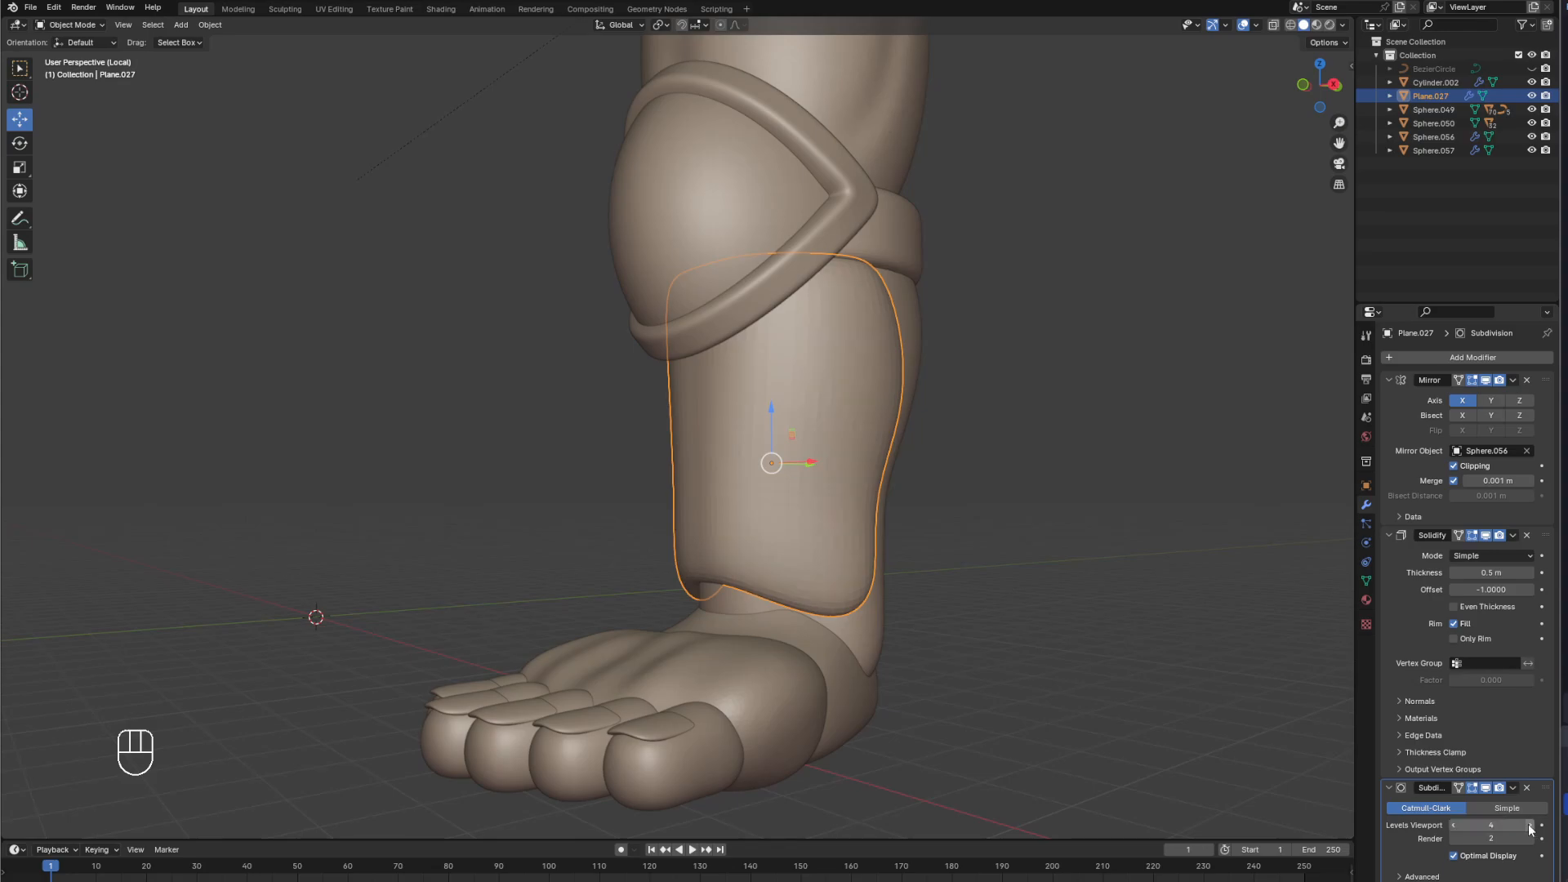
# Add an edge loop close to the shin plate's upper edge to sharpen that edge.
pyautogui.click(997, 576)
pyautogui.click(817, 512)
pyautogui.moveTo(819, 510); pyautogui.dragTo(929, 491, button='middle')
pyautogui.click(1013, 500)
pyautogui.moveTo(1078, 507); pyautogui.dragTo(895, 535, button='middle')
pyautogui.click(798, 459)
pyautogui.moveTo(798, 458)
pyautogui.keyDown('shift'); pyautogui.mouseDown(button='middle')
pyautogui.moveTo(822, 487)
pyautogui.moveTo(780, 457)
pyautogui.moveTo(843, 421)
pyautogui.moveTo(804, 450)
pyautogui.mouseUp(button='middle'); pyautogui.keyUp('shift')
pyautogui.press('Tab')
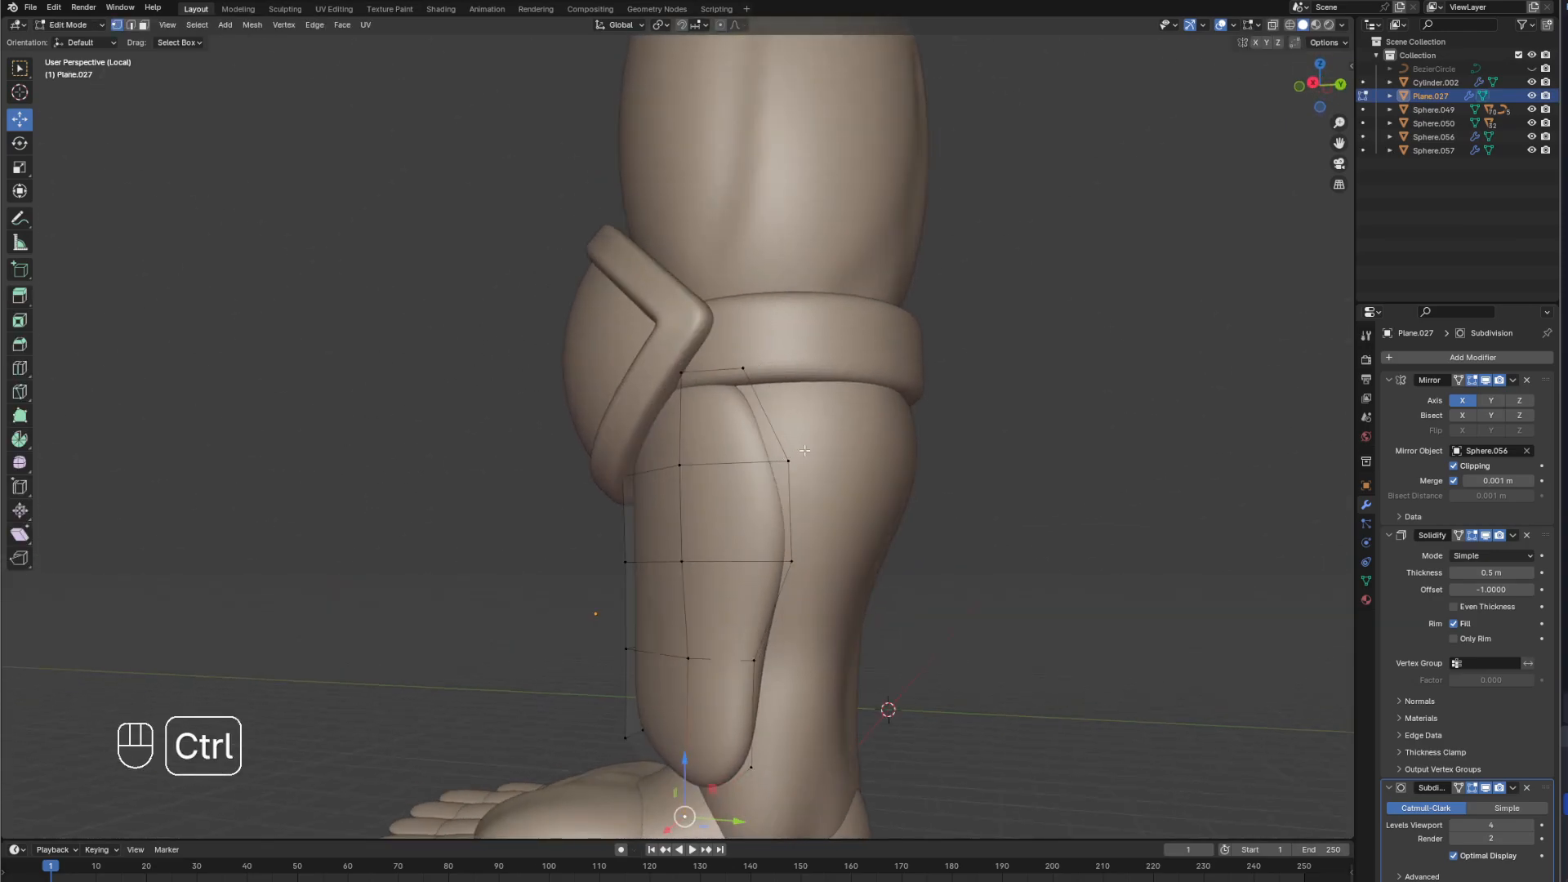
pyautogui.hotkey('ctrl', 'r')
pyautogui.click(753, 412)
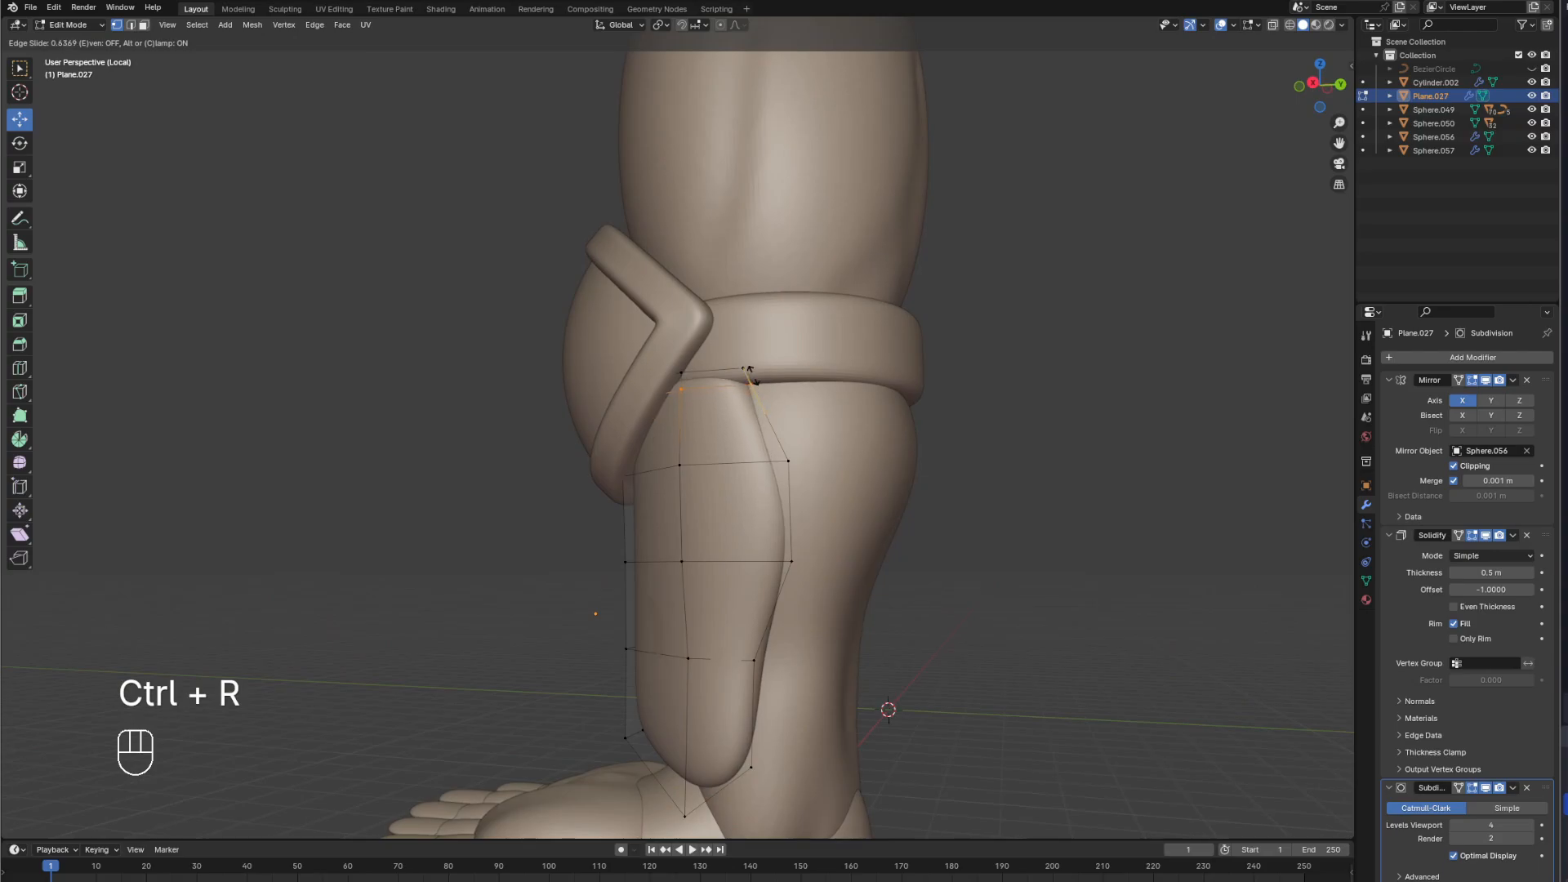
pyautogui.click(749, 372)
# Add an edge loop close to the shin plate's lower edge and check the smoothed shape.
pyautogui.moveTo(752, 373); pyautogui.dragTo(825, 602, button='middle')
pyautogui.hotkey('ctrl', 'r')
pyautogui.click(838, 719)
pyautogui.click(849, 749)
pyautogui.press('Tab')
pyautogui.press('Tab')
# Add a vertical edge loop close to the shin plate's rear side edge.
pyautogui.hotkey('ctrl', 'r')
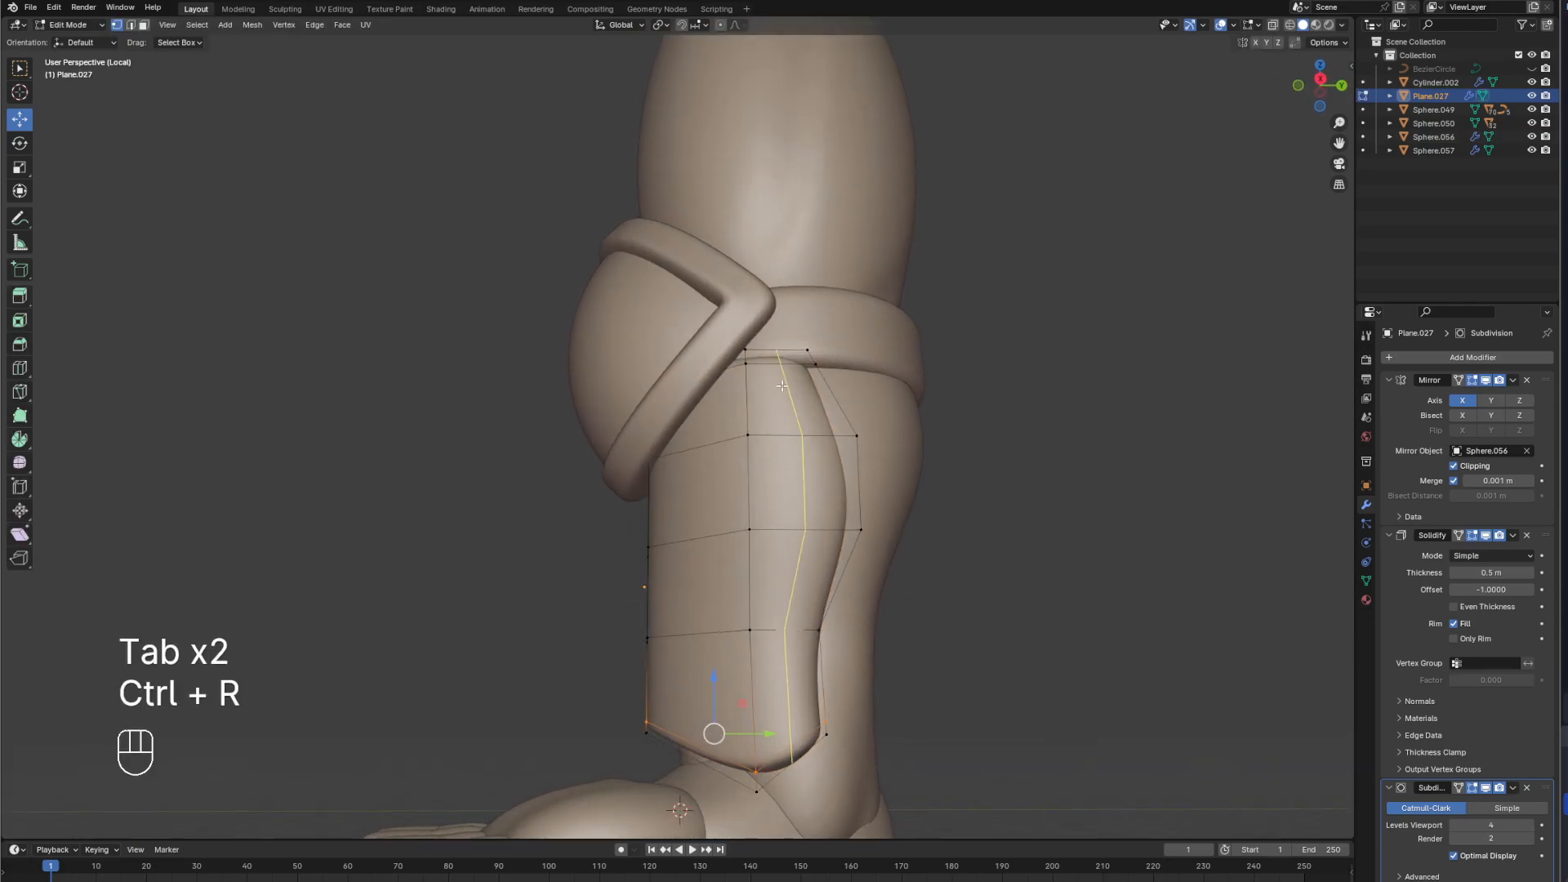
pyautogui.click(804, 490)
pyautogui.click(1028, 577)
pyautogui.press('Tab')
# Move the shin plate's front centre edge loop about 0.045 m forward along the Y axis.
pyautogui.moveTo(1031, 576); pyautogui.dragTo(1060, 546, button='middle')
pyautogui.keyDown('shift'); pyautogui.moveTo(923, 629); pyautogui.dragTo(648, 539, button='middle'); pyautogui.keyUp('shift')
pyautogui.click(738, 564)
pyautogui.press('Tab')
pyautogui.scroll(4, 738, 563)
pyautogui.keyDown('alt'); pyautogui.click(715, 555); pyautogui.keyUp('alt')
pyautogui.press('g')
pyautogui.press('y')
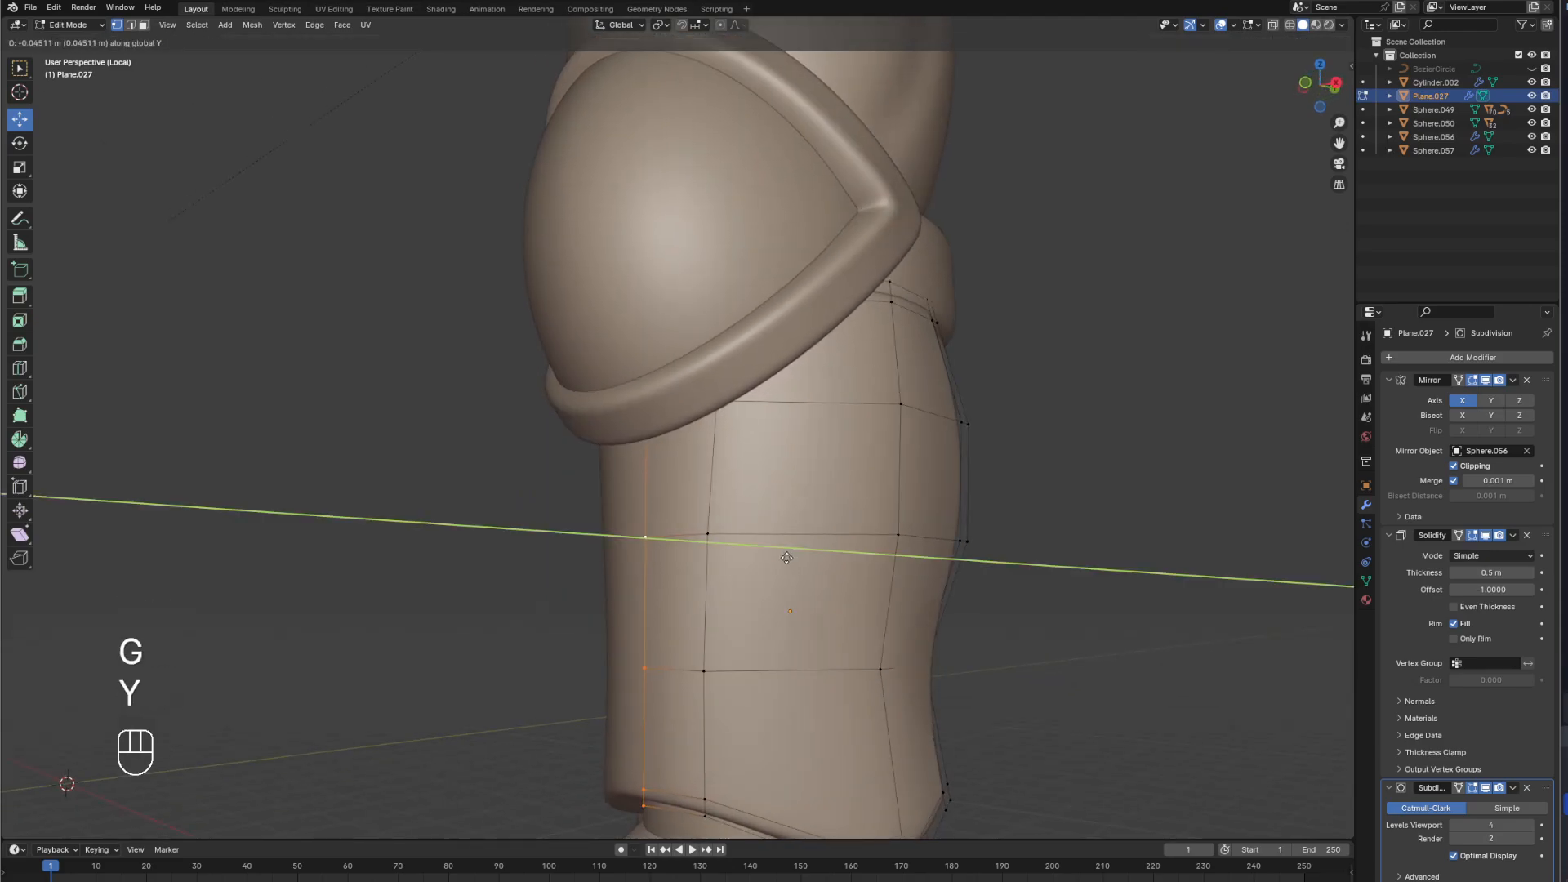
pyautogui.click(790, 558)
pyautogui.press('Tab')
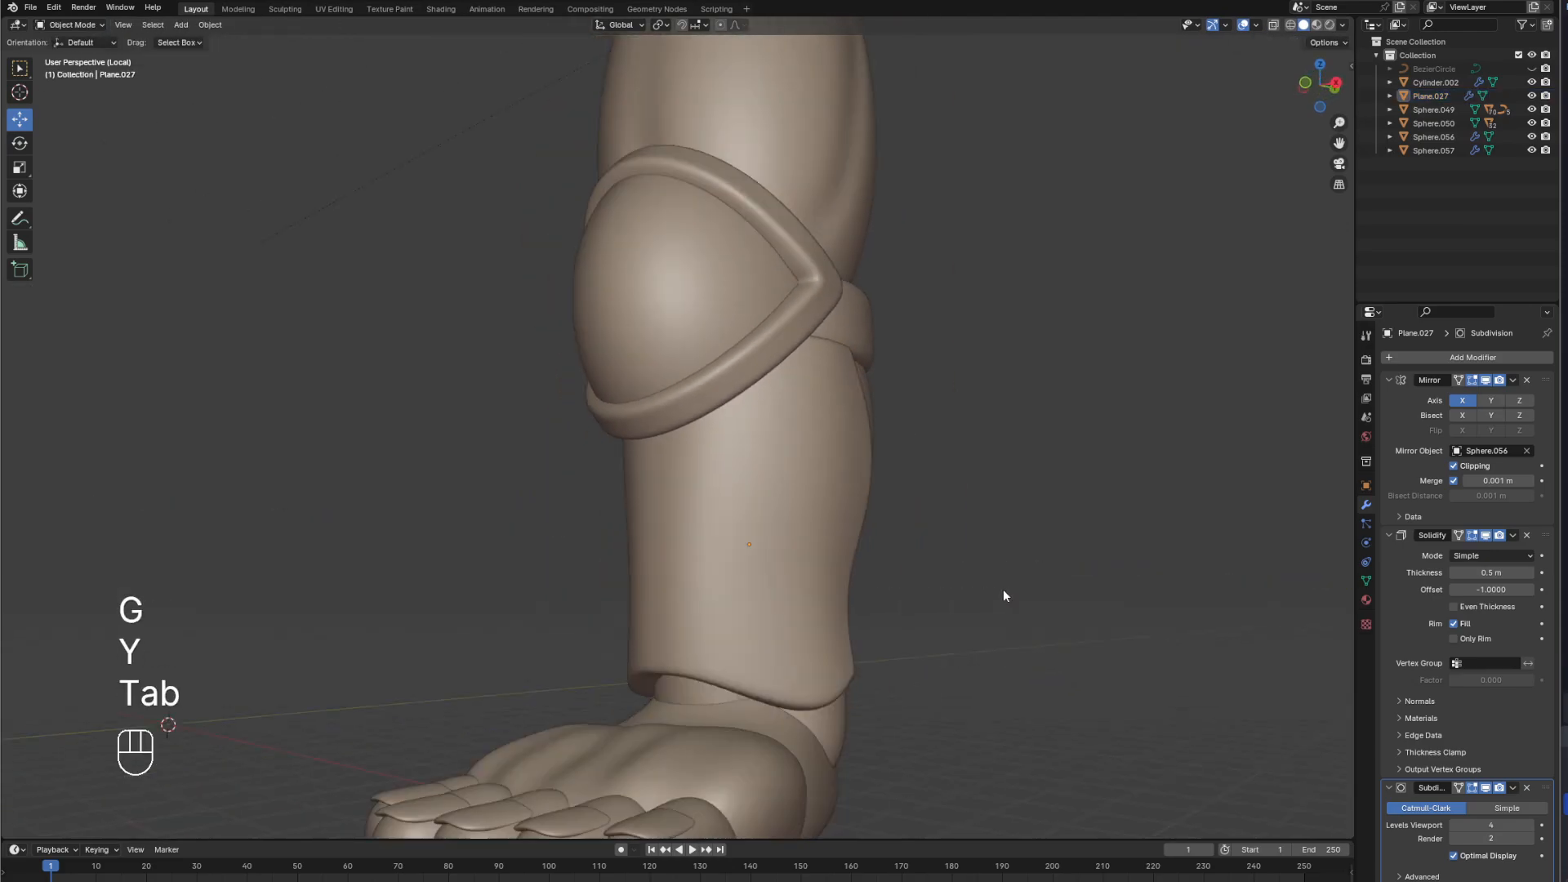
# Examine the shin plate and knee band from the front, side and back for fit around the leg.
pyautogui.moveTo(1003, 594); pyautogui.dragTo(920, 521, button='middle')
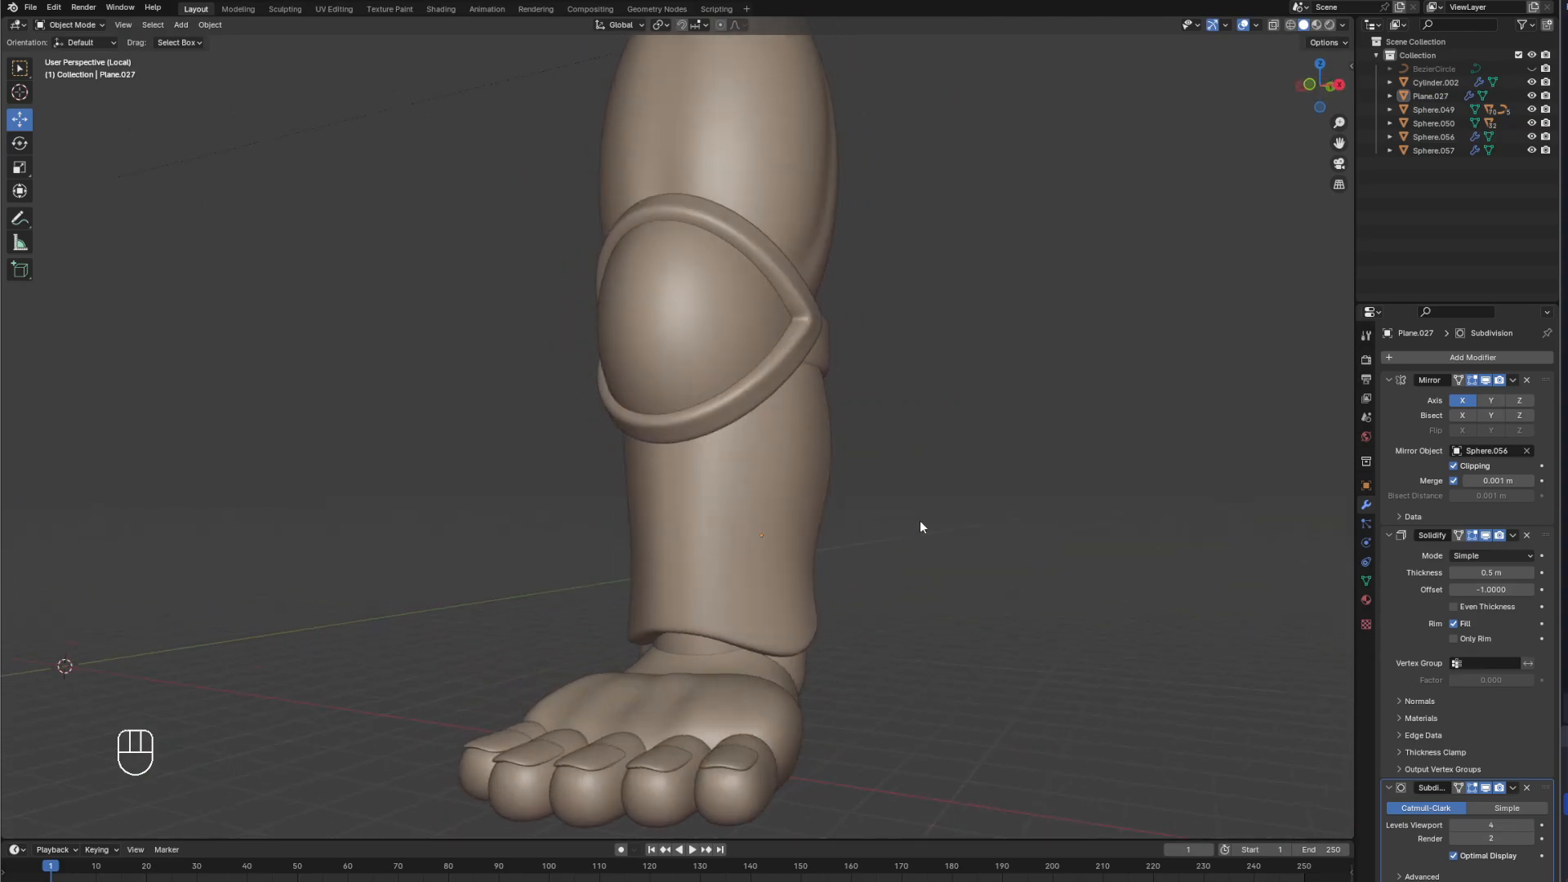
pyautogui.press('KP_1')
pyautogui.click(792, 508)
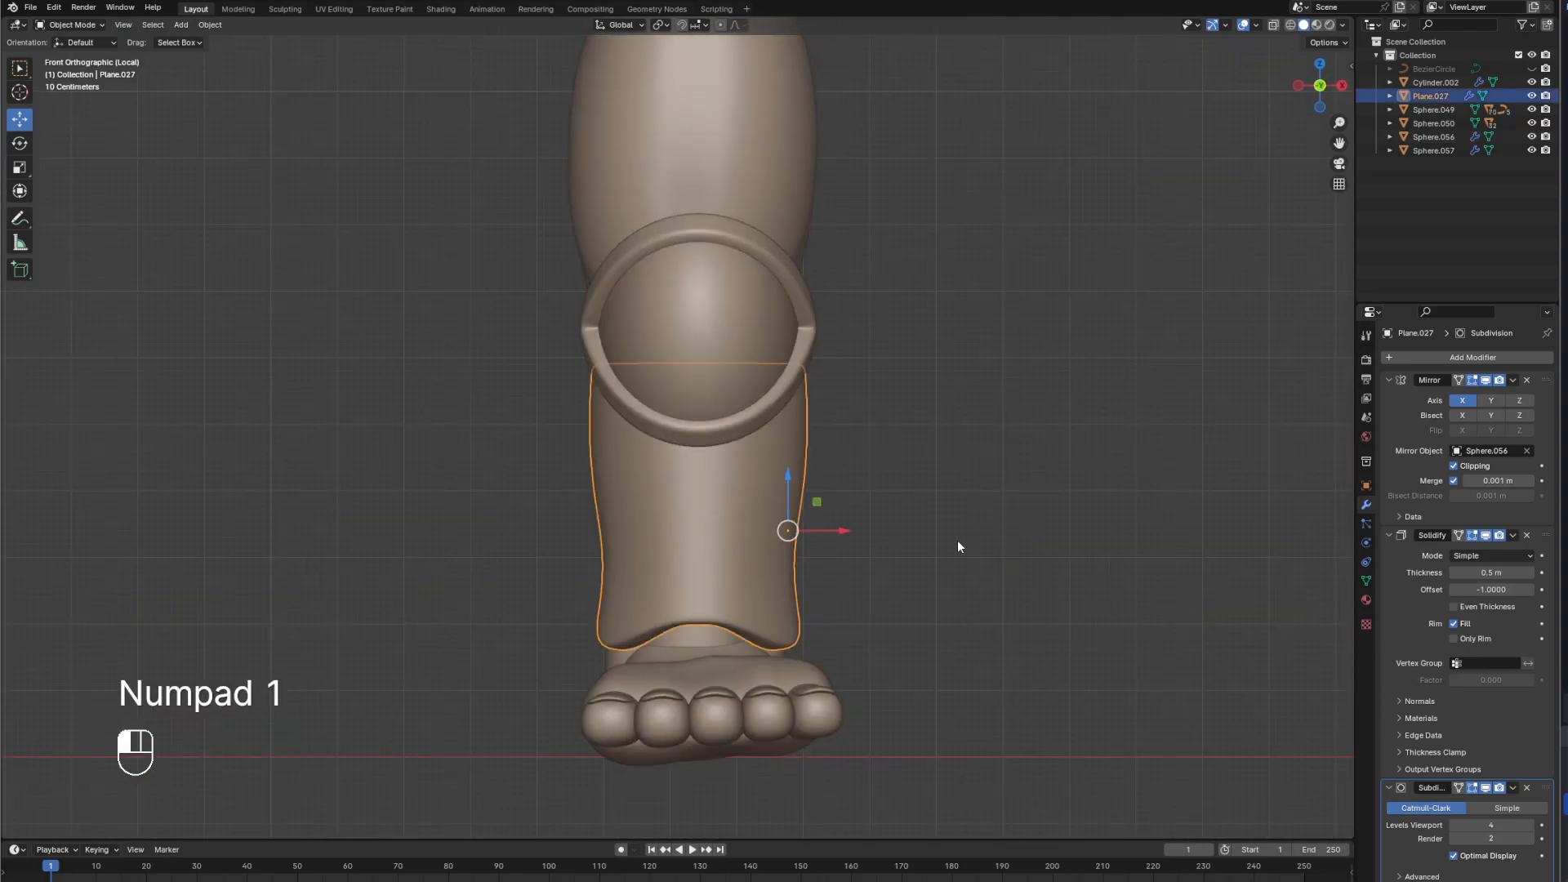
pyautogui.press('KP_3')
pyautogui.click(707, 542)
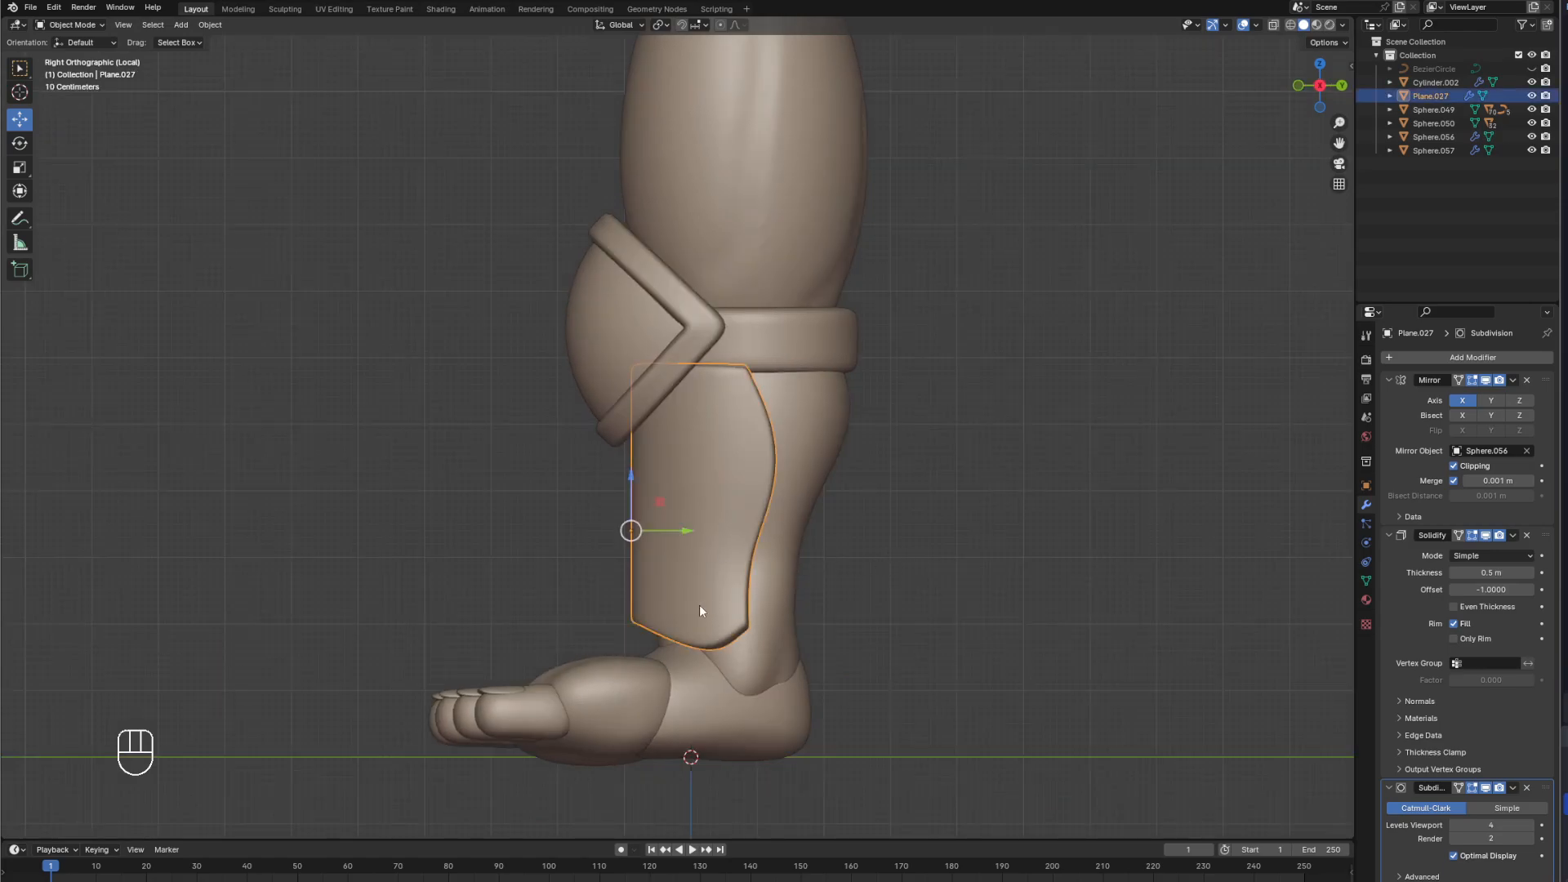
pyautogui.press('KP_1')
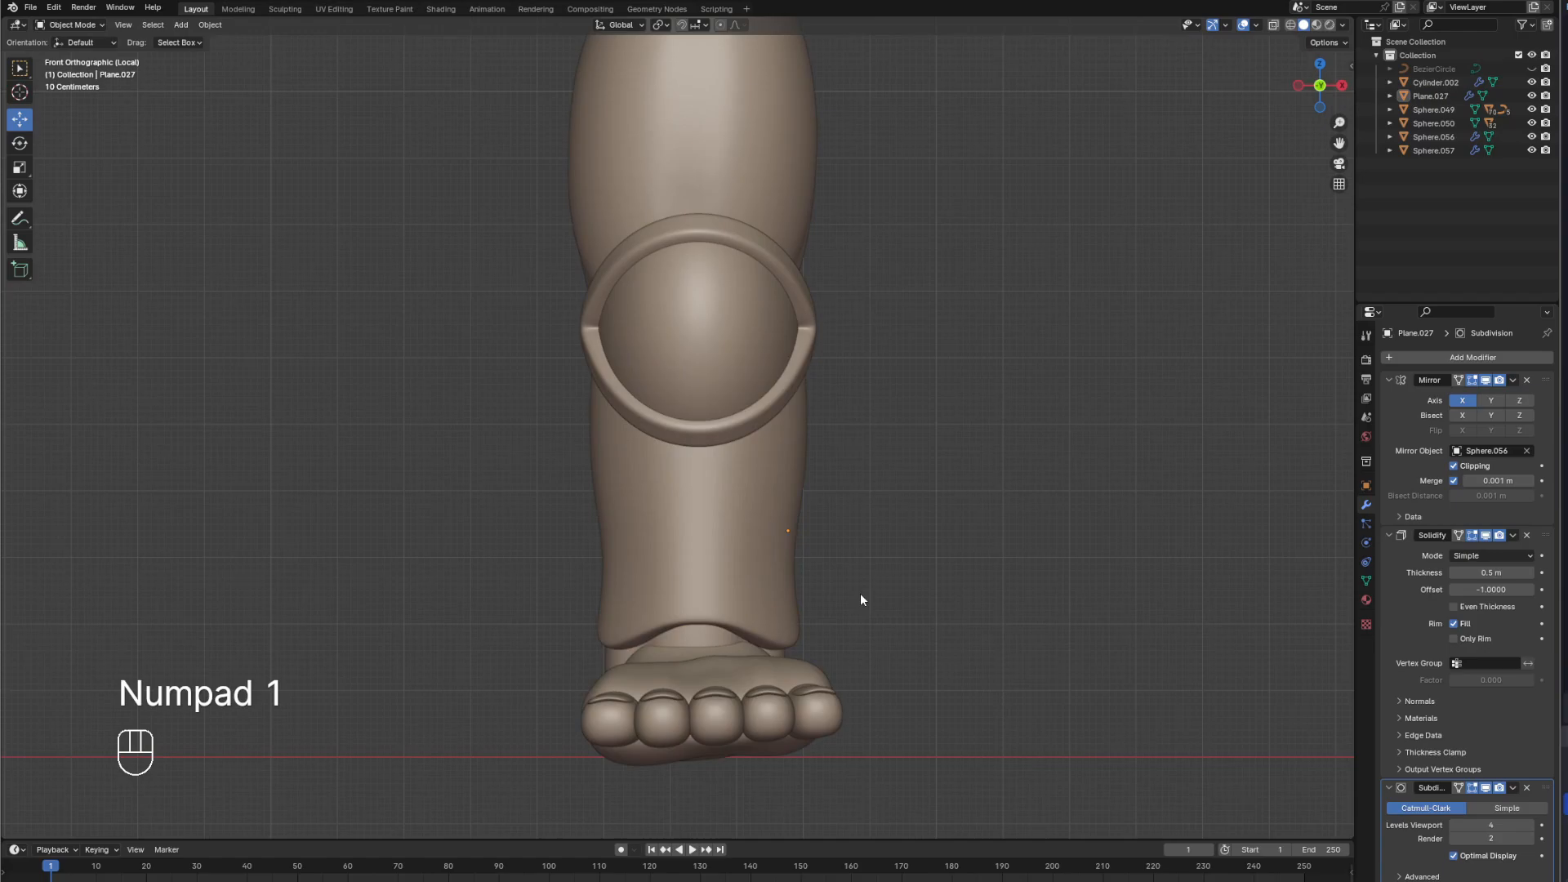
pyautogui.press('KP_3')
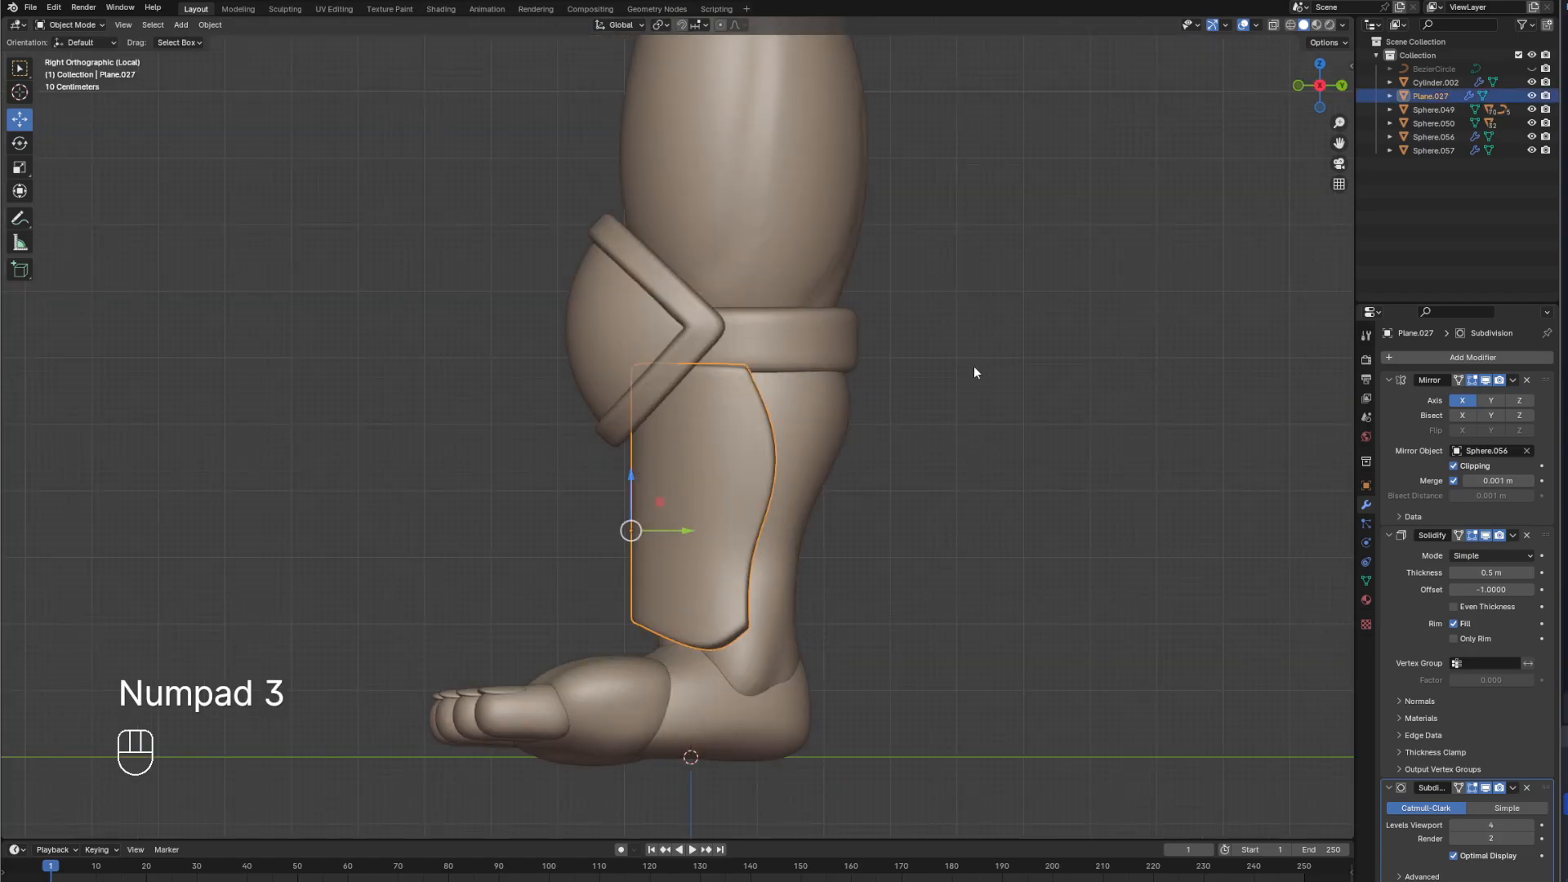
pyautogui.click(757, 359)
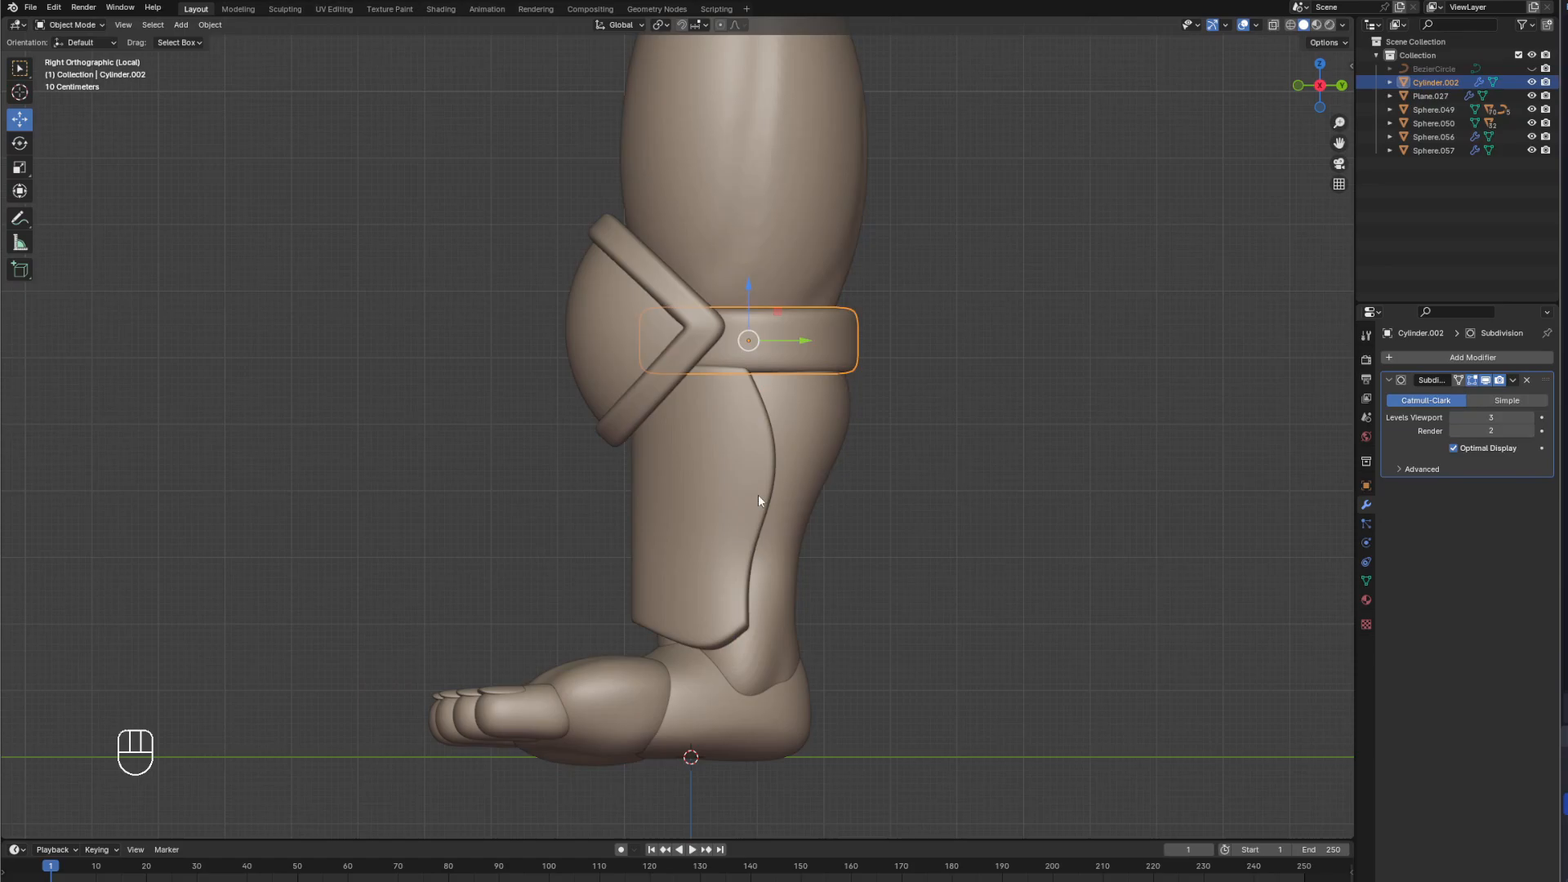
pyautogui.moveTo(758, 494)
pyautogui.mouseDown(button='middle')
pyautogui.moveTo(956, 511)
pyautogui.moveTo(760, 467)
pyautogui.mouseUp(button='middle')
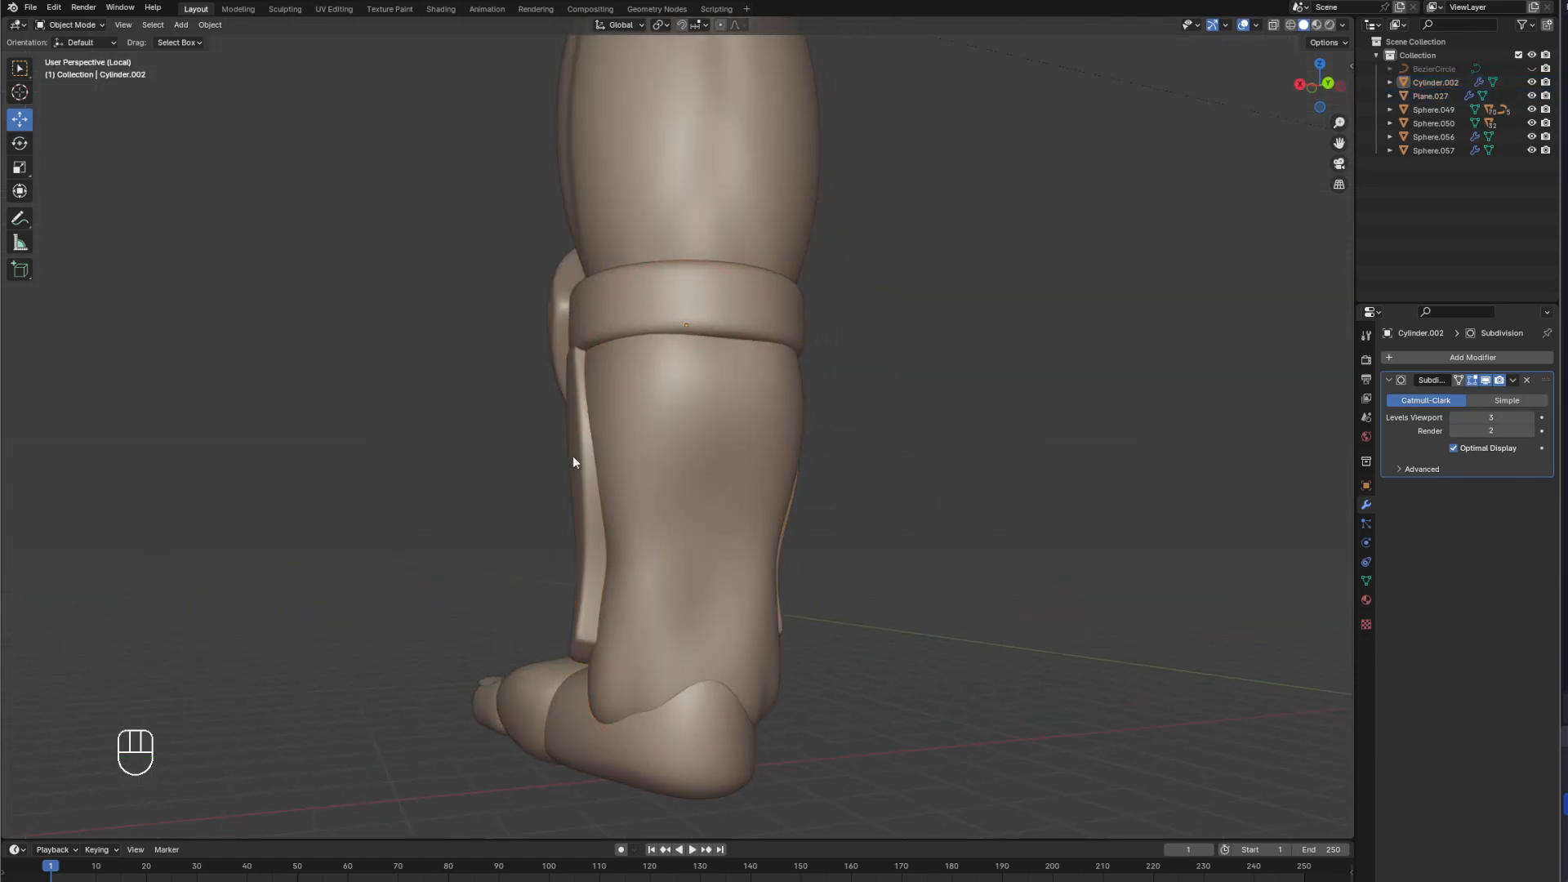
pyautogui.moveTo(573, 462); pyautogui.dragTo(741, 495, button='middle')
# Duplicate the knee band and place the copy about 3.68 m straight down, just above the ankle.
pyautogui.click(729, 327)
pyautogui.moveTo(729, 326); pyautogui.dragTo(792, 349, button='middle')
pyautogui.press('KP_3')
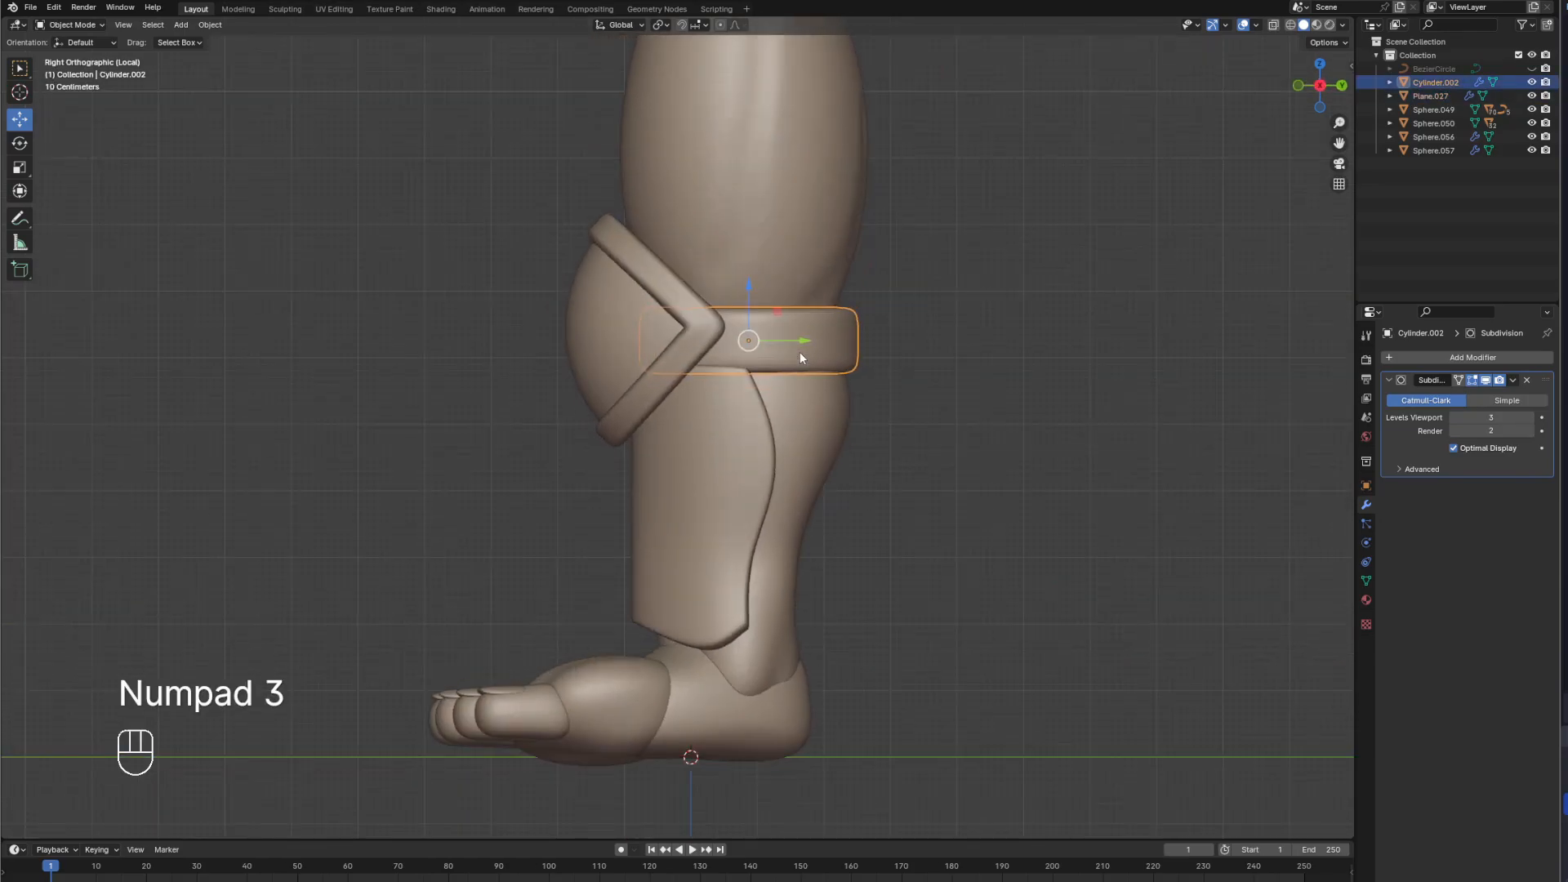
pyautogui.hotkey('shift', 'd')
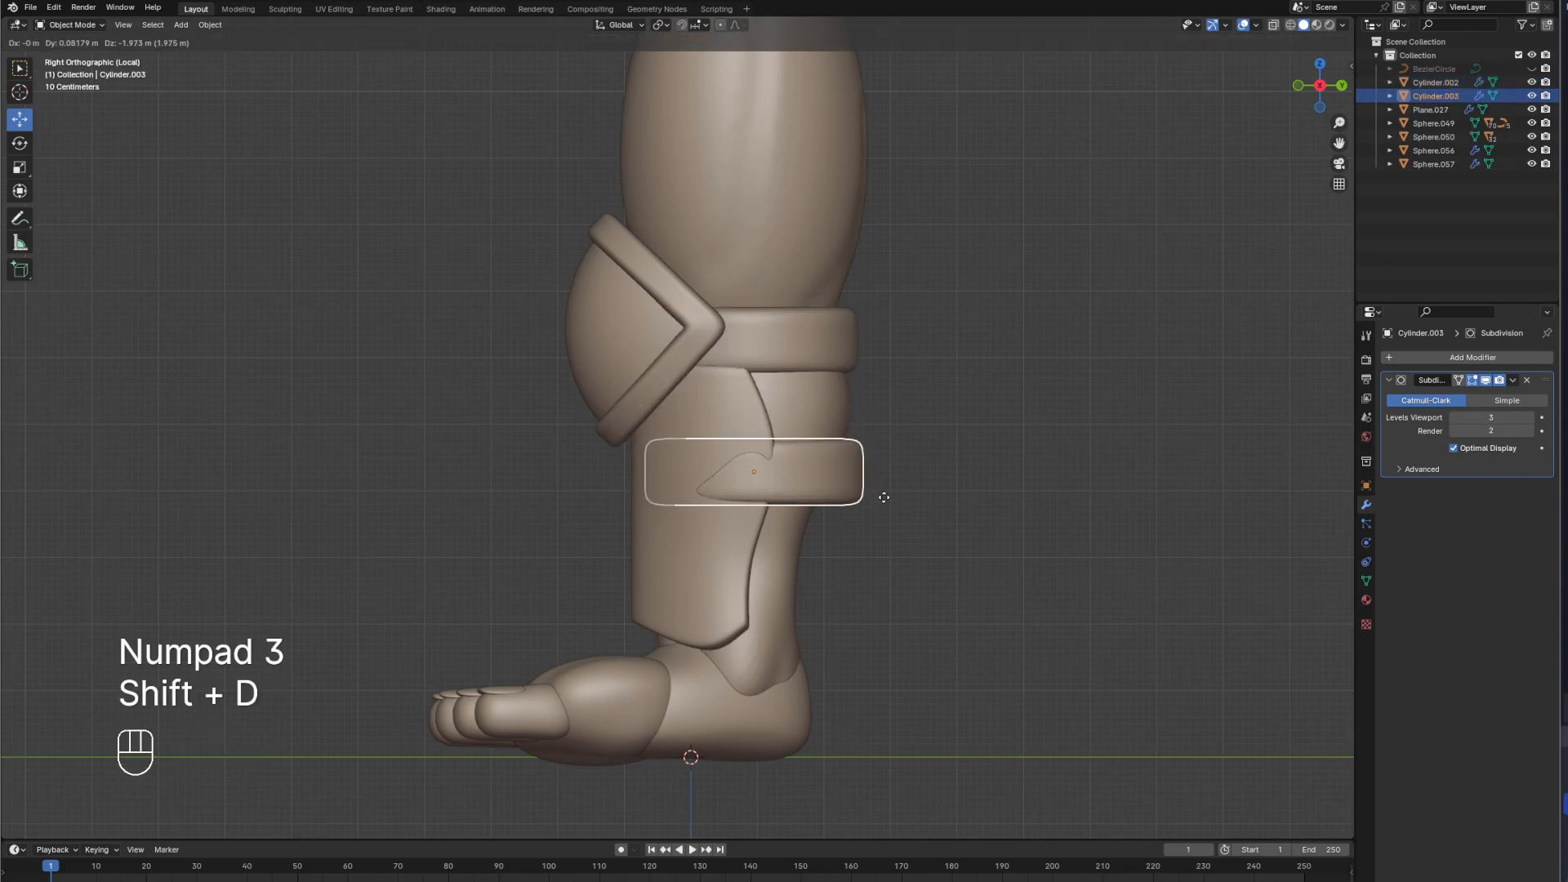
pyautogui.press('g')
pyautogui.press('z')
pyautogui.click(885, 610)
# Scale the ankle band to about 0.794 and move it about 0.245 m forward along the Y axis.
pyautogui.press('s')
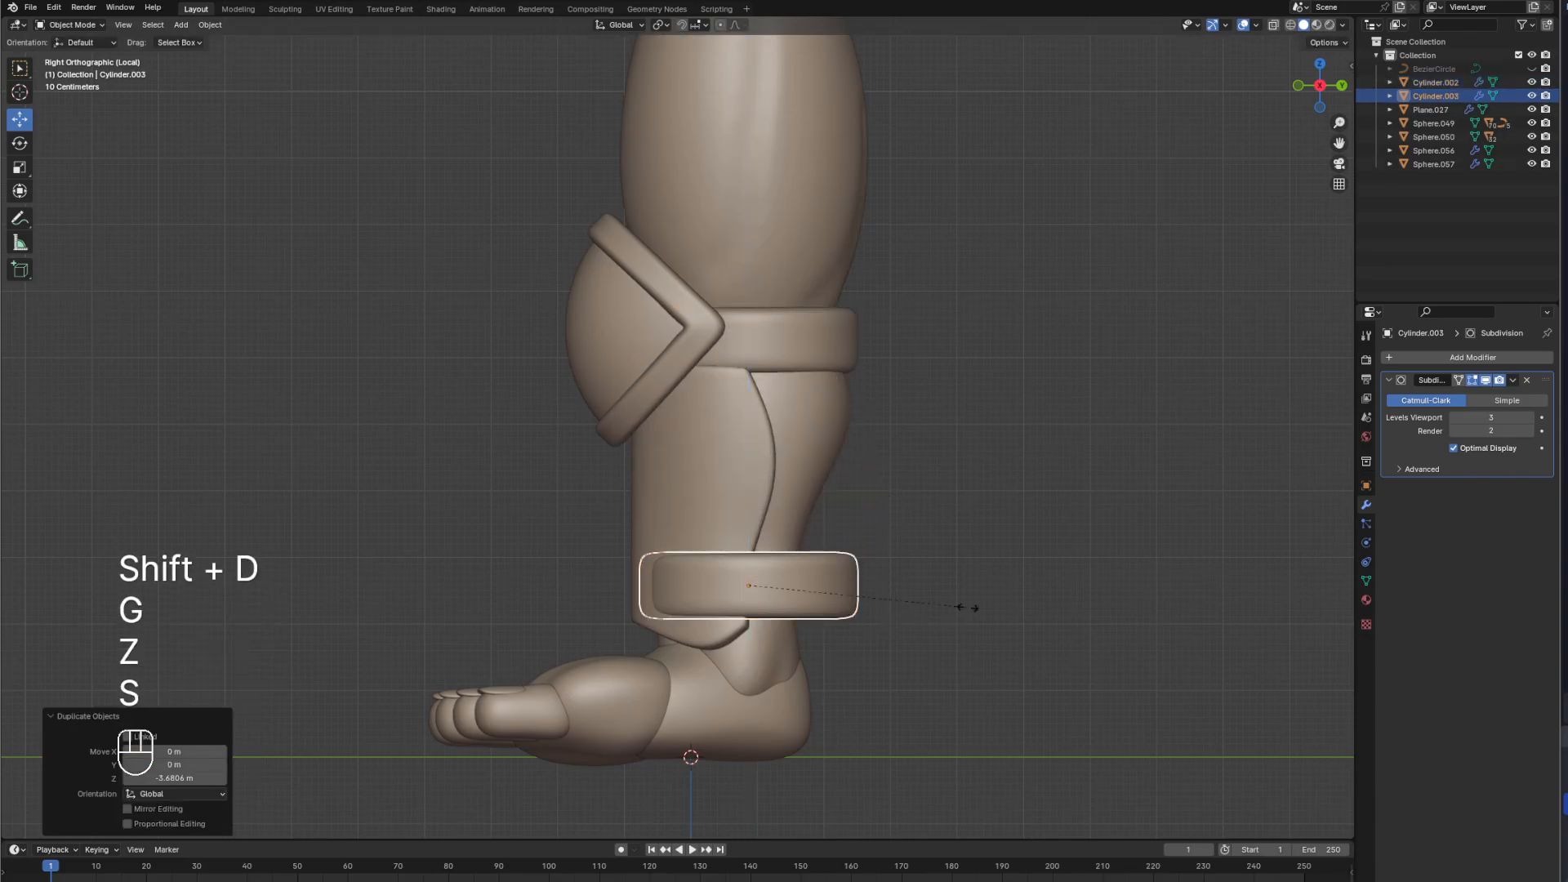
pyautogui.click(921, 611)
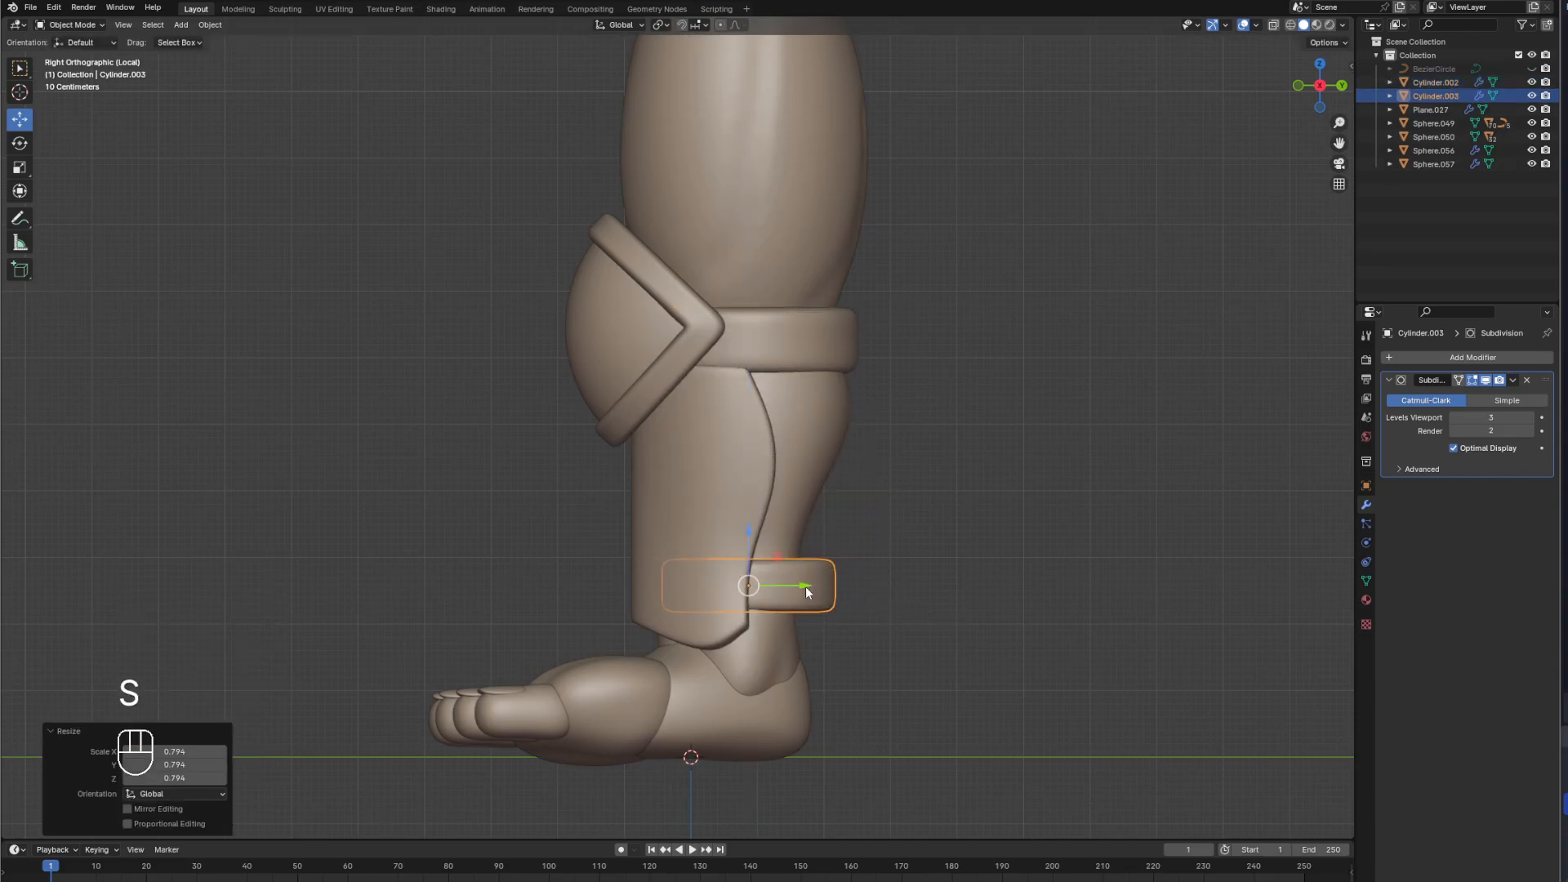
pyautogui.press('g')
pyautogui.press('y')
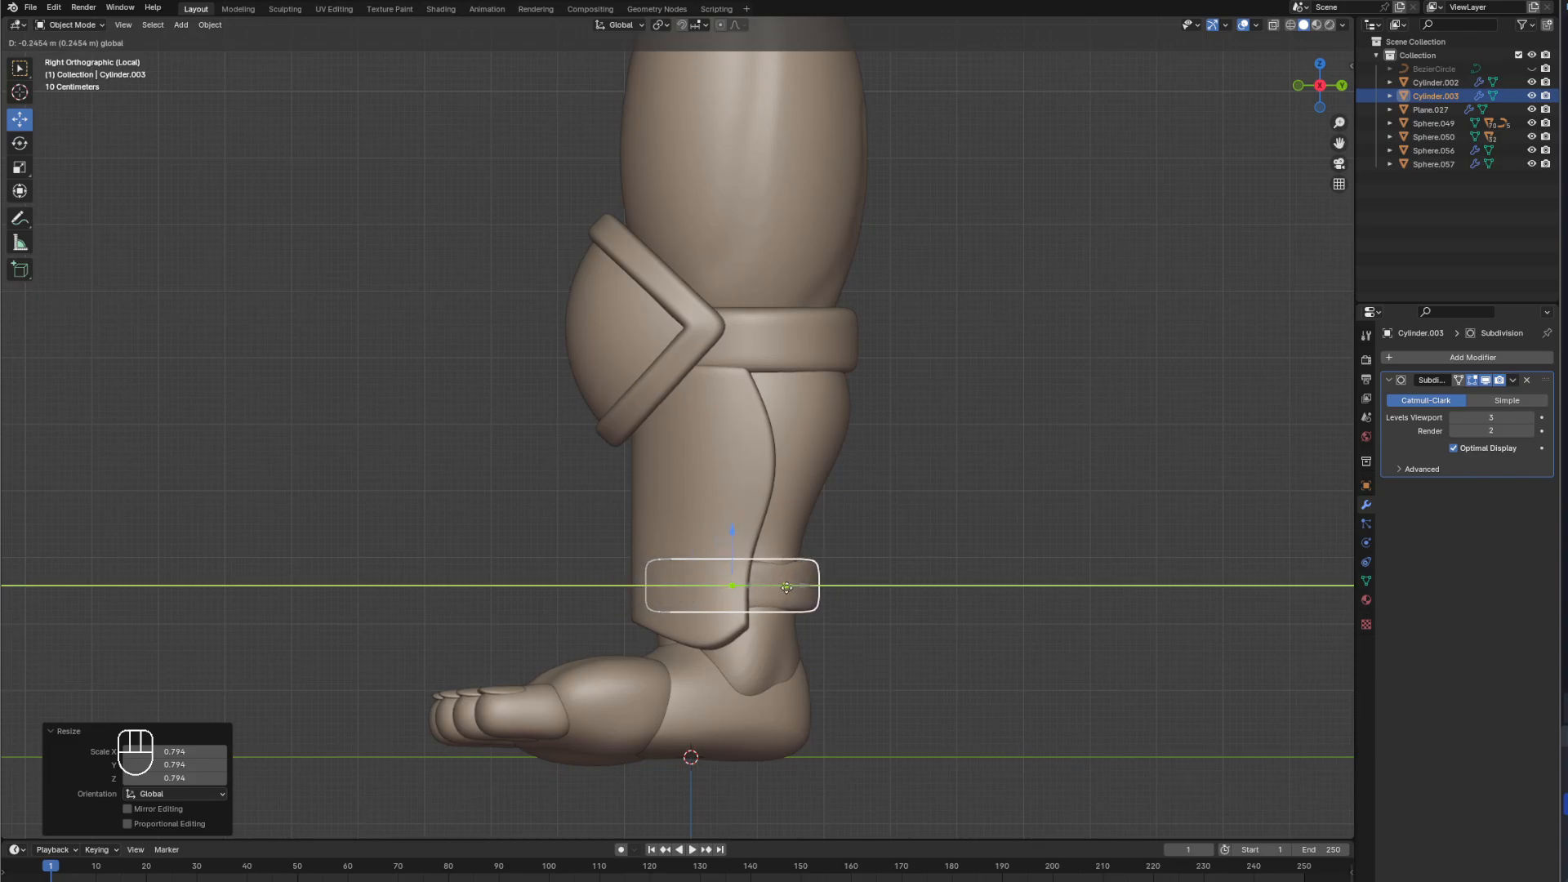
pyautogui.click(787, 587)
# Enlarge the ankle band to about 1.062 and shift it about 0.03 m along the X axis.
pyautogui.moveTo(786, 587)
pyautogui.mouseDown(button='middle')
pyautogui.moveTo(807, 582)
pyautogui.moveTo(784, 581)
pyautogui.mouseUp(button='middle')
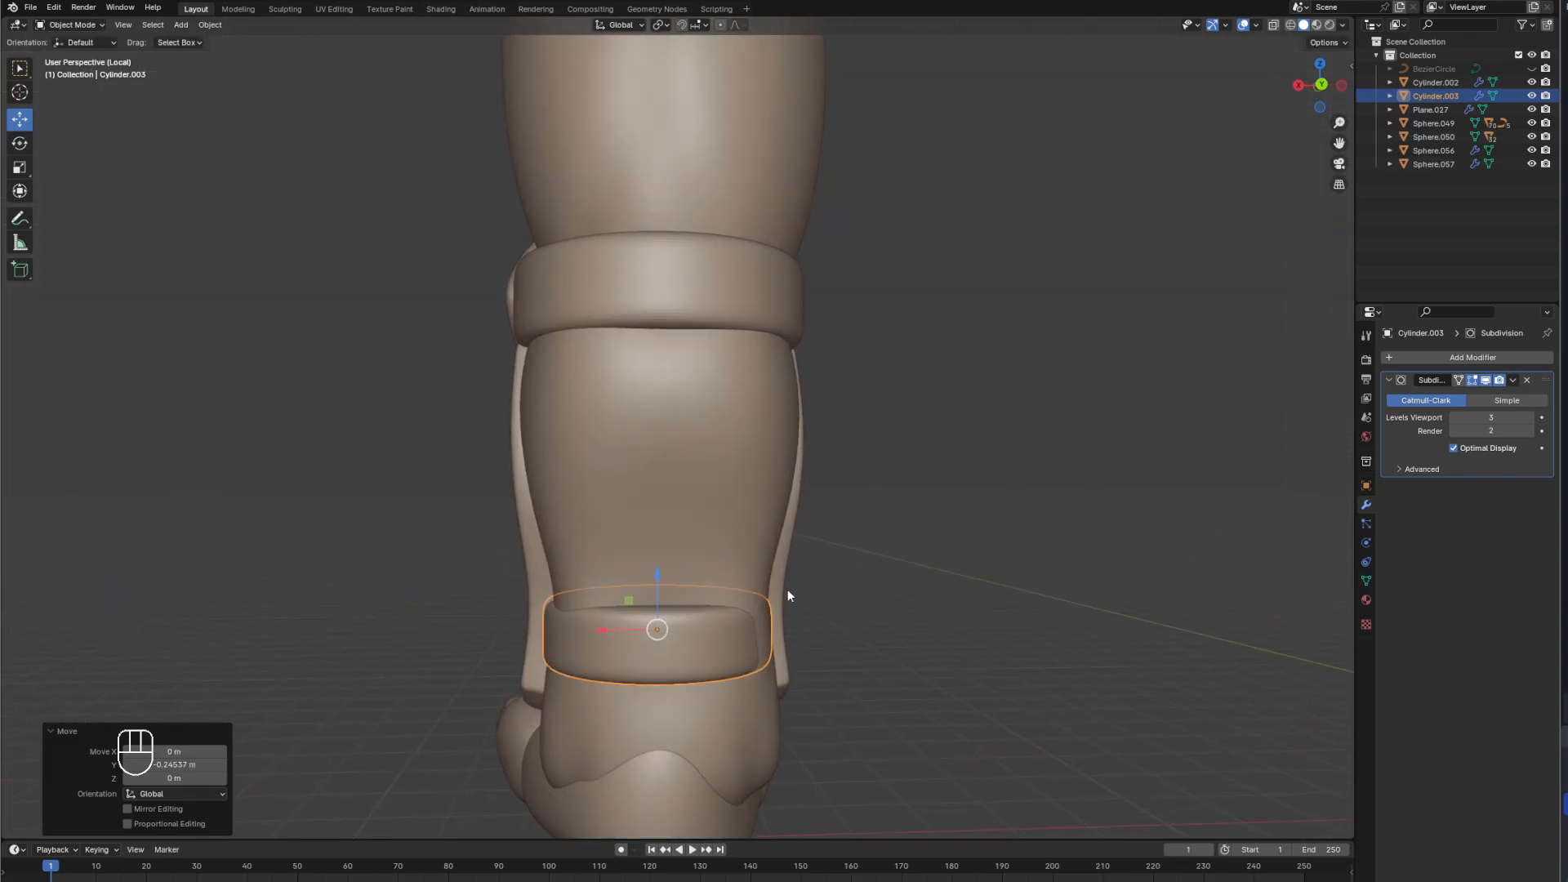
pyautogui.press('s')
pyautogui.click(797, 587)
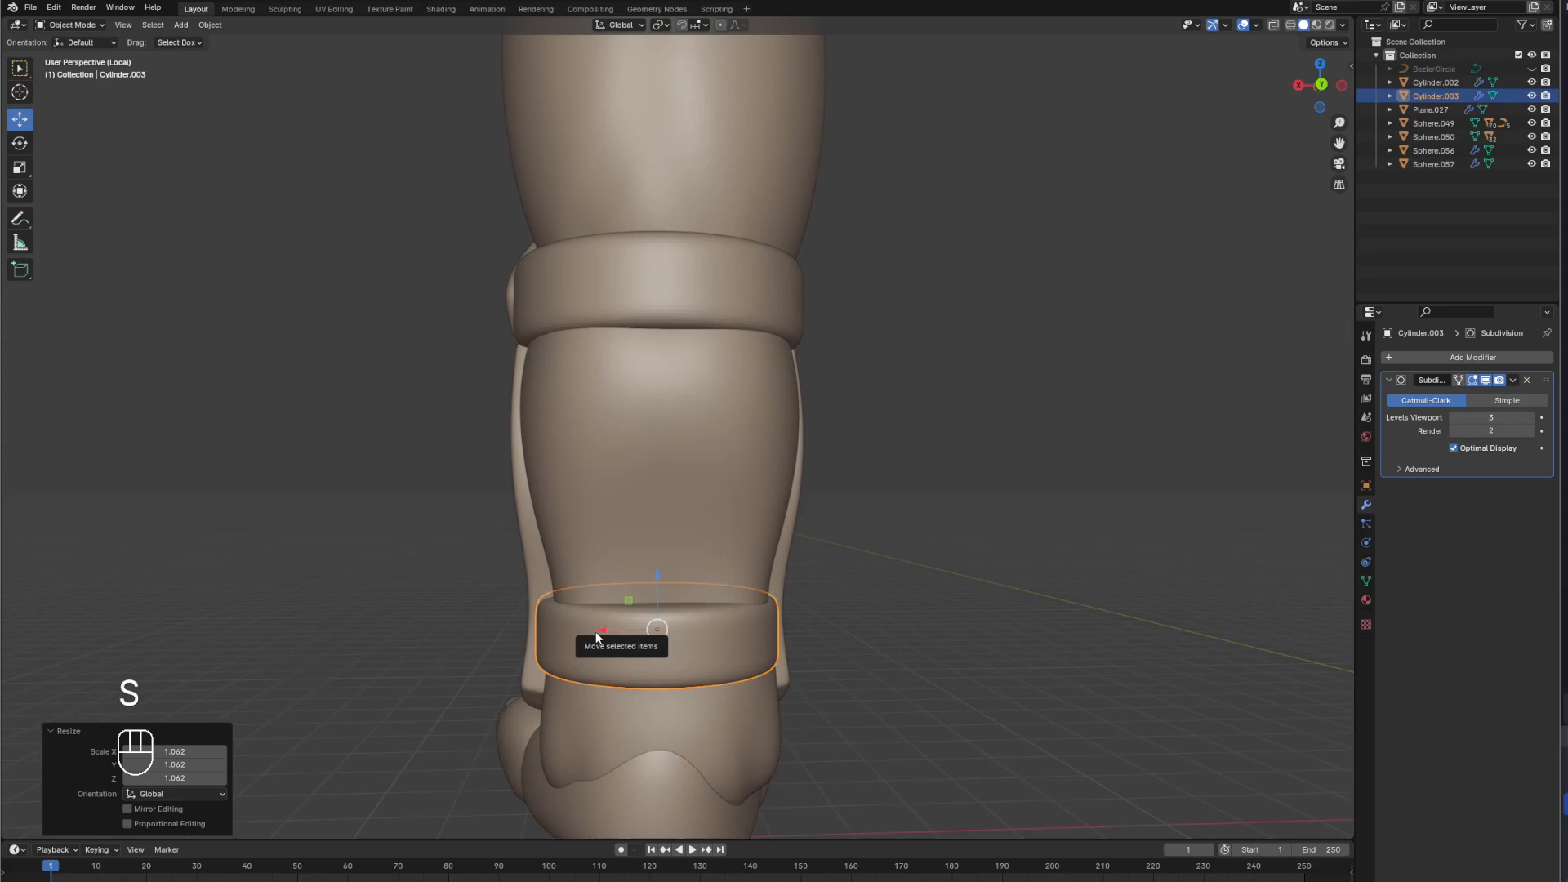
pyautogui.moveTo(597, 636); pyautogui.dragTo(602, 632)
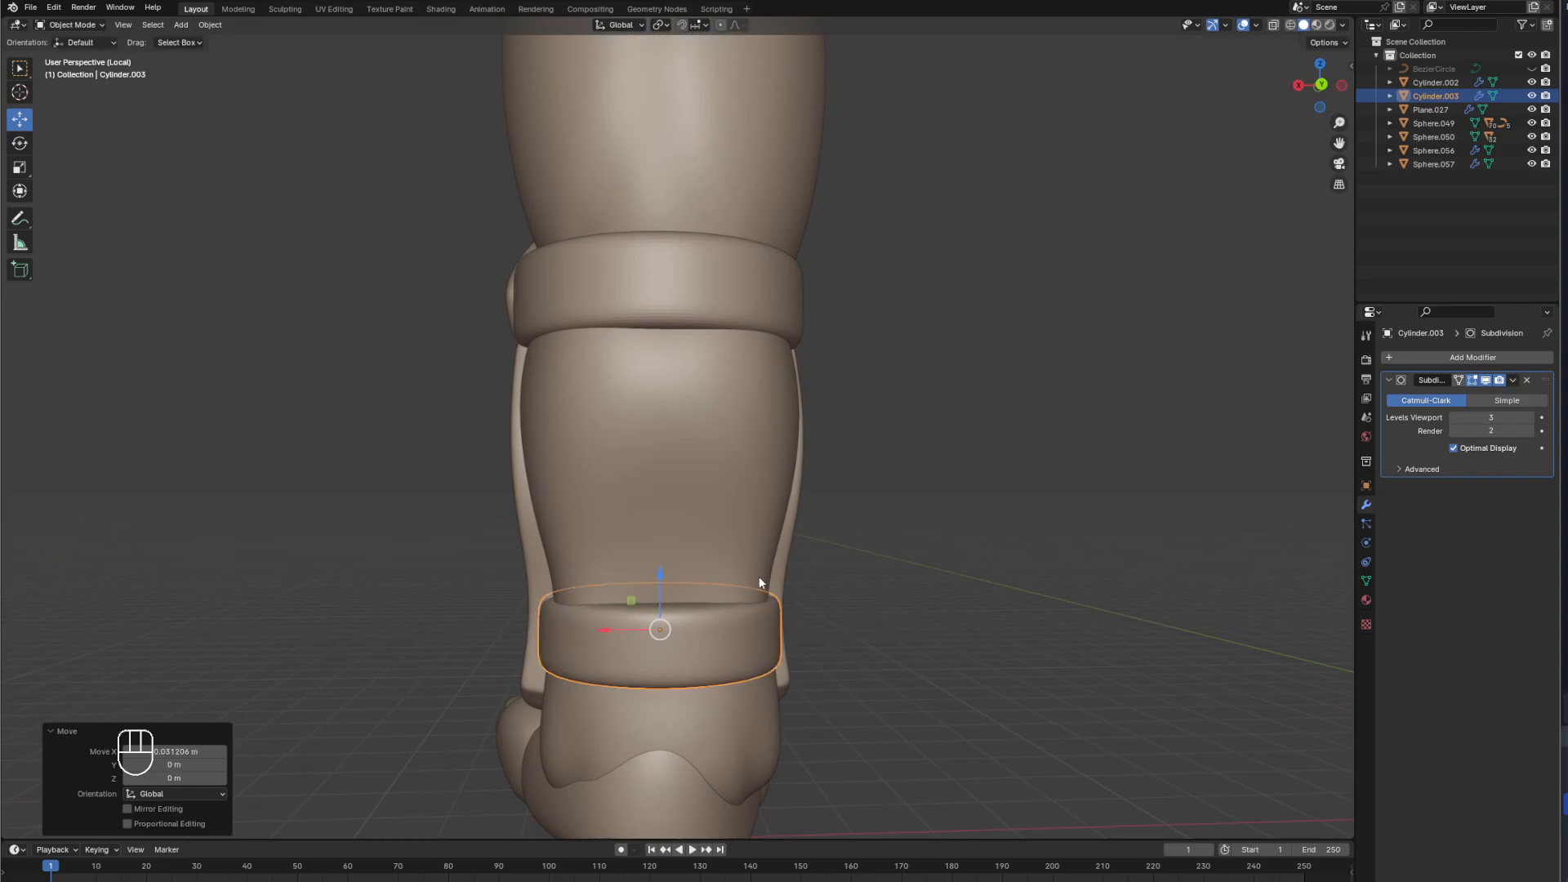
# Fine-tune the ankle band by about 0.026 m sideways in back view and about 0.06 m backward along Y.
pyautogui.moveTo(760, 585); pyautogui.dragTo(702, 617, button='middle')
pyautogui.press('ctrl+KP_1')
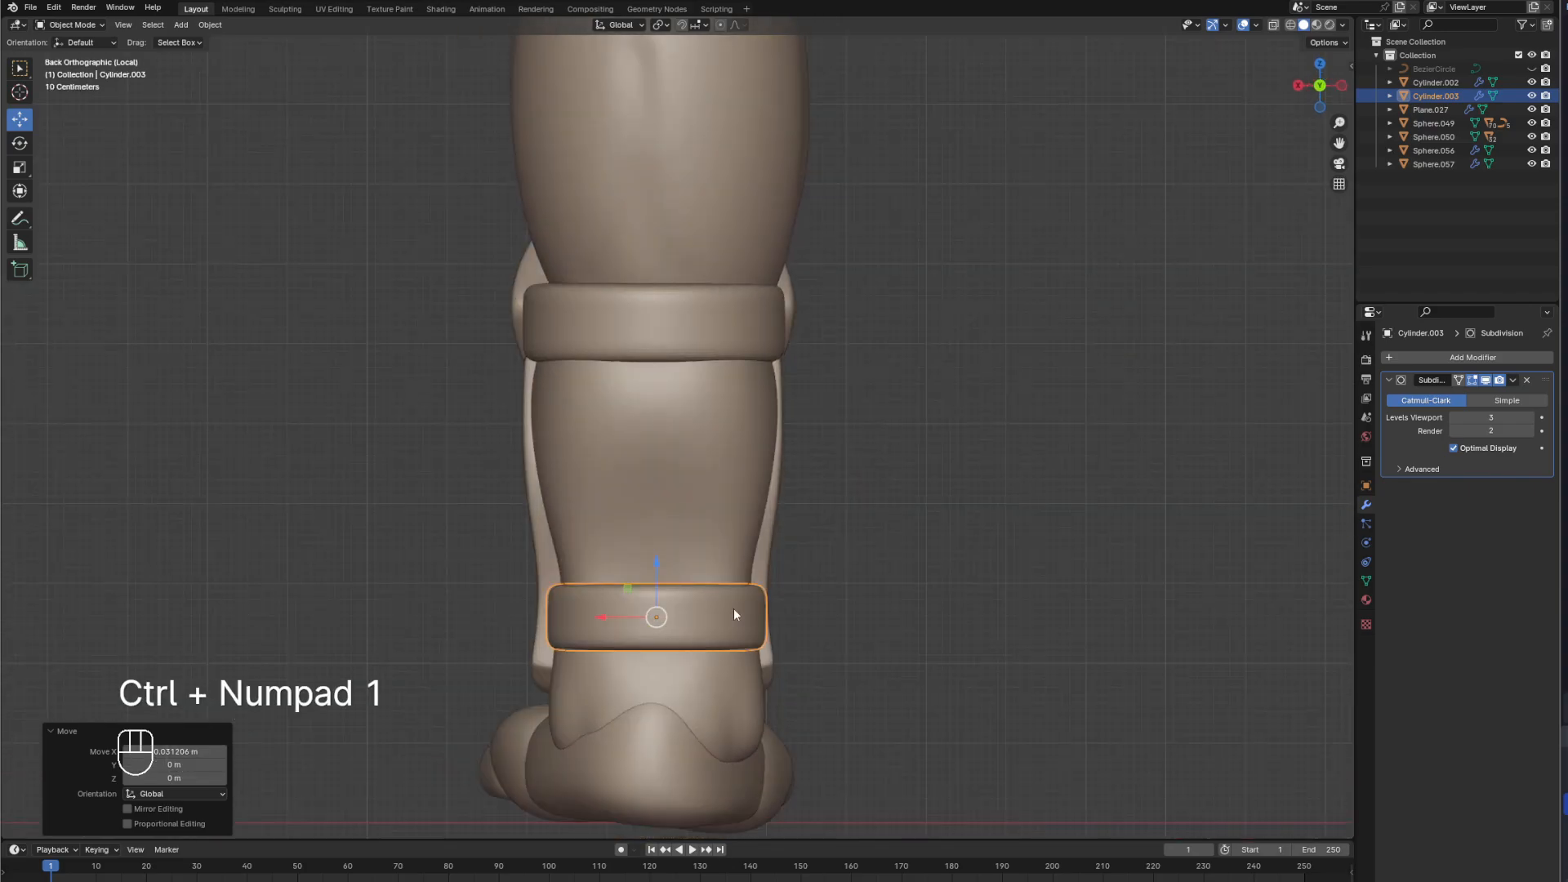
pyautogui.press('g')
pyautogui.click(757, 612)
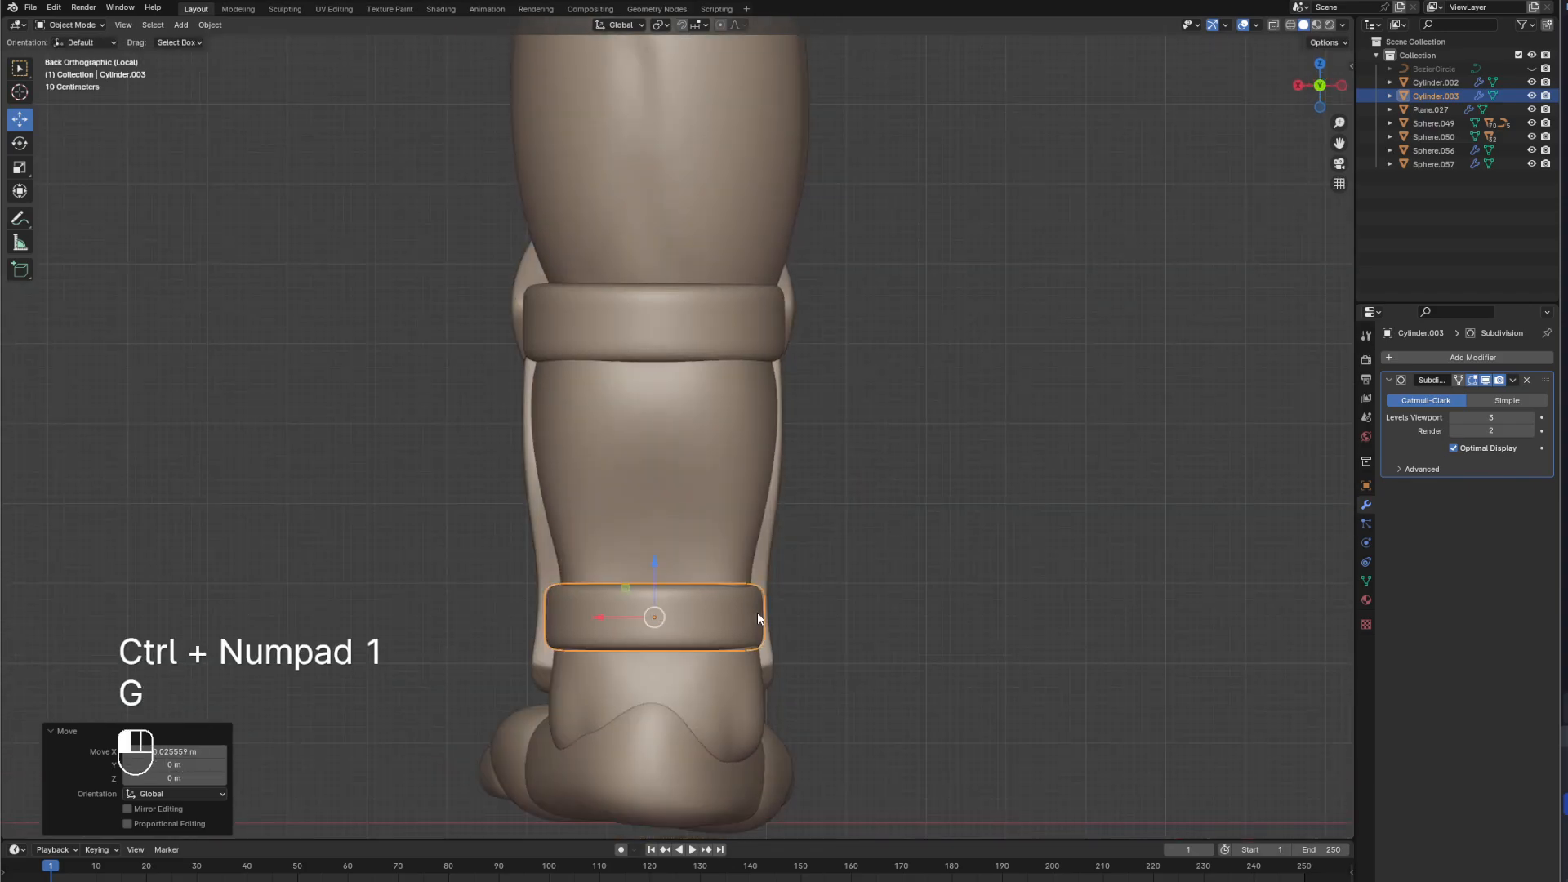
pyautogui.moveTo(704, 613); pyautogui.dragTo(564, 618, button='middle')
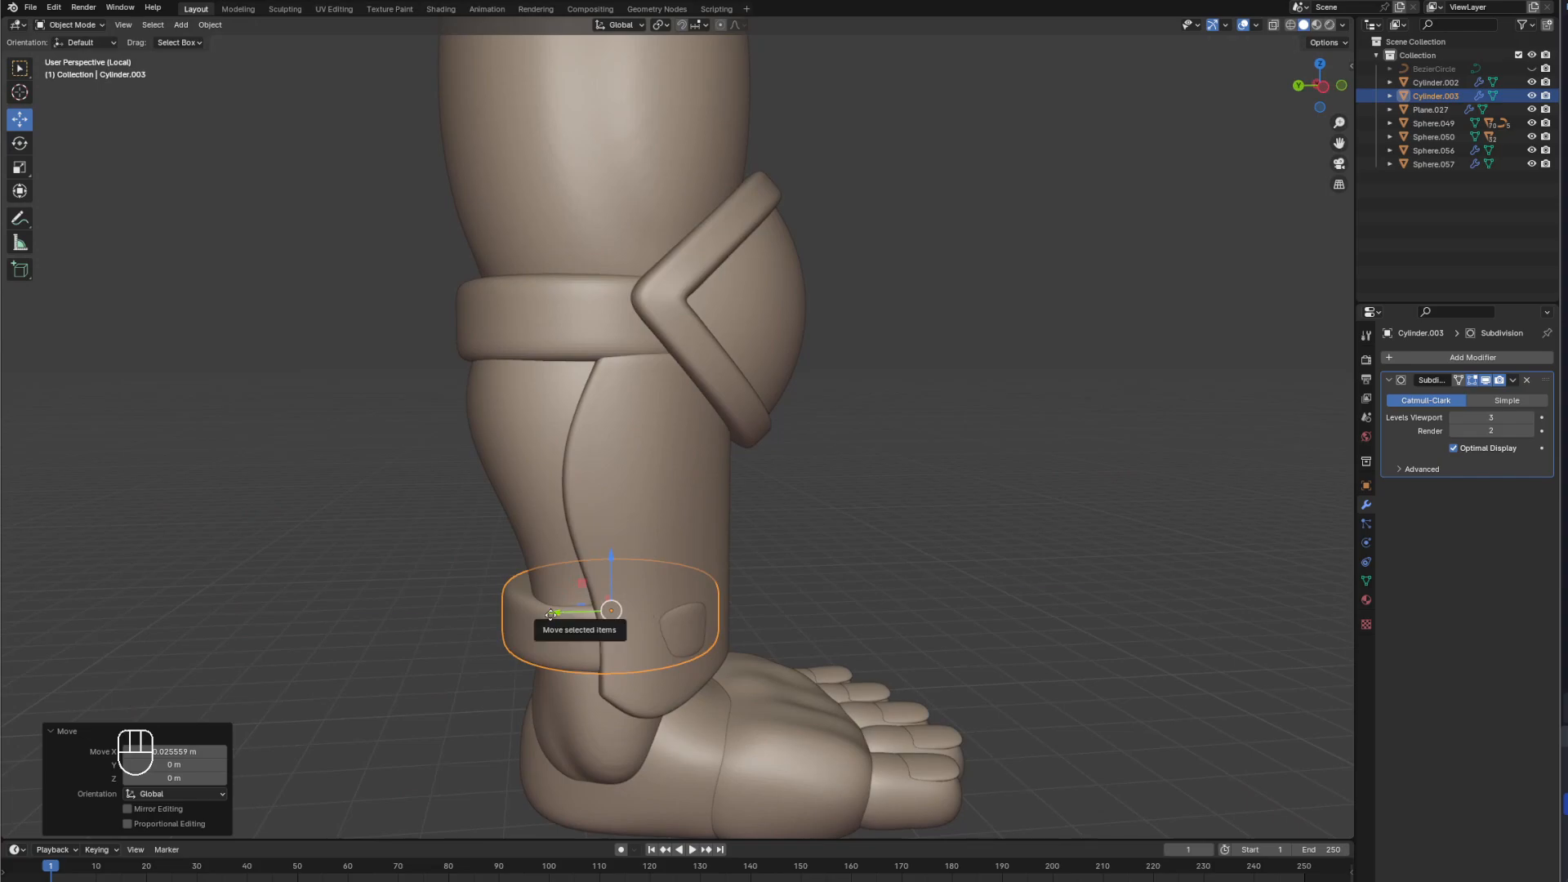
pyautogui.moveTo(550, 614); pyautogui.dragTo(548, 618)
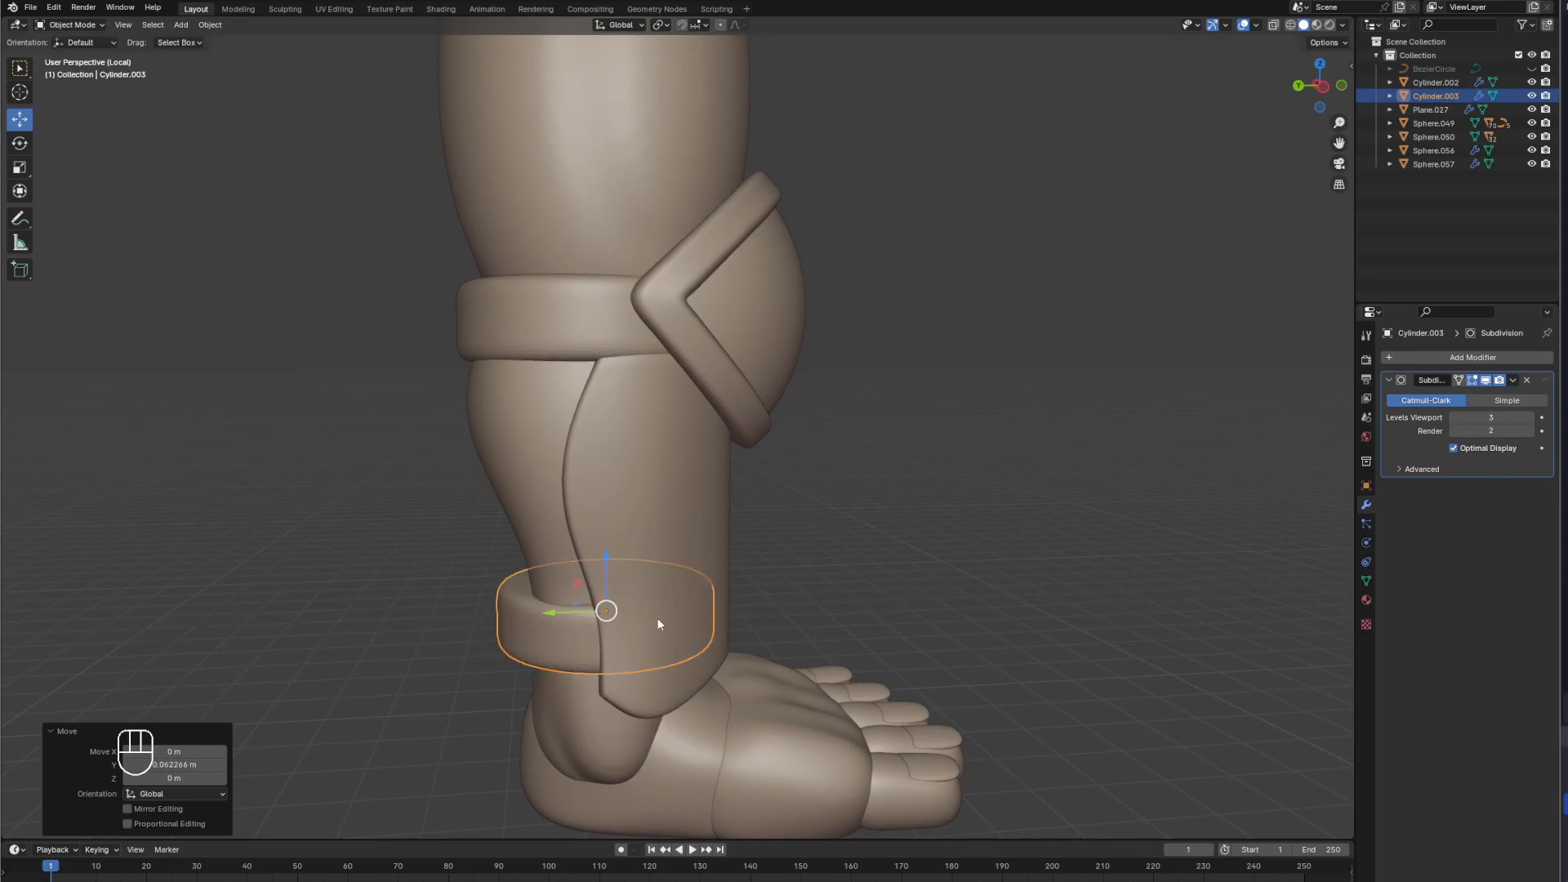
# Scale the ankle band to about 0.85 along Y and move it about 0.05 m backward to hug the leg.
pyautogui.moveTo(656, 617); pyautogui.dragTo(985, 579, button='middle')
pyautogui.press('KP_3')
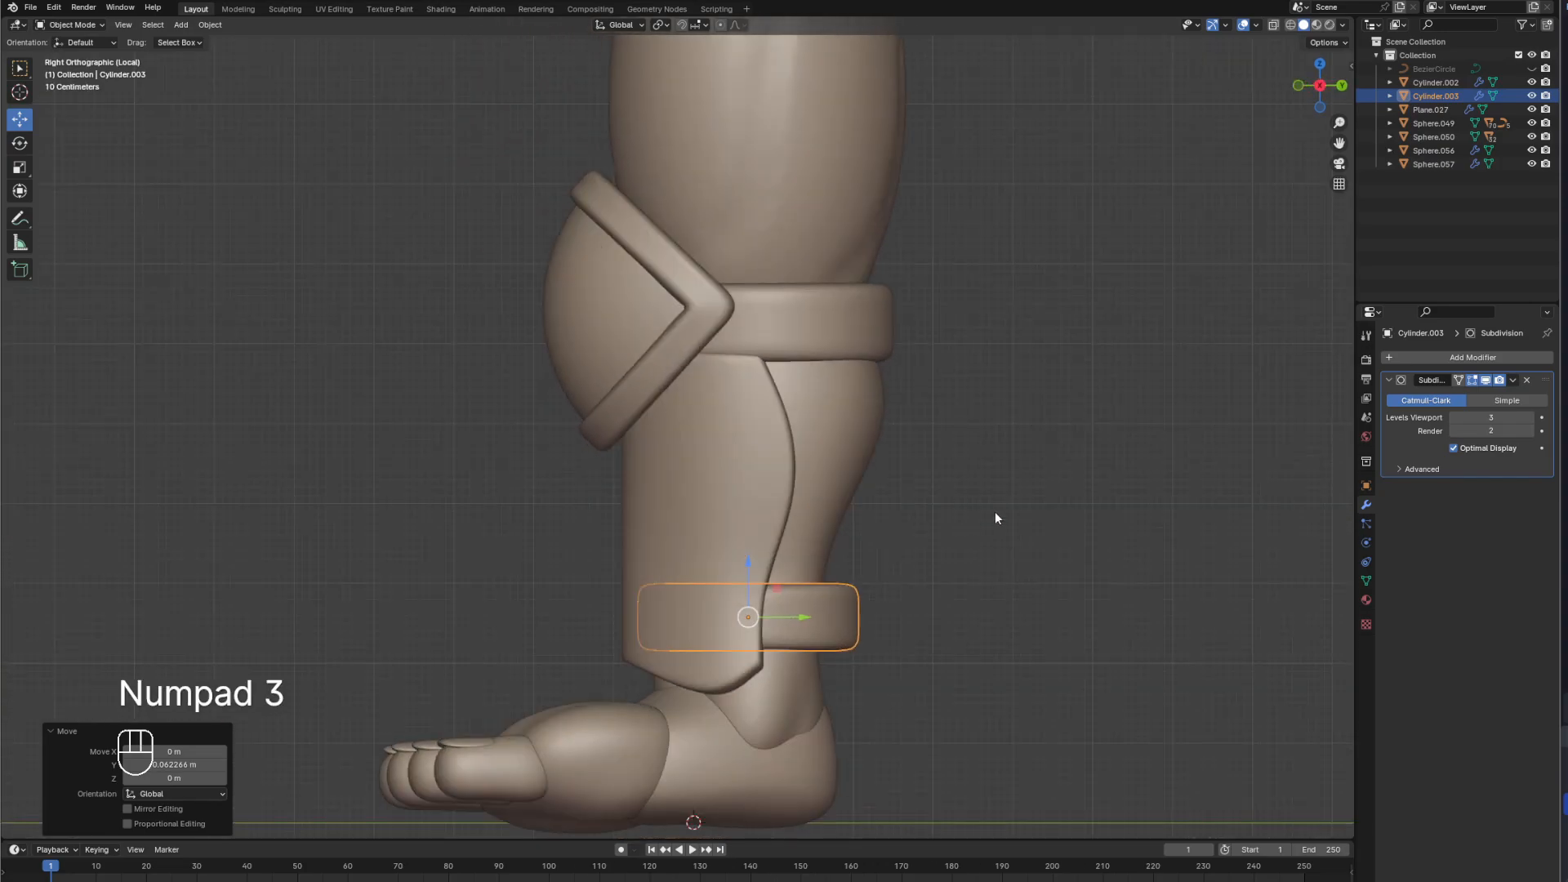
pyautogui.press('s')
pyautogui.press('y')
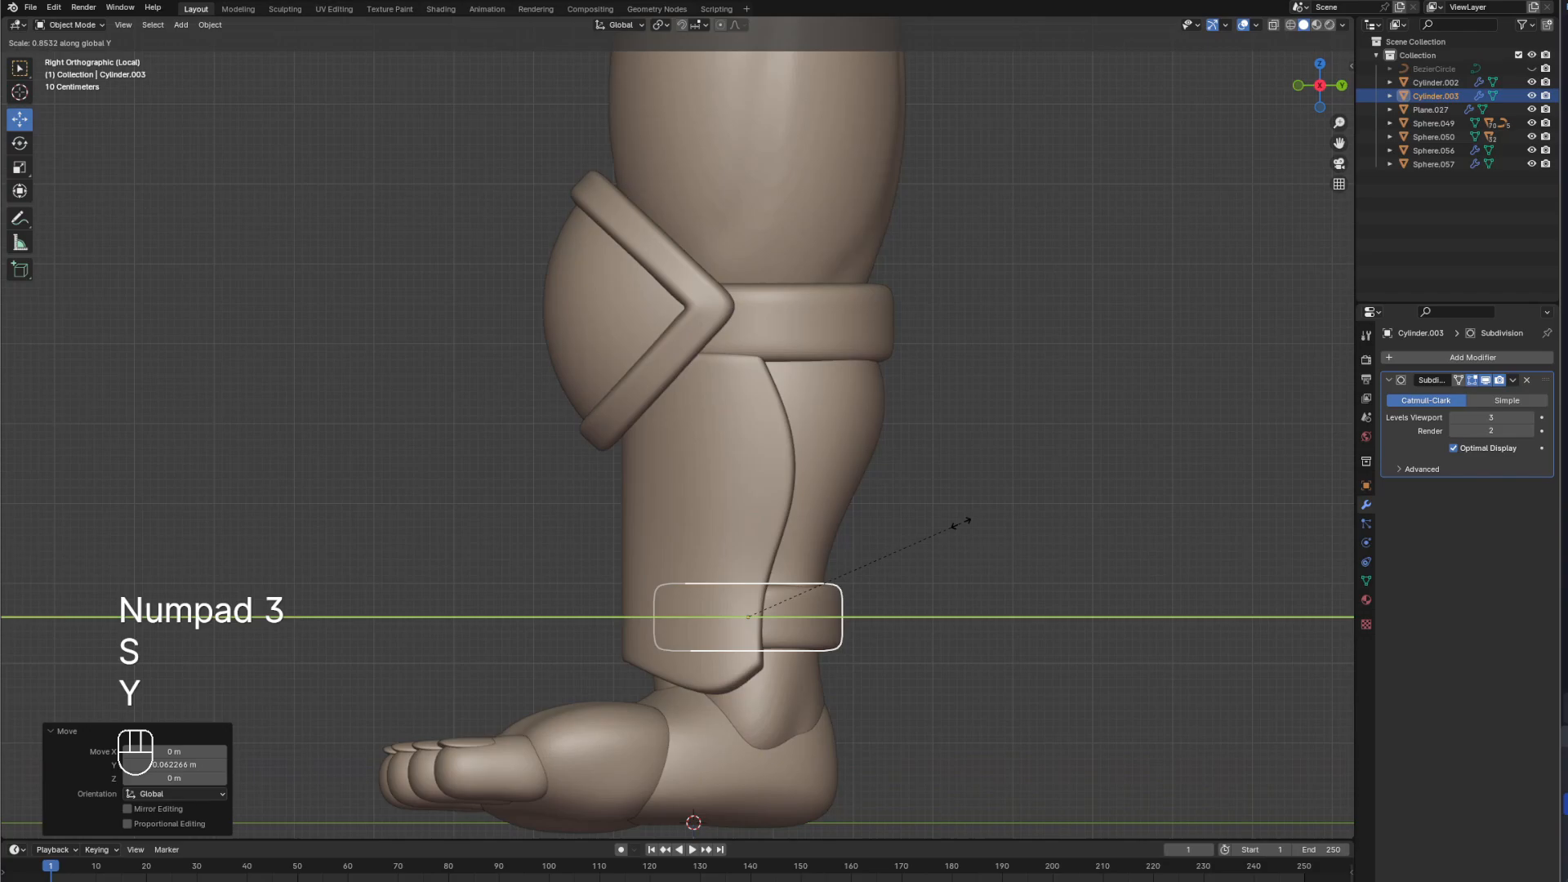
pyautogui.click(953, 526)
pyautogui.moveTo(803, 620); pyautogui.dragTo(815, 619)
pyautogui.moveTo(880, 614); pyautogui.dragTo(800, 548, button='middle')
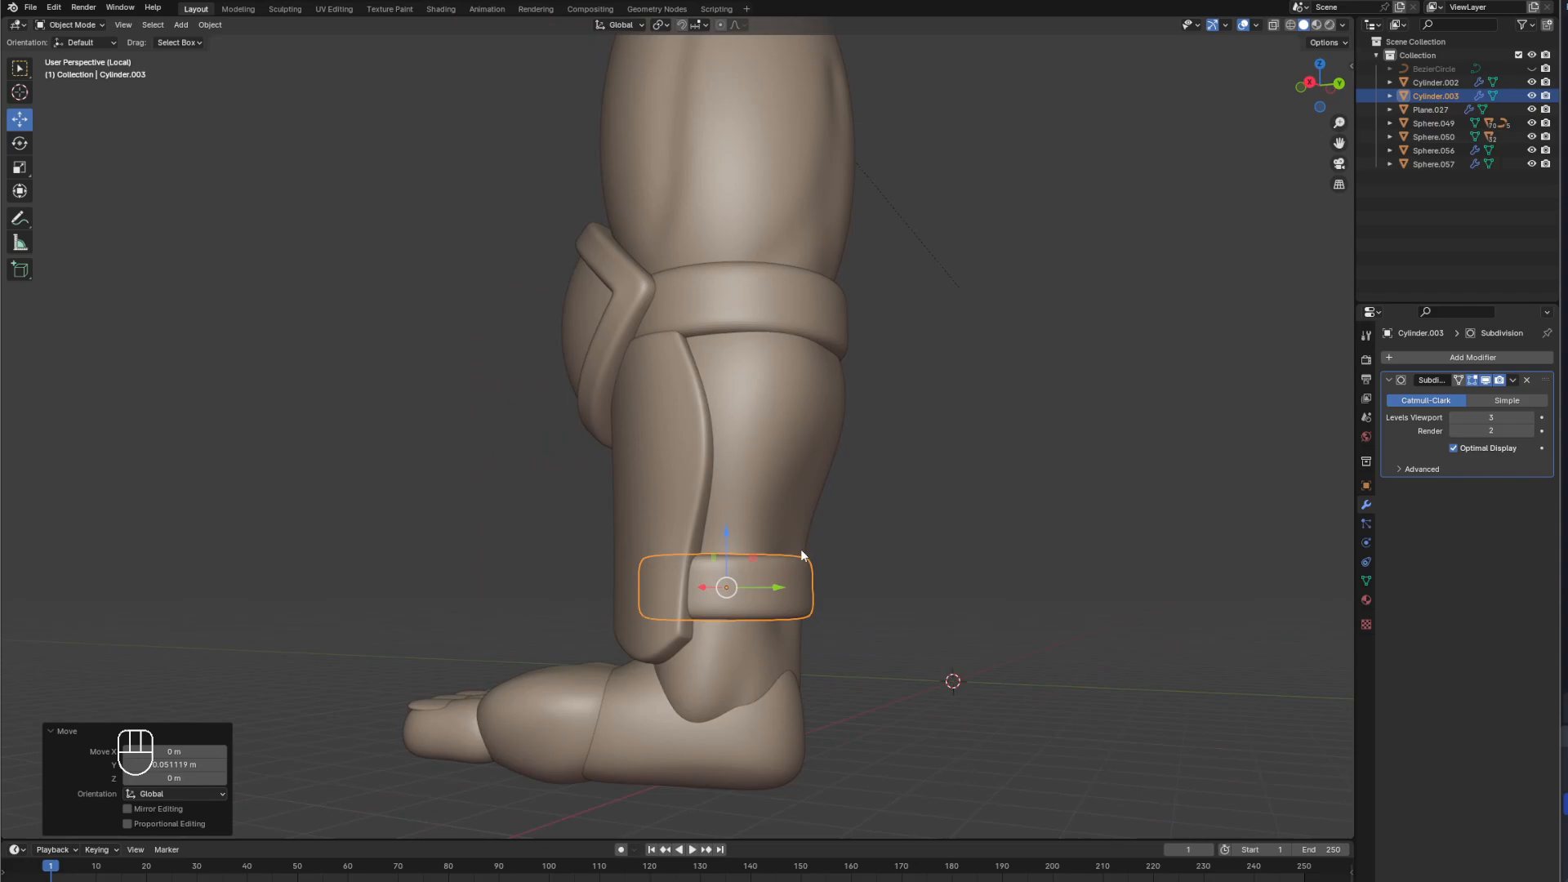
pyautogui.click(914, 529)
# Duplicate the knee band and place the copy on the calf, about 1.63 m lower and 0.32 m further back.
pyautogui.press('KP_3')
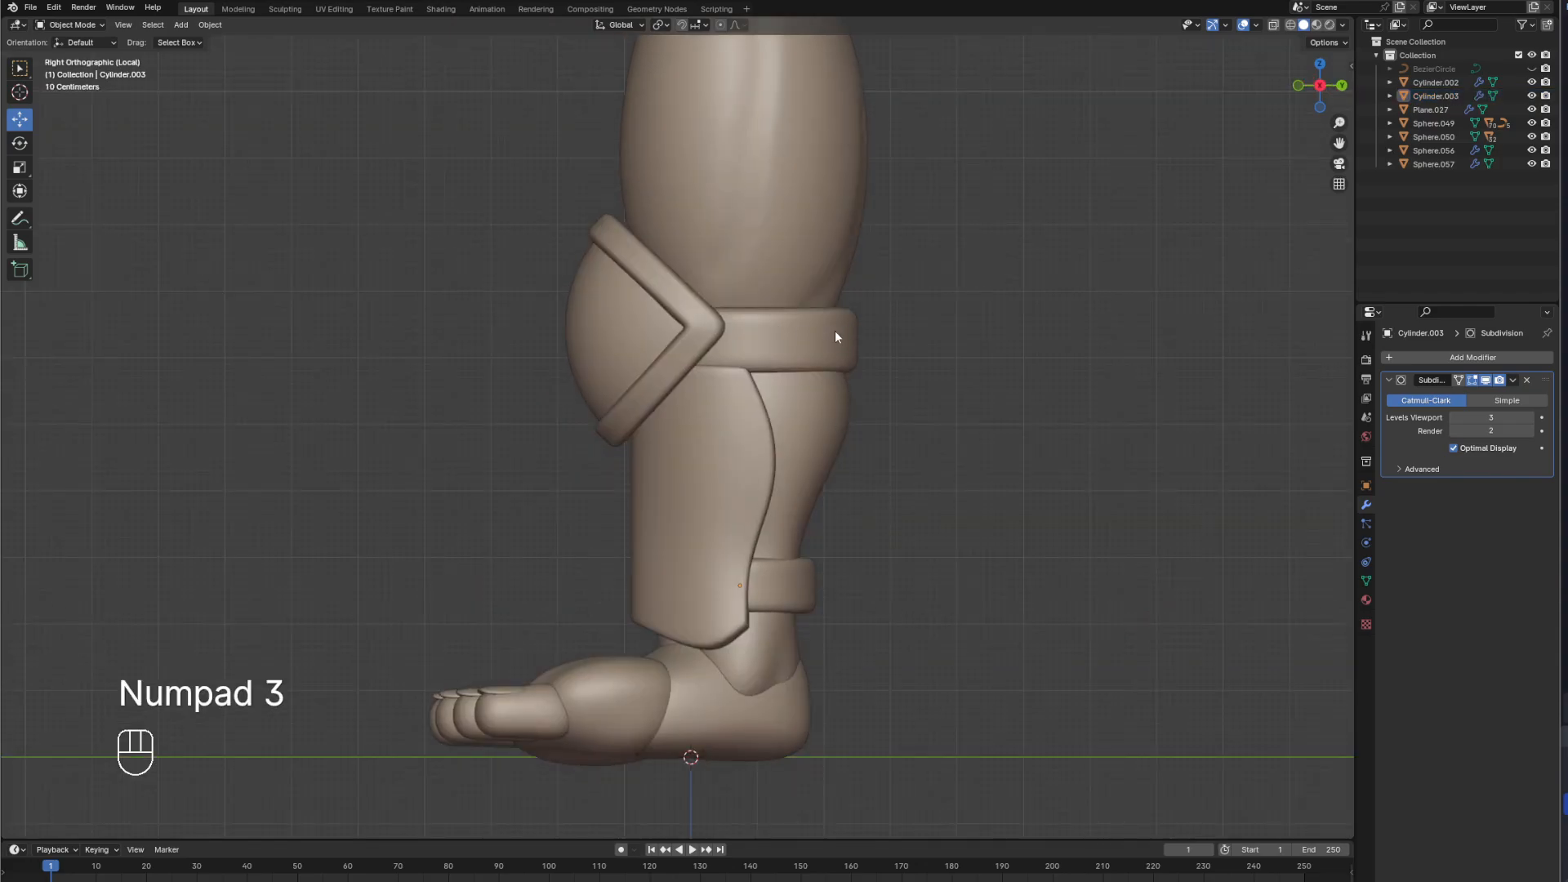
pyautogui.click(835, 336)
pyautogui.hotkey('shift', 'd')
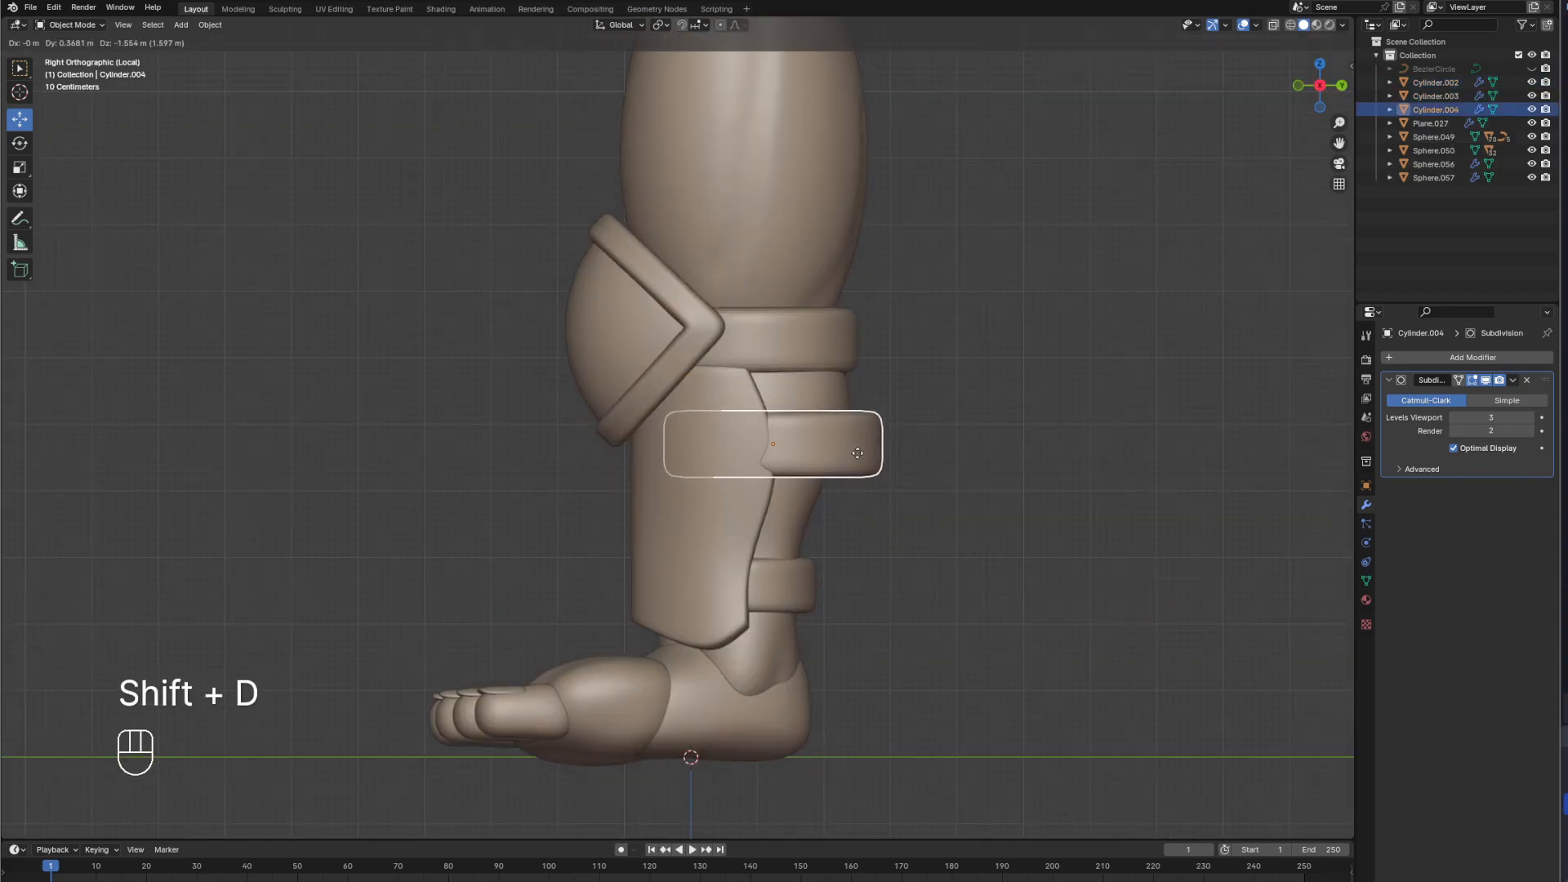
pyautogui.click(855, 460)
# Scale the calf band to about 0.814 along Y and move it about 0.08 m backward.
pyautogui.press('s')
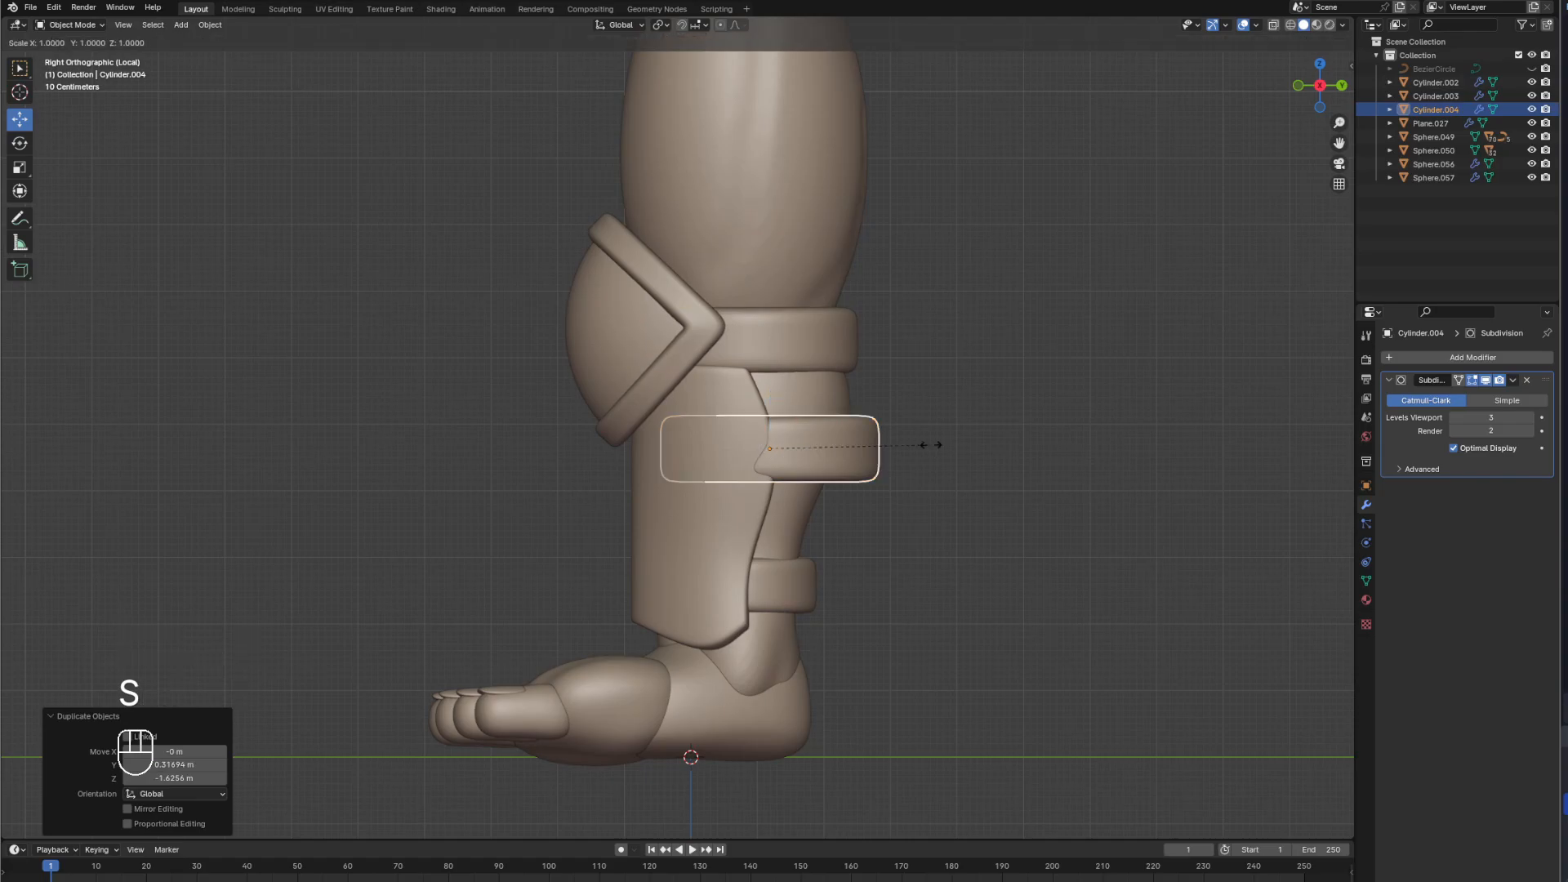
pyautogui.press('y')
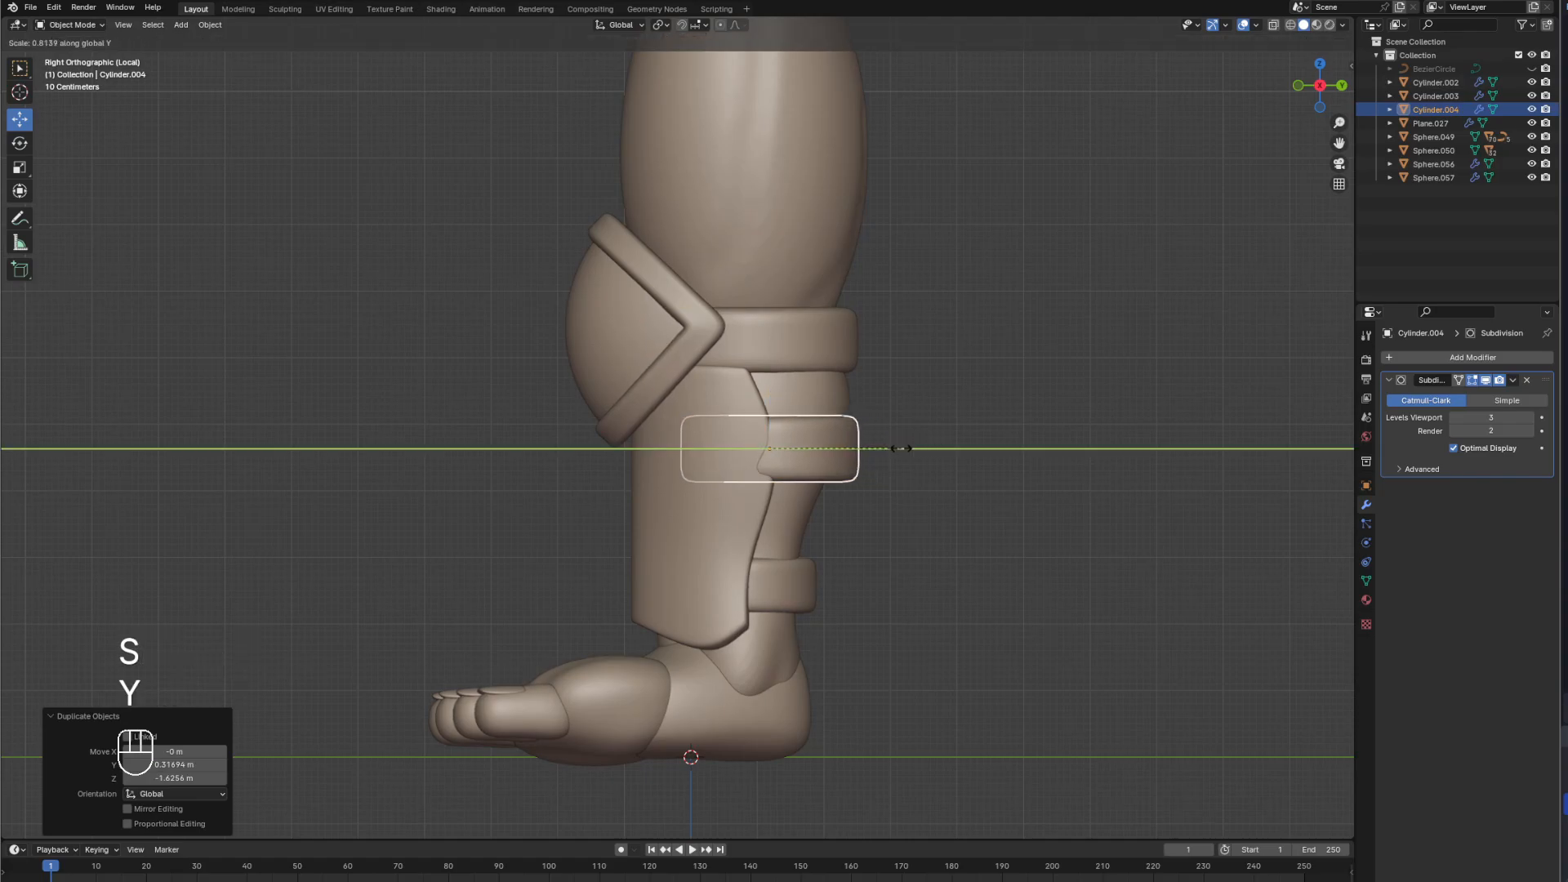
pyautogui.click(843, 455)
pyautogui.moveTo(828, 456); pyautogui.dragTo(829, 448)
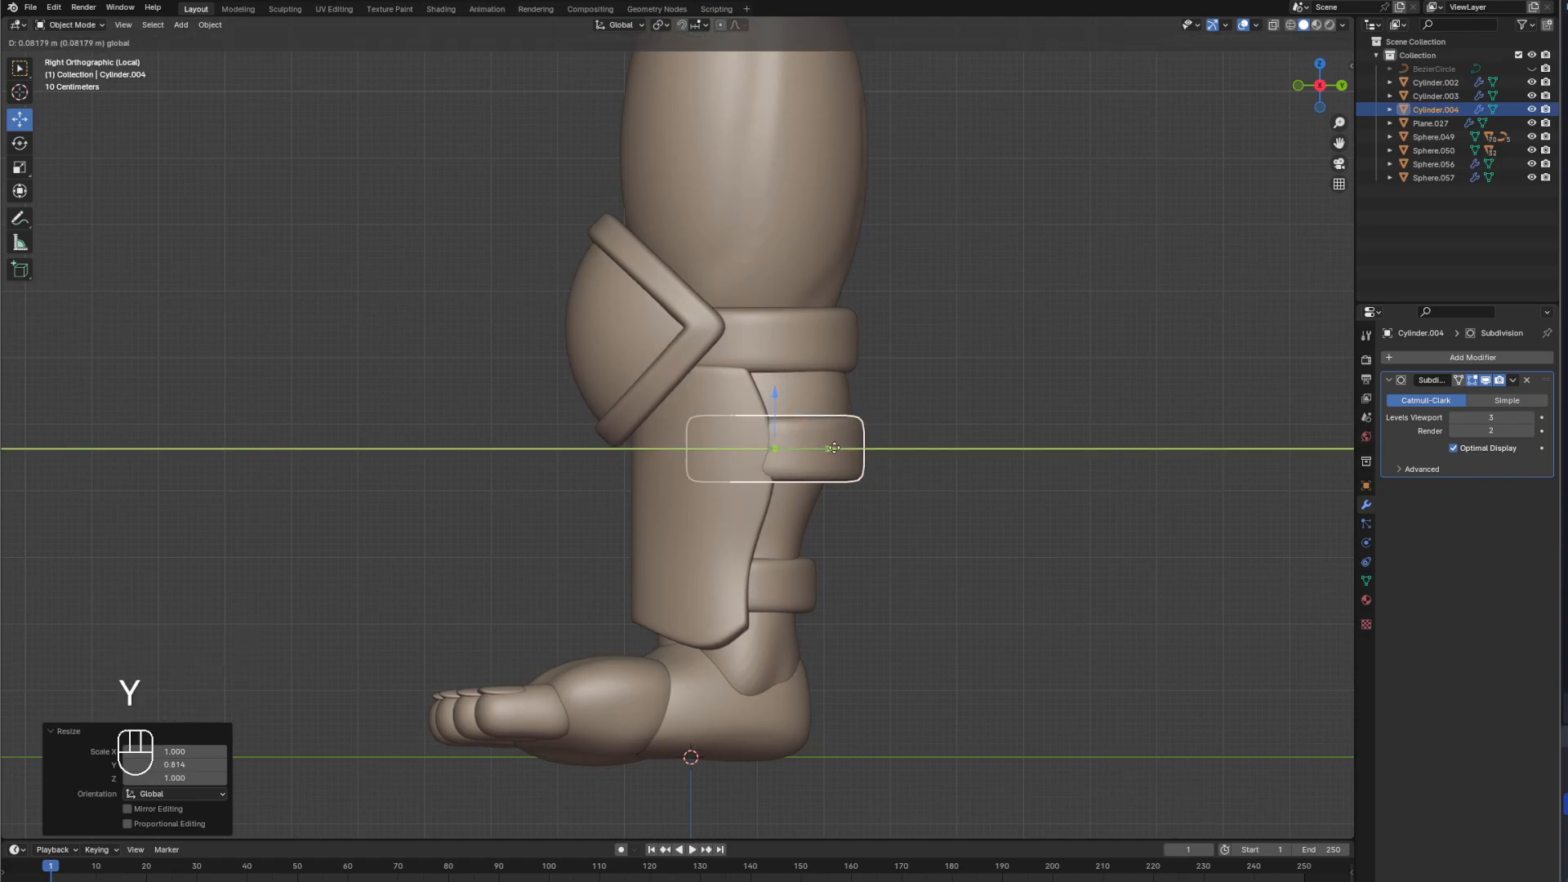
# Scale the calf band uniformly to about 0.98 in back view to match the calf's width.
pyautogui.moveTo(847, 449); pyautogui.dragTo(772, 456, button='middle')
pyautogui.press('ctrl+KP_1')
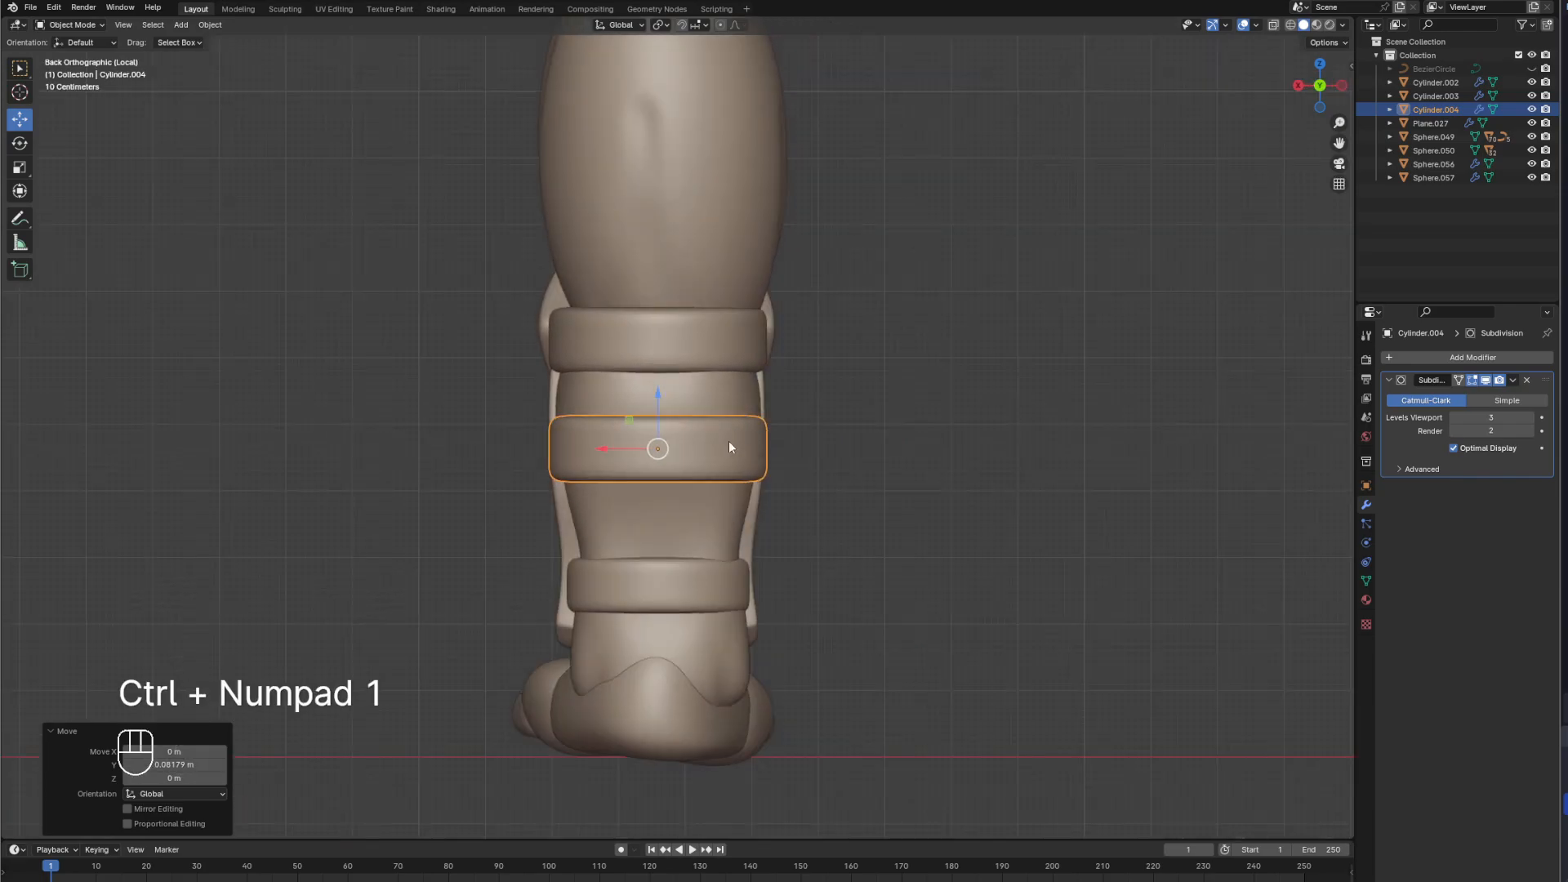
pyautogui.press('s')
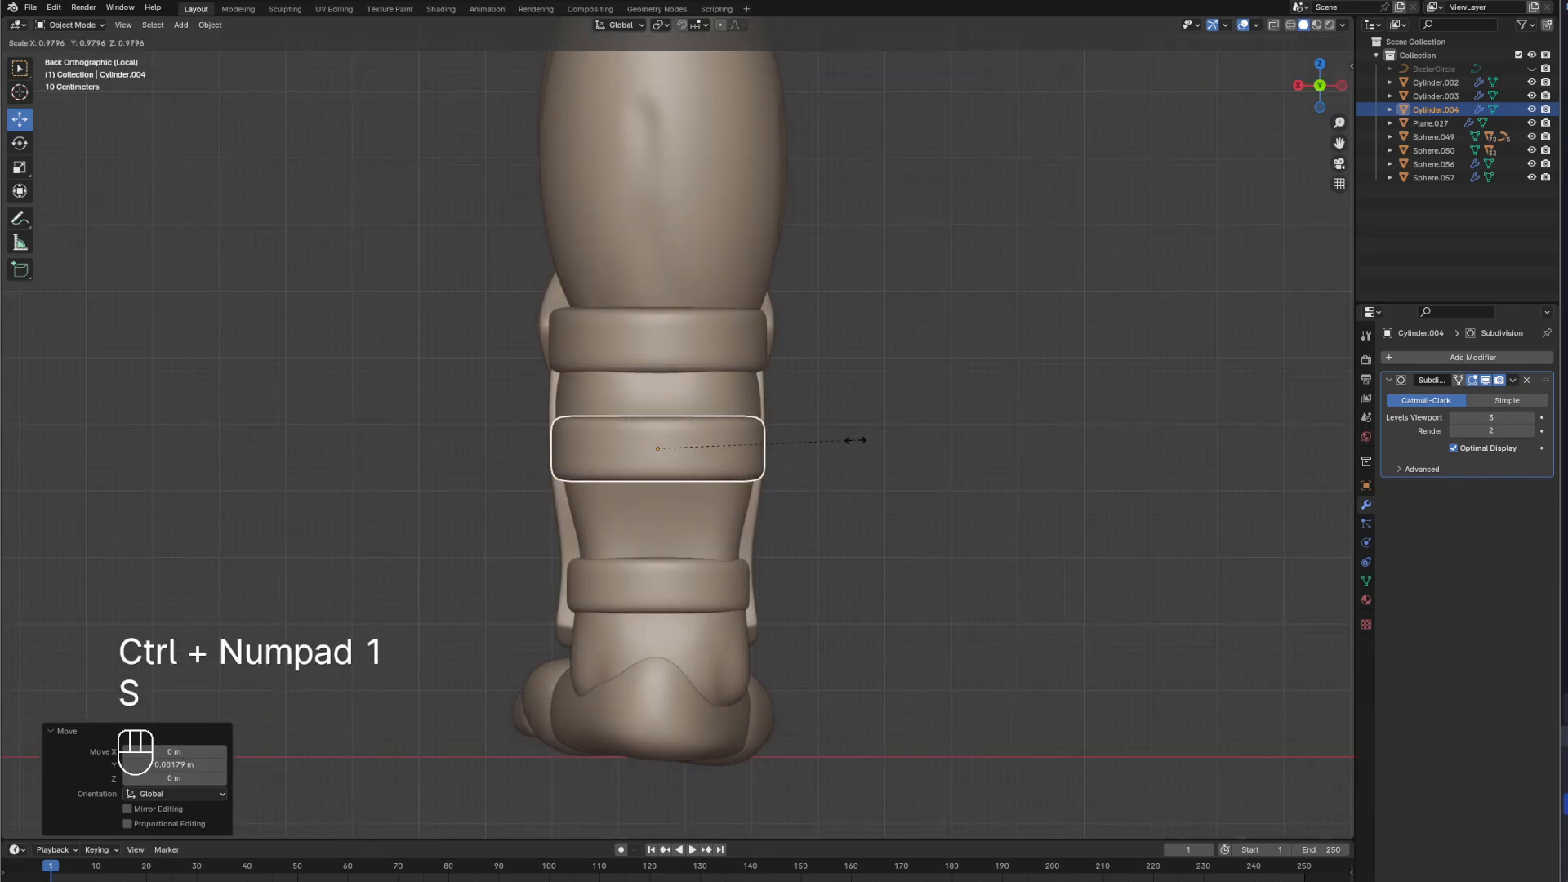
pyautogui.click(855, 440)
pyautogui.click(901, 459)
# Set the shin plate's Solidify offset to about -0.559 so the plate sits slightly further out from the leg.
pyautogui.moveTo(902, 458); pyautogui.dragTo(981, 473, button='middle')
pyautogui.click(626, 482)
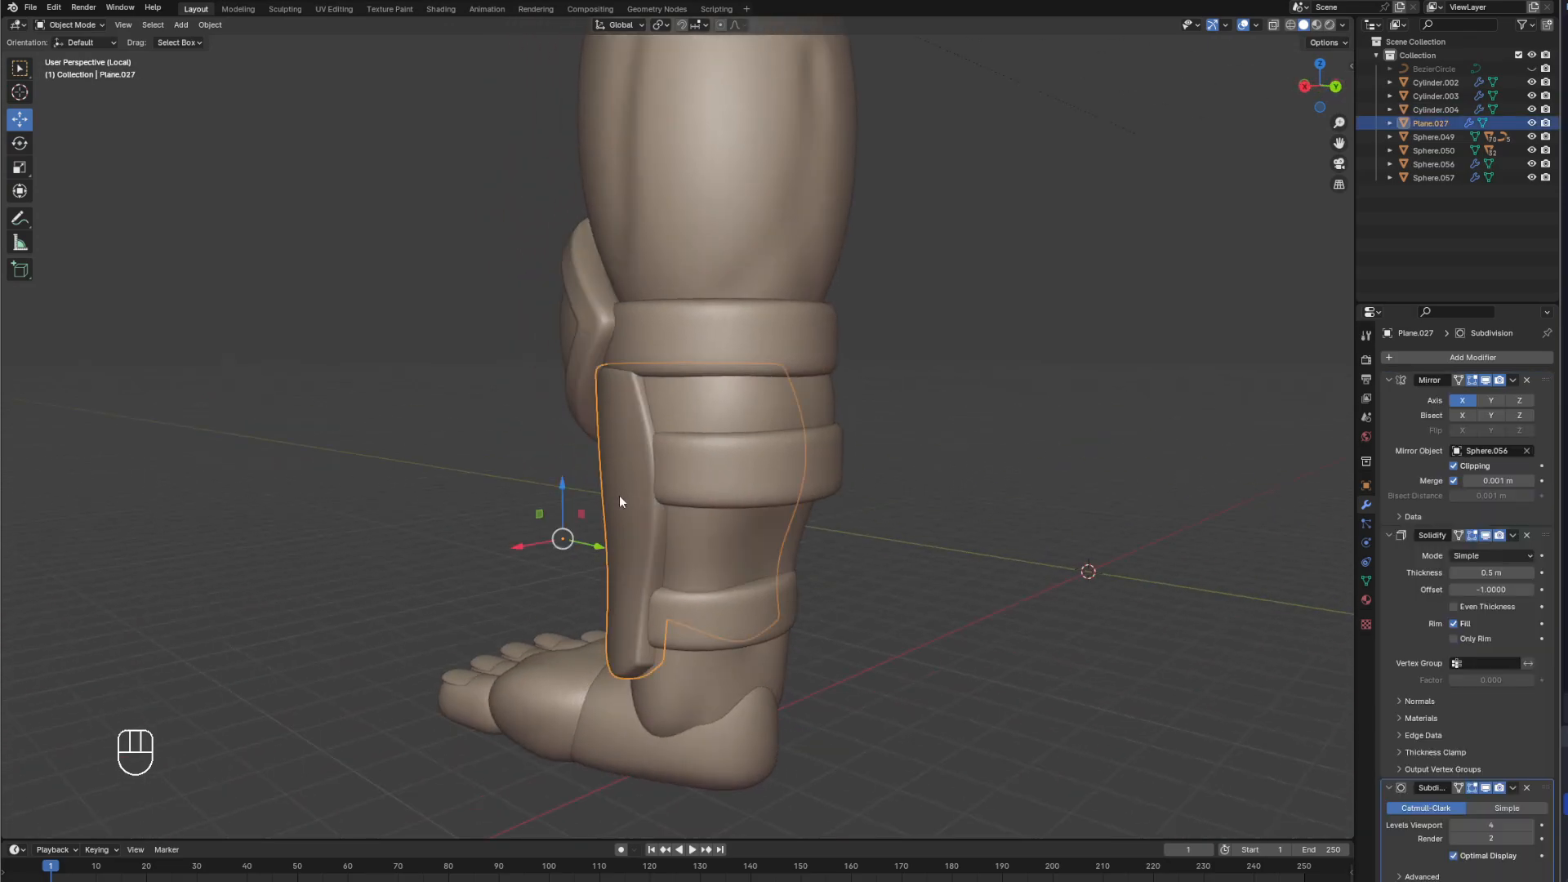
pyautogui.moveTo(619, 494); pyautogui.dragTo(1160, 523, button='middle')
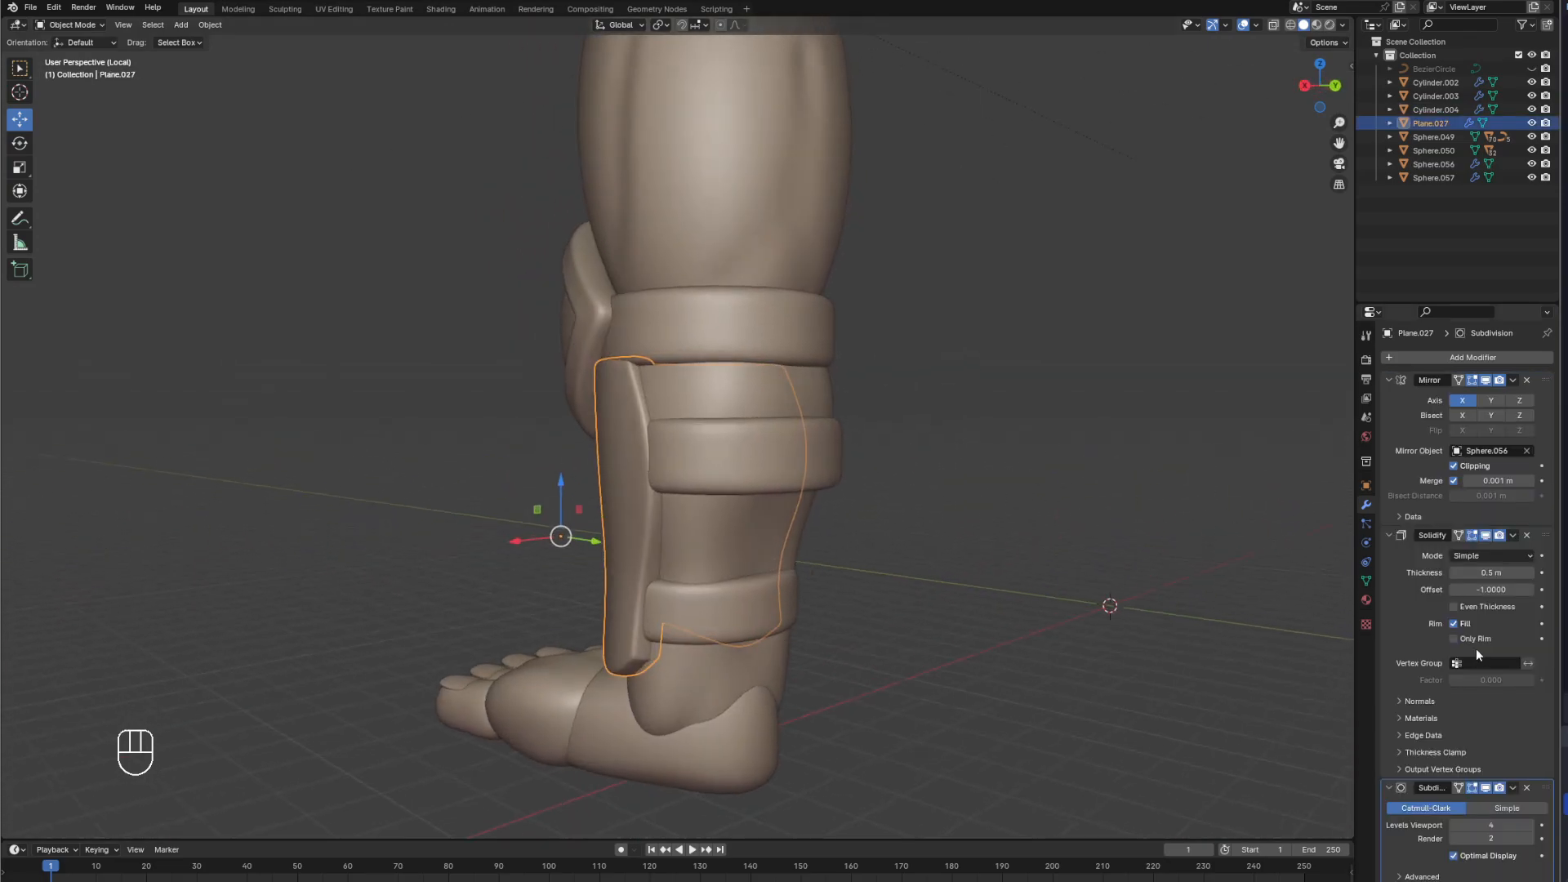
pyautogui.moveTo(1489, 589)
pyautogui.mouseDown()
pyautogui.moveTo(1443, 593)
pyautogui.moveTo(1556, 595)
pyautogui.moveTo(1498, 595)
pyautogui.mouseUp()
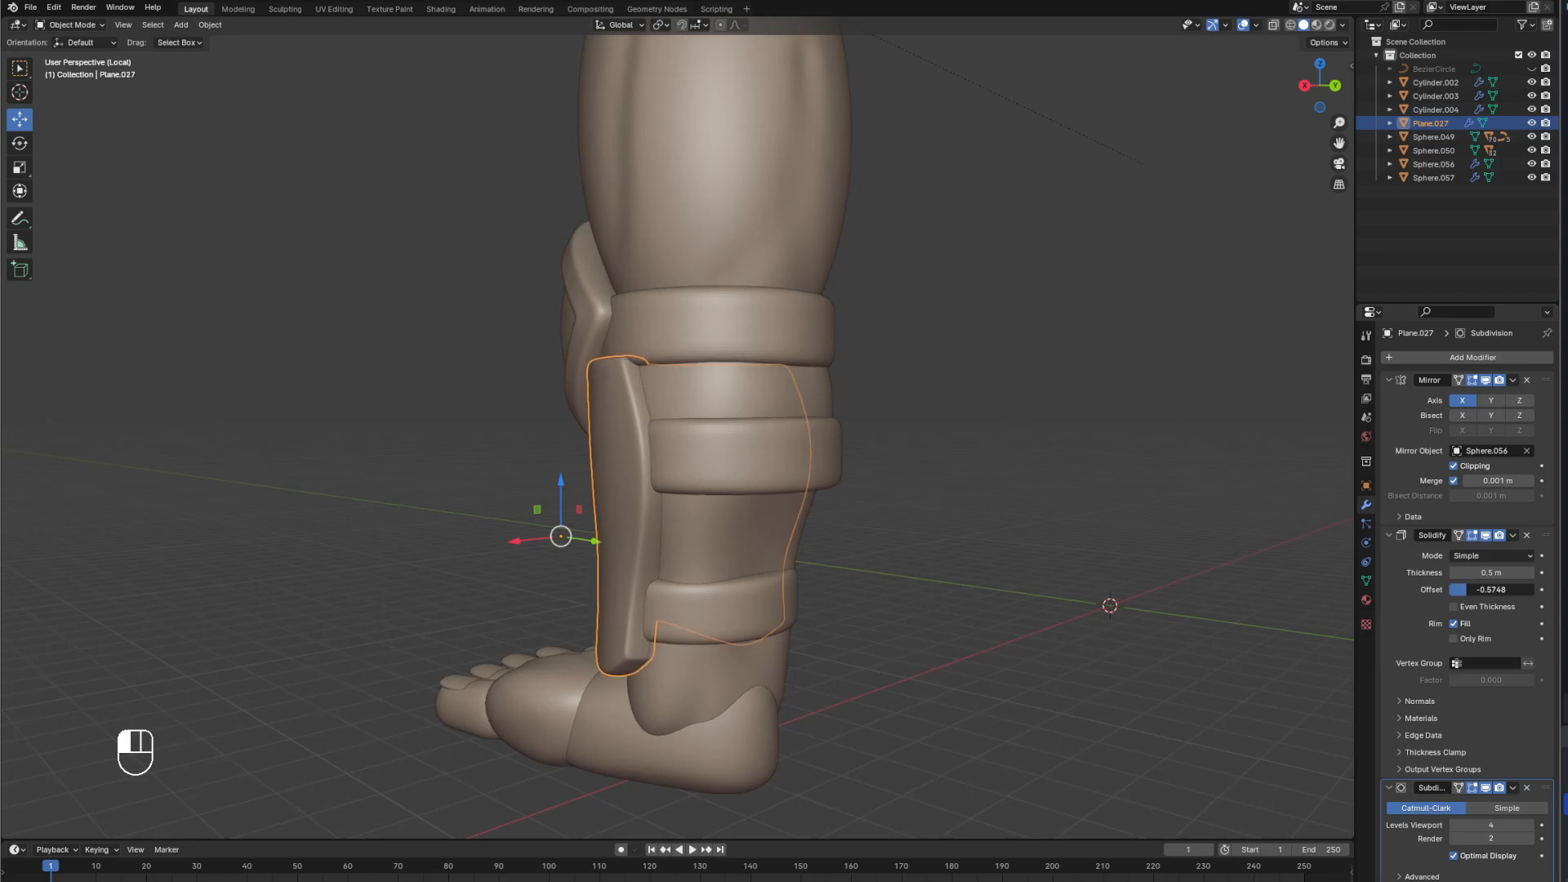
pyautogui.moveTo(1054, 575); pyautogui.dragTo(897, 549, button='middle')
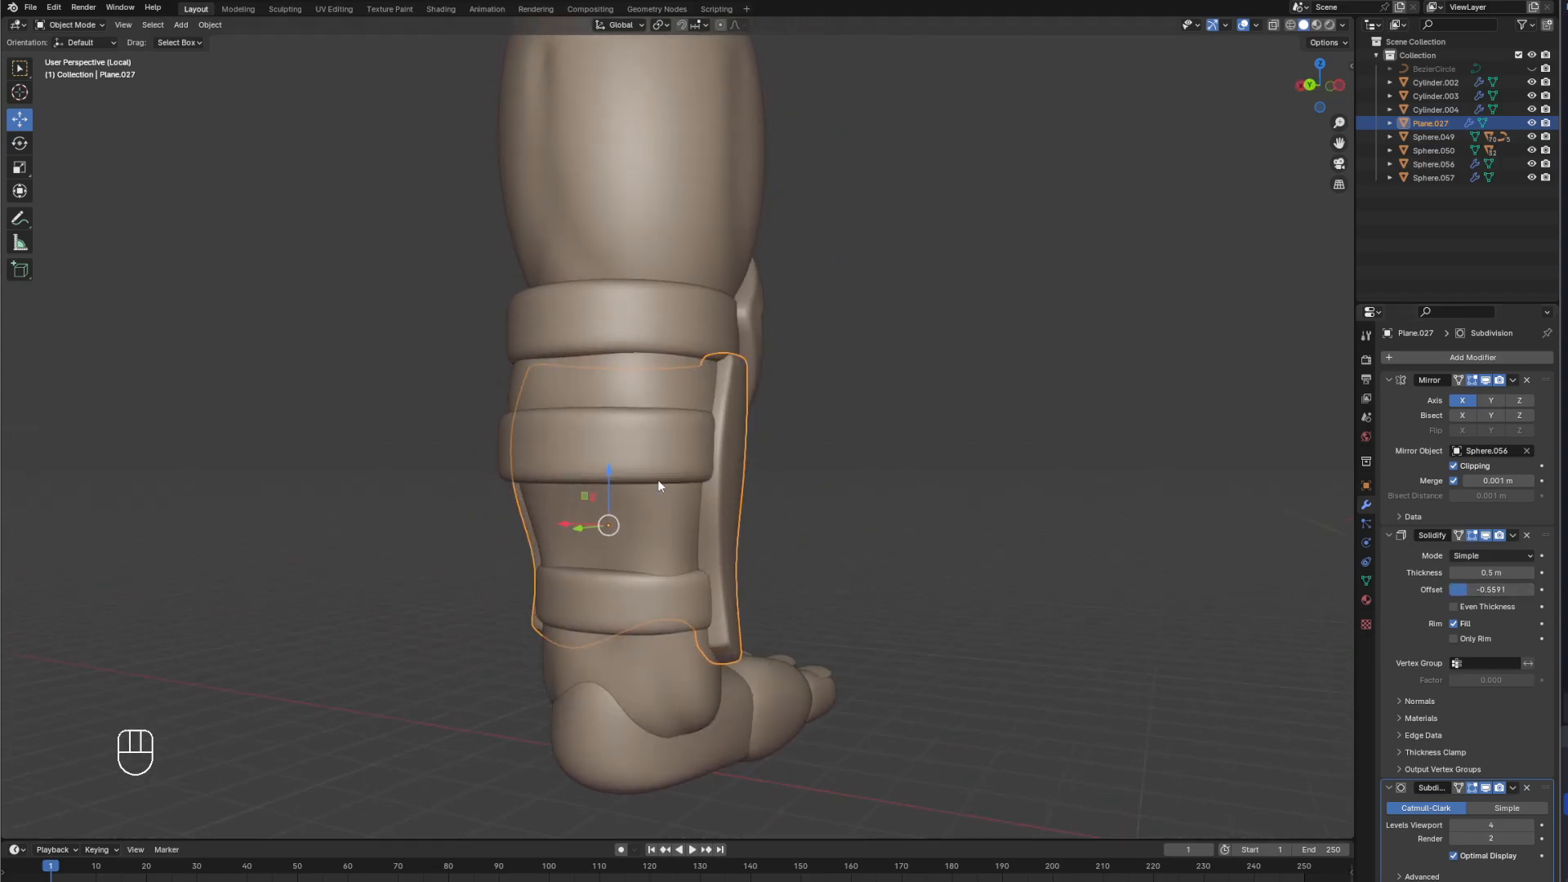
# Nudge the calf band slightly along X to center it on the back of the calf.
pyautogui.click(658, 466)
pyautogui.moveTo(658, 466); pyautogui.dragTo(933, 496, button='middle')
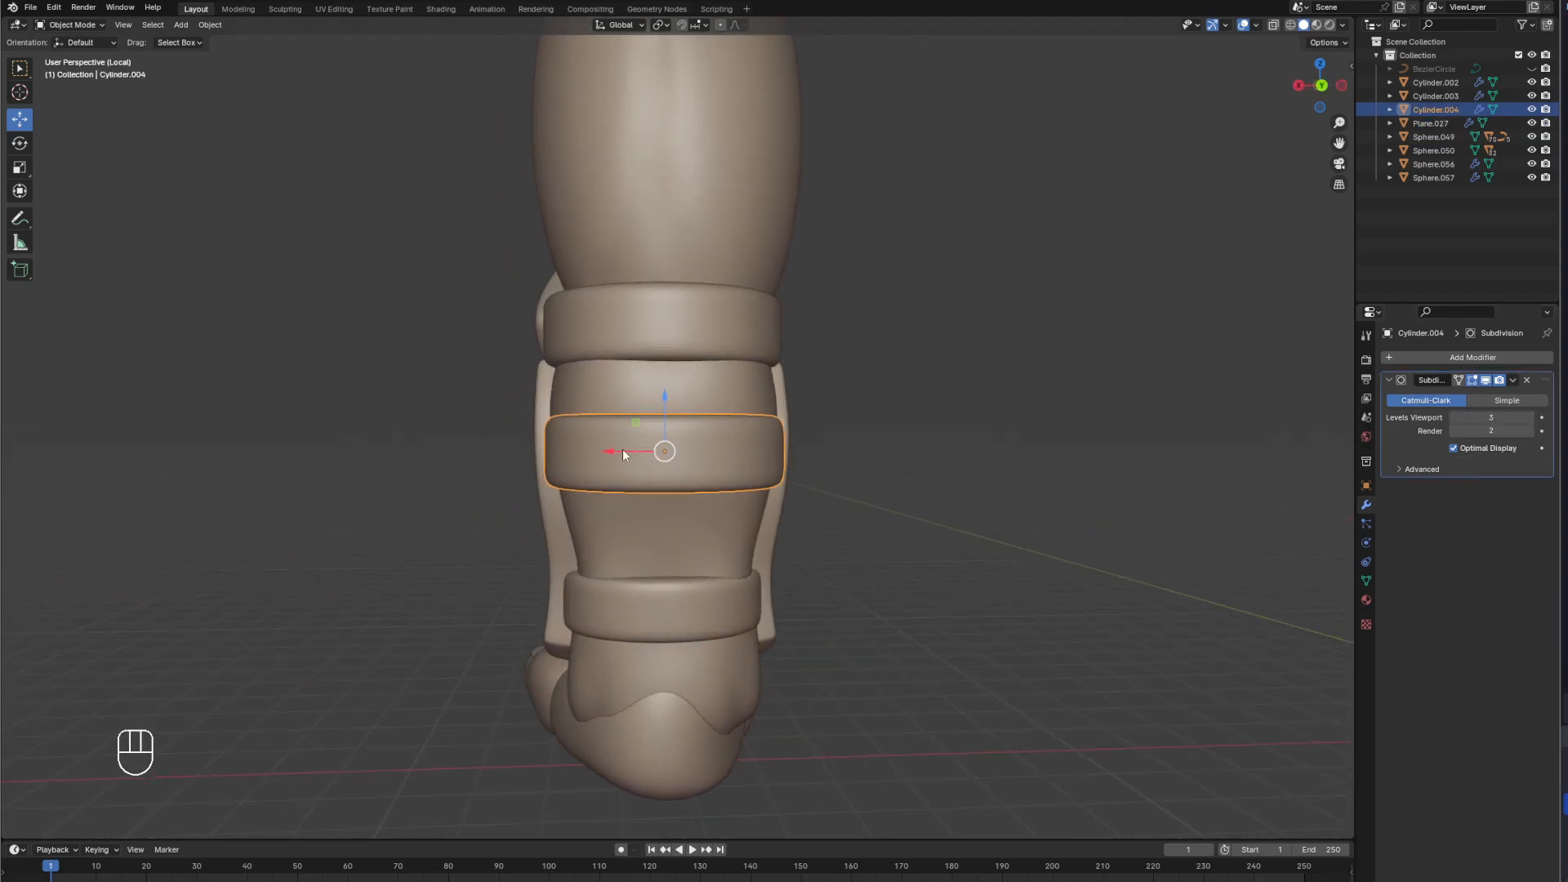
pyautogui.moveTo(622, 454); pyautogui.dragTo(613, 452)
# Examine the leg armor from the front and side, both isolated and alongside the rest of the knight.
pyautogui.moveTo(952, 468); pyautogui.dragTo(1032, 487, button='middle')
pyautogui.press('KP_1')
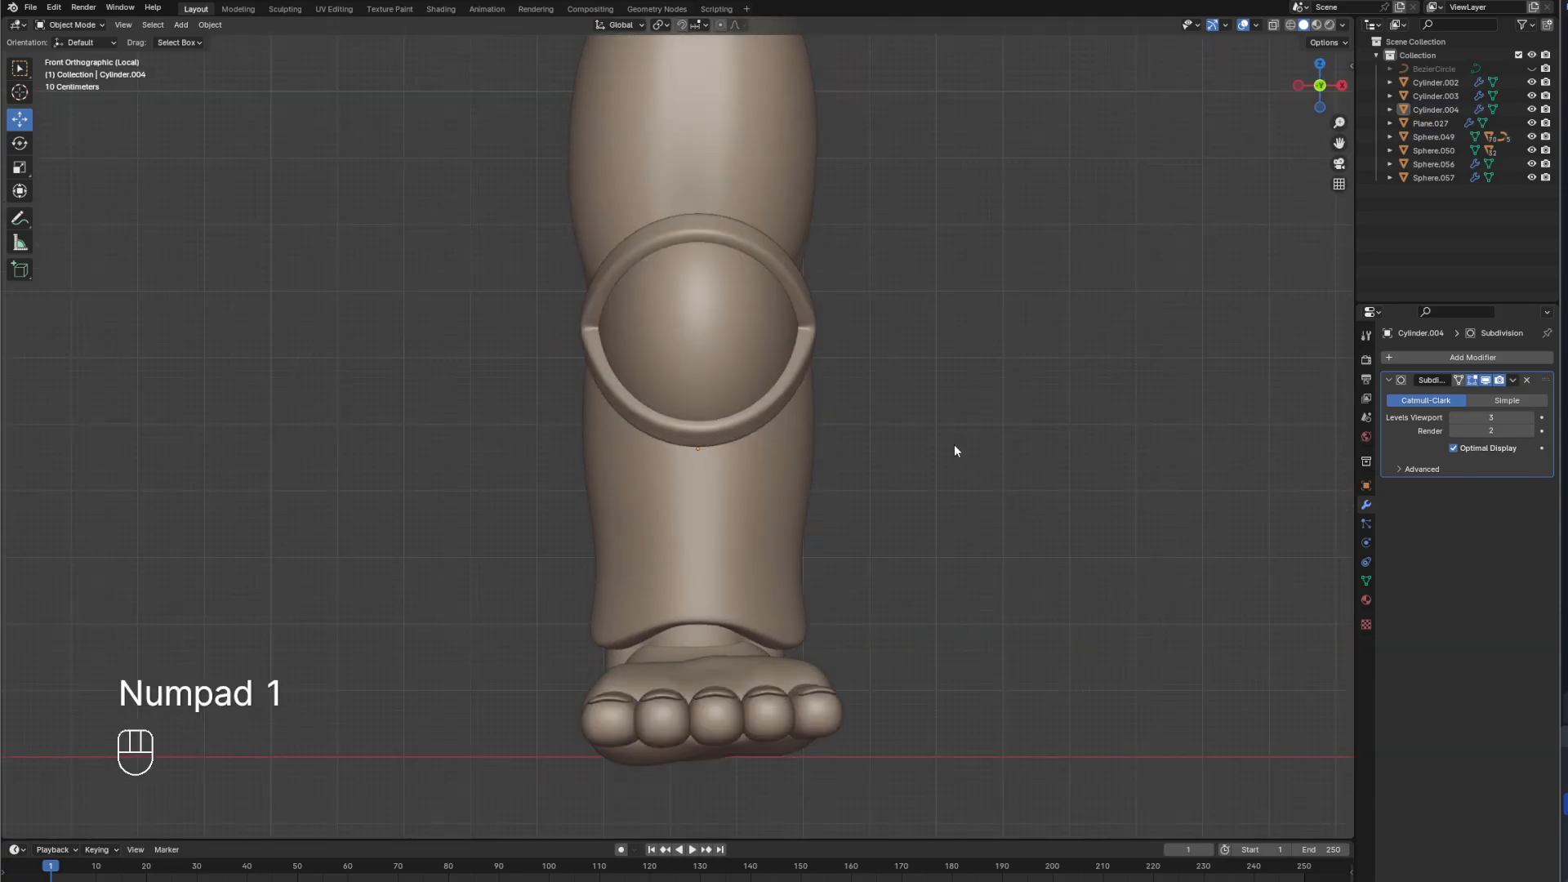
pyautogui.press('KP_3')
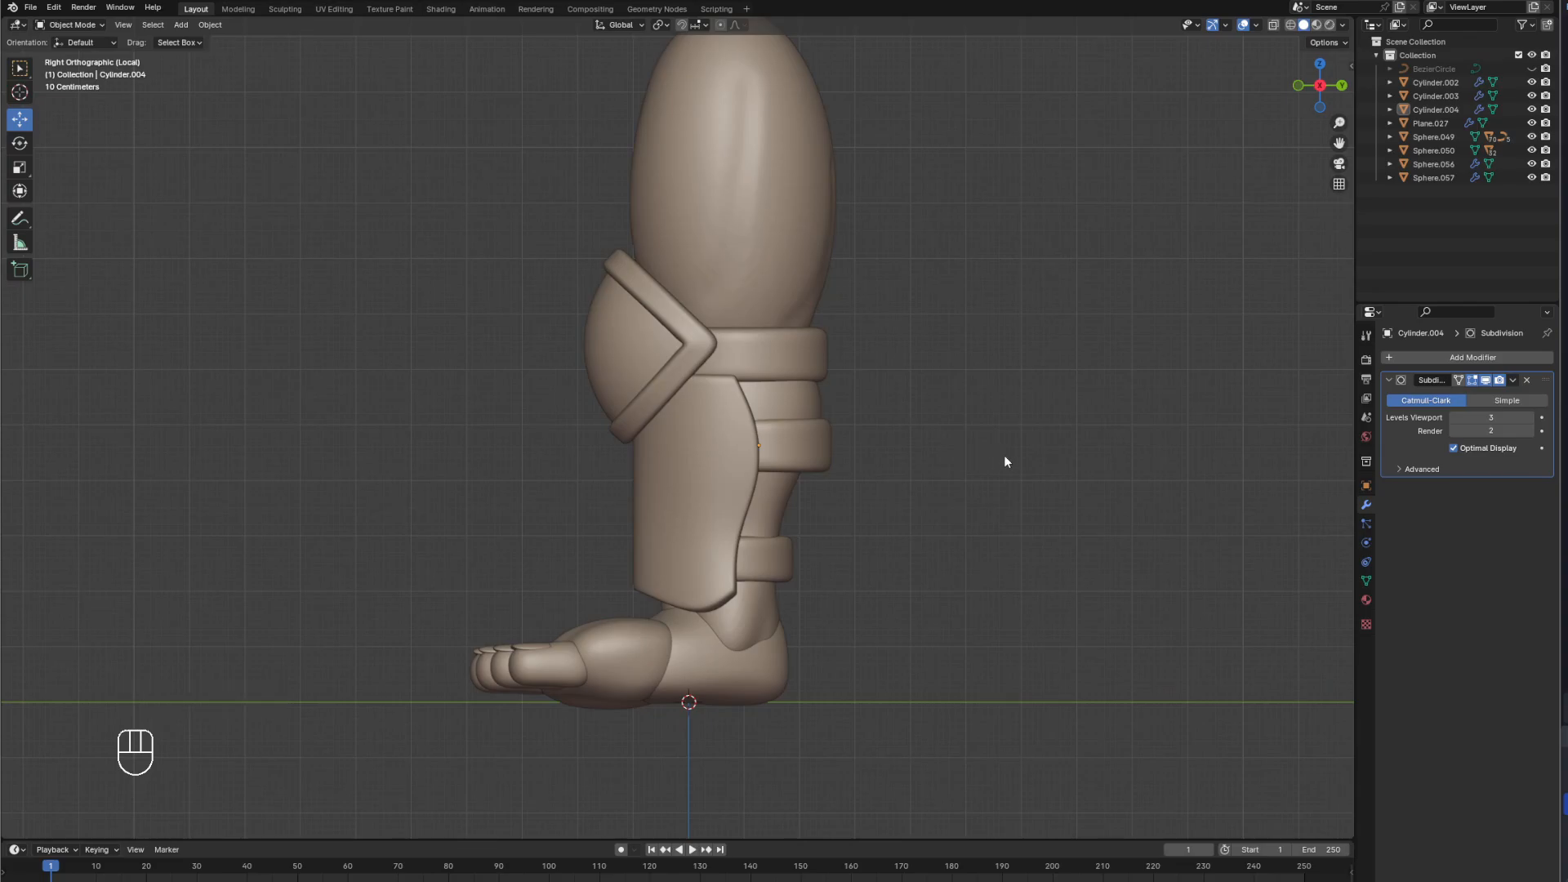
pyautogui.press('KP_1')
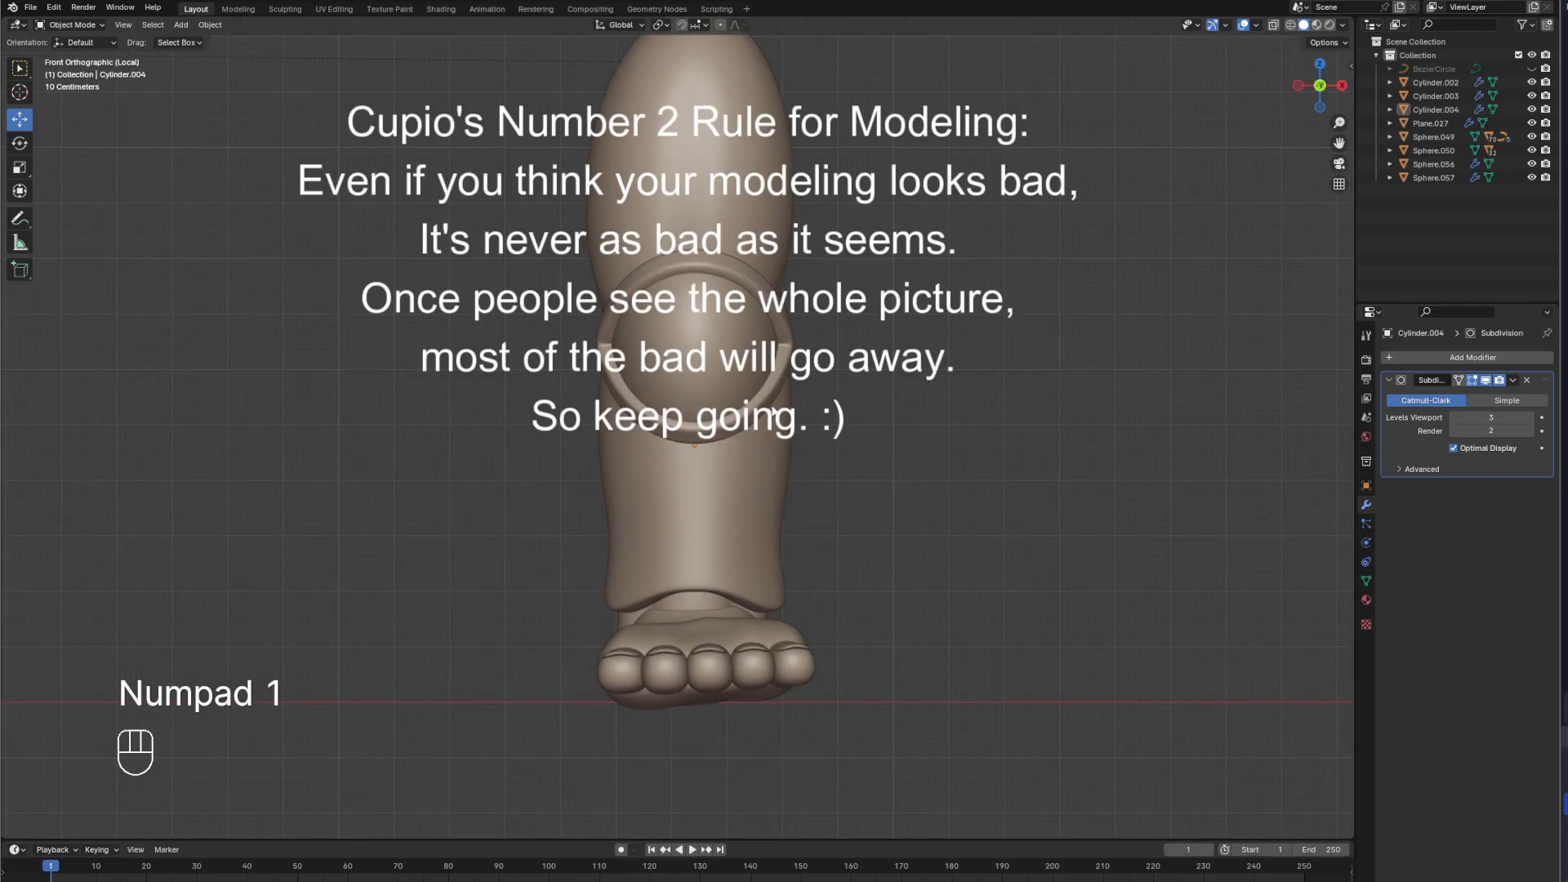
pyautogui.press('KP_Divide')
pyautogui.scroll(-3, 390, 204)
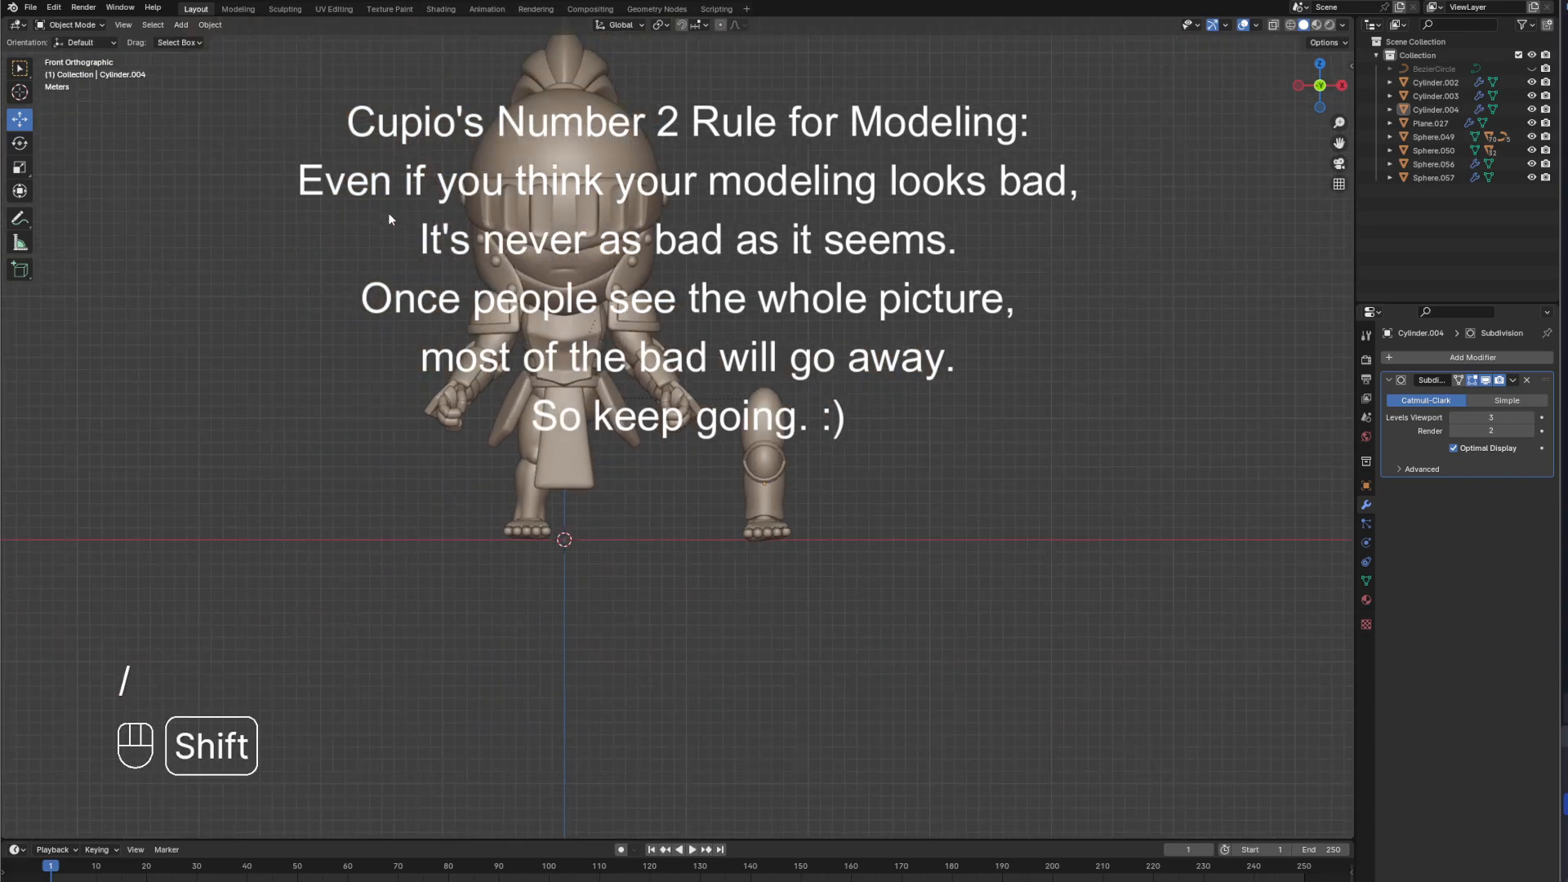
pyautogui.keyDown('shift'); pyautogui.moveTo(554, 485); pyautogui.dragTo(586, 580, button='middle'); pyautogui.keyUp('shift')
pyautogui.scroll(4, 799, 552)
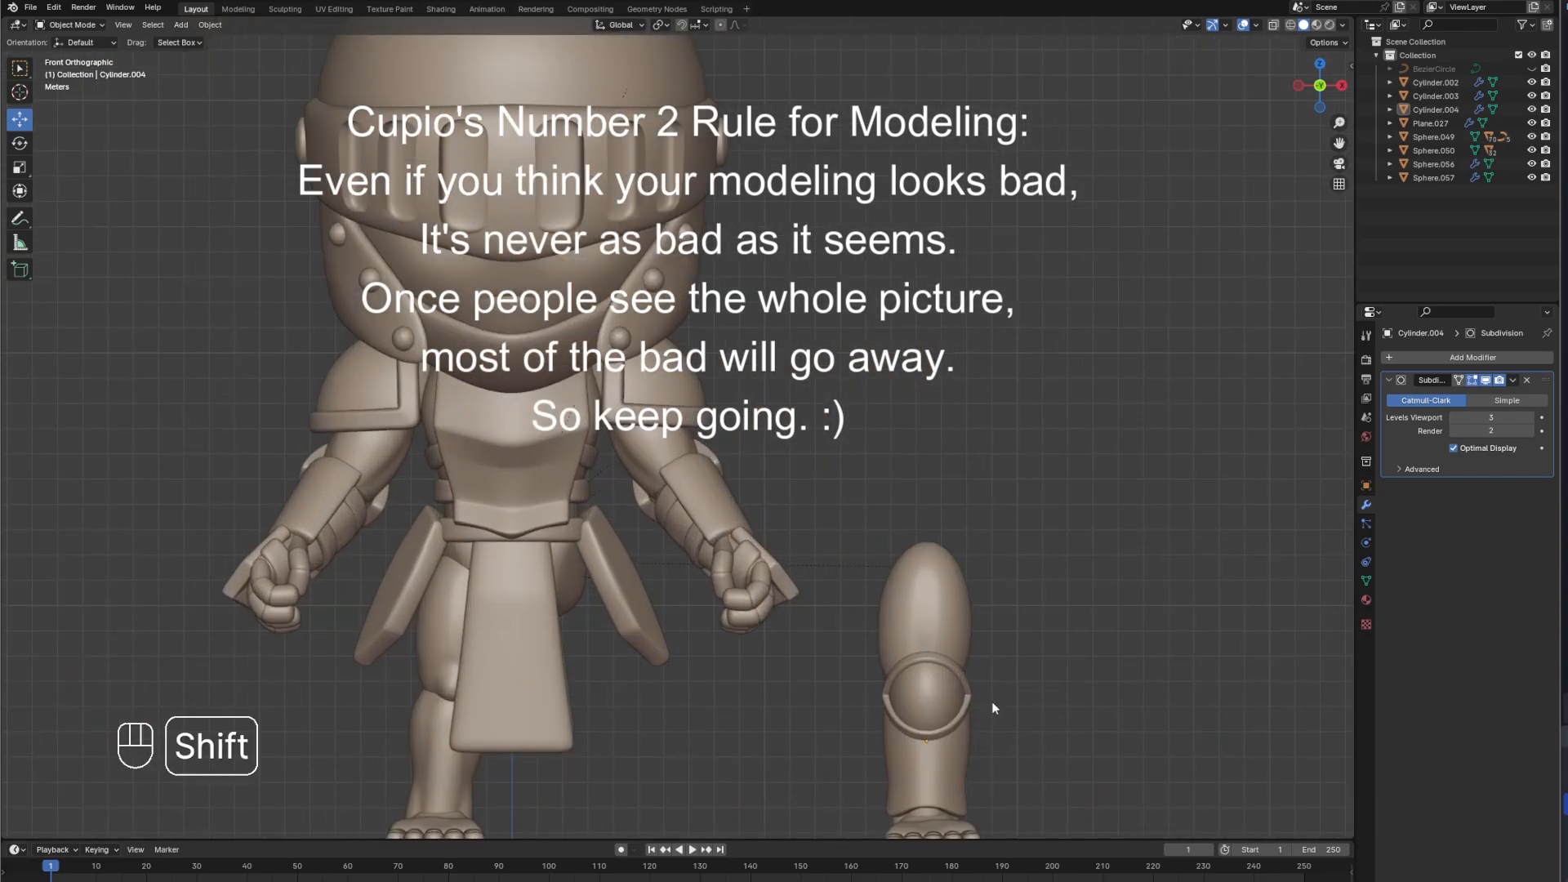
pyautogui.keyDown('shift'); pyautogui.moveTo(995, 711); pyautogui.dragTo(887, 532, button='middle'); pyautogui.keyUp('shift')
pyautogui.scroll(2, 949, 571)
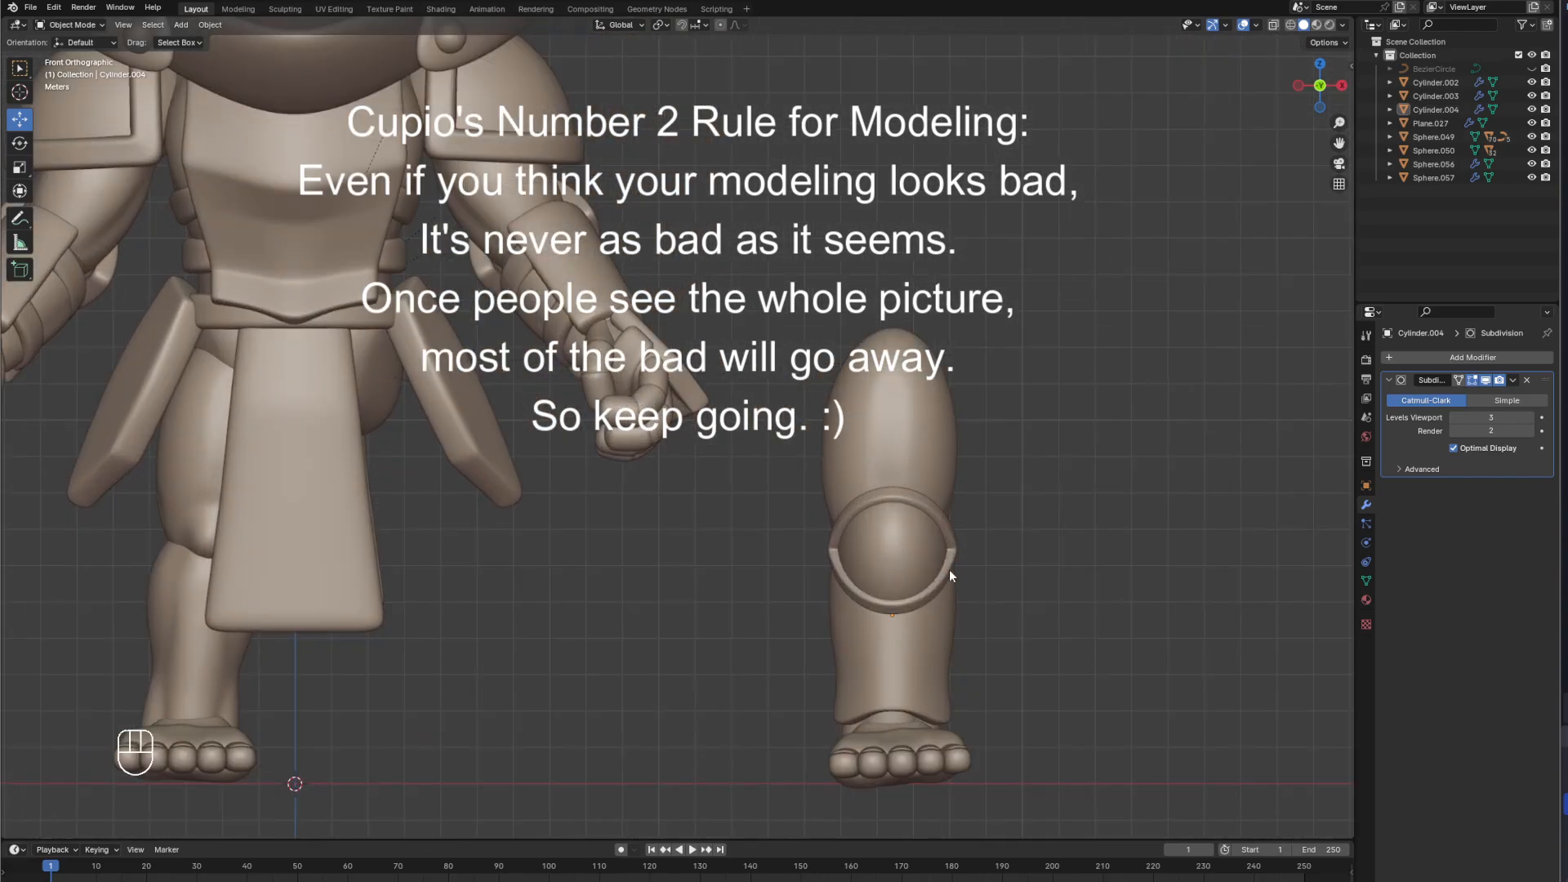
pyautogui.keyDown('shift'); pyautogui.moveTo(1019, 633); pyautogui.dragTo(868, 506, button='middle'); pyautogui.keyUp('shift')
pyautogui.scroll(3, 813, 546)
pyautogui.keyDown('shift'); pyautogui.moveTo(887, 626); pyautogui.dragTo(802, 520, button='middle'); pyautogui.keyUp('shift')
pyautogui.scroll(2, 674, 532)
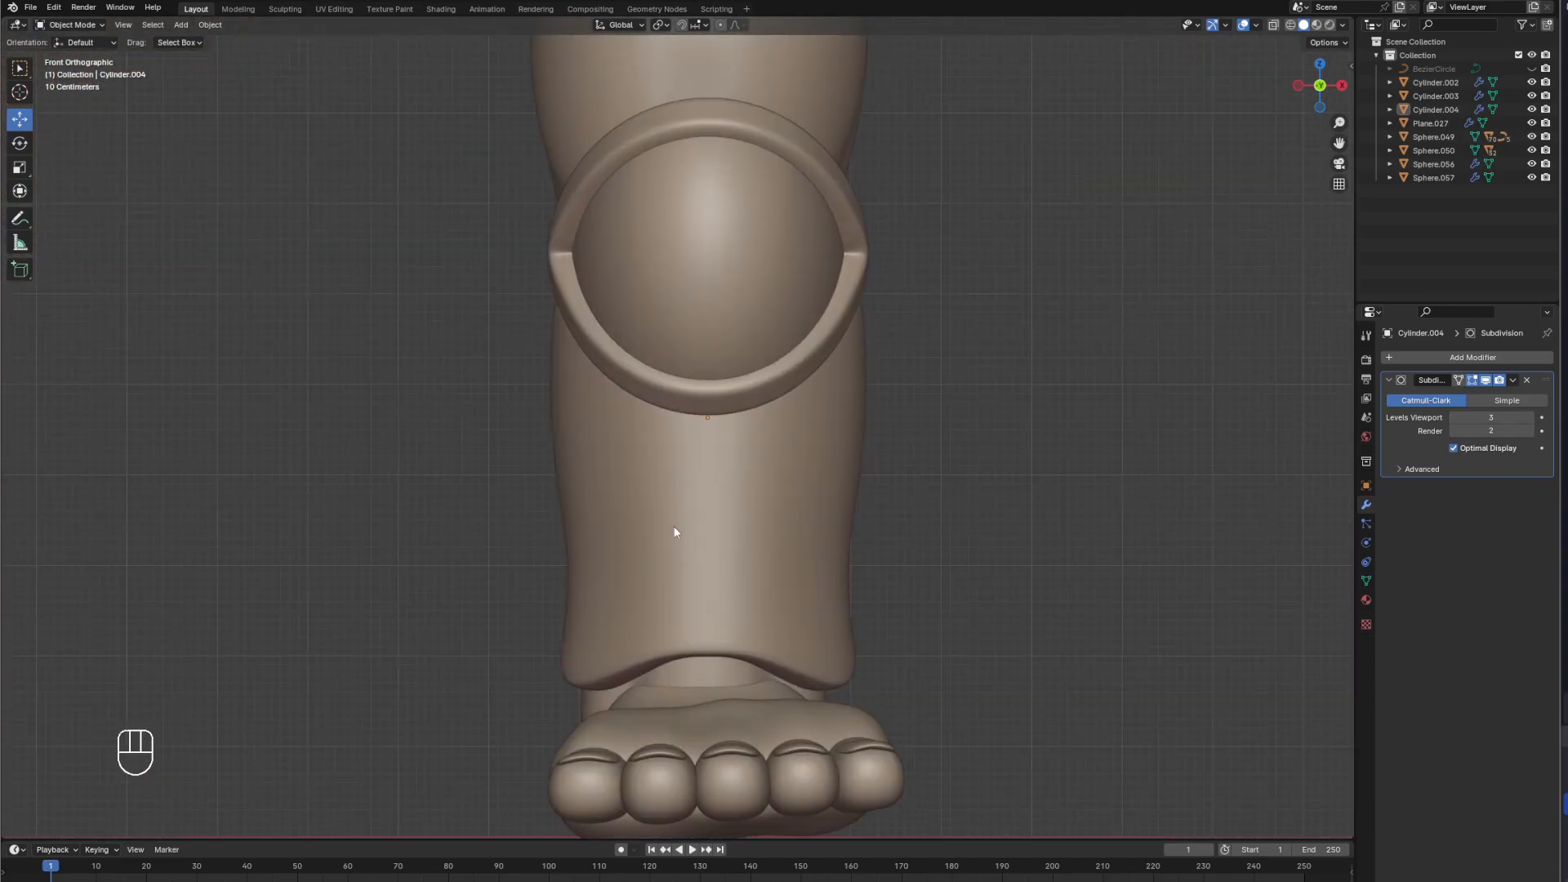
pyautogui.scroll(-1, 802, 556)
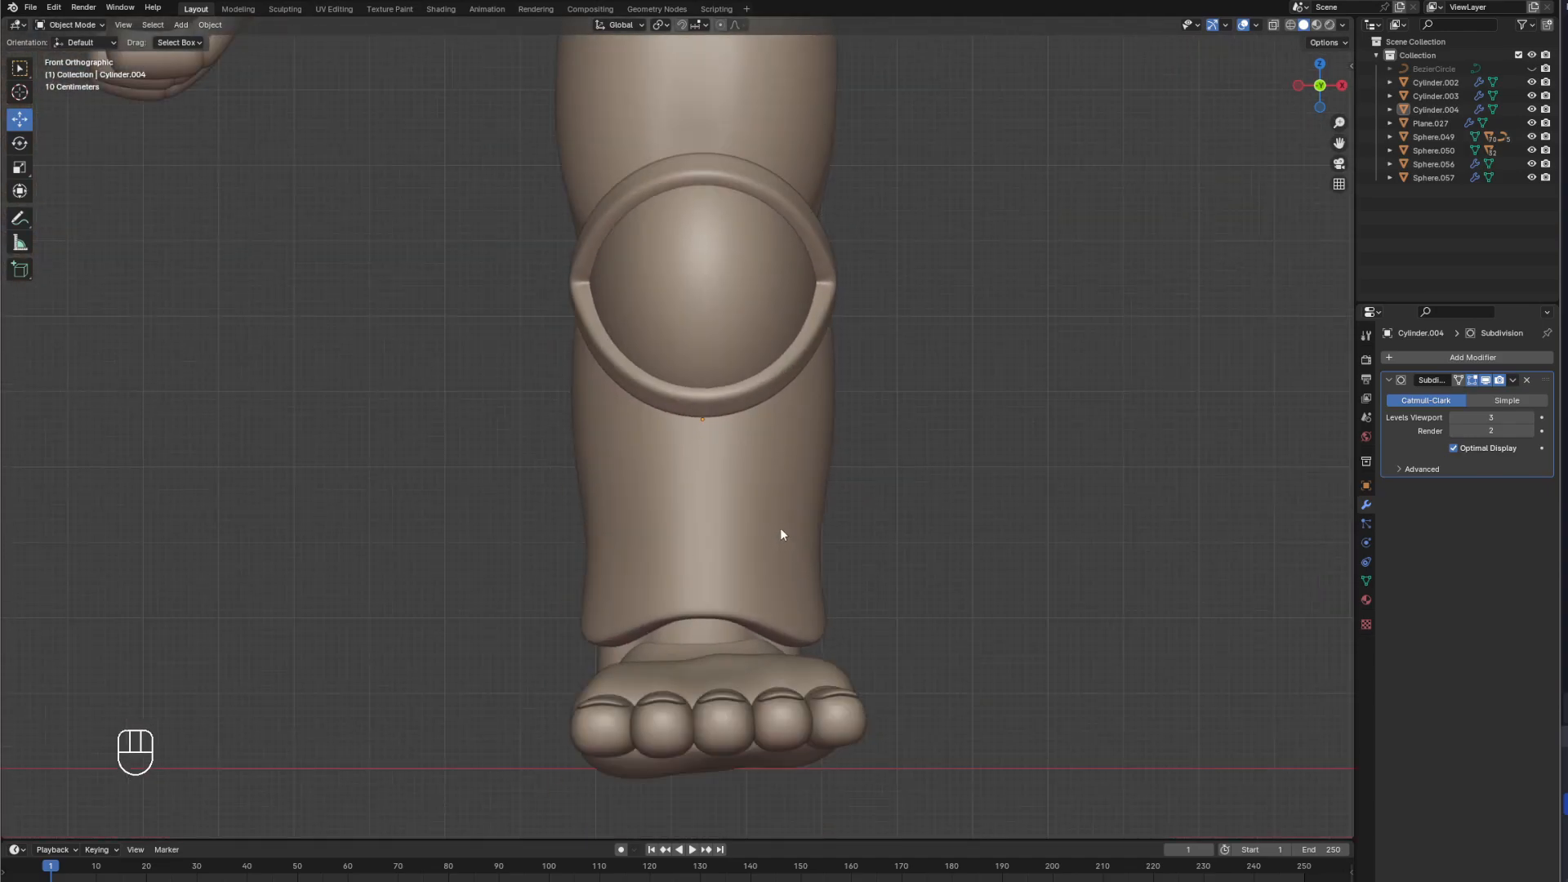
pyautogui.moveTo(977, 539); pyautogui.dragTo(1029, 550, button='middle')
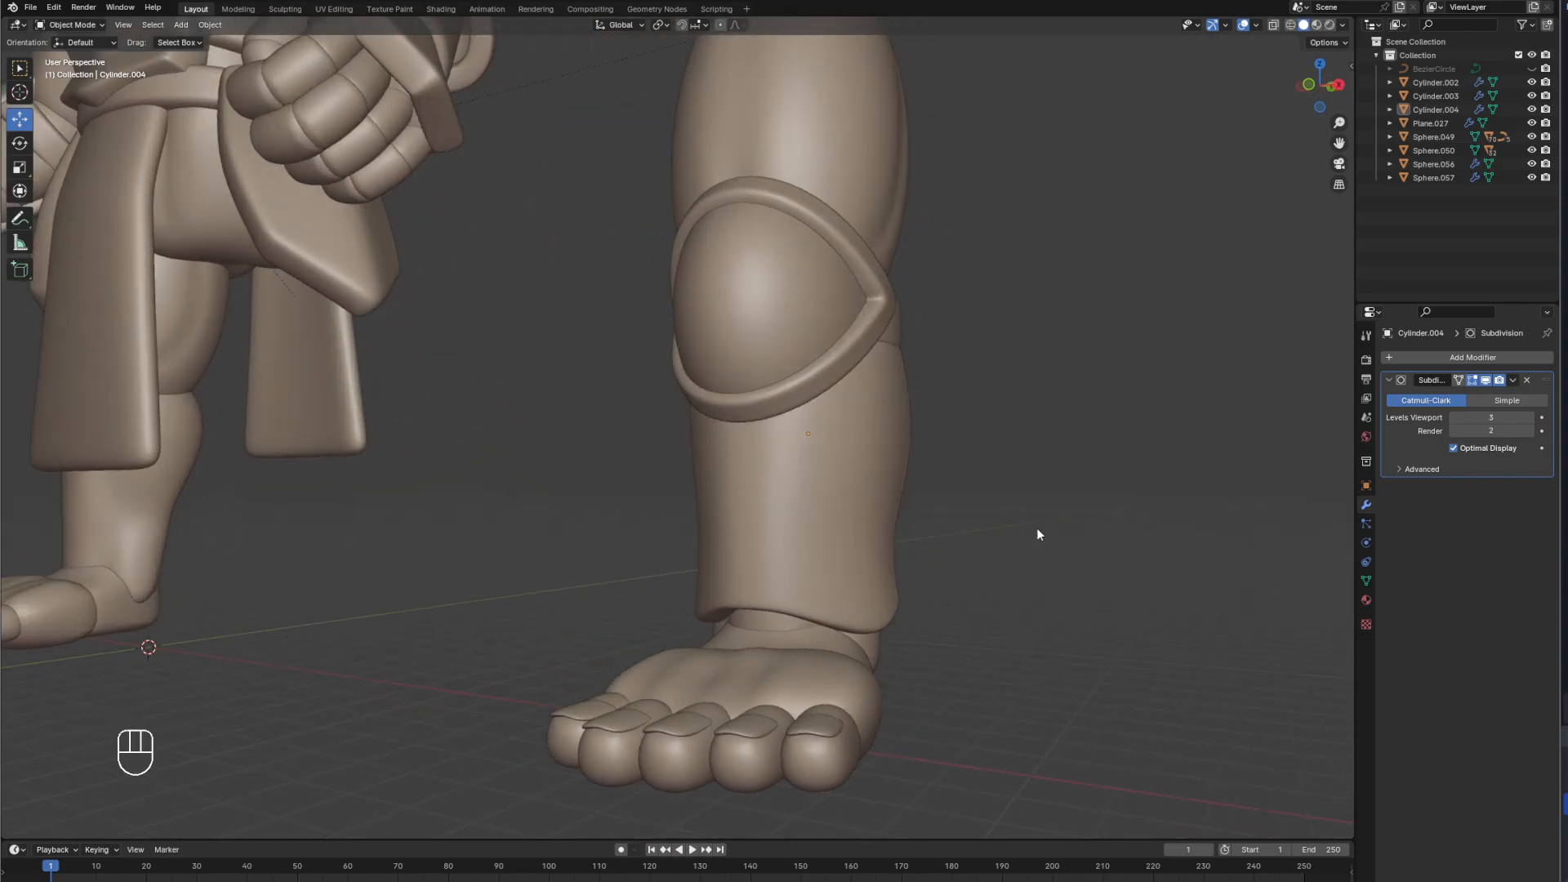
pyautogui.press('KP_1')
pyautogui.press('KP_3')
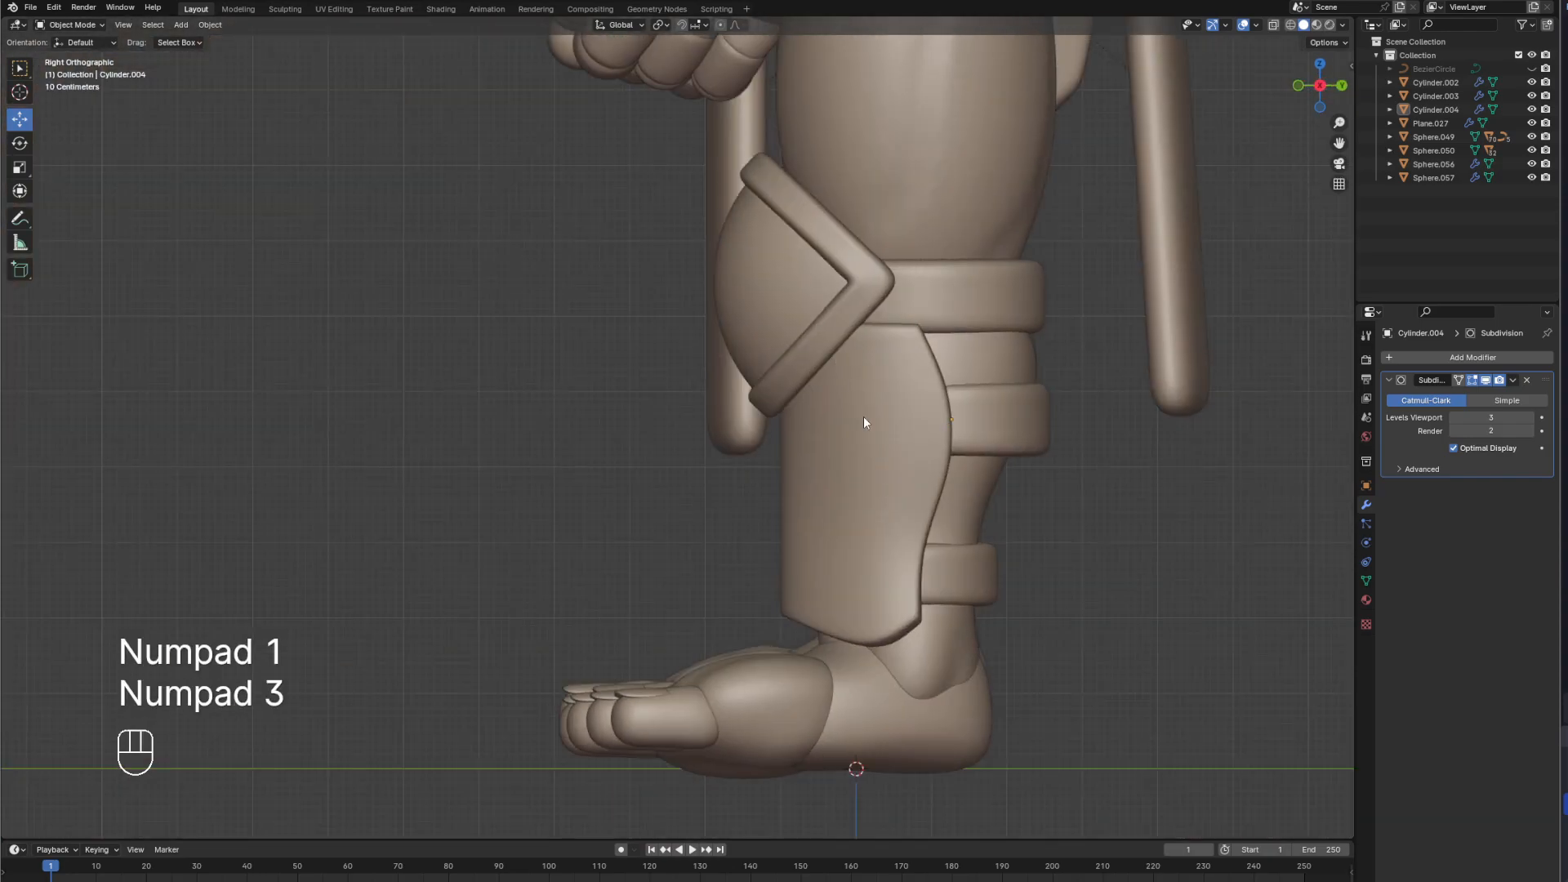
pyautogui.moveTo(536, 612); pyautogui.dragTo(722, 763)
pyautogui.moveTo(722, 763); pyautogui.dragTo(479, 556, button='middle')
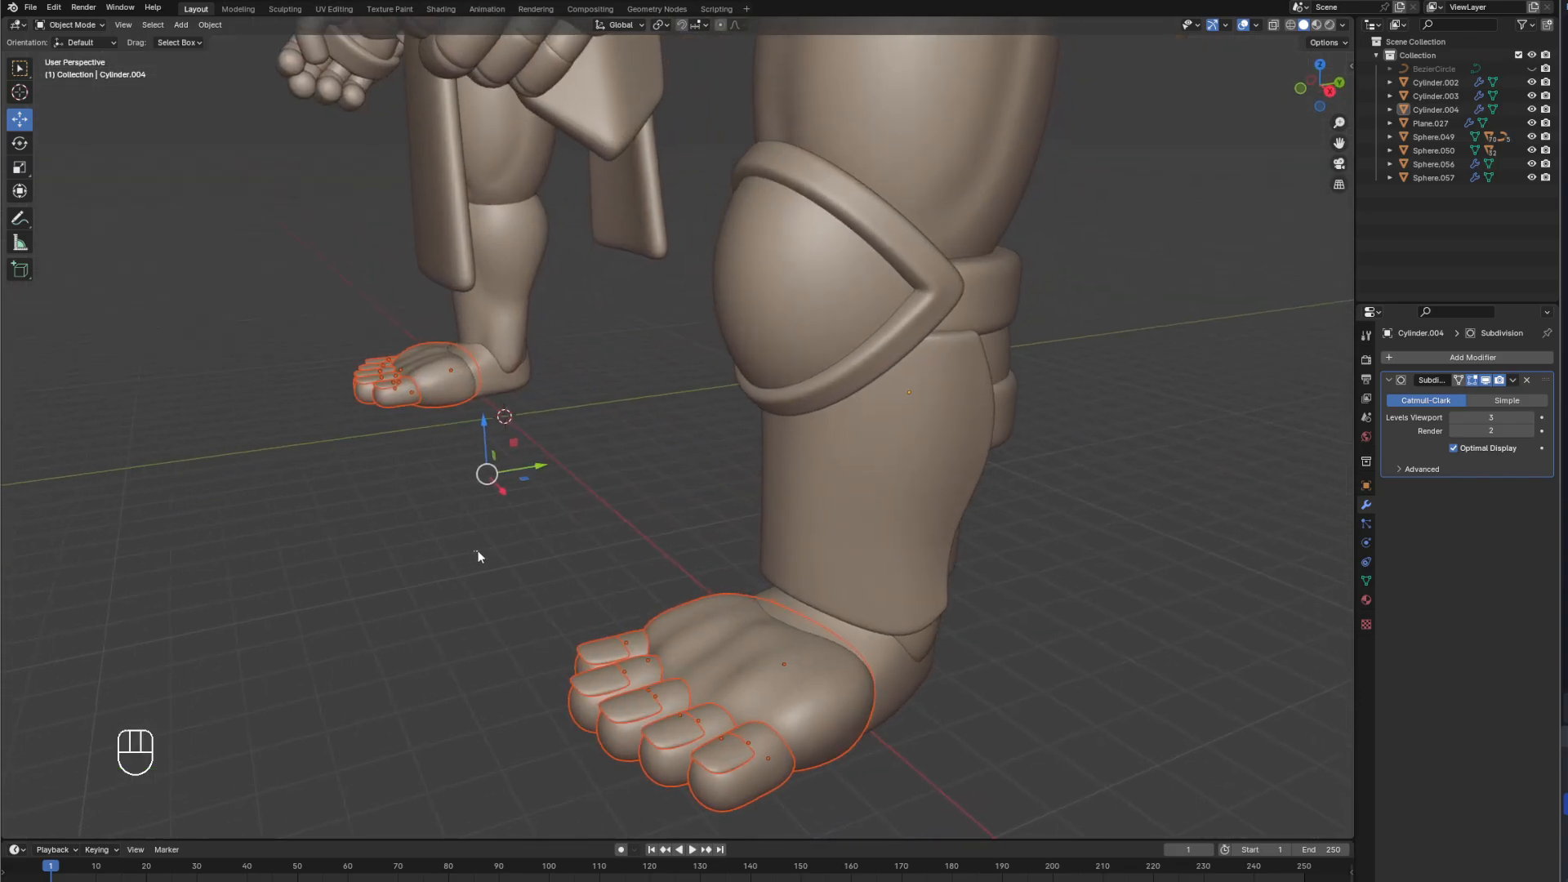
pyautogui.click(541, 582)
# Delete the toes, toenails and front foot section of the armored leg, keeping its heel section.
pyautogui.moveTo(656, 645); pyautogui.dragTo(542, 587, button='middle')
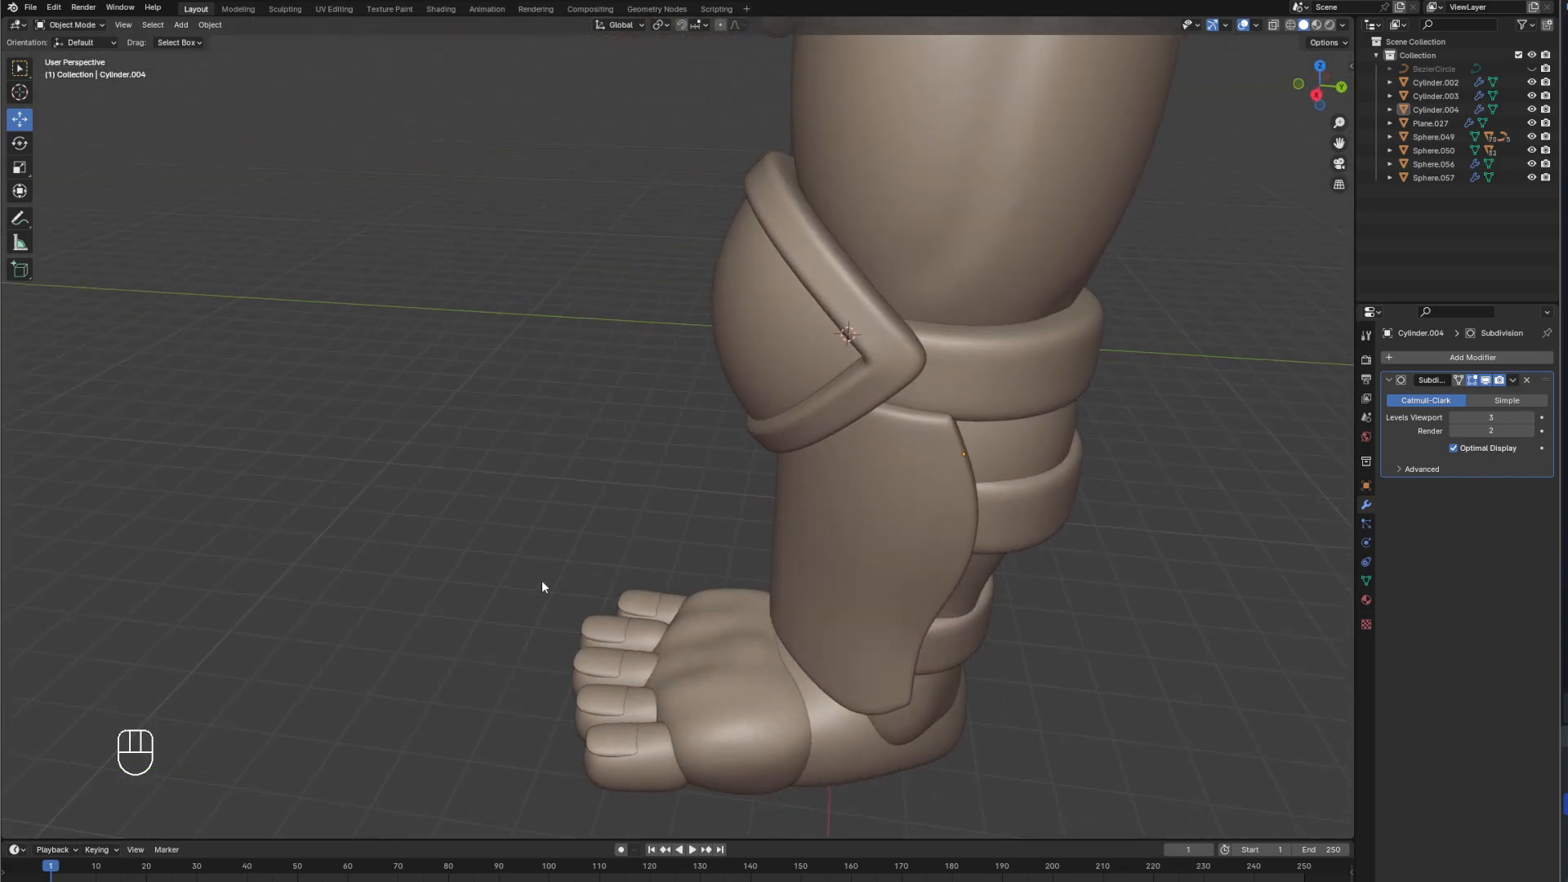
pyautogui.moveTo(543, 587); pyautogui.dragTo(707, 769)
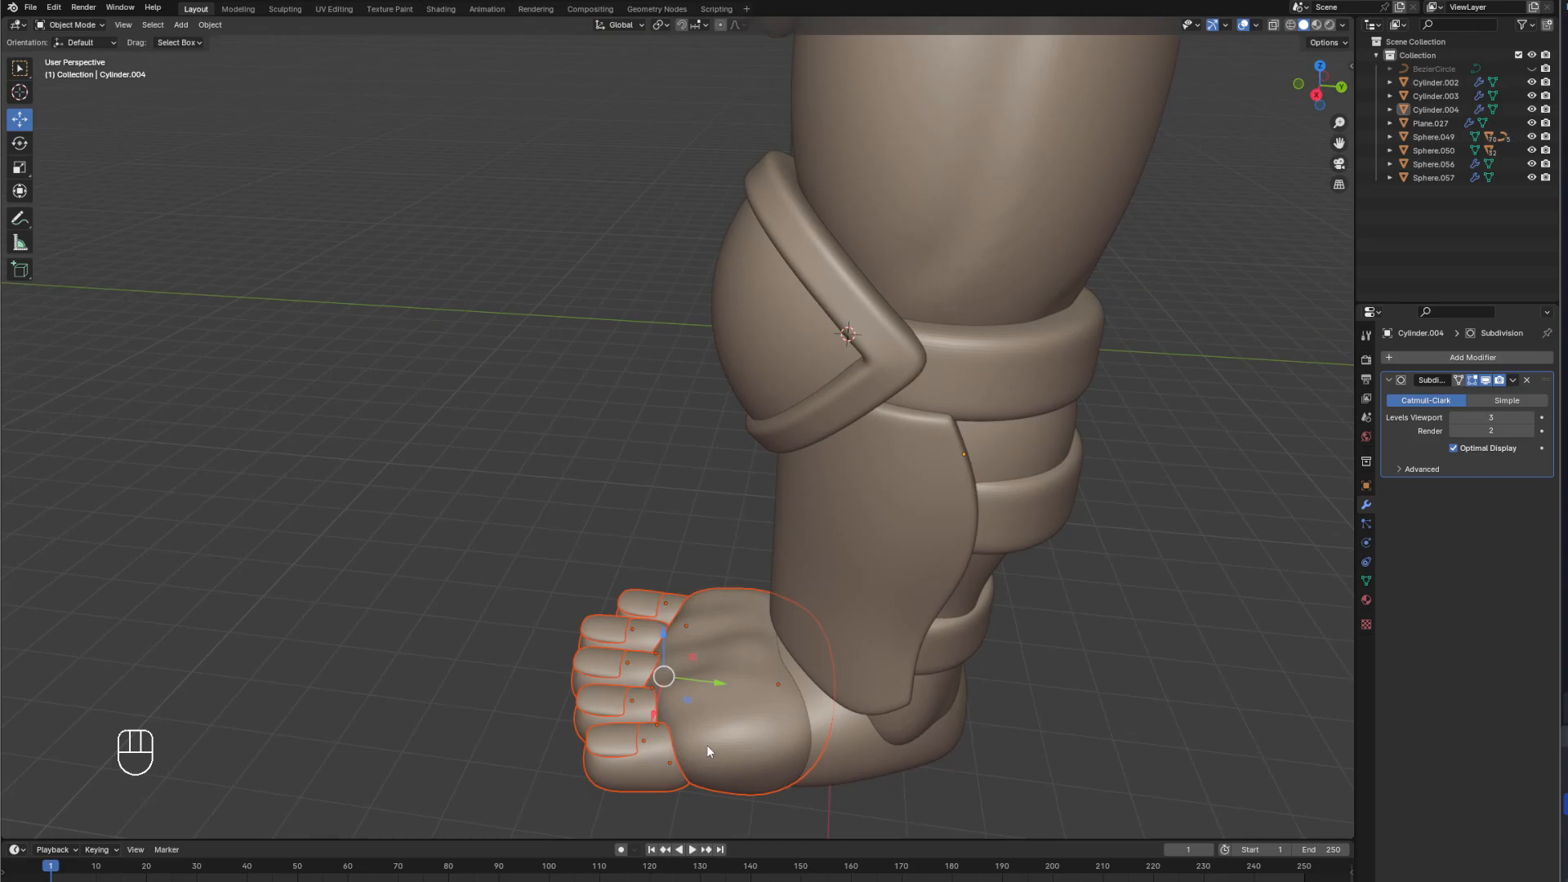
pyautogui.press('Delete')
# Add a UV sphere with 32 segments, 16 rings and a 1 m radius as the base for the foot armor.
pyautogui.press('KP_1')
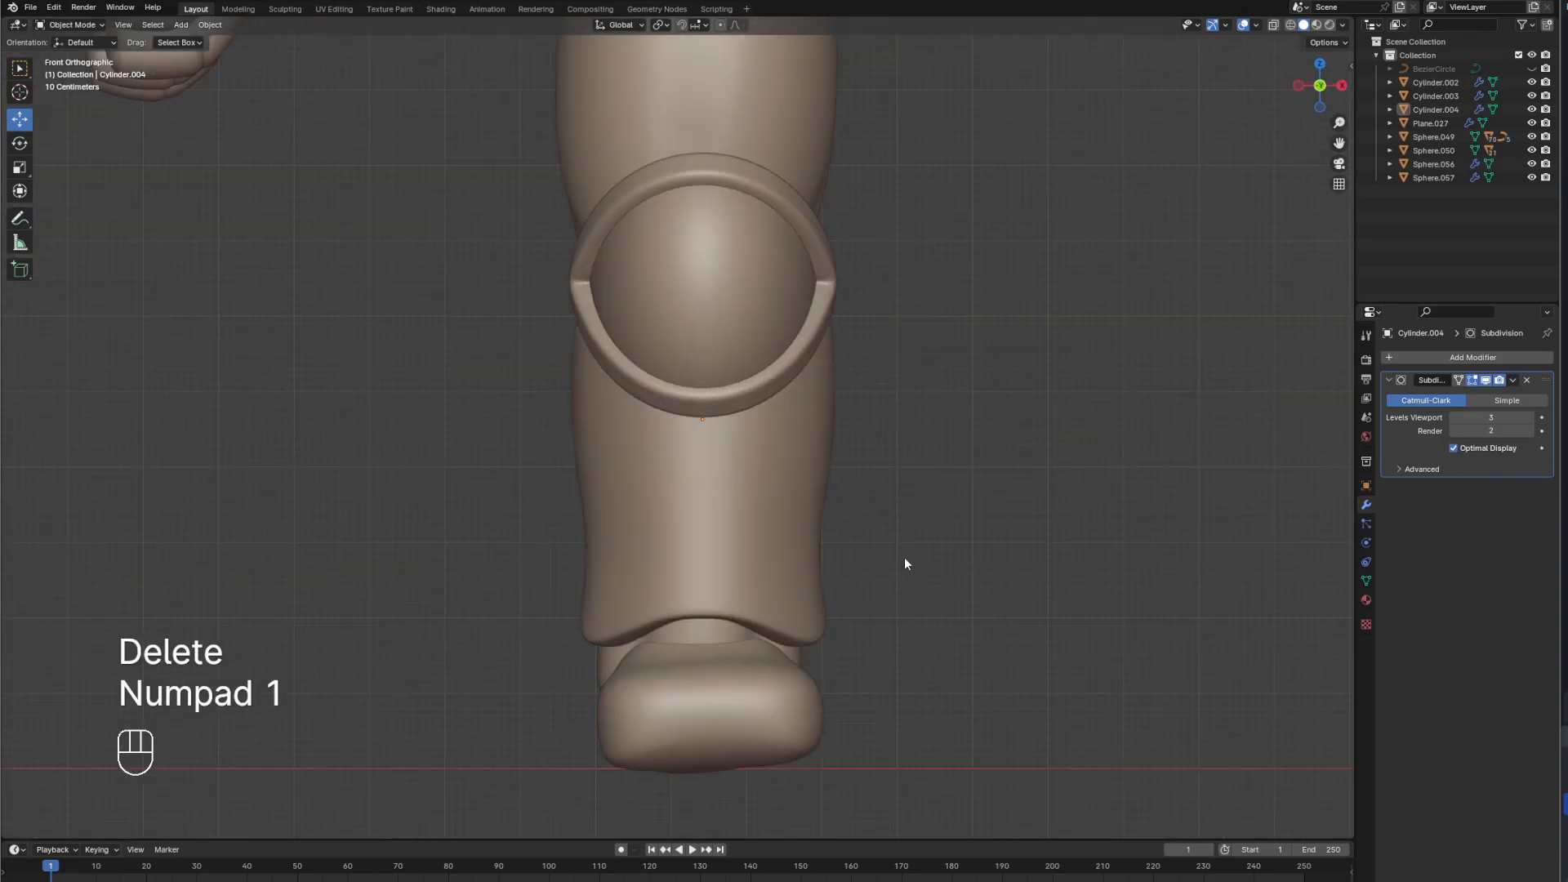
pyautogui.scroll(-2, 907, 457)
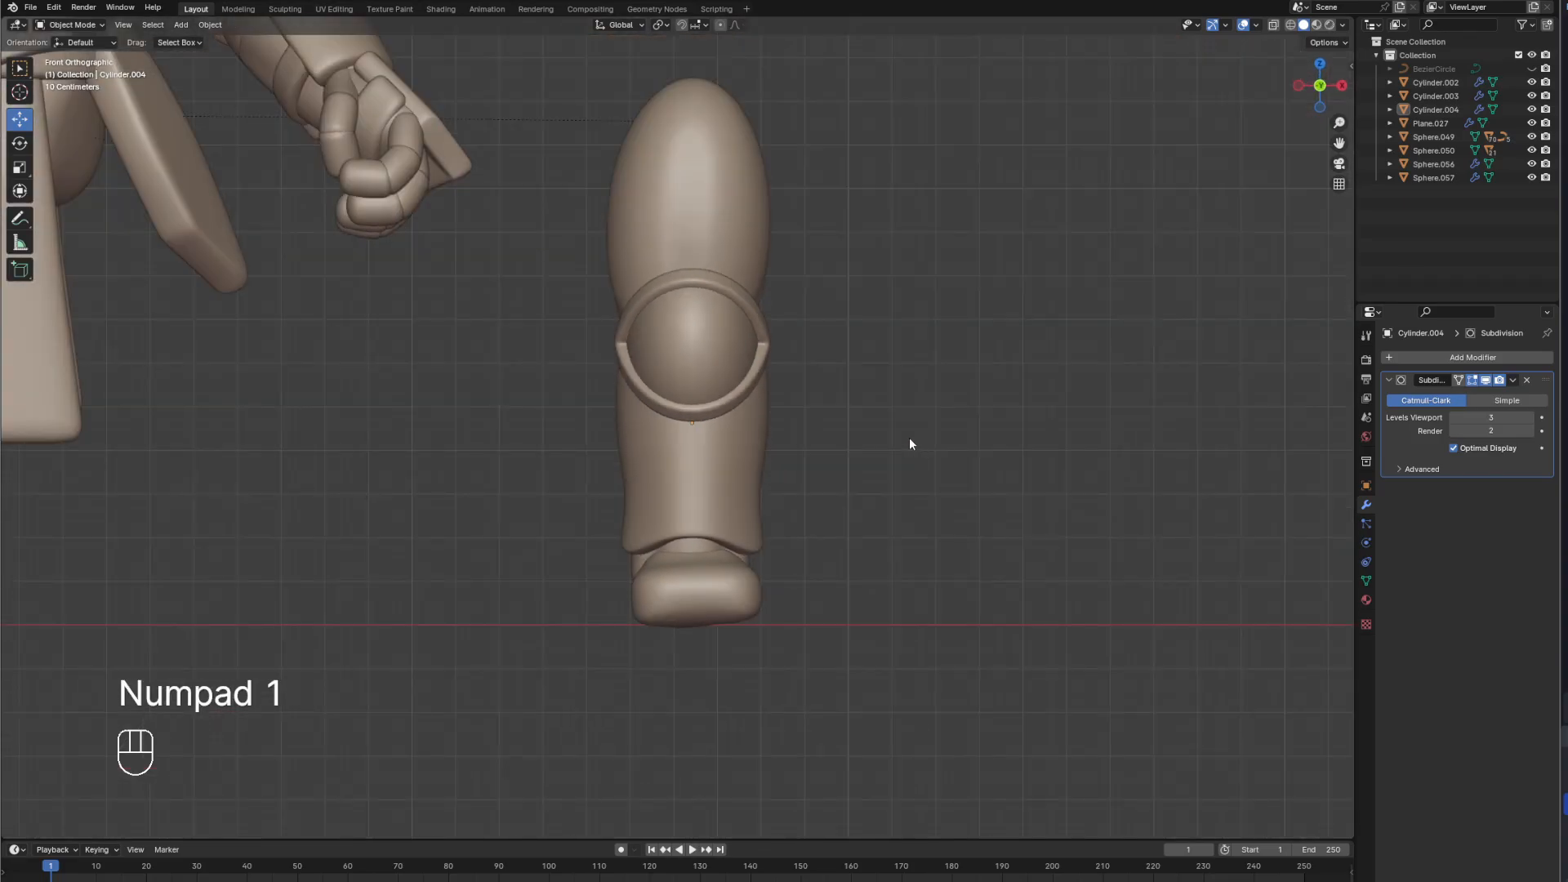
pyautogui.scroll(-2, 866, 439)
pyautogui.keyDown('shift'); pyautogui.moveTo(544, 419); pyautogui.dragTo(605, 401, button='middle'); pyautogui.keyUp('shift')
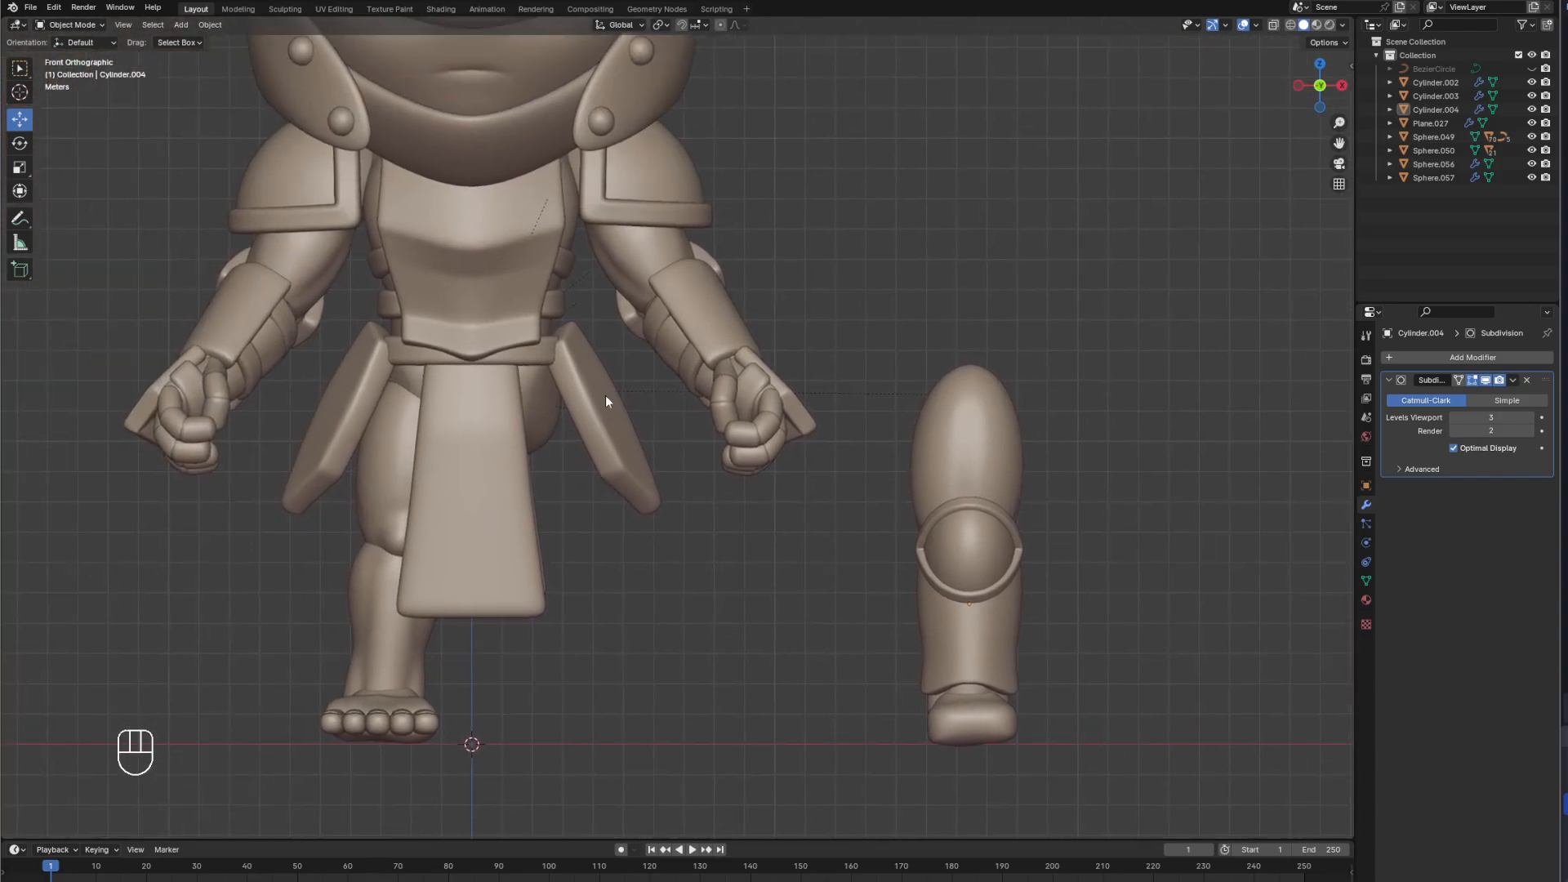
pyautogui.keyDown('shift'); pyautogui.moveTo(751, 361); pyautogui.dragTo(866, 474, button='middle'); pyautogui.keyUp('shift')
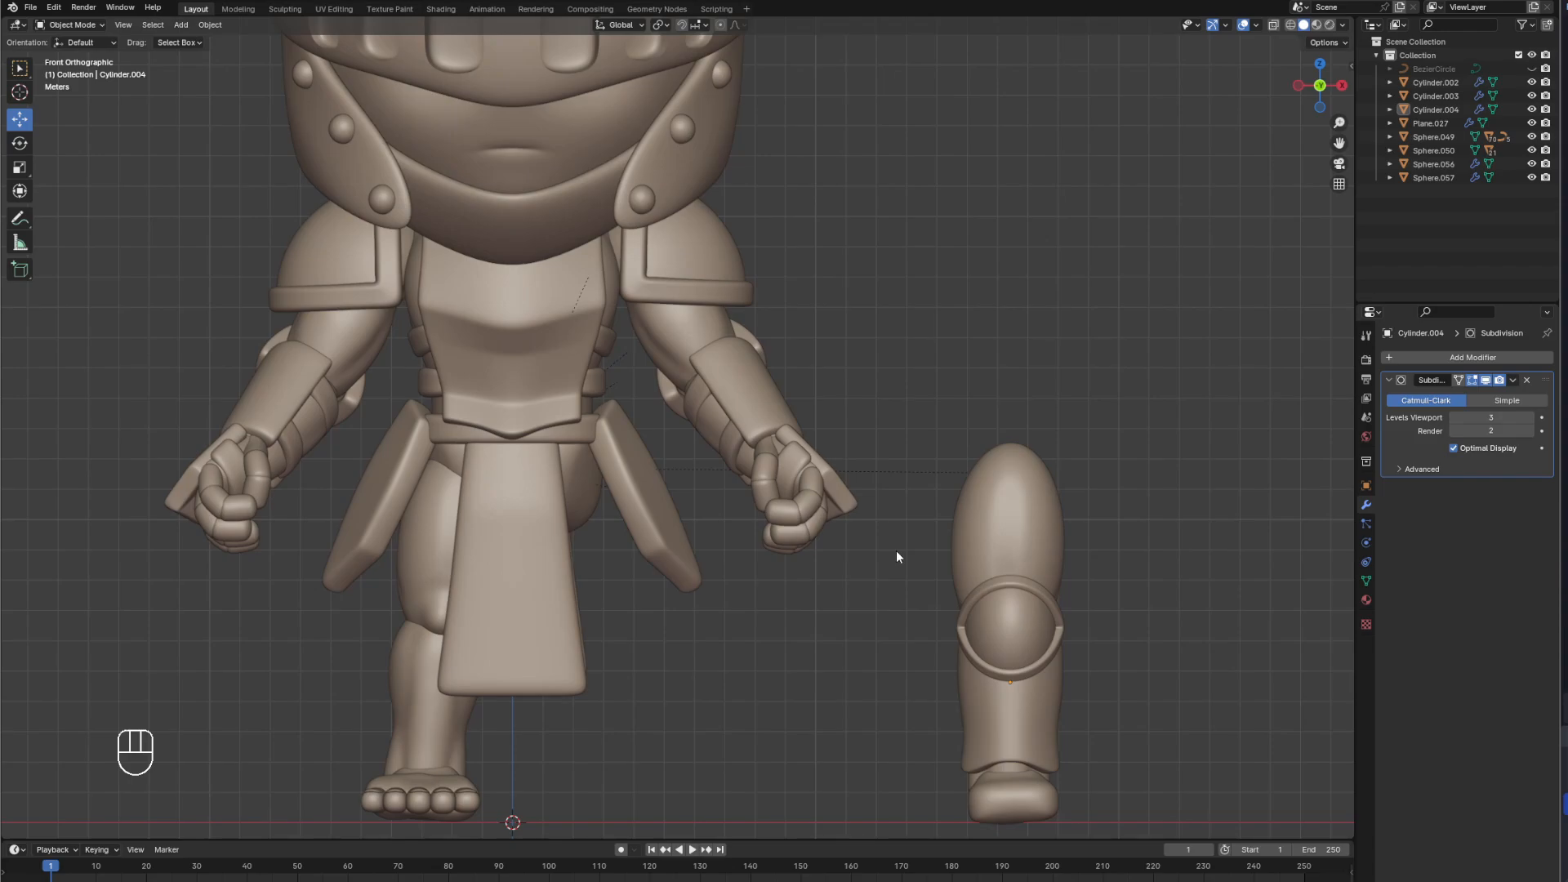
pyautogui.keyDown('shift'); pyautogui.moveTo(1173, 612); pyautogui.dragTo(761, 709, button='middle'); pyautogui.keyUp('shift')
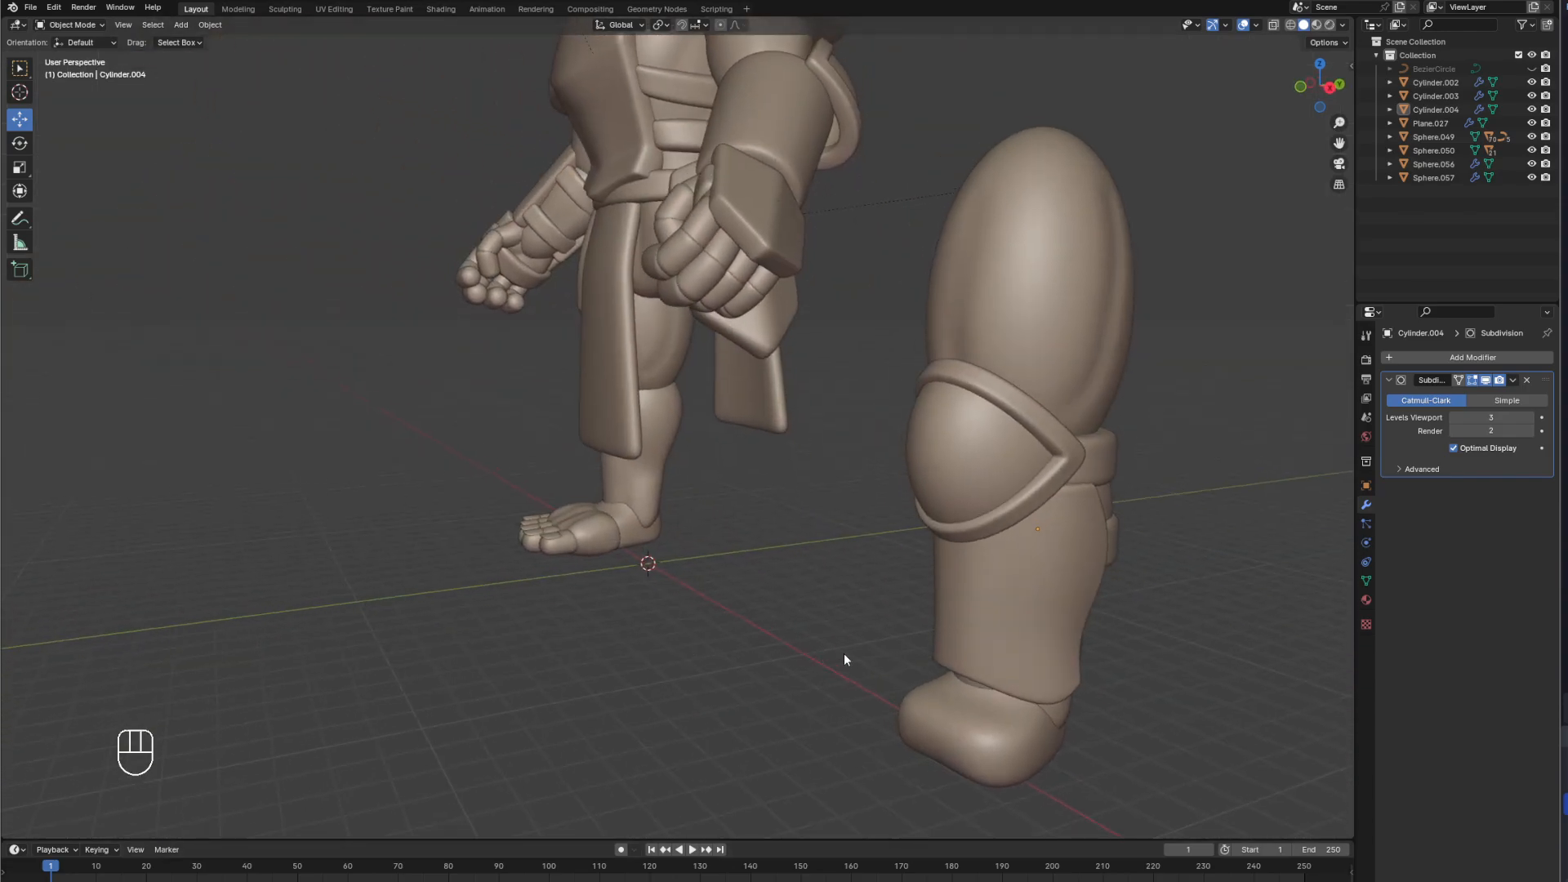
pyautogui.press('KP_3')
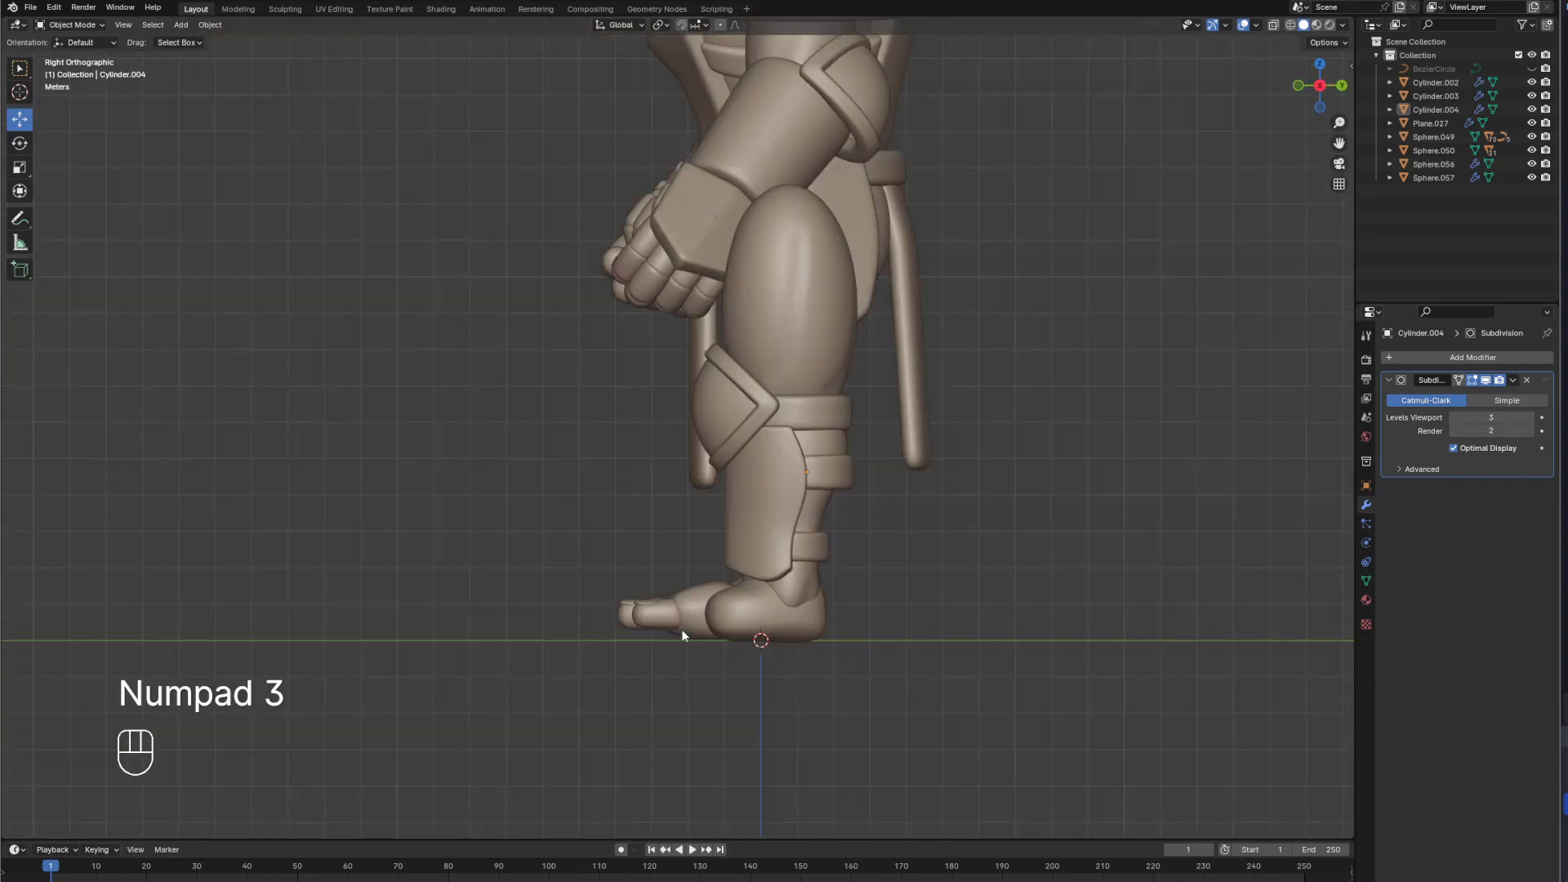
pyautogui.click(180, 26)
pyautogui.moveTo(185, 44)
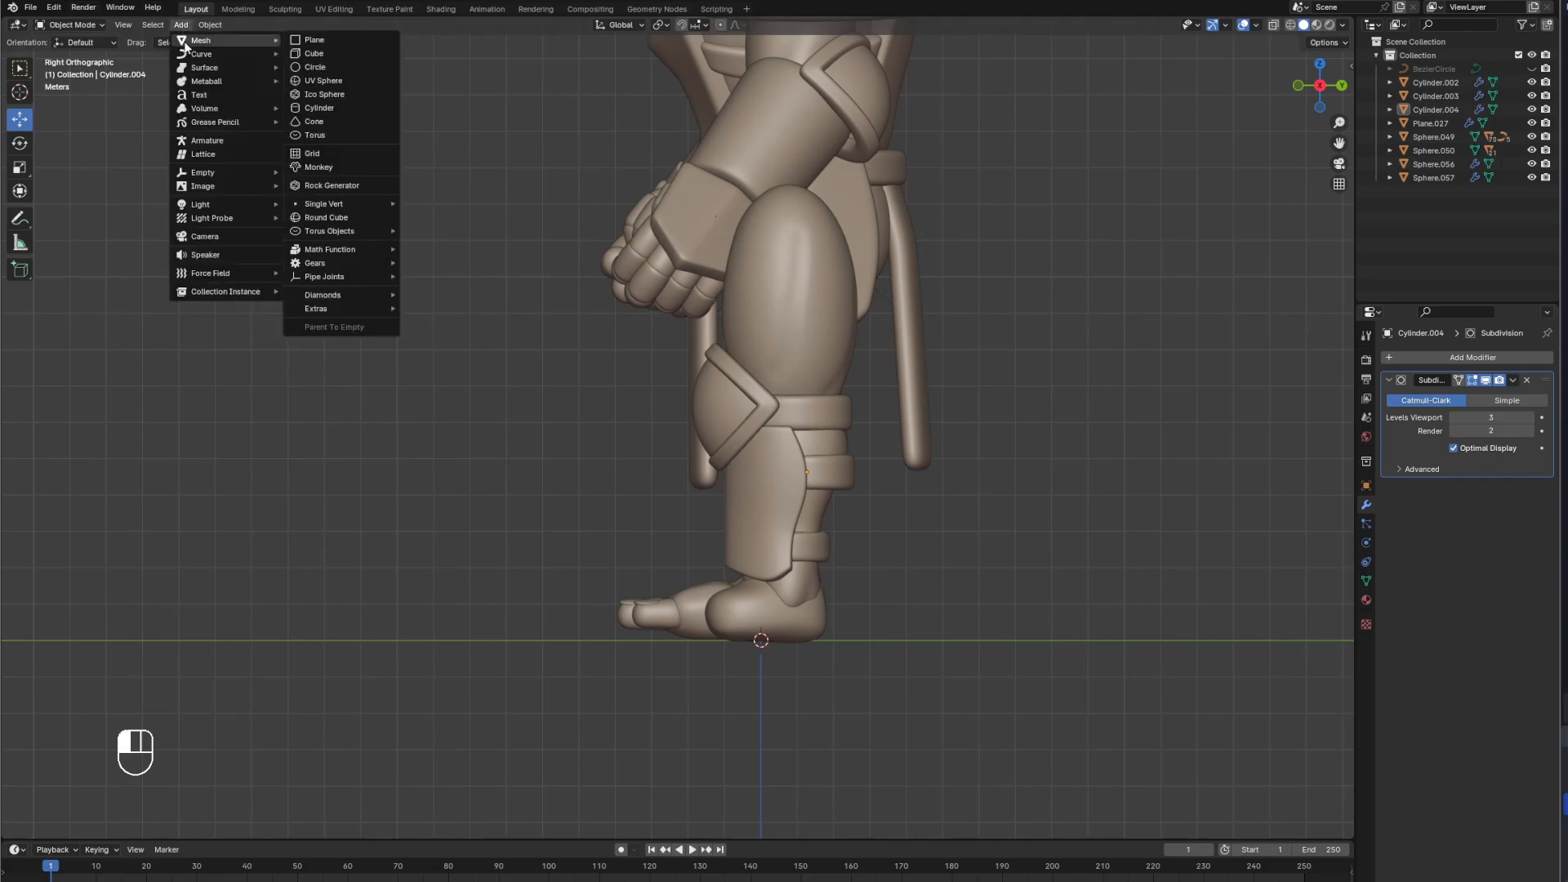
pyautogui.click(314, 81)
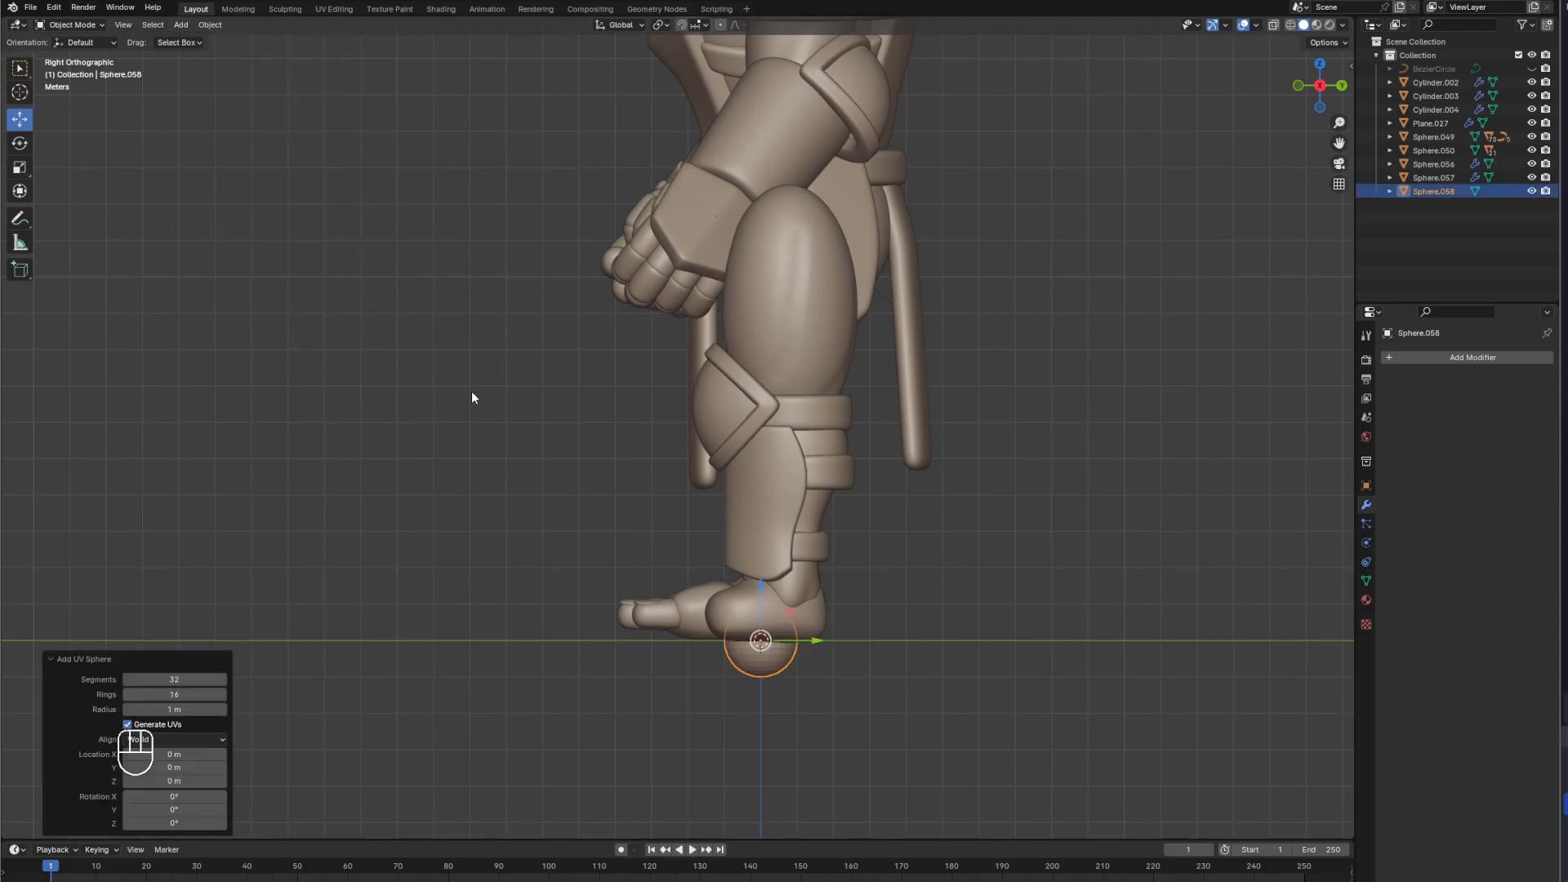
# Move the sphere to the front of the armored foot, about 16.35 m along X, 0.24 m up and 2.73 m forward.
pyautogui.press('KP_1')
pyautogui.press('g')
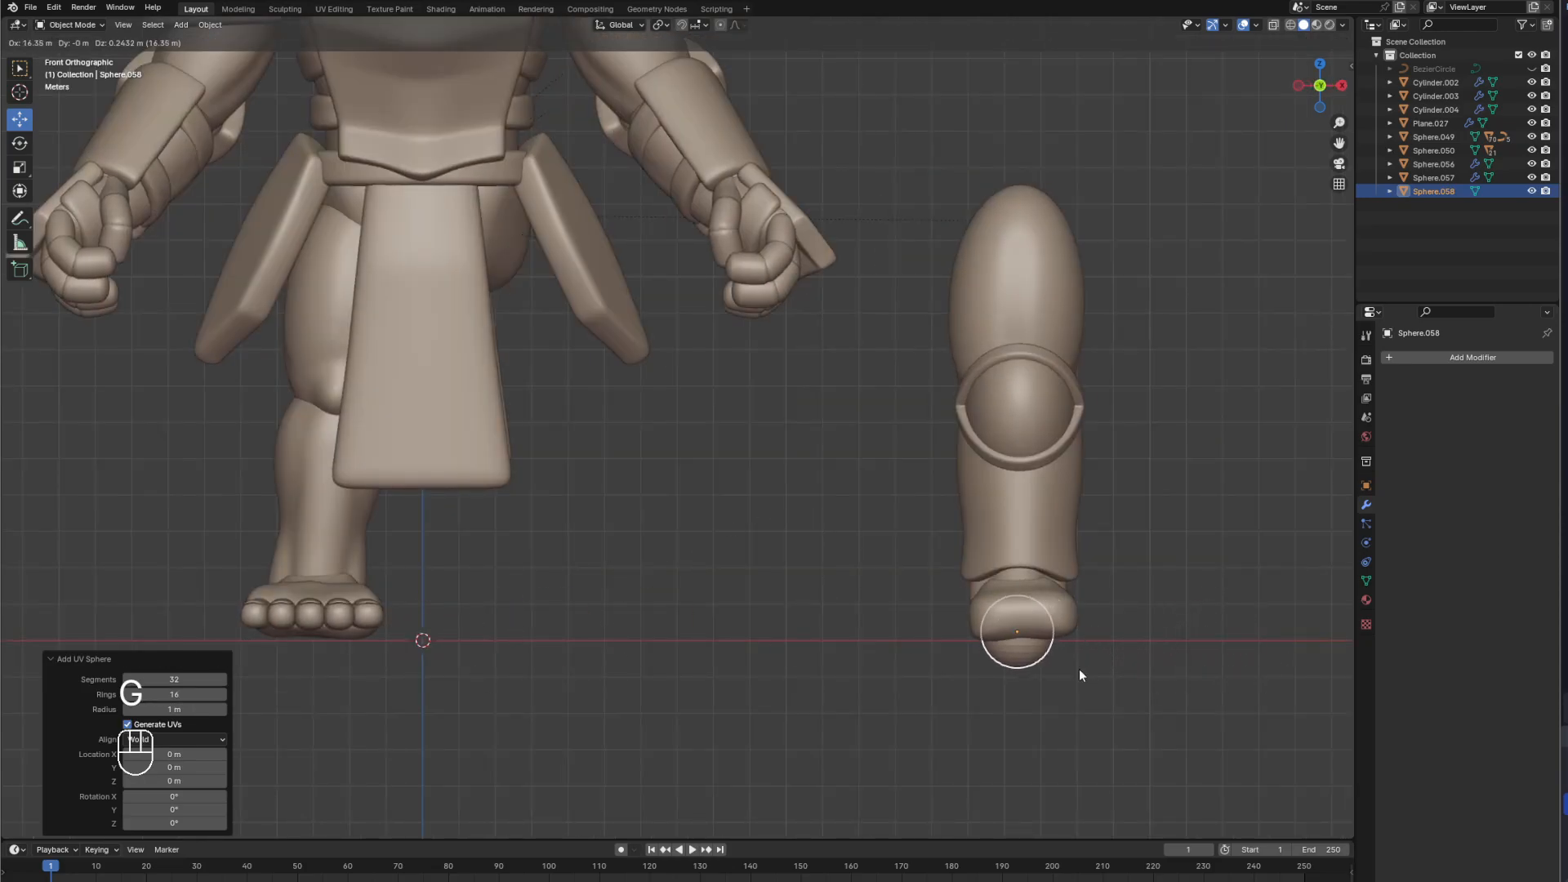
pyautogui.press('KP_3')
pyautogui.click(471, 446)
pyautogui.moveTo(462, 449); pyautogui.dragTo(595, 458, button='middle')
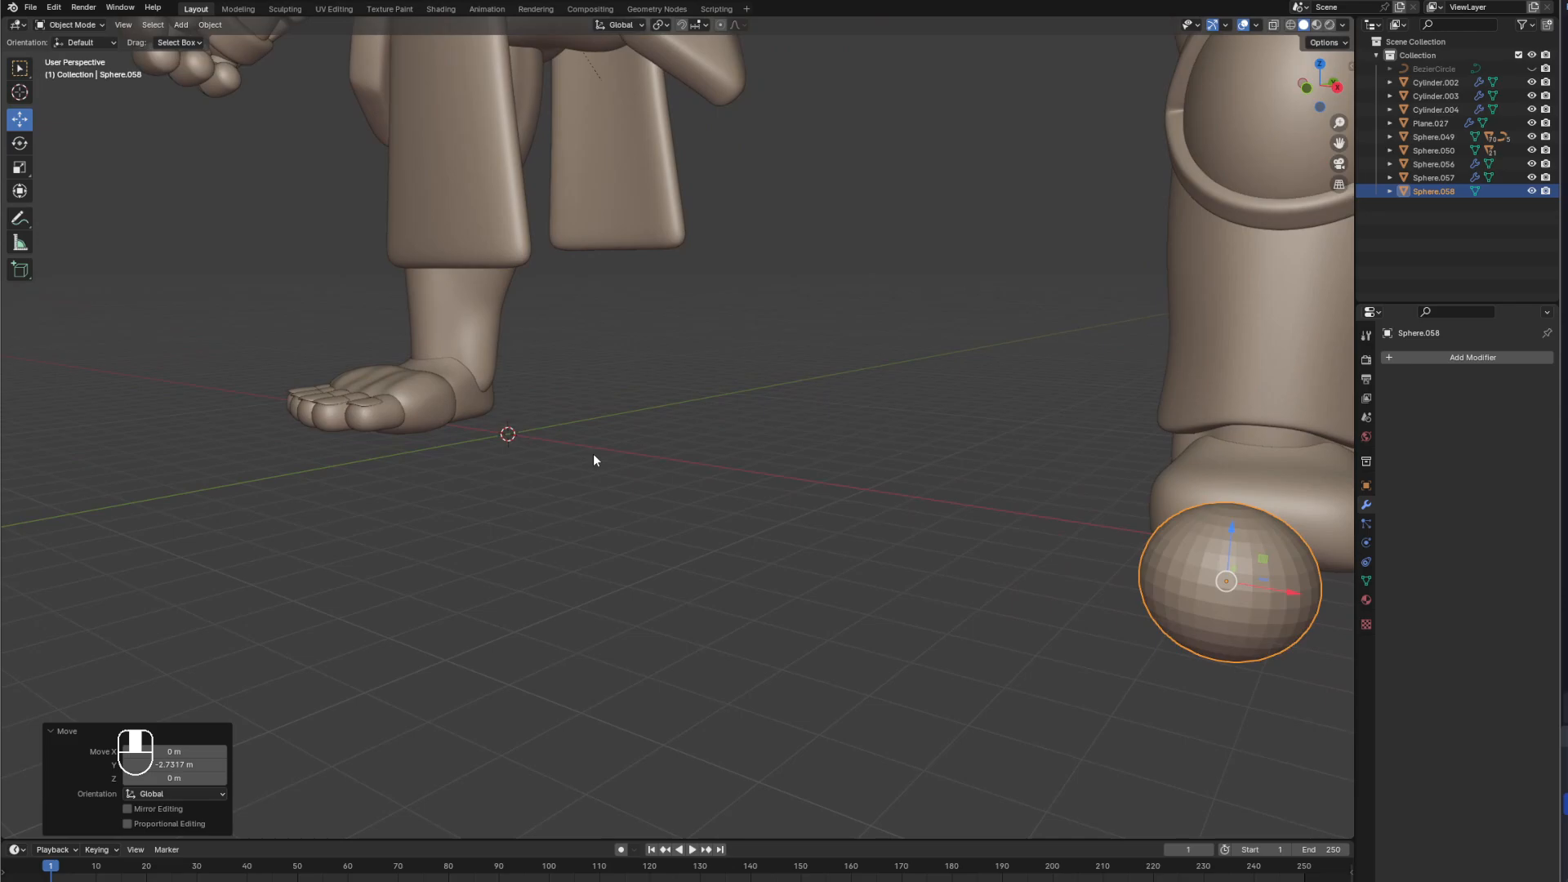
pyautogui.keyDown('shift'); pyautogui.moveTo(904, 476); pyautogui.dragTo(847, 478, button='middle'); pyautogui.keyUp('shift')
pyautogui.press('KP_3')
pyautogui.scroll(2, 540, 430)
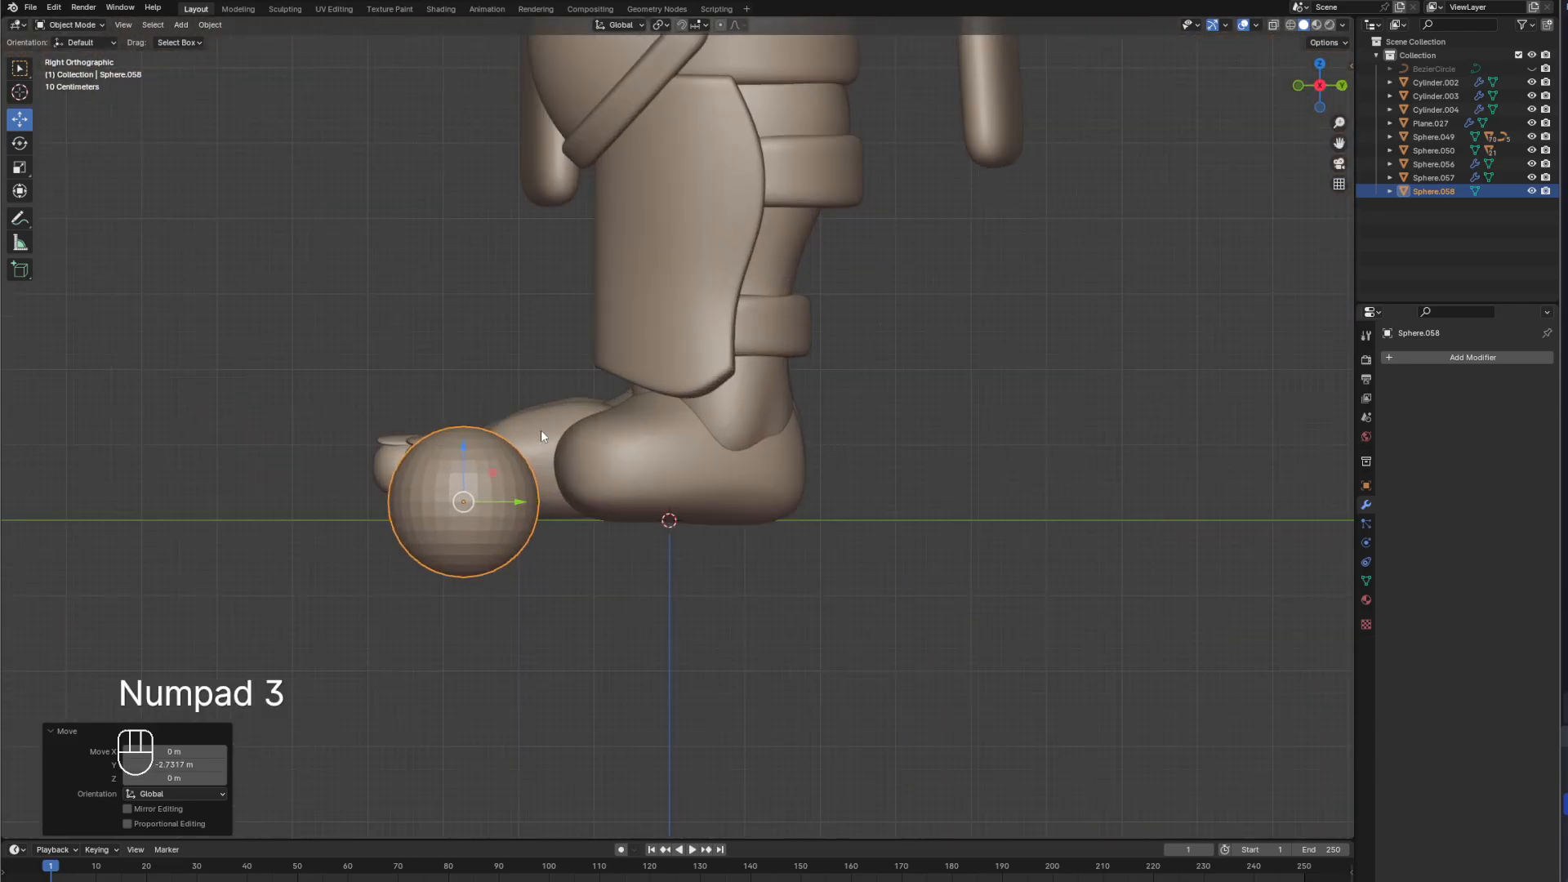
# Flatten the lower half of the foot sphere by scaling its selected vertices to 0 along Z.
pyautogui.keyDown('shift'); pyautogui.moveTo(403, 352); pyautogui.dragTo(538, 392, button='middle'); pyautogui.keyUp('shift')
pyautogui.press('Tab')
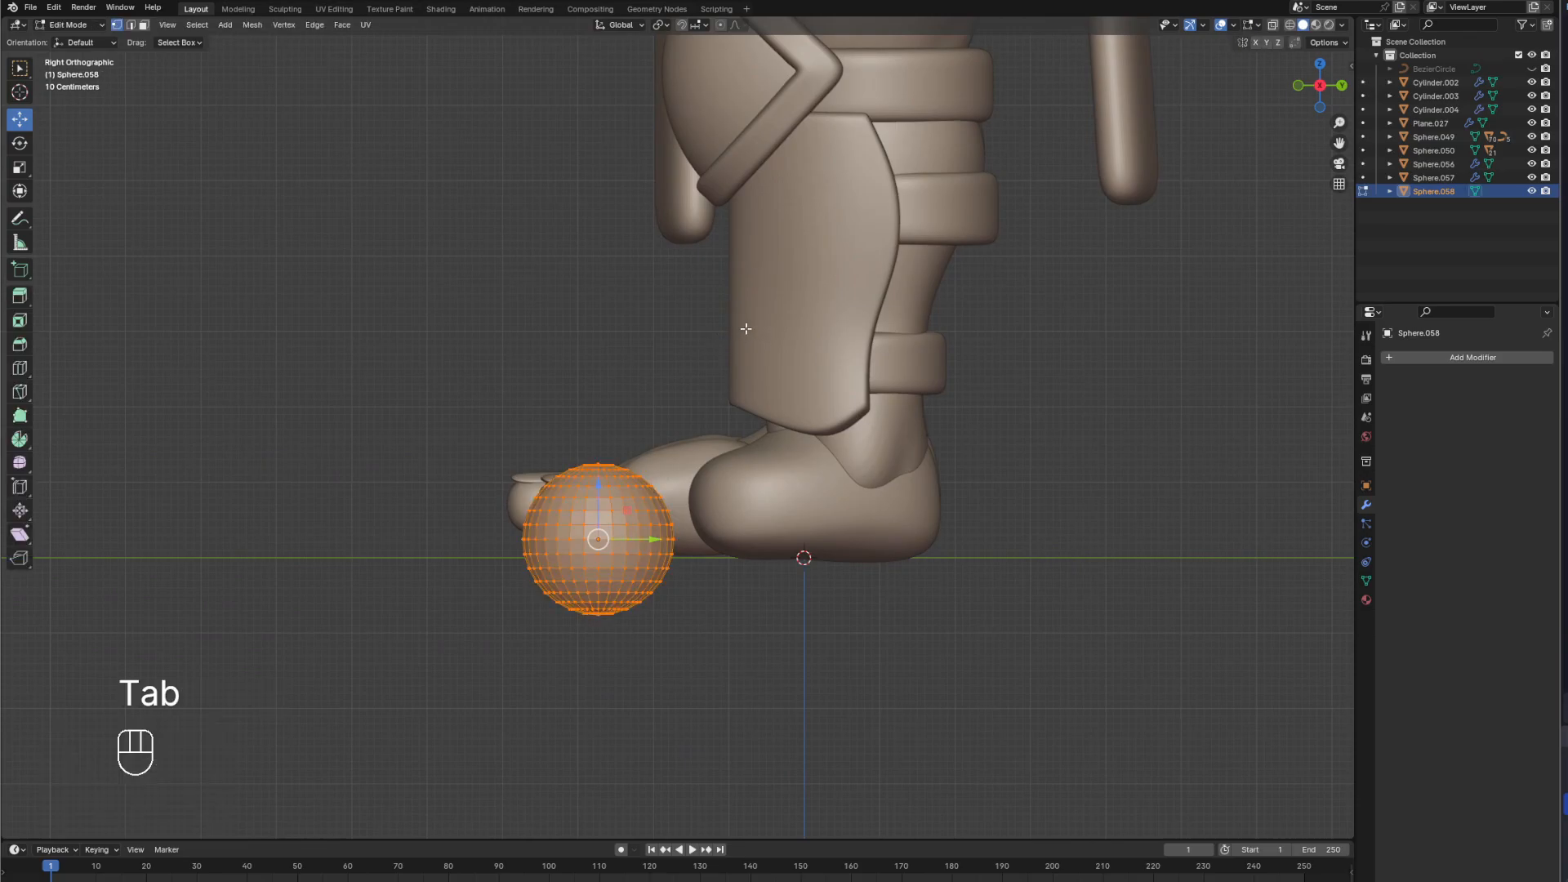
pyautogui.click(1272, 25)
pyautogui.moveTo(464, 548); pyautogui.dragTo(723, 638)
pyautogui.scroll(1, 569, 575)
pyautogui.scroll(1, 569, 575)
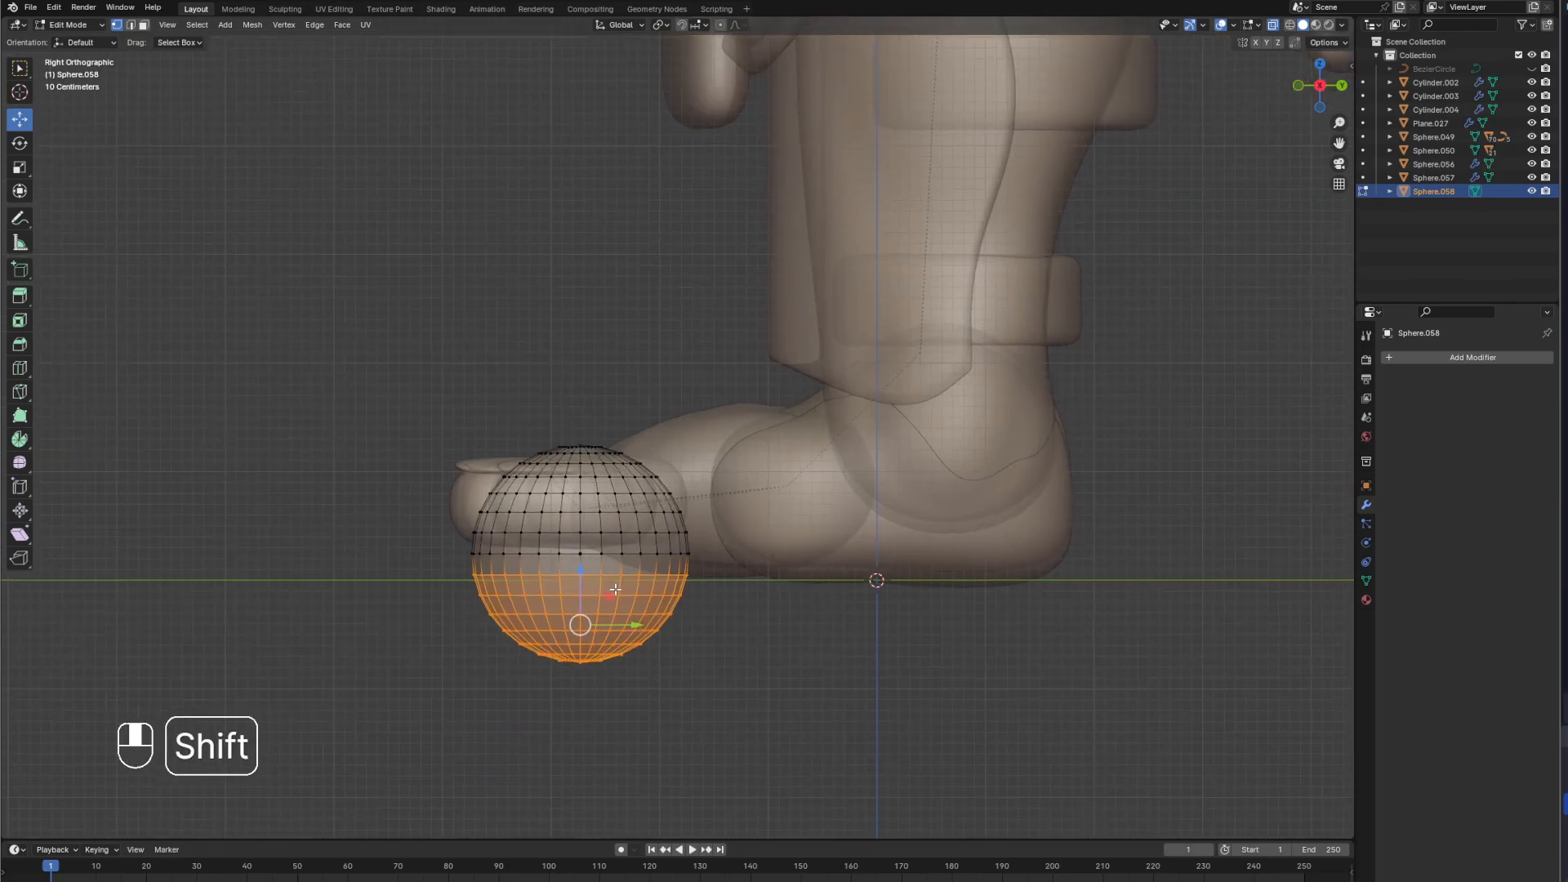
pyautogui.keyDown('shift'); pyautogui.moveTo(569, 575); pyautogui.dragTo(585, 533, button='middle'); pyautogui.keyUp('shift')
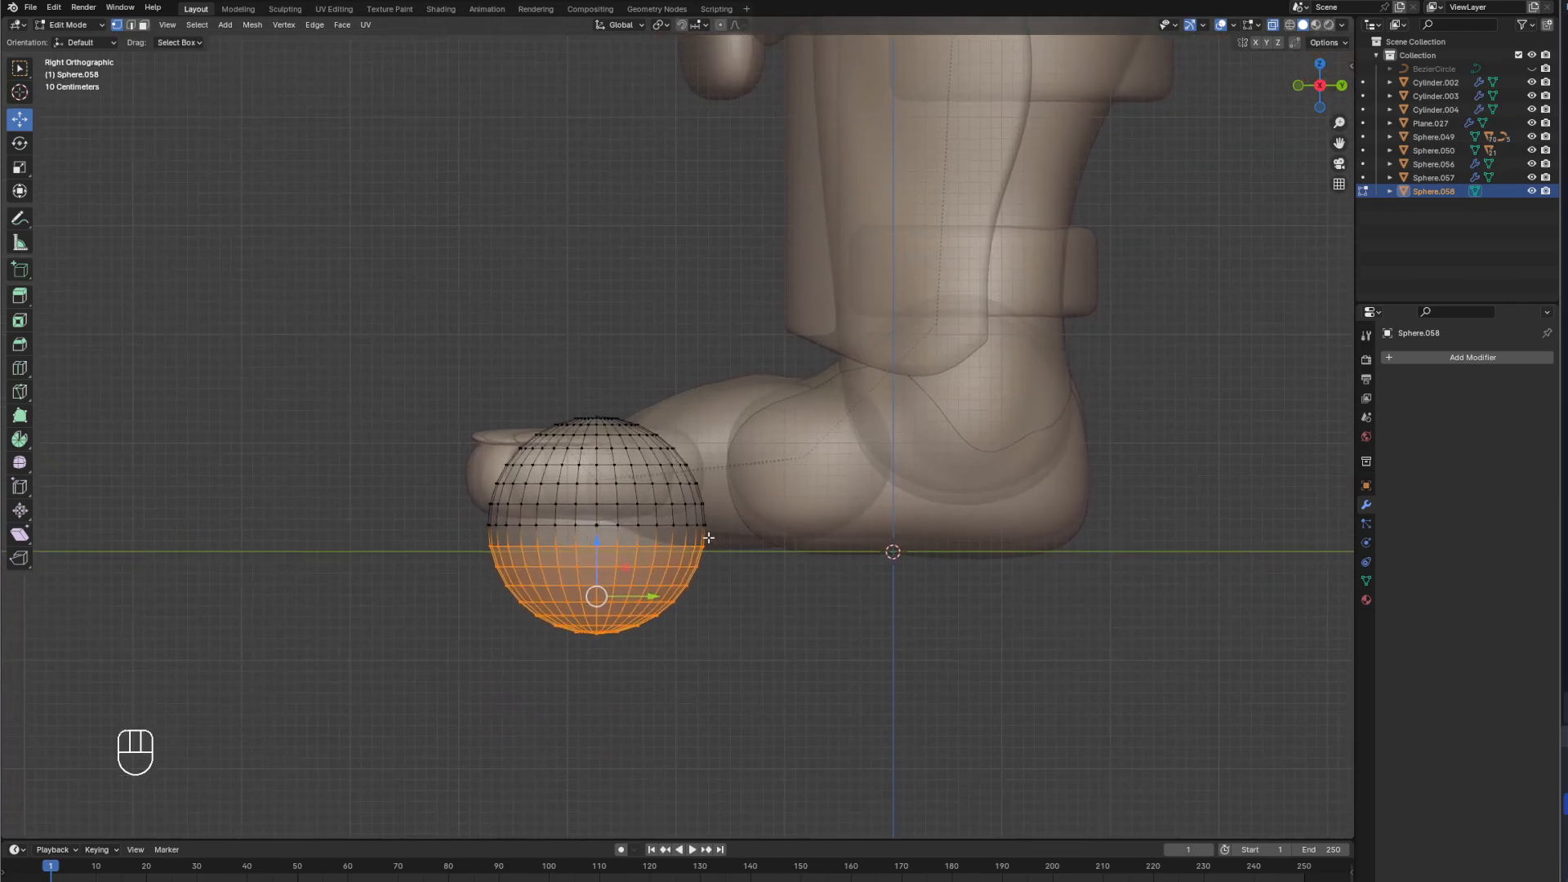
pyautogui.press('s')
pyautogui.press('z')
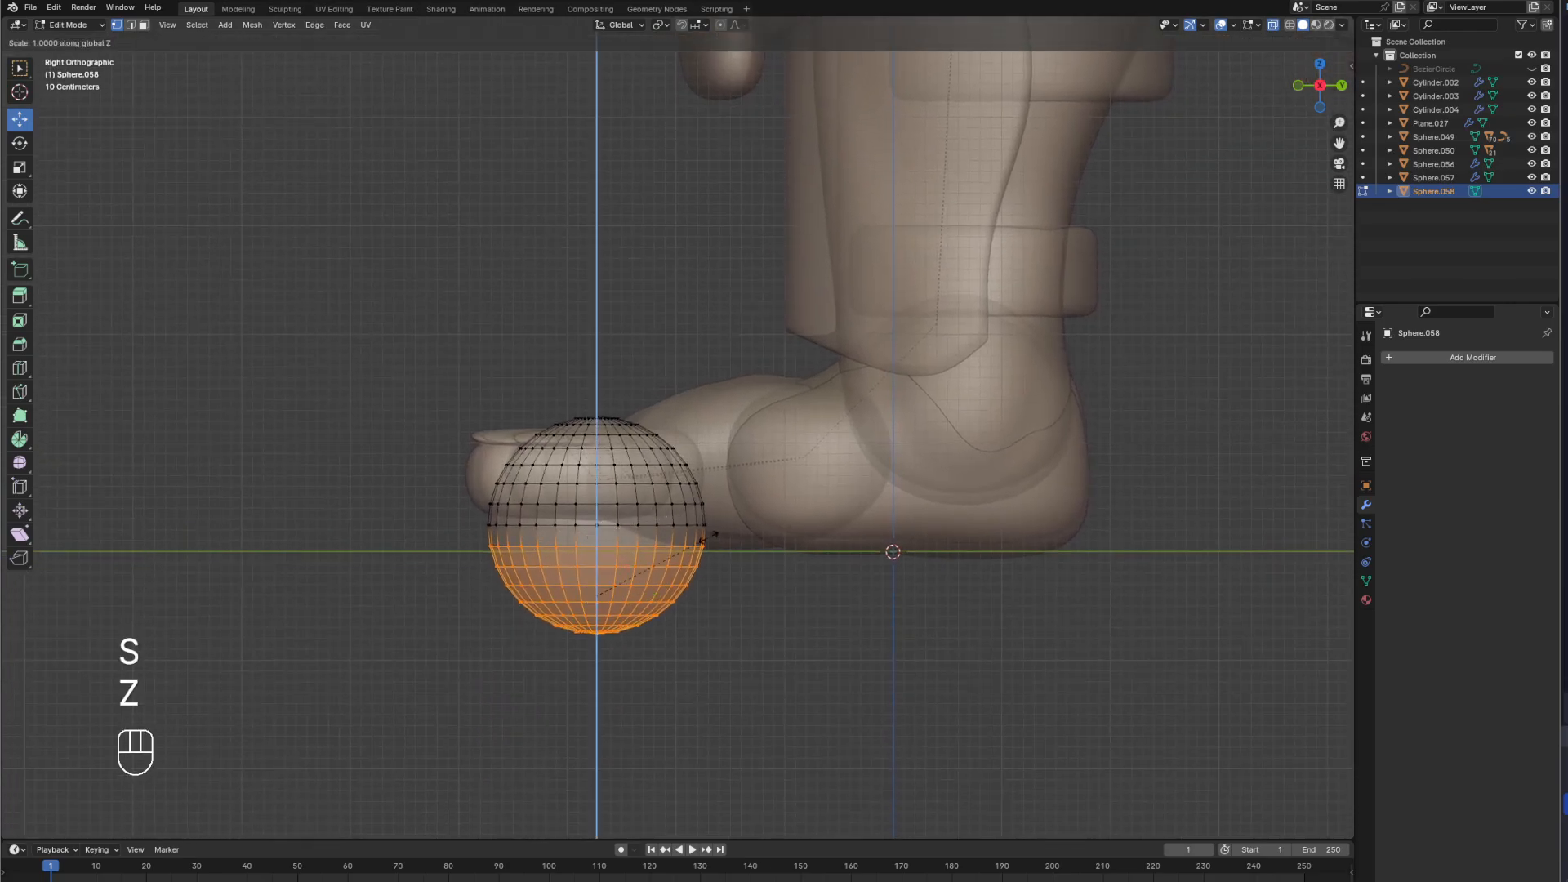
pyautogui.press('KP_0')
pyautogui.press('KP_Enter')
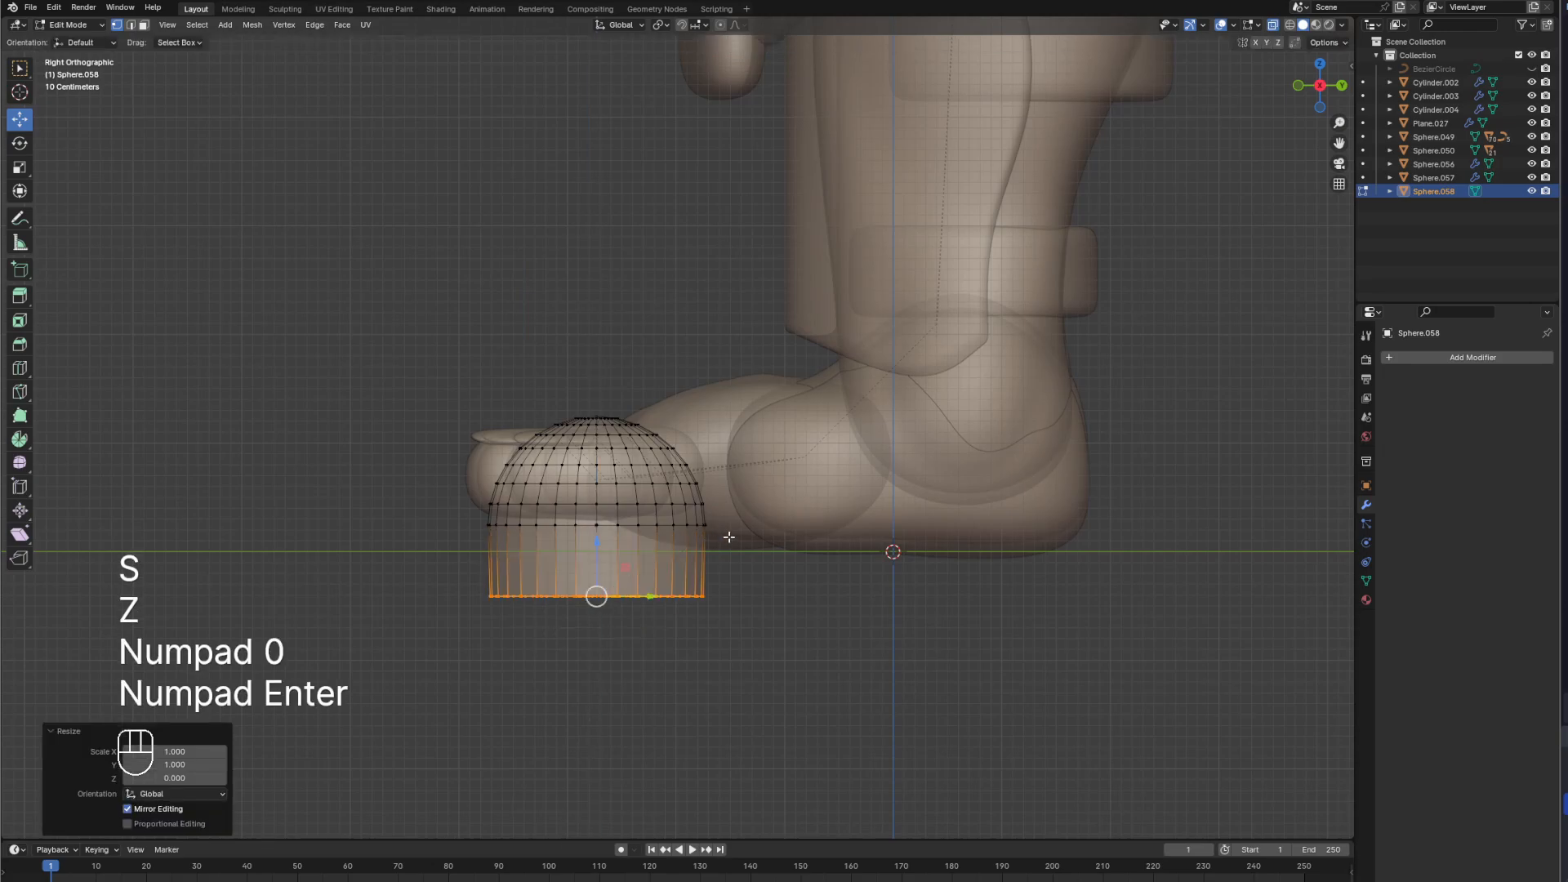
# Raise the sphere's flattened base about 0.48 m along Z to sit near the ground line.
pyautogui.press('g')
pyautogui.press('z')
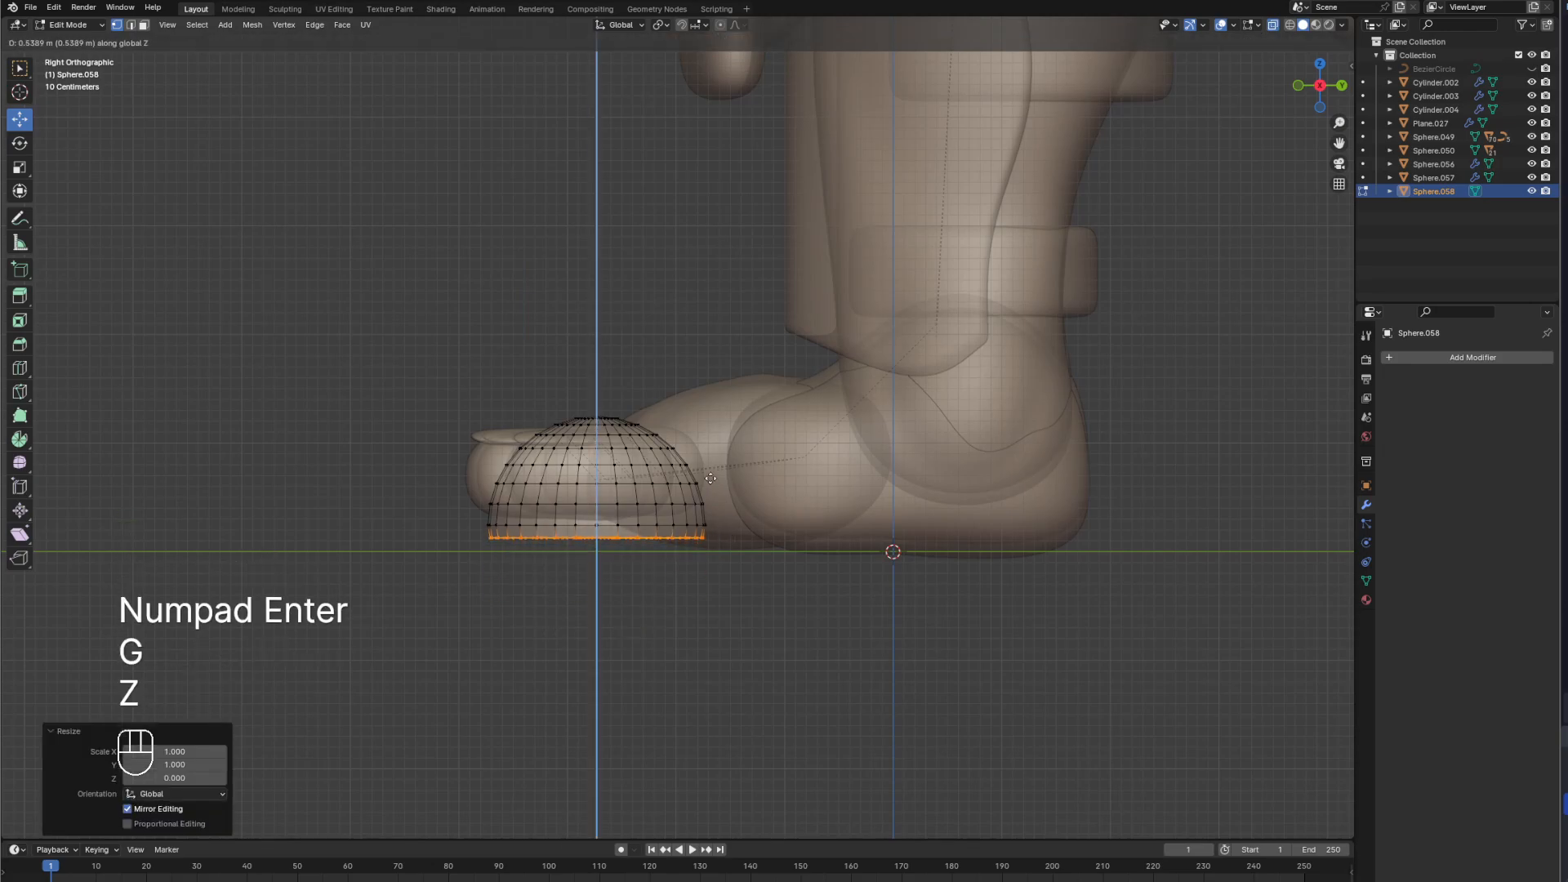
pyautogui.click(710, 485)
pyautogui.moveTo(661, 581); pyautogui.dragTo(651, 543, button='middle')
pyautogui.scroll(-1, 646, 522)
pyautogui.keyDown('shift'); pyautogui.moveTo(627, 484); pyautogui.dragTo(663, 523, button='middle'); pyautogui.keyUp('shift')
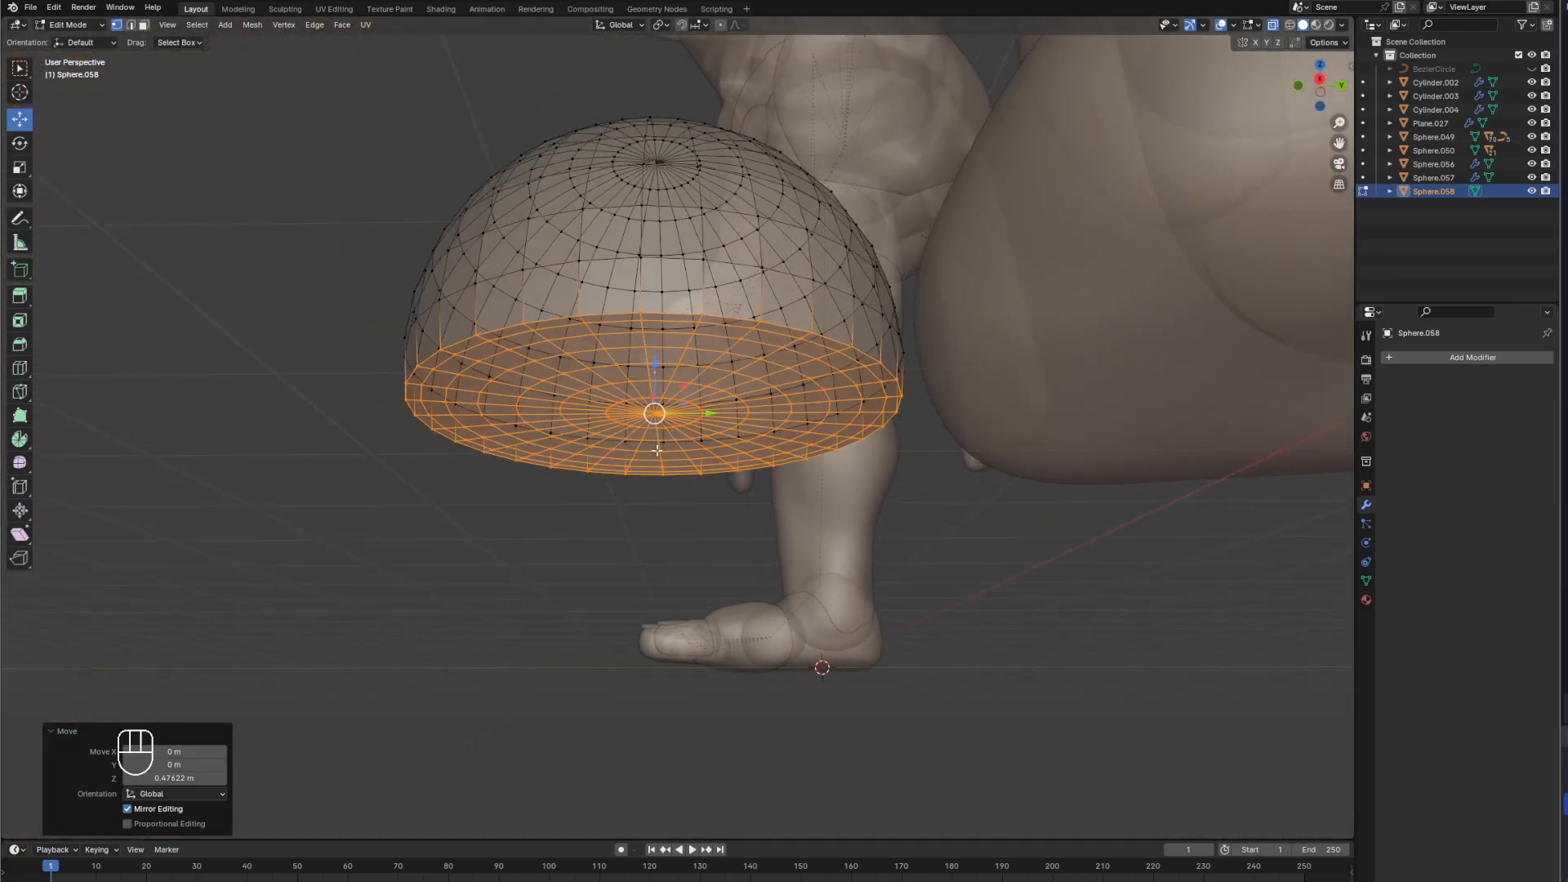
pyautogui.press('KP_1')
pyautogui.press('KP_3')
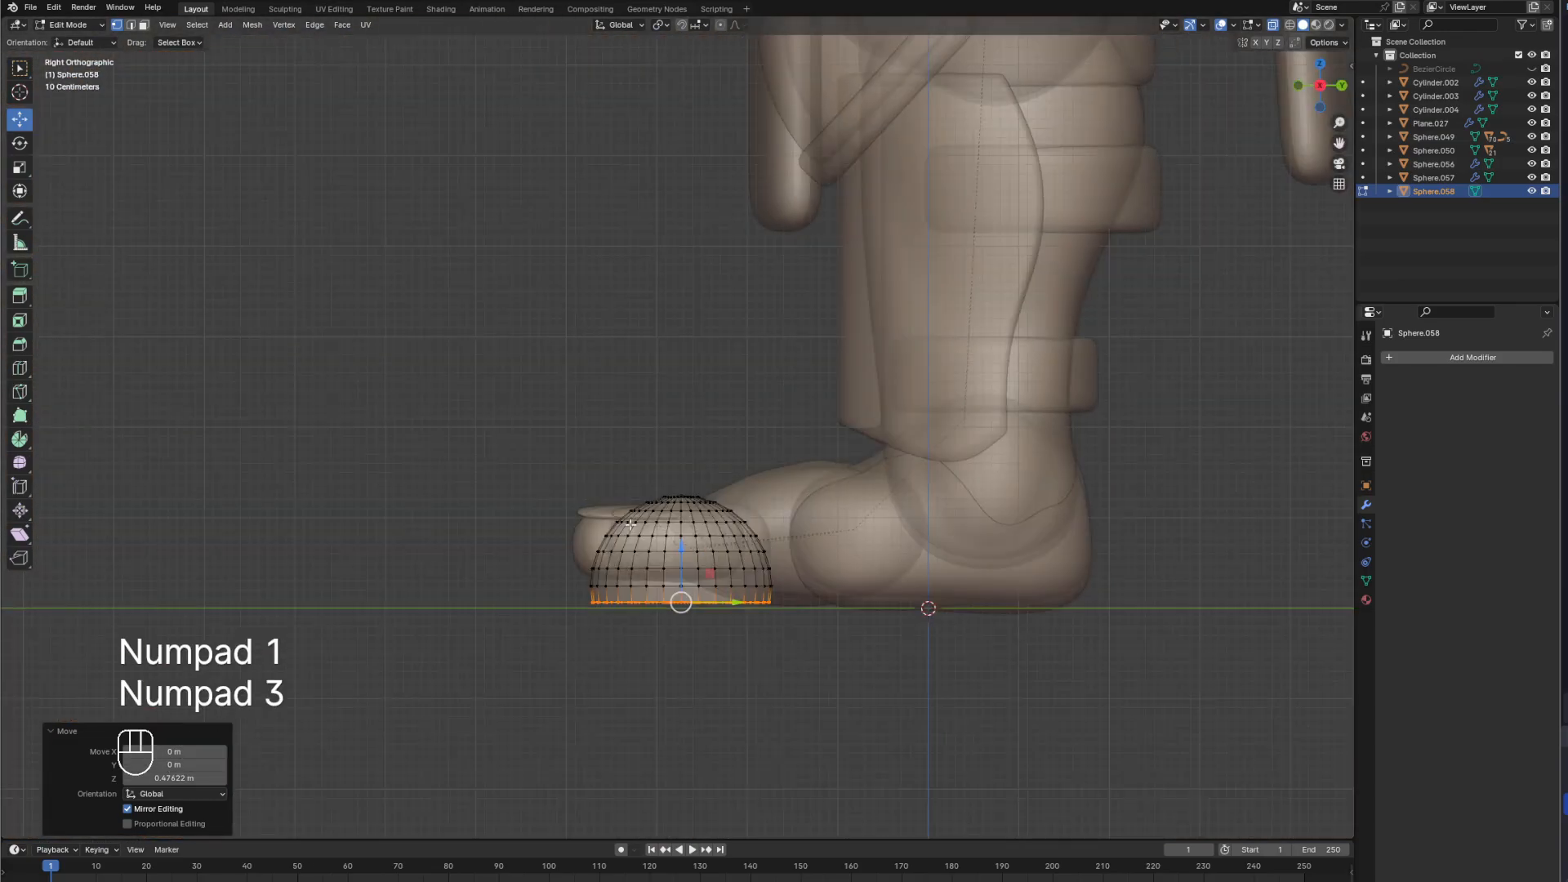
# Pull the dome's front edge vertex about 0.55 m forward along Y using smooth proportional editing with a size of 1.772.
pyautogui.click(586, 590)
pyautogui.scroll(1, 581, 593)
pyautogui.scroll(3, 580, 603)
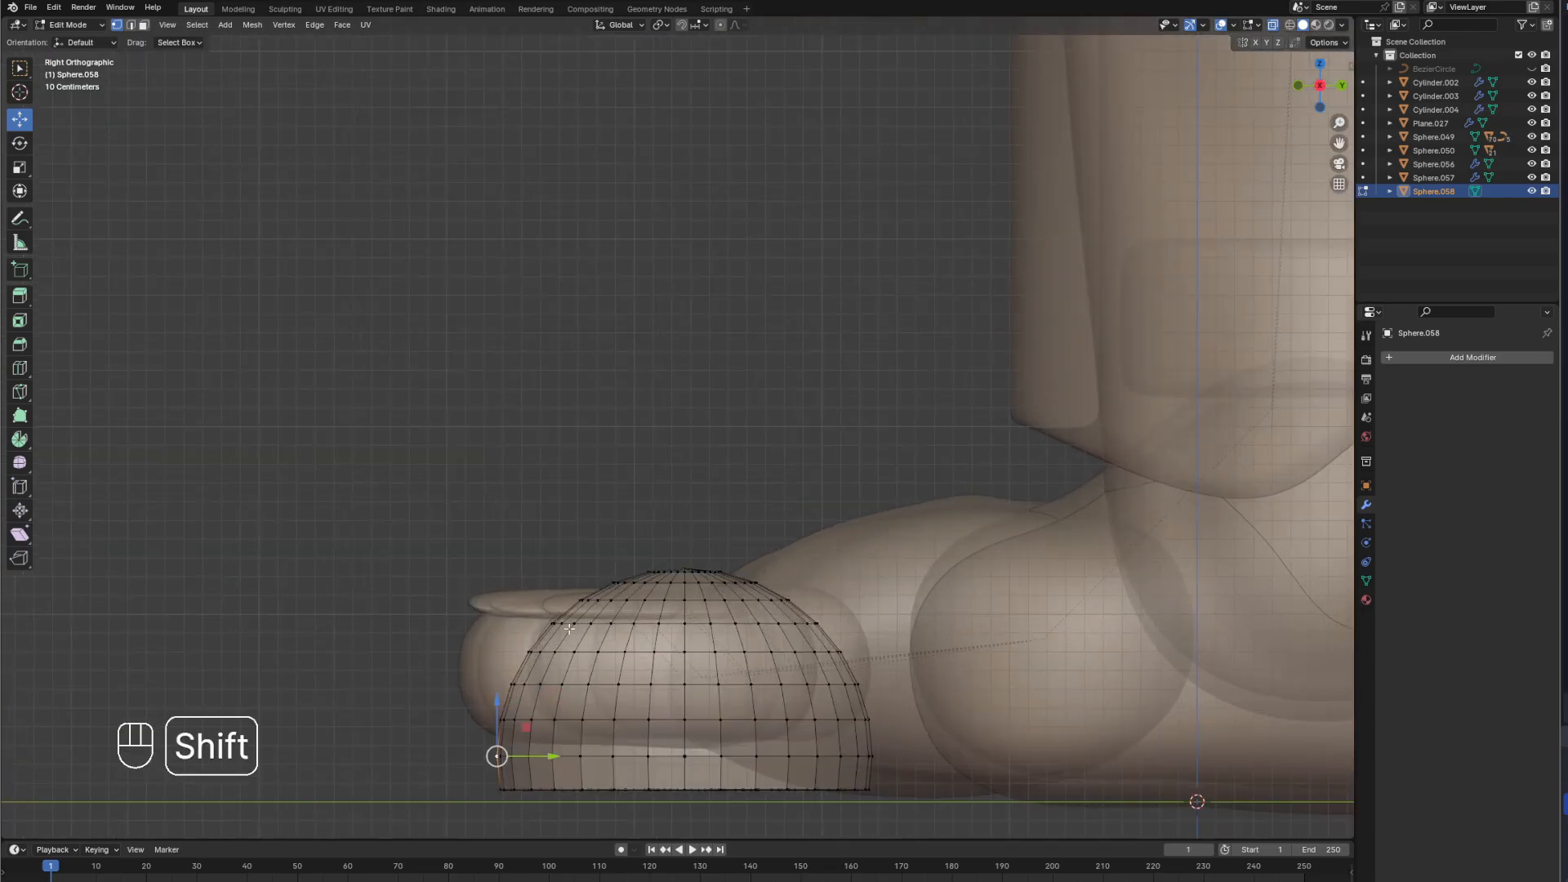
pyautogui.keyDown('shift'); pyautogui.moveTo(563, 702); pyautogui.dragTo(596, 556, button='middle'); pyautogui.keyUp('shift')
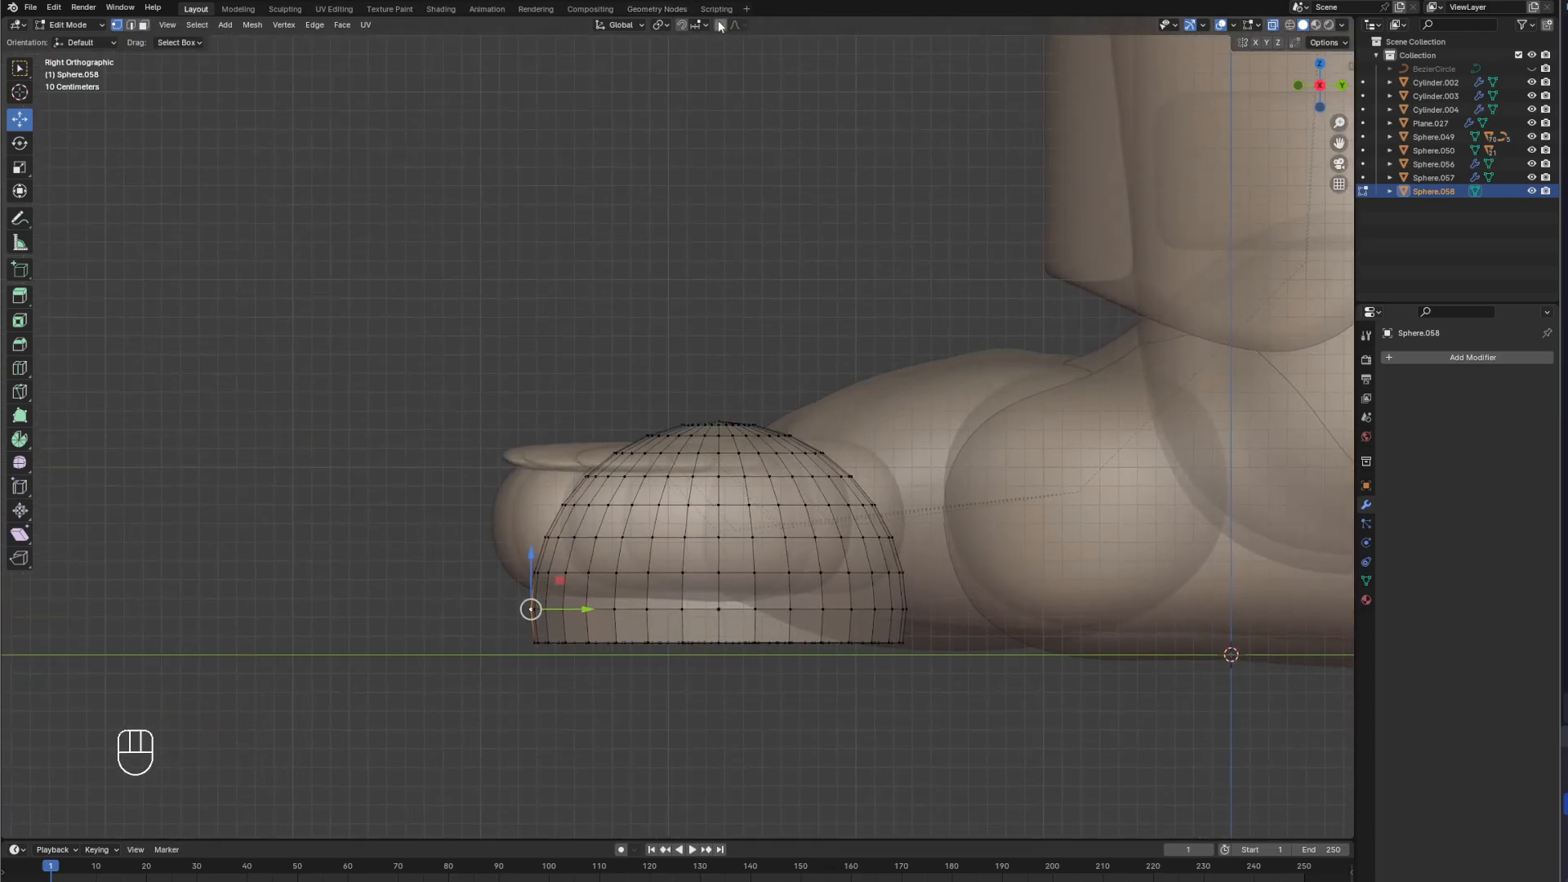
pyautogui.scroll(-3, 809, 281)
pyautogui.press('g')
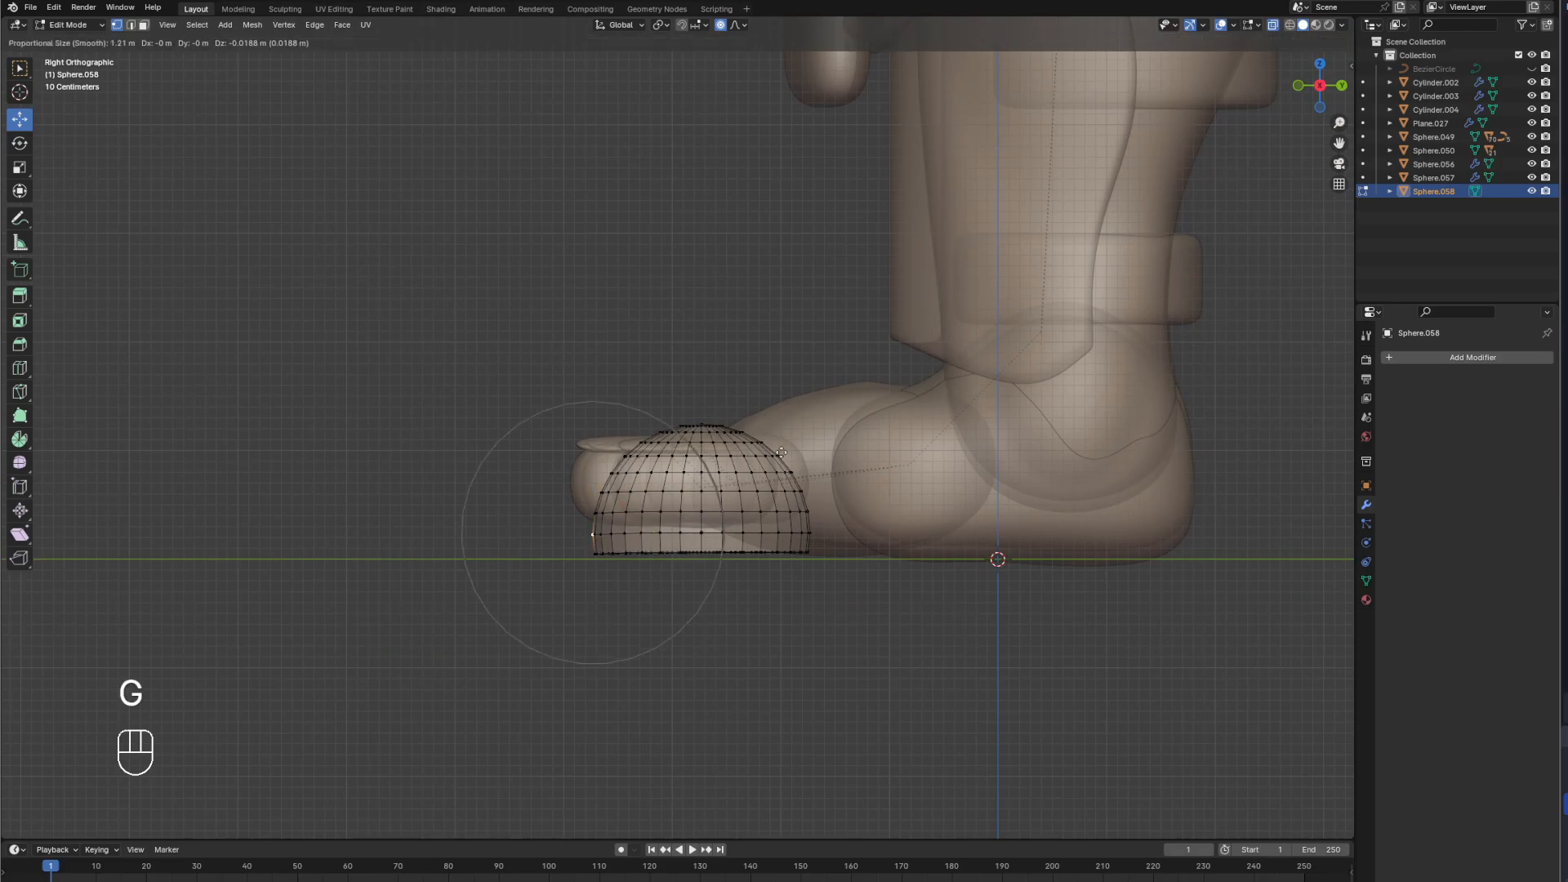
pyautogui.press('y')
pyautogui.scroll(-2, 785, 452)
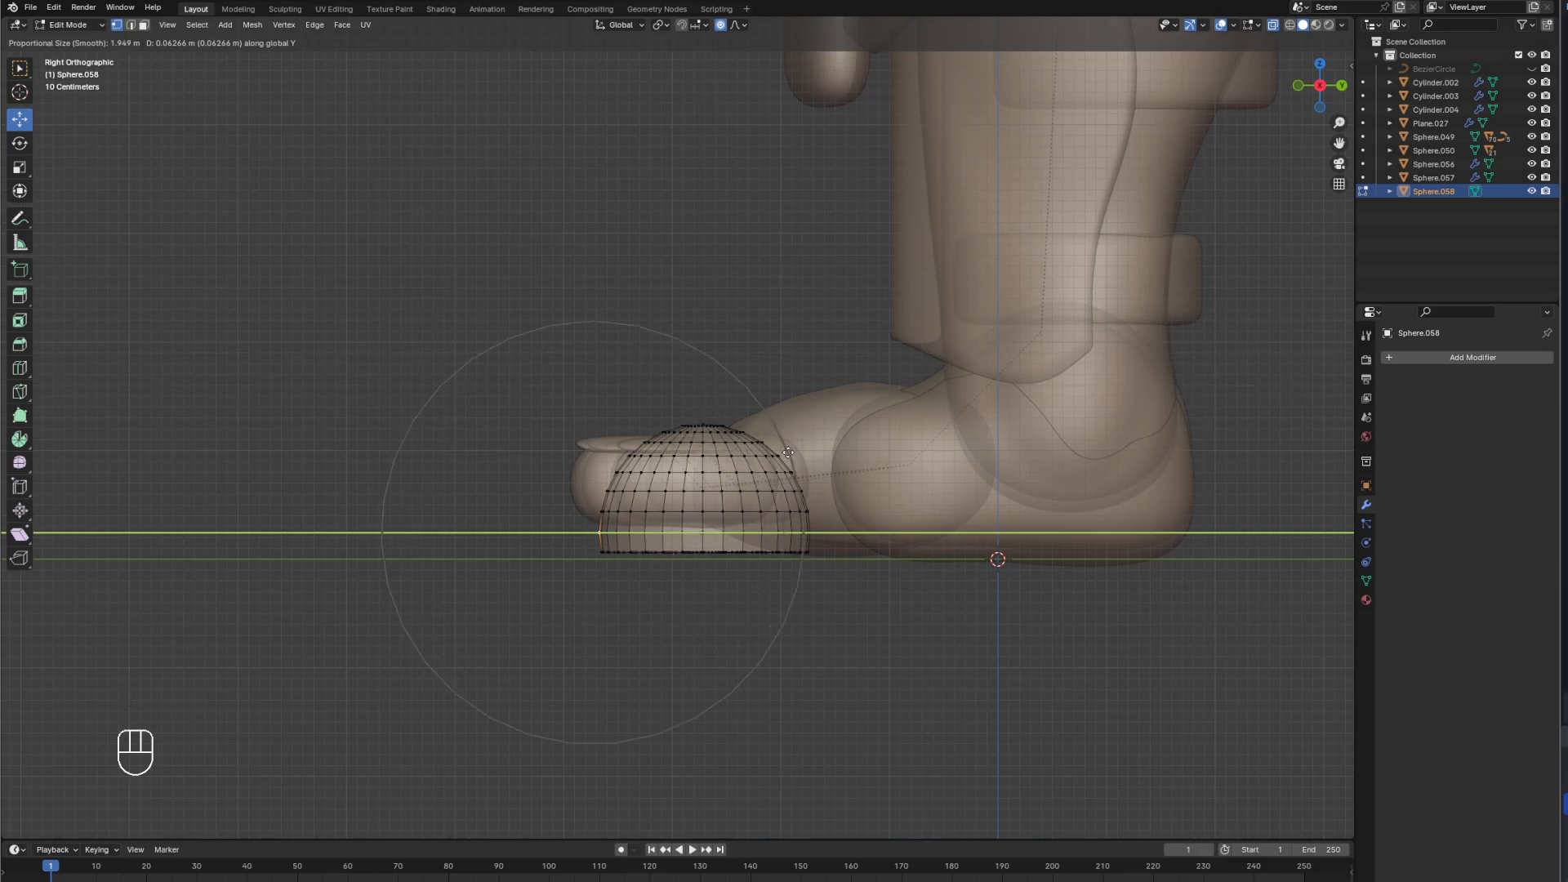
pyautogui.scroll(1, 784, 453)
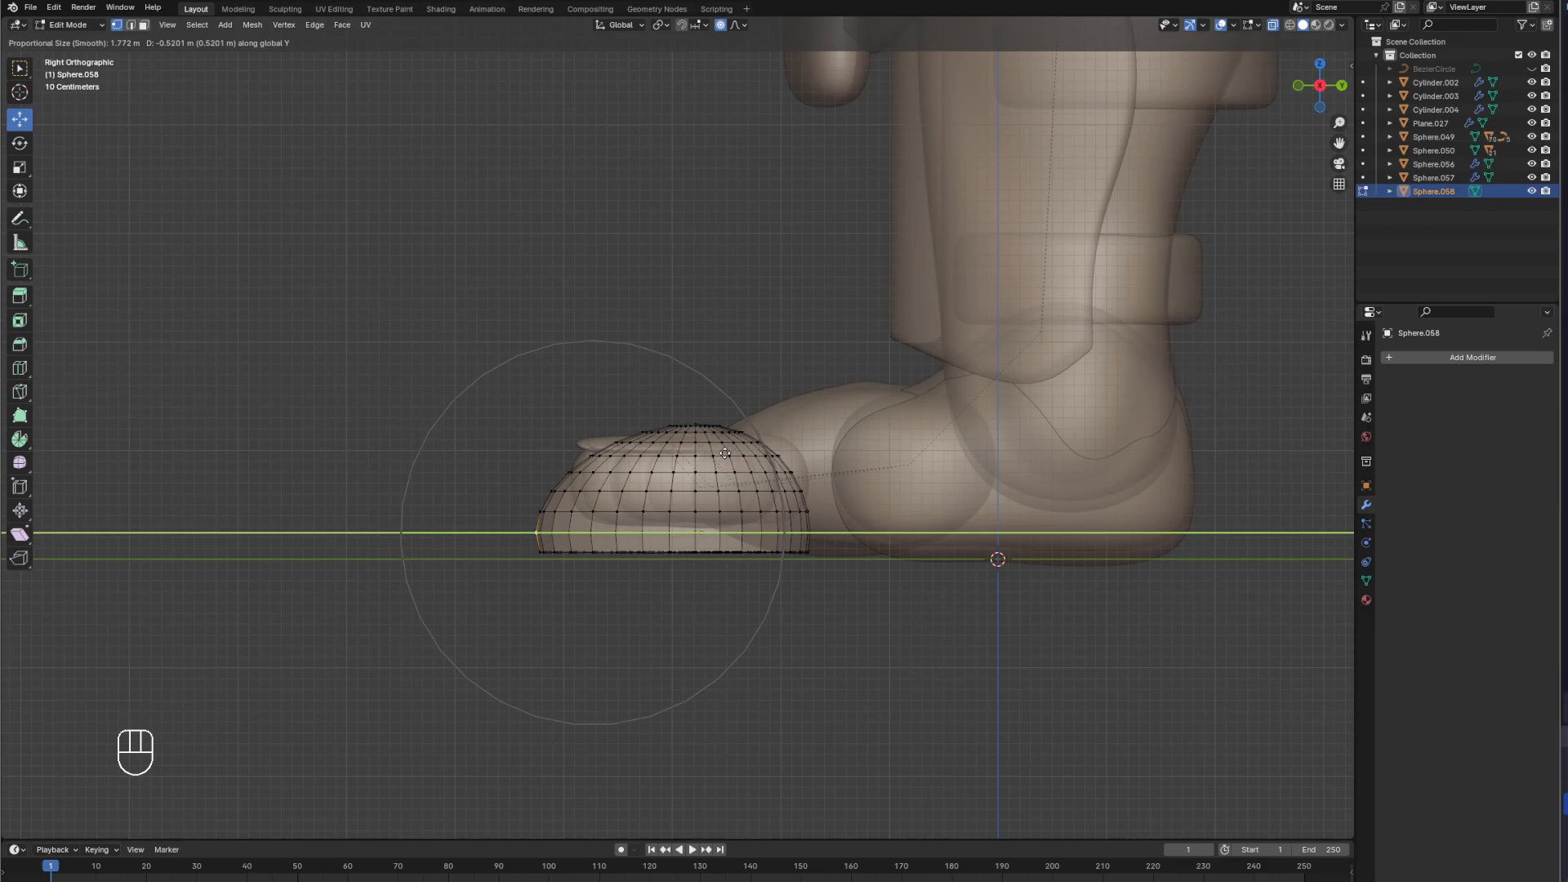
pyautogui.click(722, 454)
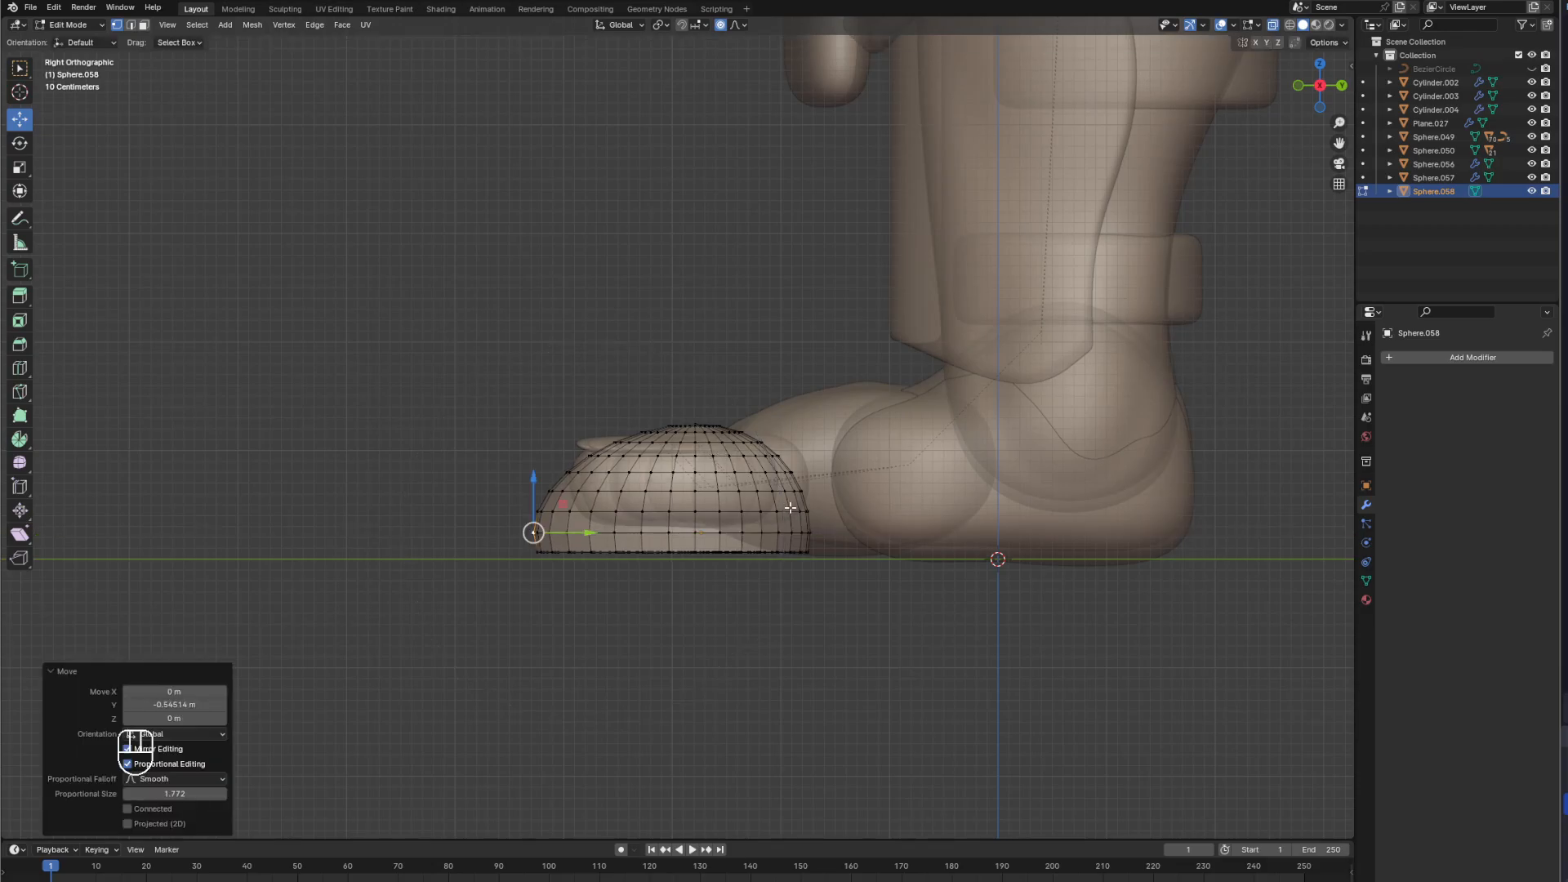
pyautogui.press('Tab')
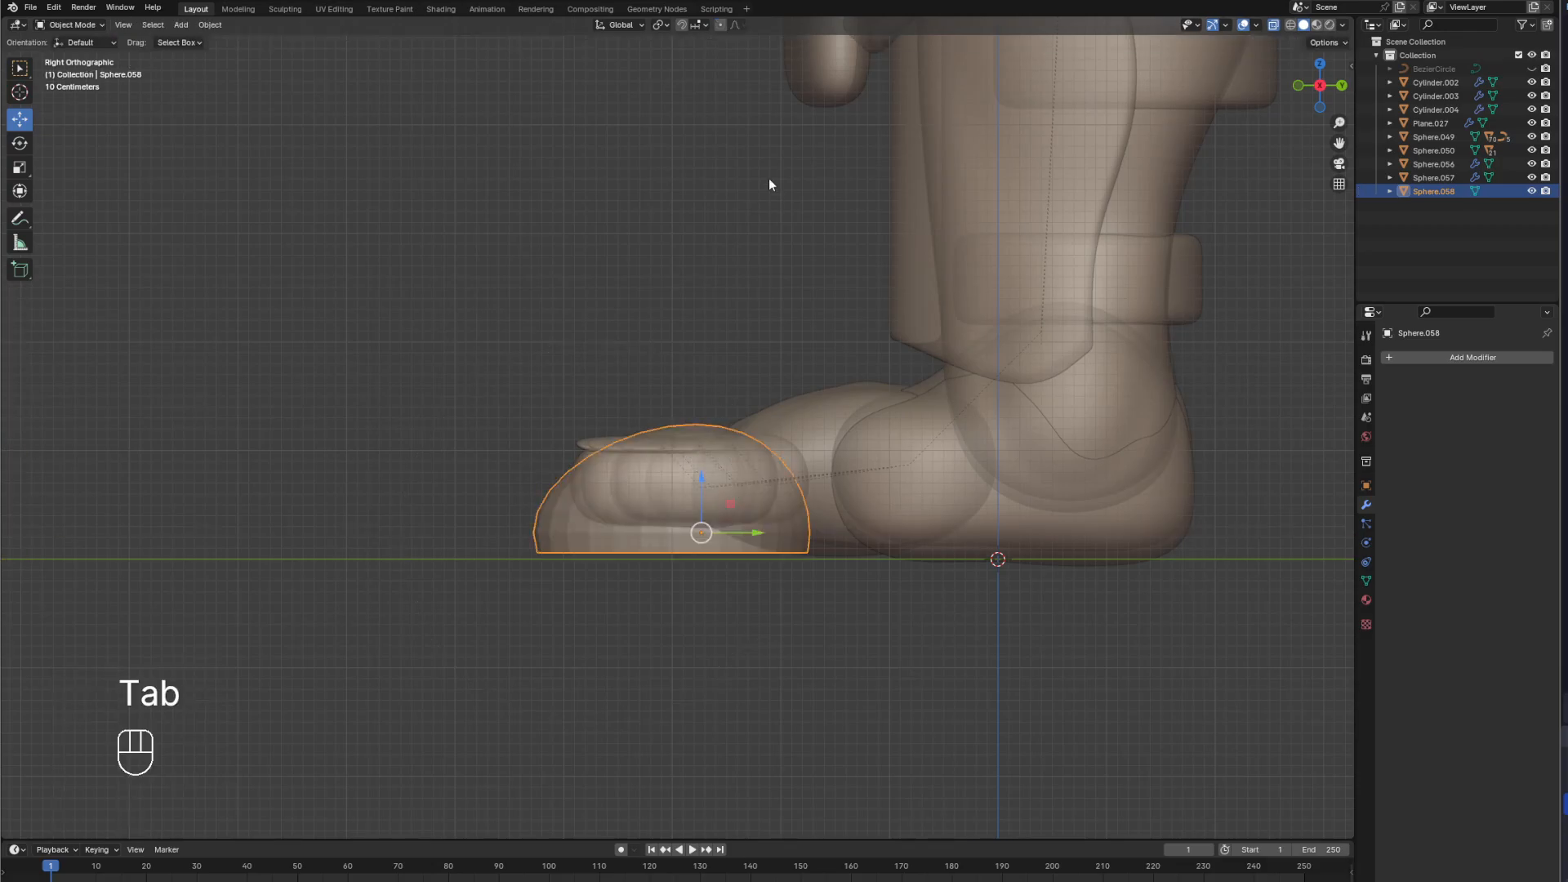
pyautogui.click(1275, 25)
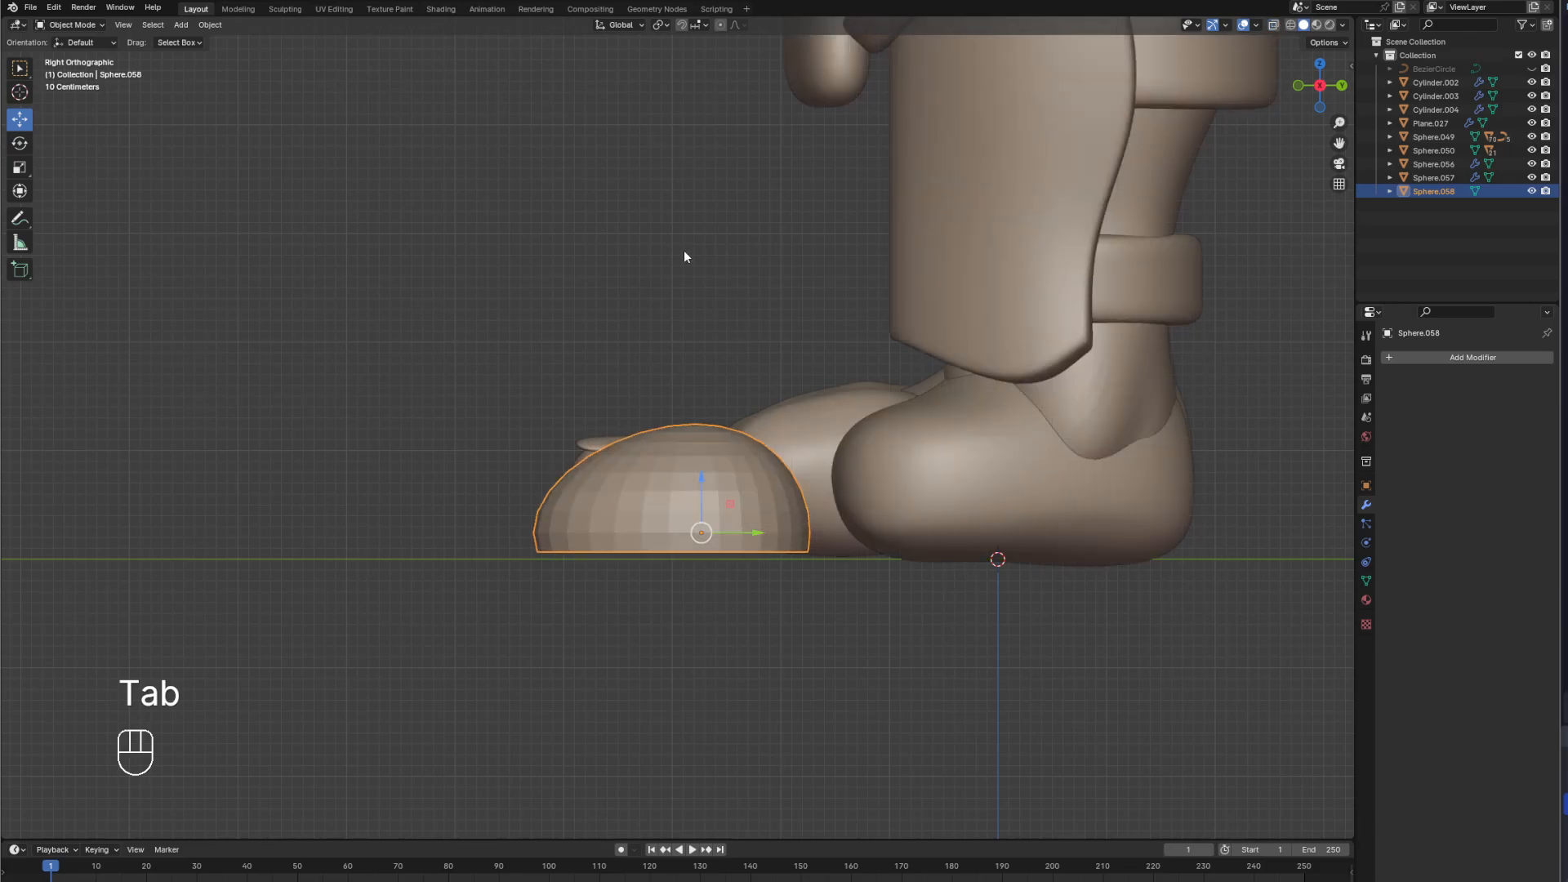
# Enlarge the dome to match the foot's width, shifting it about 0.15 m along X and scaling it by a further 1.075.
pyautogui.click(683, 252)
pyautogui.moveTo(683, 251); pyautogui.dragTo(702, 433, button='middle')
pyautogui.scroll(-2, 703, 433)
pyautogui.keyDown('shift'); pyautogui.moveTo(805, 459); pyautogui.dragTo(704, 411, button='middle'); pyautogui.keyUp('shift')
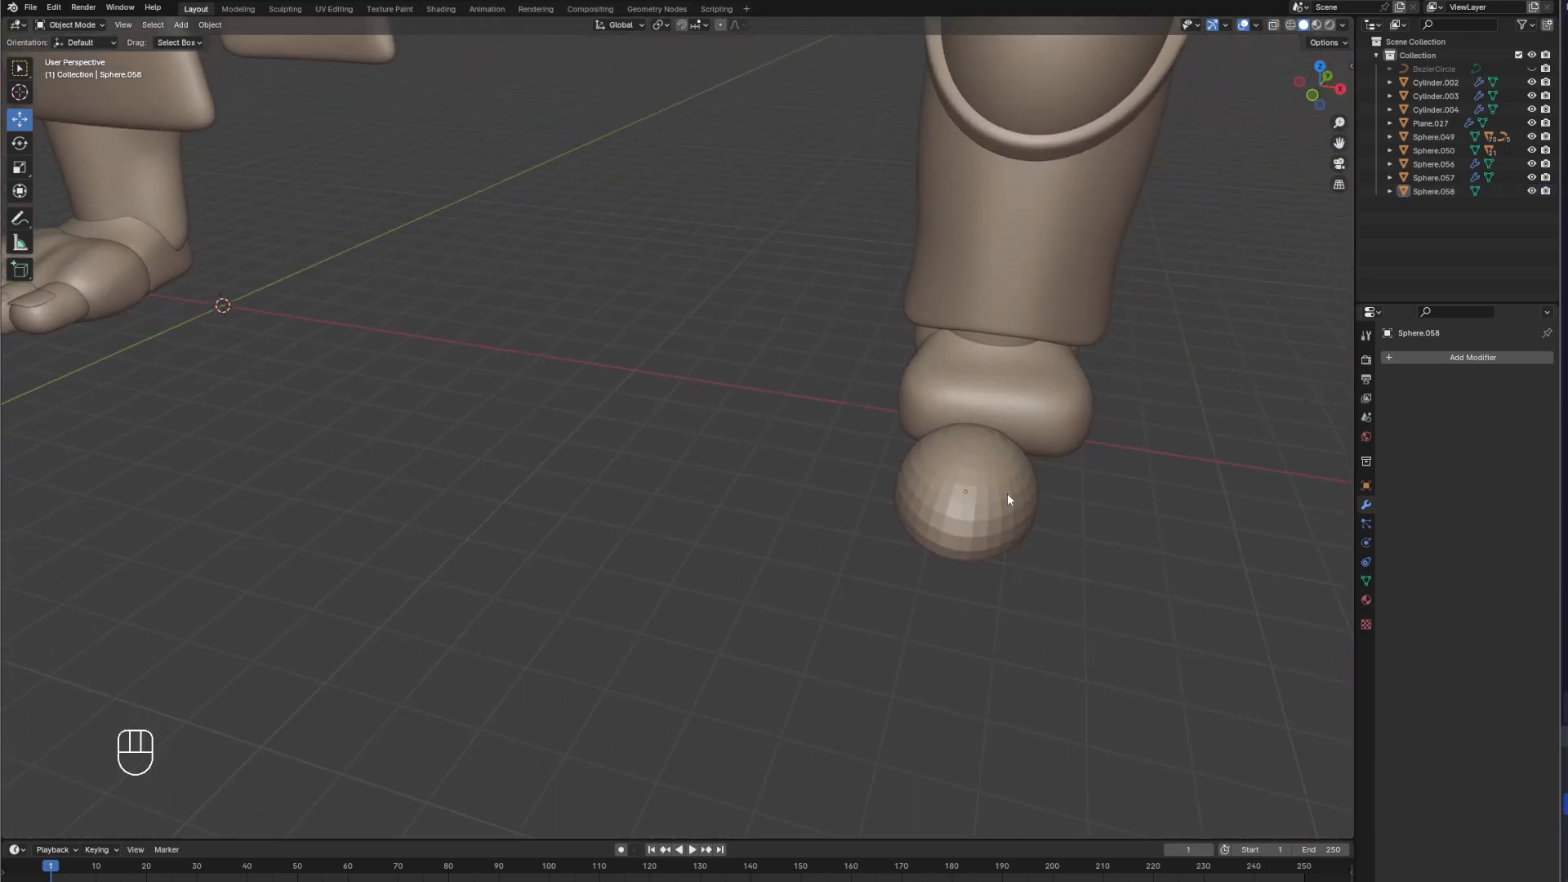
pyautogui.click(1004, 494)
pyautogui.moveTo(964, 525); pyautogui.dragTo(961, 492, button='middle')
pyautogui.press('KP_1')
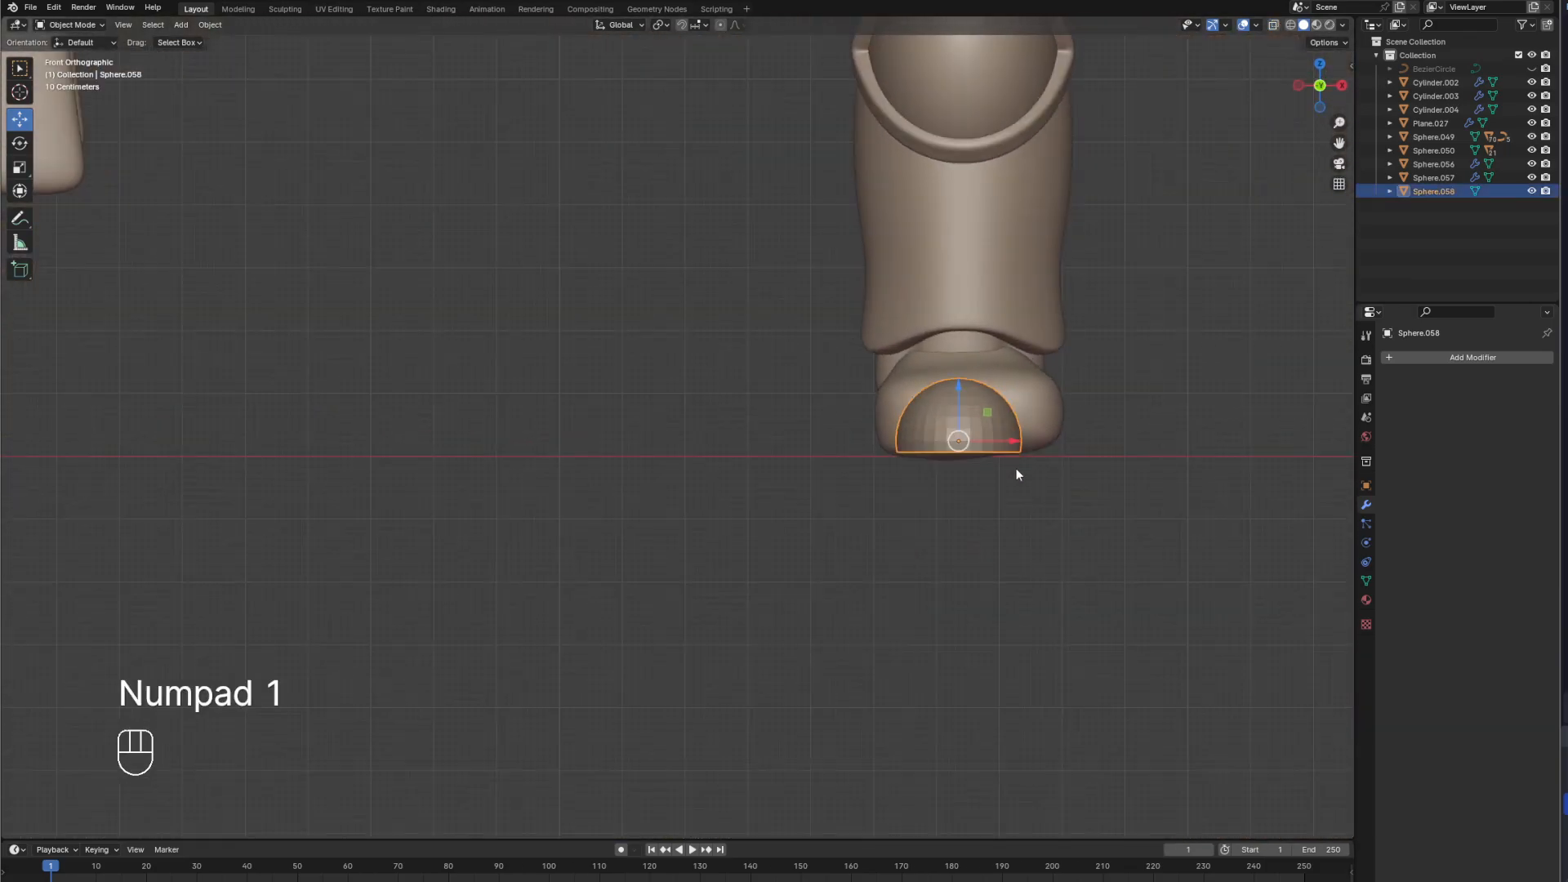
pyautogui.press('s')
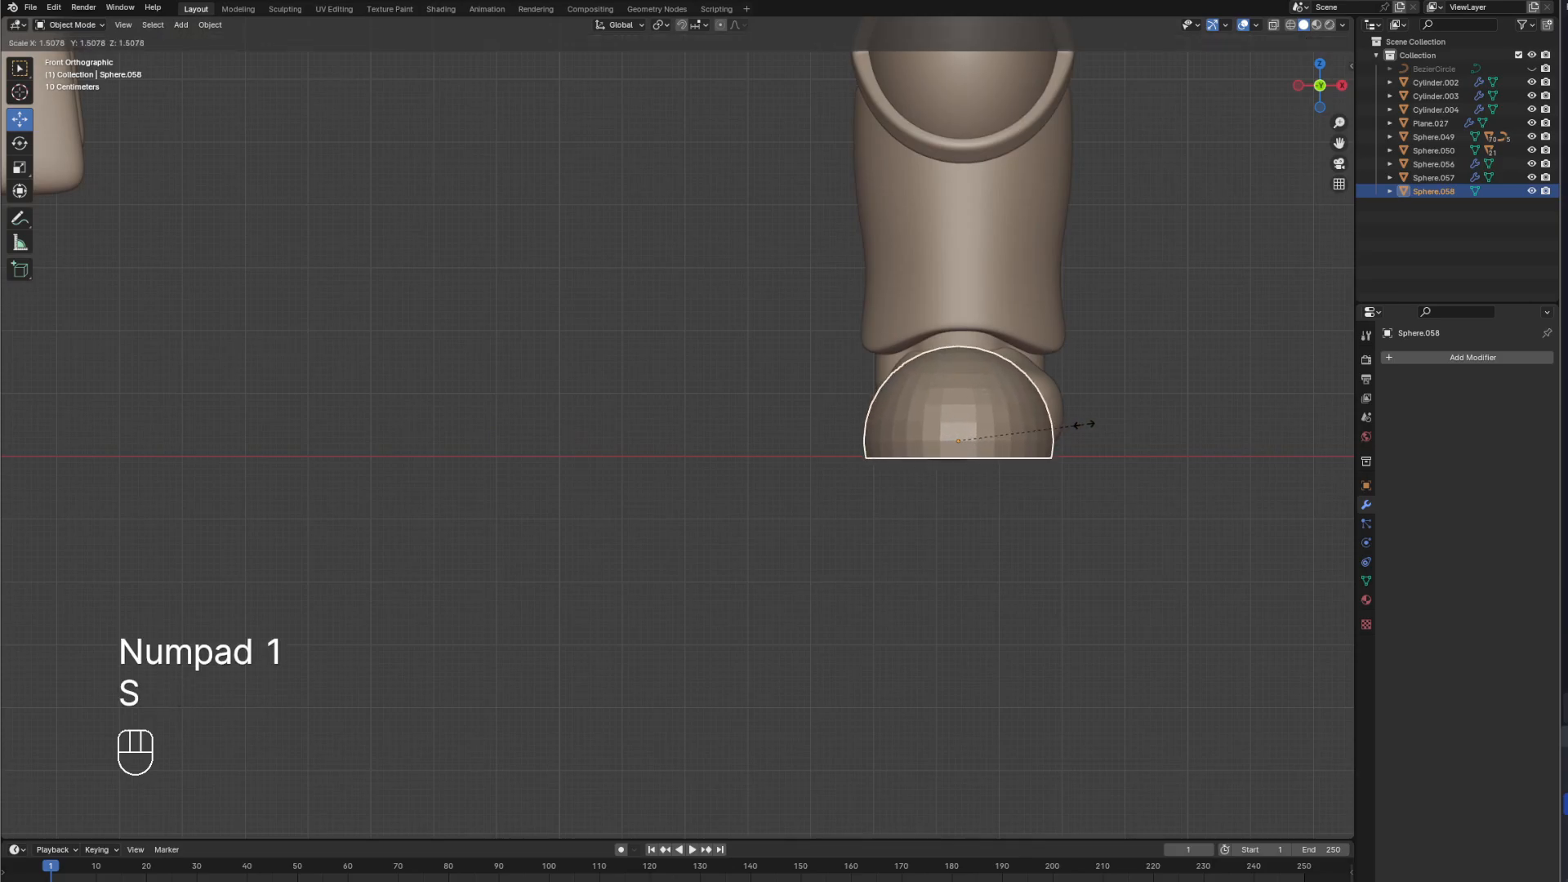
pyautogui.click(1088, 426)
pyautogui.moveTo(1012, 443); pyautogui.dragTo(1065, 449)
pyautogui.press('s')
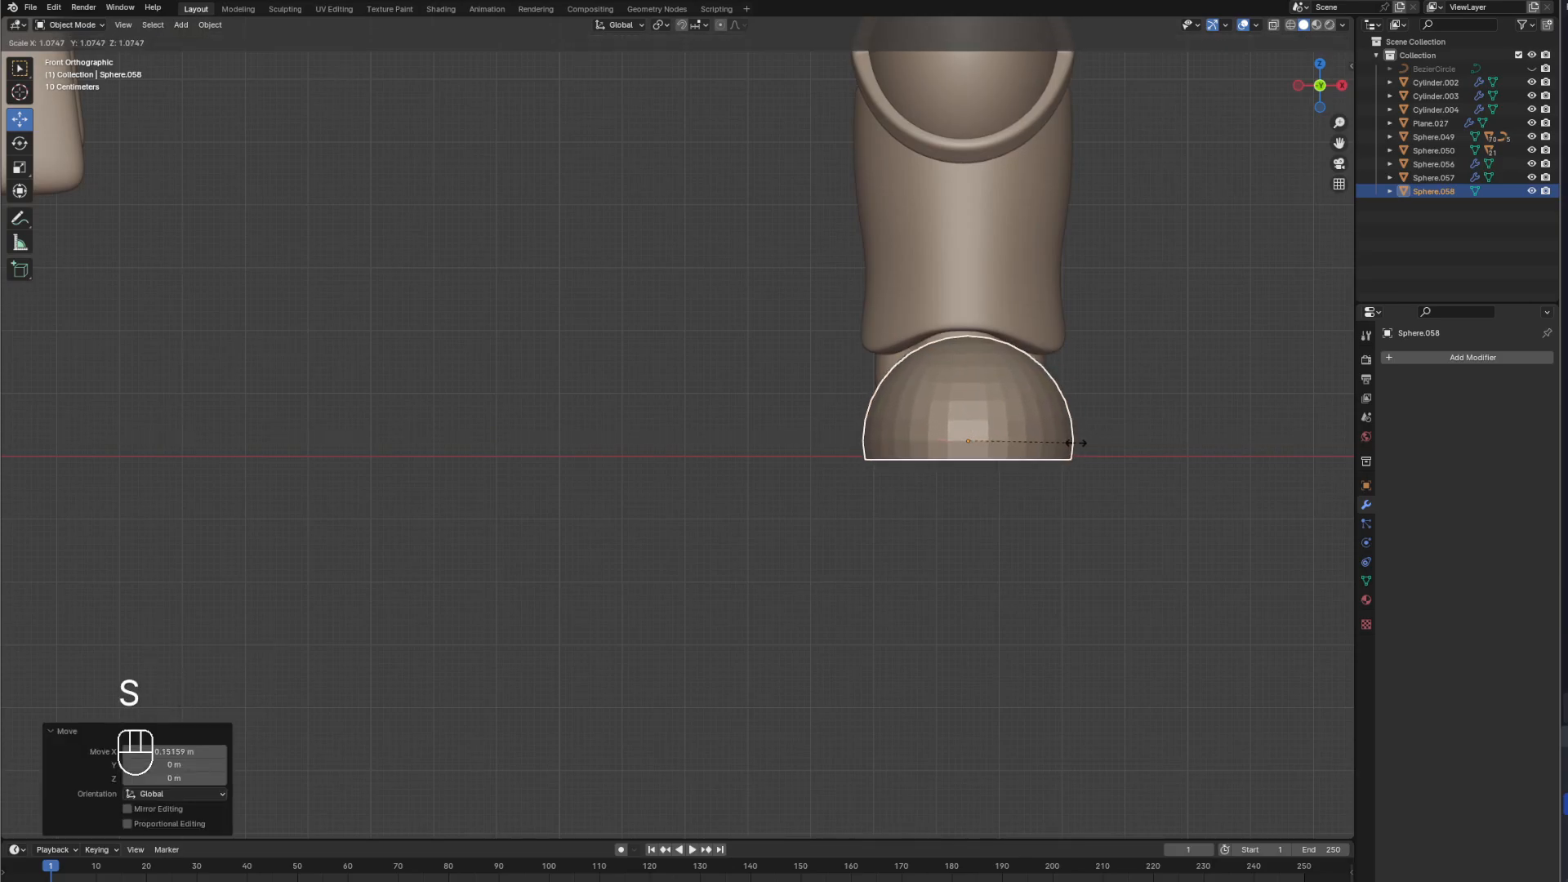
pyautogui.click(1081, 443)
pyautogui.moveTo(1080, 442); pyautogui.dragTo(945, 460, button='middle')
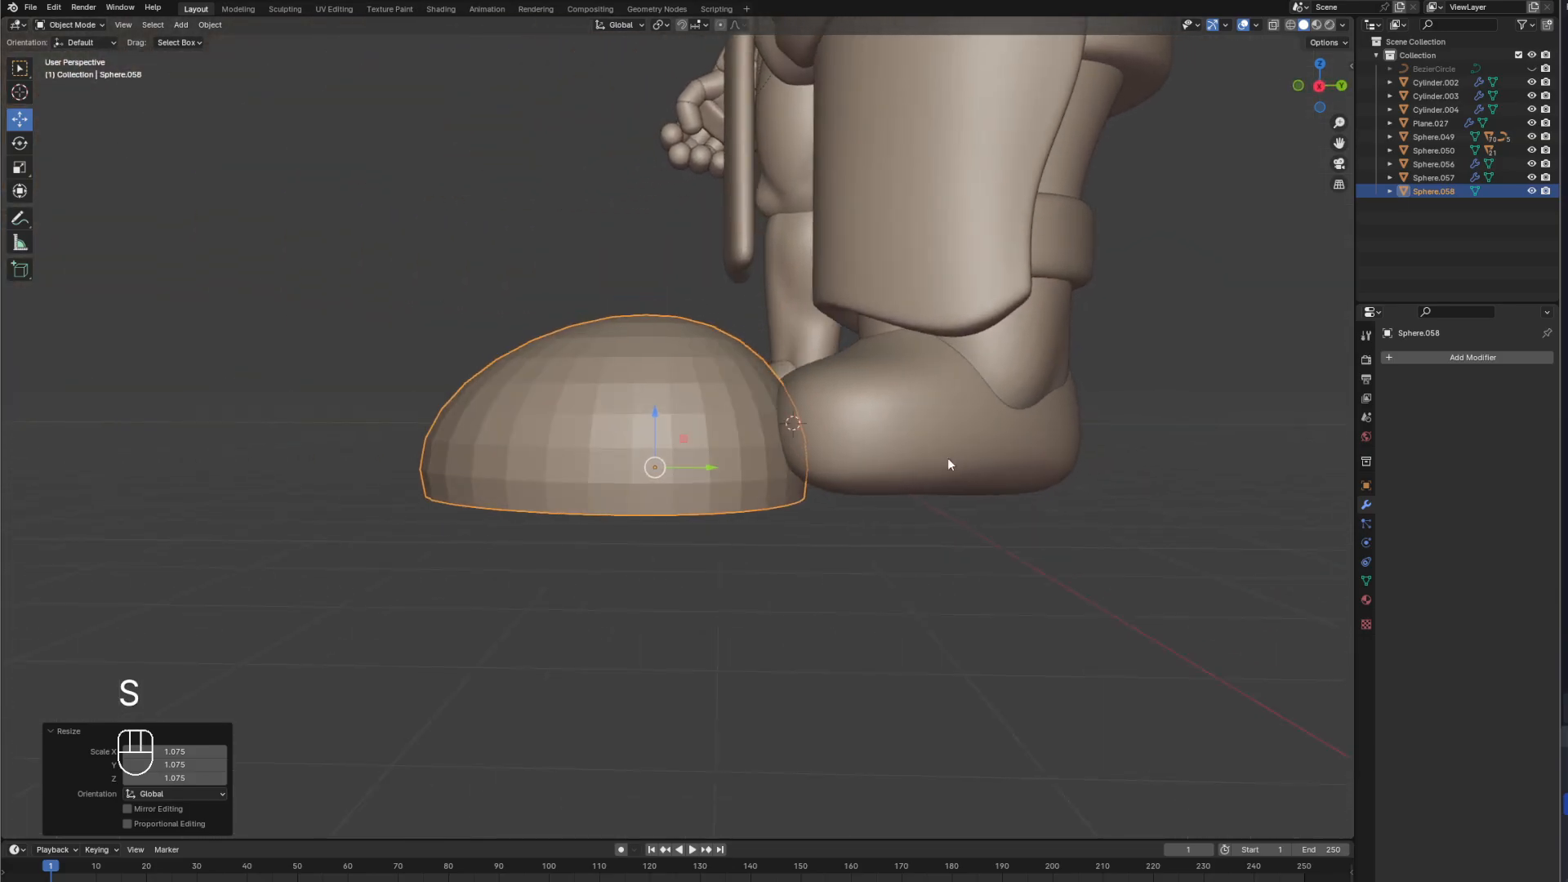
# Move the dome about 1.41 m back along Y so it overlaps the front of the heel section.
pyautogui.press('KP_3')
pyautogui.moveTo(729, 448); pyautogui.dragTo(821, 436)
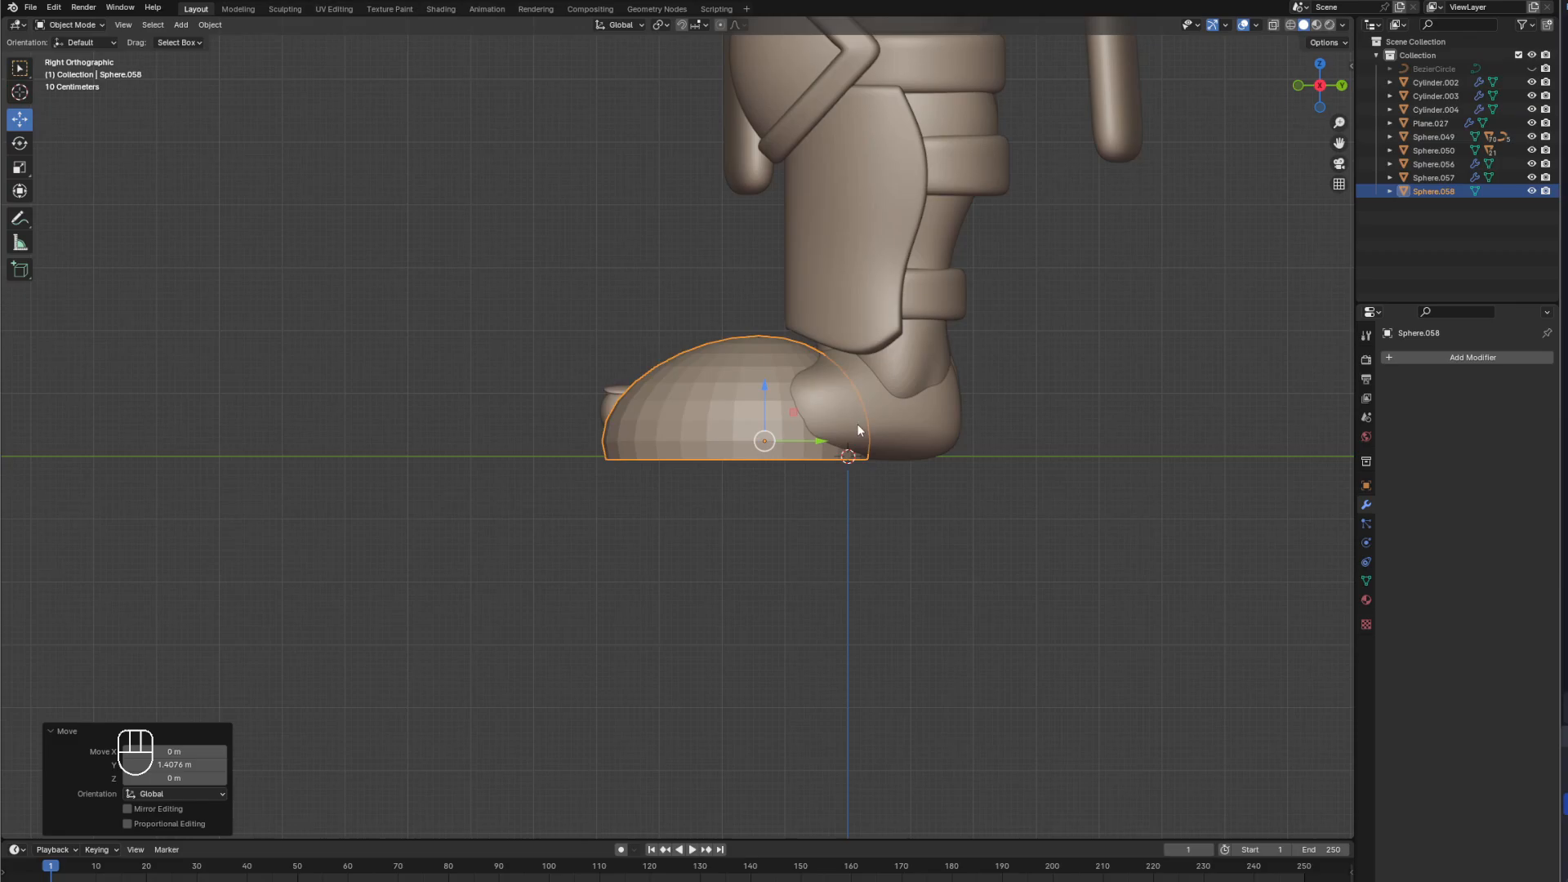
pyautogui.scroll(2, 869, 409)
# Flatten the dome's rear by moving its back vertex about 0.61 m forward along Y with smooth proportional editing, size 2.358.
pyautogui.press('Tab')
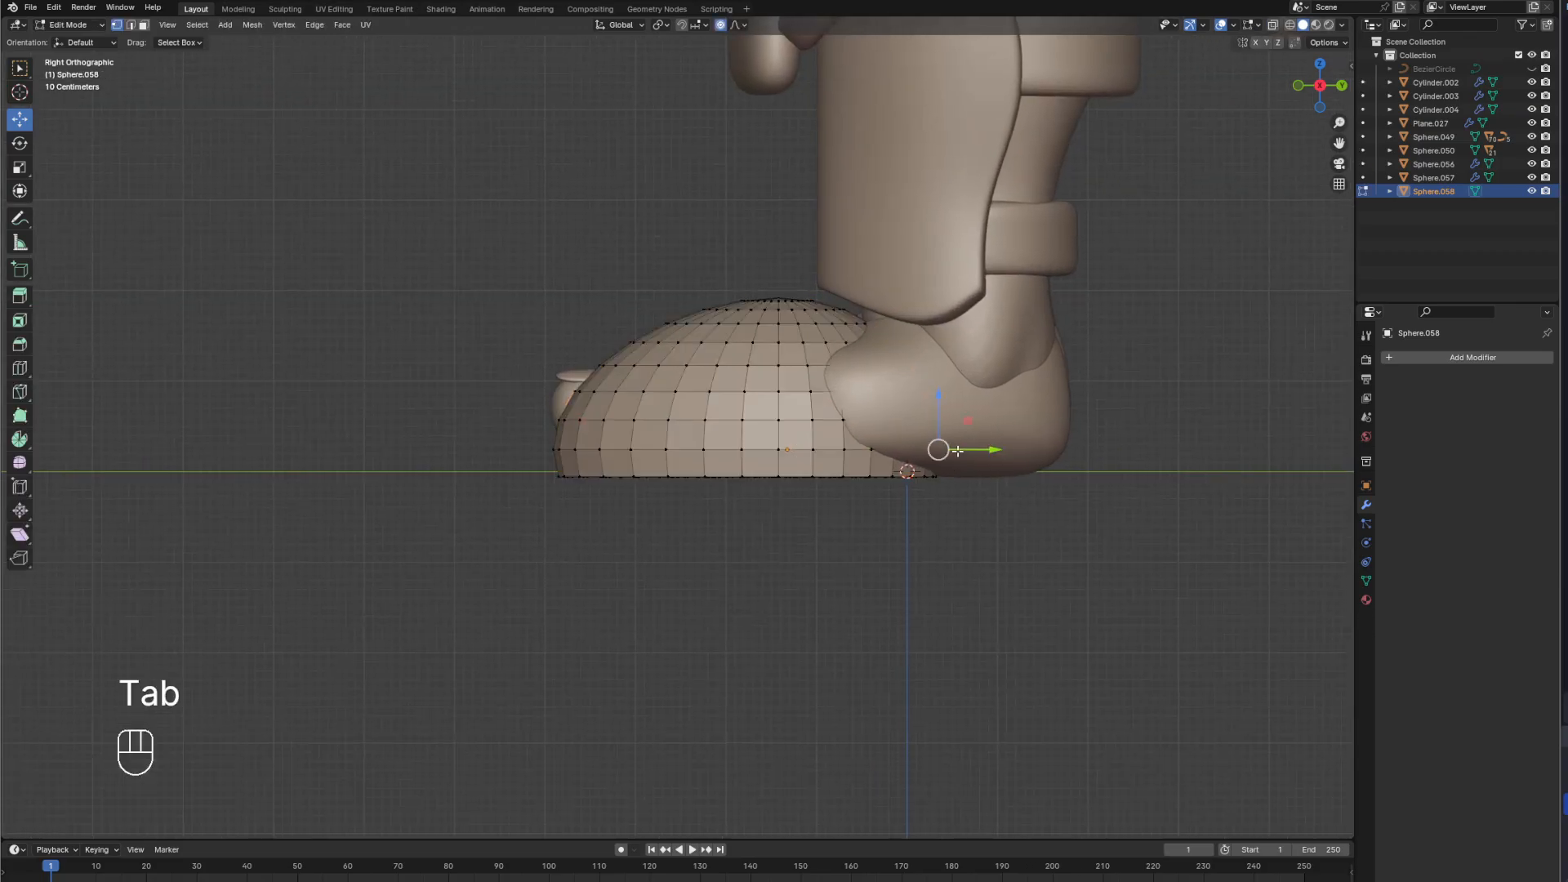
pyautogui.press('g')
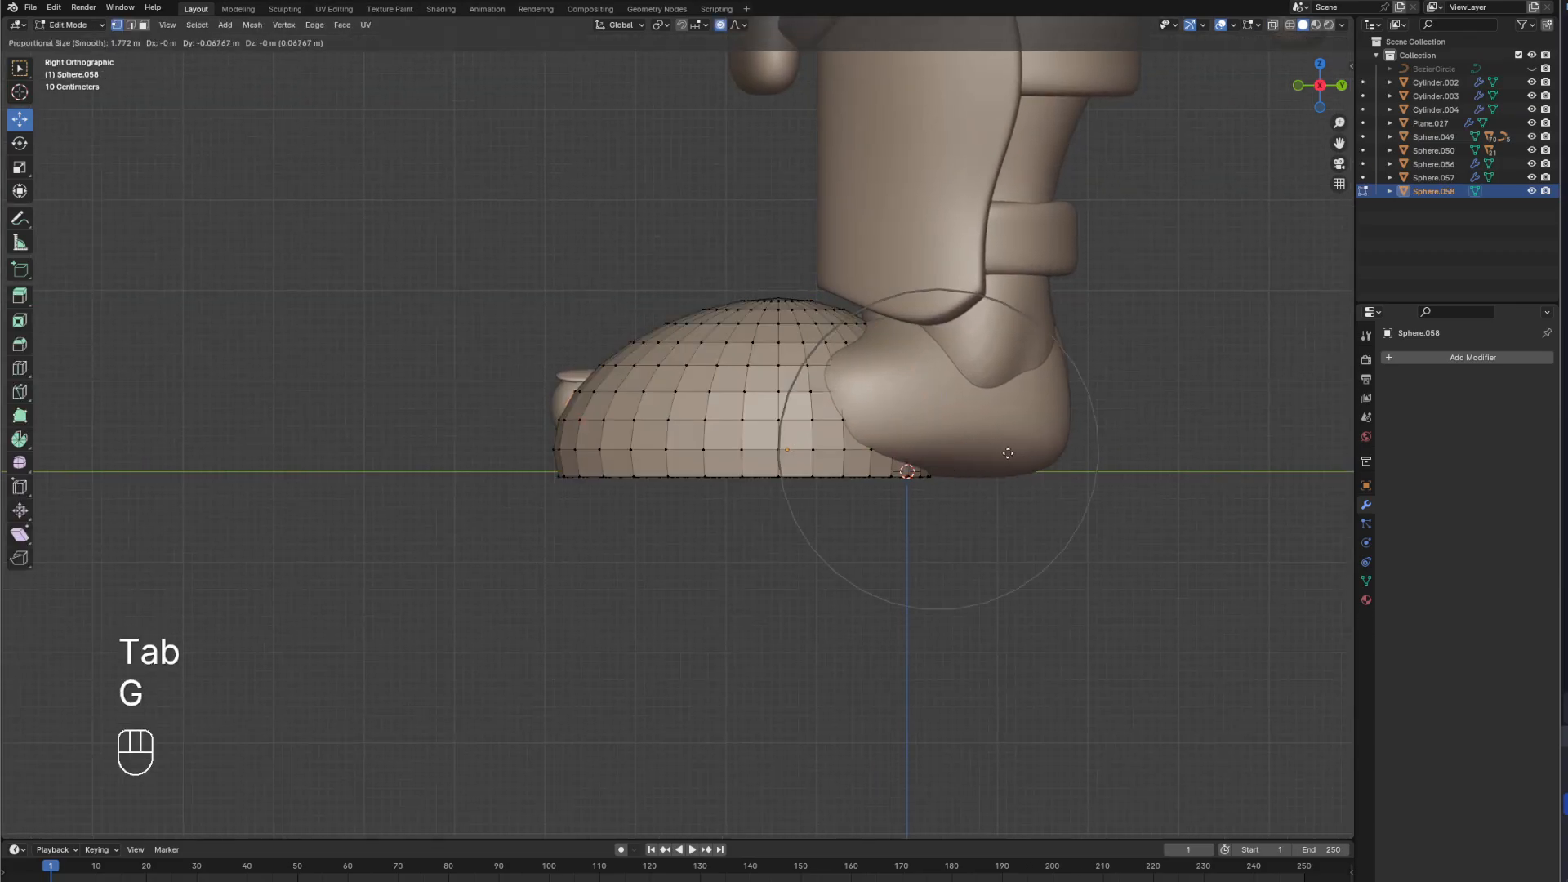
pyautogui.click(1010, 452)
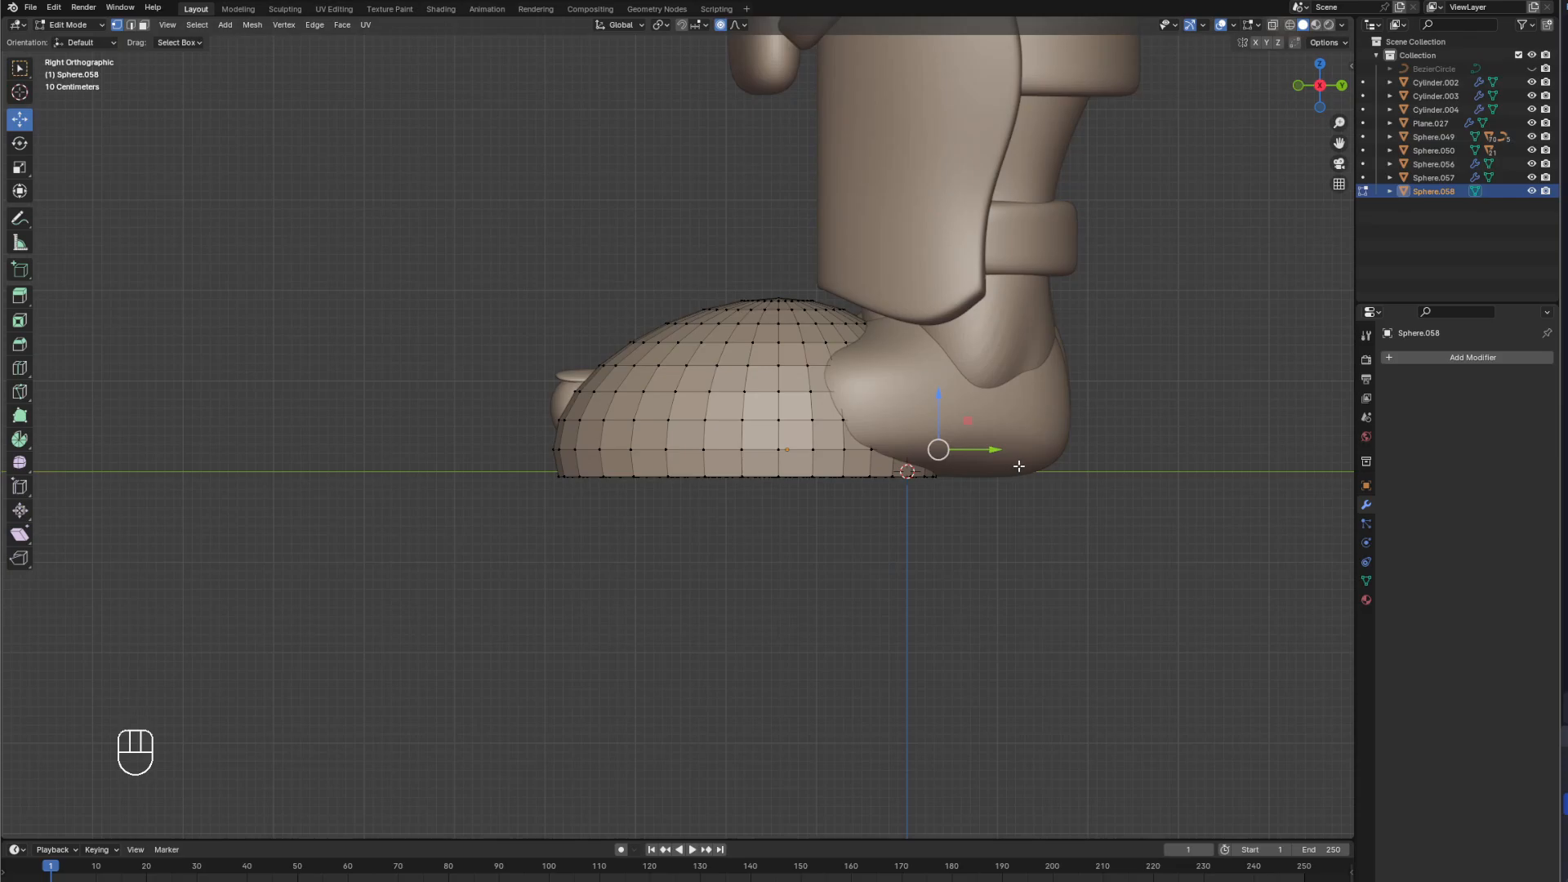
pyautogui.press('ctrl+KP_7')
pyautogui.scroll(-2, 1053, 605)
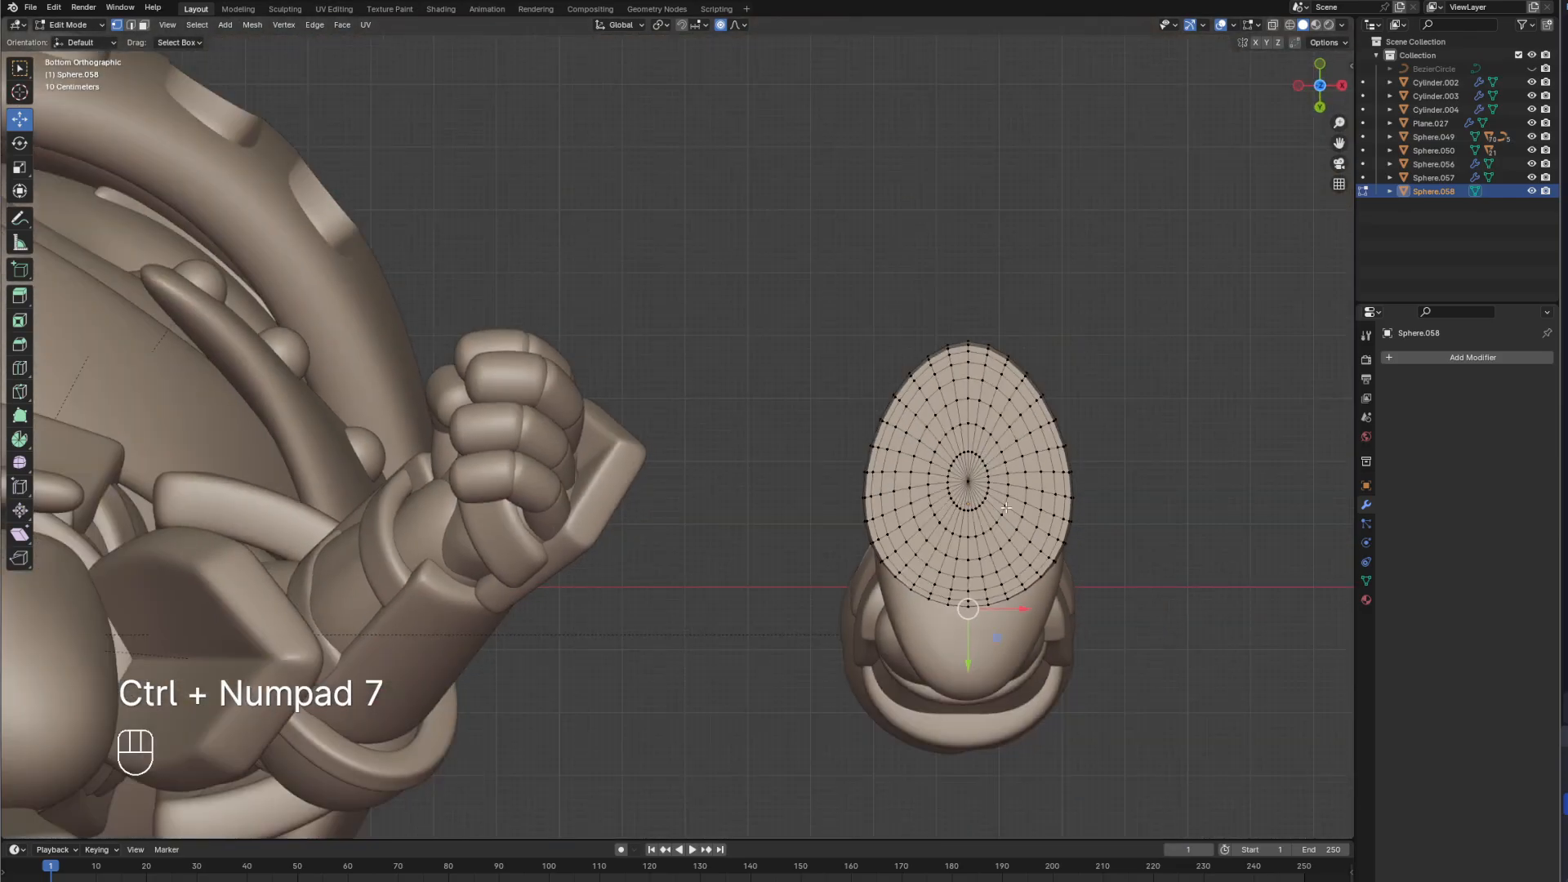
pyautogui.scroll(2, 1058, 608)
pyautogui.keyDown('shift'); pyautogui.moveTo(1058, 608); pyautogui.dragTo(819, 457, button='middle'); pyautogui.keyUp('shift')
pyautogui.press('g')
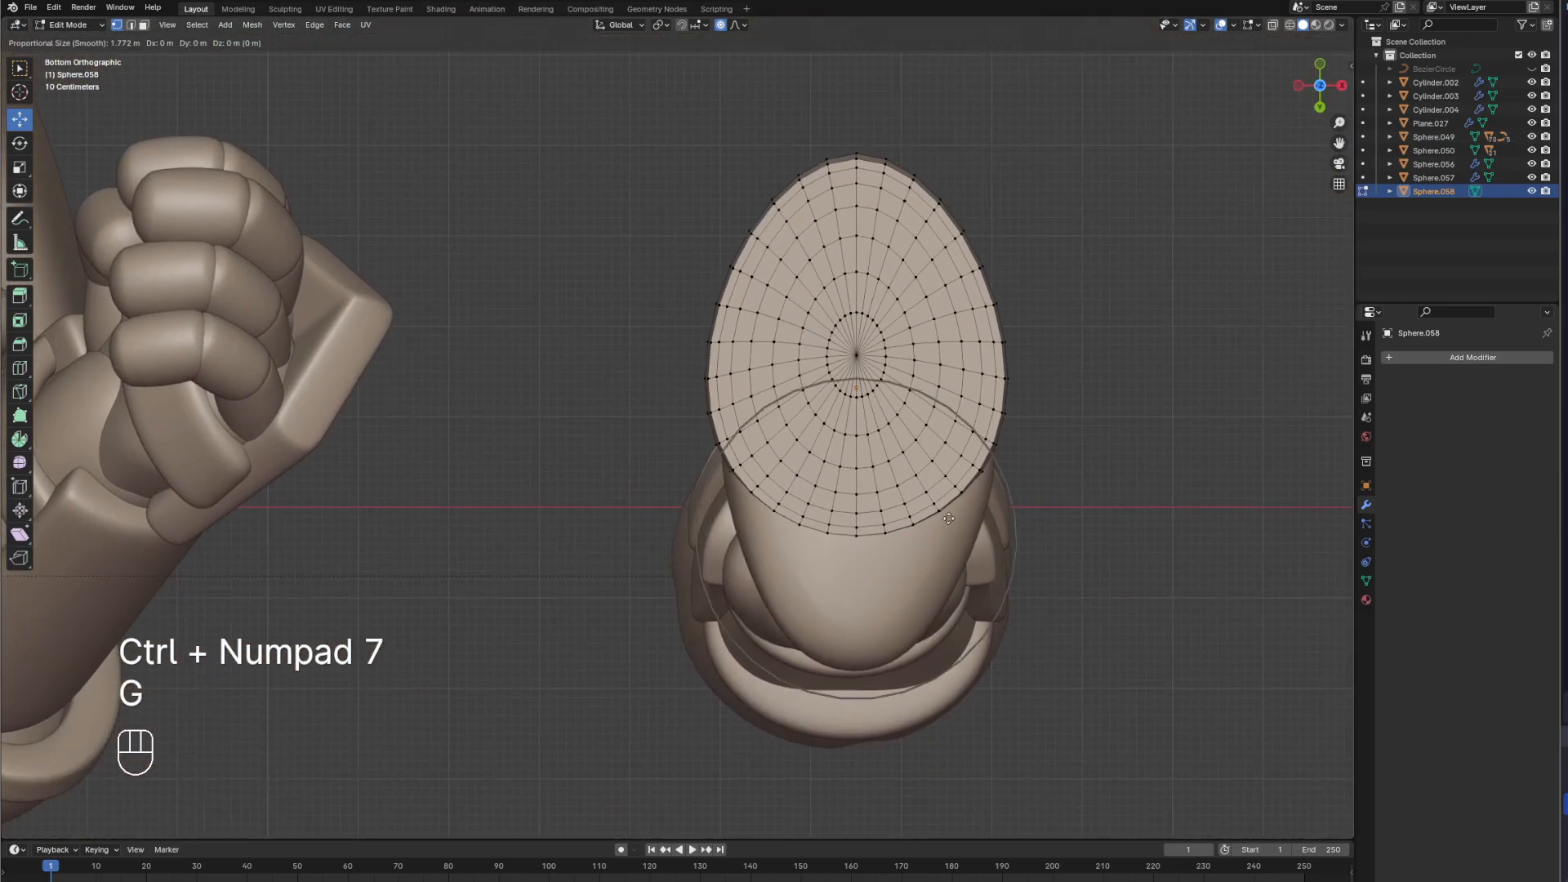
pyautogui.press('y')
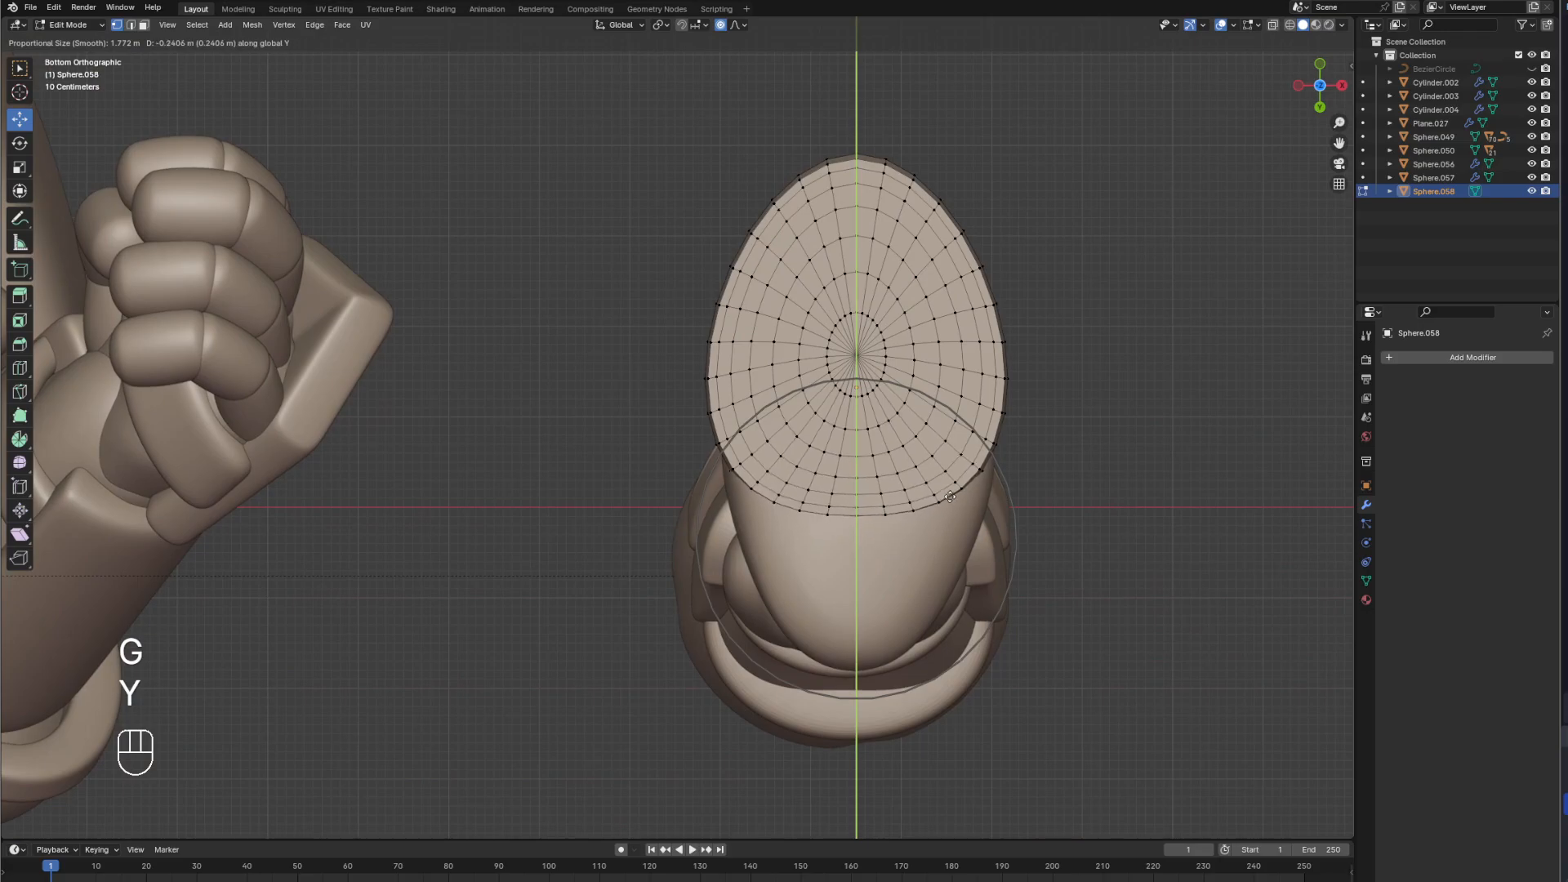
pyautogui.scroll(-3, 949, 490)
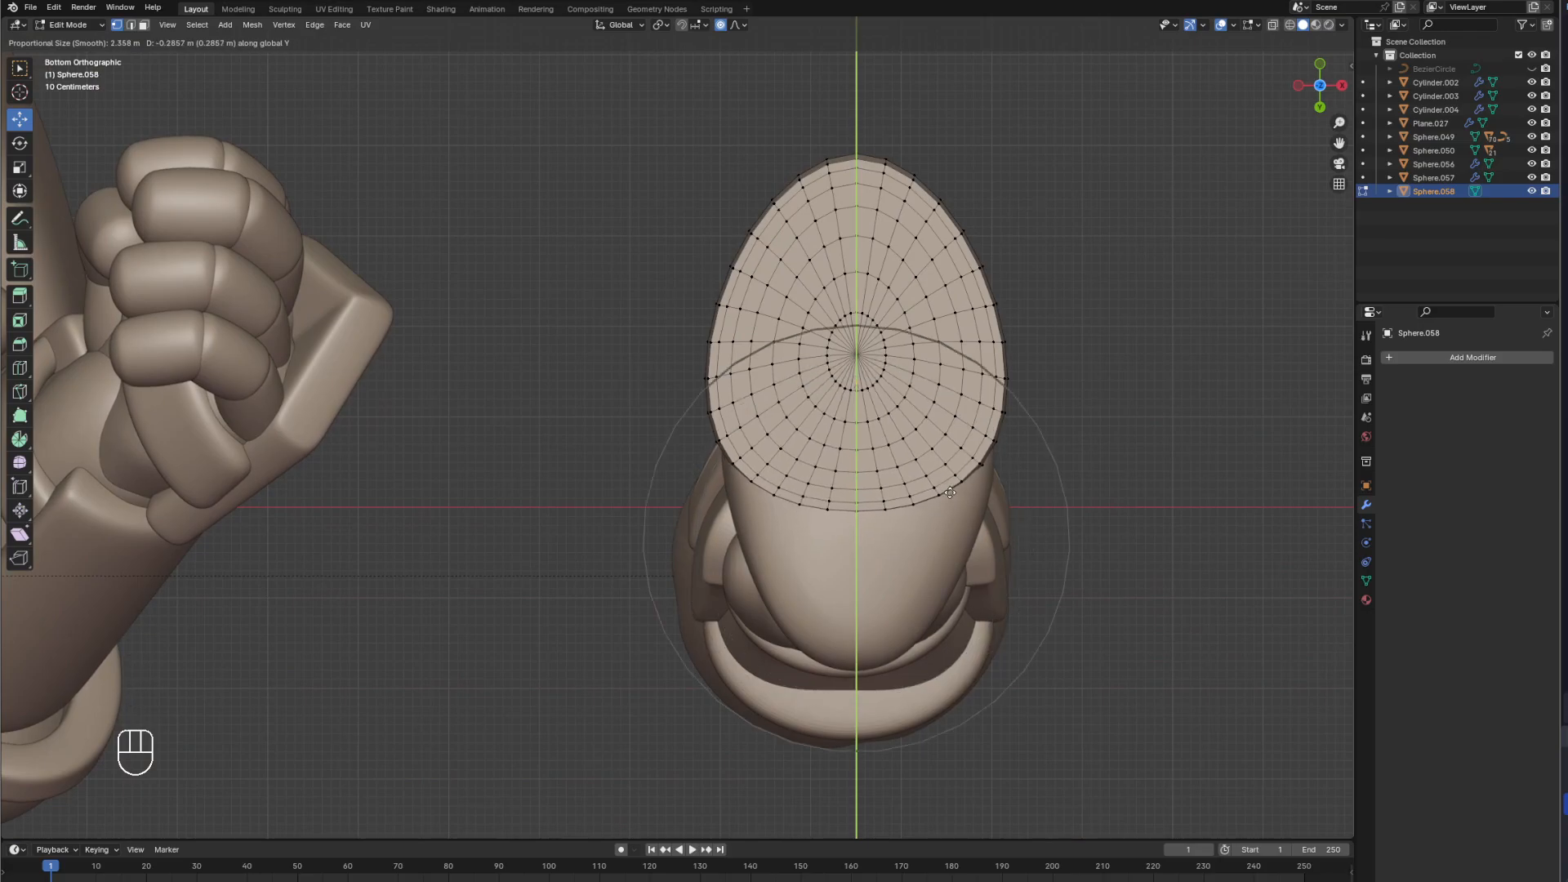
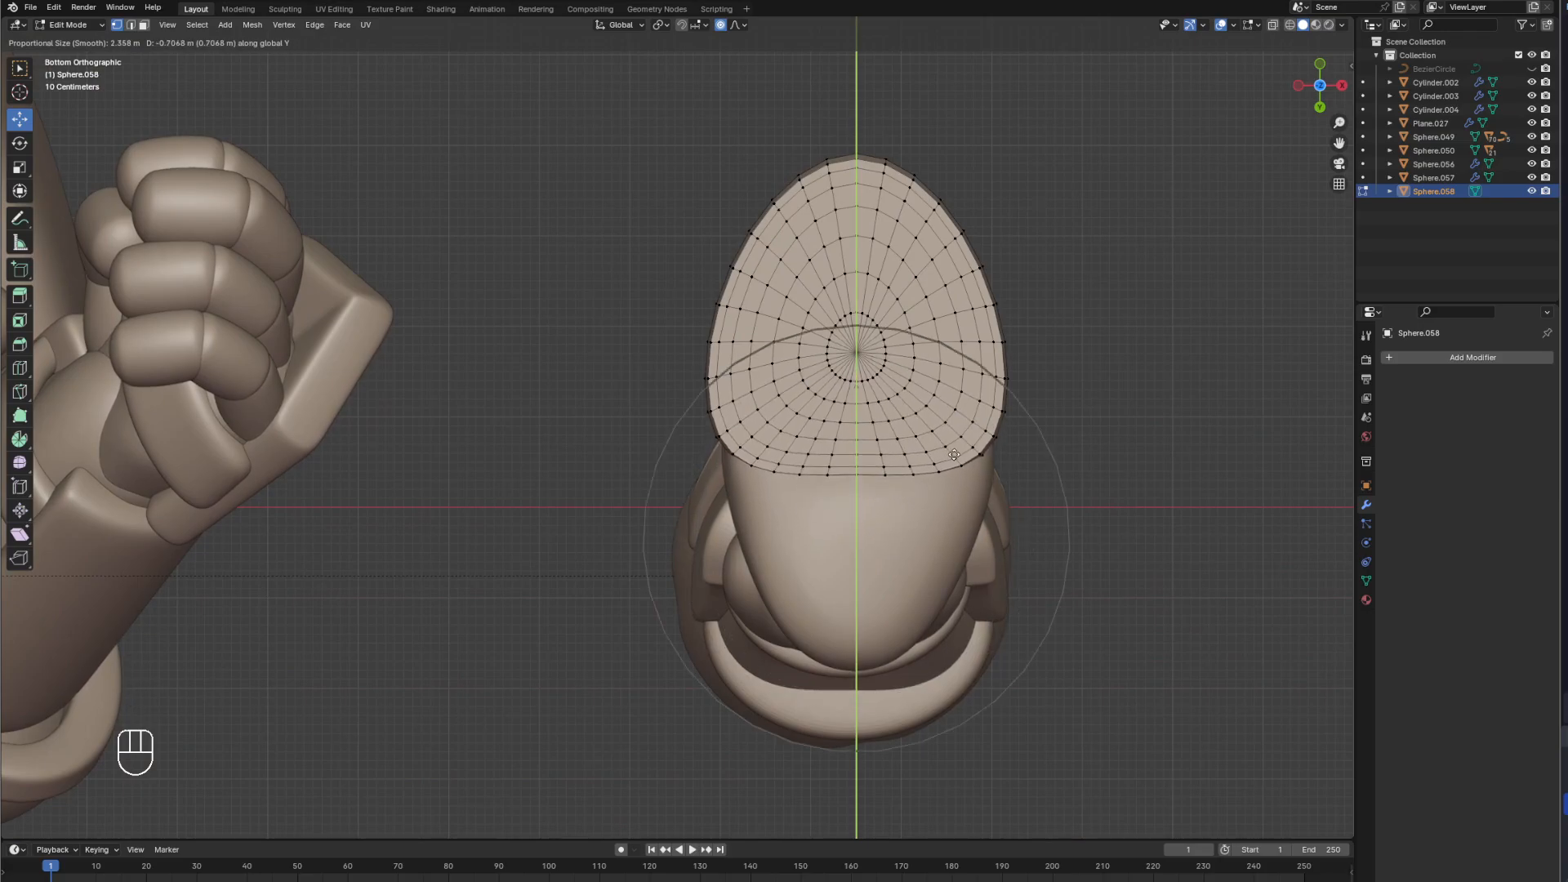
pyautogui.click(954, 463)
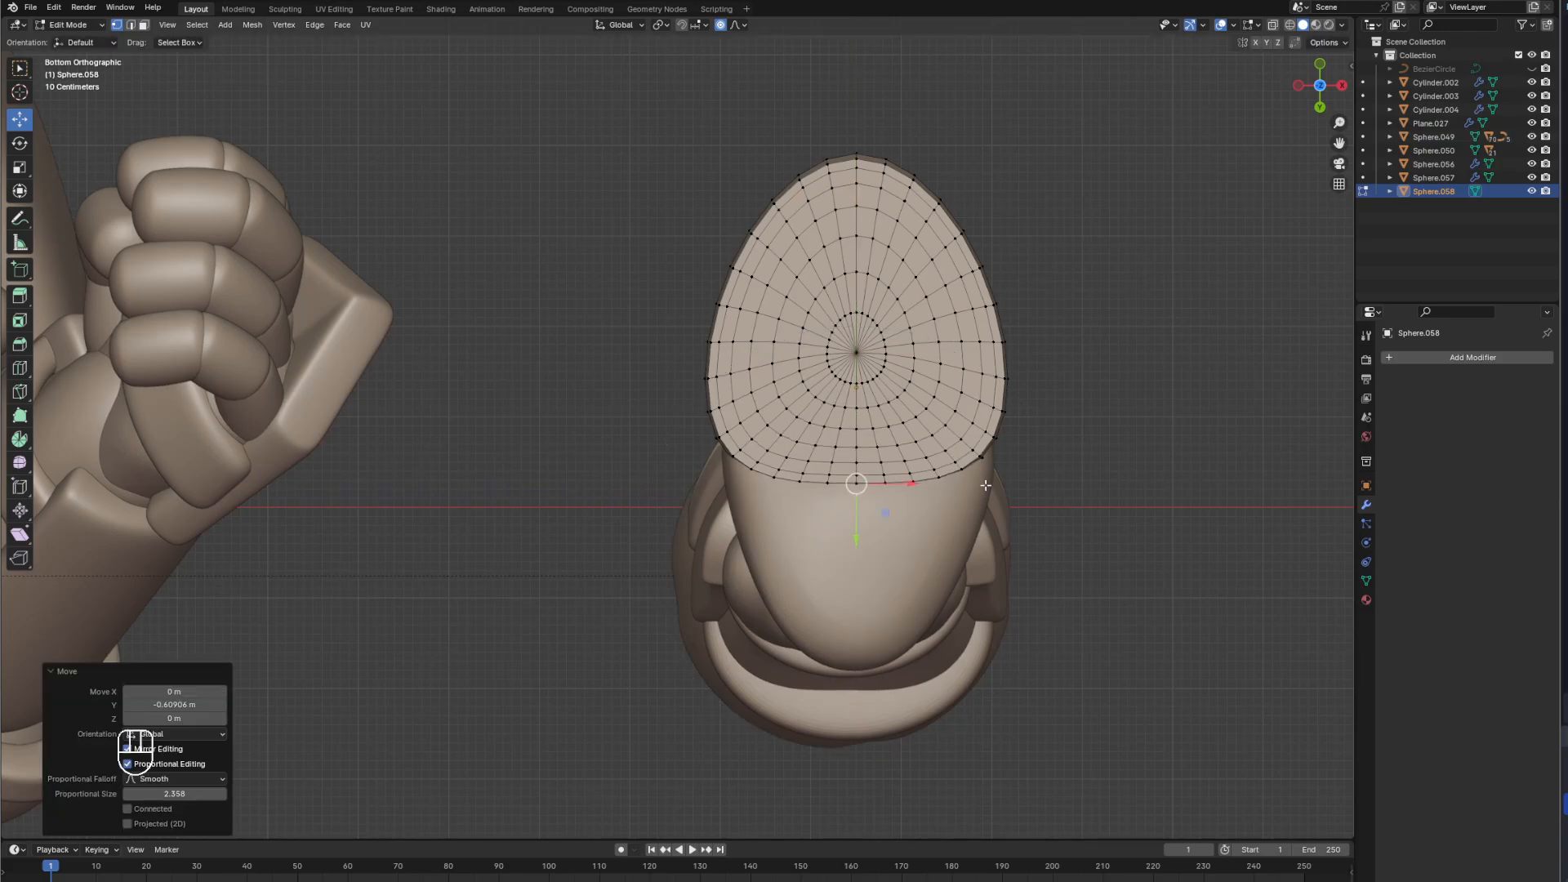
pyautogui.press('Tab')
# Add a Subdivision Surface modifier to the dome-shaped boot front.
pyautogui.moveTo(1044, 429); pyautogui.dragTo(981, 506, button='middle')
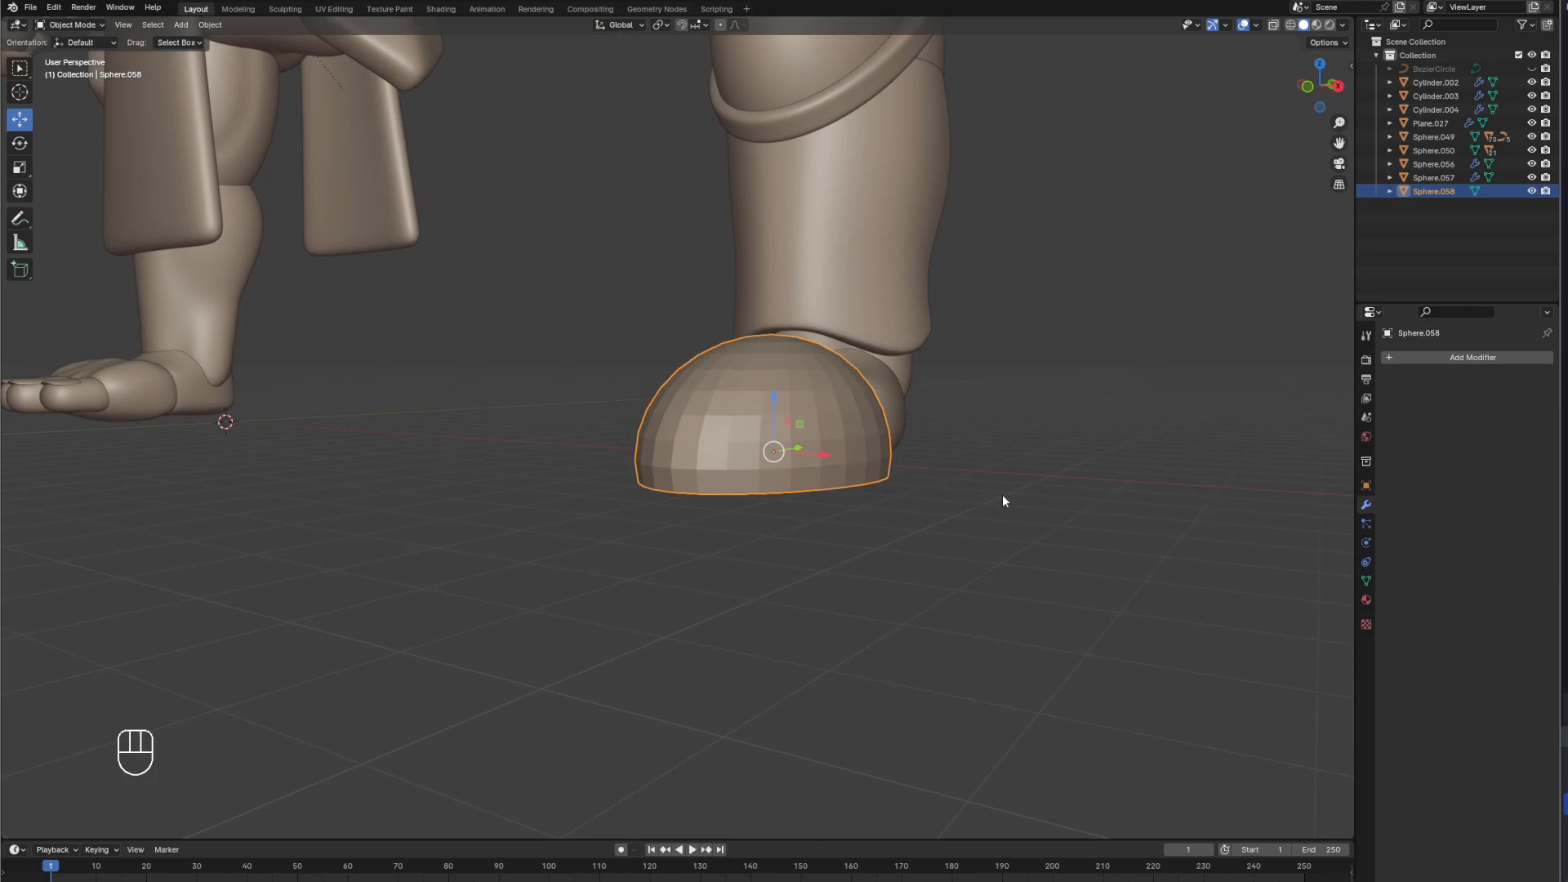
pyautogui.press('KP_1')
pyautogui.press('KP_3')
pyautogui.click(929, 490)
pyautogui.click(653, 417)
pyautogui.scroll(2, 655, 424)
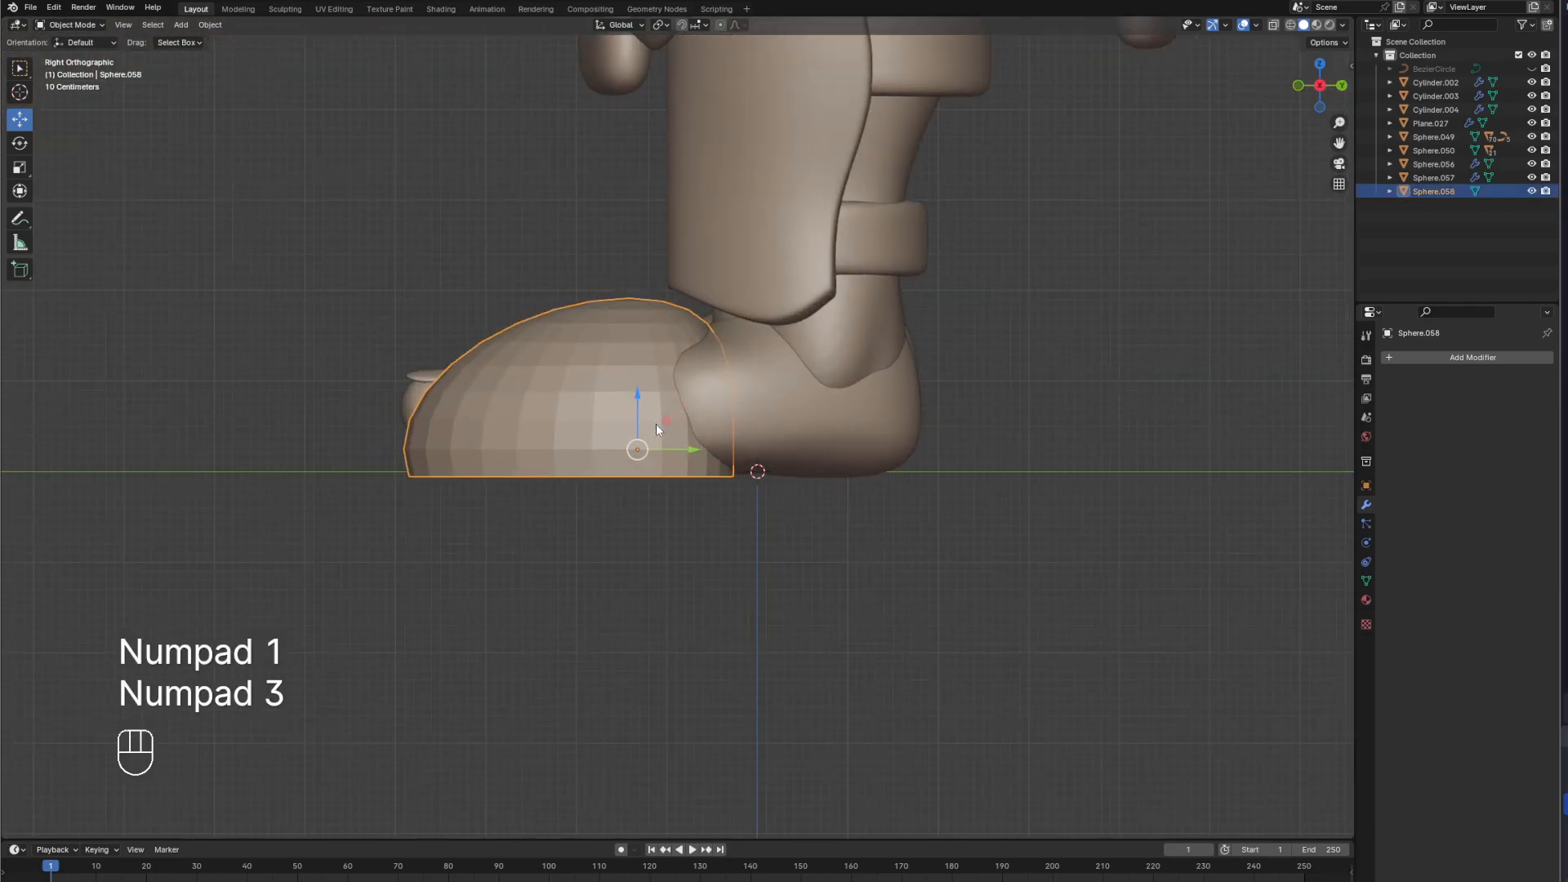
pyautogui.click(1512, 357)
pyautogui.moveTo(1512, 358)
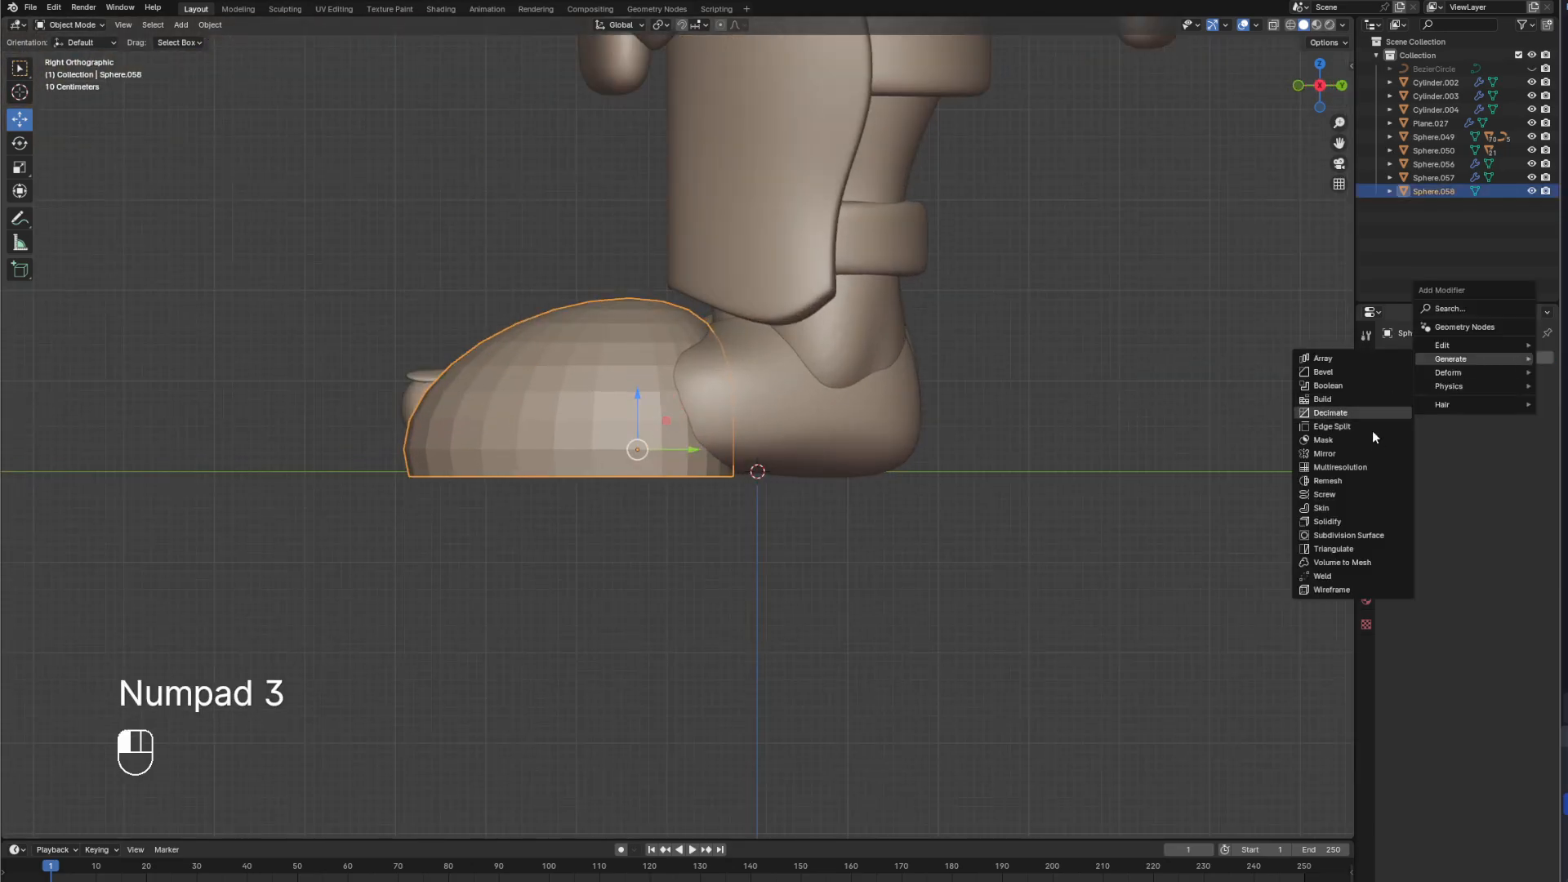
pyautogui.click(1361, 536)
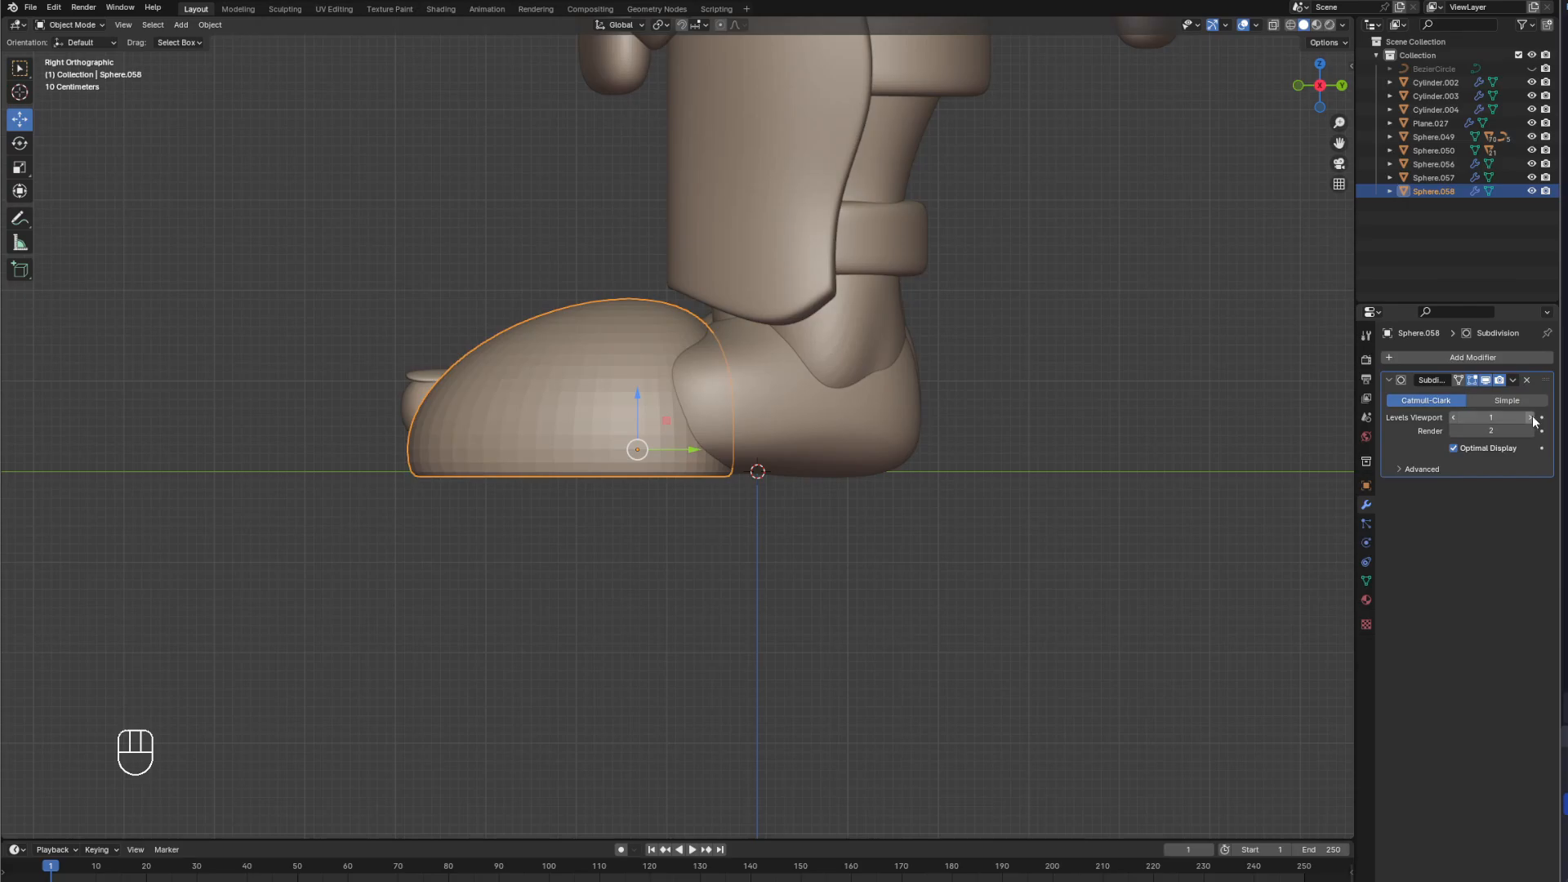
# Move only the origin of the dome-shaped boot front toward the ankle, about 0.54 m along Y and 0.60 m along Z.
pyautogui.click(1004, 431)
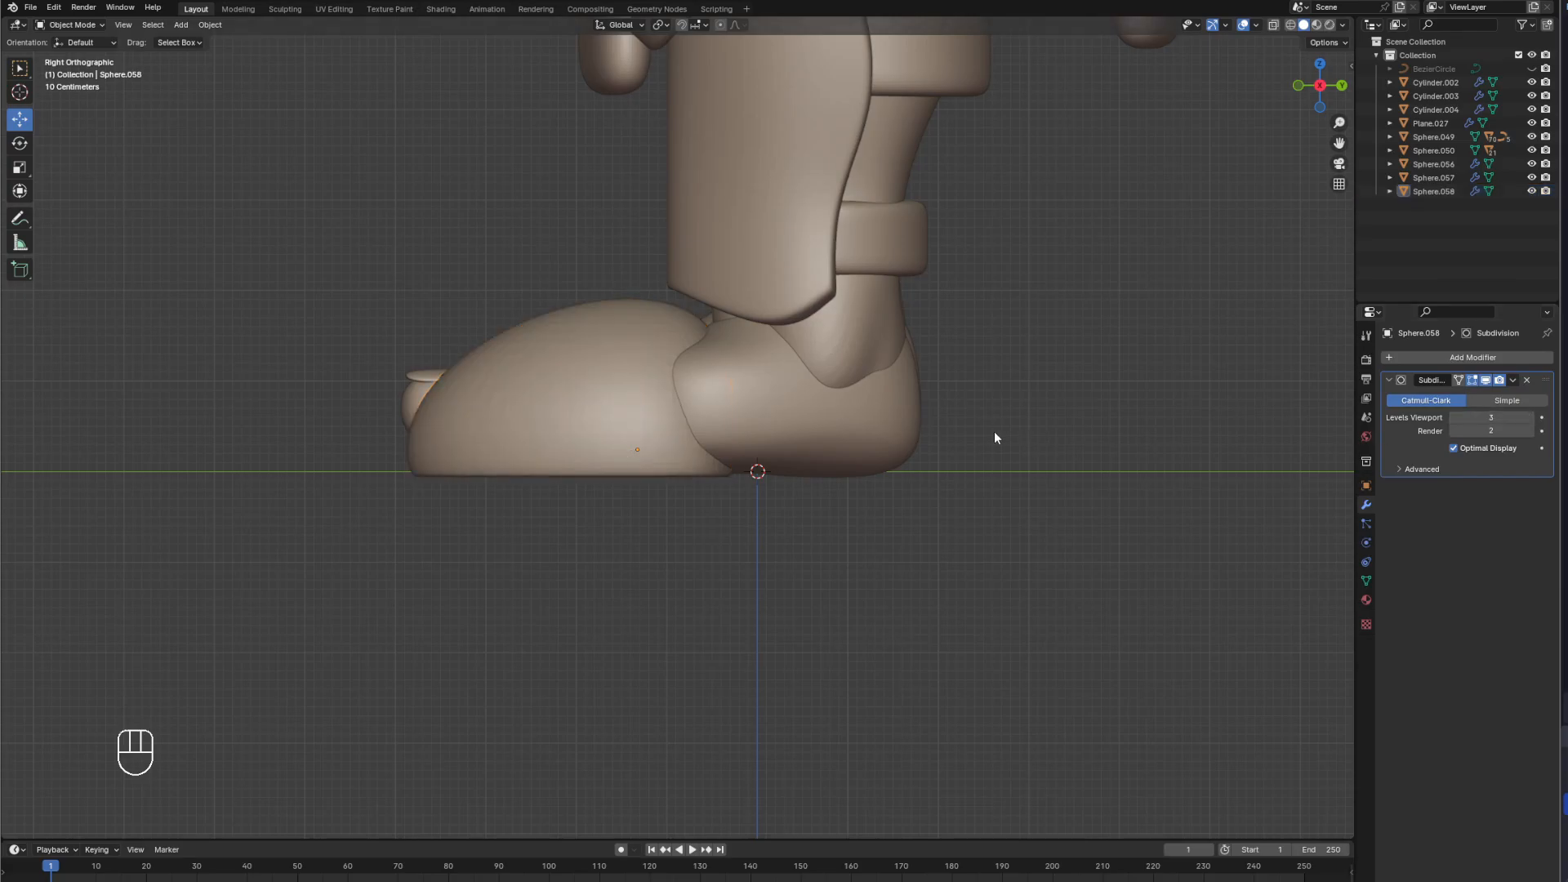
pyautogui.moveTo(718, 457); pyautogui.dragTo(929, 463, button='middle')
pyautogui.click(823, 487)
pyautogui.press('KP_3')
pyautogui.scroll(1, 645, 418)
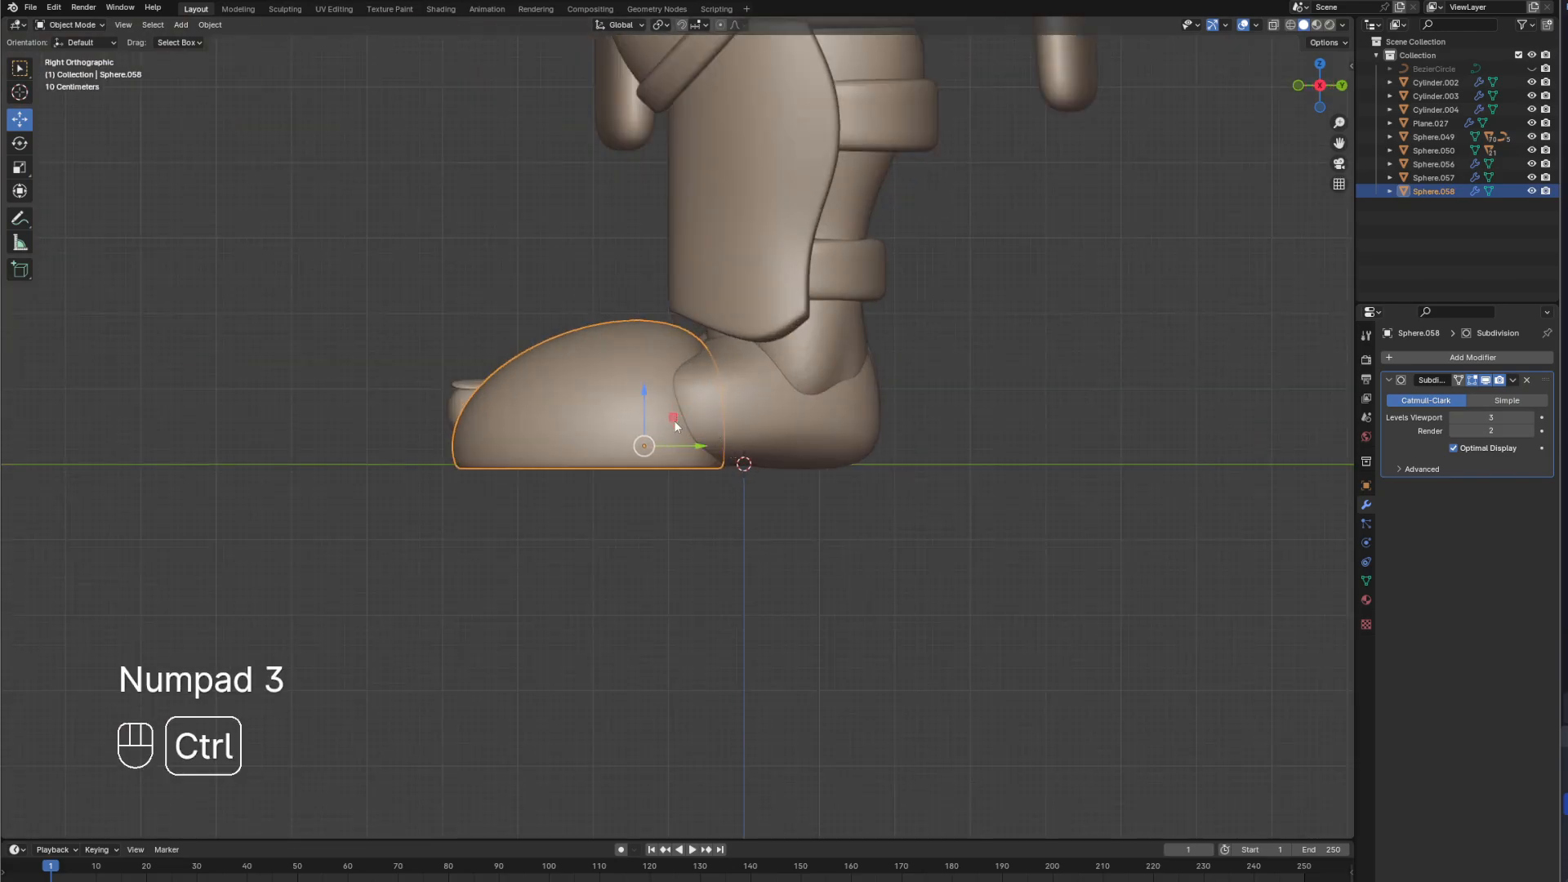
pyautogui.hotkey('ctrl', '.')
pyautogui.press('g')
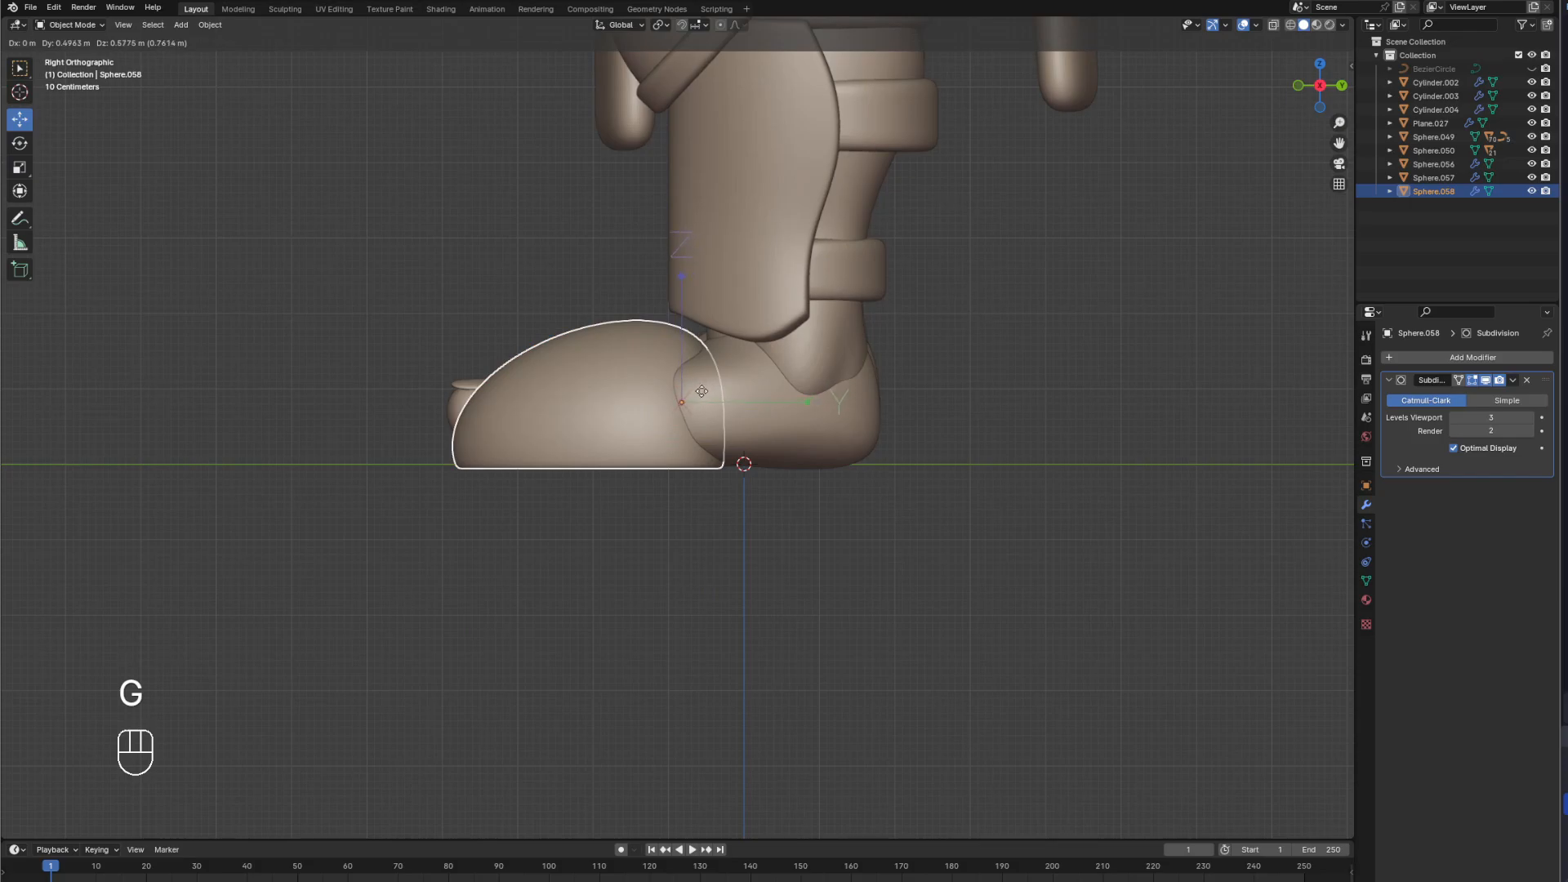
pyautogui.click(705, 389)
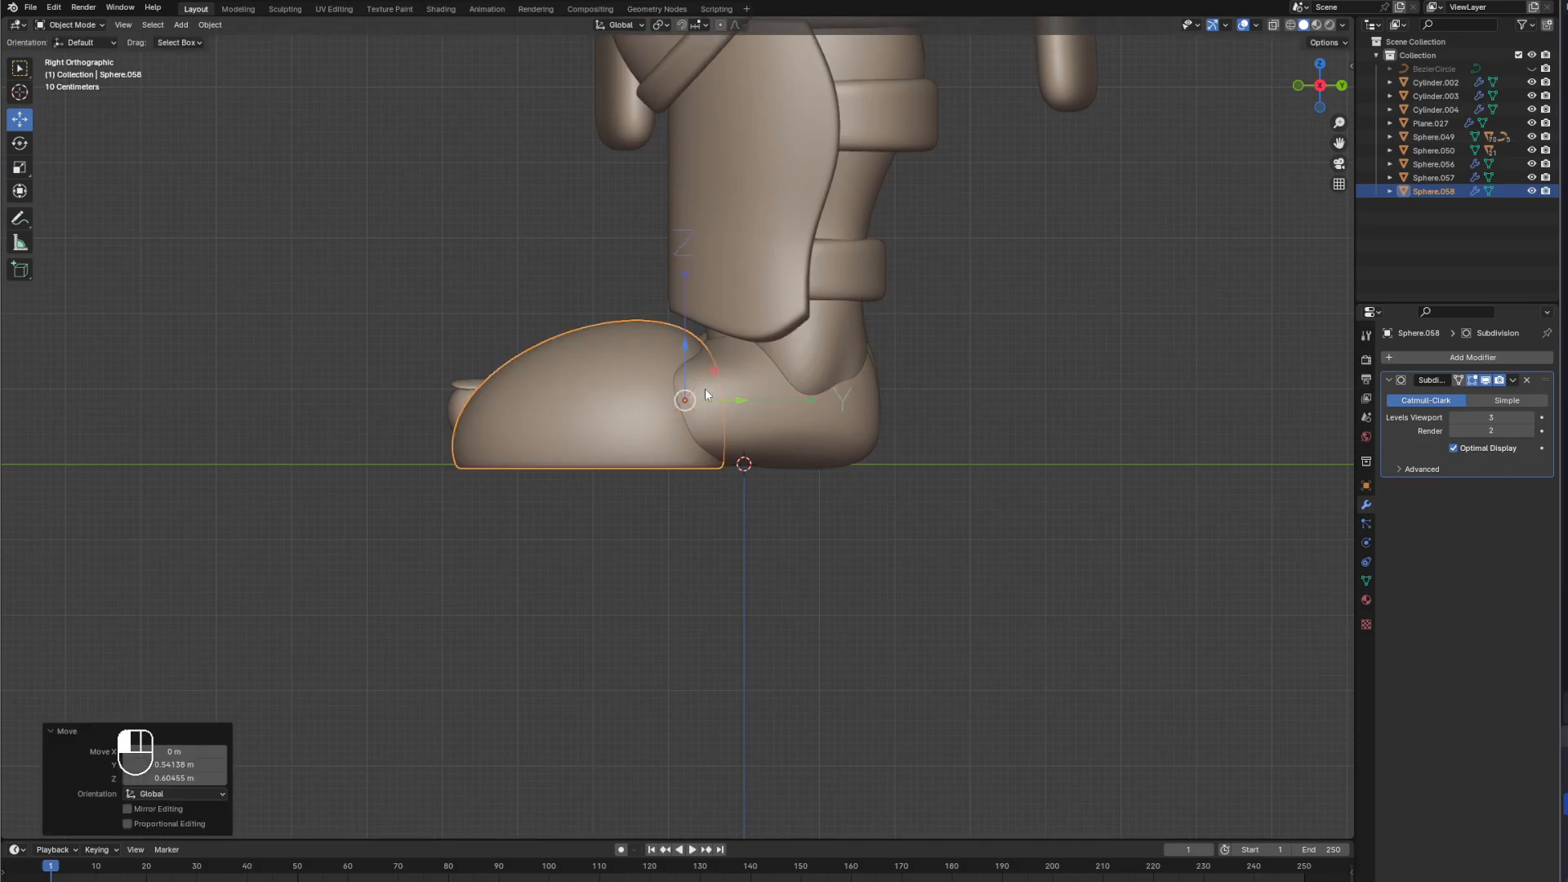
pyautogui.hotkey('ctrl', '.')
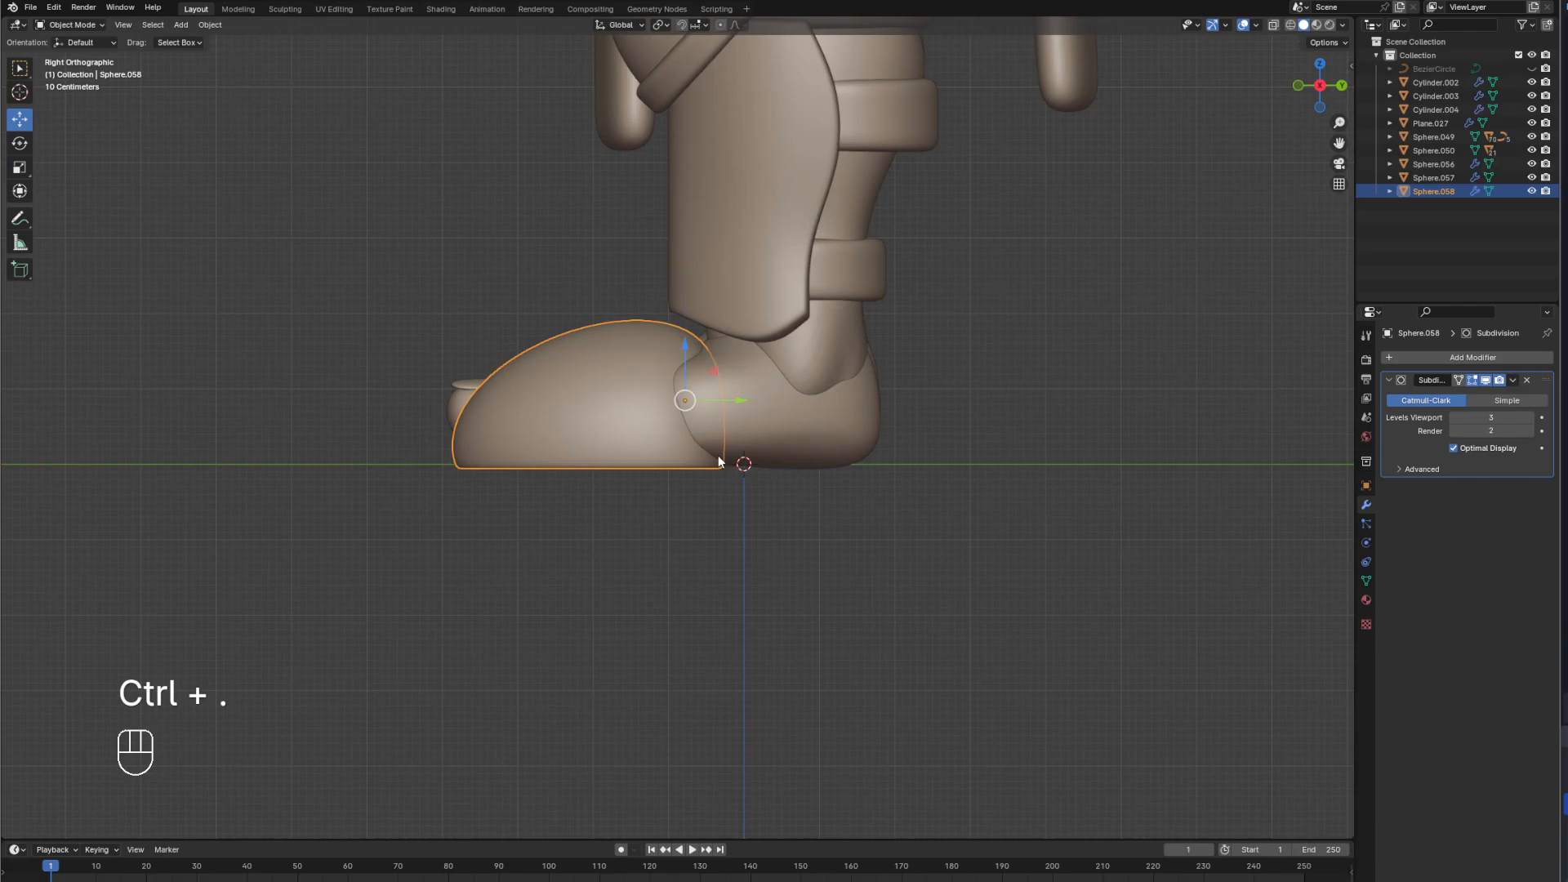
# Rotate the boot front around its relocated origin in the right side view.
pyautogui.press('r')
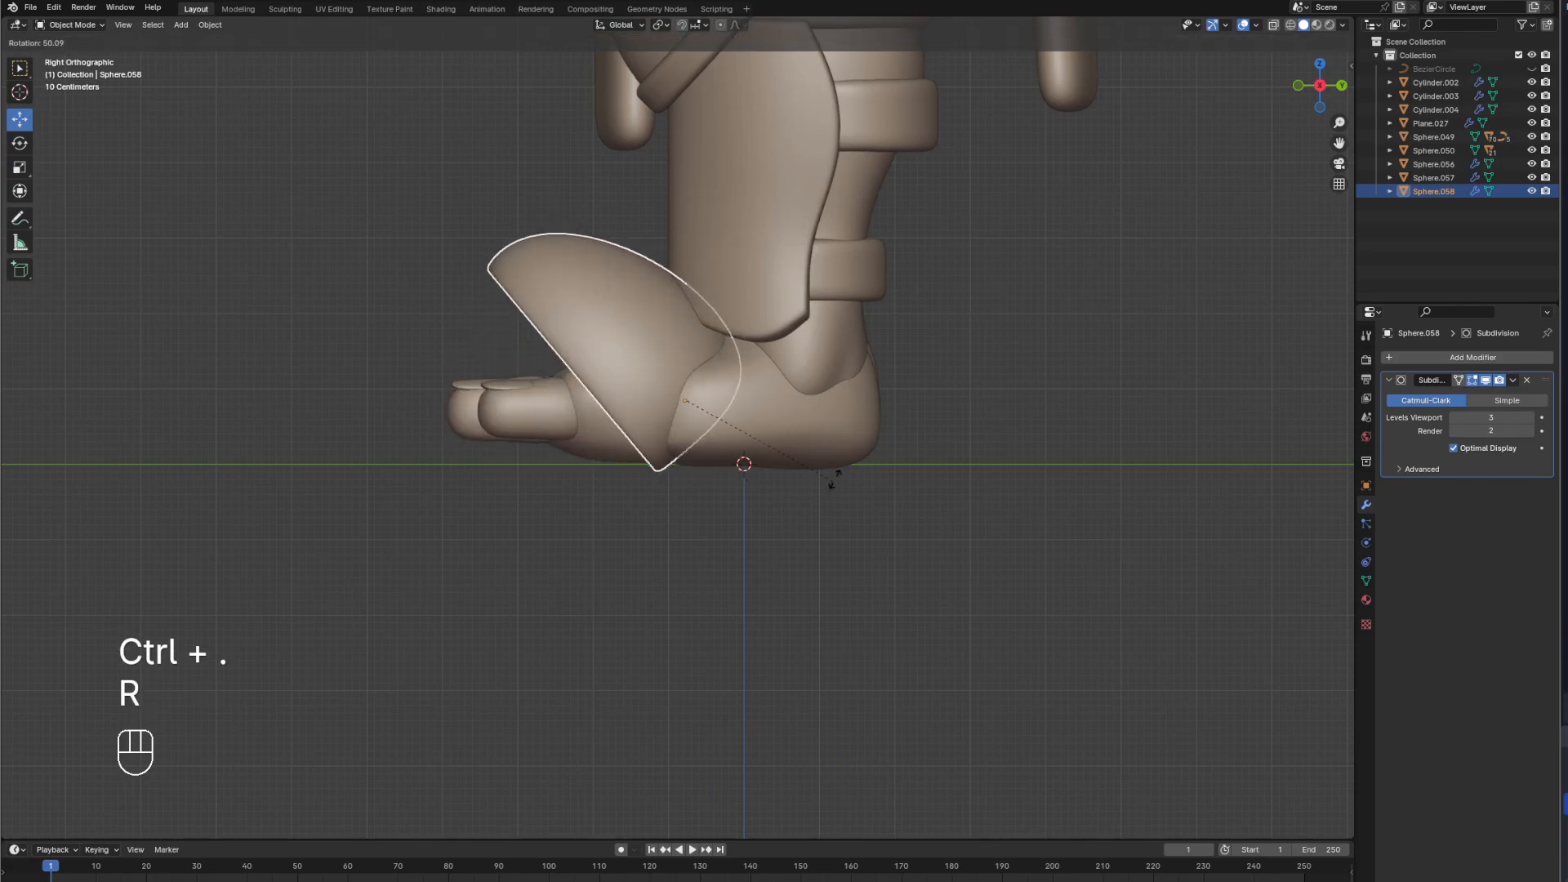
# Cancel the test rotation and parent the dome-shaped front shoe piece to the foot.
pyautogui.rightClick(828, 442)
pyautogui.click(828, 437)
pyautogui.click(664, 393)
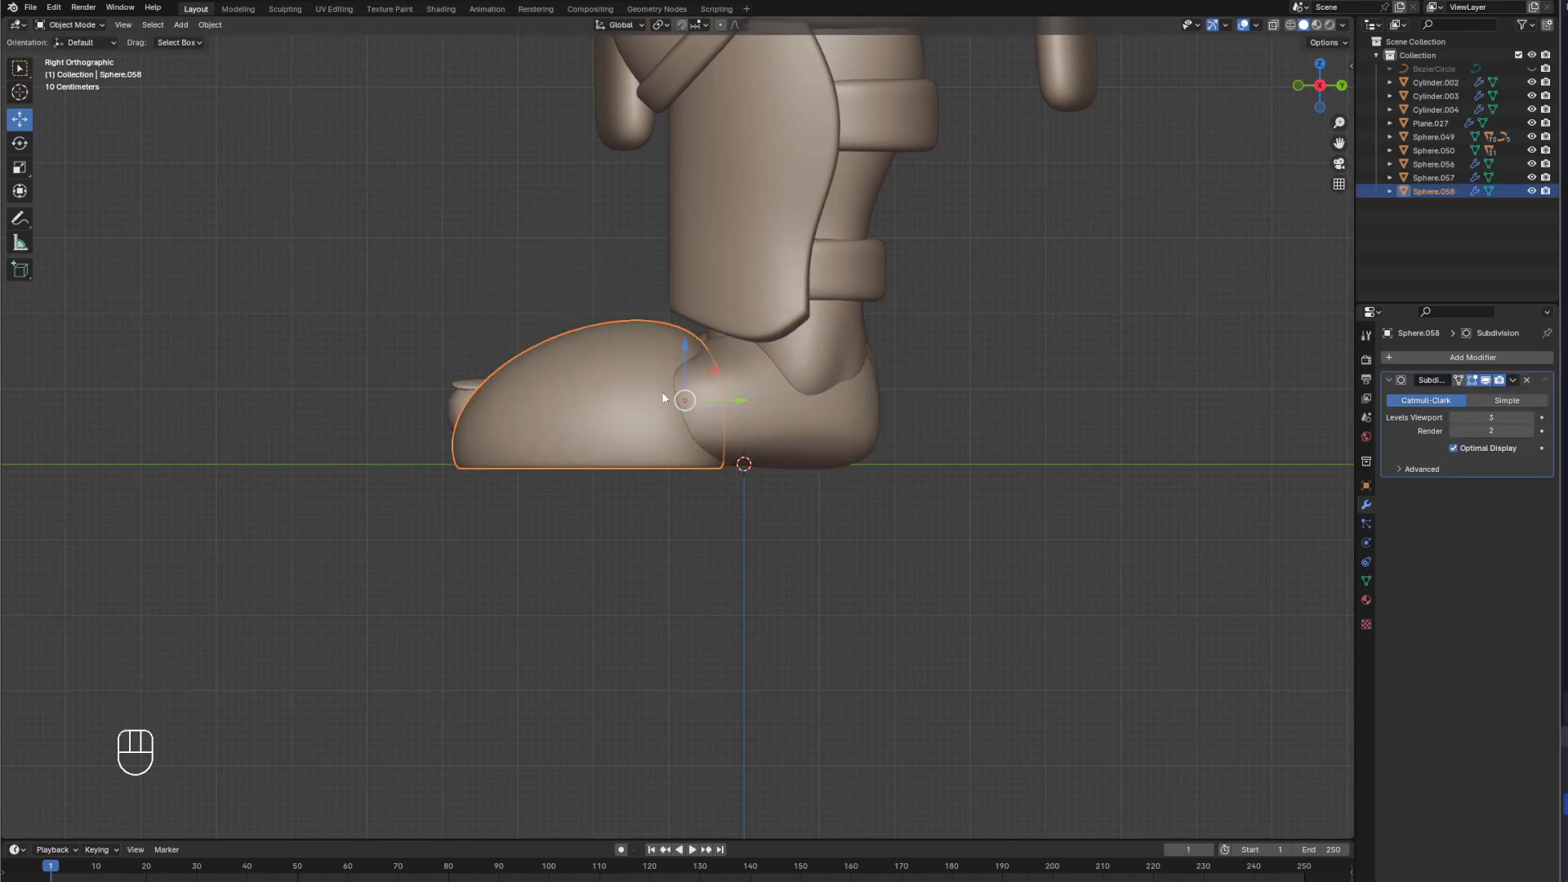
pyautogui.keyDown('shift'); pyautogui.click(769, 419); pyautogui.keyUp('shift')
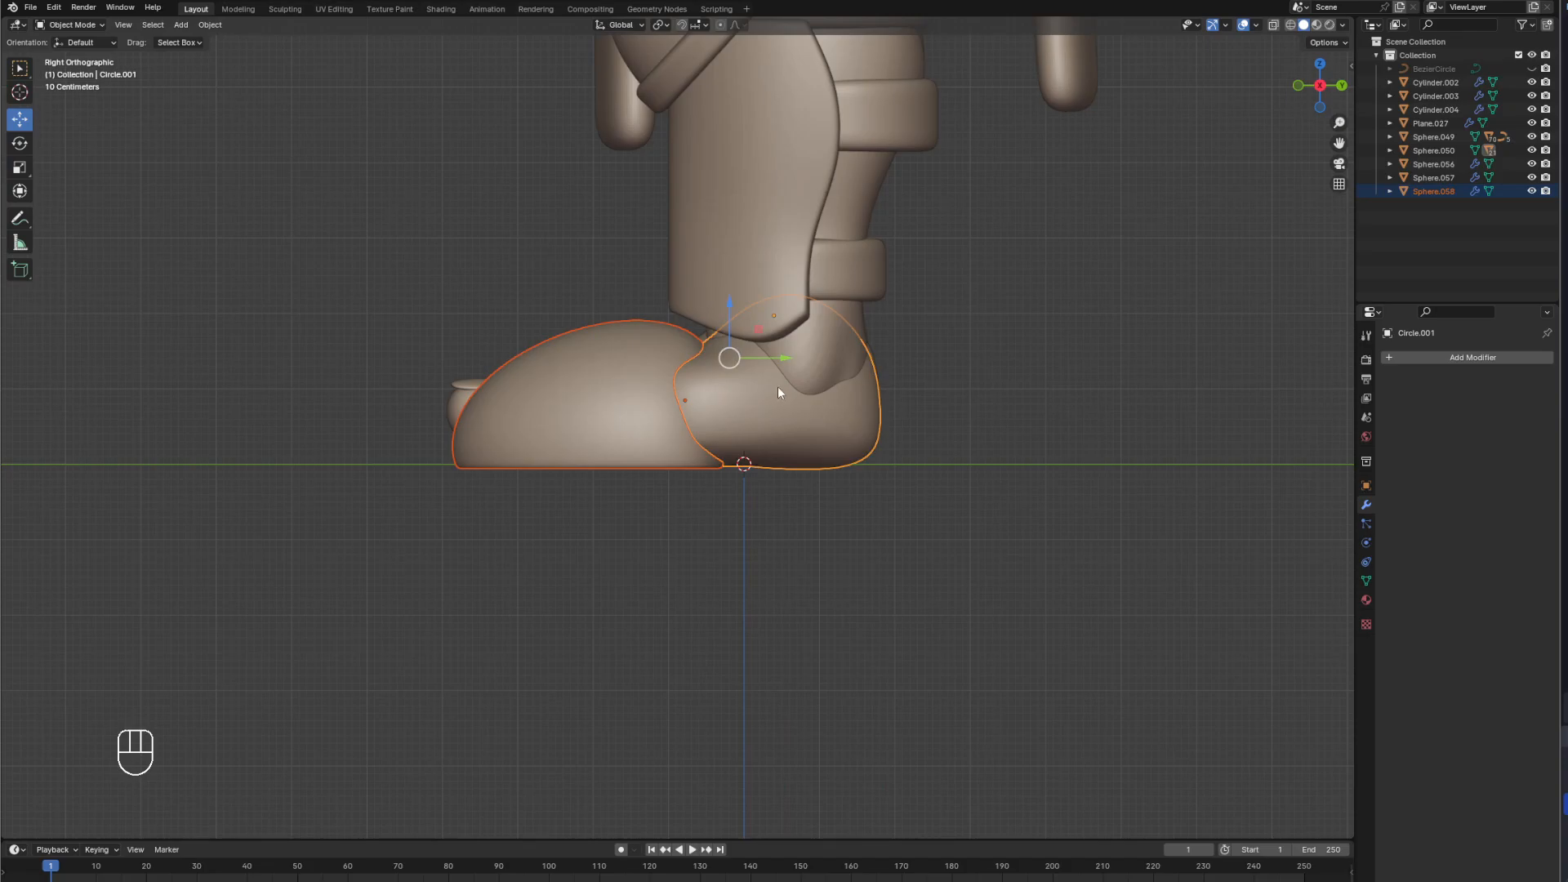
pyautogui.hotkey('ctrl', 'p')
pyautogui.click(777, 395)
pyautogui.click(861, 437)
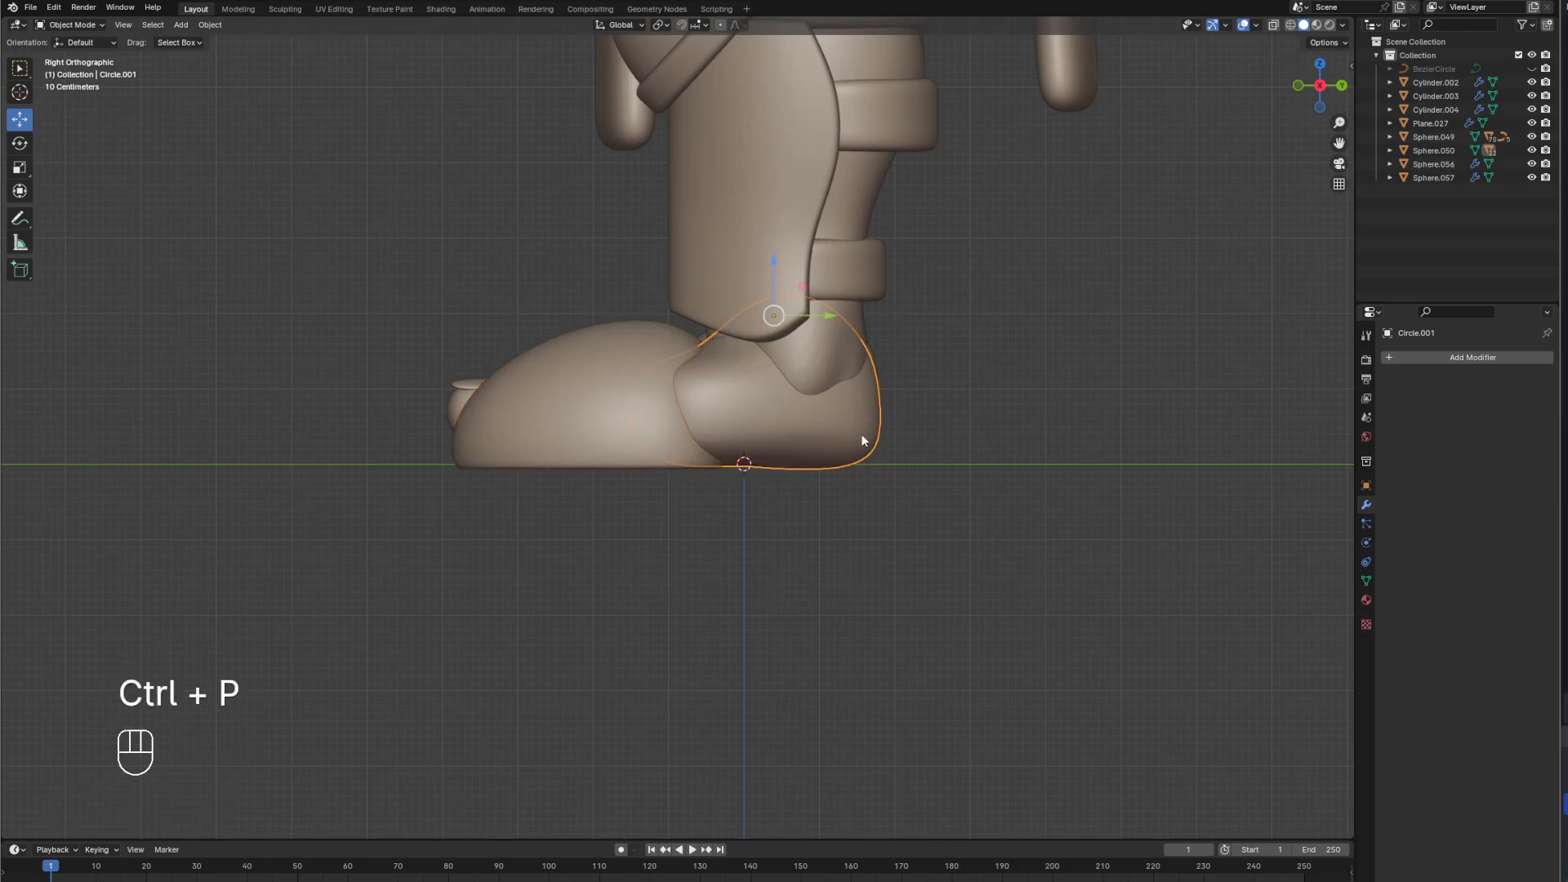
# Test the parenting by rotating the foot, the front shoe piece, and the foot again.
pyautogui.press('r')
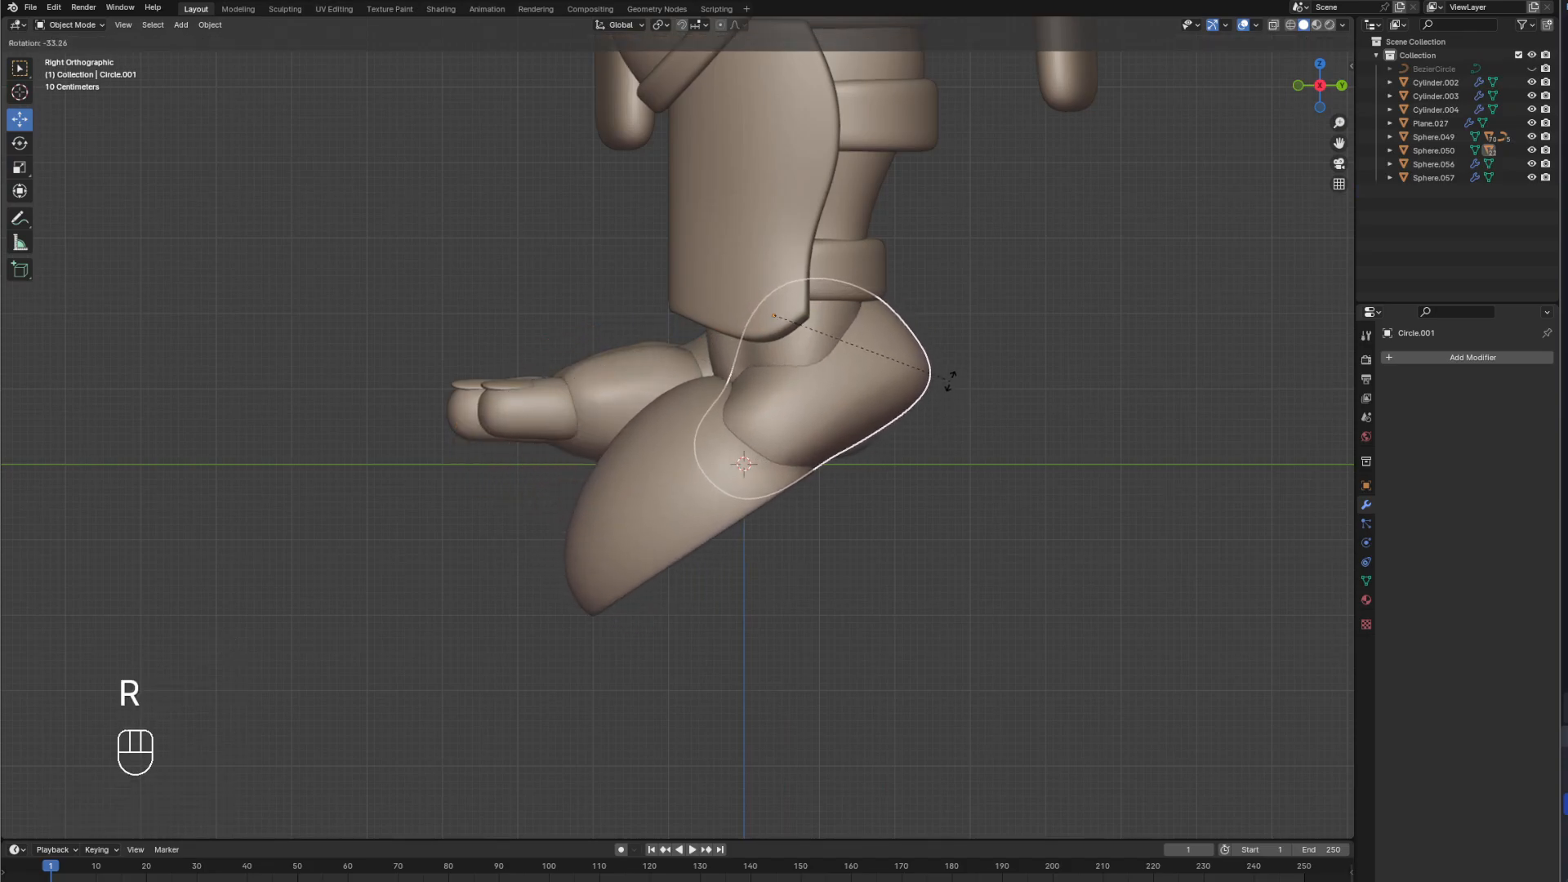
pyautogui.click(948, 374)
pyautogui.click(717, 442)
pyautogui.press('r')
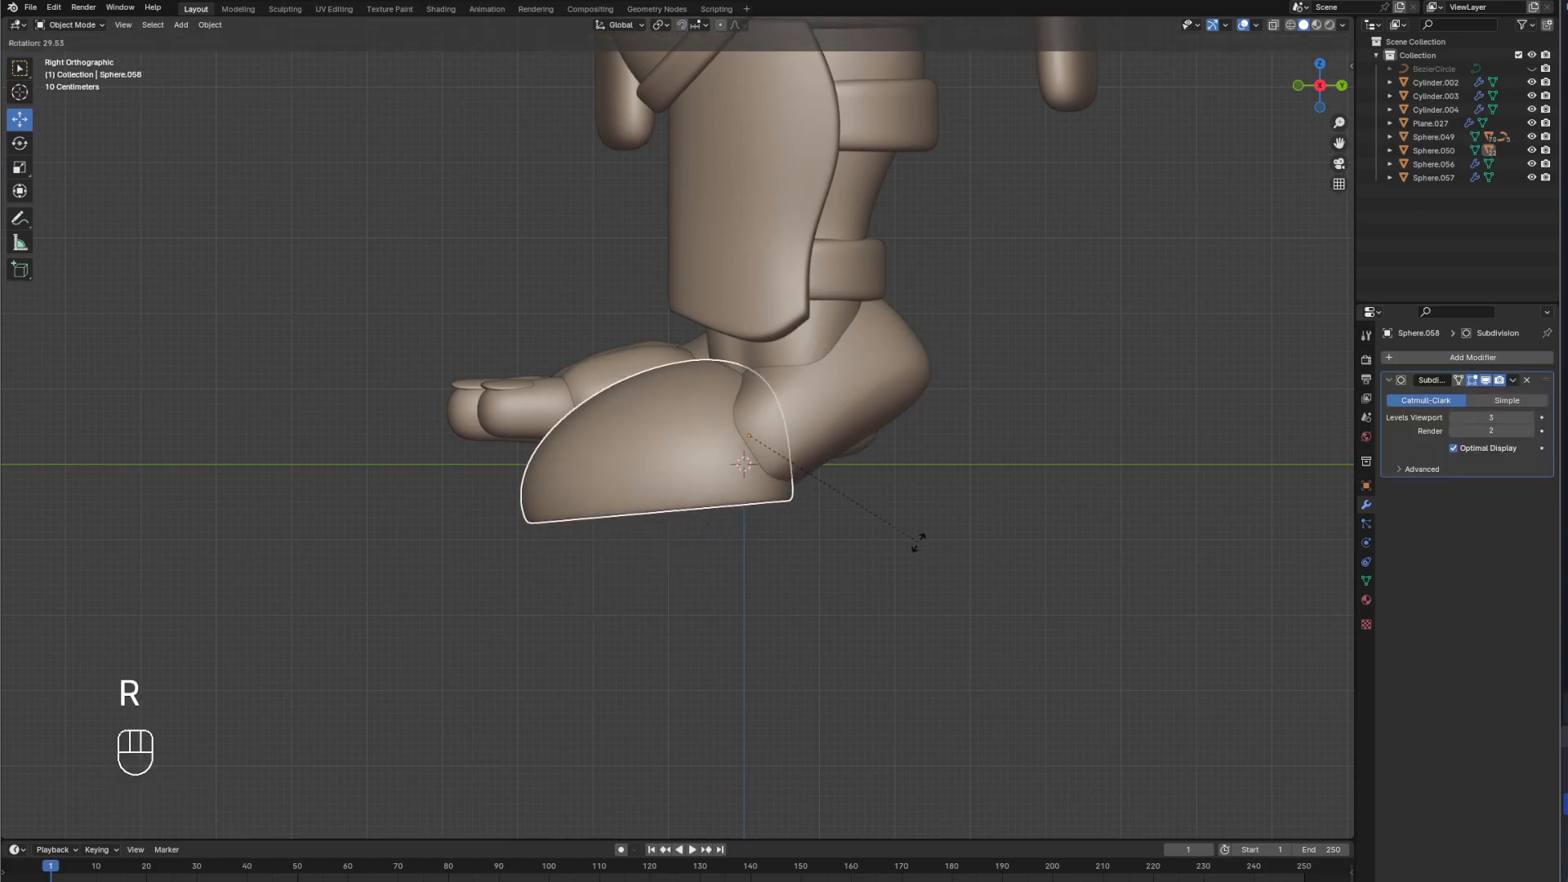
pyautogui.click(874, 512)
pyautogui.click(905, 420)
pyautogui.press('r')
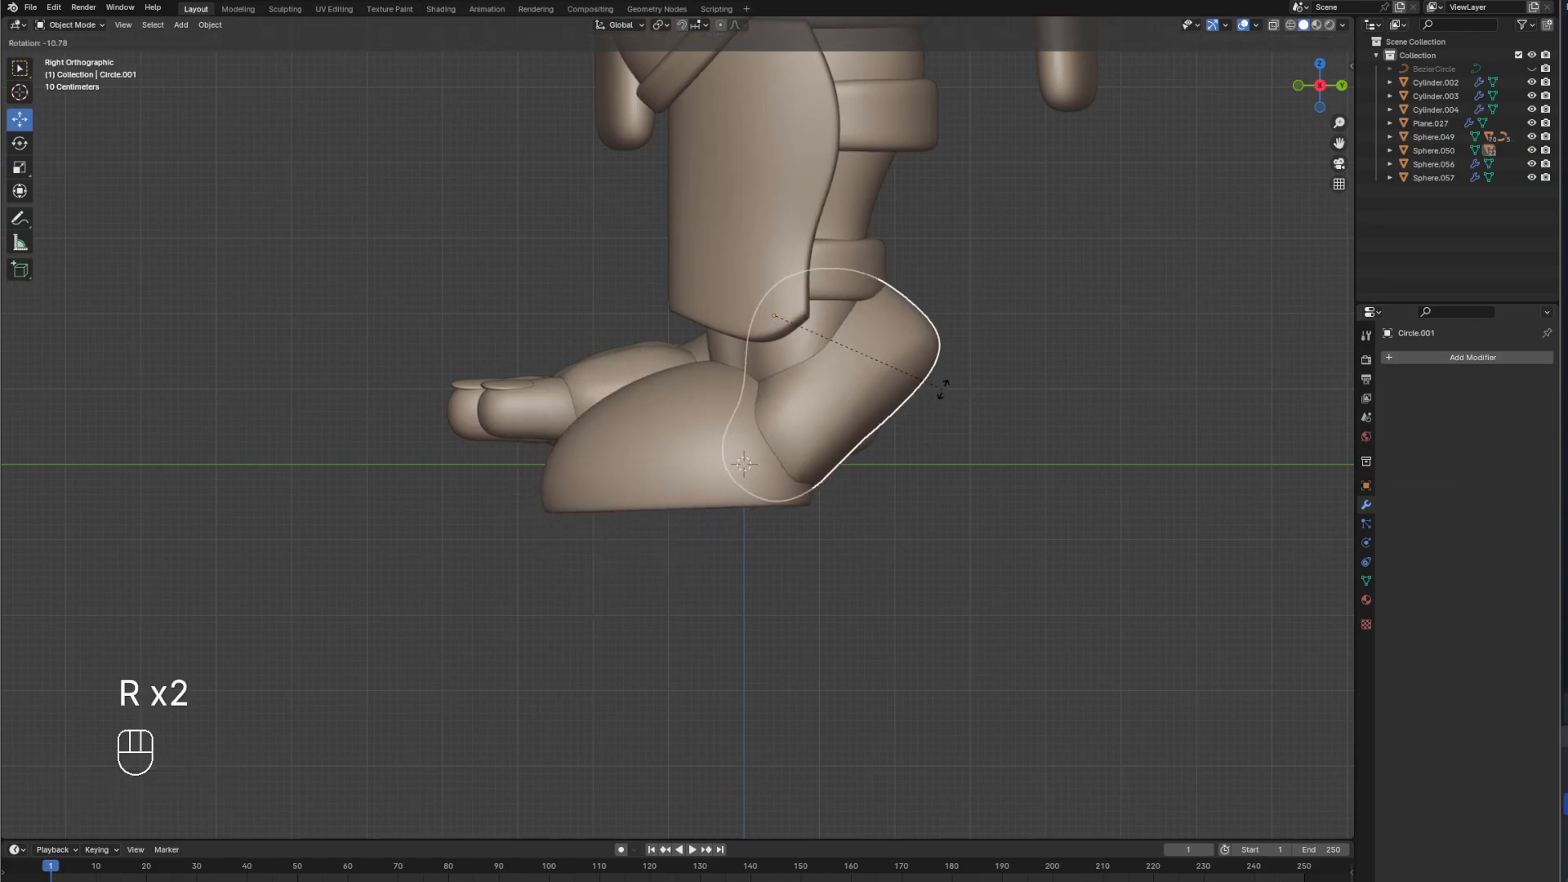
pyautogui.click(940, 402)
# Undo the test rotations of the foot and shoe piece and return to the right orthographic view.
pyautogui.moveTo(939, 401); pyautogui.dragTo(1037, 415, button='middle')
pyautogui.hotkey('ctrl', 'z')
pyautogui.hotkey('ctrl', 'z')
pyautogui.hotkey('ctrl', 'z')
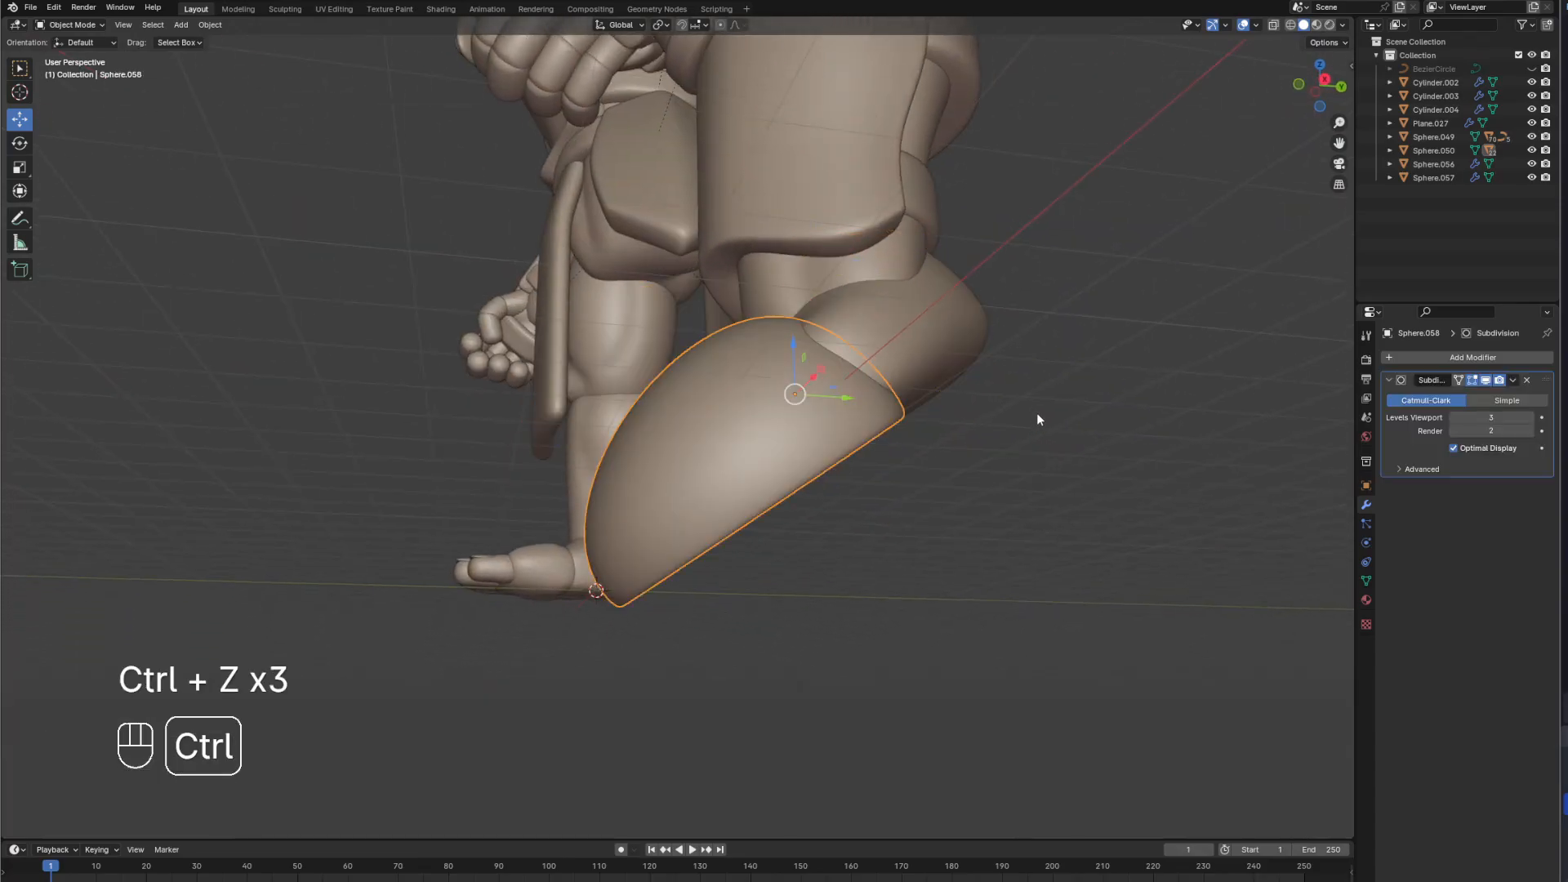
pyautogui.hotkey('ctrl', 'z')
pyautogui.hotkey('ctrl', 'z')
pyautogui.press('KP_3')
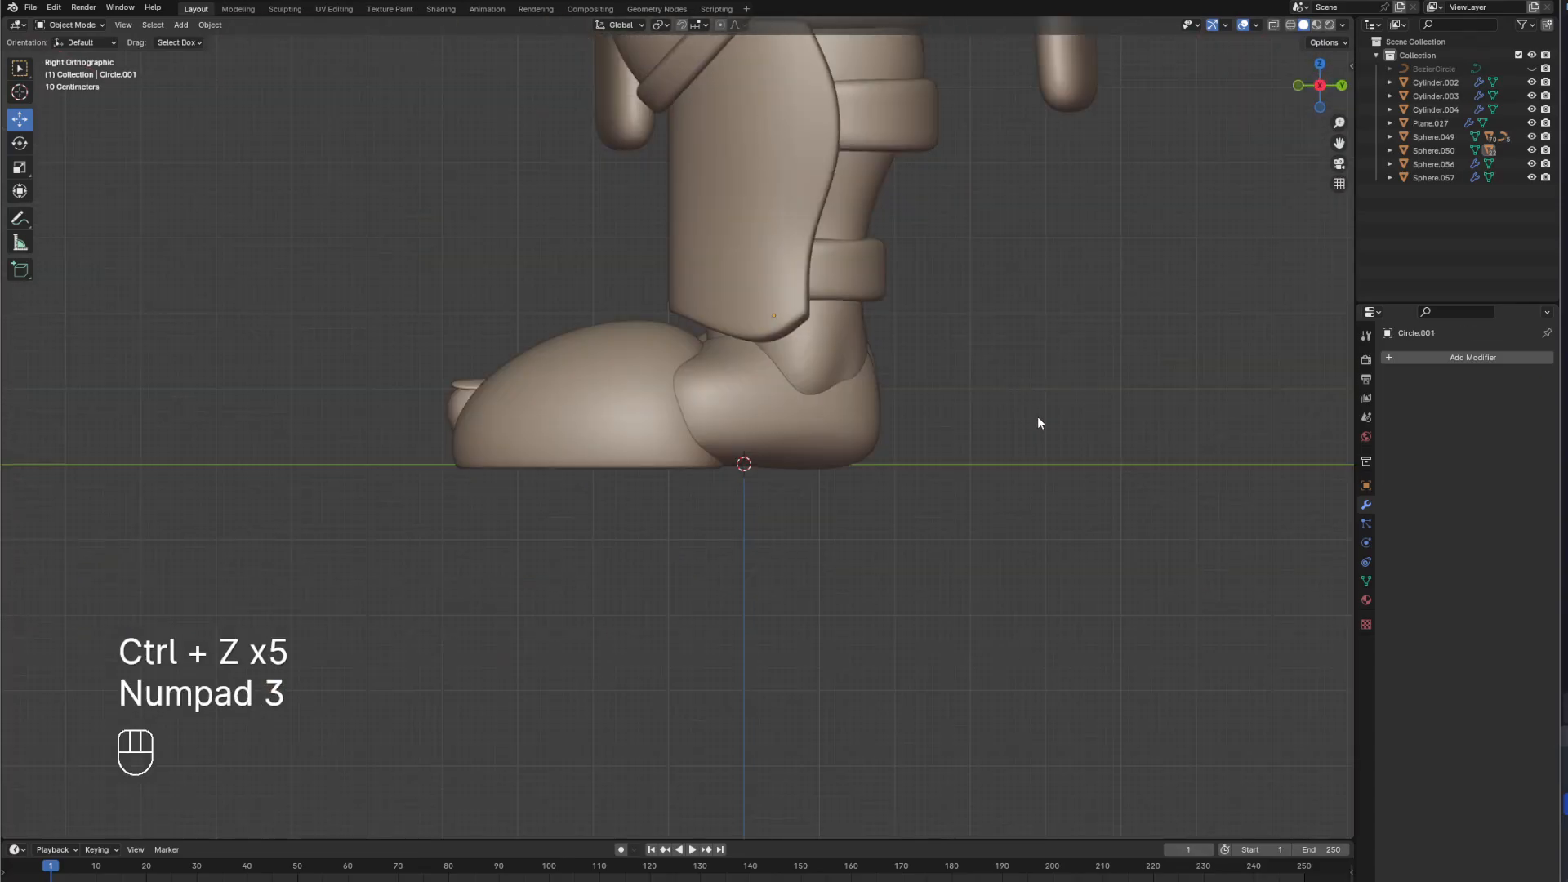
# Duplicate the front shoe piece and move the copy about 3.64 m along Y behind the original.
pyautogui.click(660, 409)
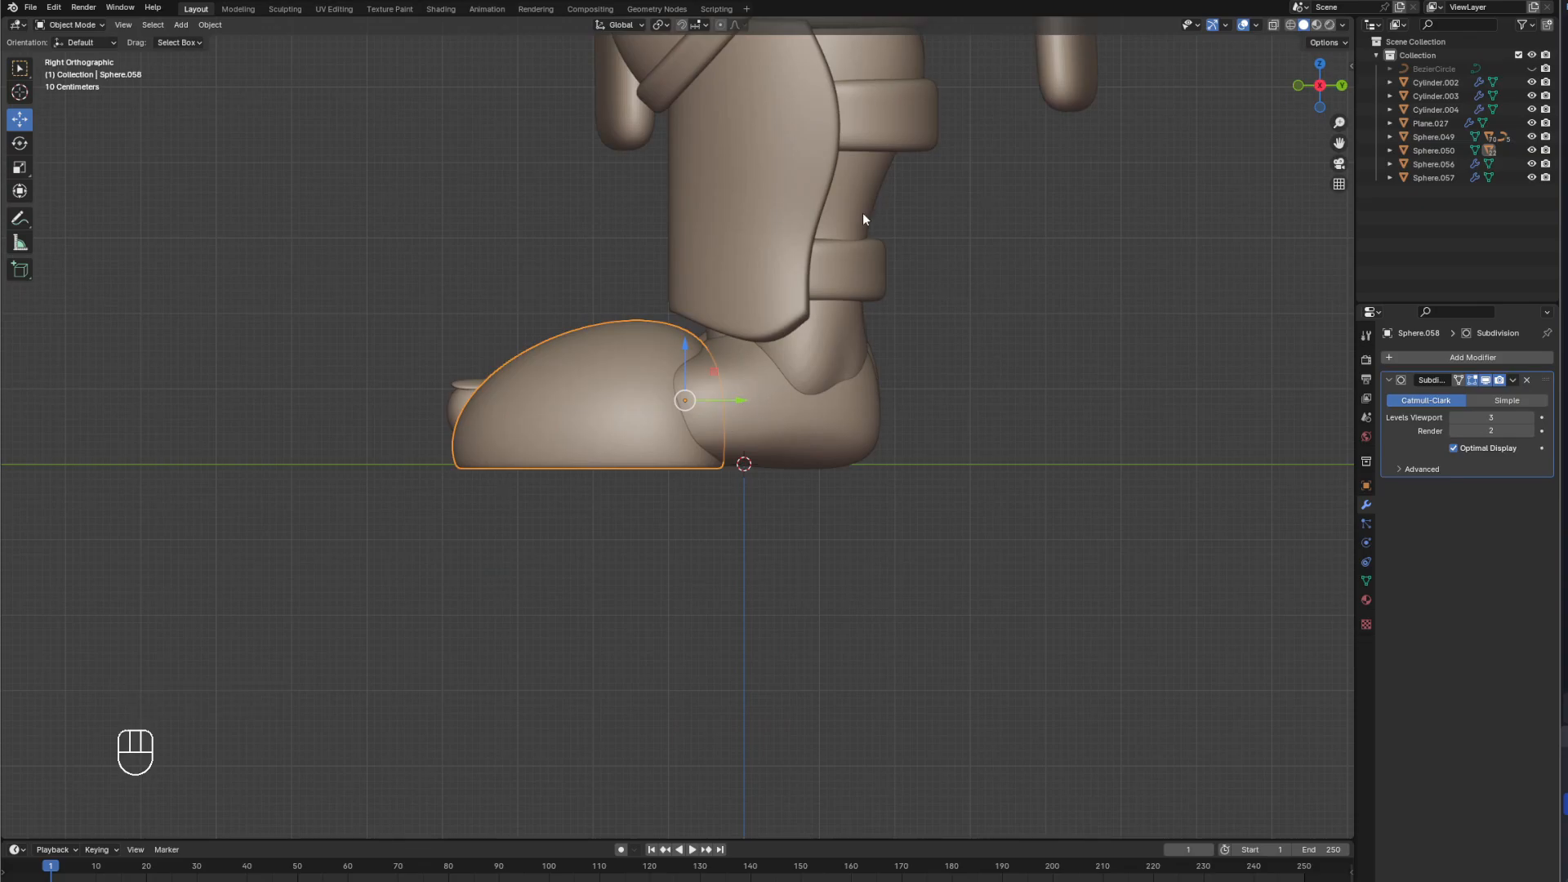
pyautogui.scroll(-2, 724, 209)
pyautogui.scroll(3, 666, 257)
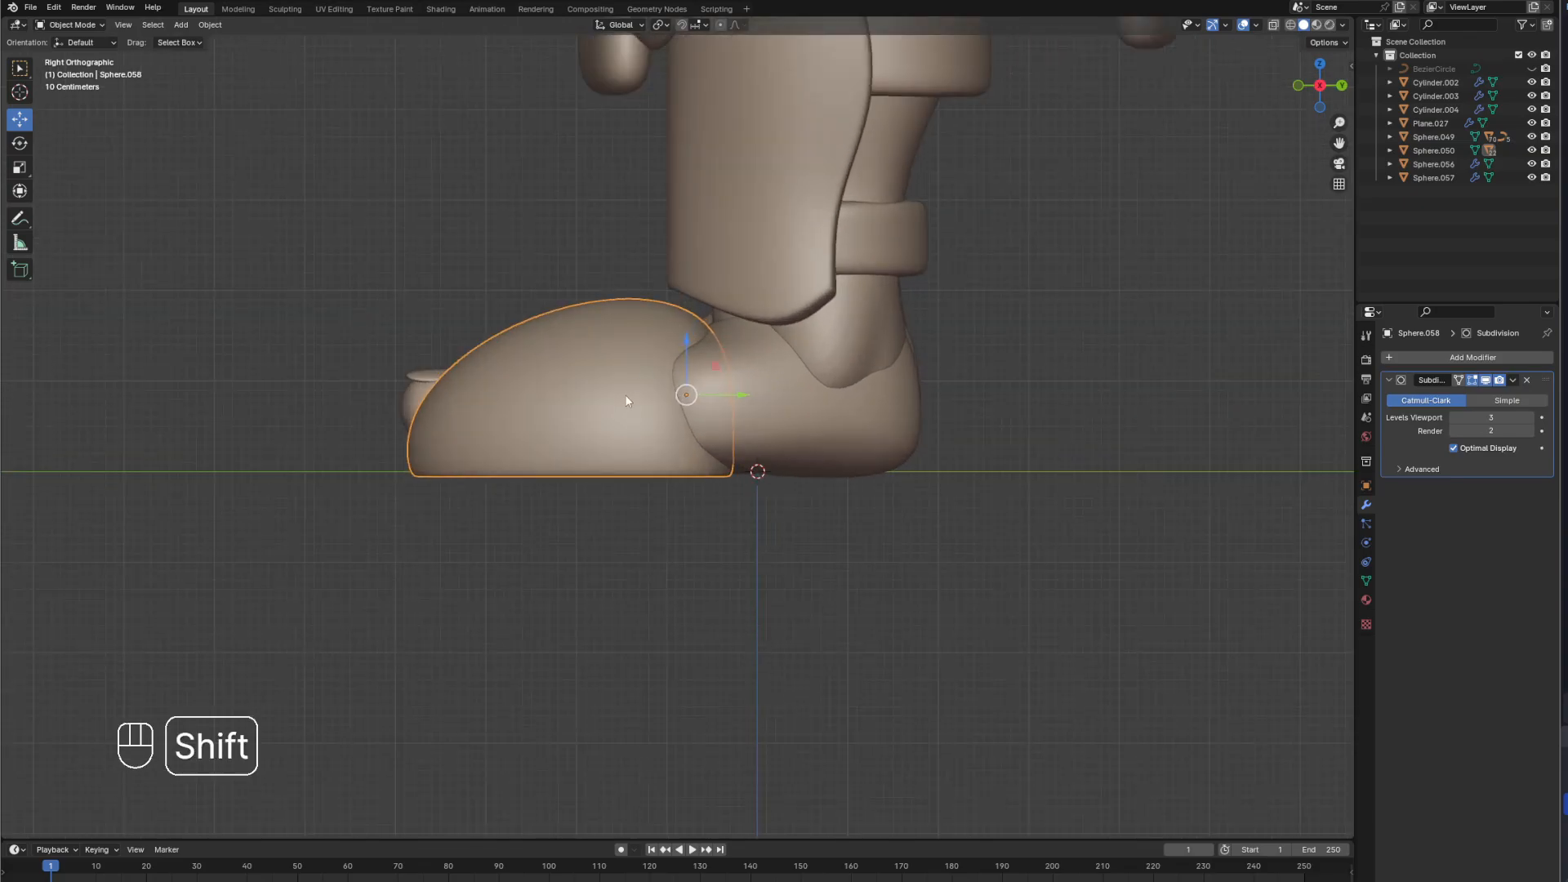
pyautogui.hotkey('shift', 'd')
pyautogui.rightClick(677, 403)
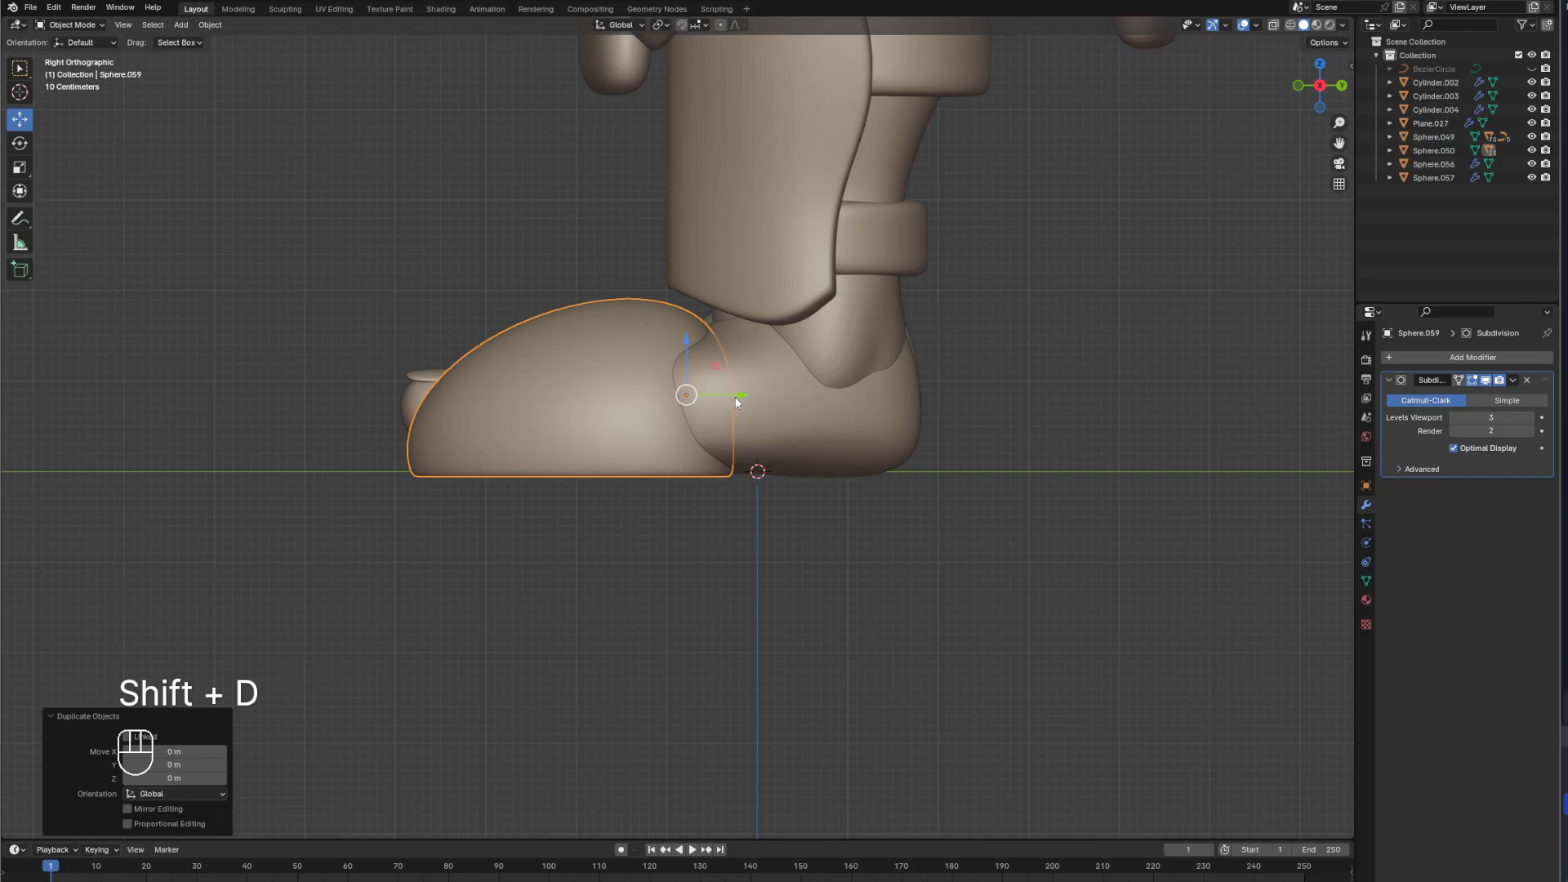
pyautogui.moveTo(736, 402); pyautogui.dragTo(1065, 400)
# Rotate the copied shoe piece 180° about Z and move it about -2.44 m along Y onto the heel.
pyautogui.write('r')
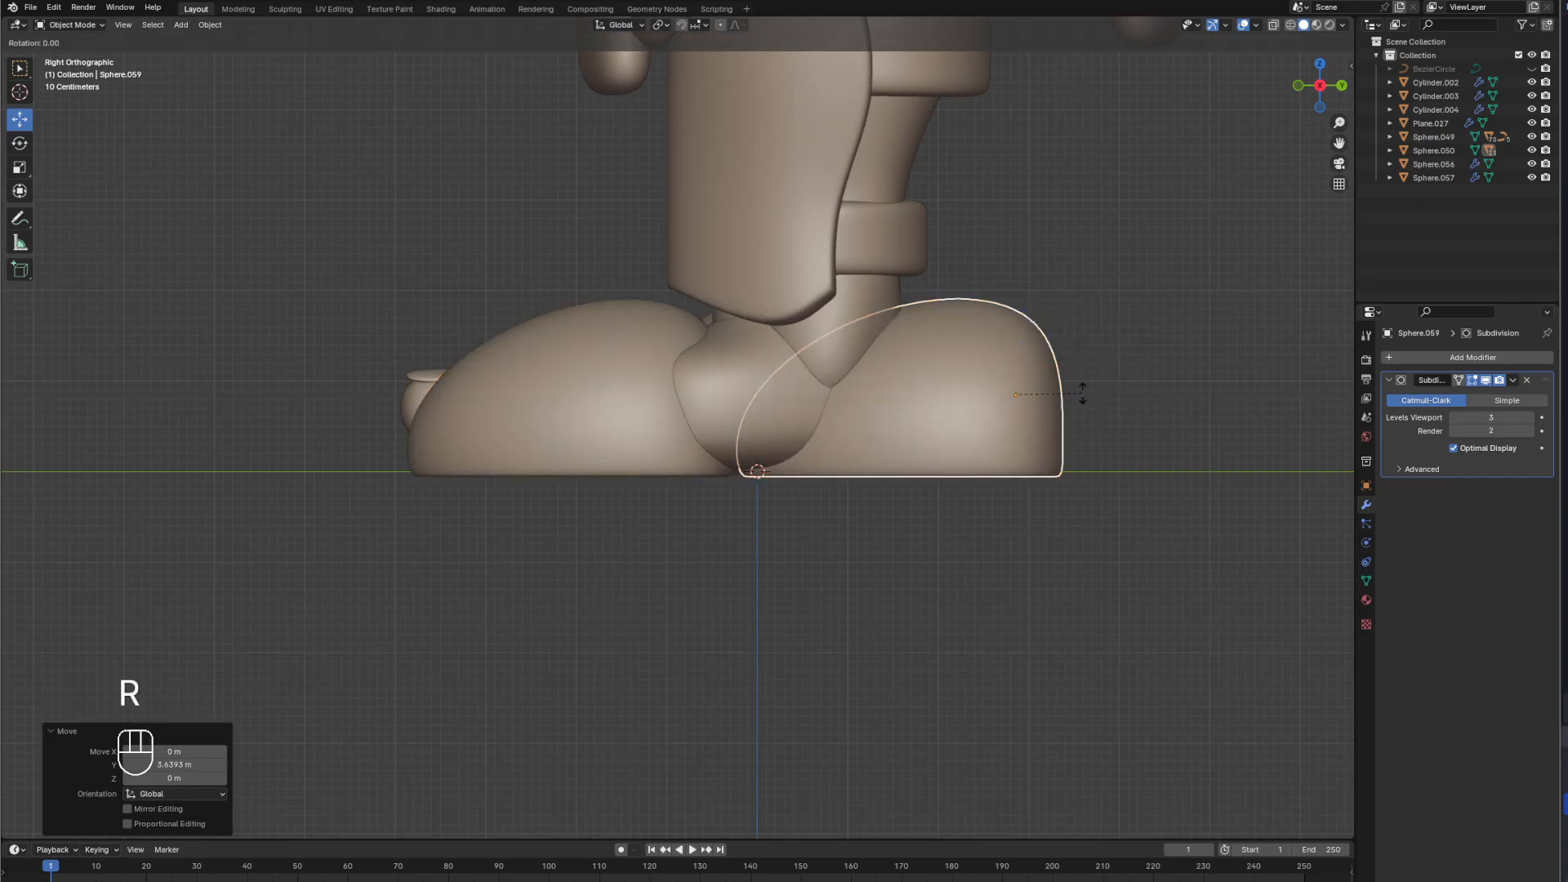
pyautogui.write('z180')
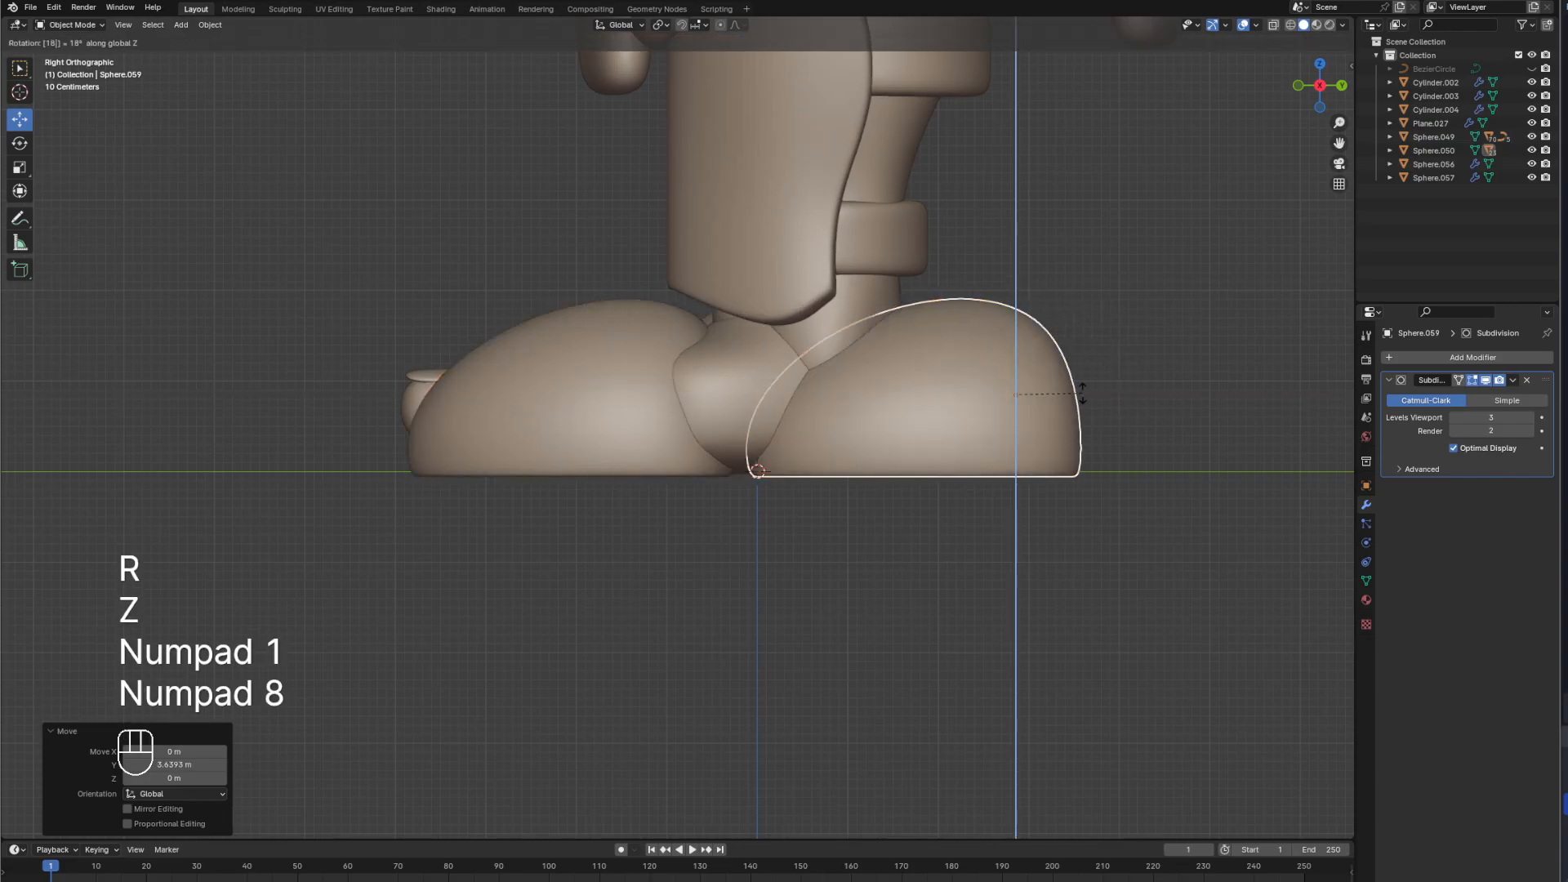
pyautogui.press('KP_Enter')
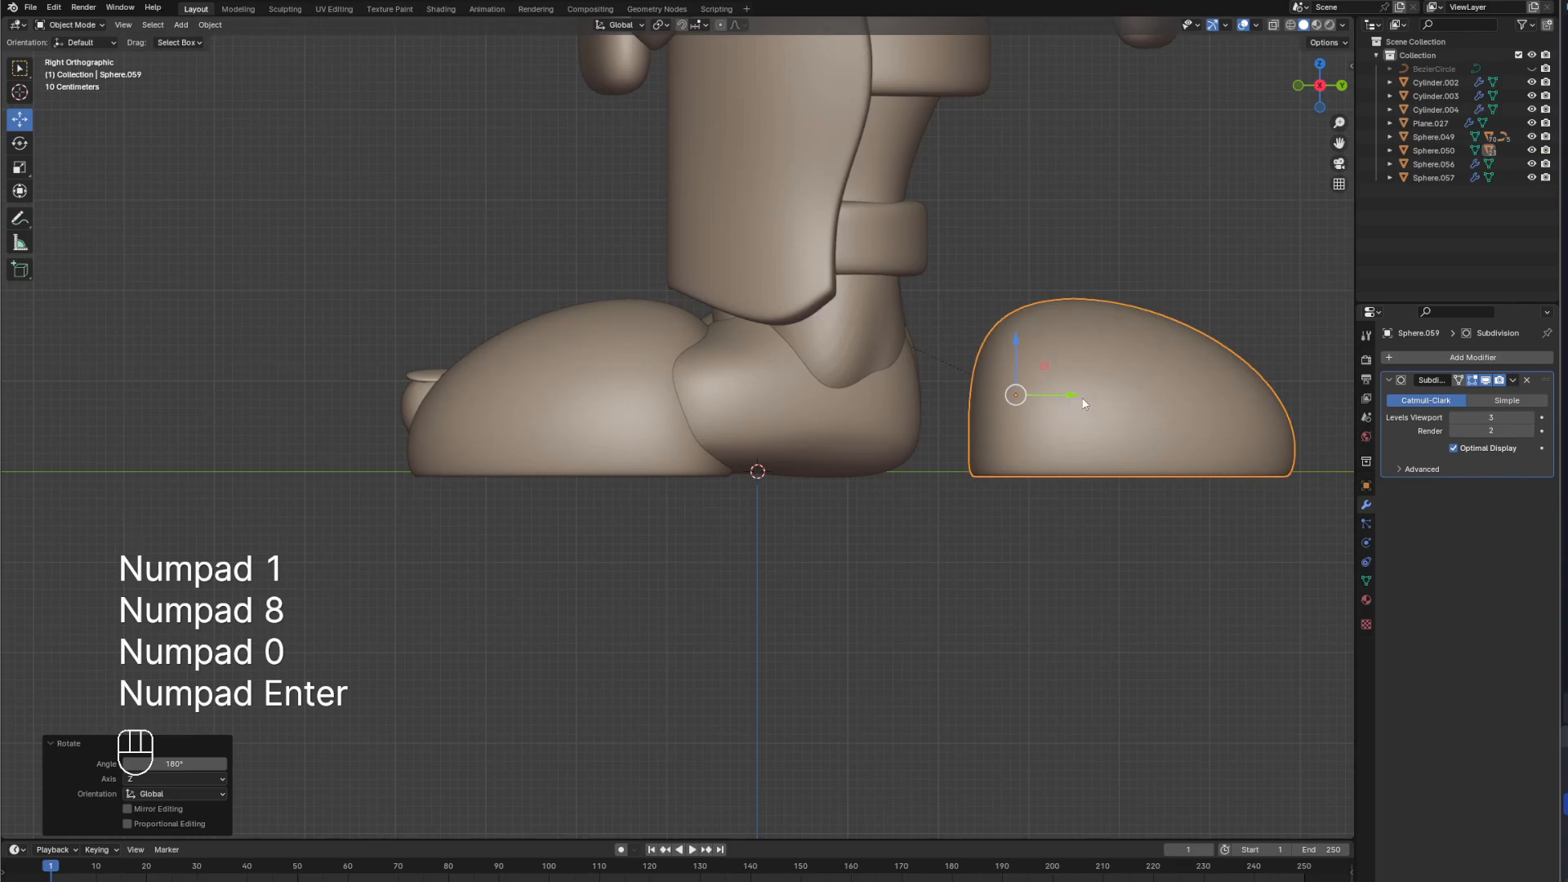
pyautogui.moveTo(1071, 395); pyautogui.dragTo(848, 393)
pyautogui.moveTo(848, 394); pyautogui.dragTo(826, 344, button='middle')
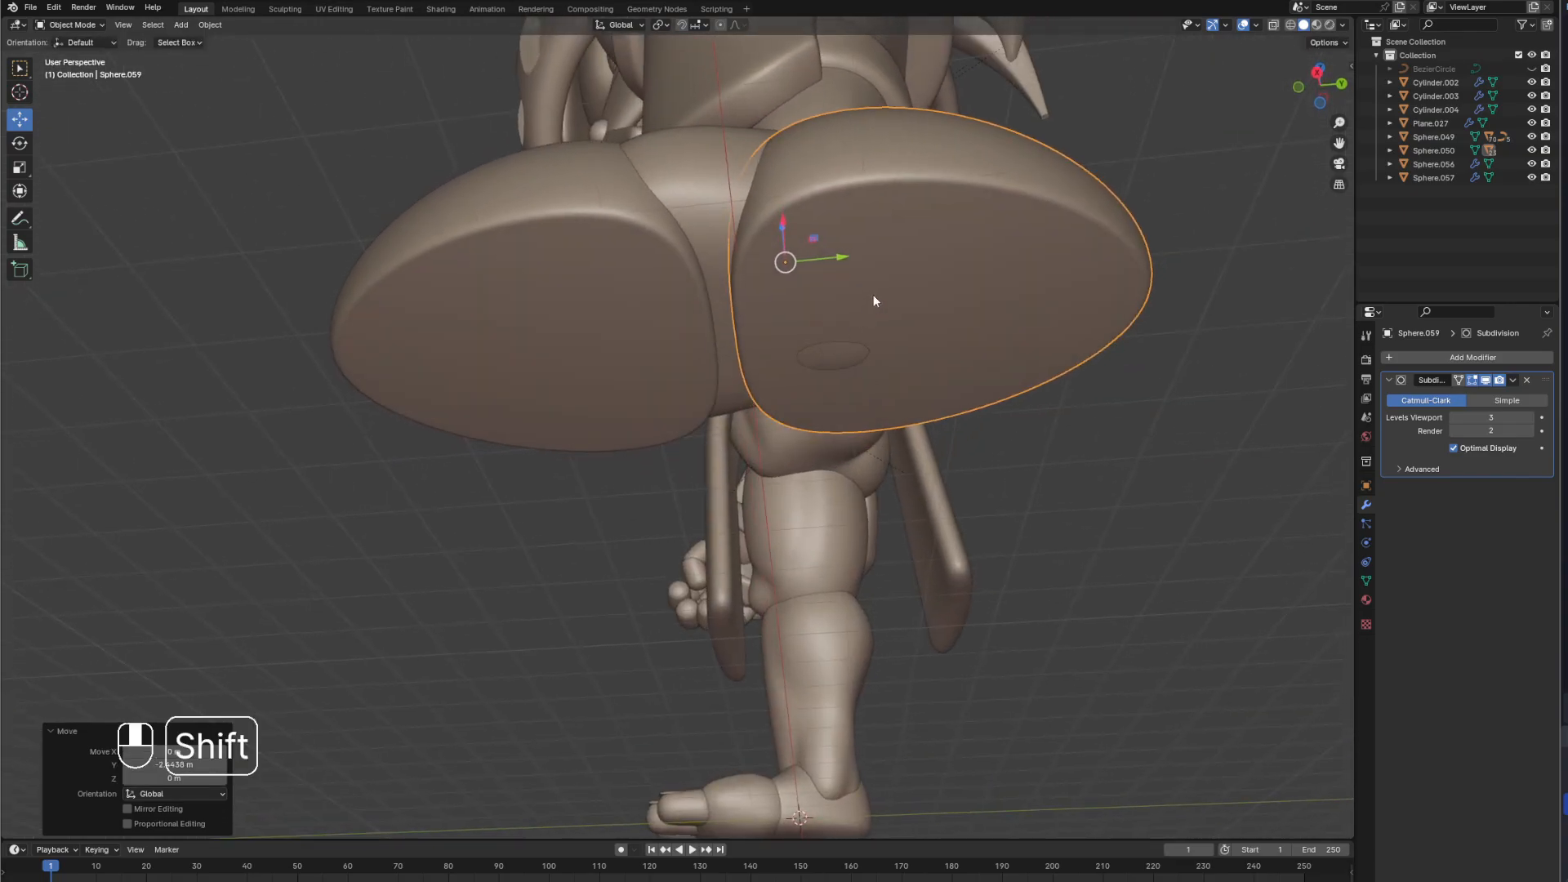
pyautogui.keyDown('shift'); pyautogui.moveTo(872, 294); pyautogui.dragTo(901, 404, button='middle'); pyautogui.keyUp('shift')
pyautogui.press('KP_3')
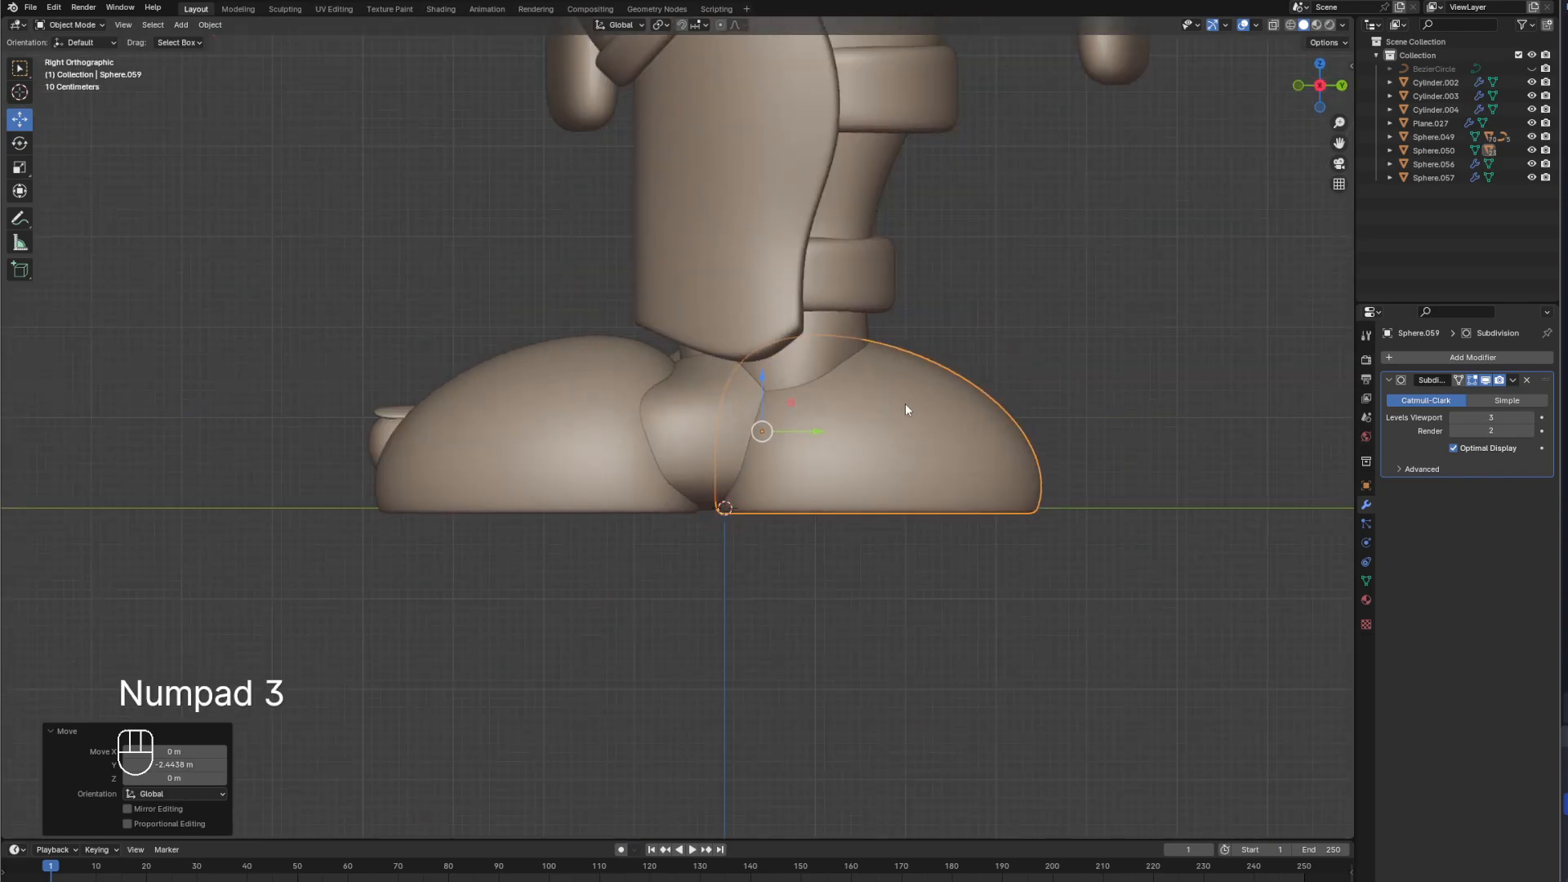
# Shorten the heel piece by moving its rearmost vertex about -1.33 m along Y with smooth proportional editing, size about 3.14 m.
pyautogui.press('Tab')
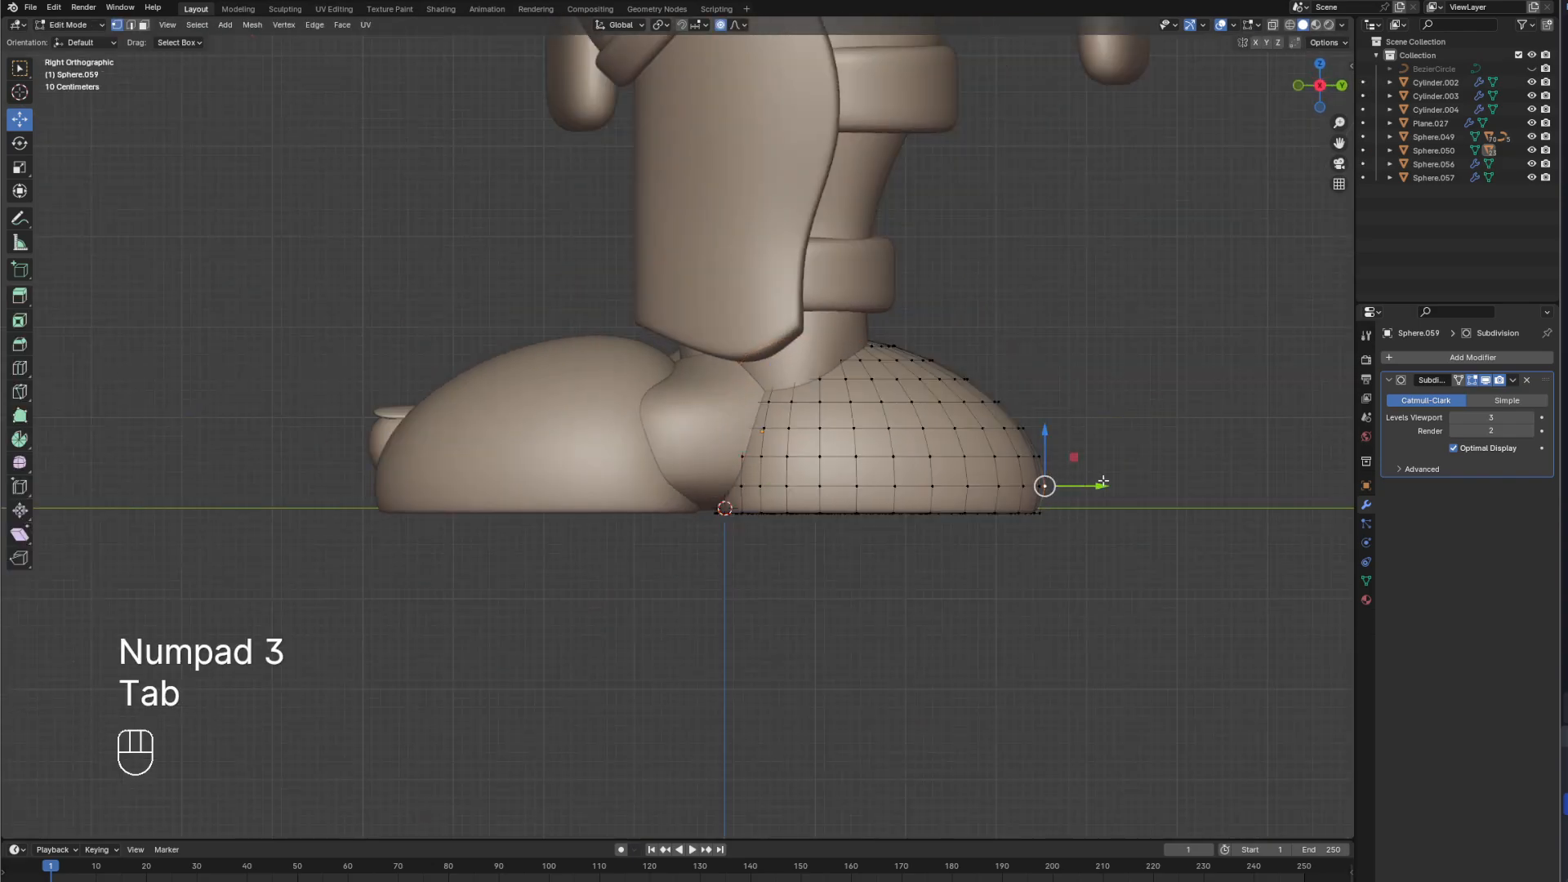
pyautogui.press('g')
pyautogui.scroll(-3, 1104, 482)
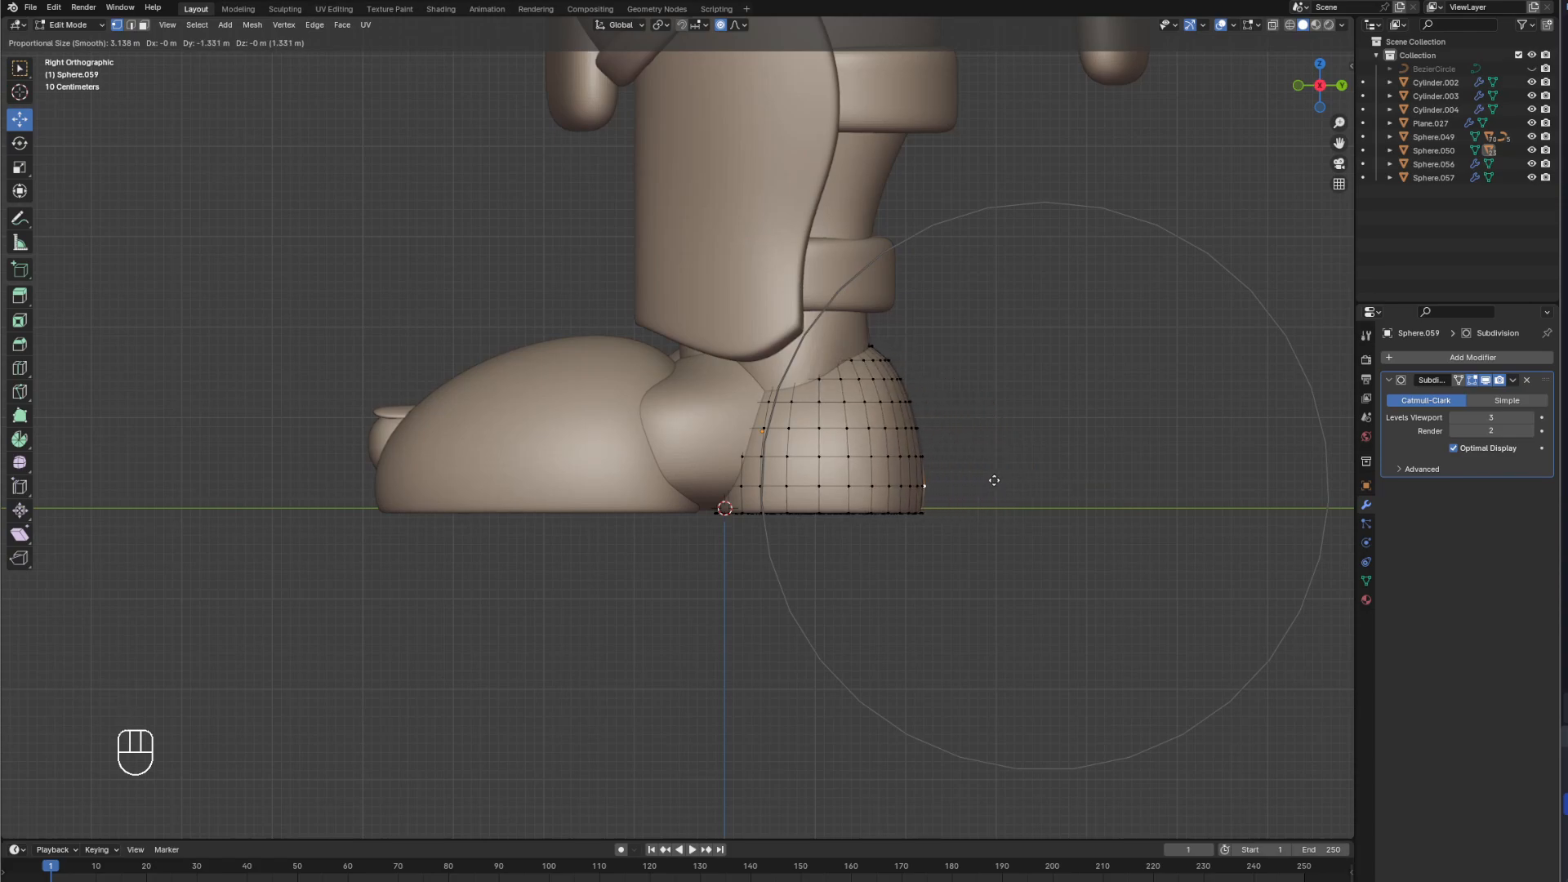
pyautogui.click(989, 480)
pyautogui.moveTo(920, 483); pyautogui.dragTo(647, 499, button='middle')
pyautogui.press('Tab')
pyautogui.press('Tab')
# Narrow the heel piece by scaling two opposite side vertices to about 0.87 along X with proportional editing, and return to Object Mode.
pyautogui.moveTo(675, 605); pyautogui.dragTo(526, 435, button='middle')
pyautogui.moveTo(619, 449); pyautogui.dragTo(575, 429, button='middle')
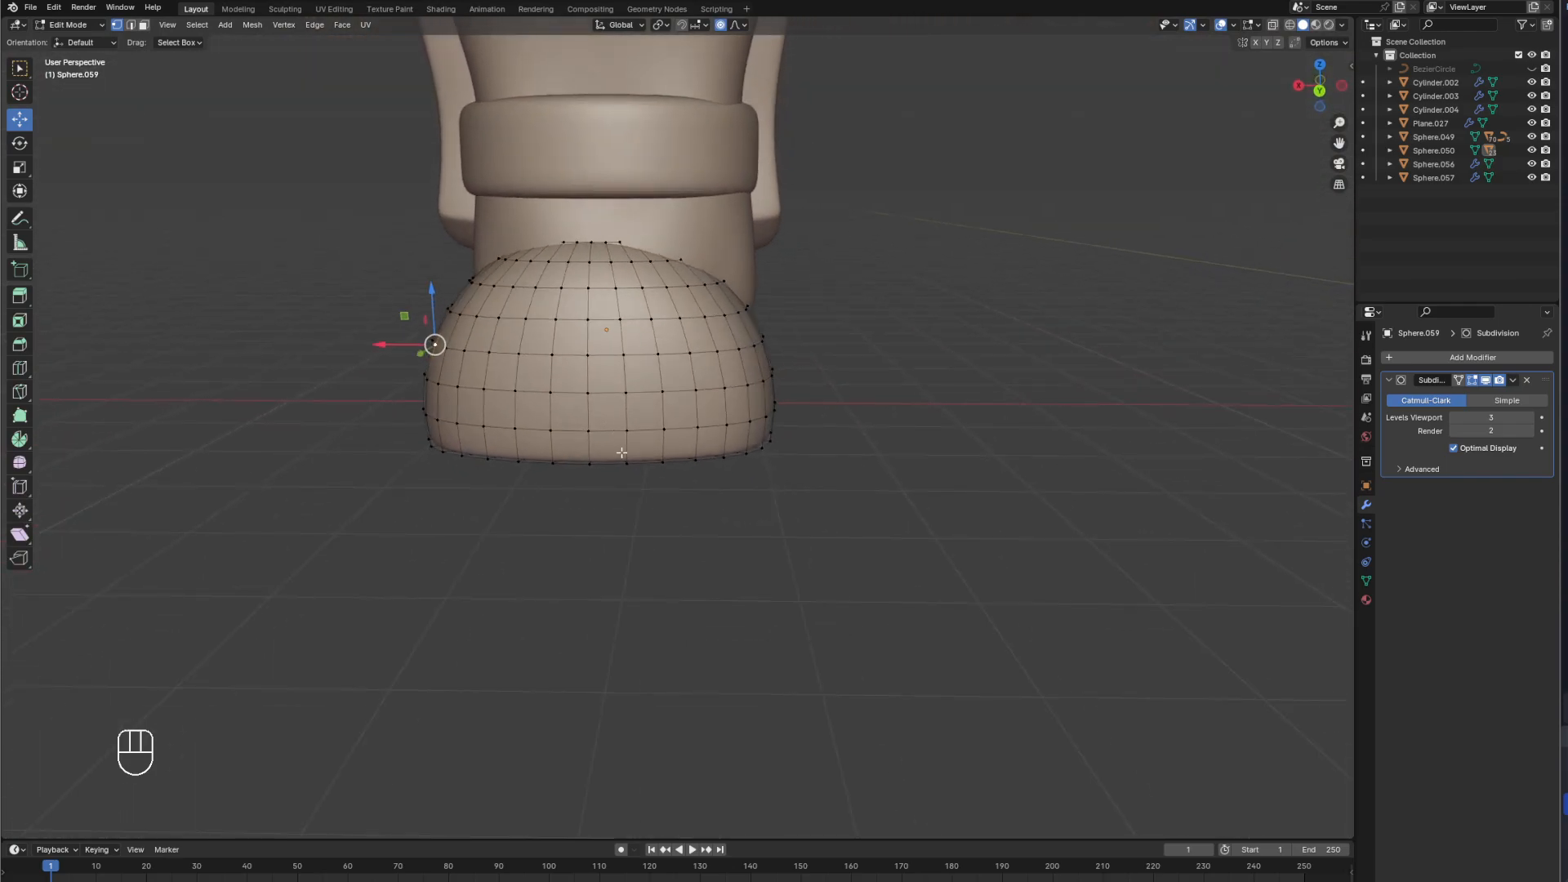
pyautogui.press('ctrl+KP_1')
pyautogui.scroll(5, 621, 220)
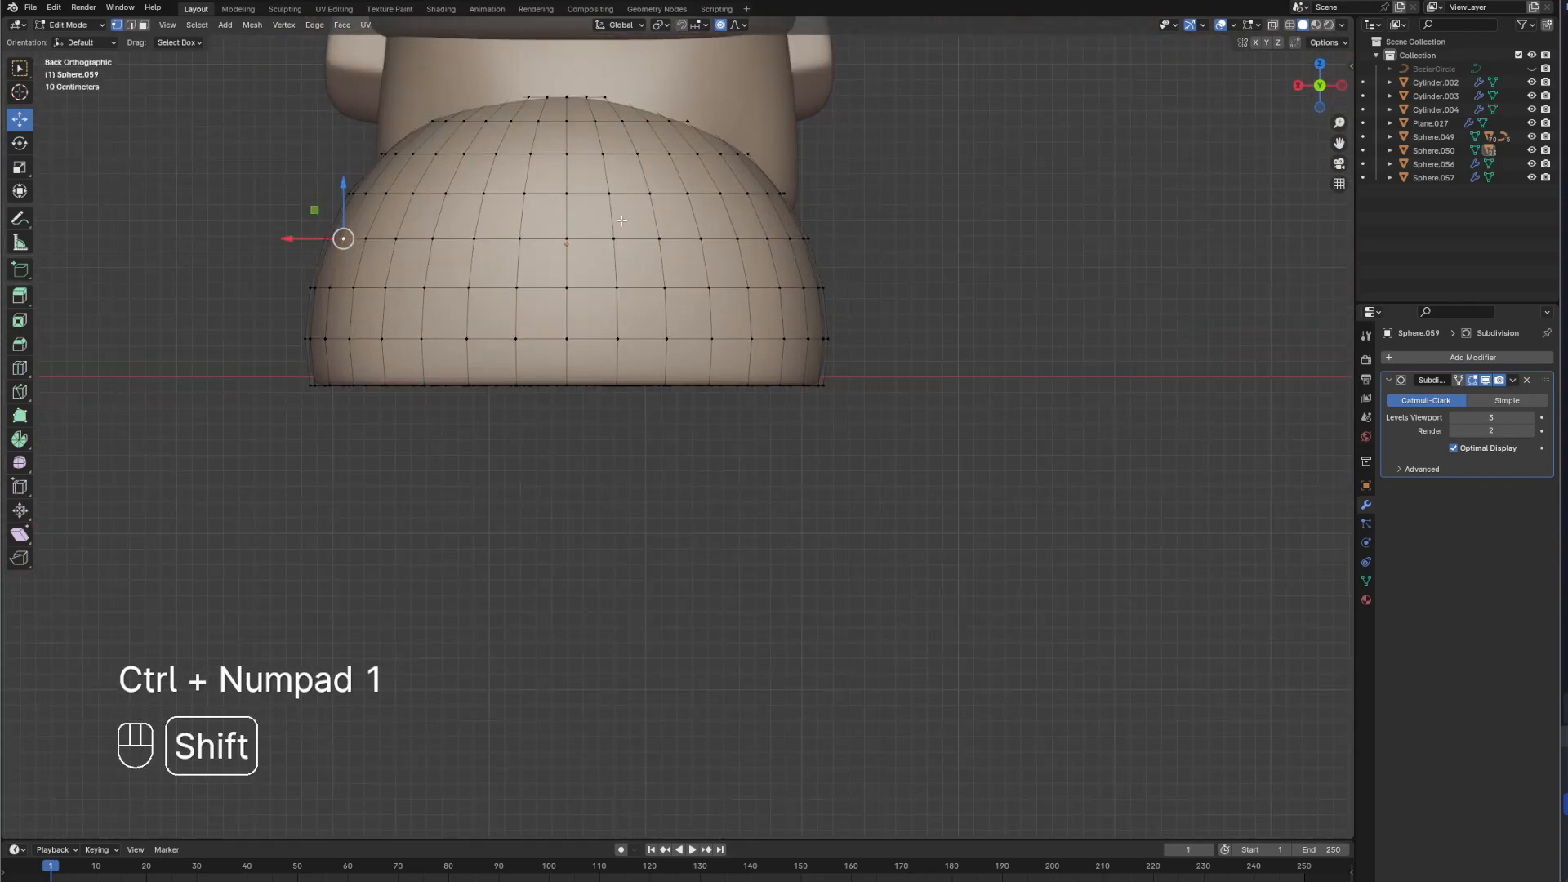
pyautogui.keyDown('shift'); pyautogui.moveTo(622, 220); pyautogui.dragTo(646, 303, button='middle'); pyautogui.keyUp('shift')
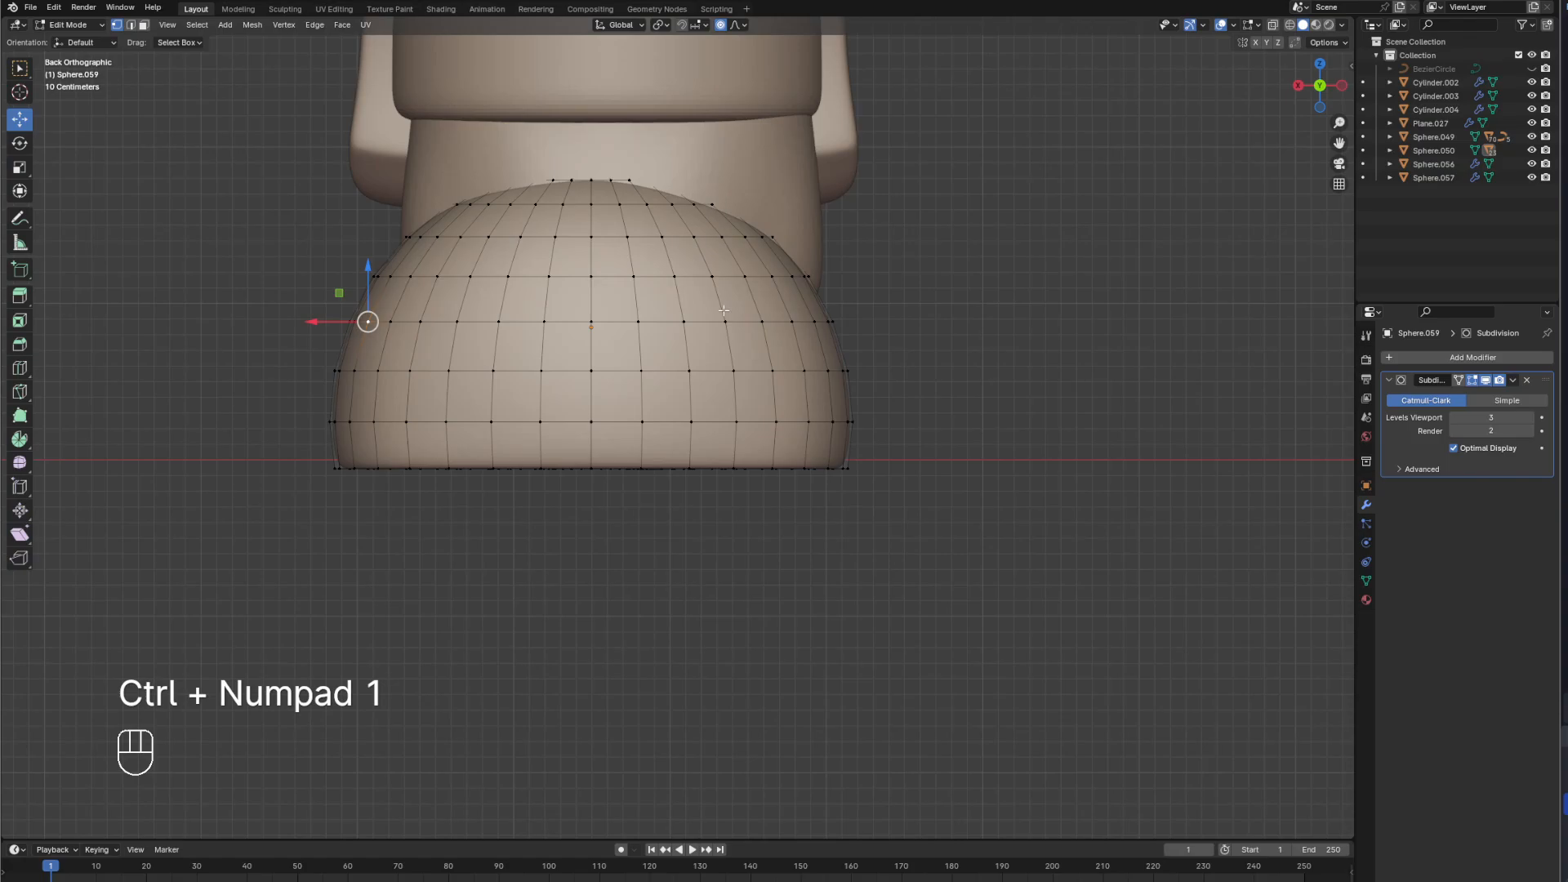
pyautogui.keyDown('shift'); pyautogui.click(810, 322); pyautogui.keyUp('shift')
pyautogui.press('s')
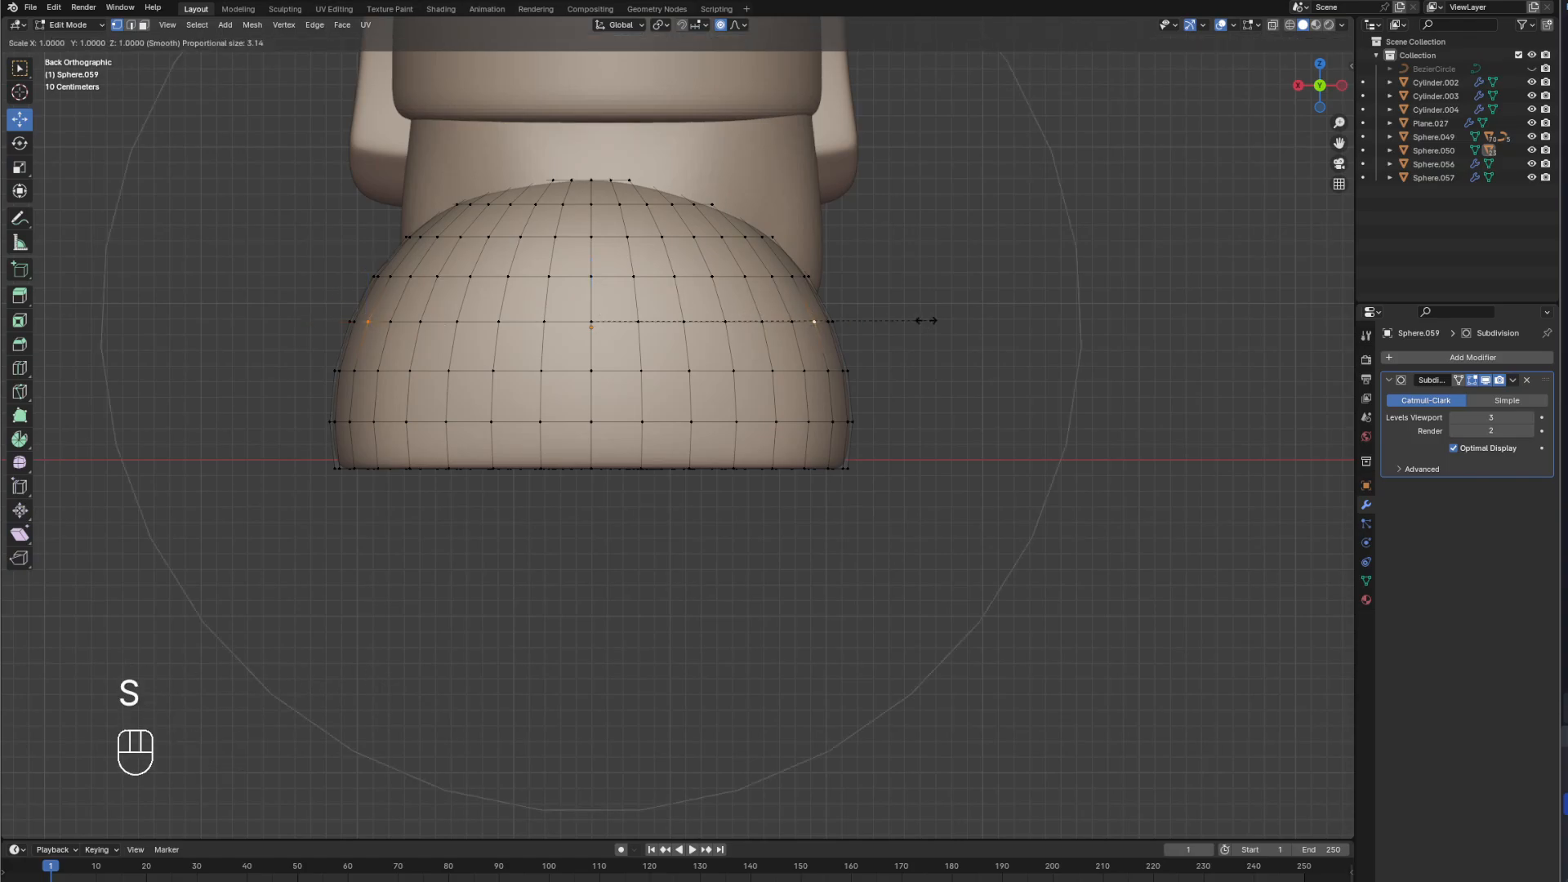
pyautogui.press('x')
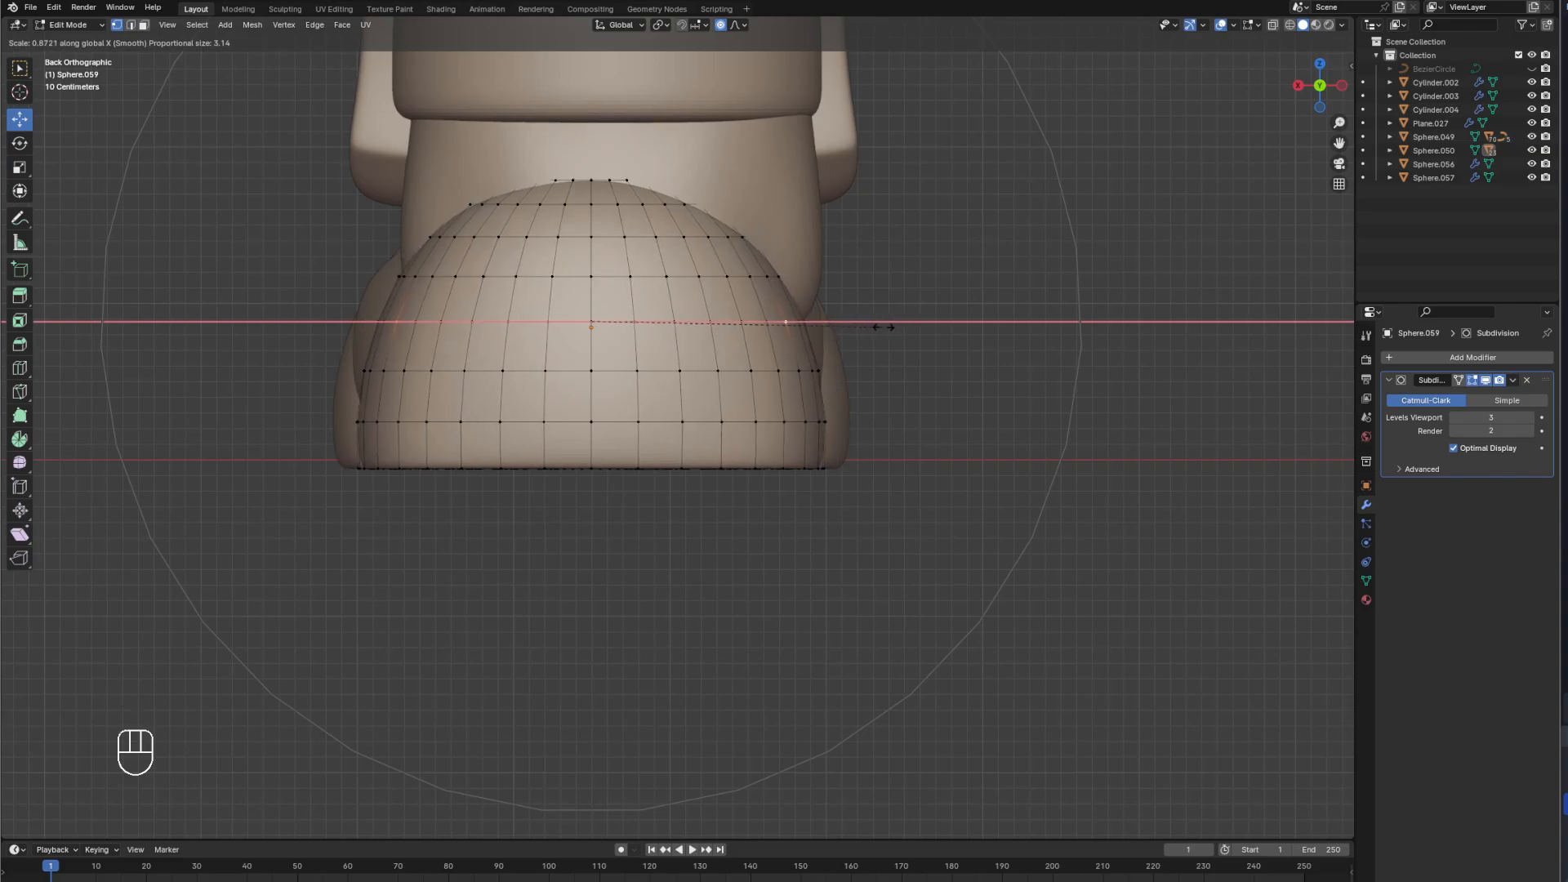
pyautogui.click(884, 327)
pyautogui.moveTo(884, 327); pyautogui.dragTo(563, 429, button='middle')
pyautogui.press('Tab')
# Examine how the front and heel shoe pieces fit around the foot in perspective and side views.
pyautogui.click(684, 389)
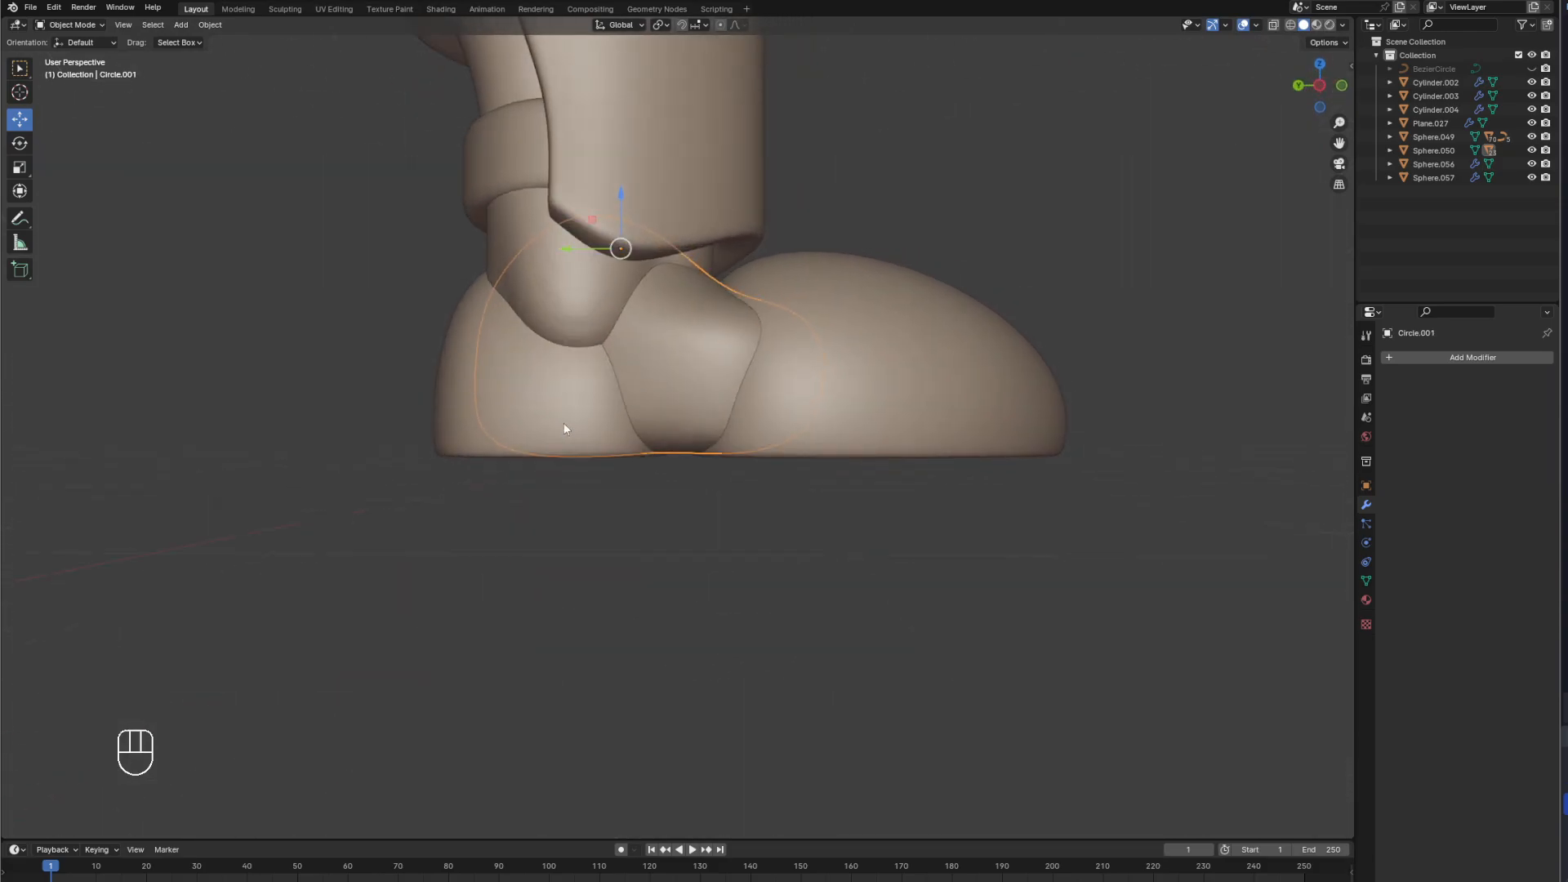
pyautogui.click(563, 429)
pyautogui.keyDown('shift'); pyautogui.click(838, 424); pyautogui.keyUp('shift')
pyautogui.moveTo(838, 424); pyautogui.dragTo(886, 398, button='middle')
pyautogui.moveTo(736, 564); pyautogui.dragTo(798, 437, button='middle')
pyautogui.click(566, 446)
pyautogui.moveTo(963, 437)
pyautogui.mouseDown(button='middle')
pyautogui.moveTo(839, 417)
pyautogui.moveTo(967, 450)
pyautogui.mouseUp(button='middle')
pyautogui.press('KP_1')
pyautogui.press('KP_3')
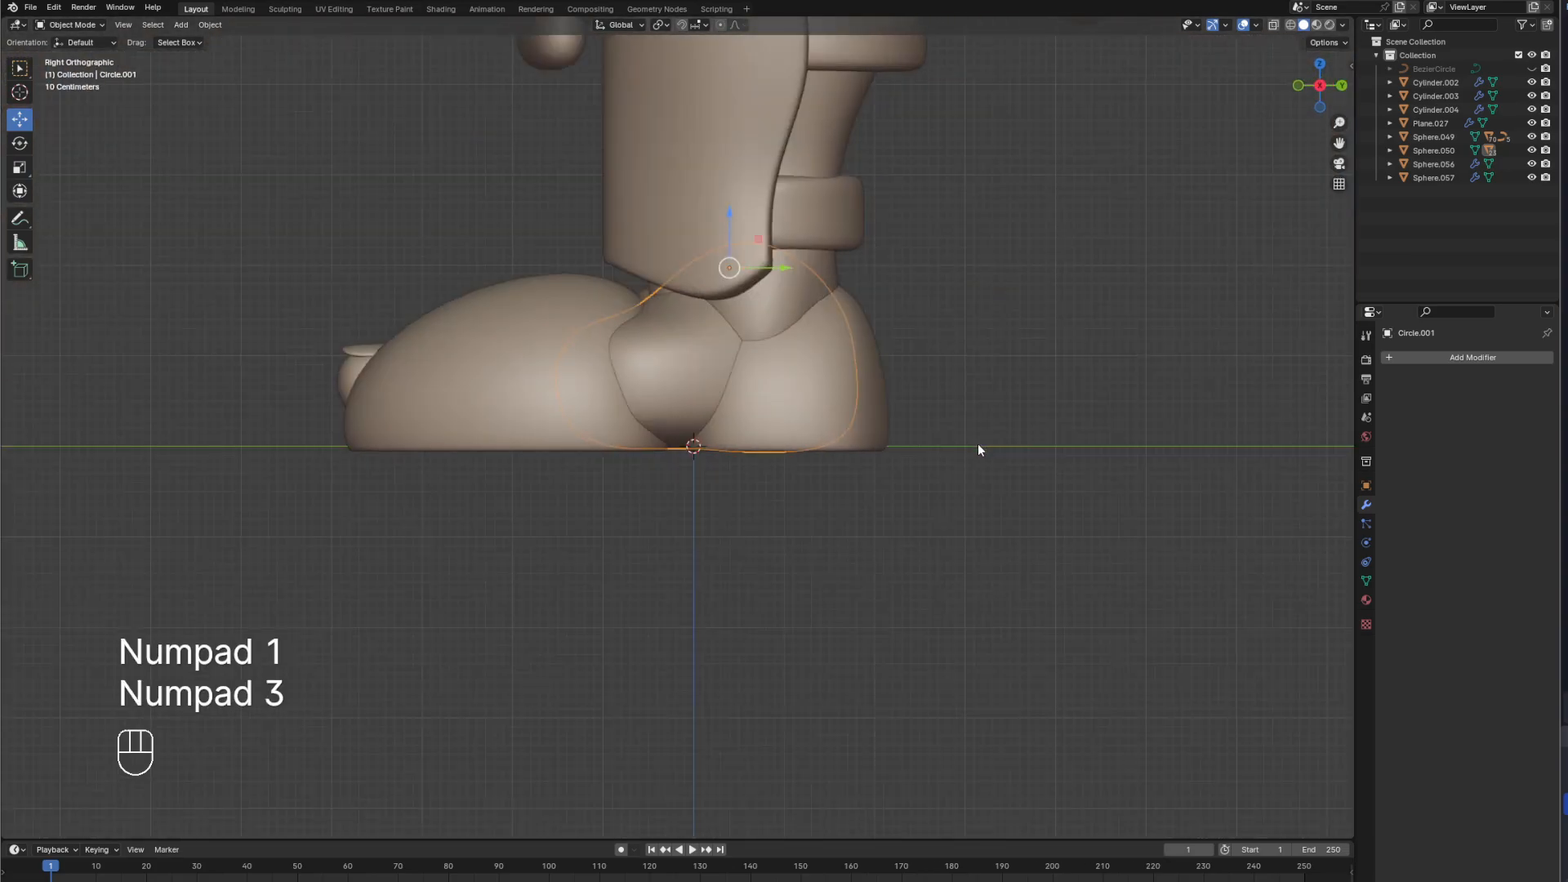
pyautogui.click(501, 402)
pyautogui.click(787, 385)
pyautogui.click(517, 390)
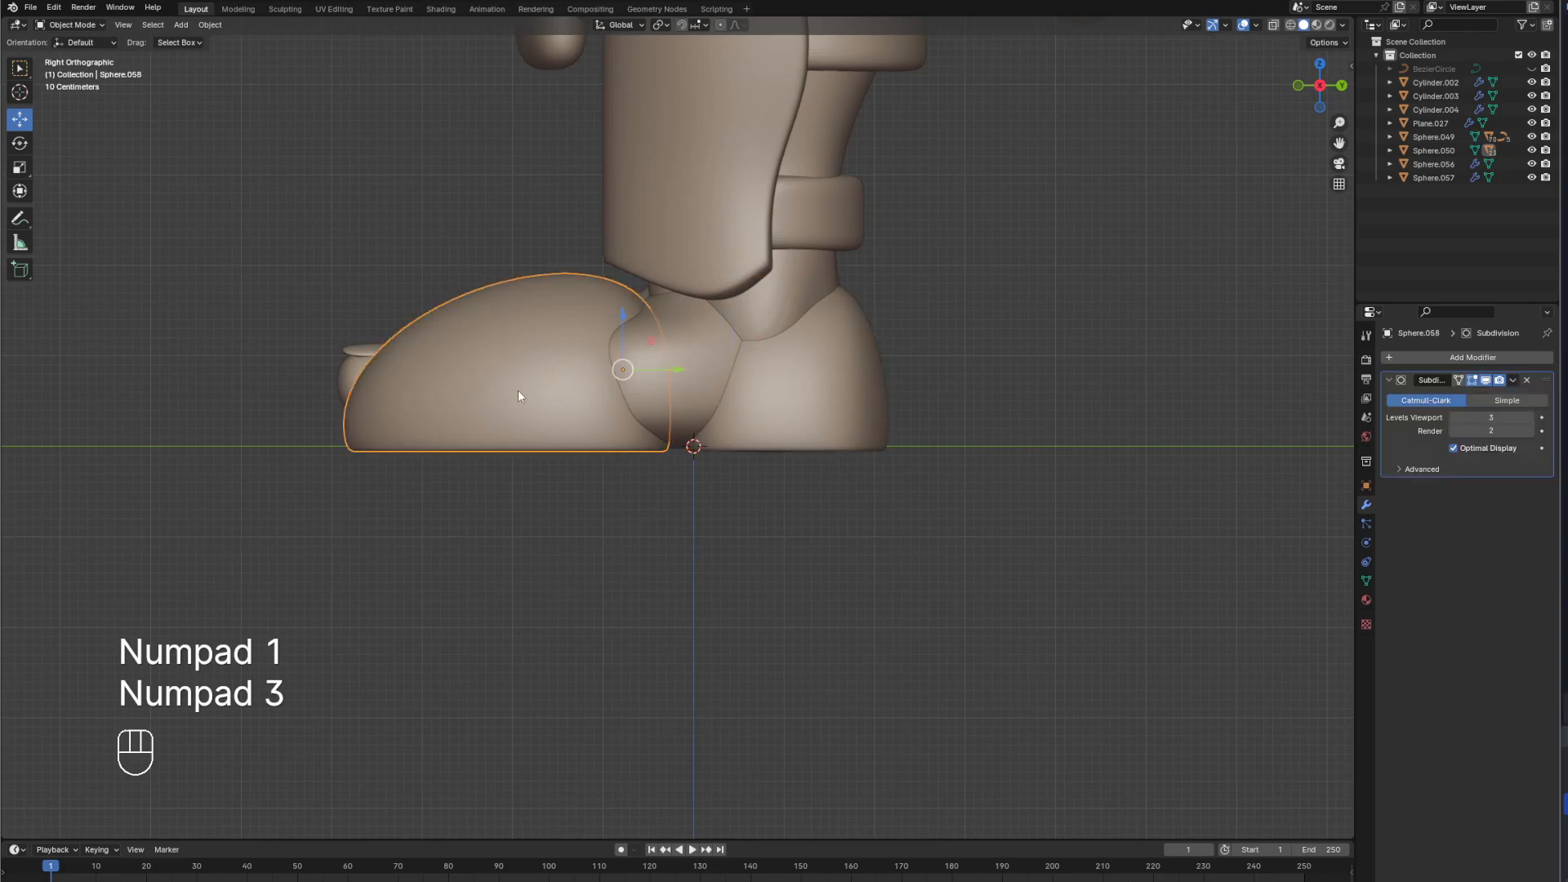
pyautogui.click(811, 437)
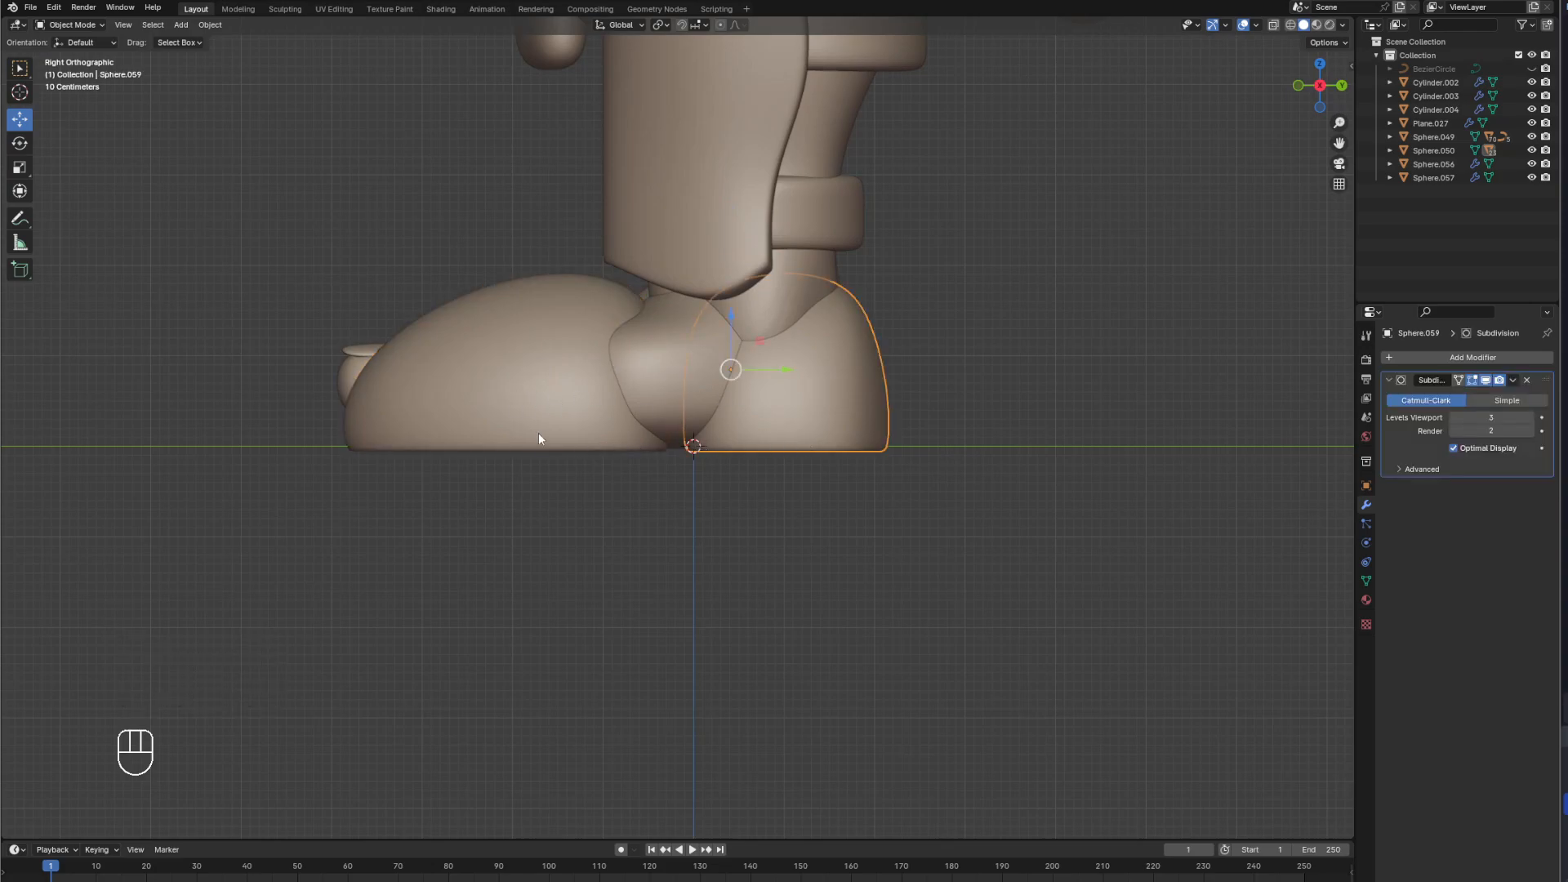
# Inspect the front shoe piece's shape in front, side and perspective views.
pyautogui.click(516, 415)
pyautogui.scroll(2, 503, 416)
pyautogui.moveTo(496, 420); pyautogui.dragTo(1099, 463, button='middle')
pyautogui.press('KP_1')
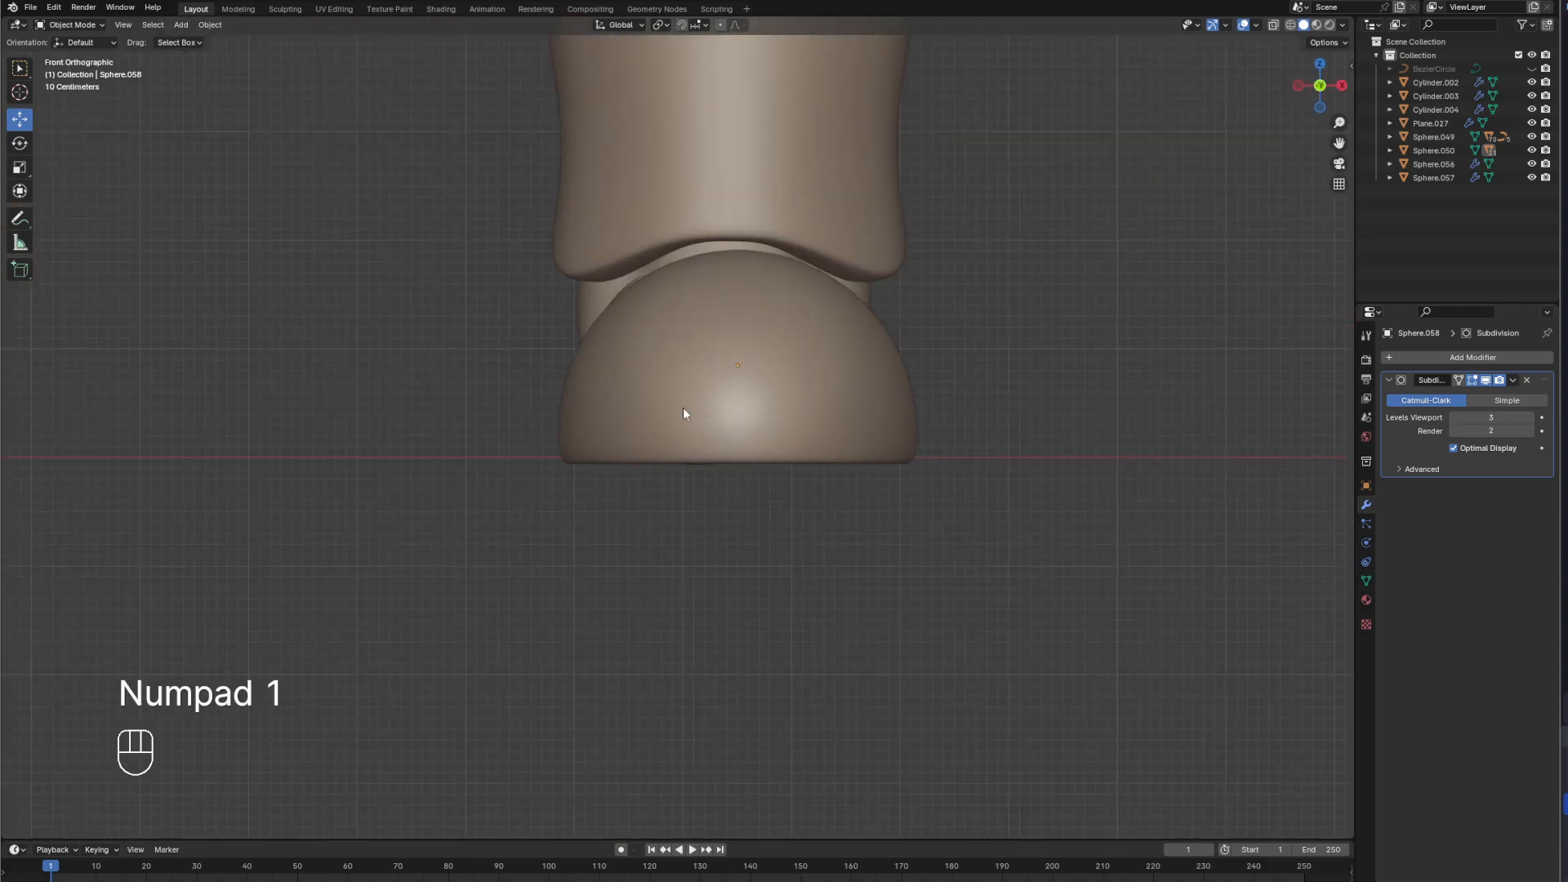
pyautogui.click(703, 413)
pyautogui.moveTo(882, 422); pyautogui.dragTo(791, 423, button='middle')
pyautogui.press('KP_3')
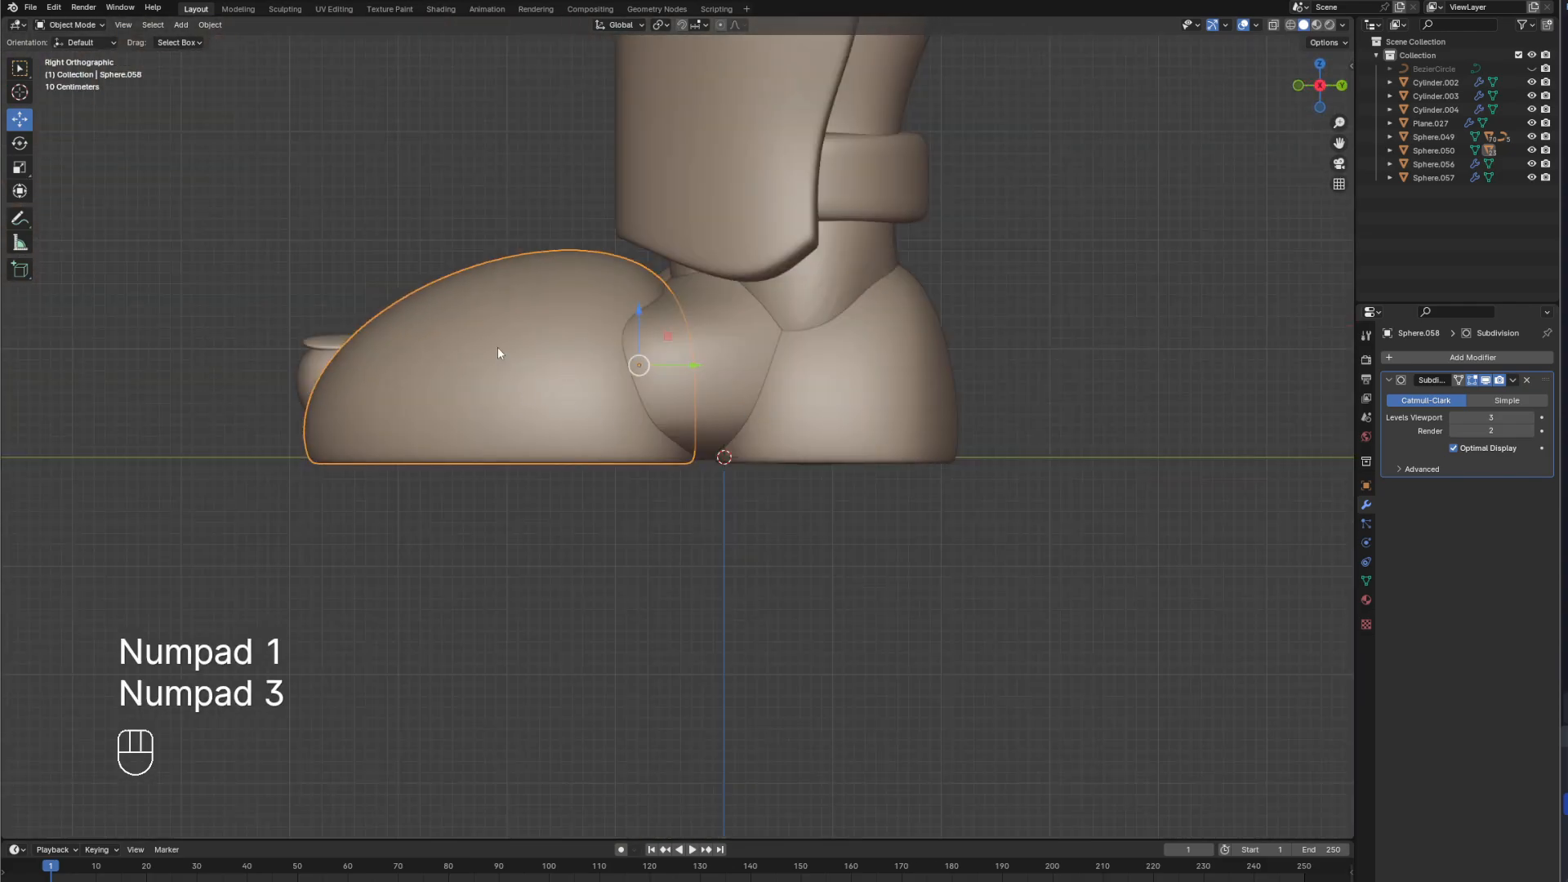
pyautogui.moveTo(545, 294); pyautogui.dragTo(602, 389, button='middle')
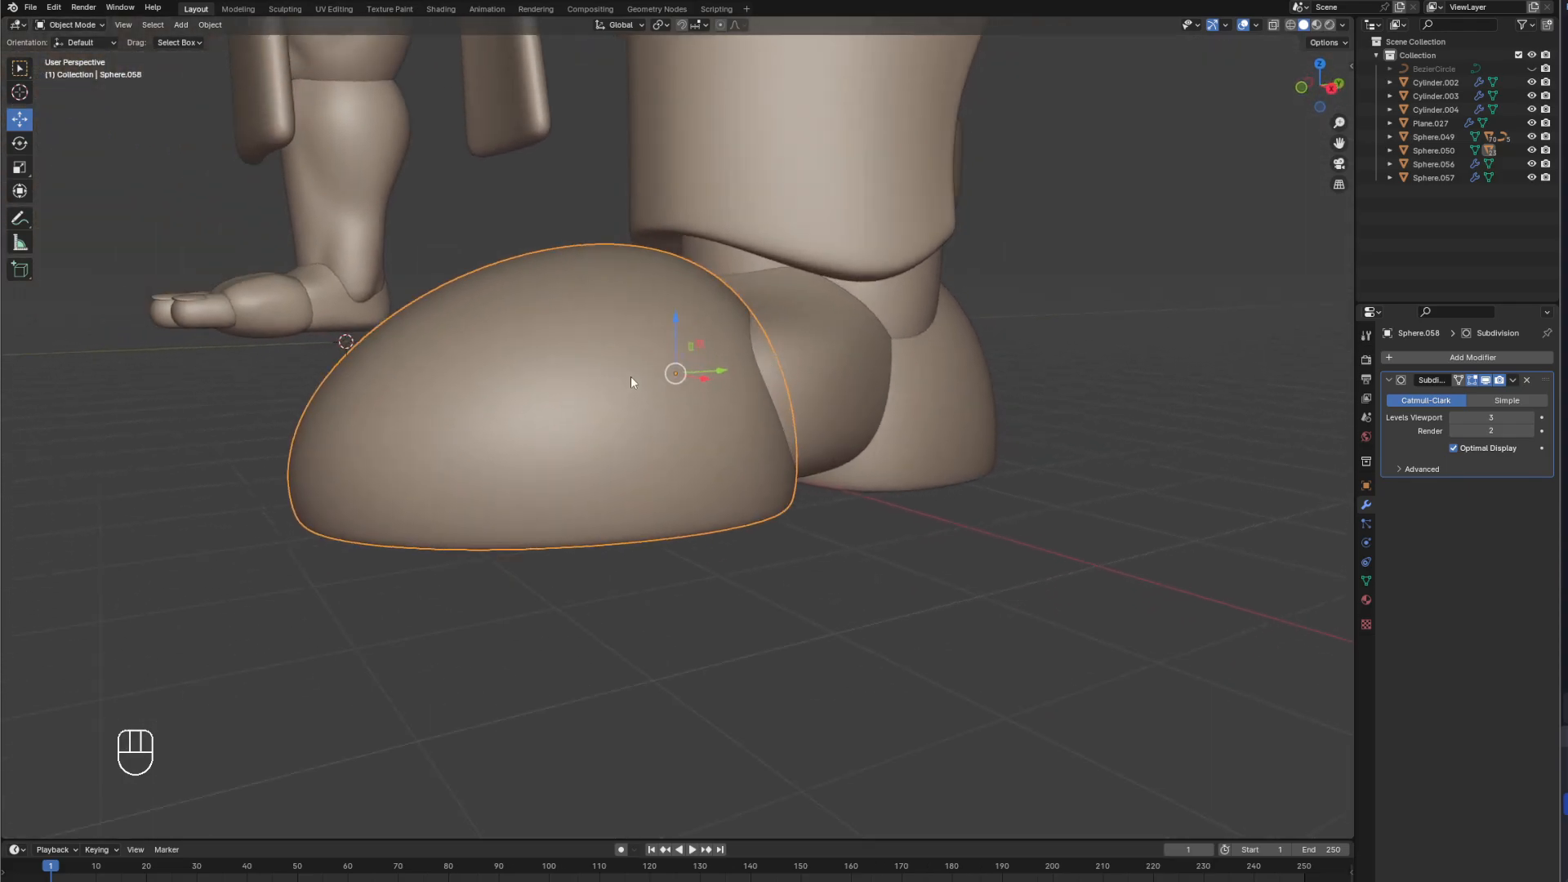
pyautogui.press('KP_3')
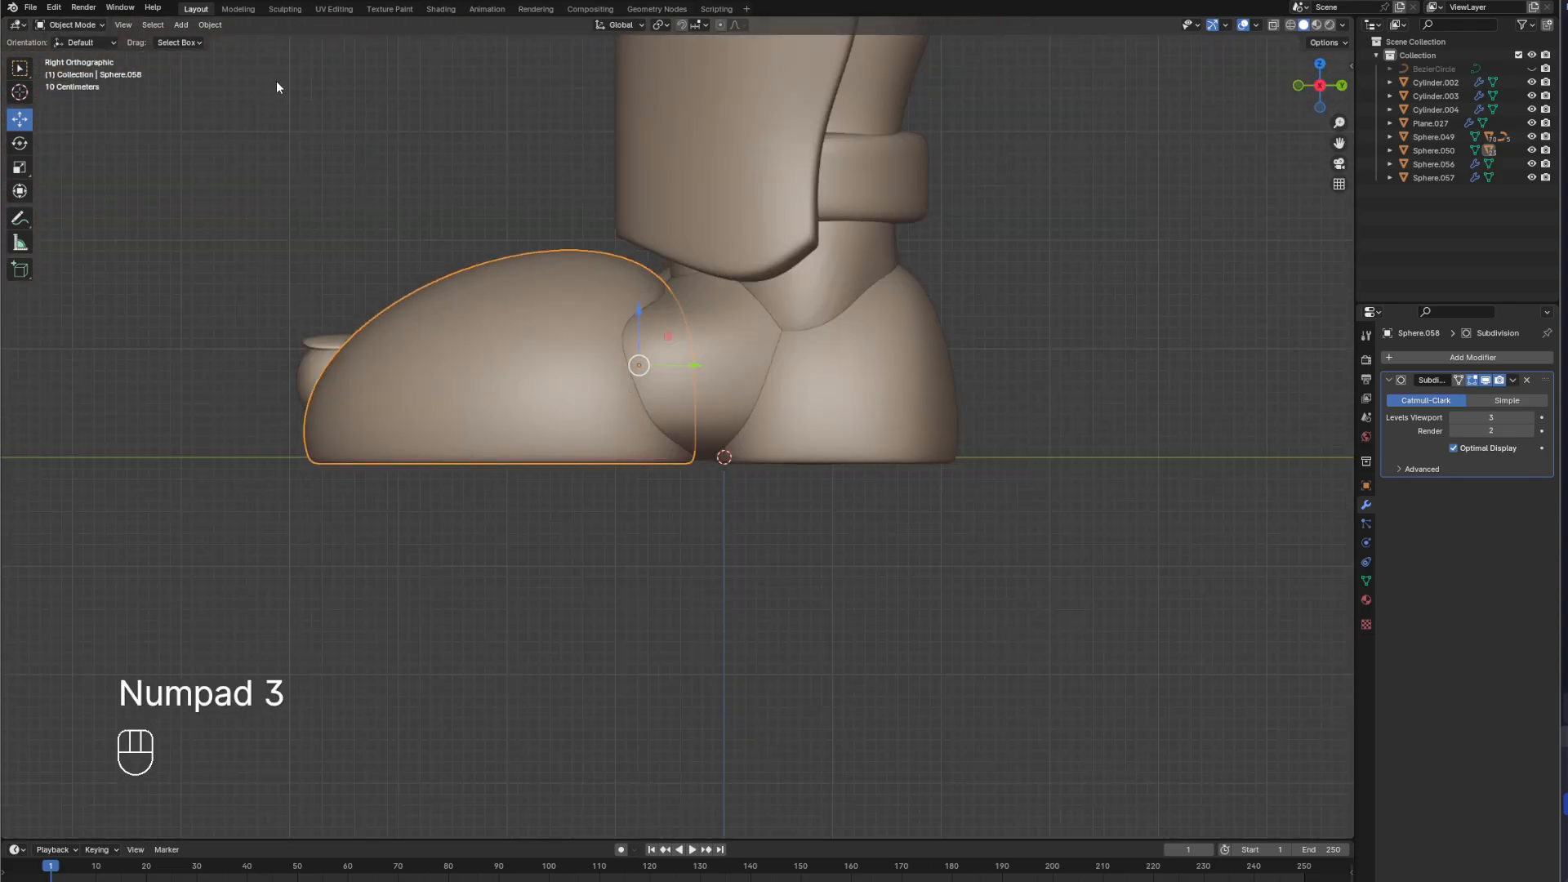
pyautogui.click(181, 24)
pyautogui.moveTo(204, 43)
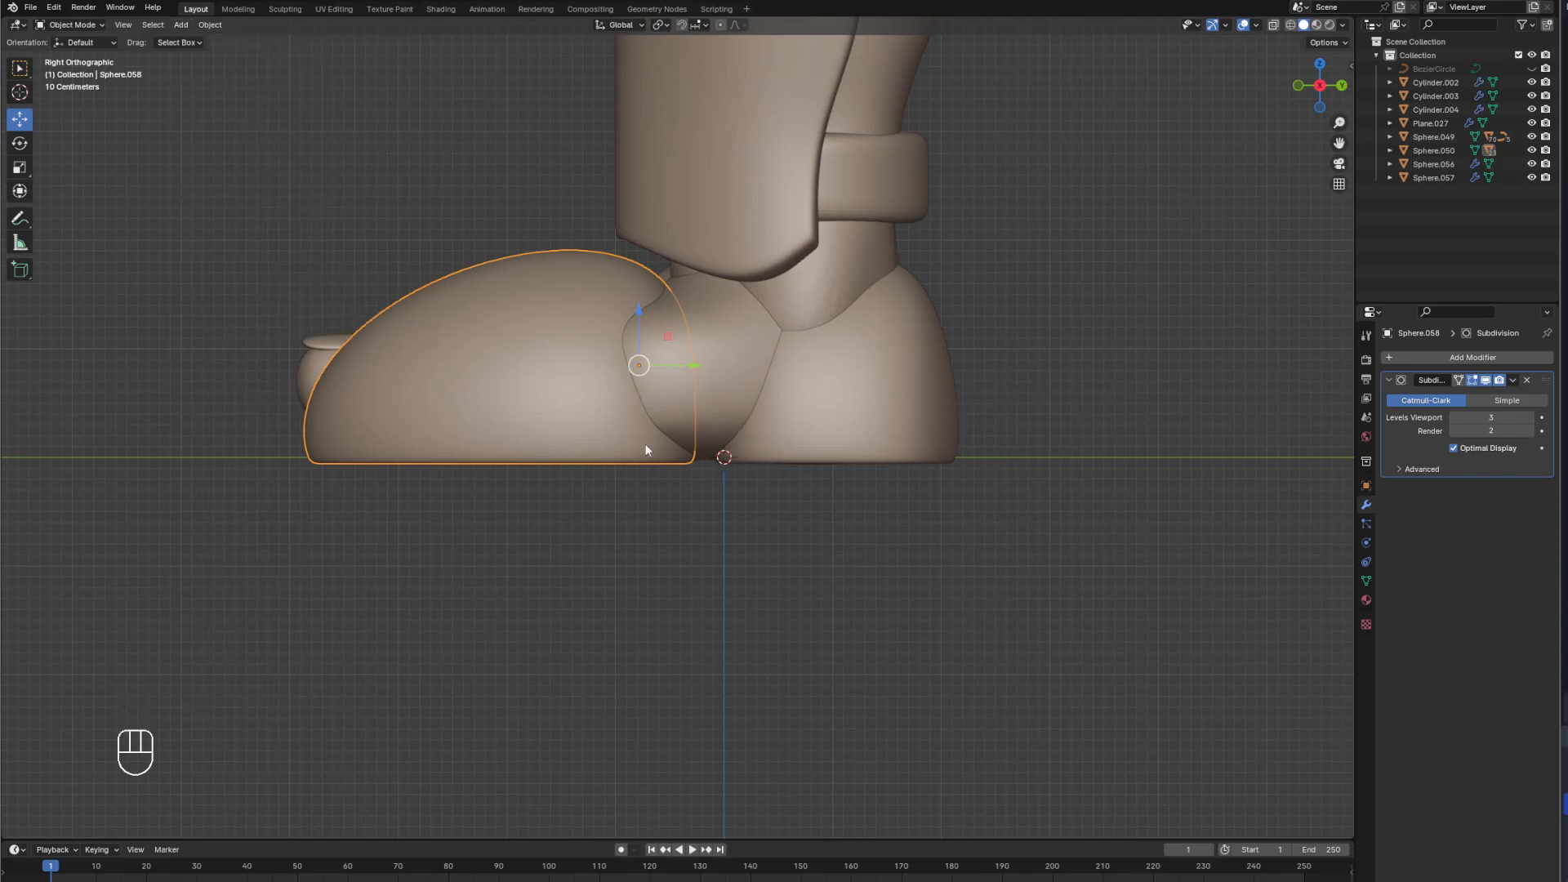
# Duplicate the lowest side face loop of the front shoe piece in place.
pyautogui.keyDown('shift'); pyautogui.moveTo(444, 343); pyautogui.dragTo(680, 340, button='middle'); pyautogui.keyUp('shift')
pyautogui.press('Tab')
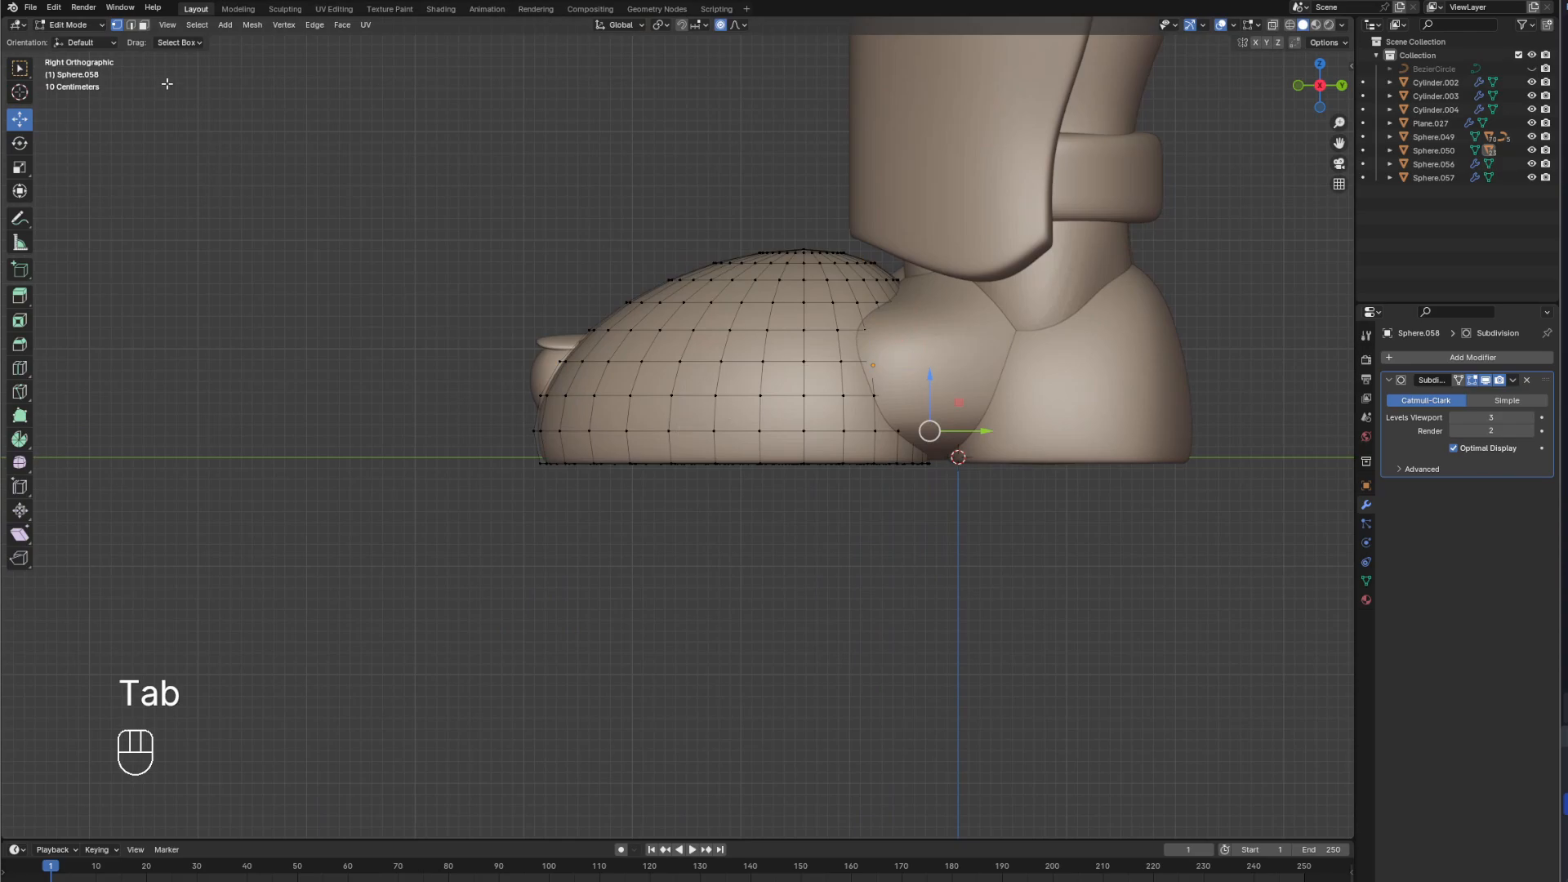
pyautogui.click(143, 25)
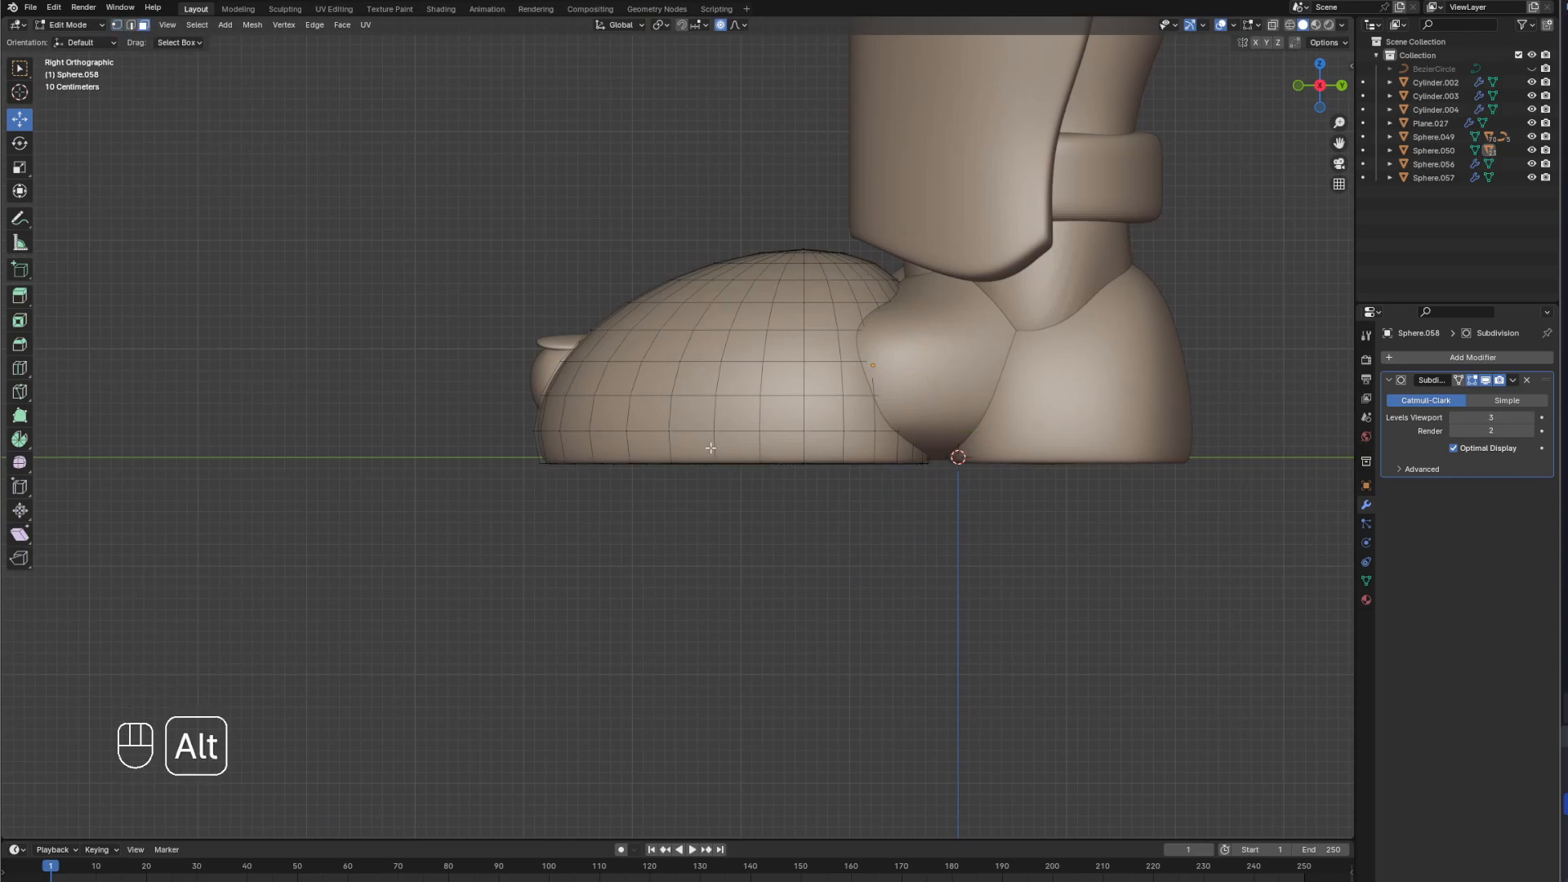
pyautogui.keyDown('alt'); pyautogui.click(713, 448); pyautogui.keyUp('alt')
pyautogui.moveTo(713, 447); pyautogui.dragTo(826, 407, button='middle')
pyautogui.hotkey('shift', 'd')
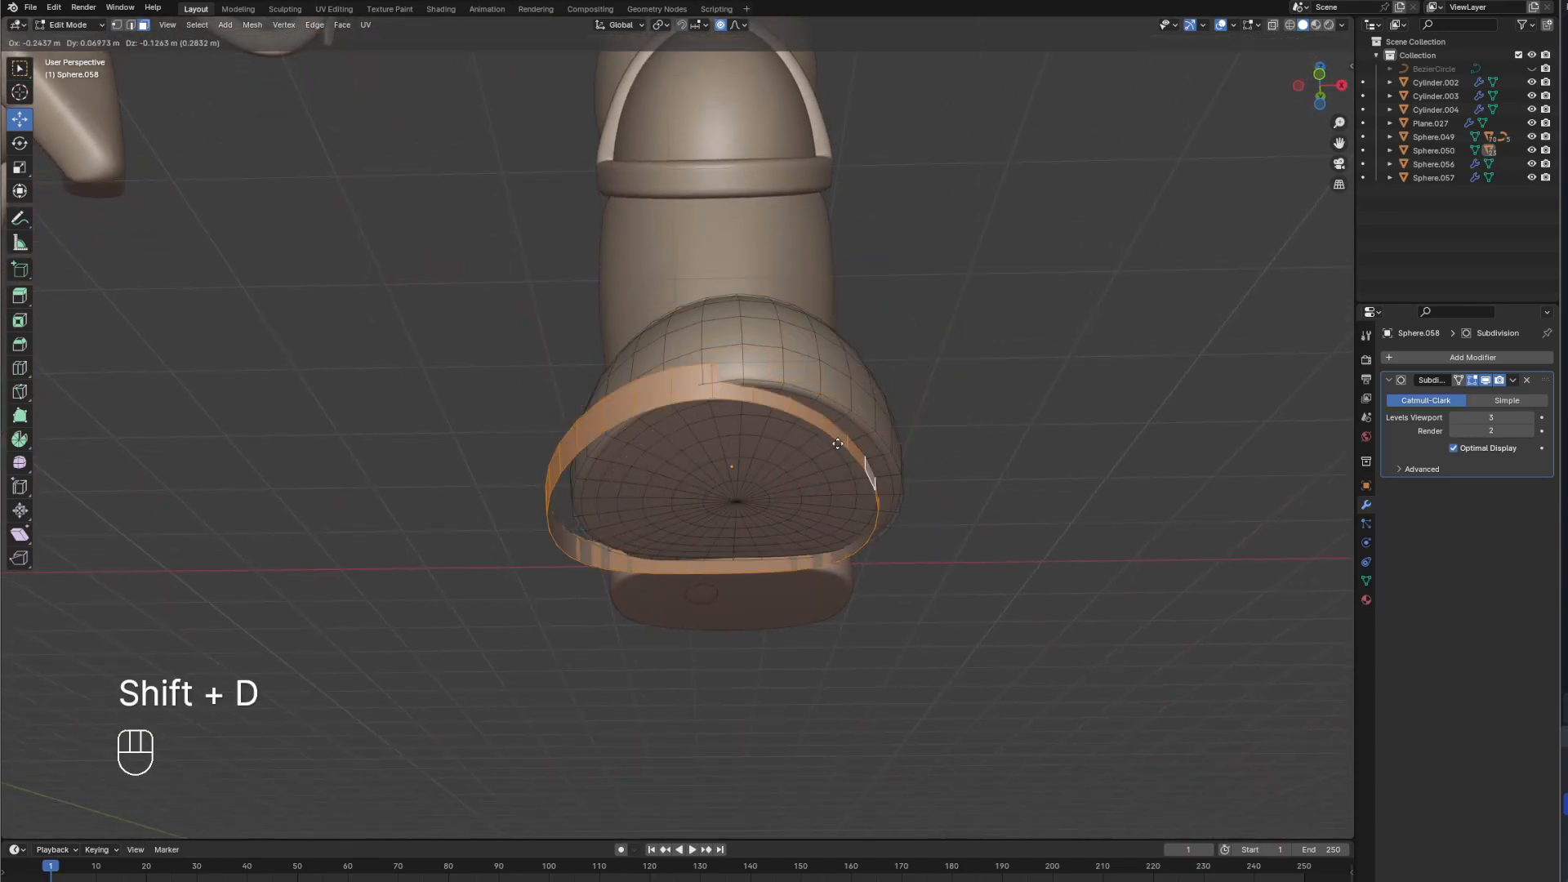
pyautogui.rightClick(1008, 413)
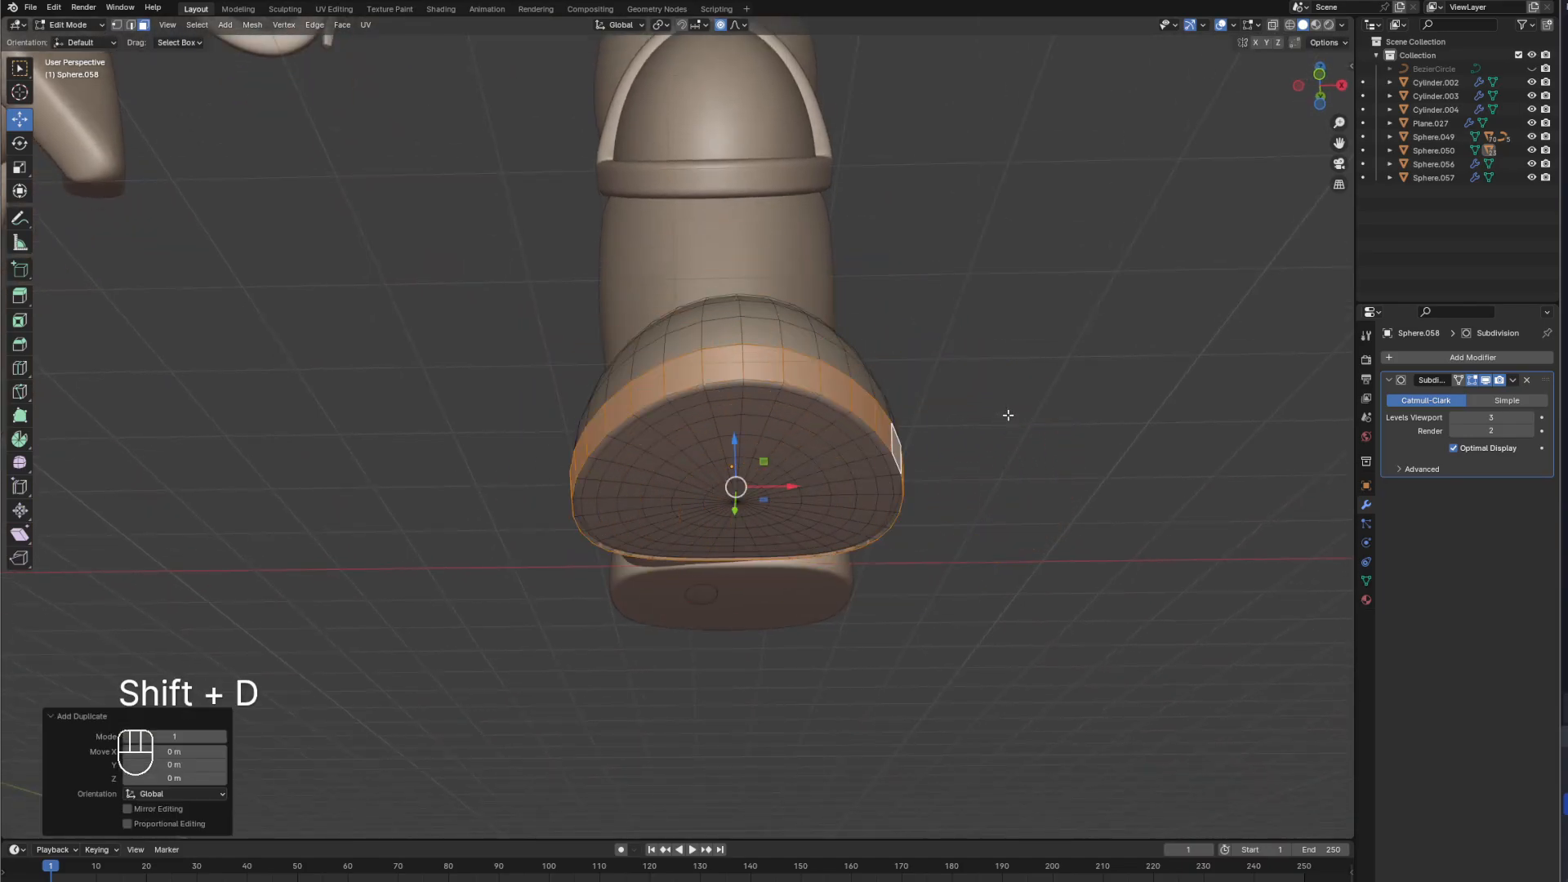
# Enlarge the duplicated band to about 1.10 and lower it about 0.13 m along Z.
pyautogui.press('KP_1')
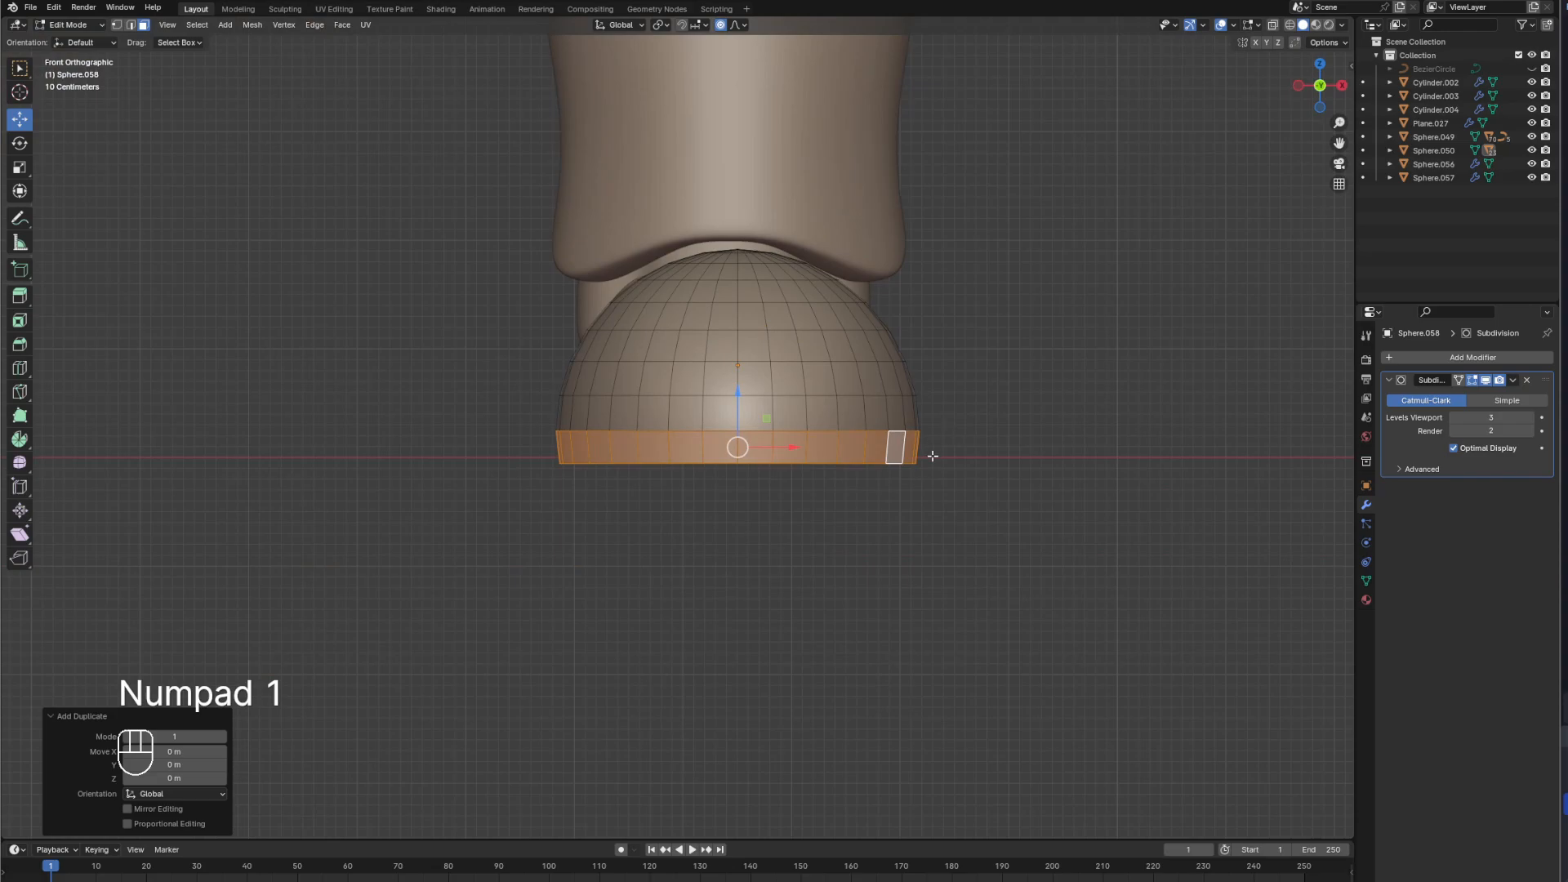
pyautogui.press('s')
pyautogui.rightClick(936, 456)
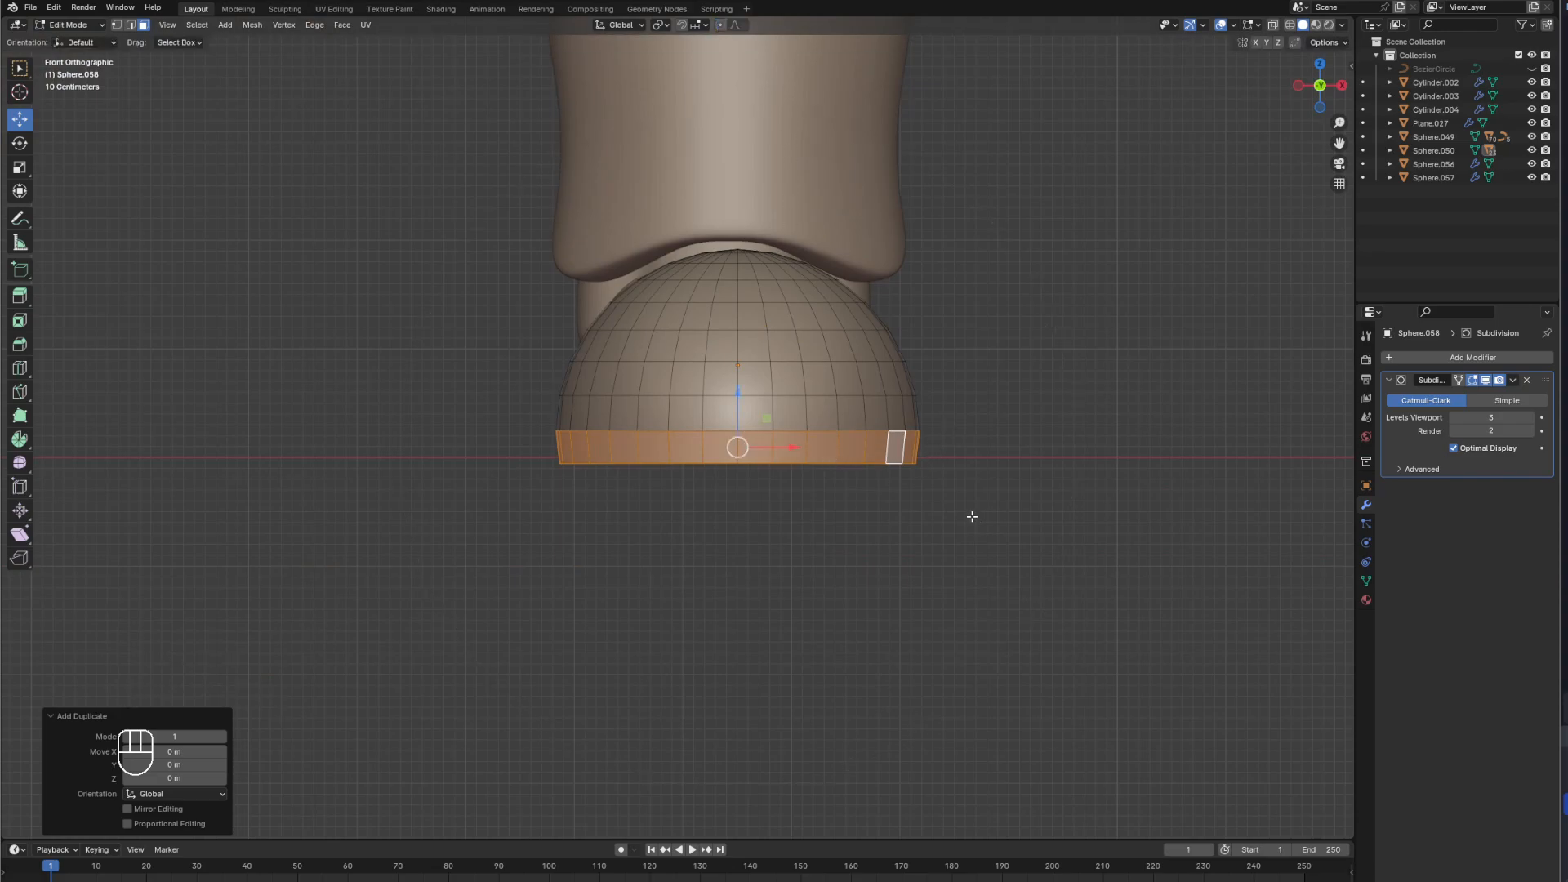
pyautogui.press('s')
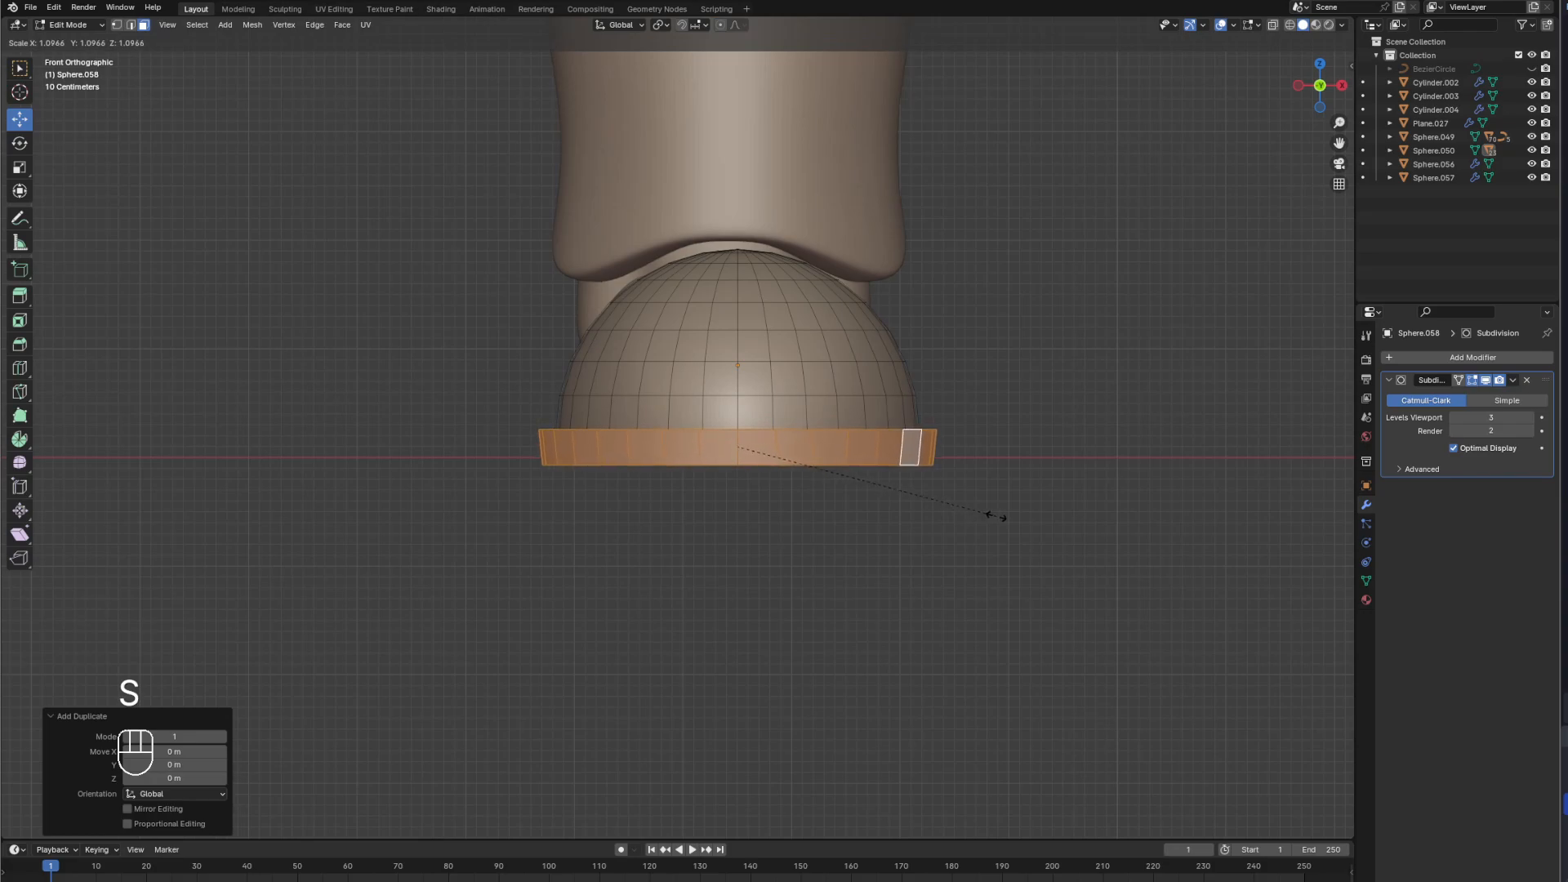
pyautogui.click(997, 517)
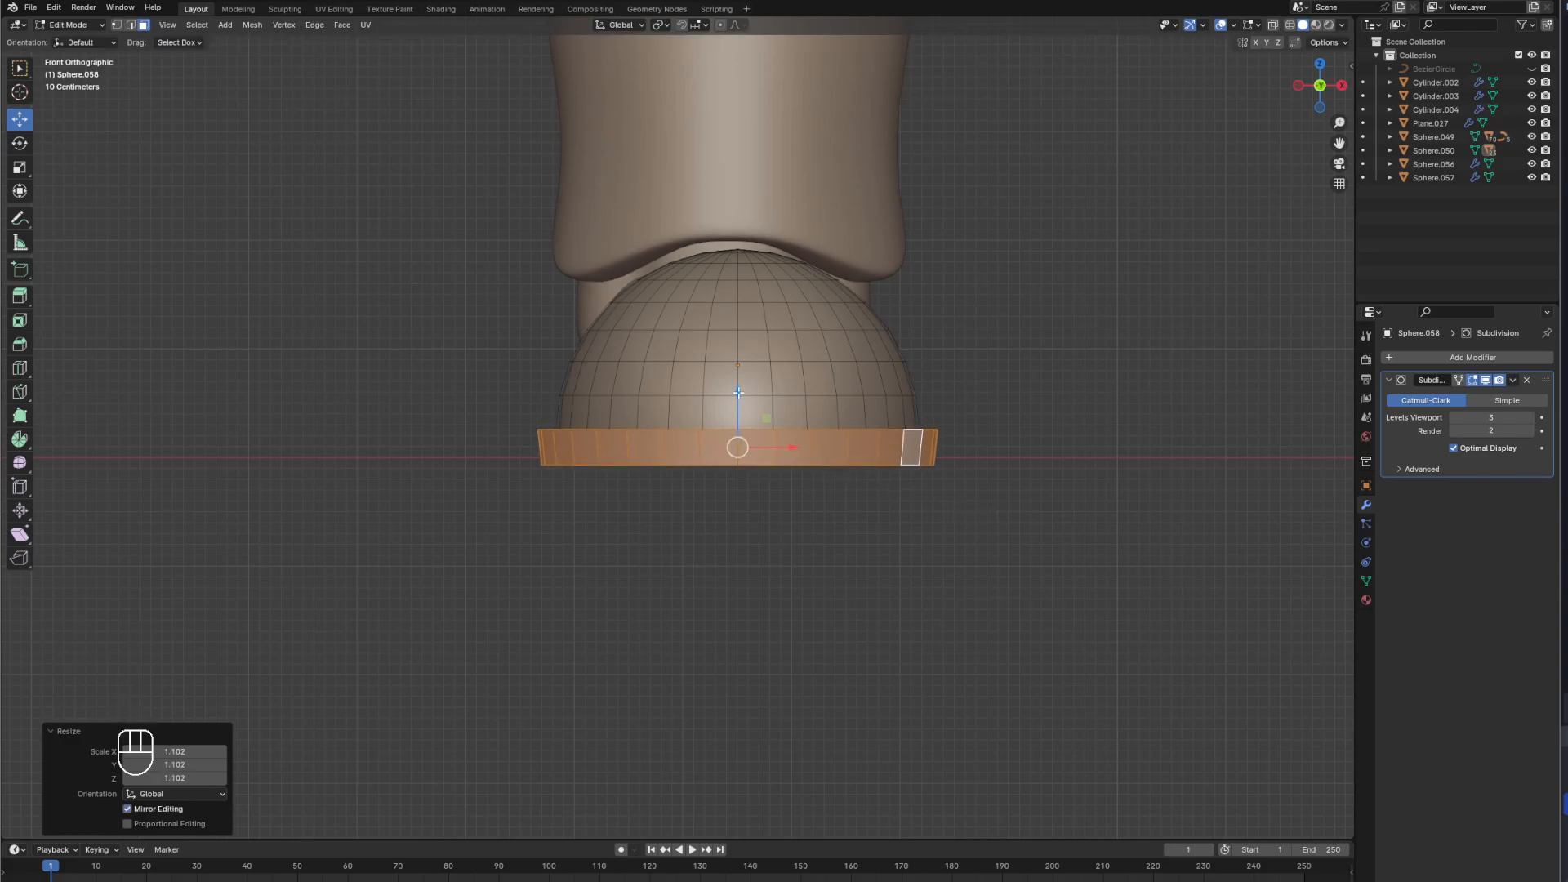
pyautogui.moveTo(738, 392)
pyautogui.mouseDown()
pyautogui.moveTo(738, 470)
pyautogui.moveTo(737, 378)
pyautogui.moveTo(736, 409)
pyautogui.mouseUp()
# Scale the band's upper edge loop to about 0.98 so the sides run vertically.
pyautogui.scroll(3, 954, 448)
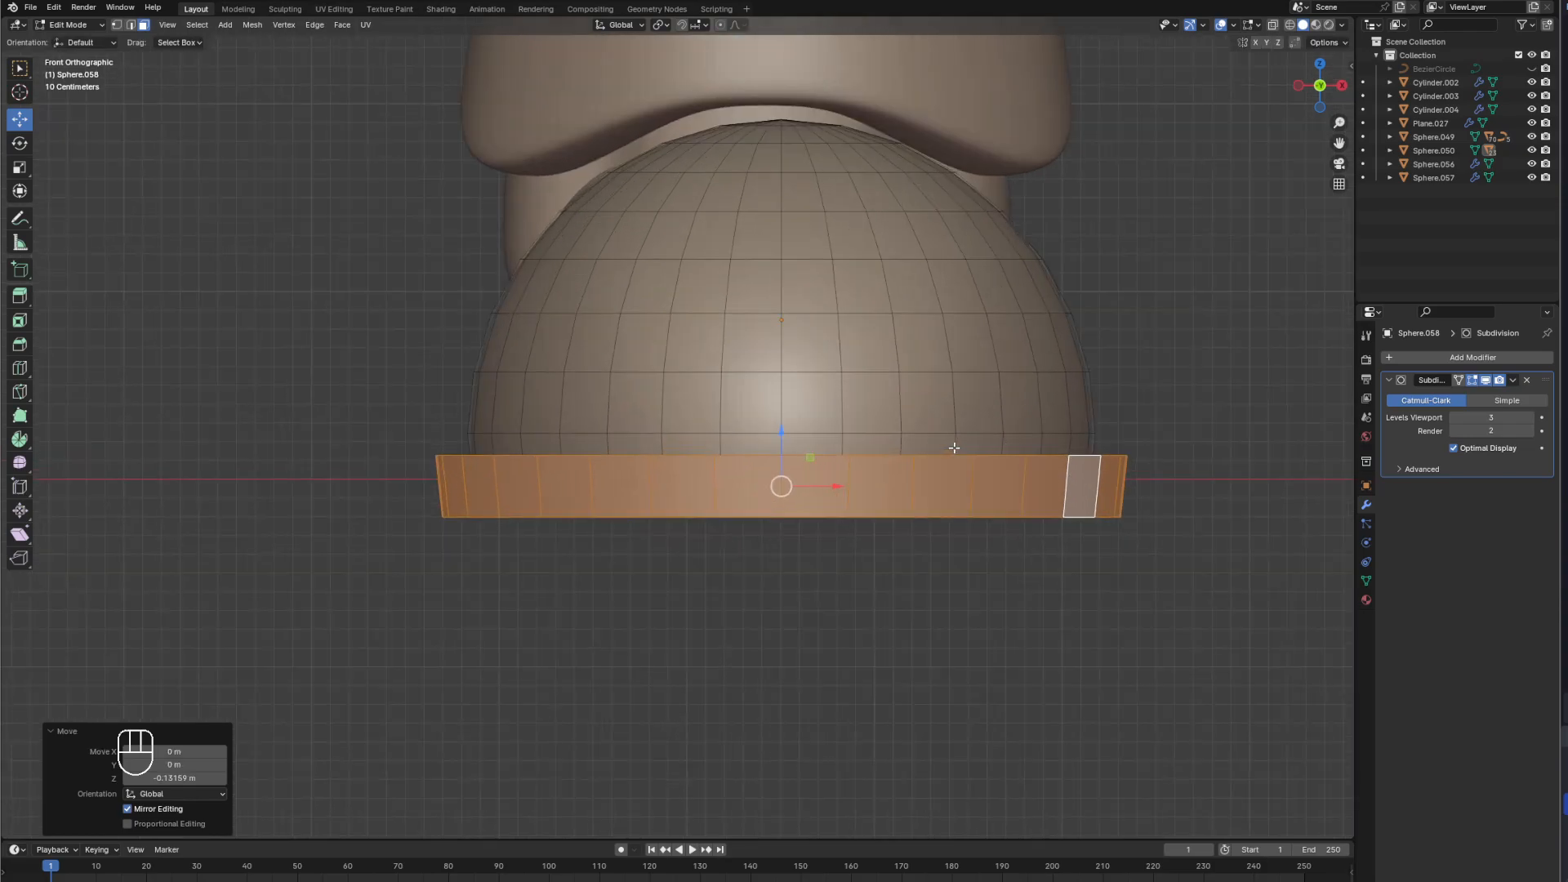
pyautogui.click(116, 24)
pyautogui.keyDown('alt'); pyautogui.click(928, 457); pyautogui.keyUp('alt')
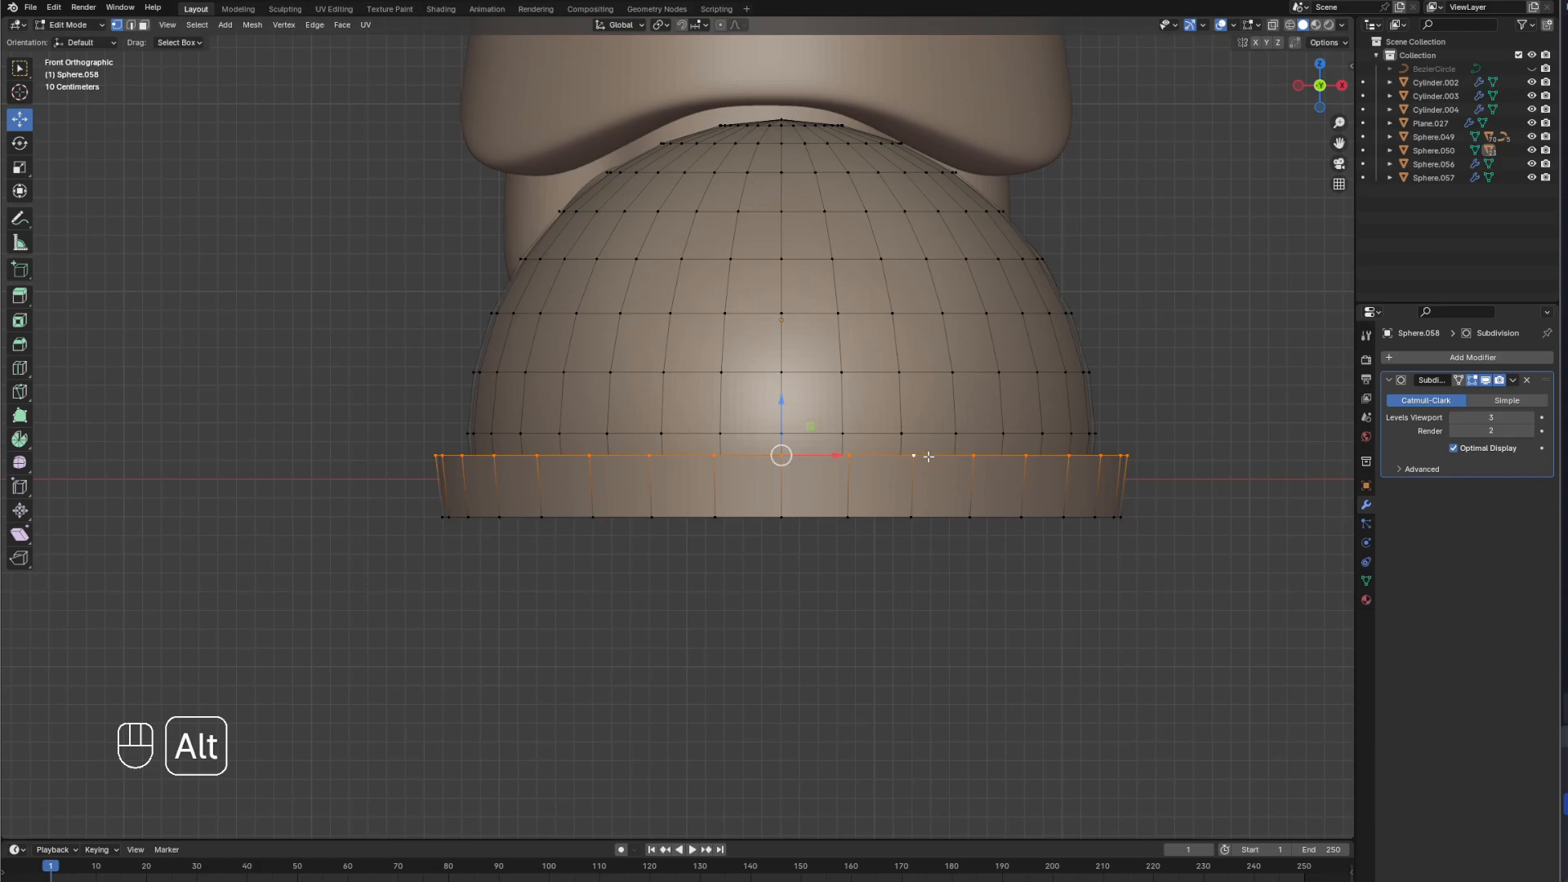
pyautogui.press('s')
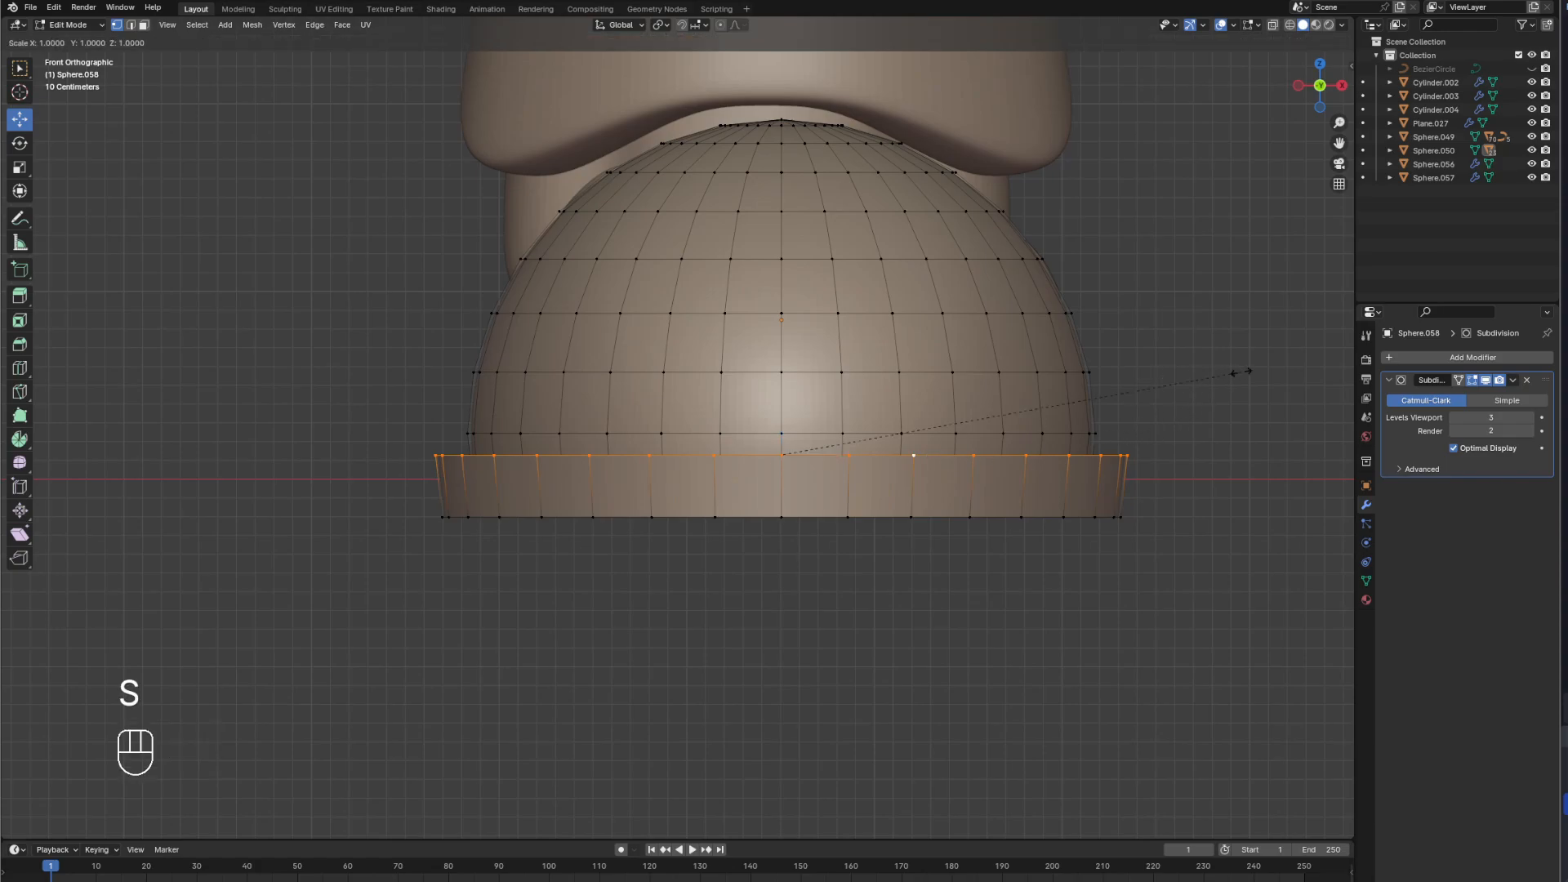
pyautogui.click(1232, 371)
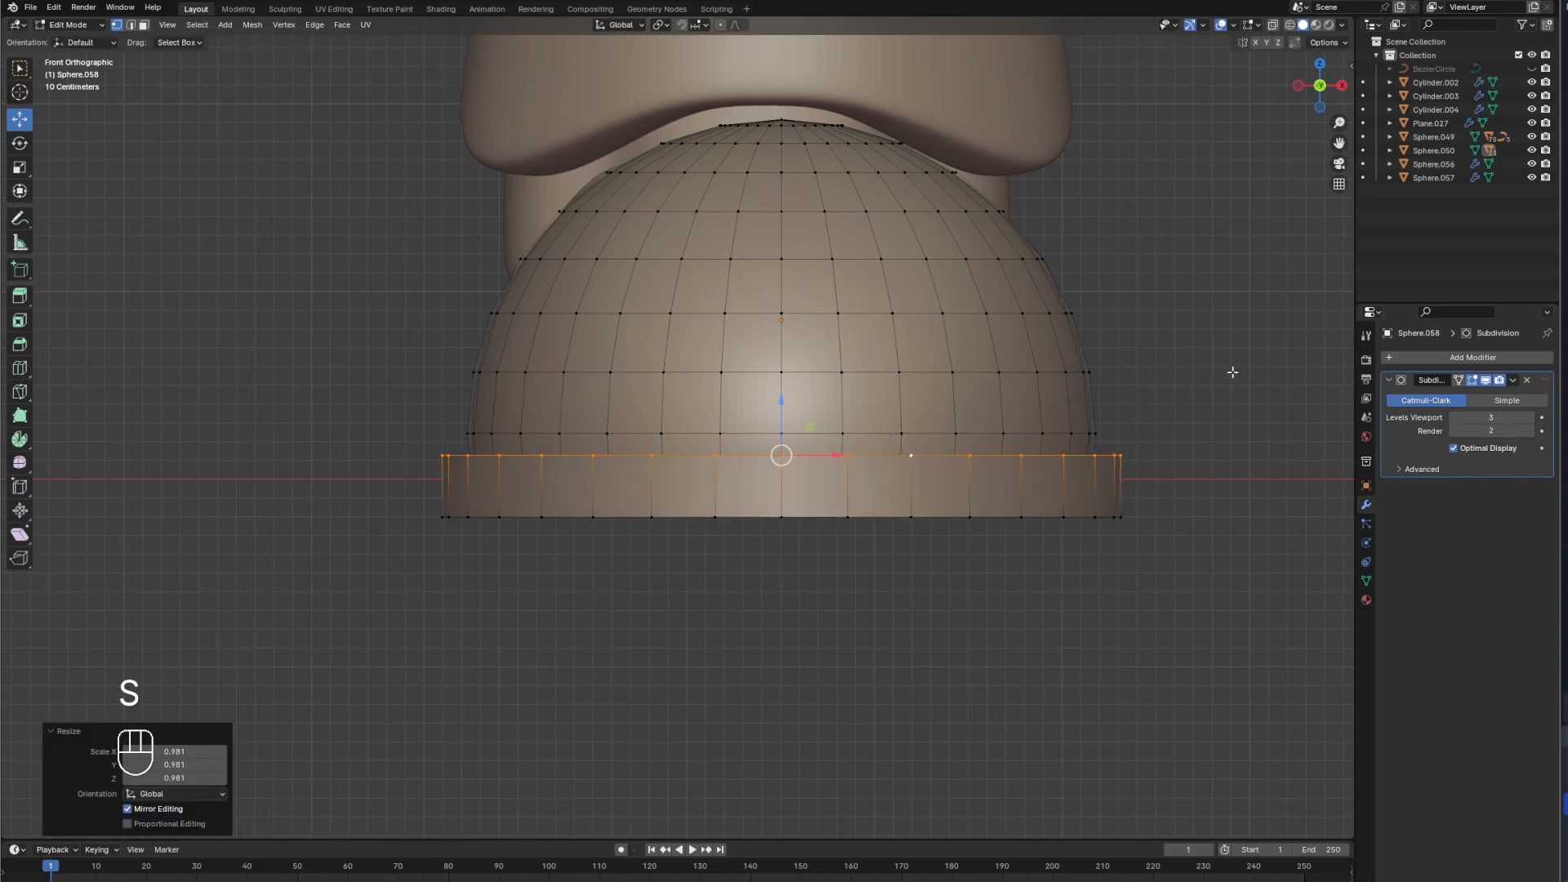
# Fill the band's upper and lower open edge loops with faces, and return to Object Mode.
pyautogui.moveTo(1142, 481); pyautogui.dragTo(903, 495, button='middle')
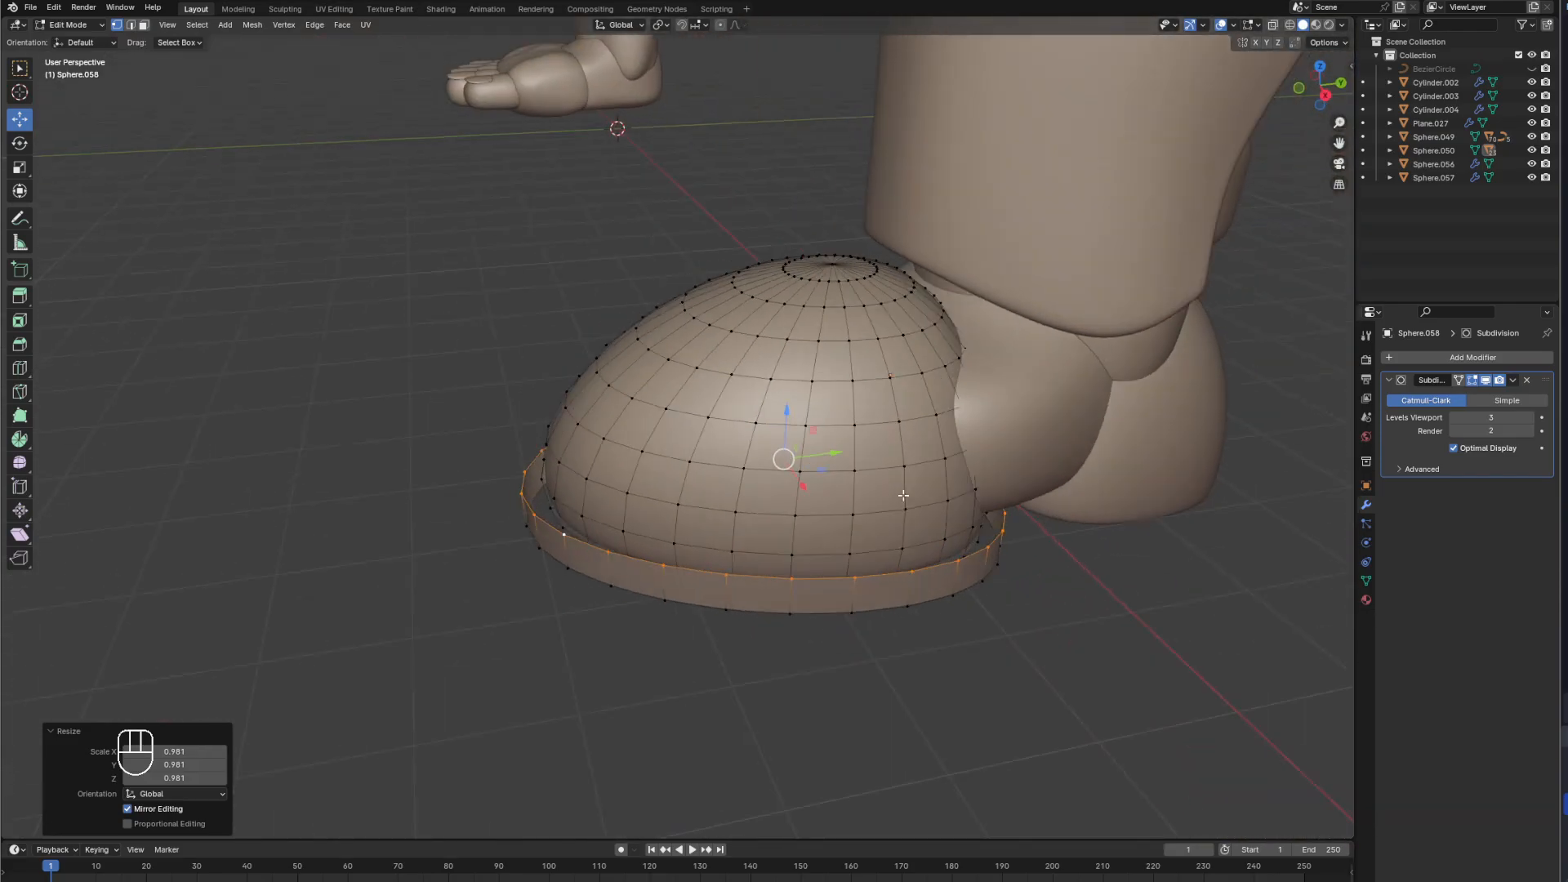
pyautogui.moveTo(539, 499); pyautogui.dragTo(484, 368, button='middle')
pyautogui.moveTo(923, 467); pyautogui.dragTo(767, 457, button='middle')
pyautogui.press('f')
pyautogui.keyDown('alt'); pyautogui.click(745, 416); pyautogui.keyUp('alt')
pyautogui.press('Tab')
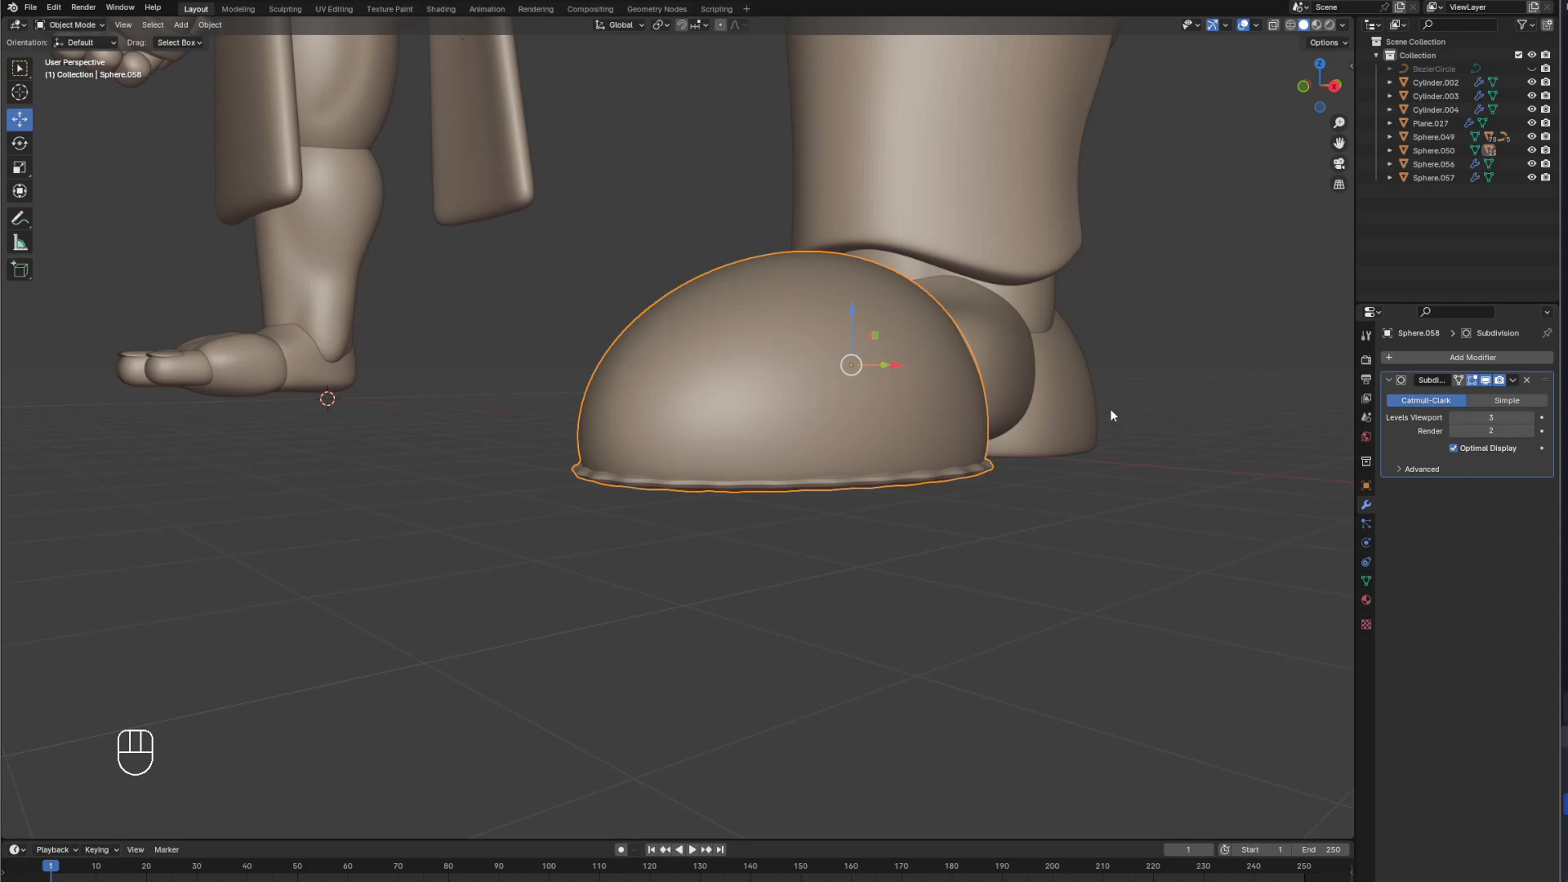
# Add three evenly spaced loop cuts around the band's side.
pyautogui.press('Tab')
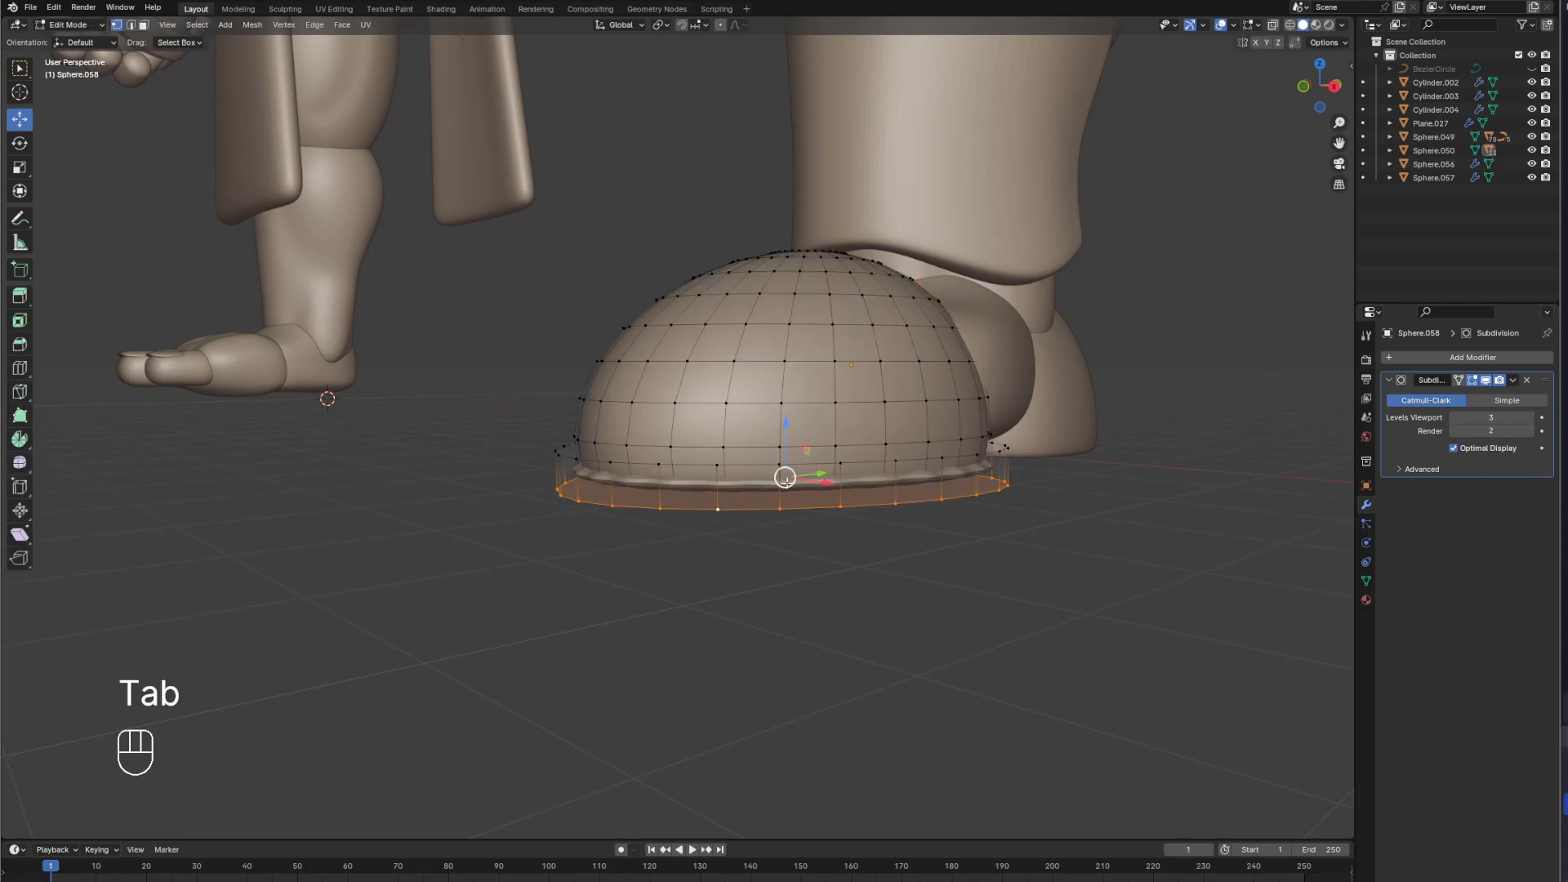
pyautogui.moveTo(786, 478); pyautogui.dragTo(781, 498, button='middle')
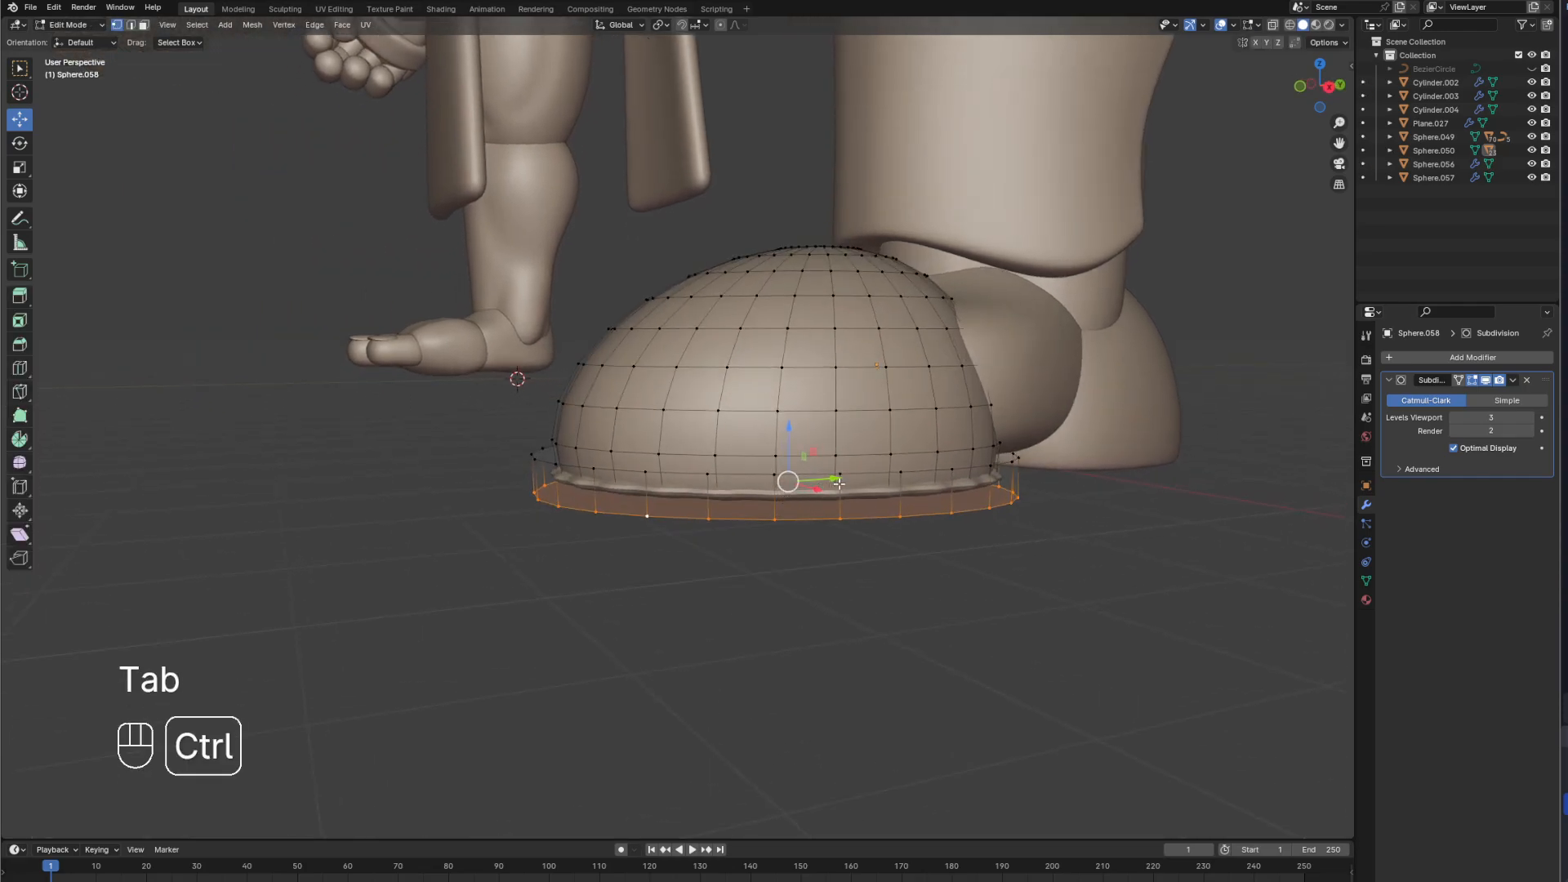
pyautogui.hotkey('ctrl', 'r')
pyautogui.scroll(3, 899, 487)
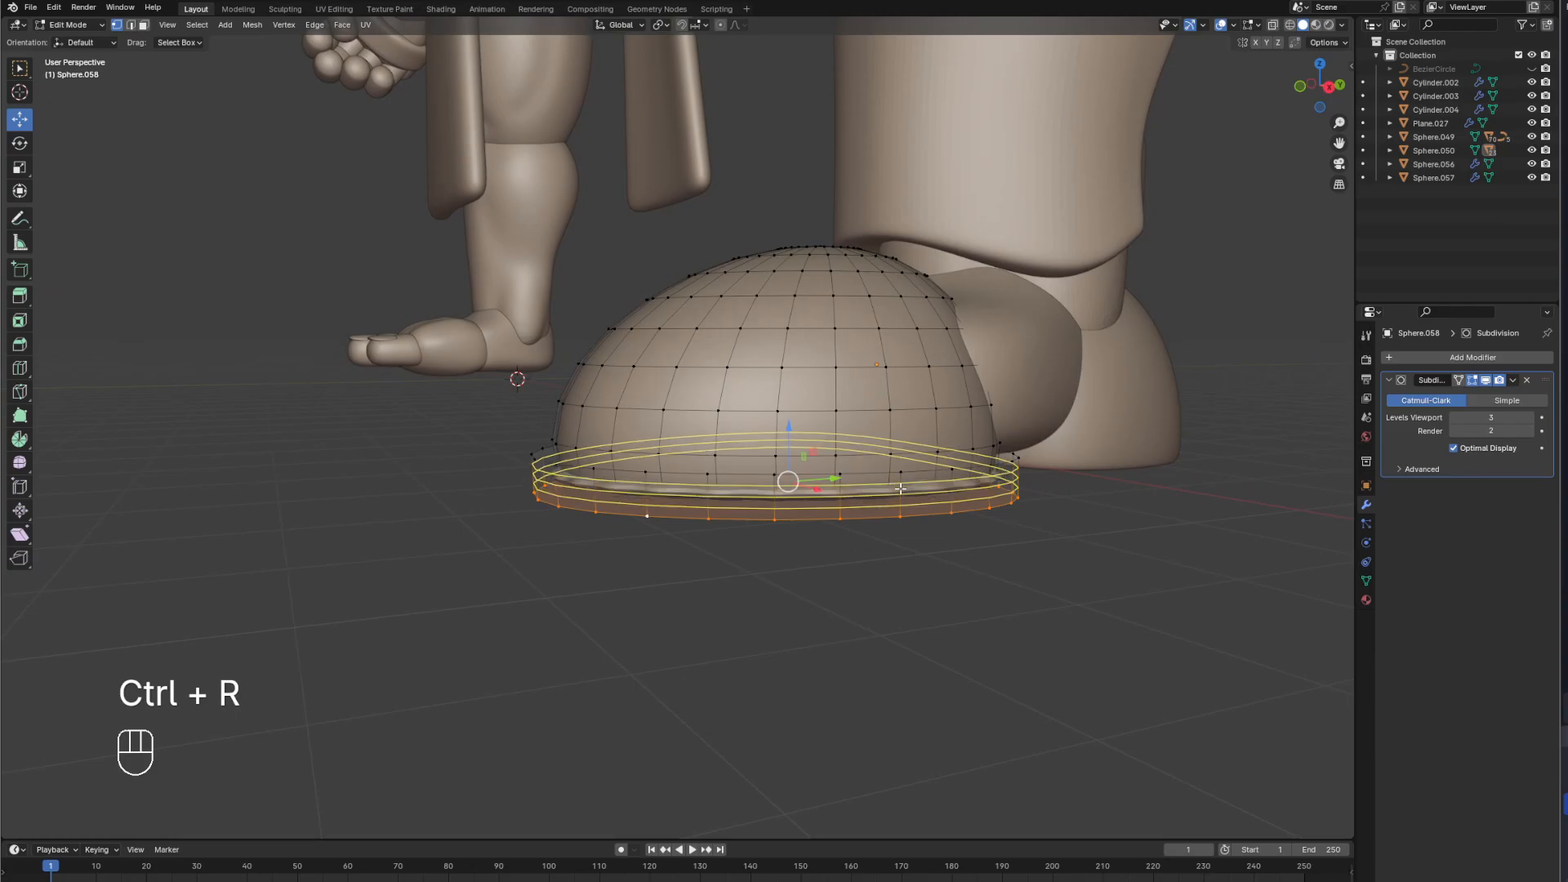
pyautogui.click(900, 487)
pyautogui.rightClick(902, 487)
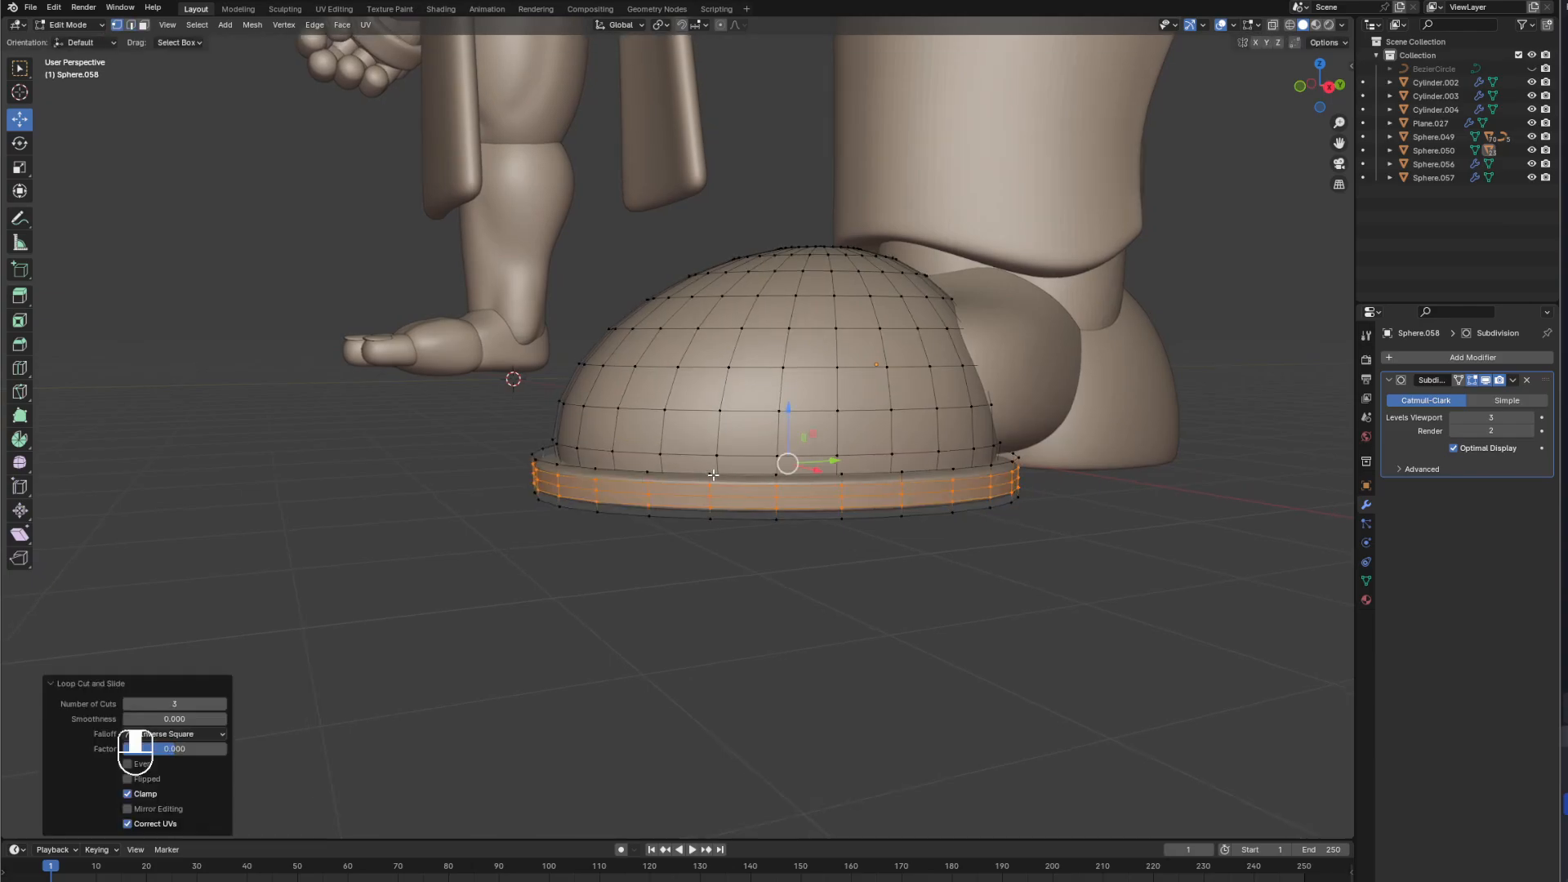
# Inset the band's top face by about 0.08 m and inset its bottom face, and return to Object Mode.
pyautogui.moveTo(901, 487); pyautogui.dragTo(844, 491, button='middle')
pyautogui.keyDown('alt'); pyautogui.click(718, 490); pyautogui.keyUp('alt')
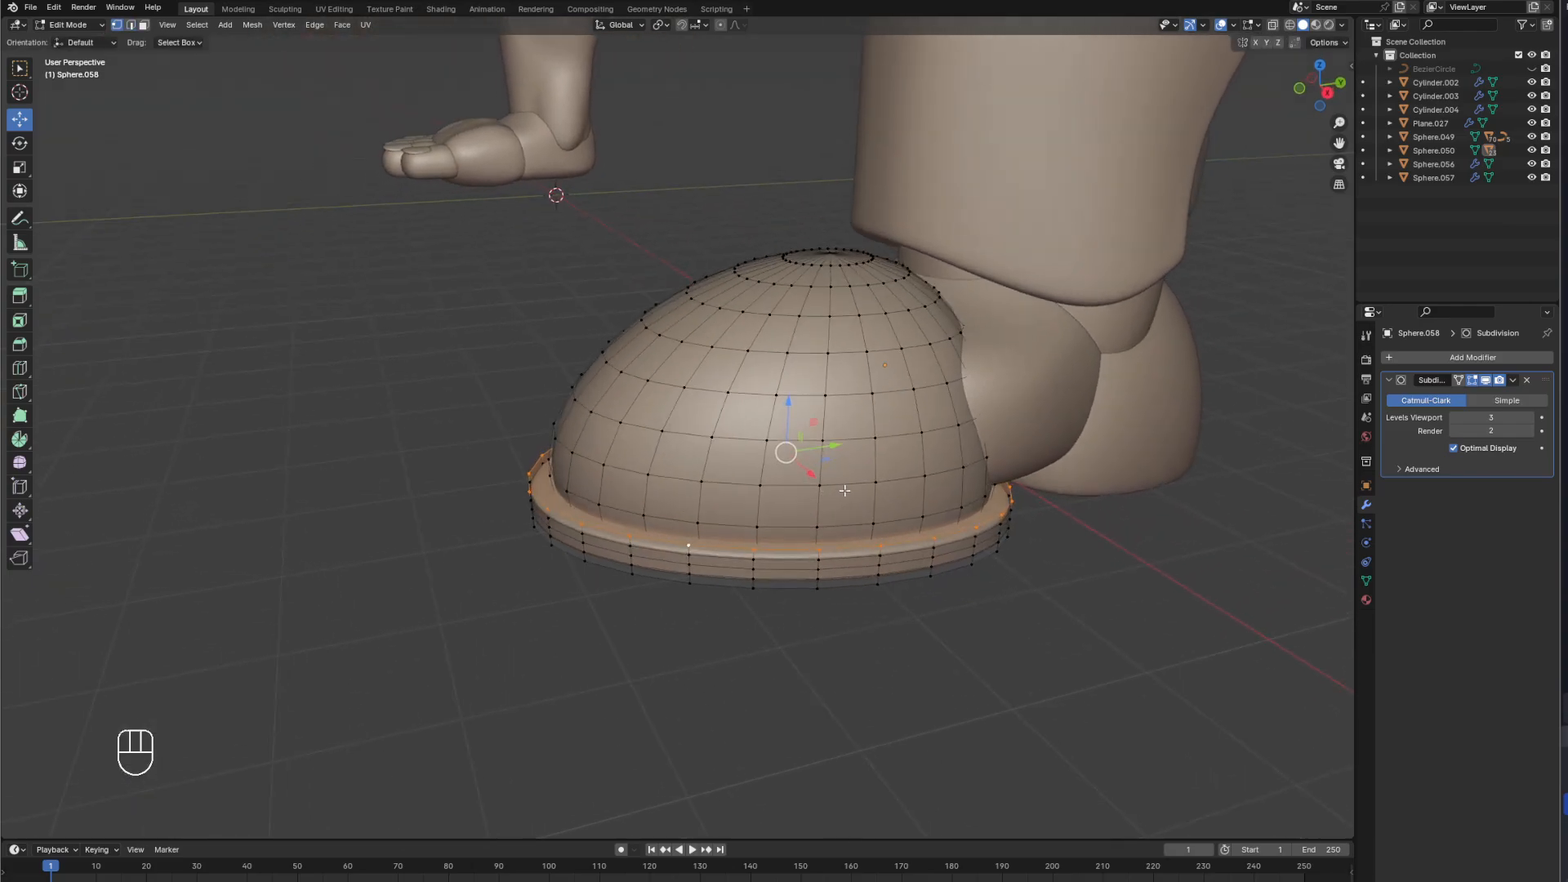
pyautogui.press('i')
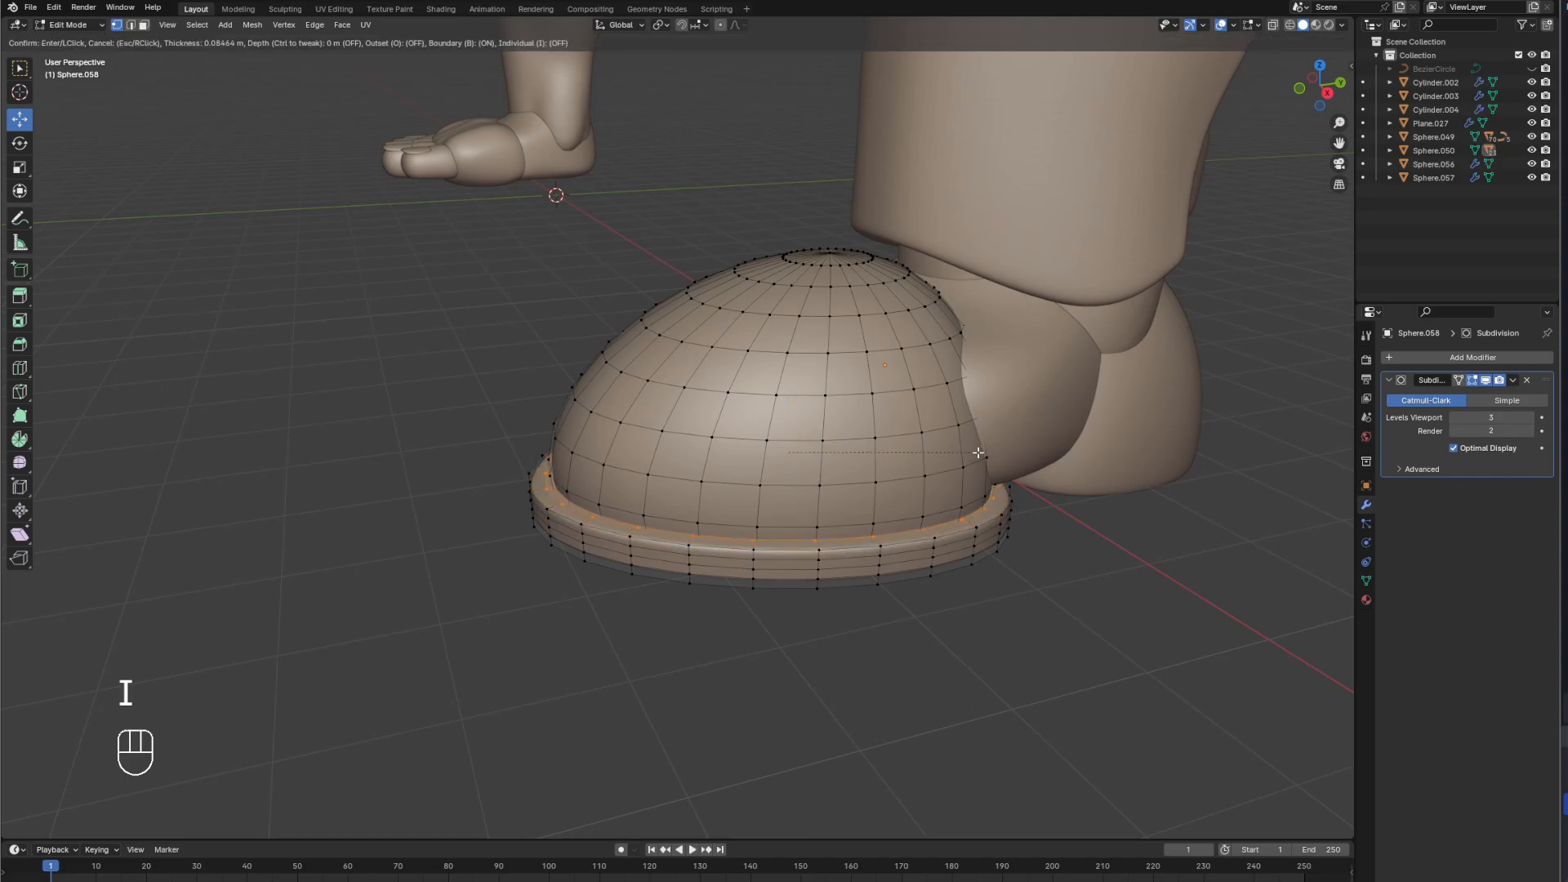
pyautogui.click(977, 452)
pyautogui.moveTo(816, 454); pyautogui.dragTo(1050, 405, button='middle')
pyautogui.keyDown('alt'); pyautogui.click(816, 454); pyautogui.keyUp('alt')
pyautogui.press('i')
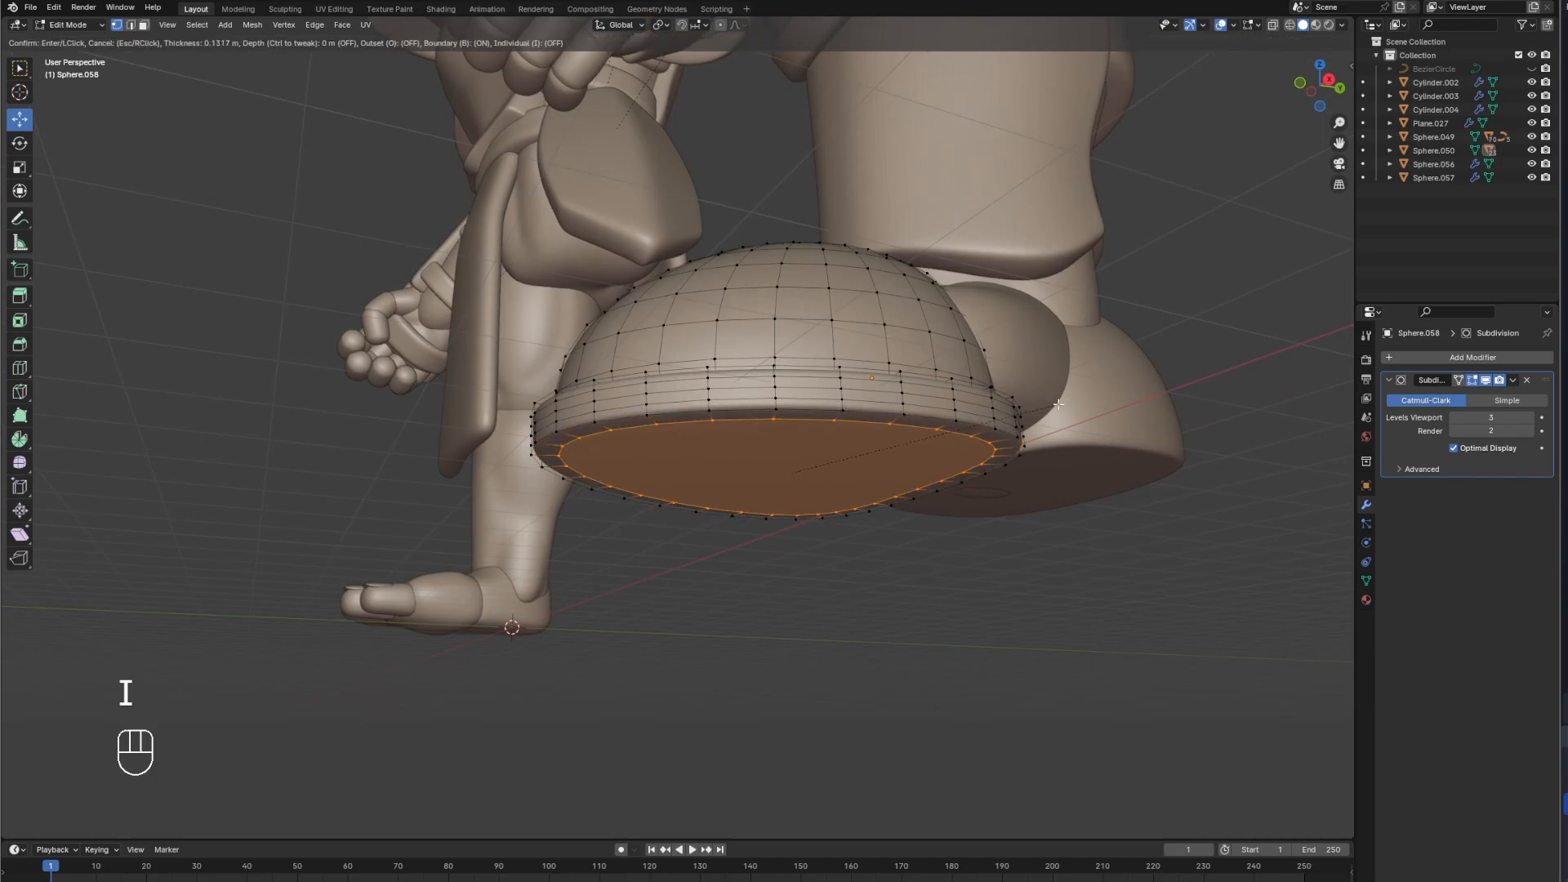
pyautogui.click(978, 464)
pyautogui.press('Tab')
pyautogui.moveTo(977, 464); pyautogui.dragTo(1003, 531, button='middle')
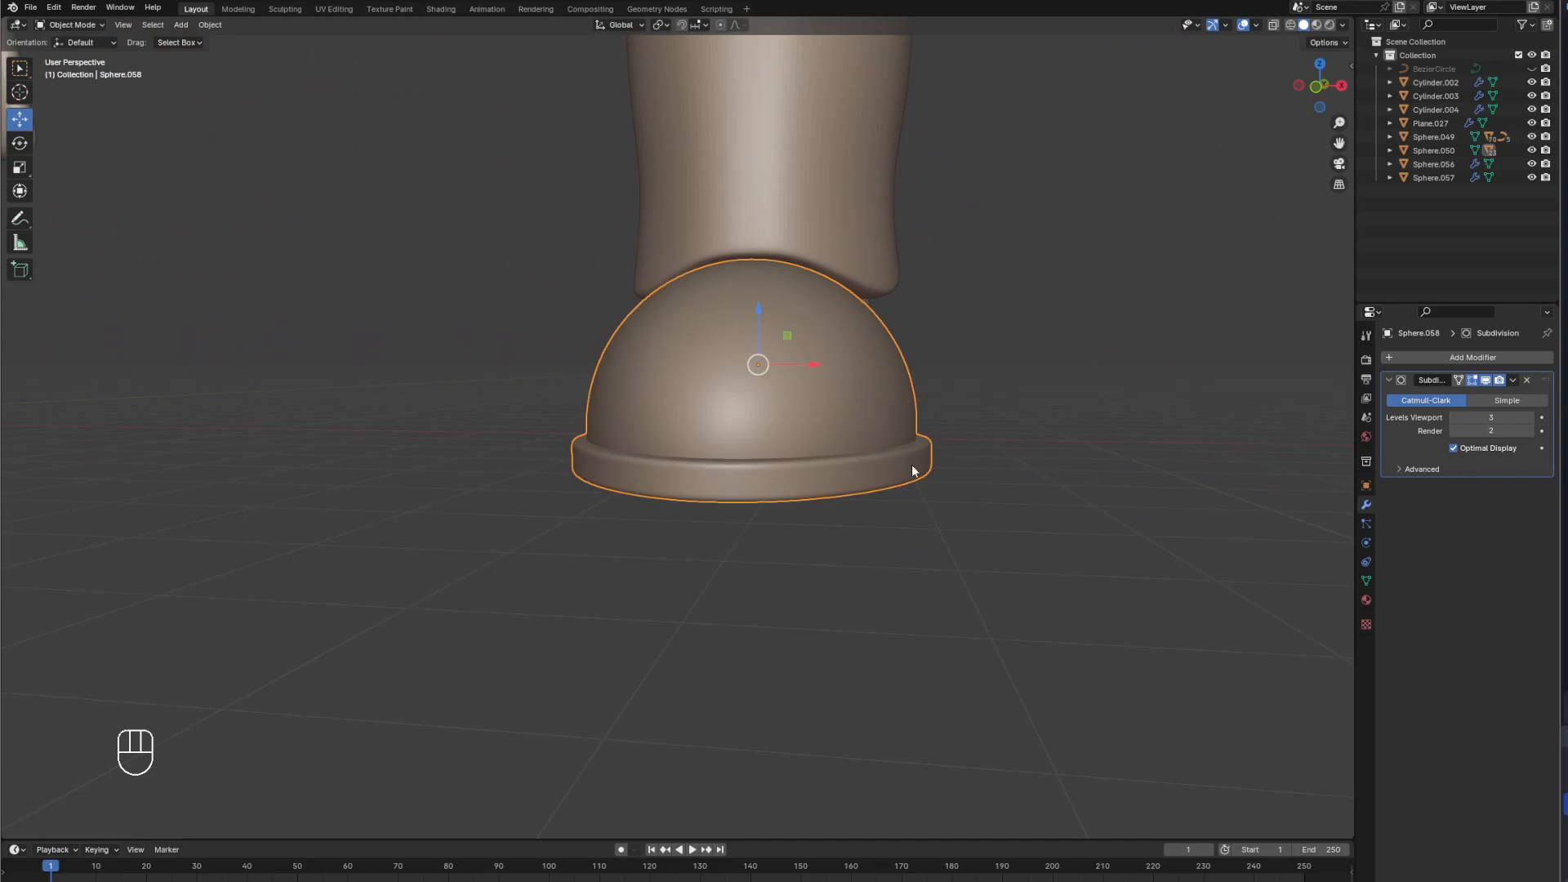
pyautogui.moveTo(914, 468)
pyautogui.mouseDown(button='middle')
pyautogui.moveTo(1050, 499)
pyautogui.moveTo(925, 486)
pyautogui.mouseUp(button='middle')
# Thicken the band by raising its two top edge loops about 0.3 m along Z.
pyautogui.click(1049, 499)
pyautogui.press('KP_3')
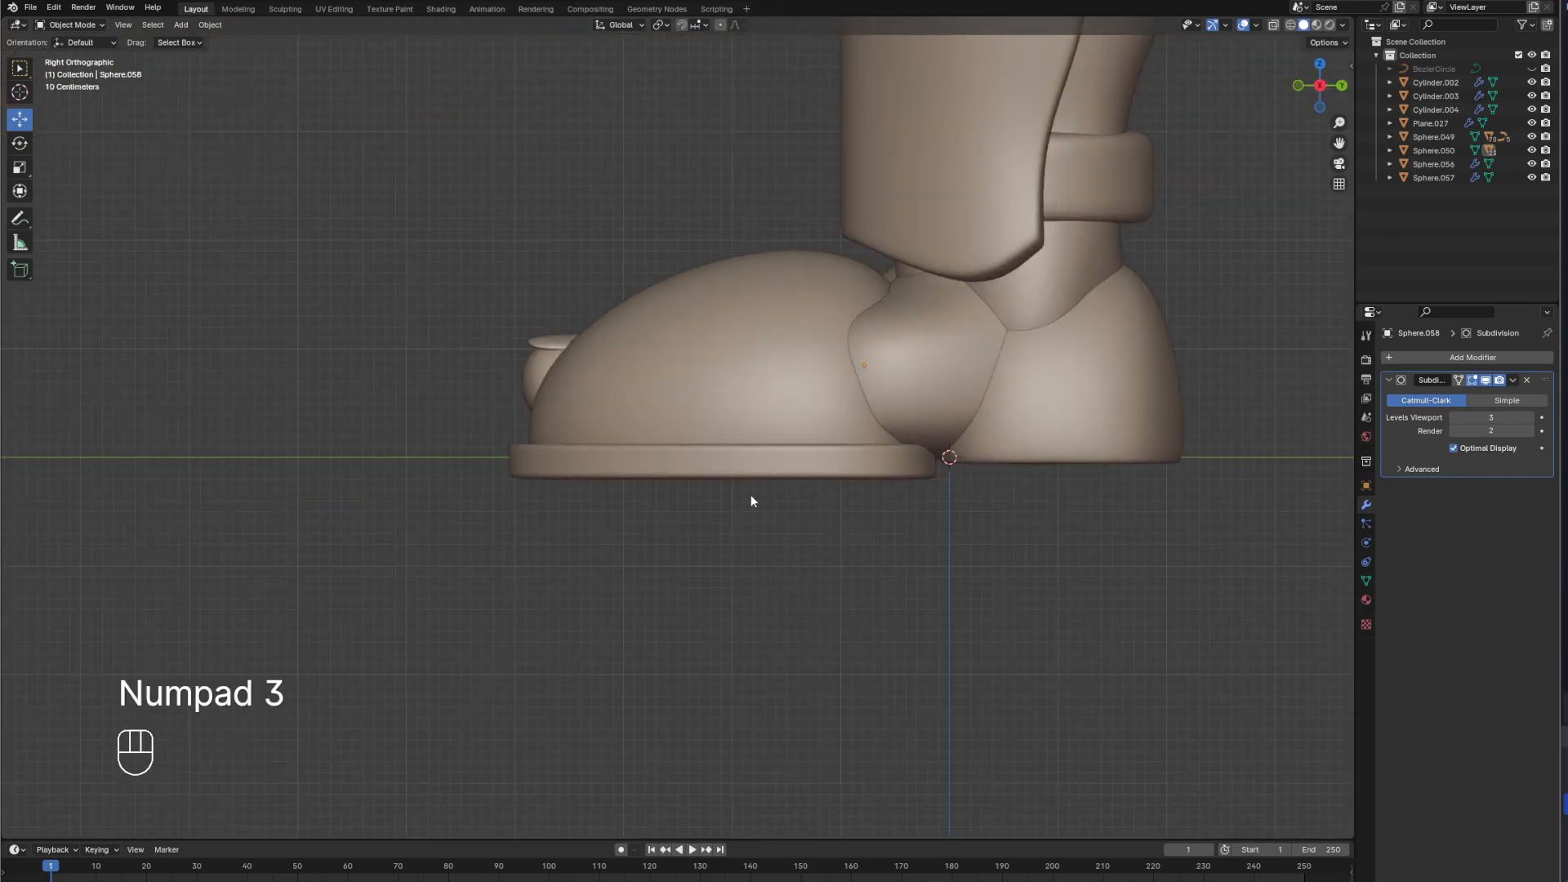
pyautogui.click(737, 468)
pyautogui.press('KP_1')
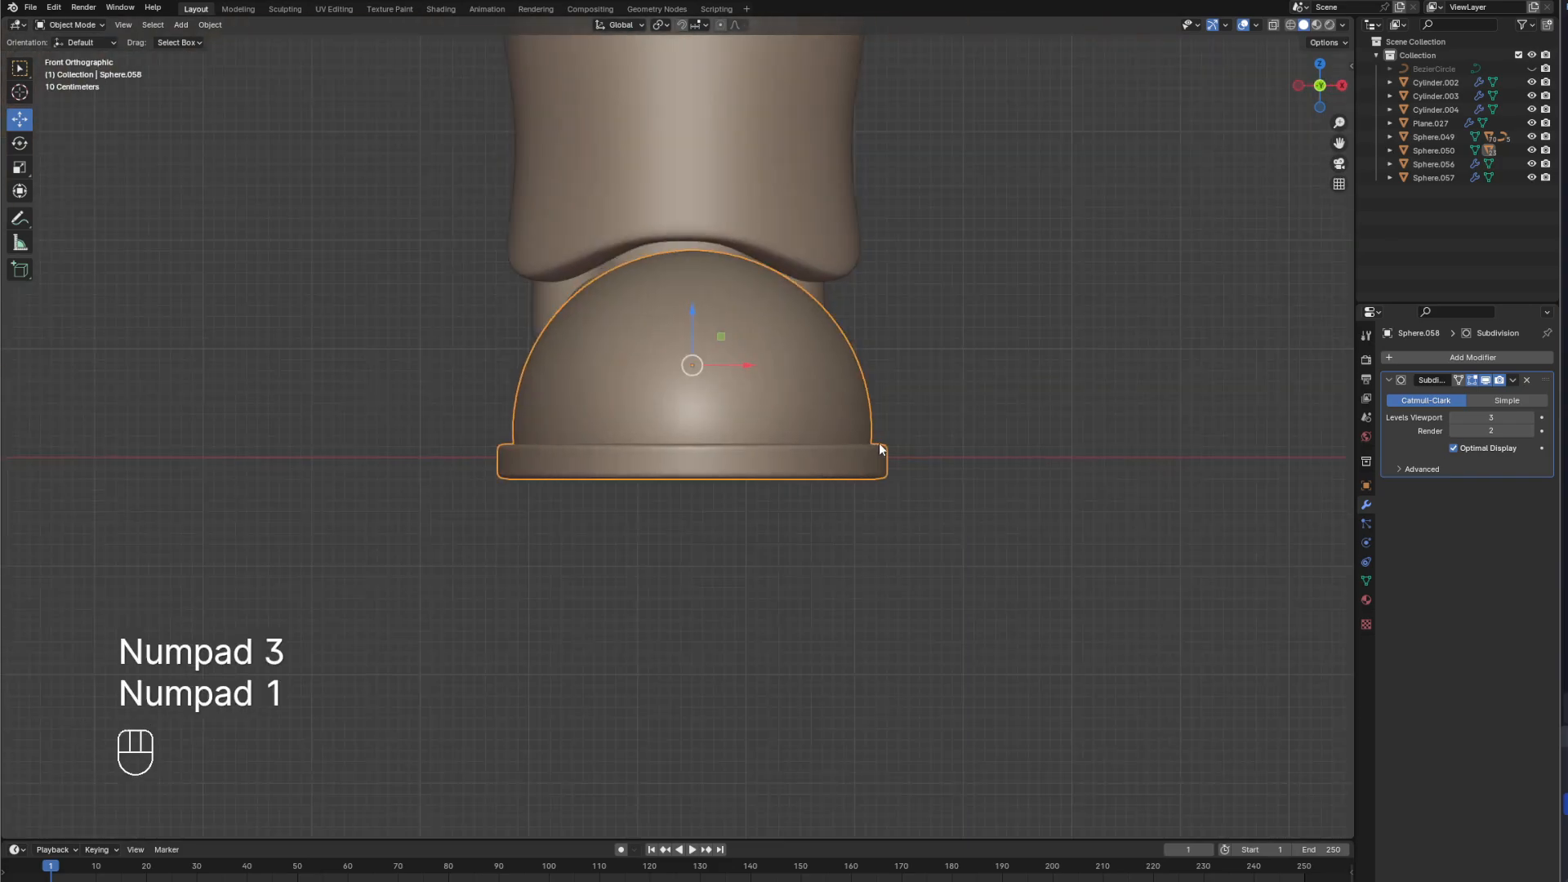
pyautogui.press('Tab')
pyautogui.moveTo(815, 455); pyautogui.dragTo(733, 535, button='middle')
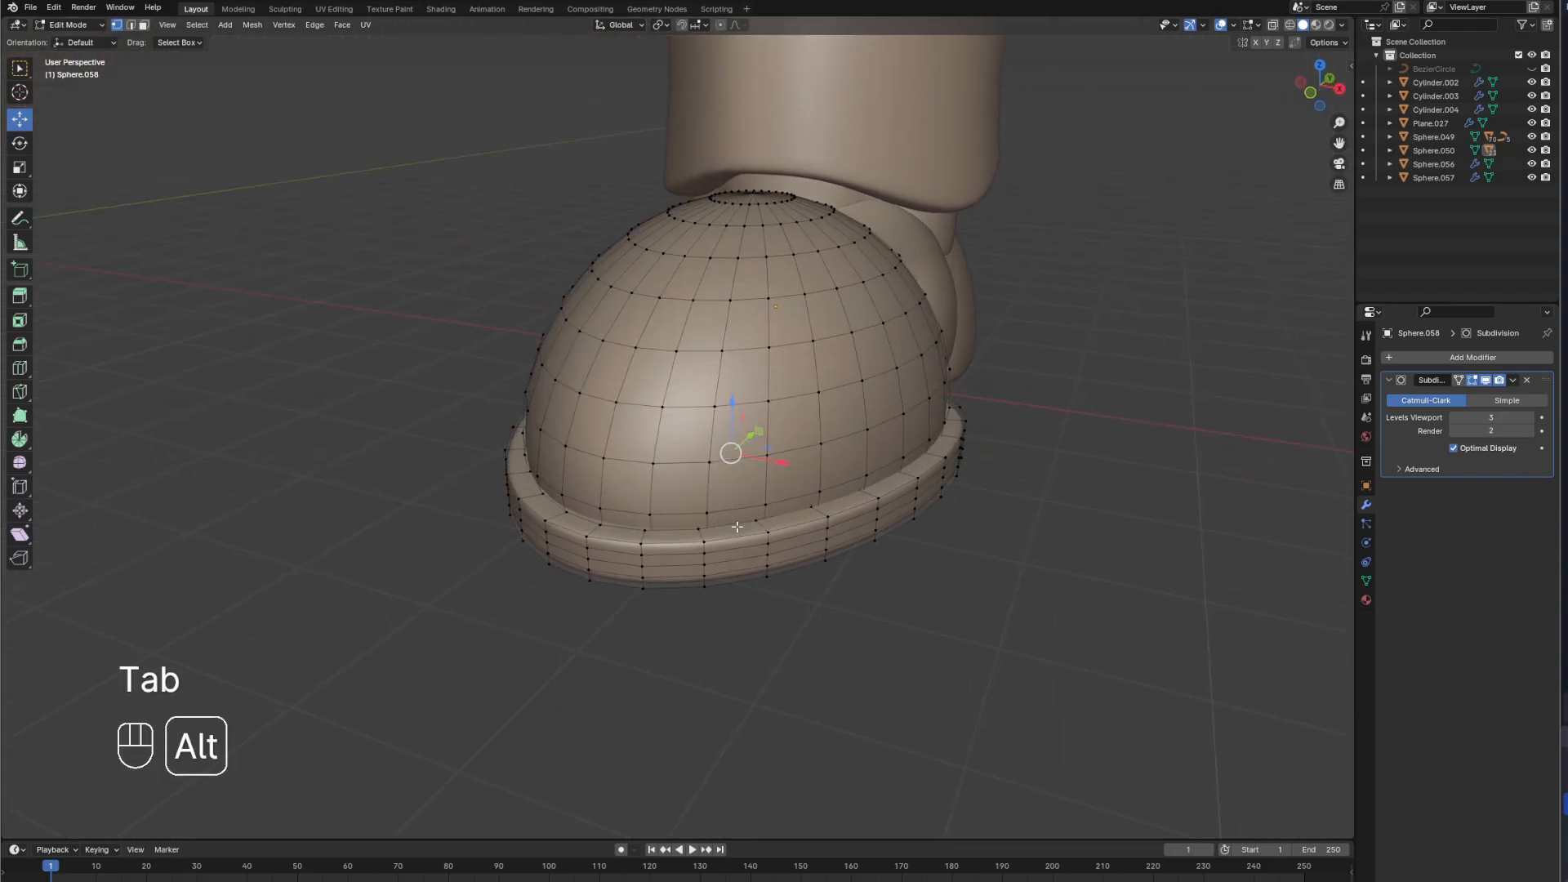
pyautogui.keyDown('alt'); pyautogui.click(738, 528); pyautogui.keyUp('alt')
pyautogui.keyDown('alt'); pyautogui.keyDown('shift'); pyautogui.click(741, 535); pyautogui.keyUp('shift'); pyautogui.keyUp('alt')
pyautogui.moveTo(758, 538); pyautogui.dragTo(770, 496, button='middle')
pyautogui.press('g')
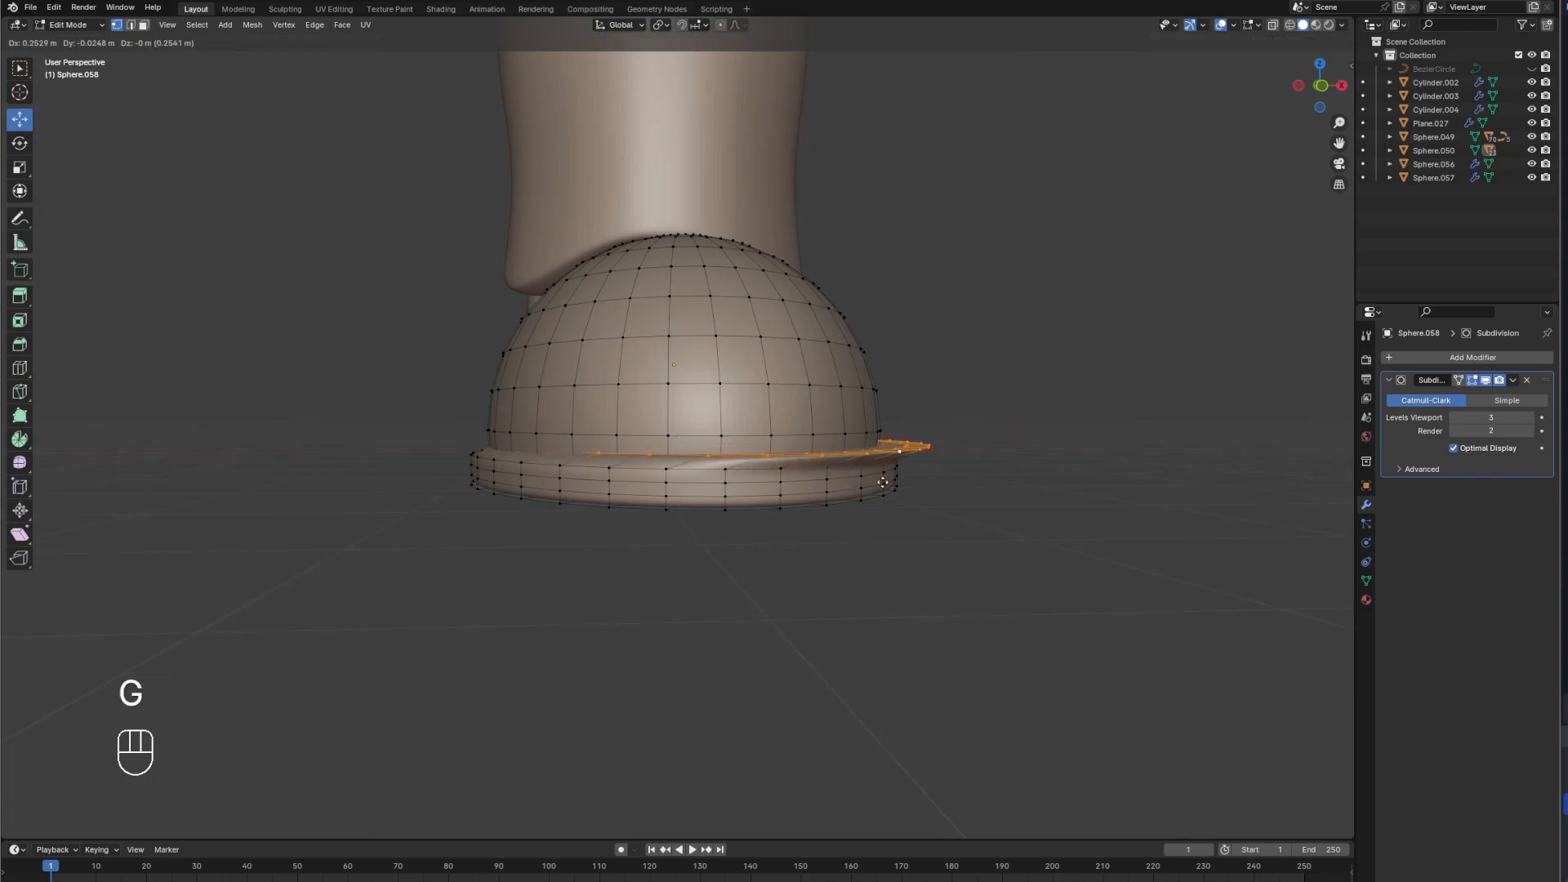
pyautogui.press('z')
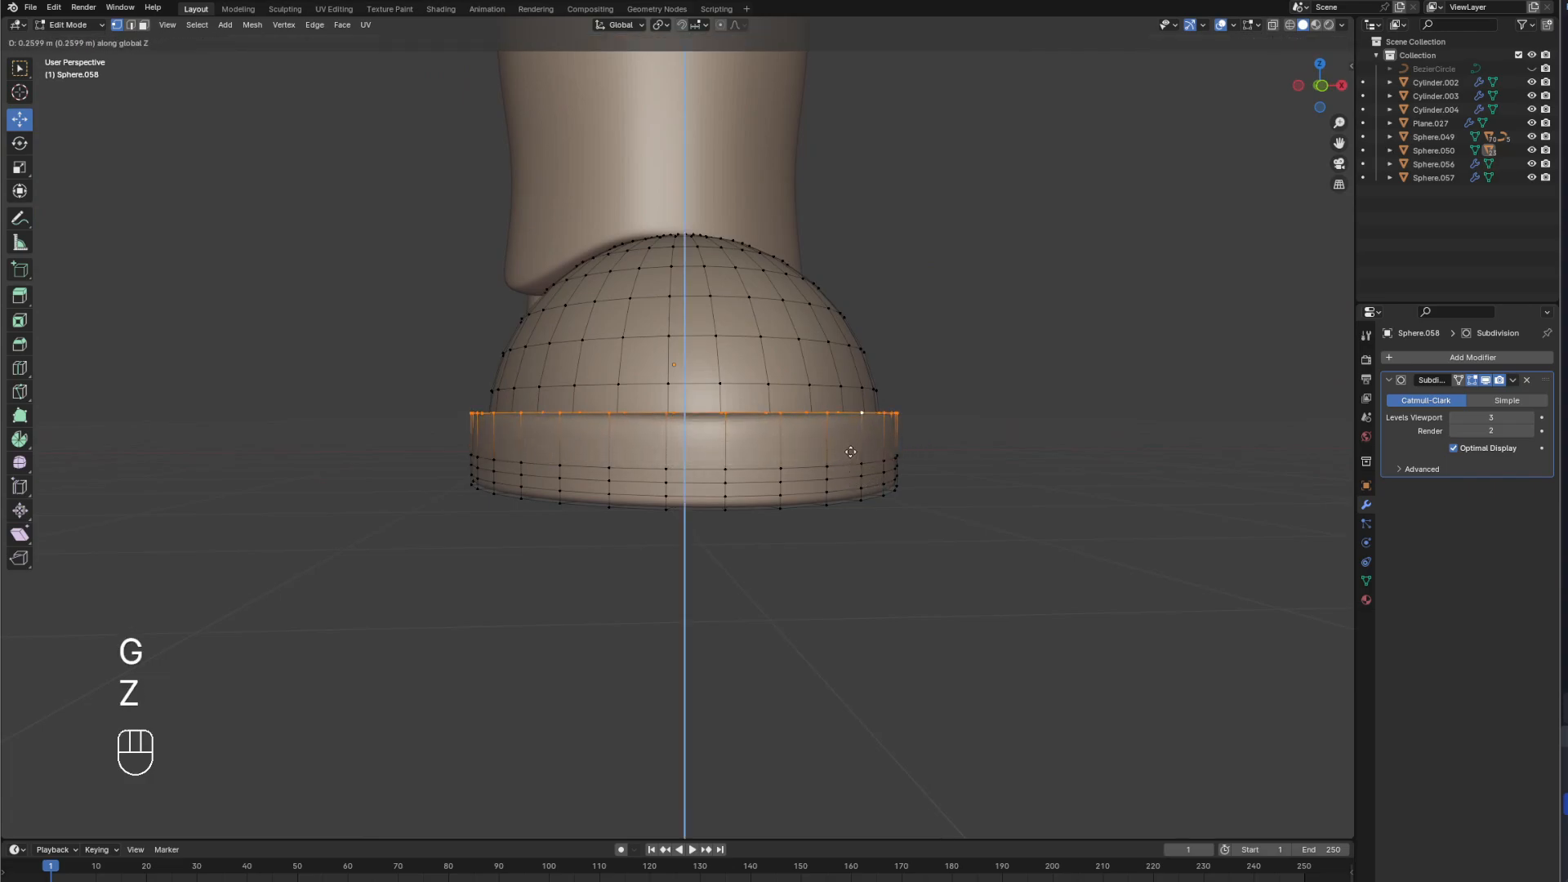
pyautogui.click(850, 447)
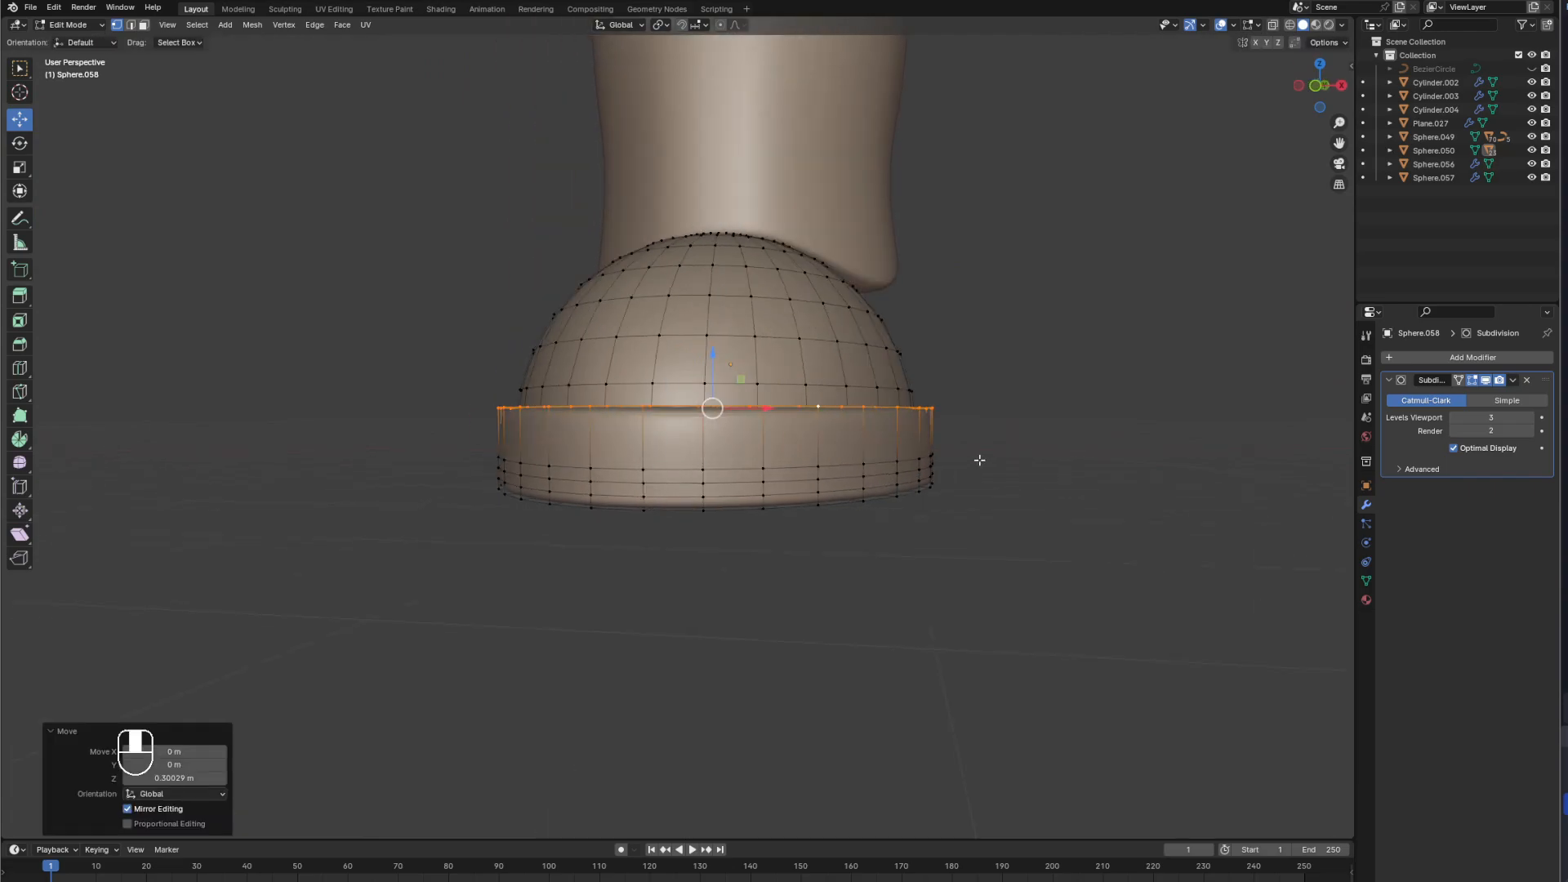
# Slide the upper and middle inner edge loops up the band's side to spread them across its height.
pyautogui.moveTo(977, 459); pyautogui.dragTo(824, 482, button='middle')
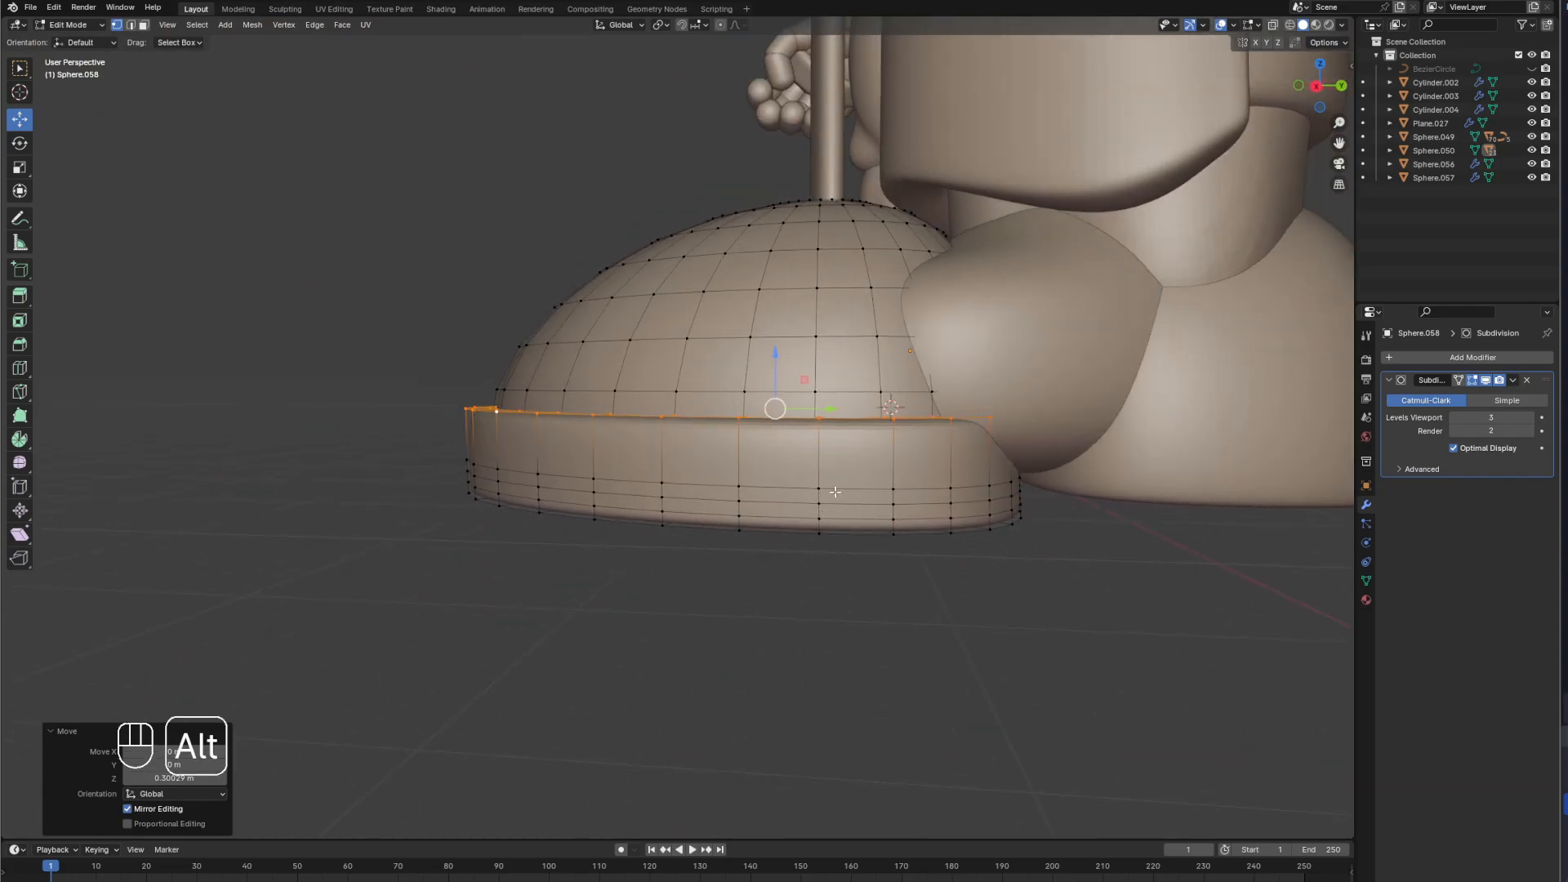
pyautogui.keyDown('alt'); pyautogui.click(835, 489); pyautogui.keyUp('alt')
pyautogui.press('g')
pyautogui.press('g')
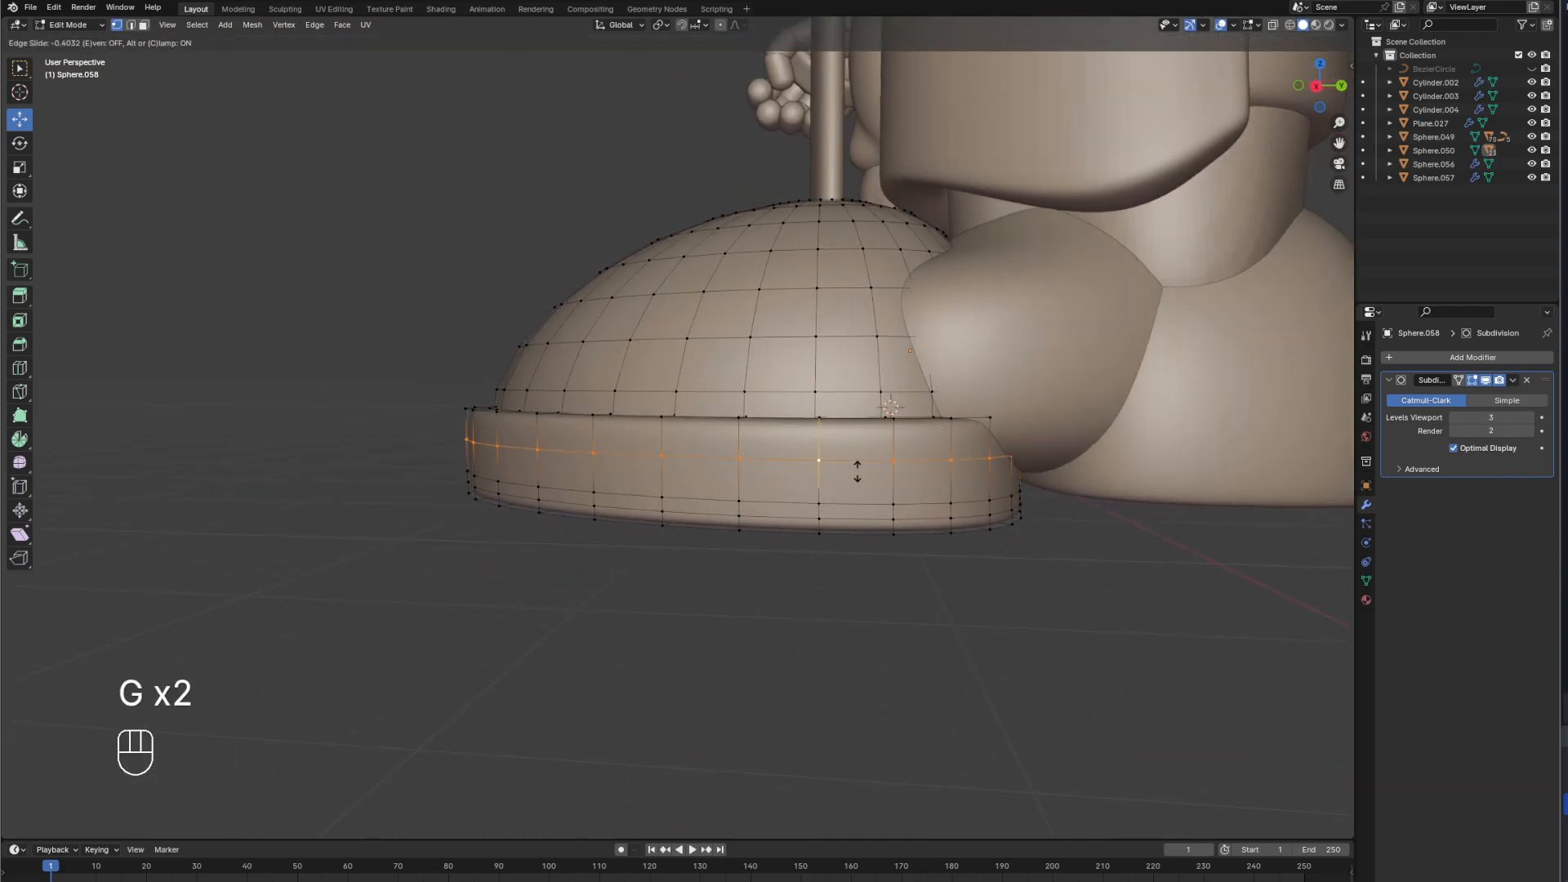
pyautogui.click(857, 472)
pyautogui.keyDown('alt'); pyautogui.click(845, 508); pyautogui.keyUp('alt')
pyautogui.press('g')
pyautogui.press('g')
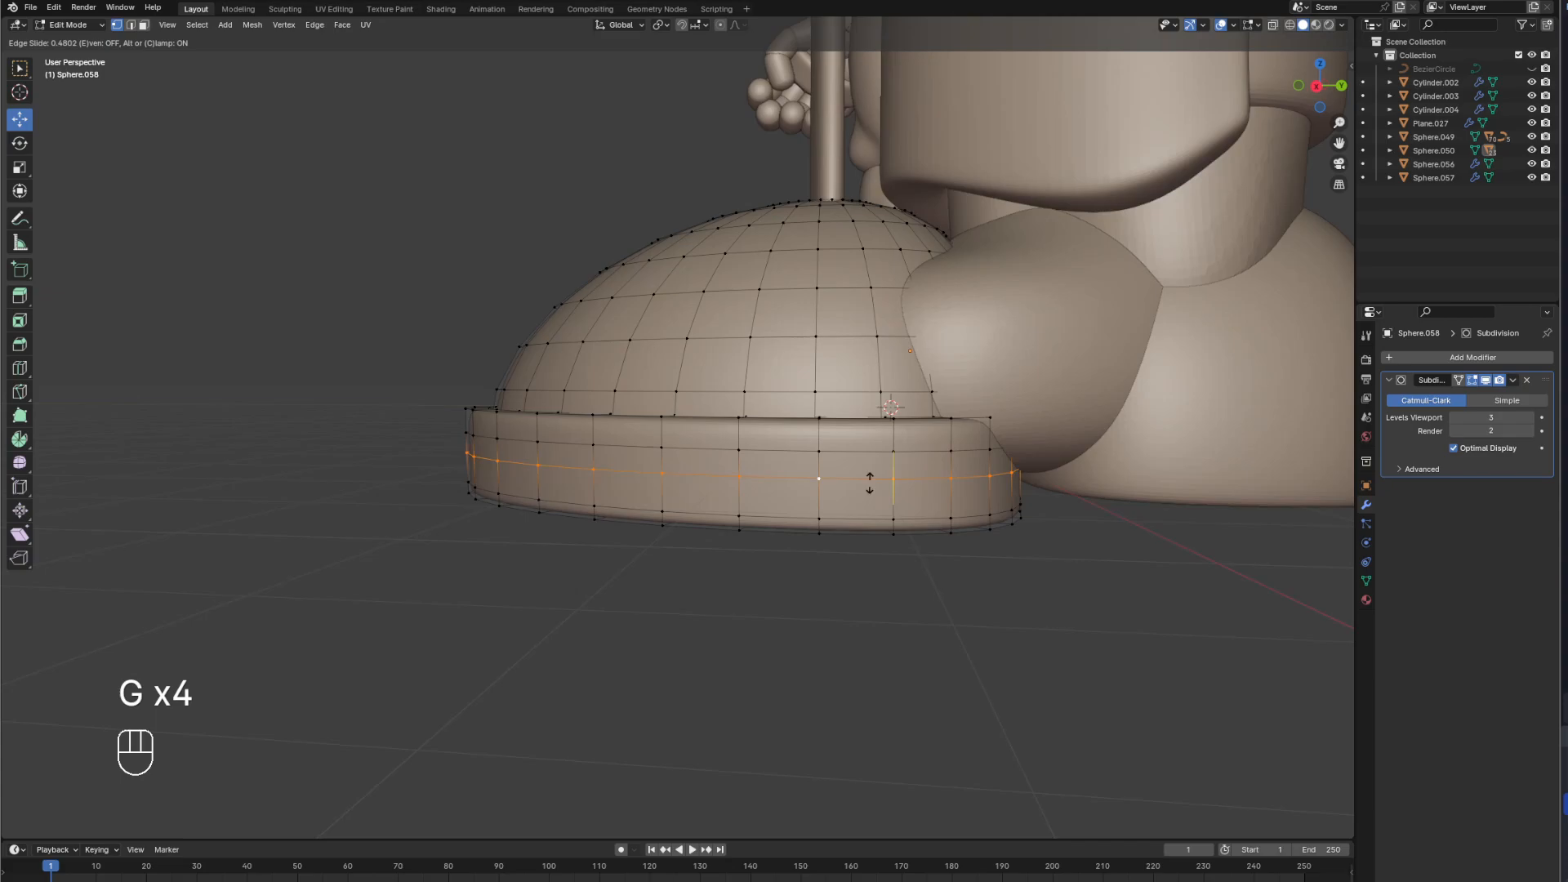
pyautogui.click(869, 482)
# Adjust the spacing of the band's lowest inner edge loop near the bottom edge with Edge Slide, and return to Object Mode.
pyautogui.keyDown('alt'); pyautogui.click(864, 507); pyautogui.keyUp('alt')
pyautogui.press('g')
pyautogui.press('g')
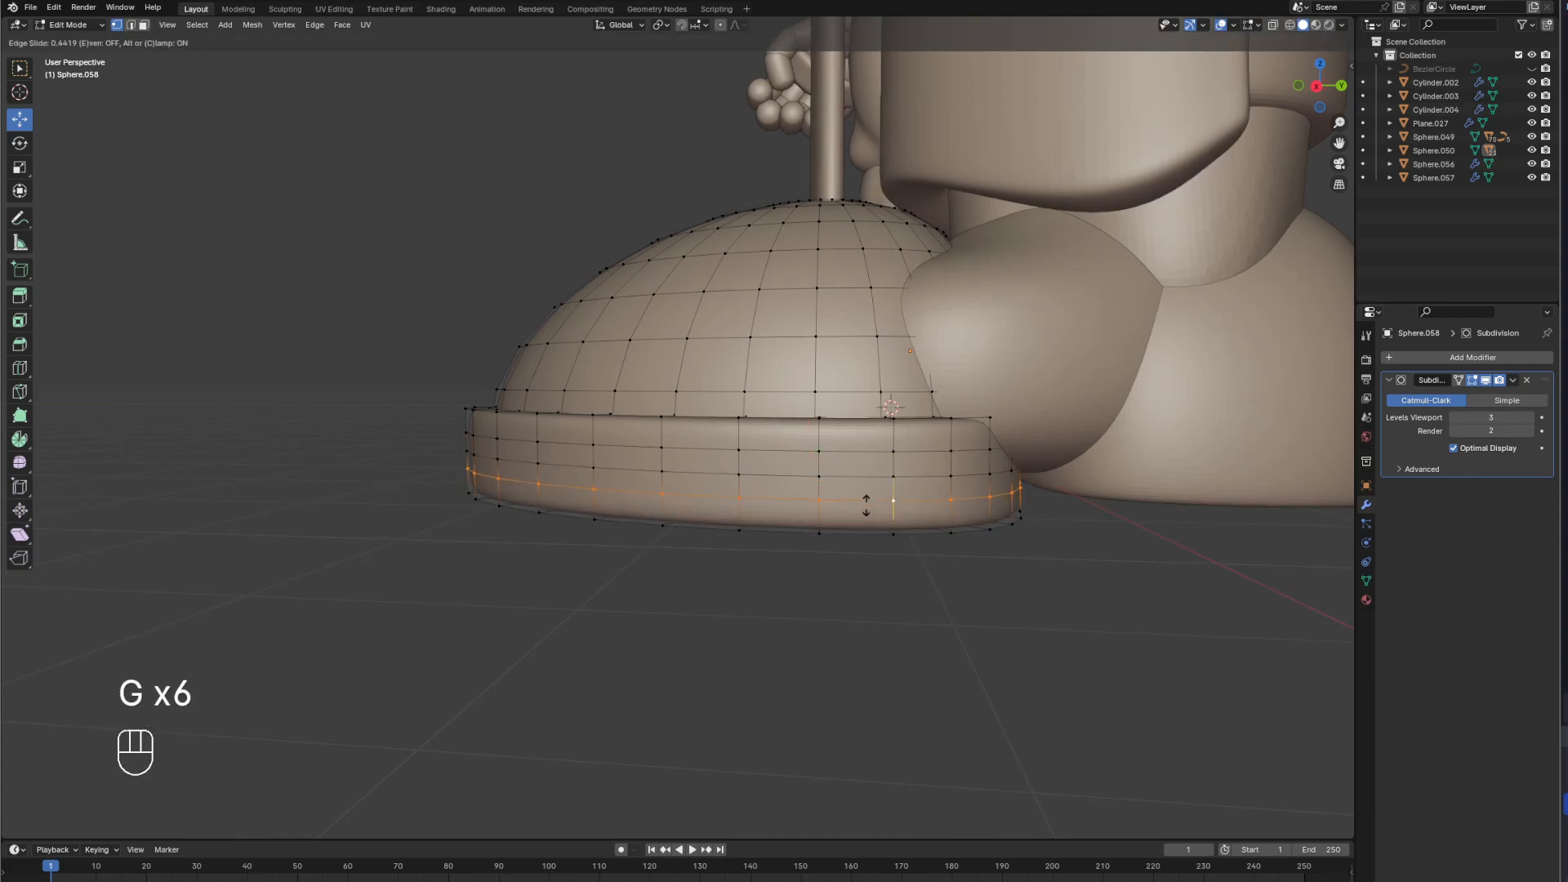
pyautogui.click(868, 513)
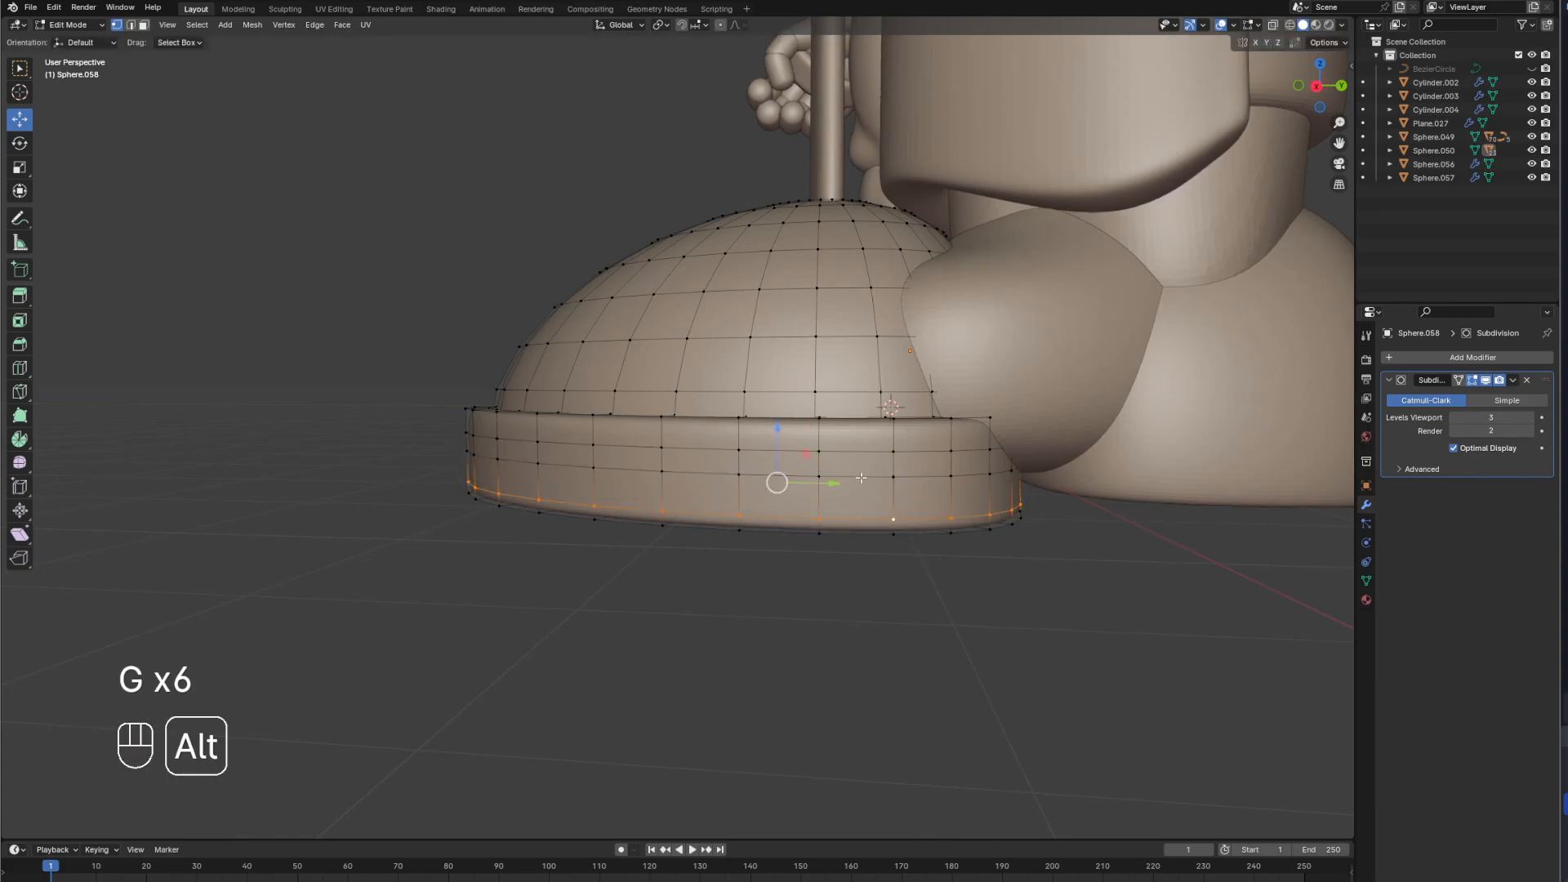
pyautogui.keyDown('alt'); pyautogui.click(910, 500); pyautogui.keyUp('alt')
pyautogui.press('g')
pyautogui.press('g')
pyautogui.click(909, 513)
pyautogui.press('Tab')
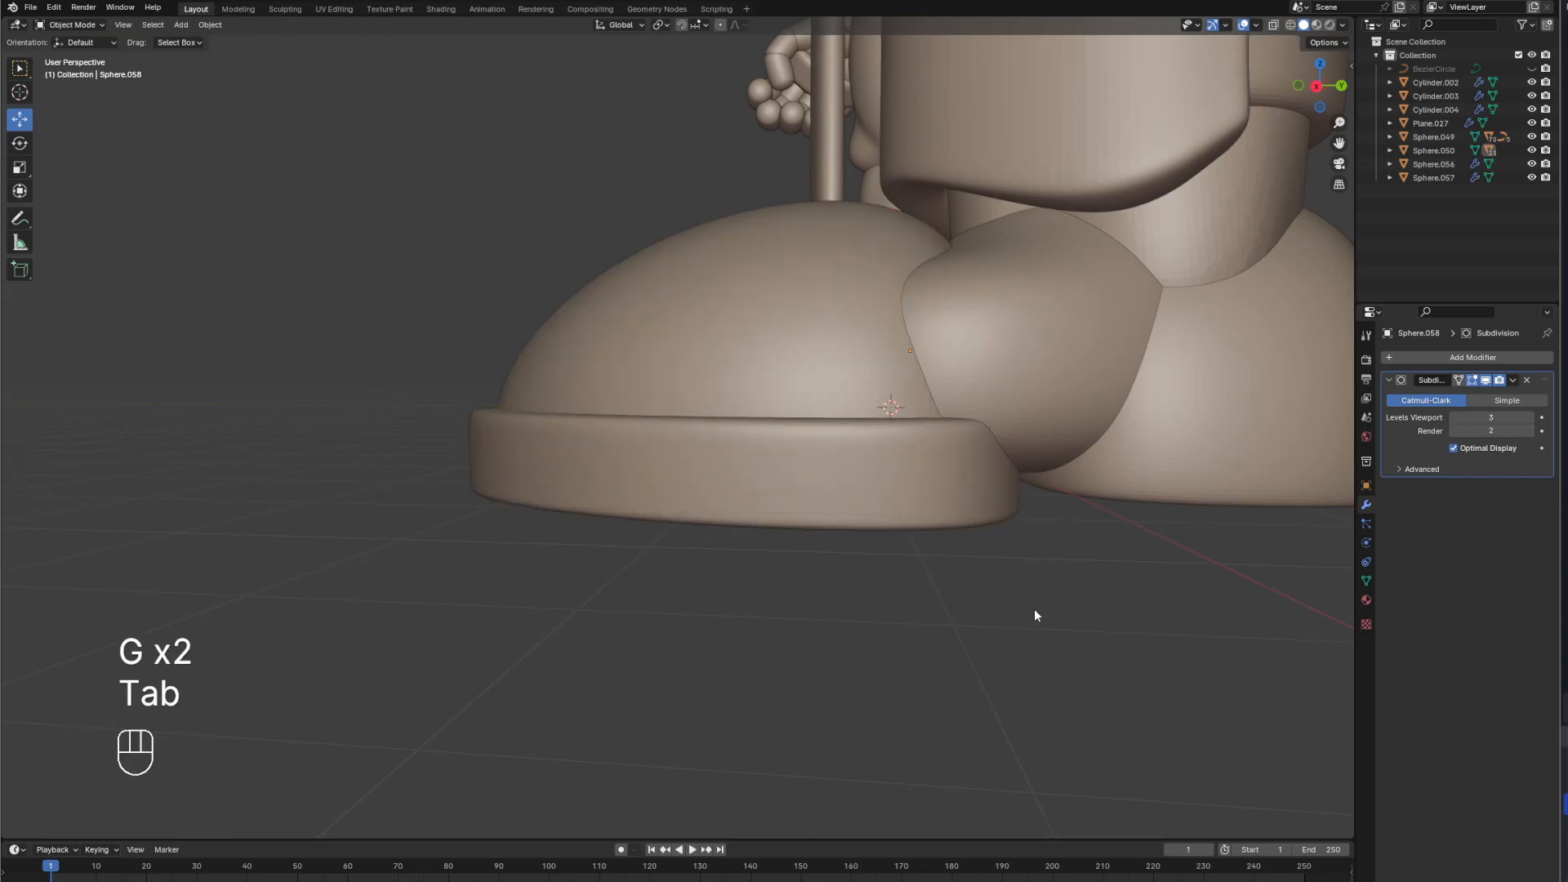
# Select the shoe's heel piece and open it in Edit Mode in the right side view.
pyautogui.moveTo(1034, 610); pyautogui.dragTo(890, 597, button='middle')
pyautogui.scroll(-5, 890, 595)
pyautogui.moveTo(868, 529); pyautogui.dragTo(883, 457, button='middle')
pyautogui.click(859, 432)
pyautogui.press('KP_1')
pyautogui.press('KP_3')
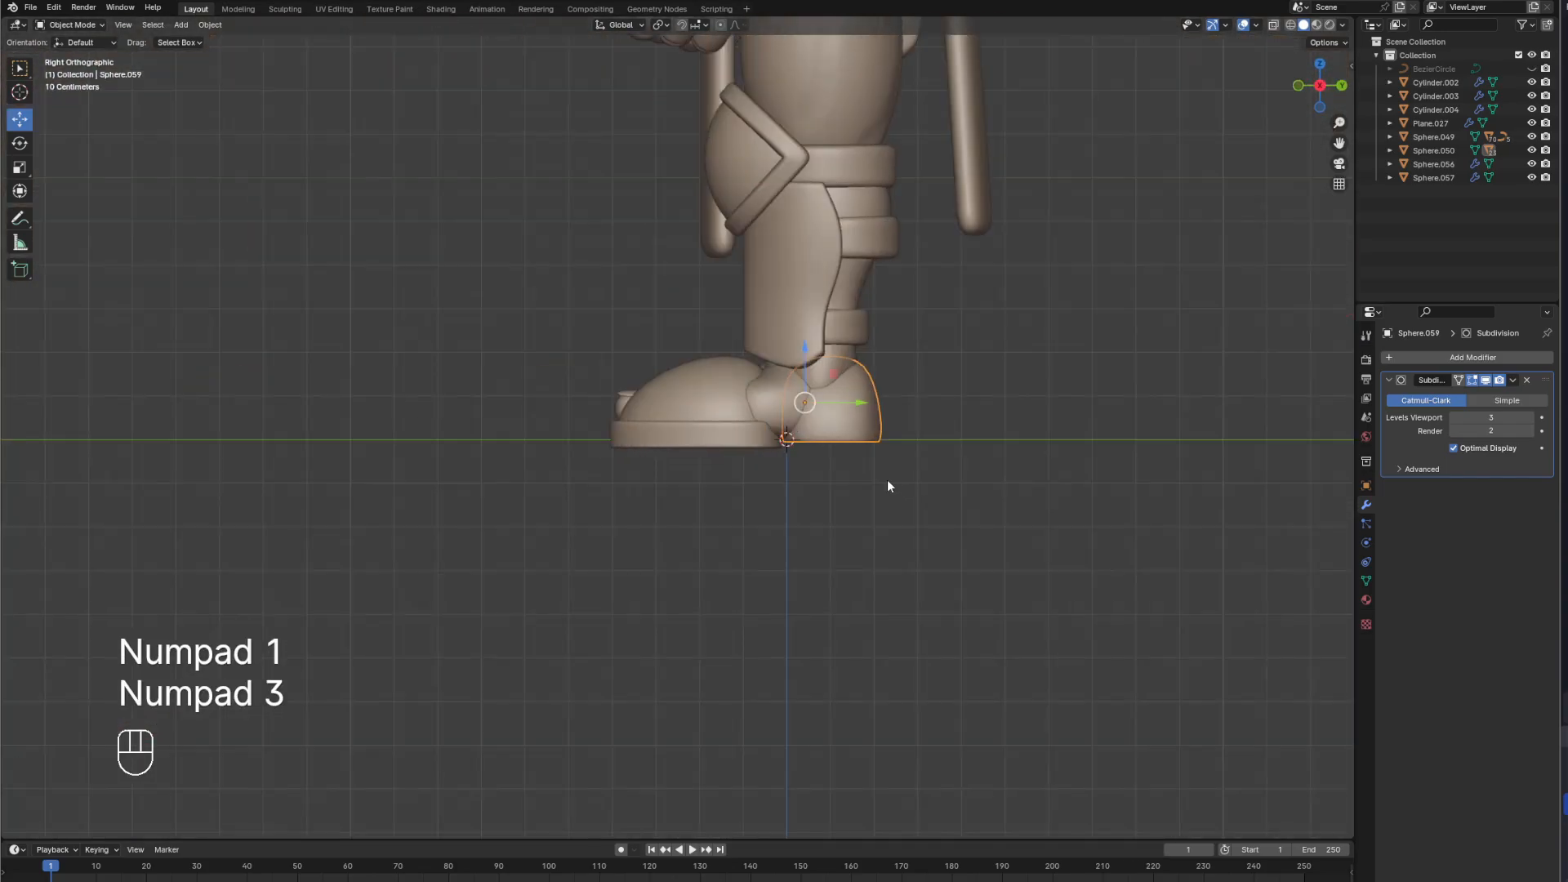
pyautogui.scroll(3, 956, 482)
pyautogui.scroll(1, 956, 480)
pyautogui.keyDown('shift'); pyautogui.moveTo(1091, 478); pyautogui.dragTo(725, 468, button='middle'); pyautogui.keyUp('shift')
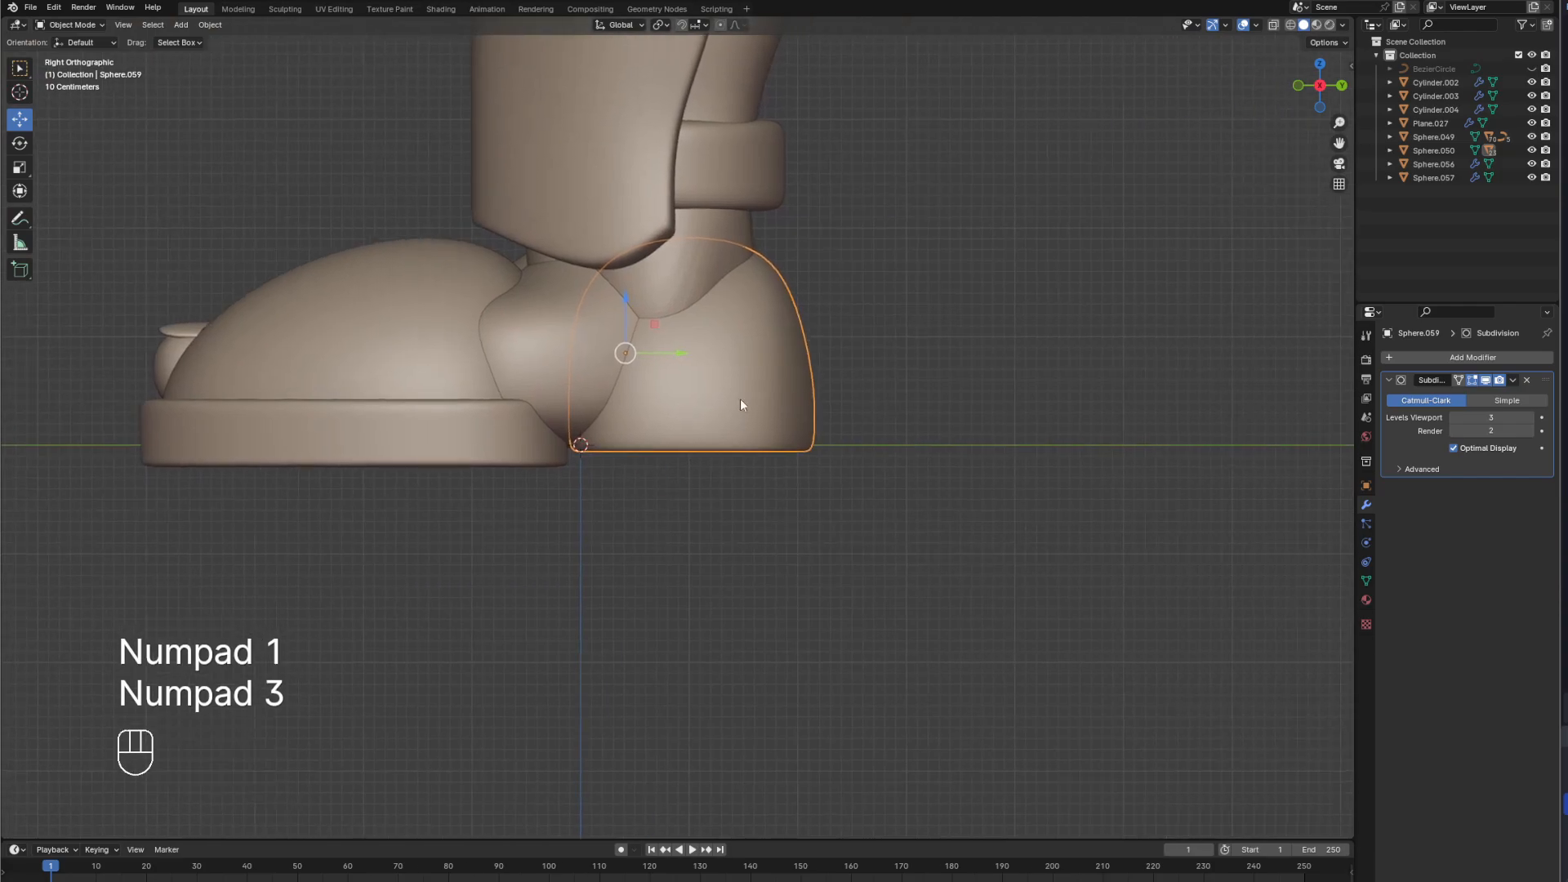
pyautogui.press('Tab')
pyautogui.scroll(2, 758, 440)
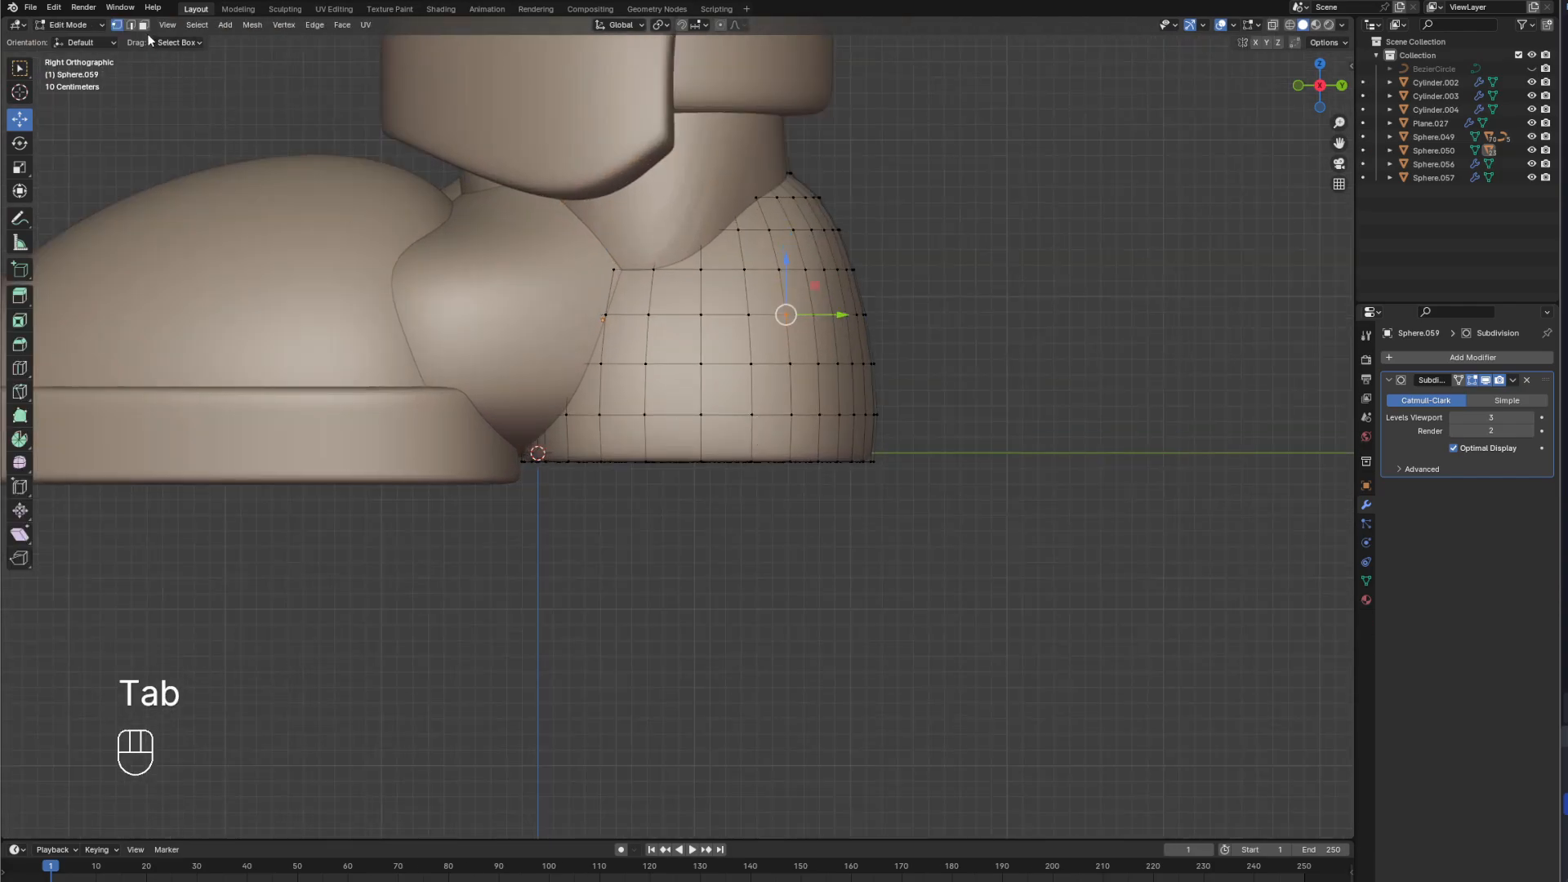
# Duplicate the heel piece's lowest ring of faces in place and scale the copy up to about 1.115.
pyautogui.keyDown('alt'); pyautogui.click(899, 426); pyautogui.keyUp('alt')
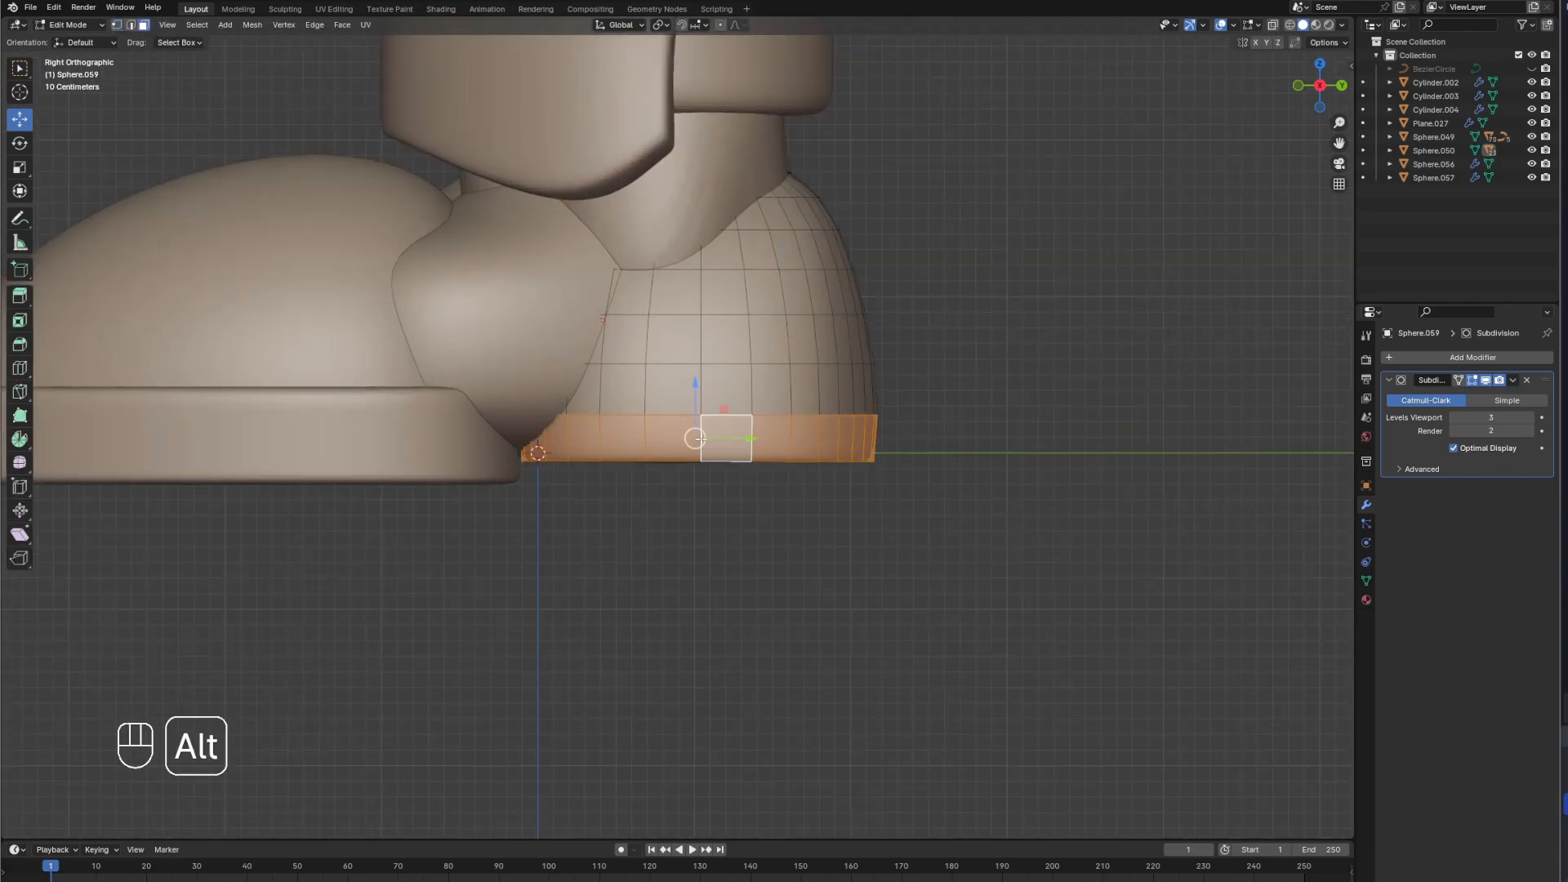
pyautogui.moveTo(899, 426); pyautogui.dragTo(835, 419, button='middle')
pyautogui.press('ctrl+KP_1')
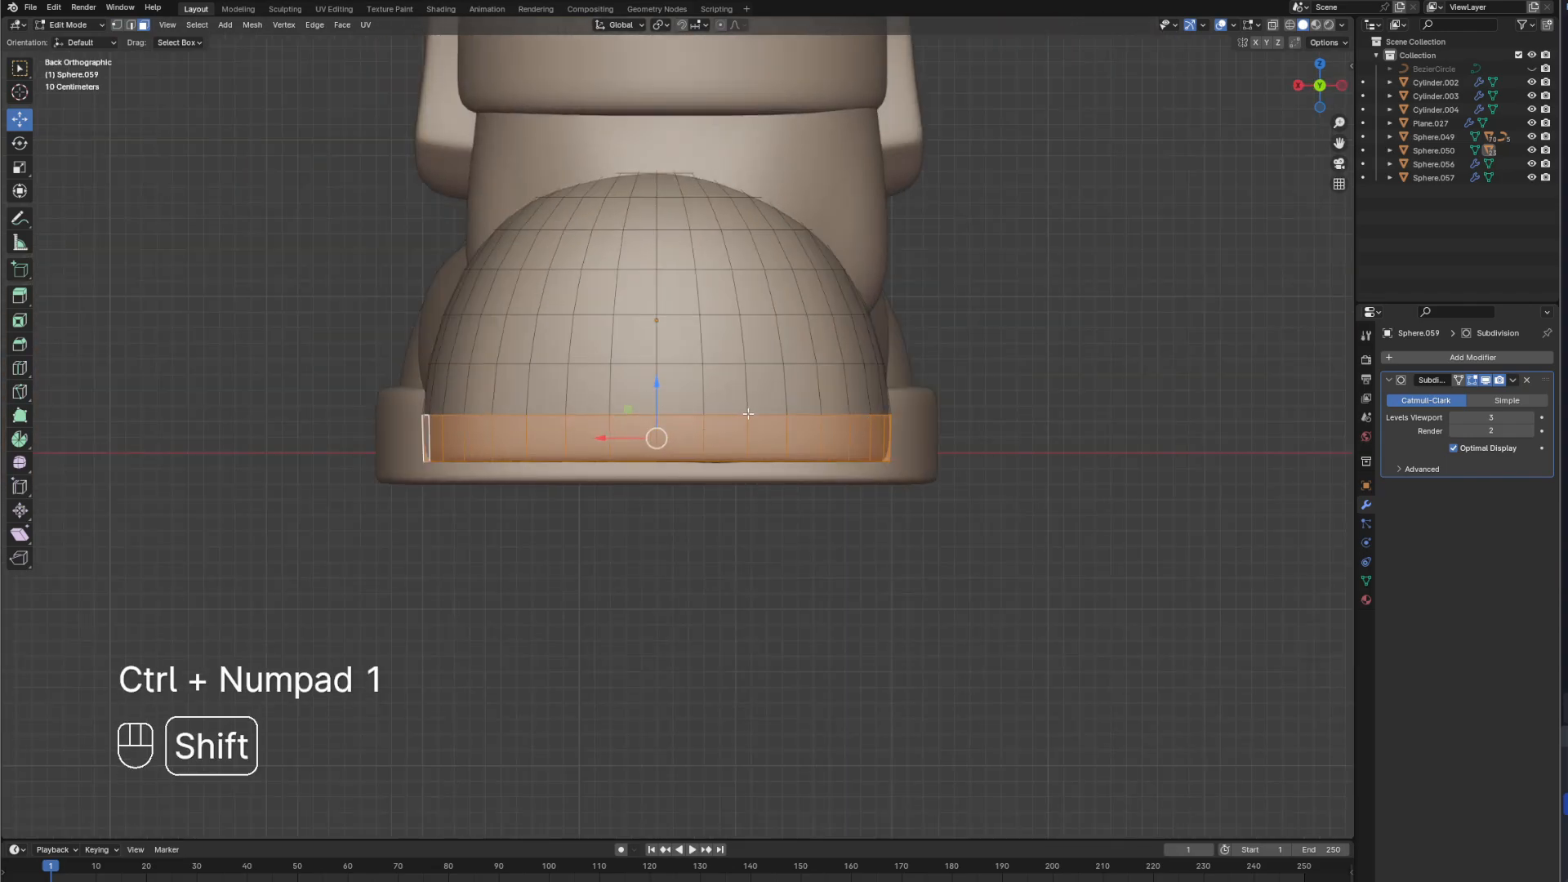
pyautogui.hotkey('shift', 'd')
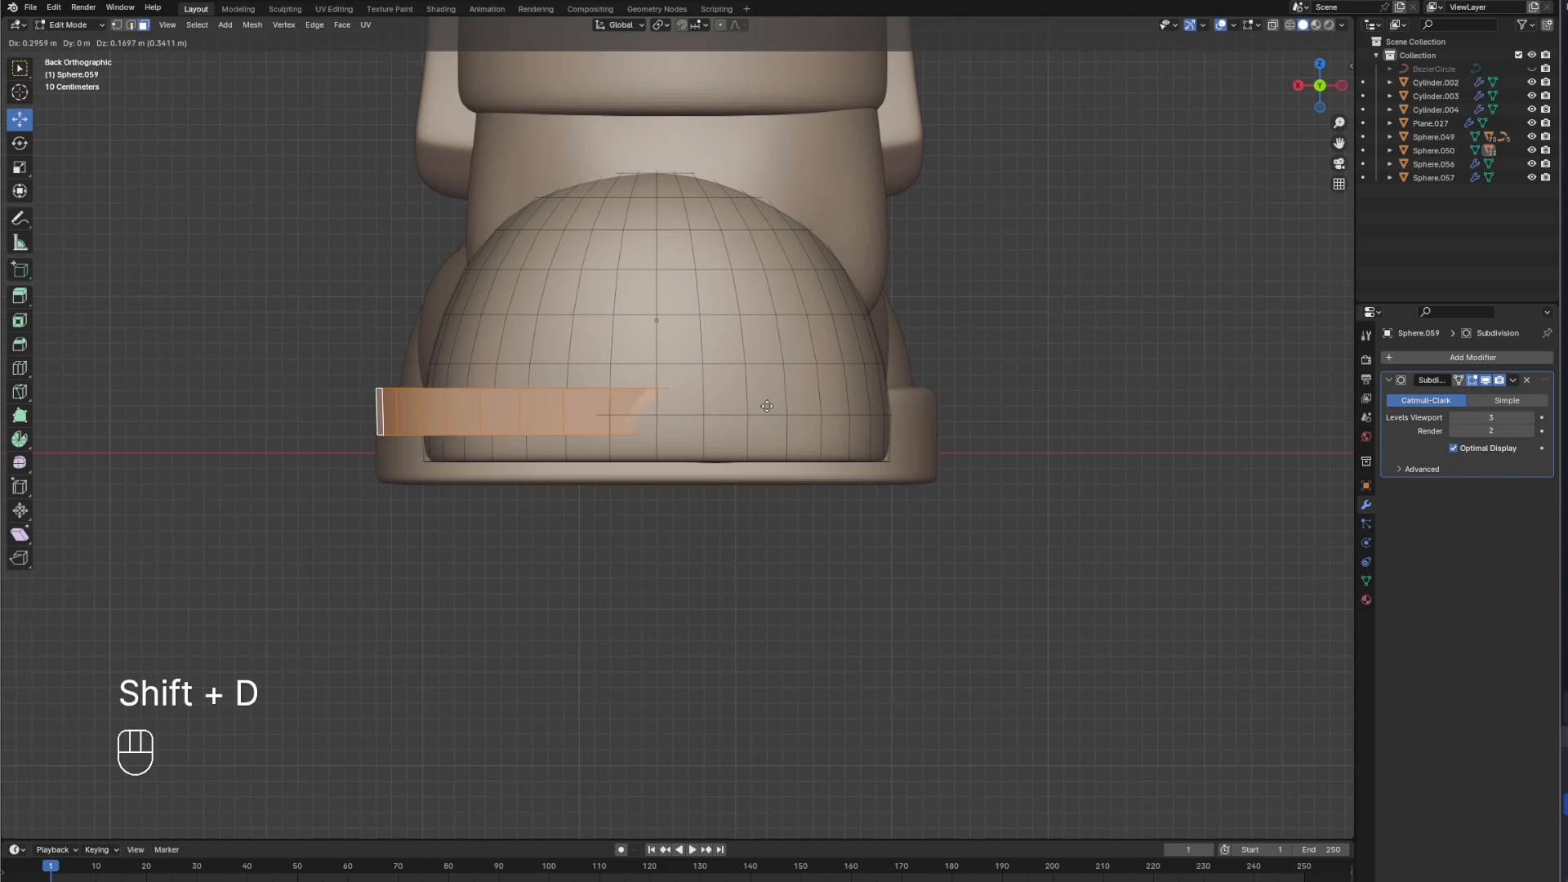
pyautogui.rightClick(907, 431)
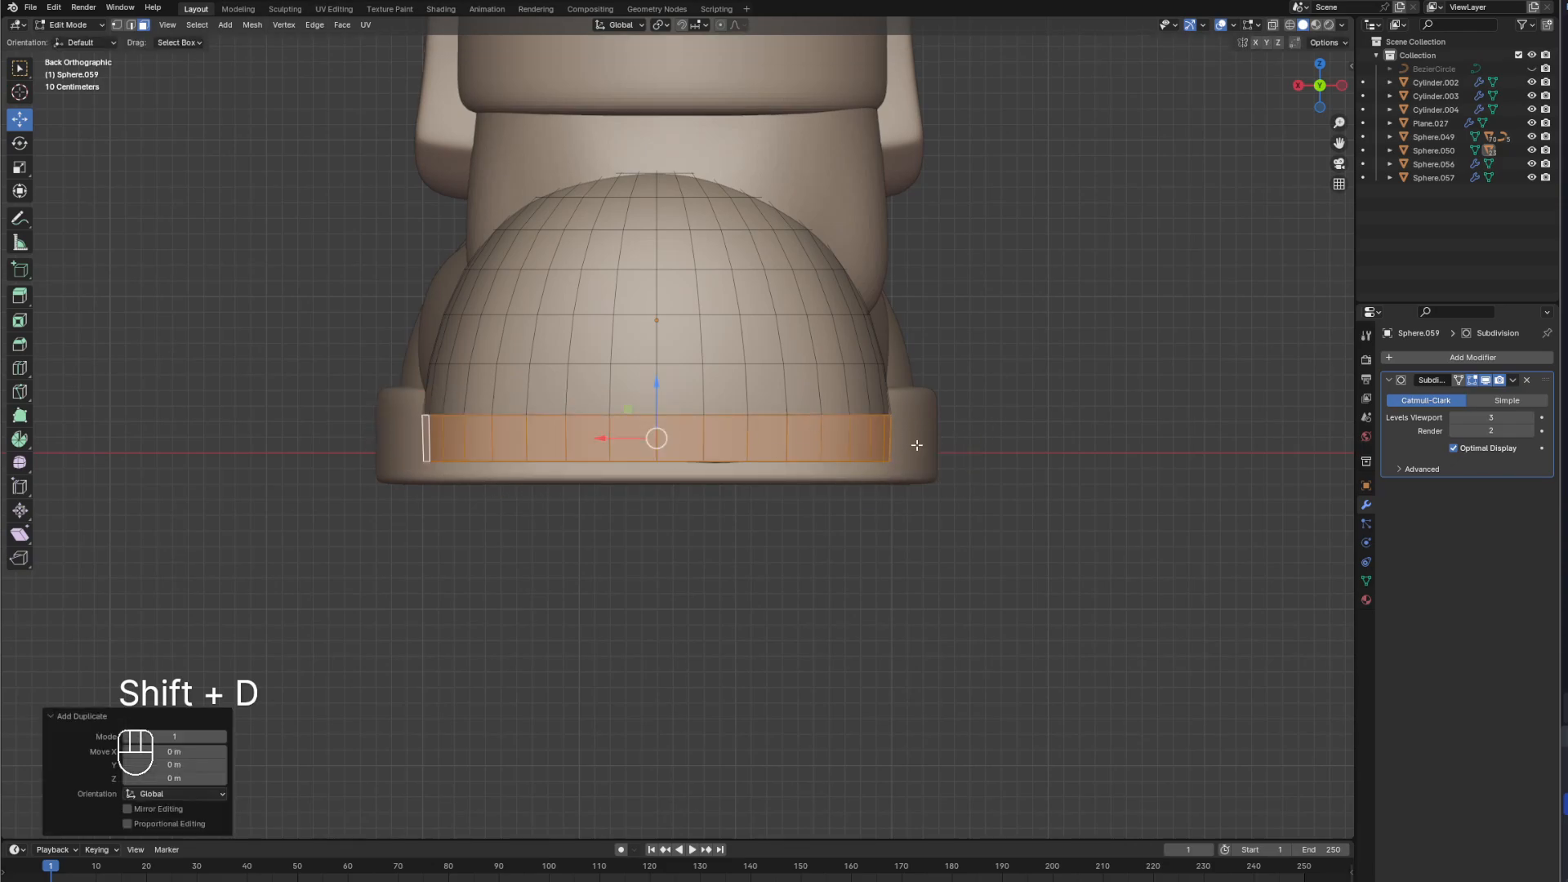
pyautogui.press('s')
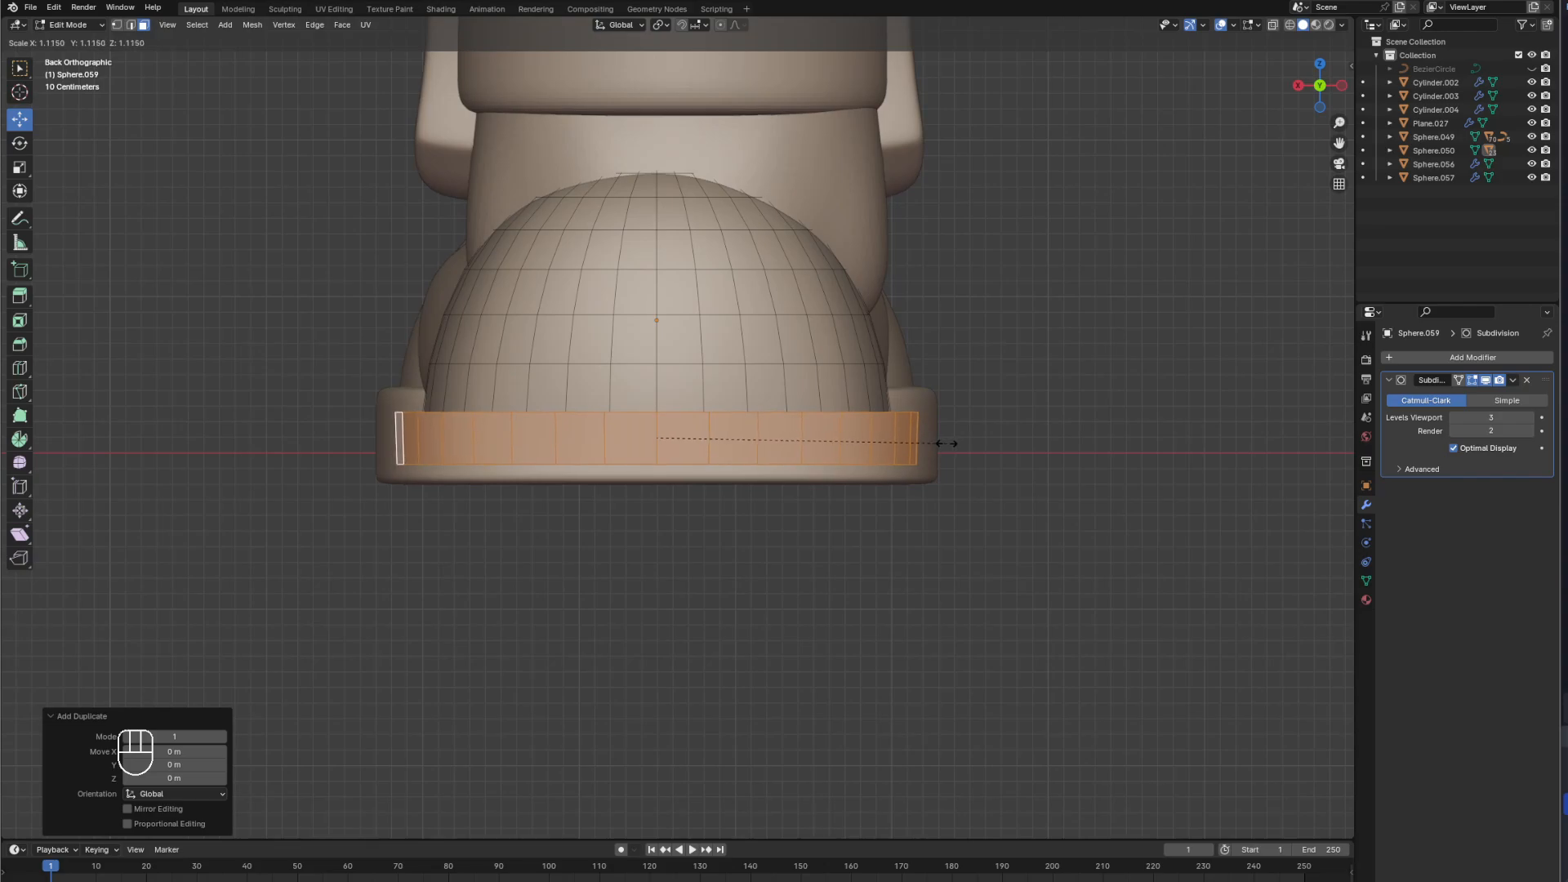
pyautogui.click(945, 438)
# Scale the top edge loop of the duplicated heel band to about 0.991.
pyautogui.click(118, 24)
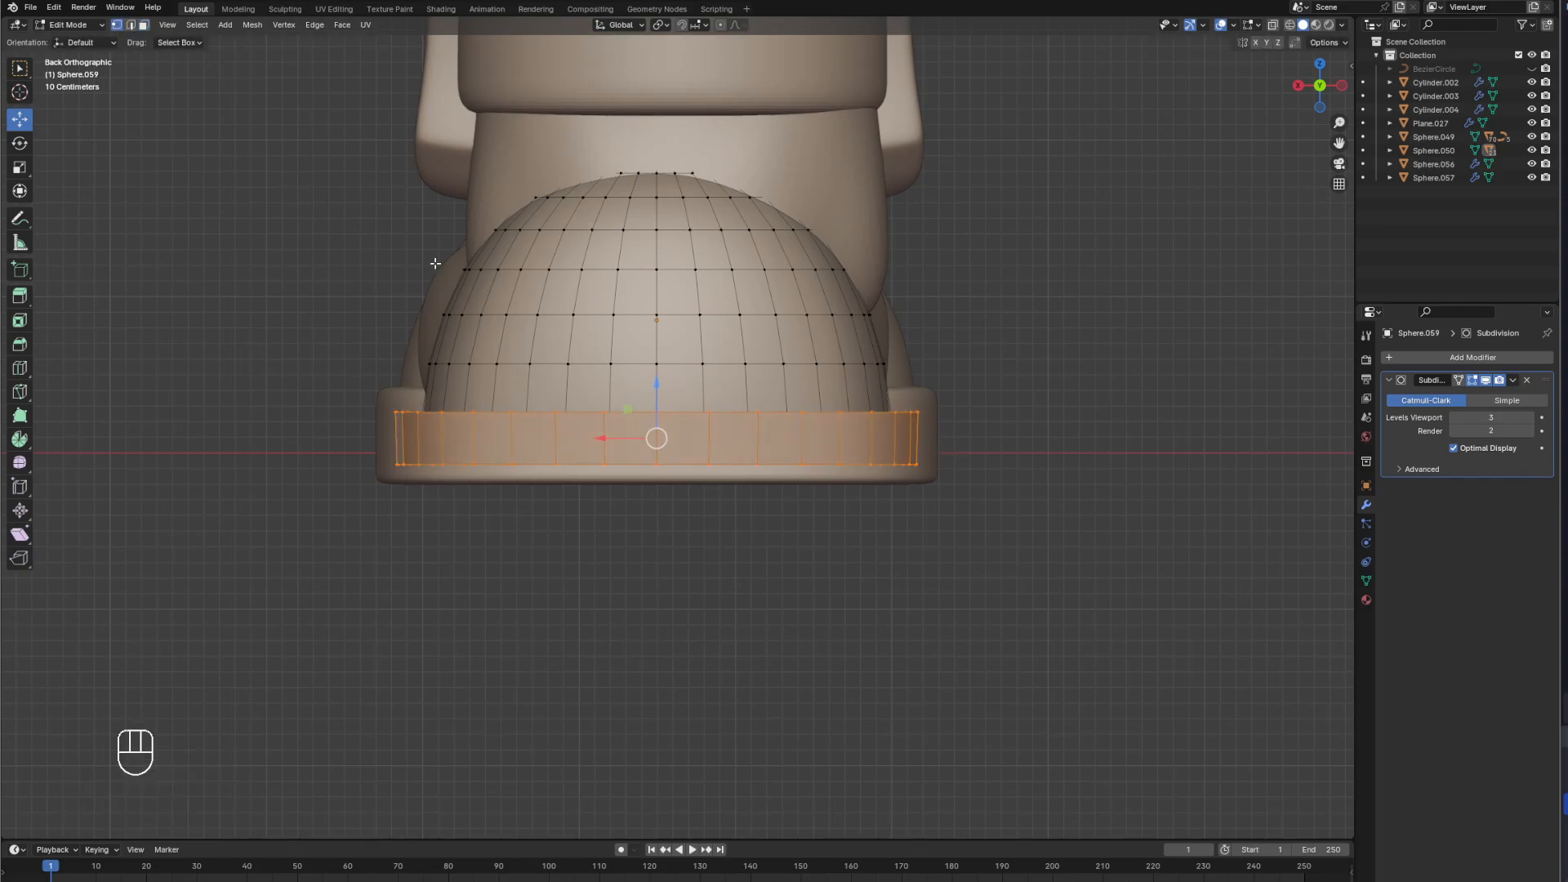
pyautogui.keyDown('alt'); pyautogui.click(931, 413); pyautogui.keyUp('alt')
pyautogui.press('s')
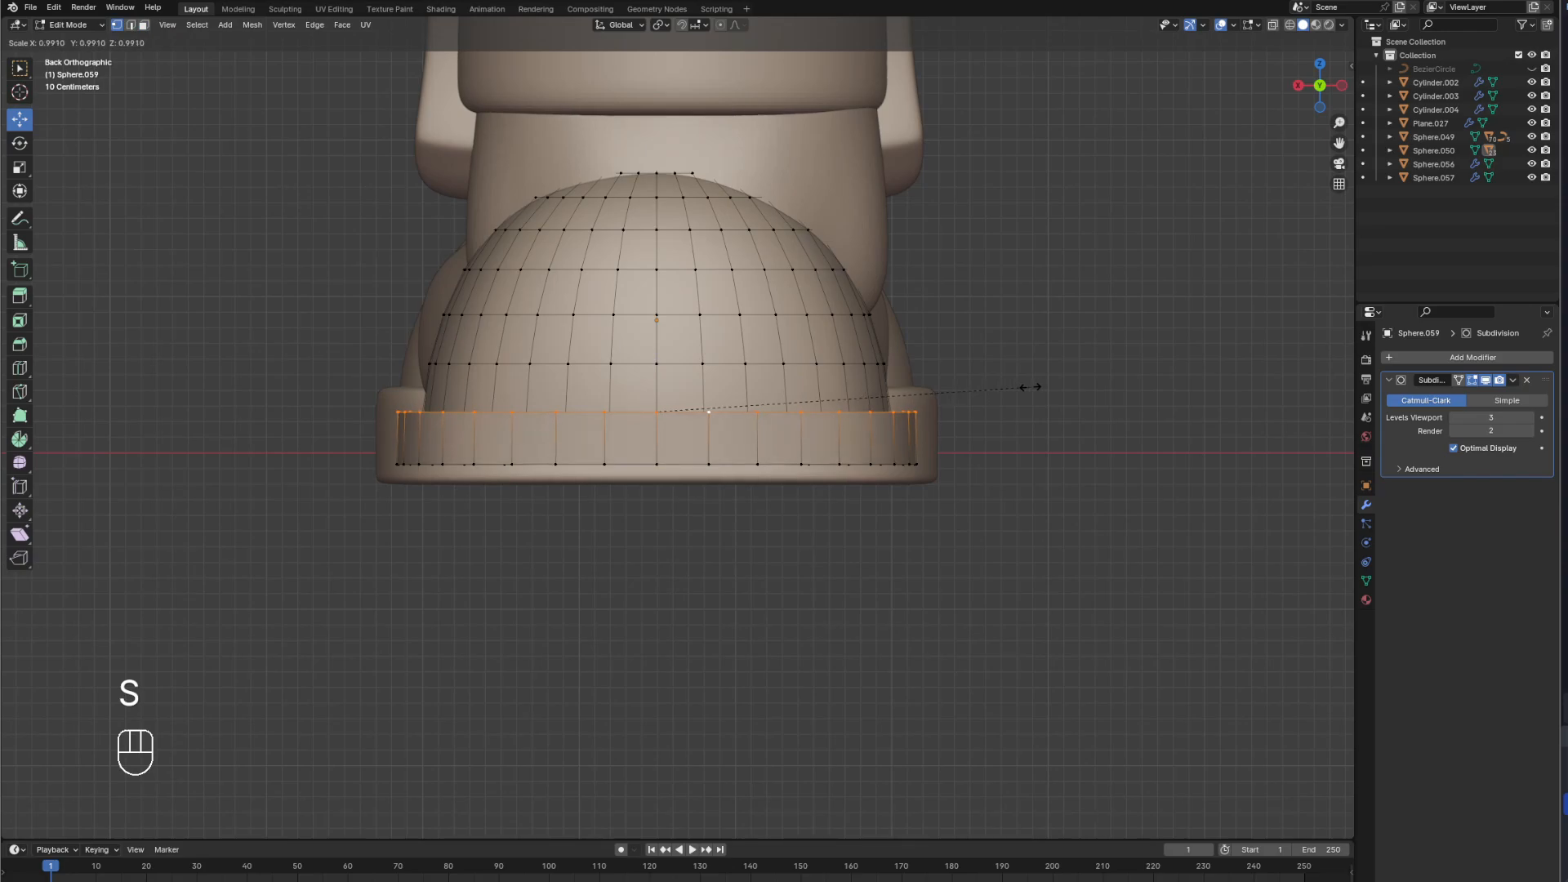
pyautogui.click(1029, 388)
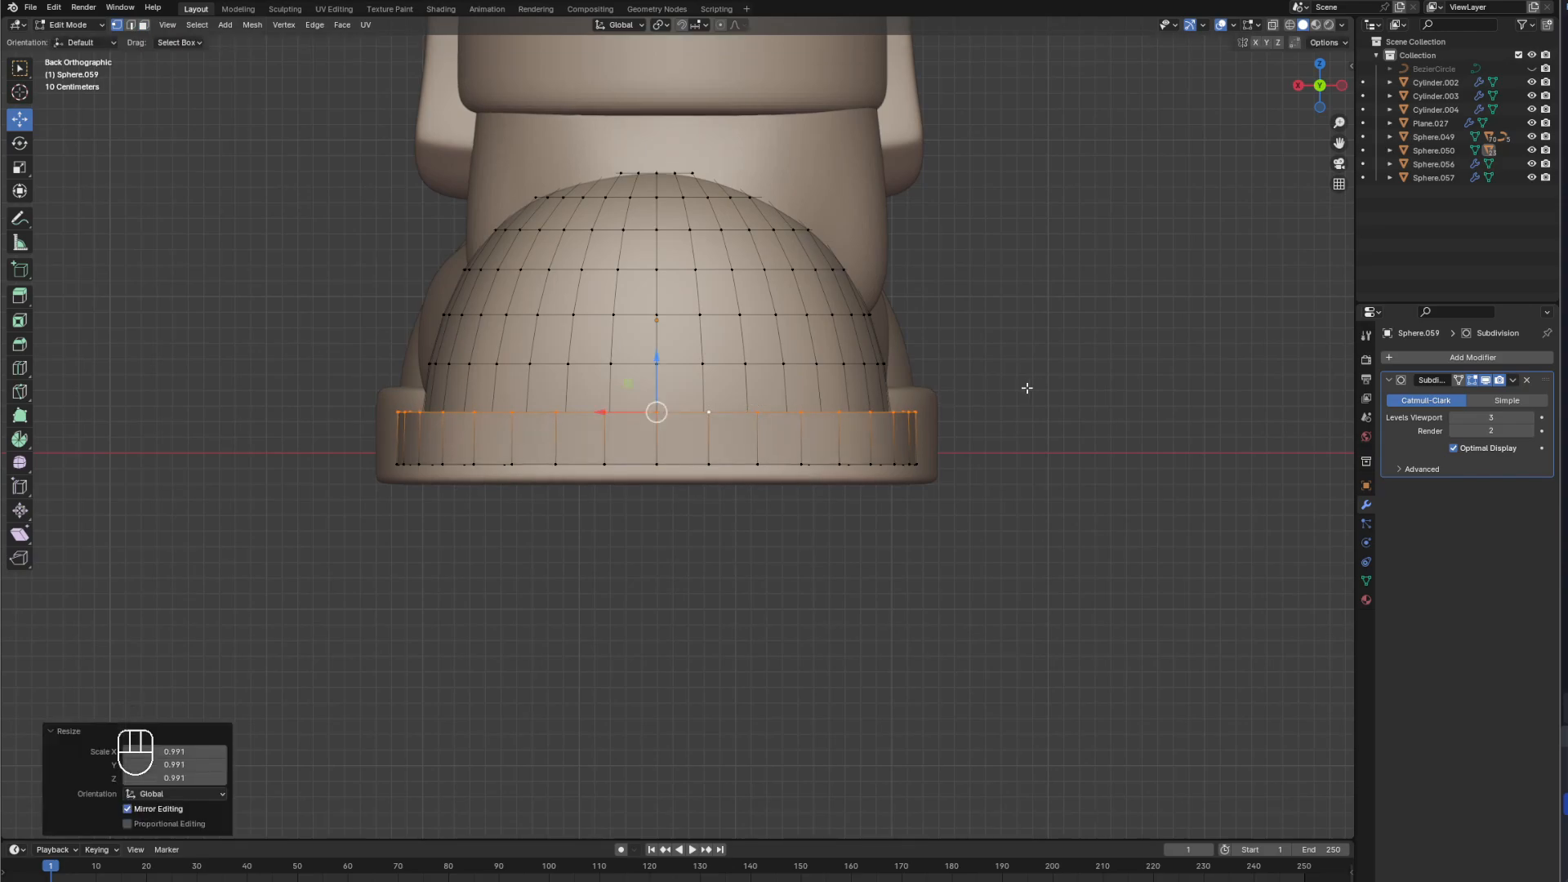
# Move the whole heel band down about 0.11 m along Z to align with the front sole's lower edge.
pyautogui.keyDown('alt'); pyautogui.keyDown('shift'); pyautogui.click(794, 462); pyautogui.keyUp('shift'); pyautogui.keyUp('alt')
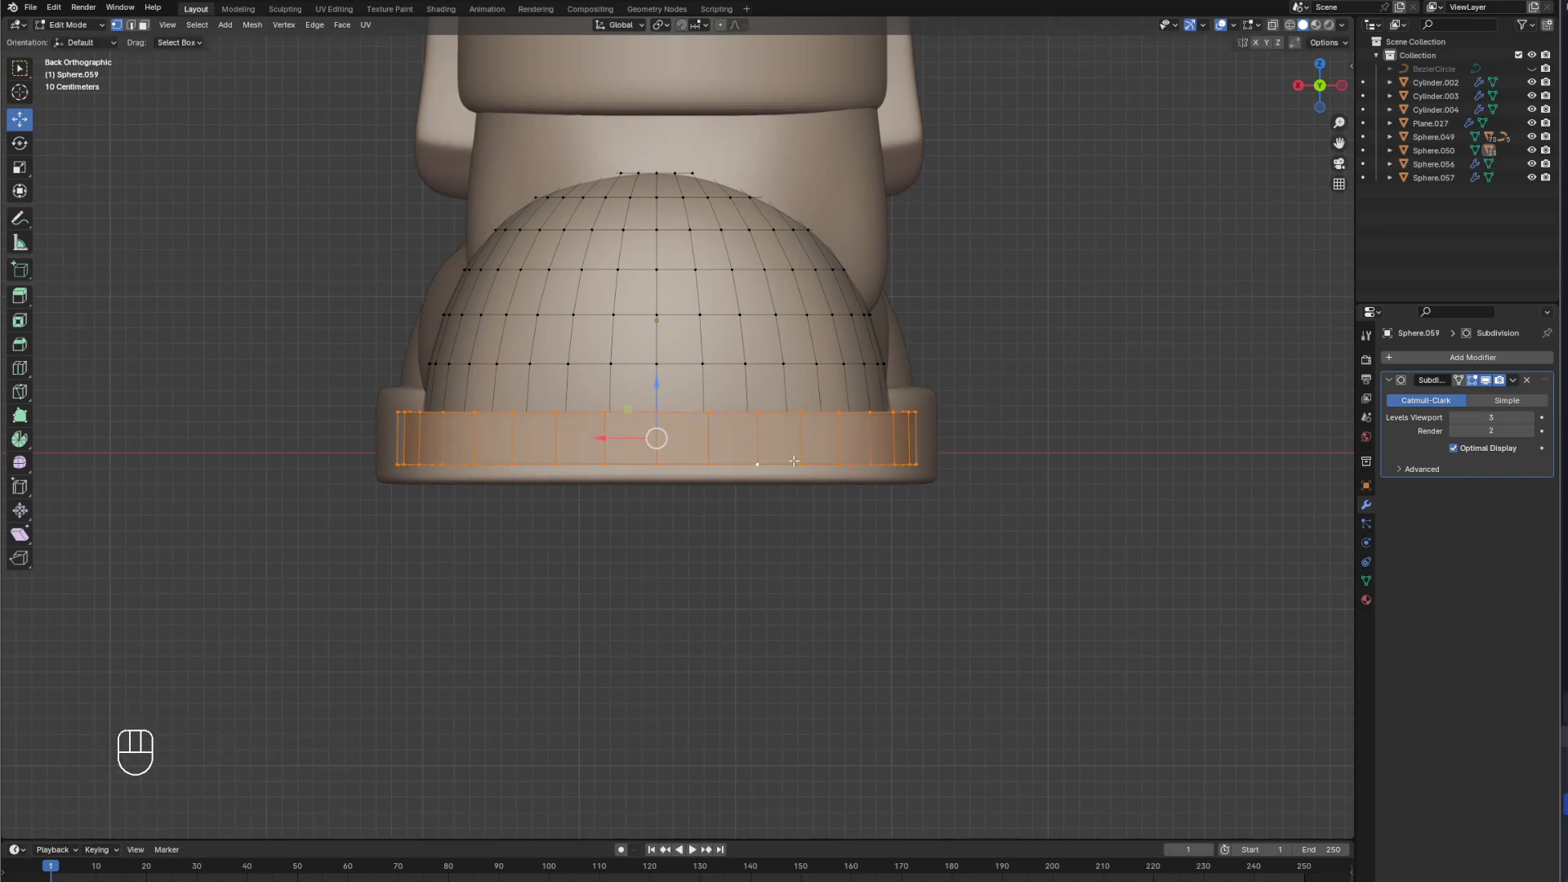
pyautogui.press('g')
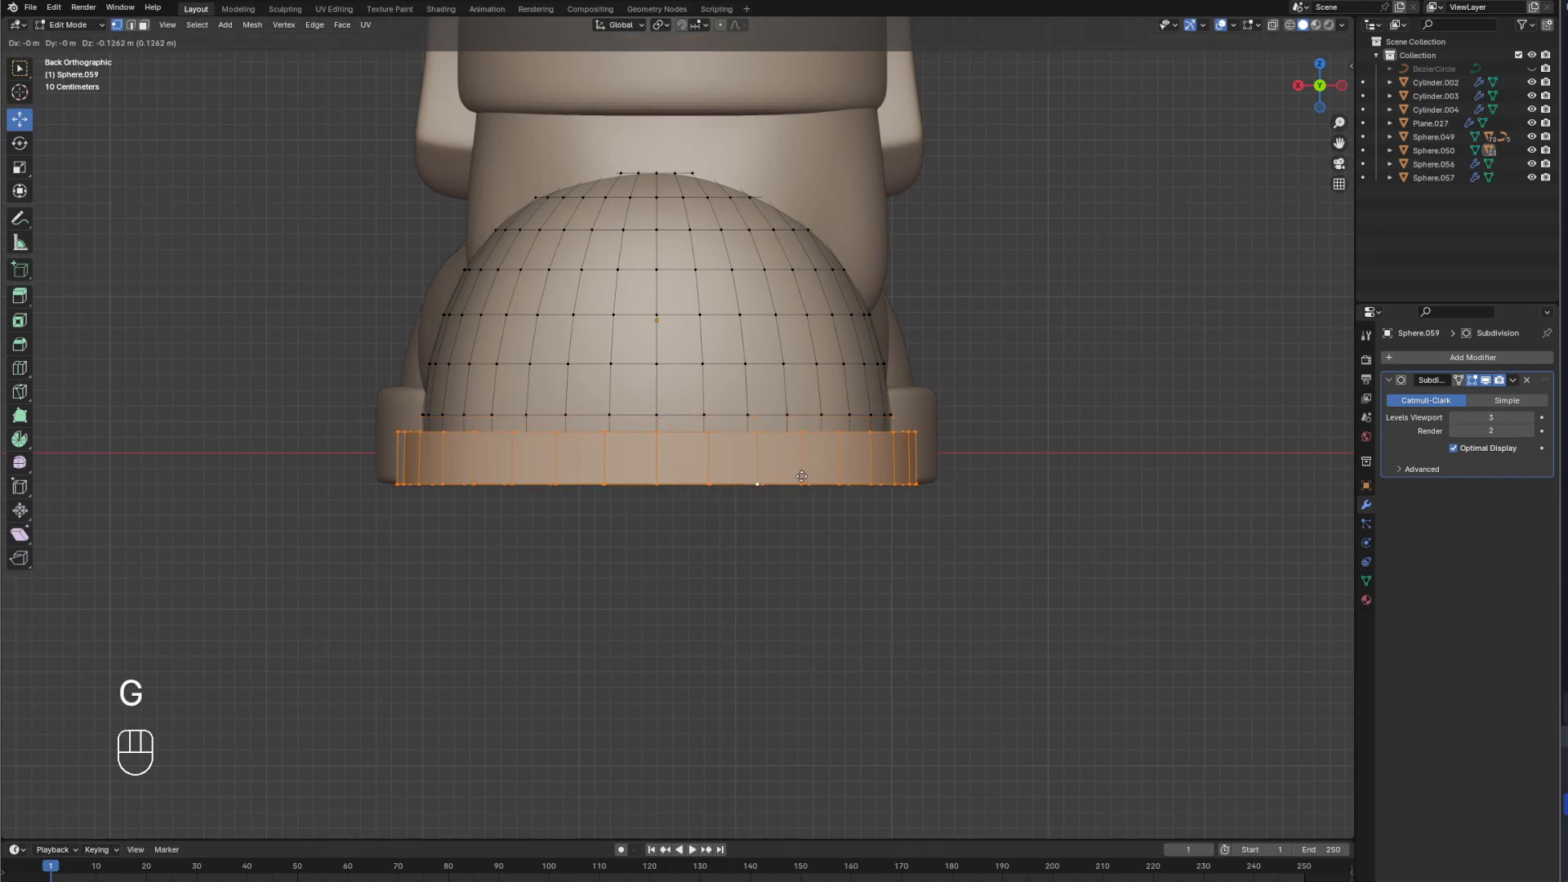
pyautogui.press('z')
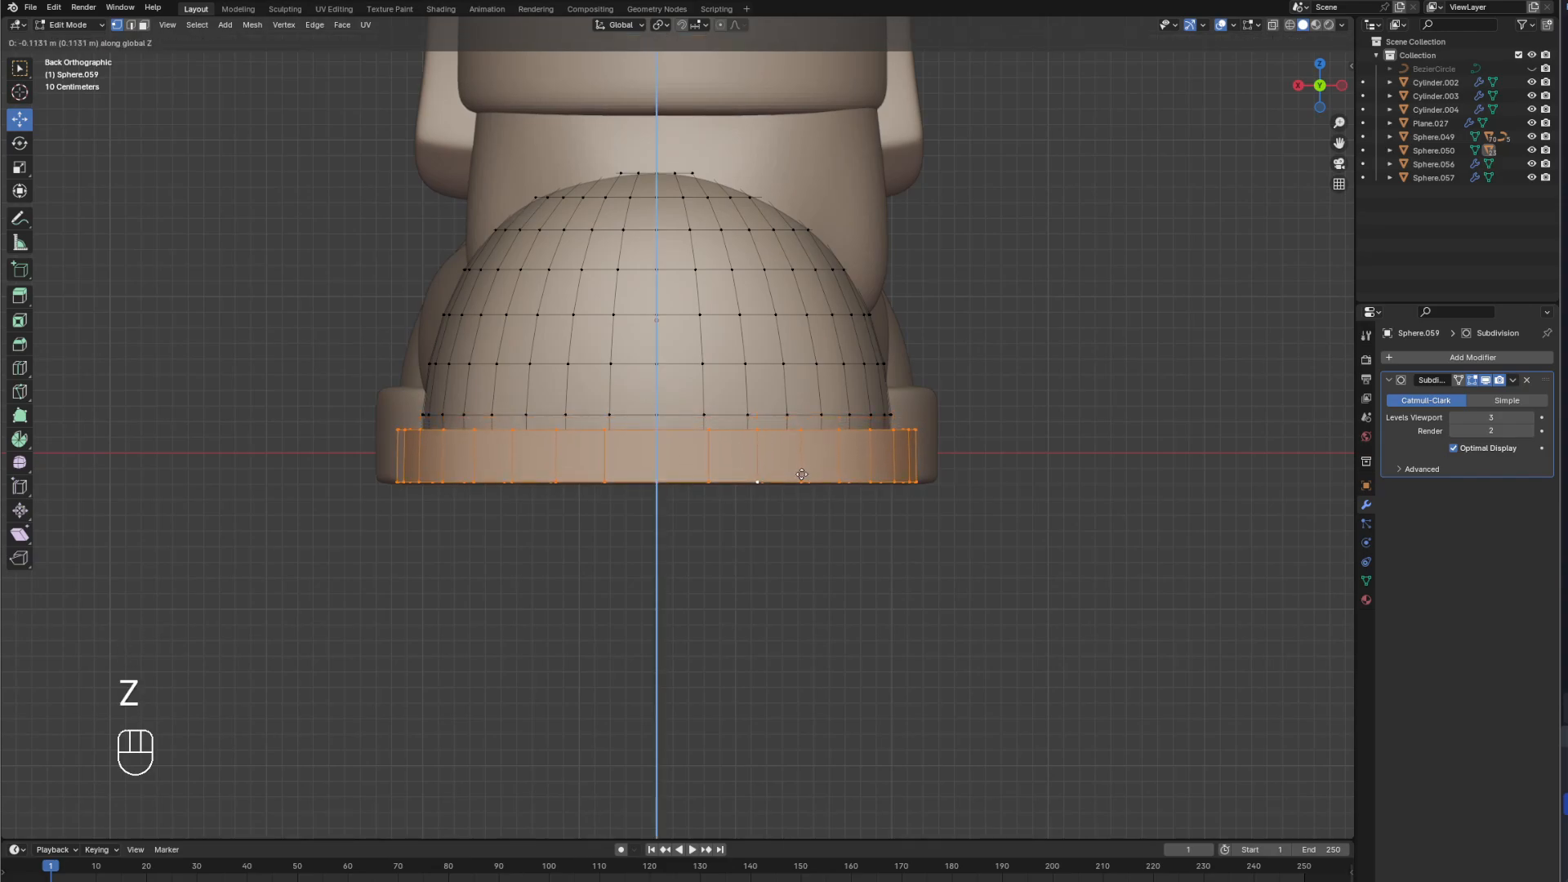
pyautogui.click(784, 444)
# Raise the heel band's top edge loop about 0.27 m along Z to match the front sole's height.
pyautogui.keyDown('alt'); pyautogui.click(748, 430); pyautogui.keyUp('alt')
pyautogui.press('g')
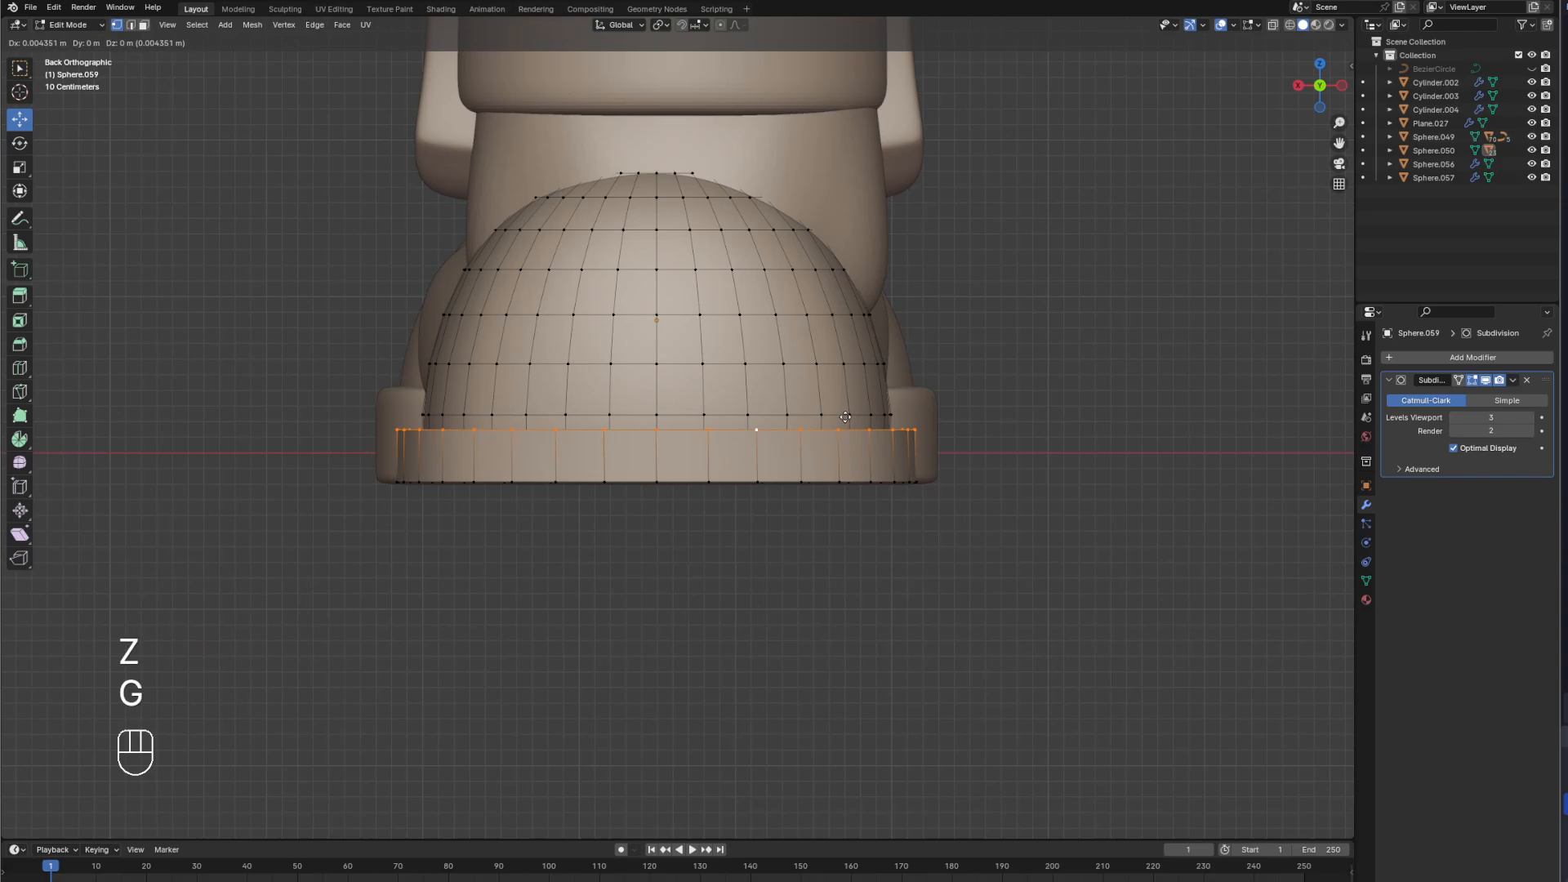
pyautogui.press('z')
pyautogui.click(811, 443)
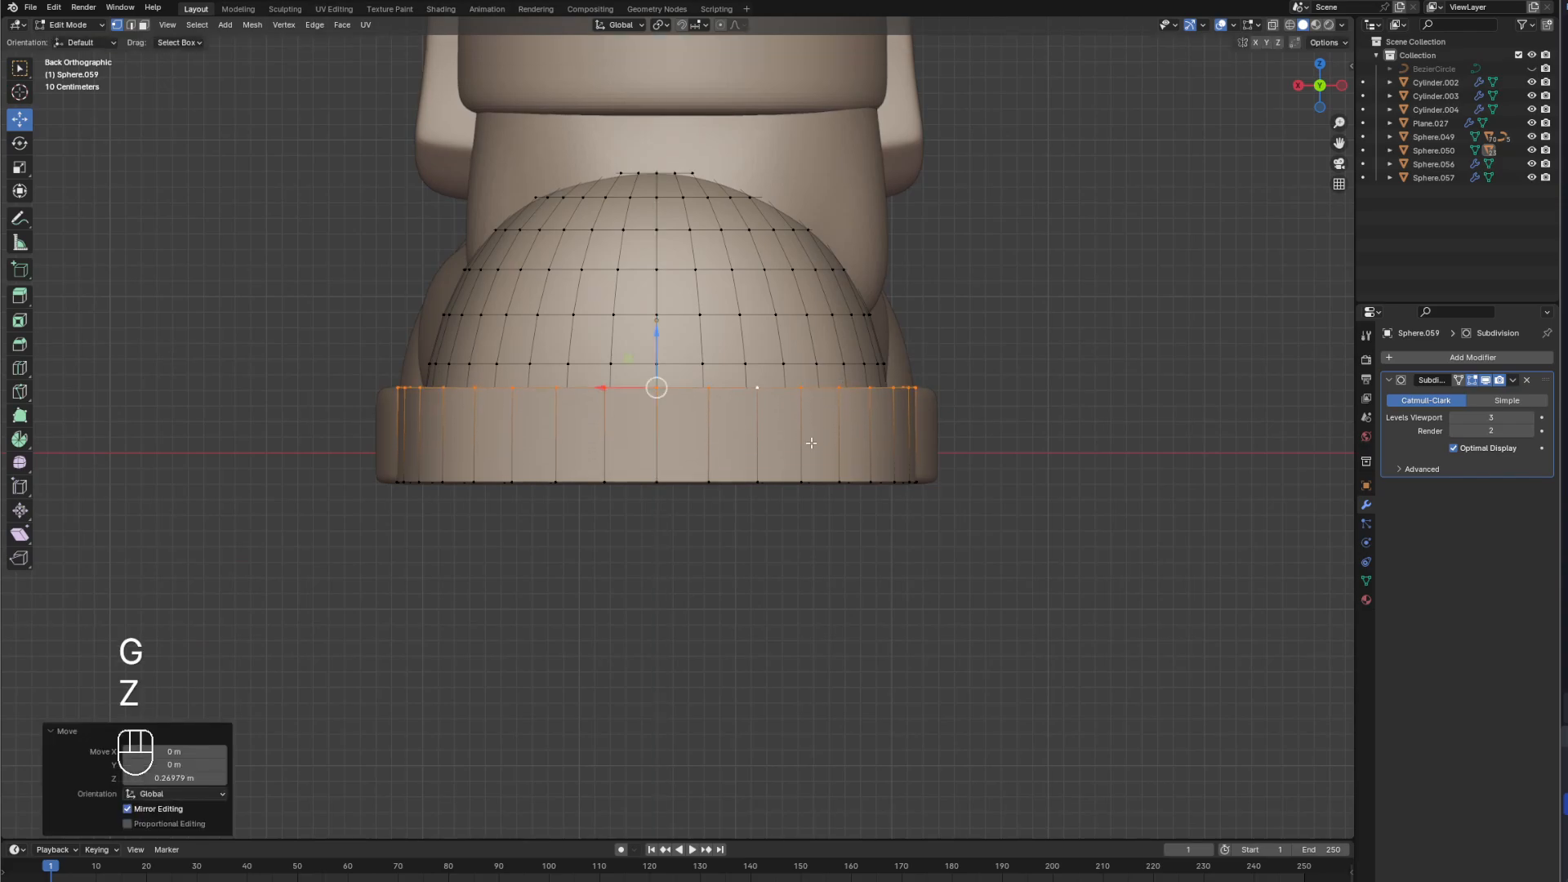
# Add three evenly spaced horizontal loop cuts around the heel band.
pyautogui.hotkey('ctrl', 'r')
pyautogui.scroll(2, 829, 442)
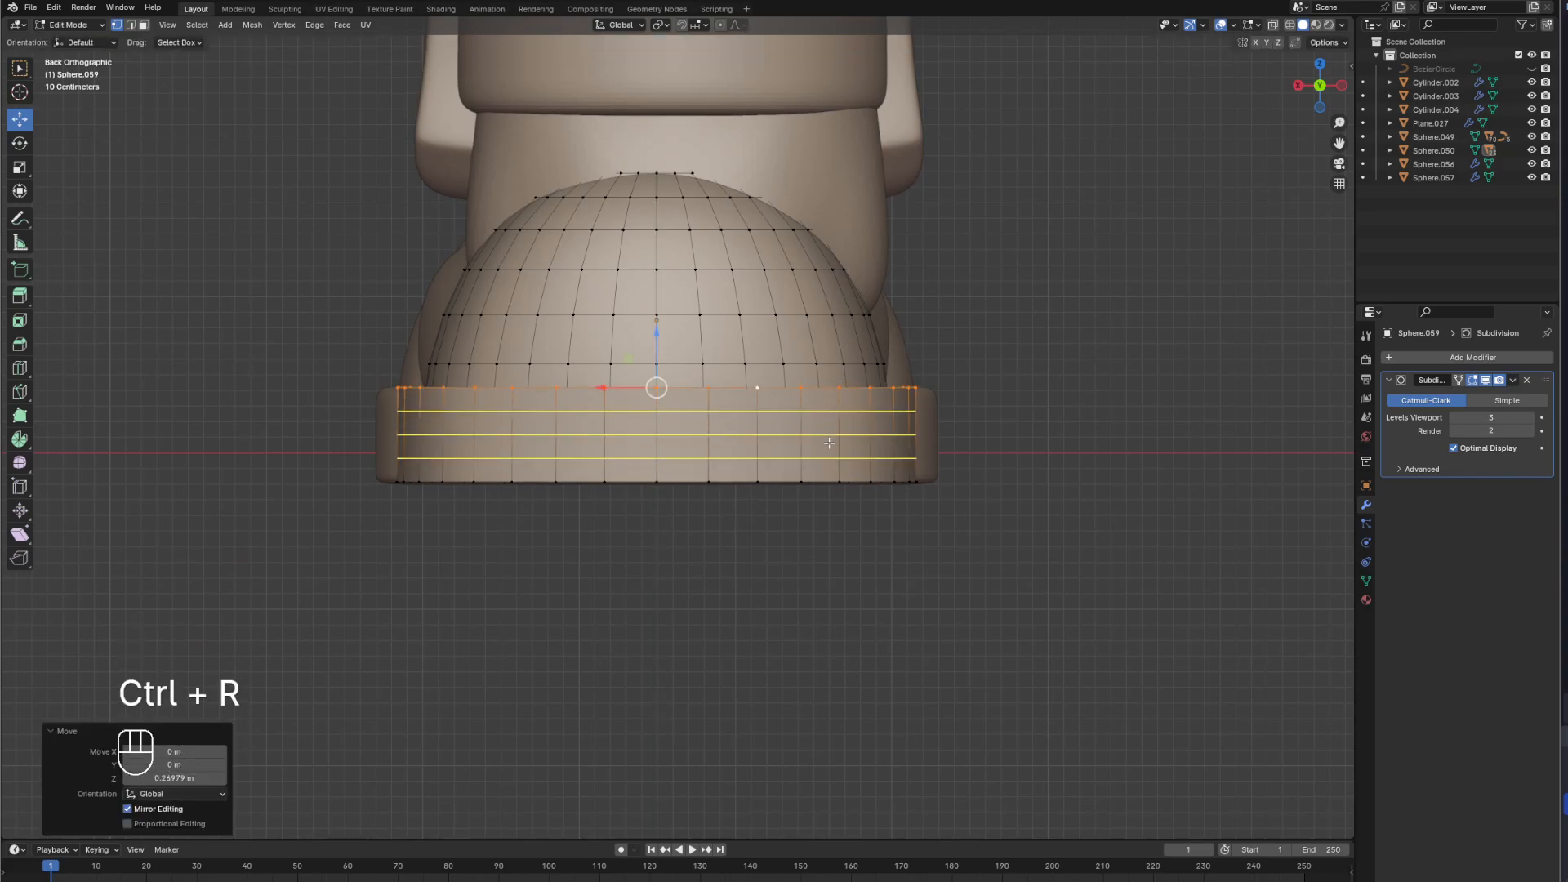
pyautogui.click(829, 442)
pyautogui.rightClick(829, 442)
# Fill the heel band's top edge loop with a face and inset that face.
pyautogui.moveTo(829, 442); pyautogui.dragTo(780, 441, button='middle')
pyautogui.keyDown('alt'); pyautogui.click(771, 437); pyautogui.keyUp('alt')
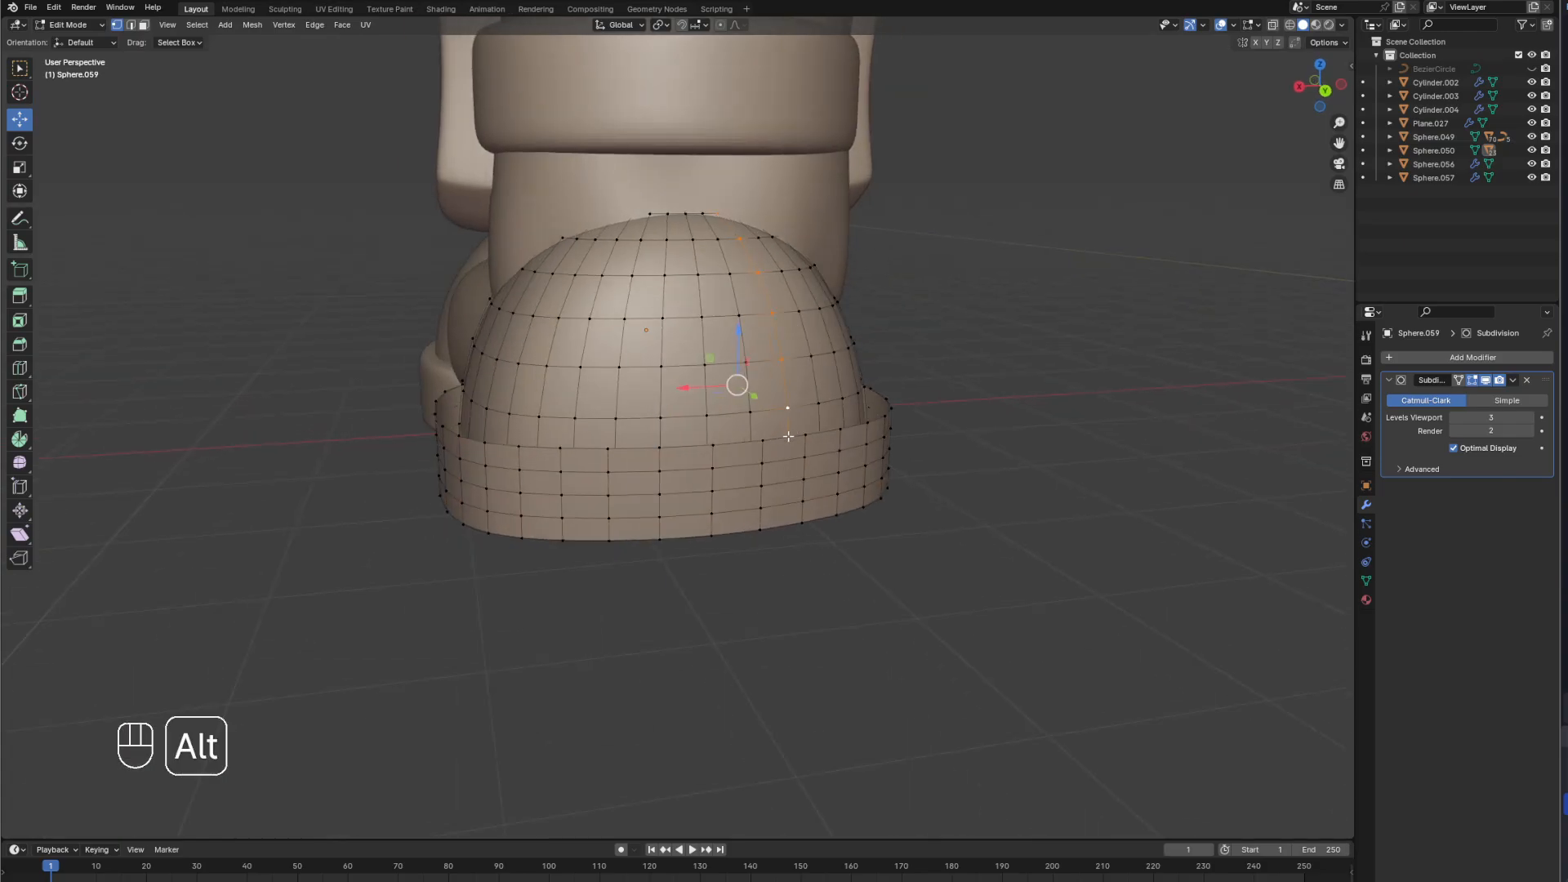
pyautogui.keyDown('alt'); pyautogui.click(816, 437); pyautogui.keyUp('alt')
pyautogui.press('f')
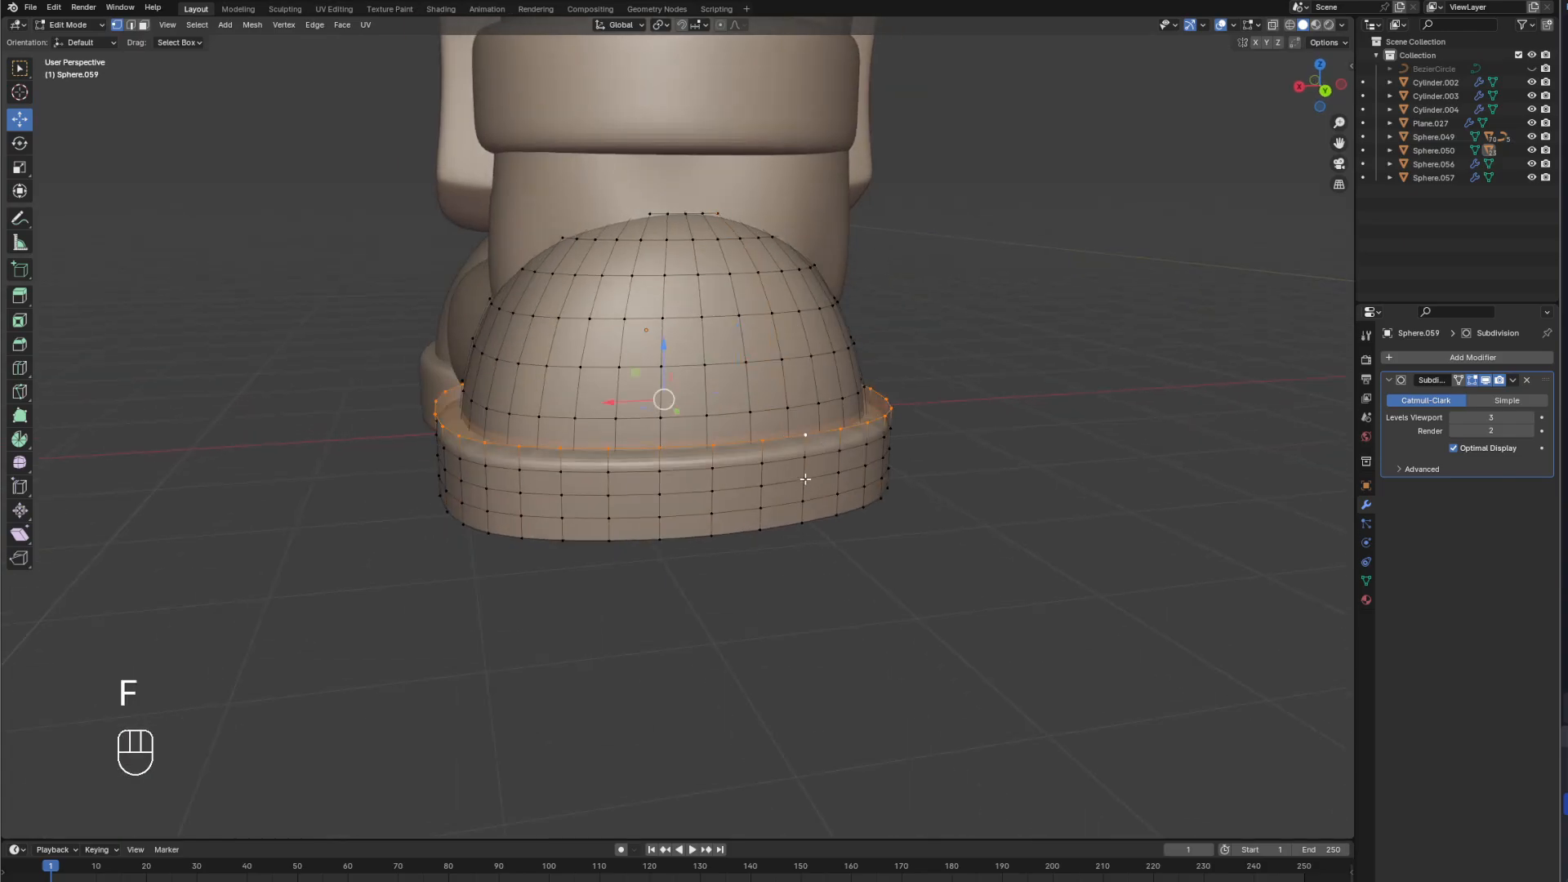
pyautogui.press('i')
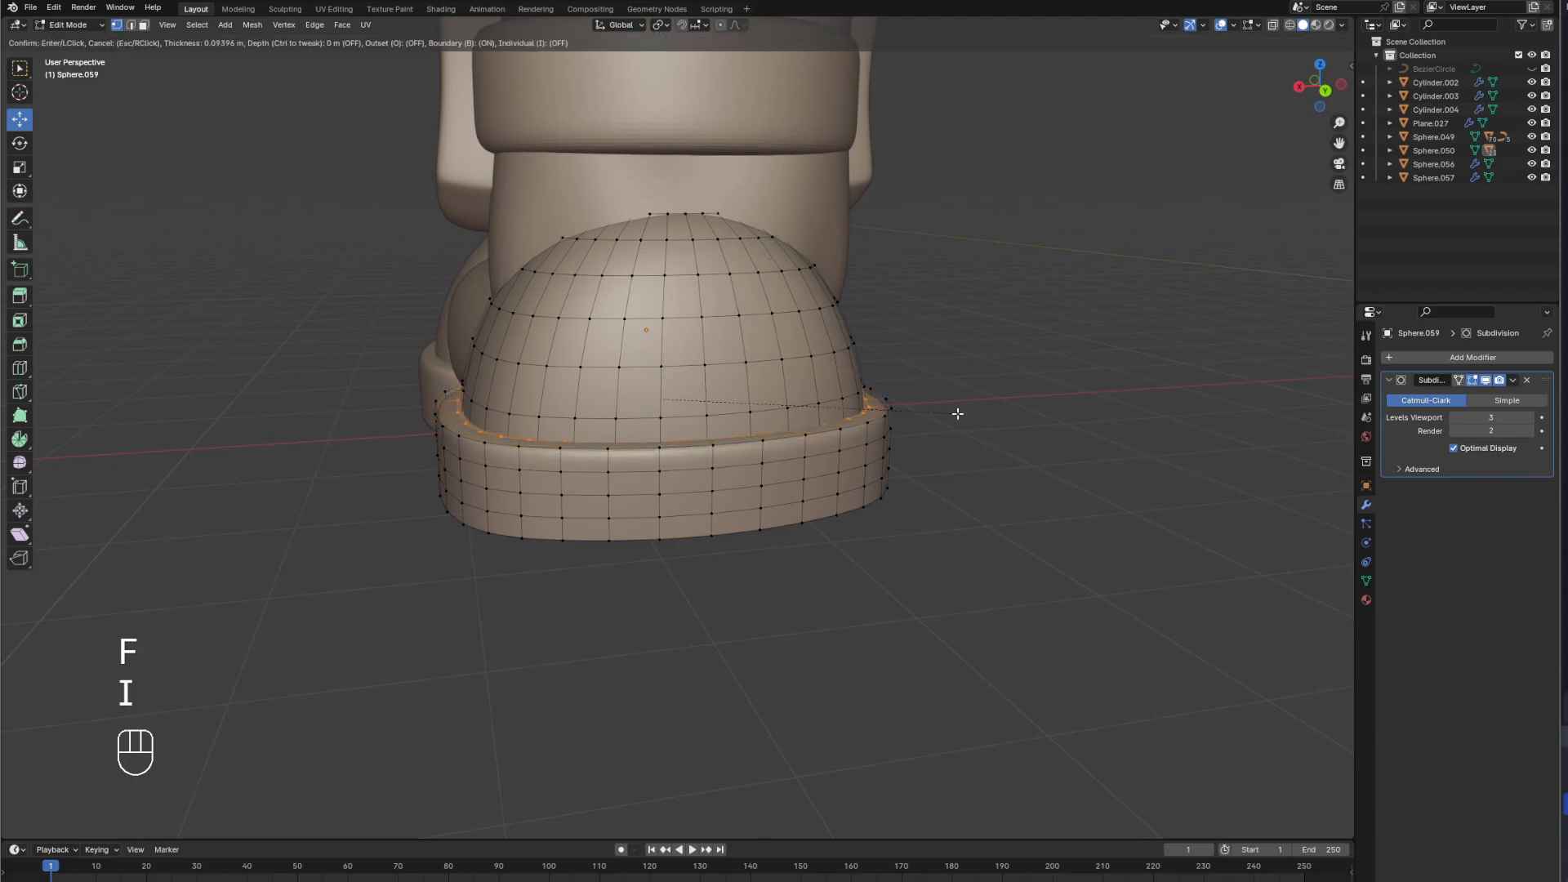
pyautogui.click(939, 418)
# Fill the heel band's bottom edge loop with a face and inset it about 0.16 m.
pyautogui.moveTo(914, 428); pyautogui.dragTo(779, 358, button='middle')
pyautogui.keyDown('alt'); pyautogui.click(758, 356); pyautogui.keyUp('alt')
pyautogui.press('f')
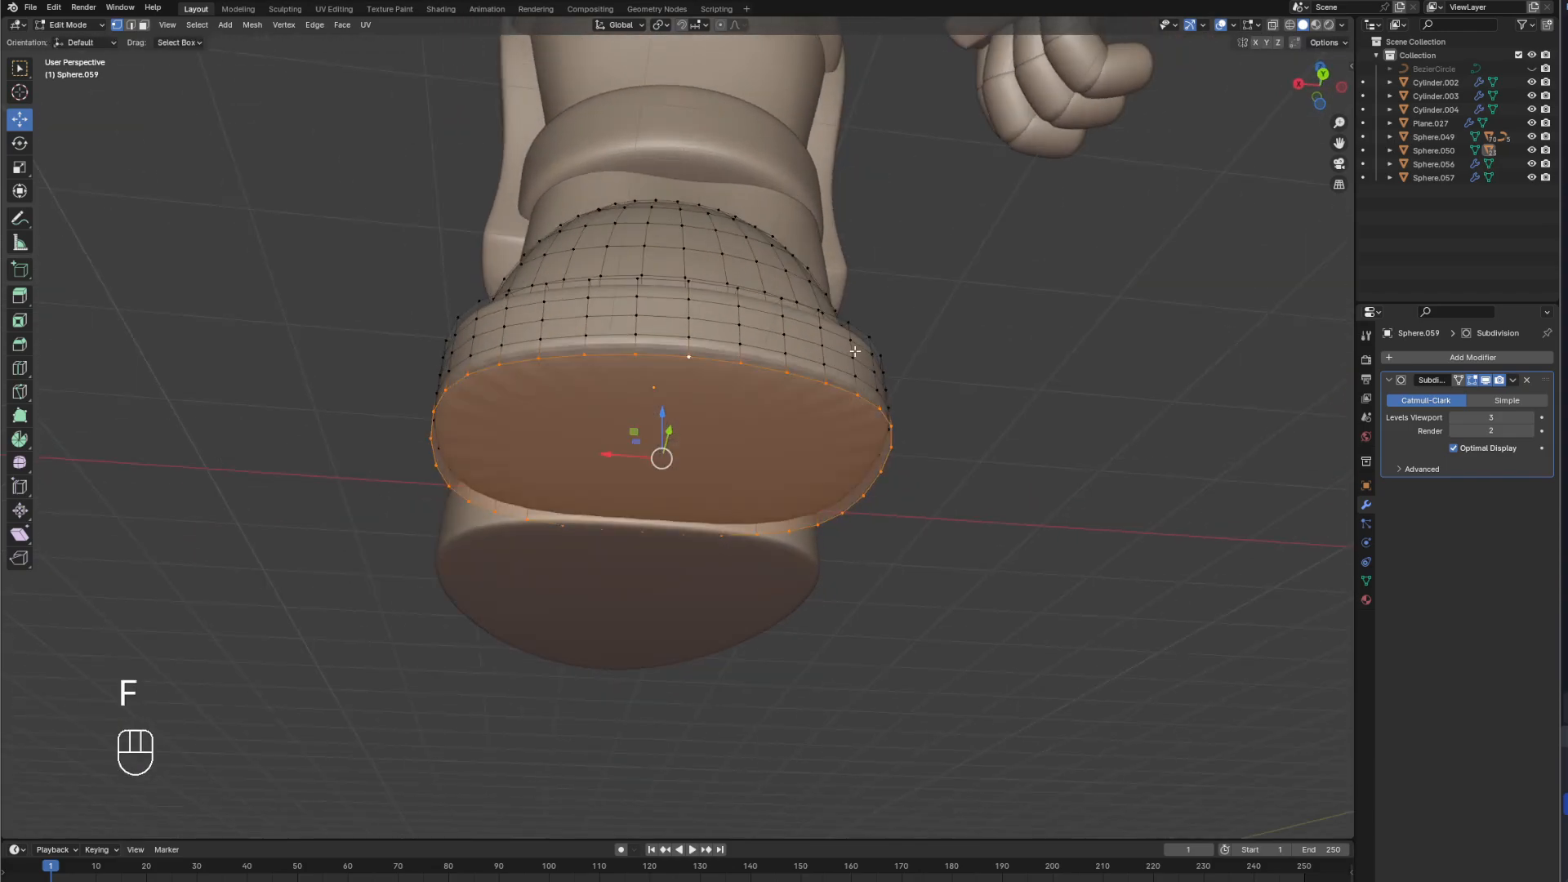
pyautogui.press('i')
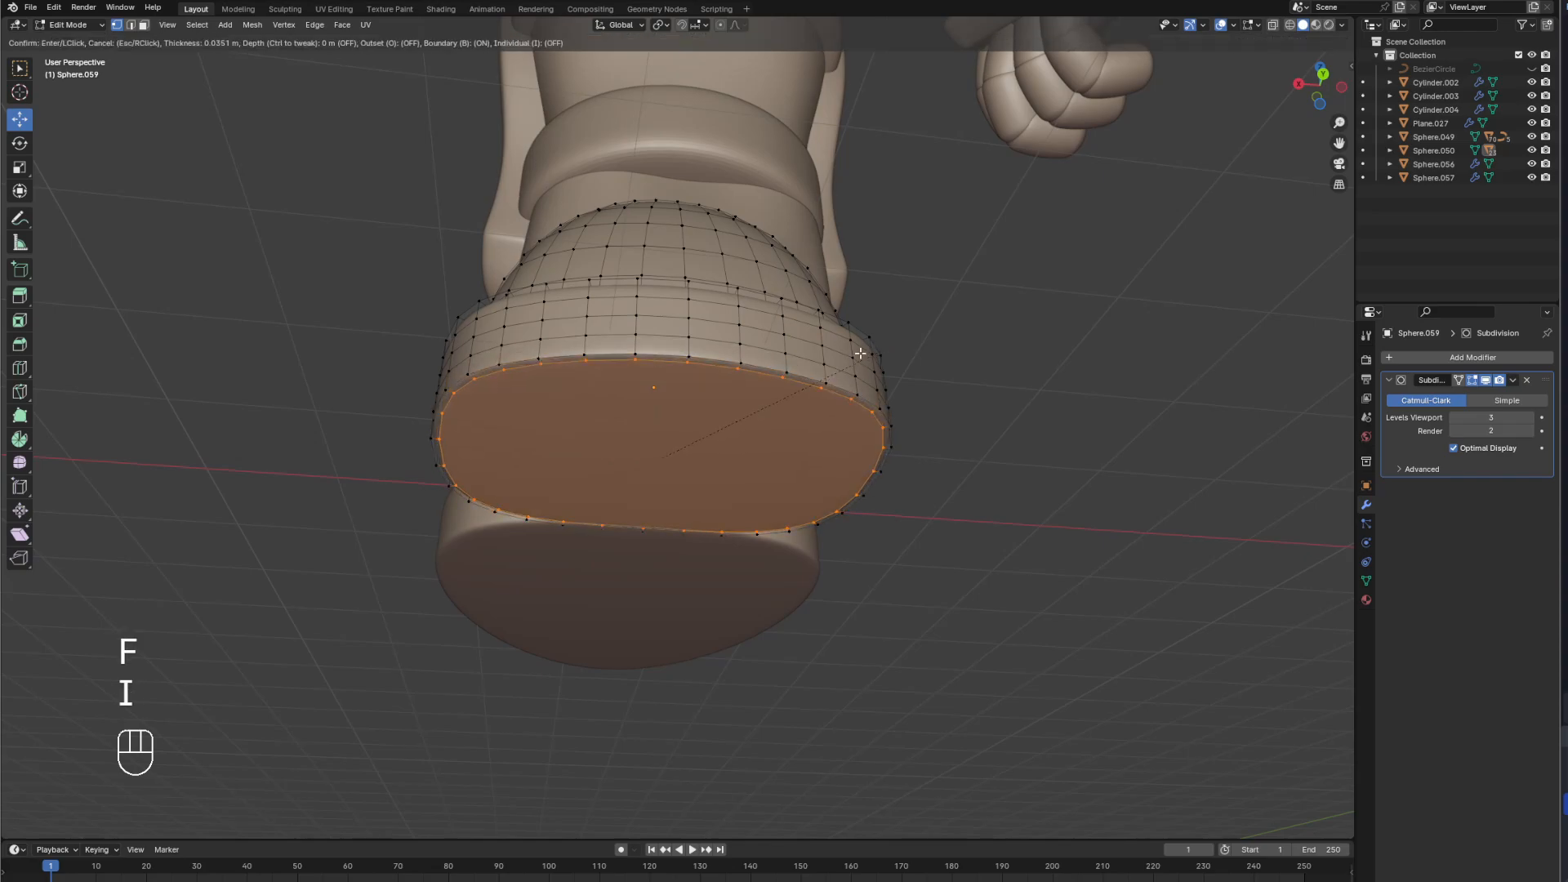
pyautogui.click(852, 356)
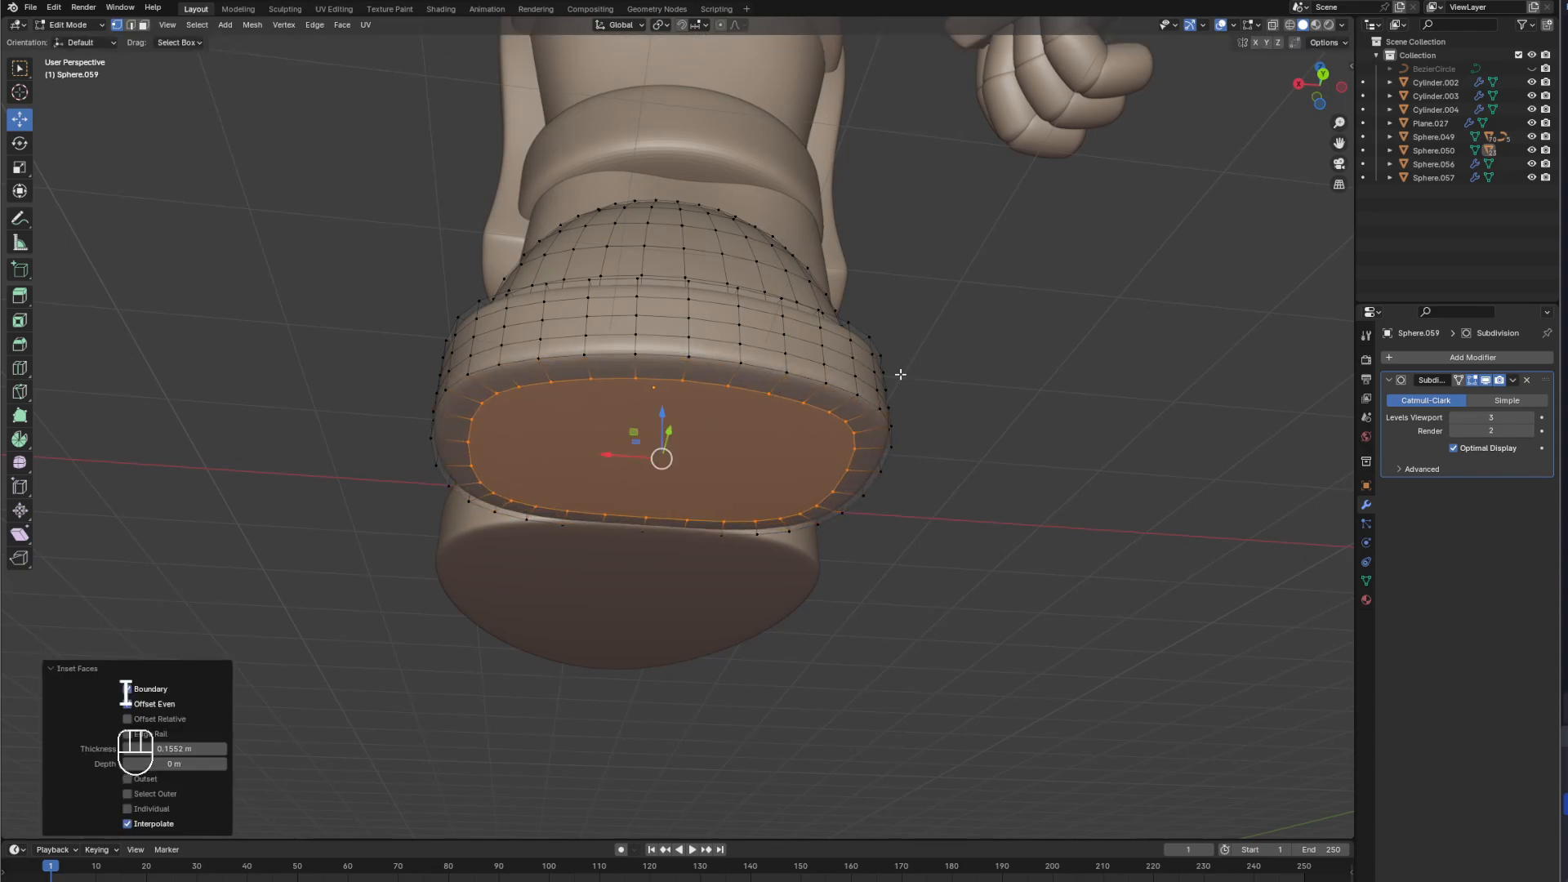
# Scale the inset bottom face of the heel band up slightly and return to Object Mode.
pyautogui.press('s')
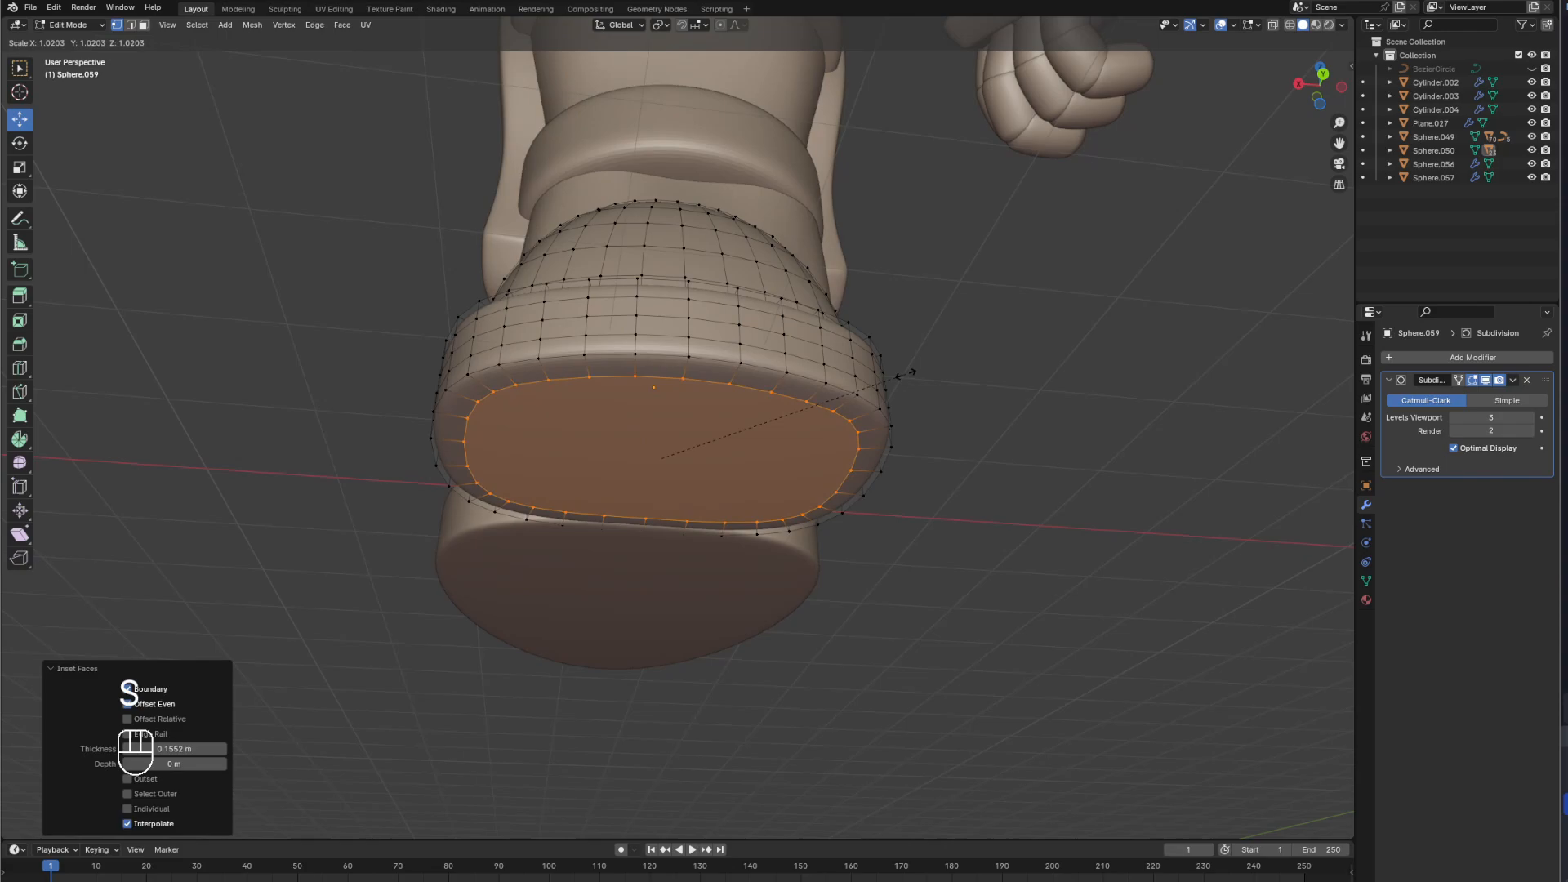
pyautogui.click(917, 374)
pyautogui.press('Tab')
pyautogui.click(914, 433)
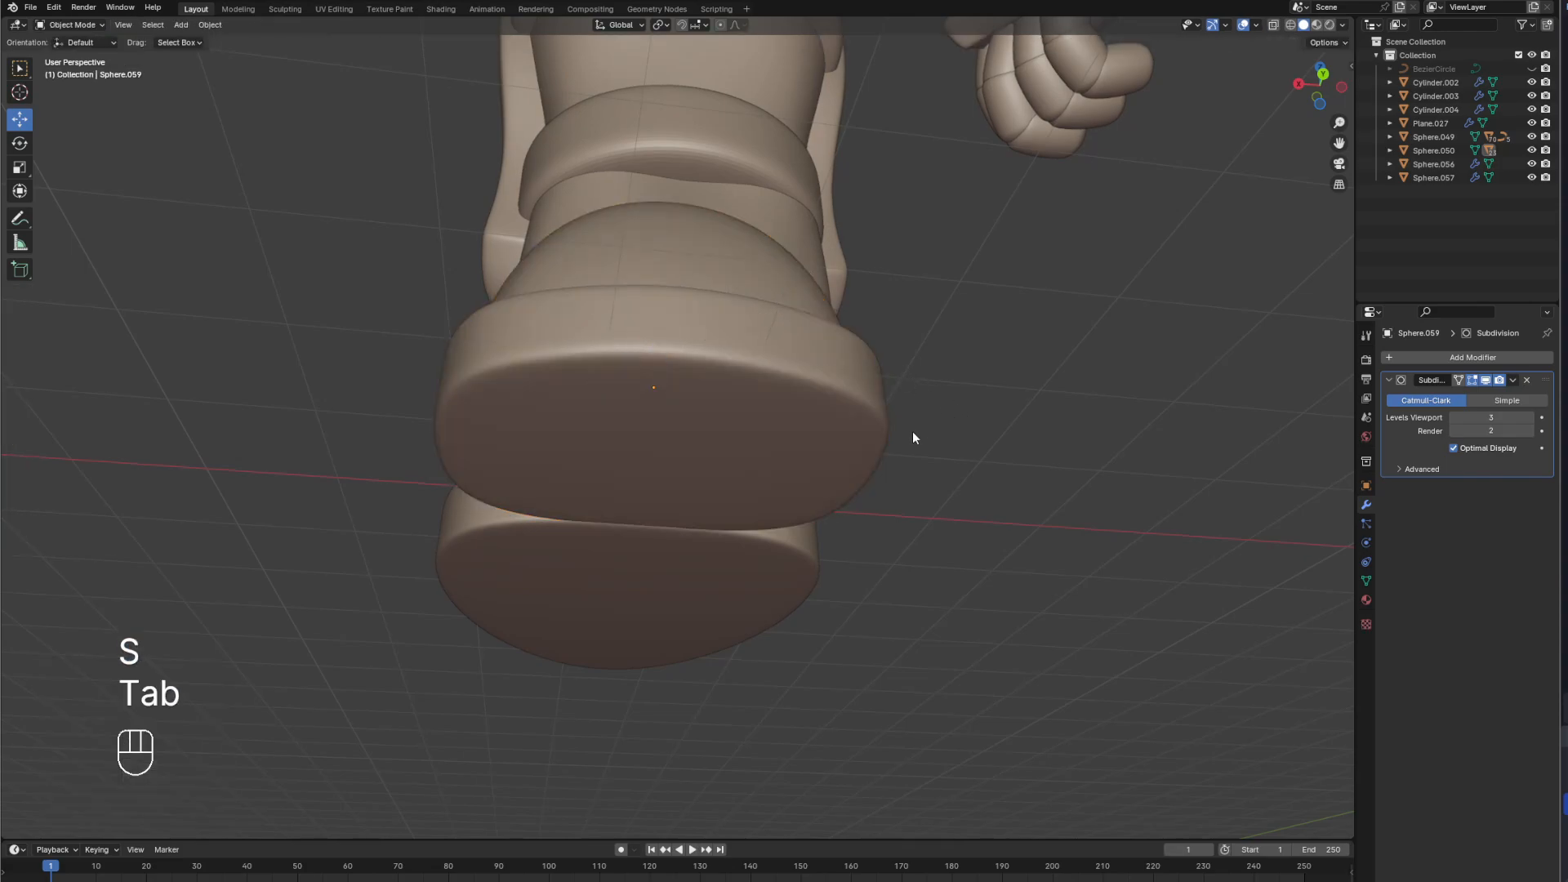
# Inspect the shoe's front and heel soles from several angles and in the right side view.
pyautogui.moveTo(913, 433); pyautogui.dragTo(796, 456, button='middle')
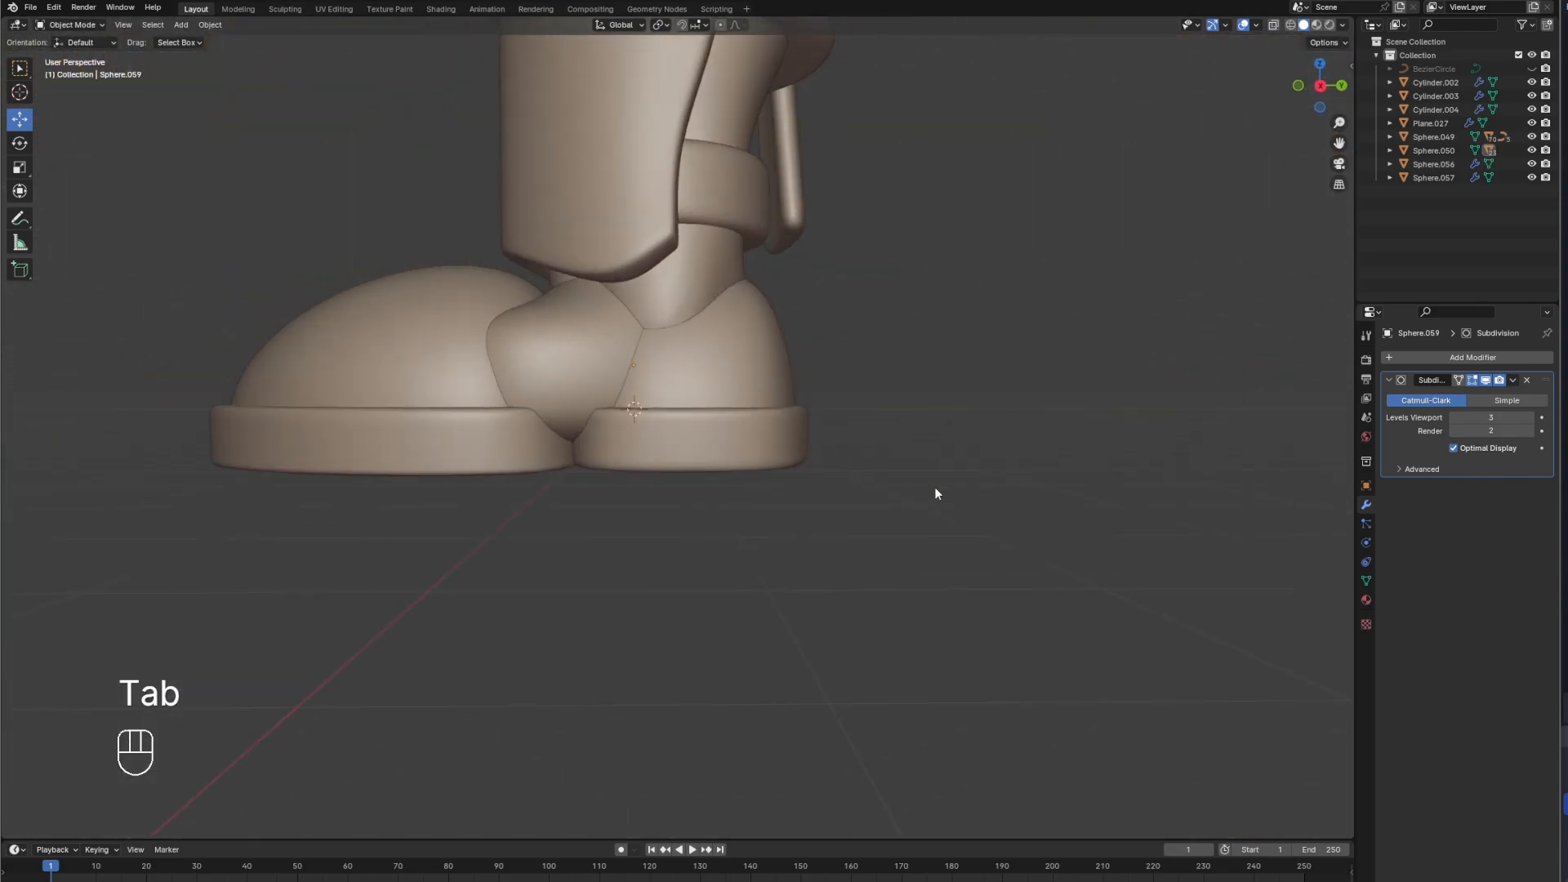
pyautogui.press('KP_1')
pyautogui.press('KP_3')
pyautogui.click(610, 347)
pyautogui.click(676, 354)
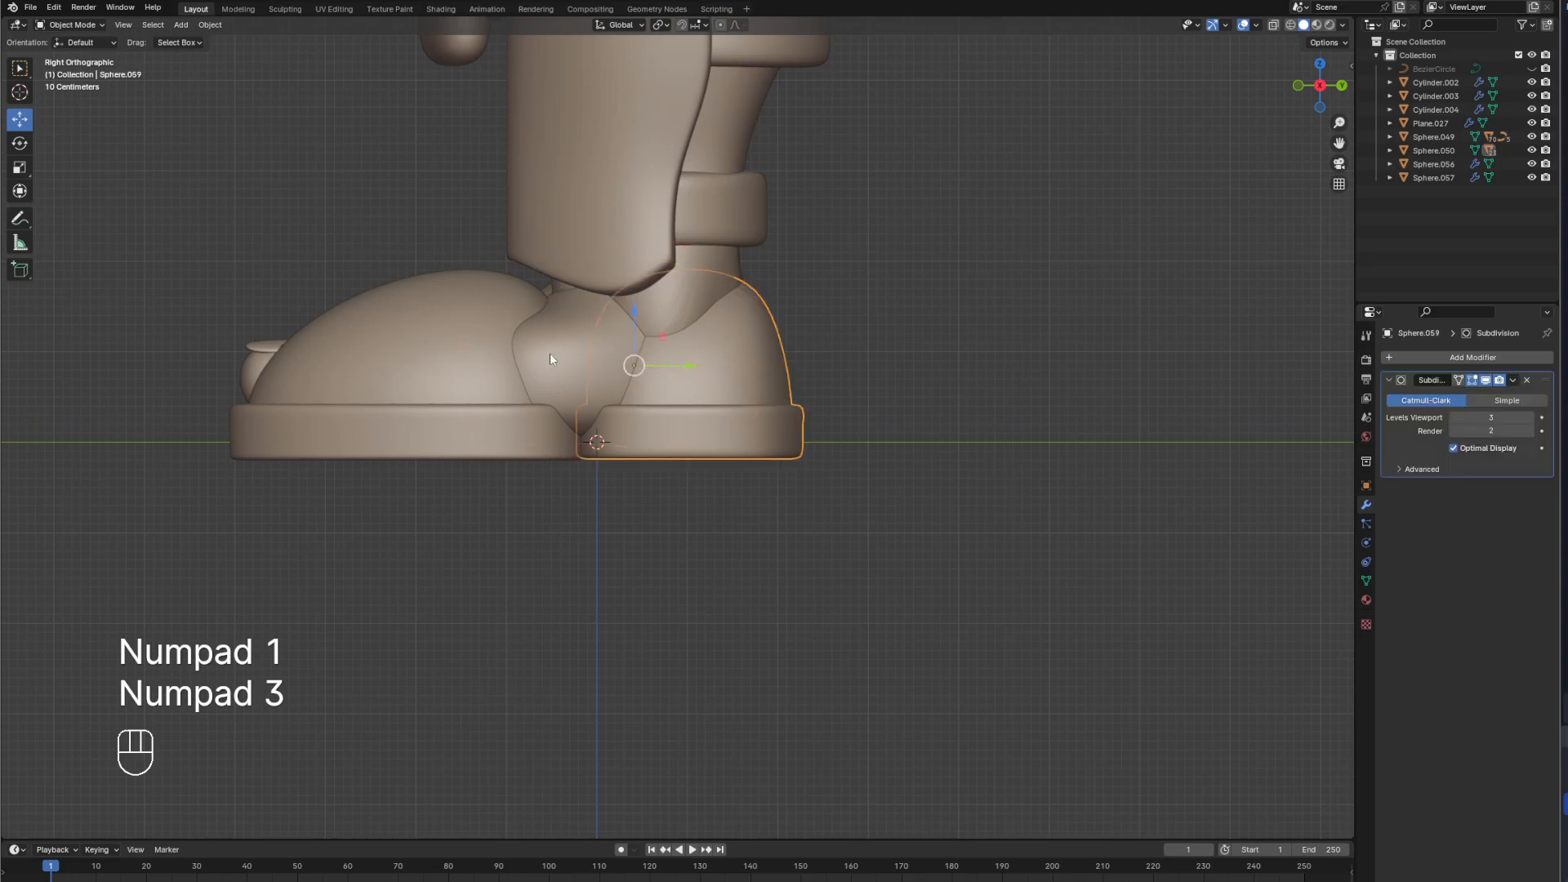
pyautogui.click(495, 353)
pyautogui.moveTo(640, 356); pyautogui.dragTo(687, 402, button='middle')
pyautogui.scroll(1, 687, 402)
pyautogui.click(900, 418)
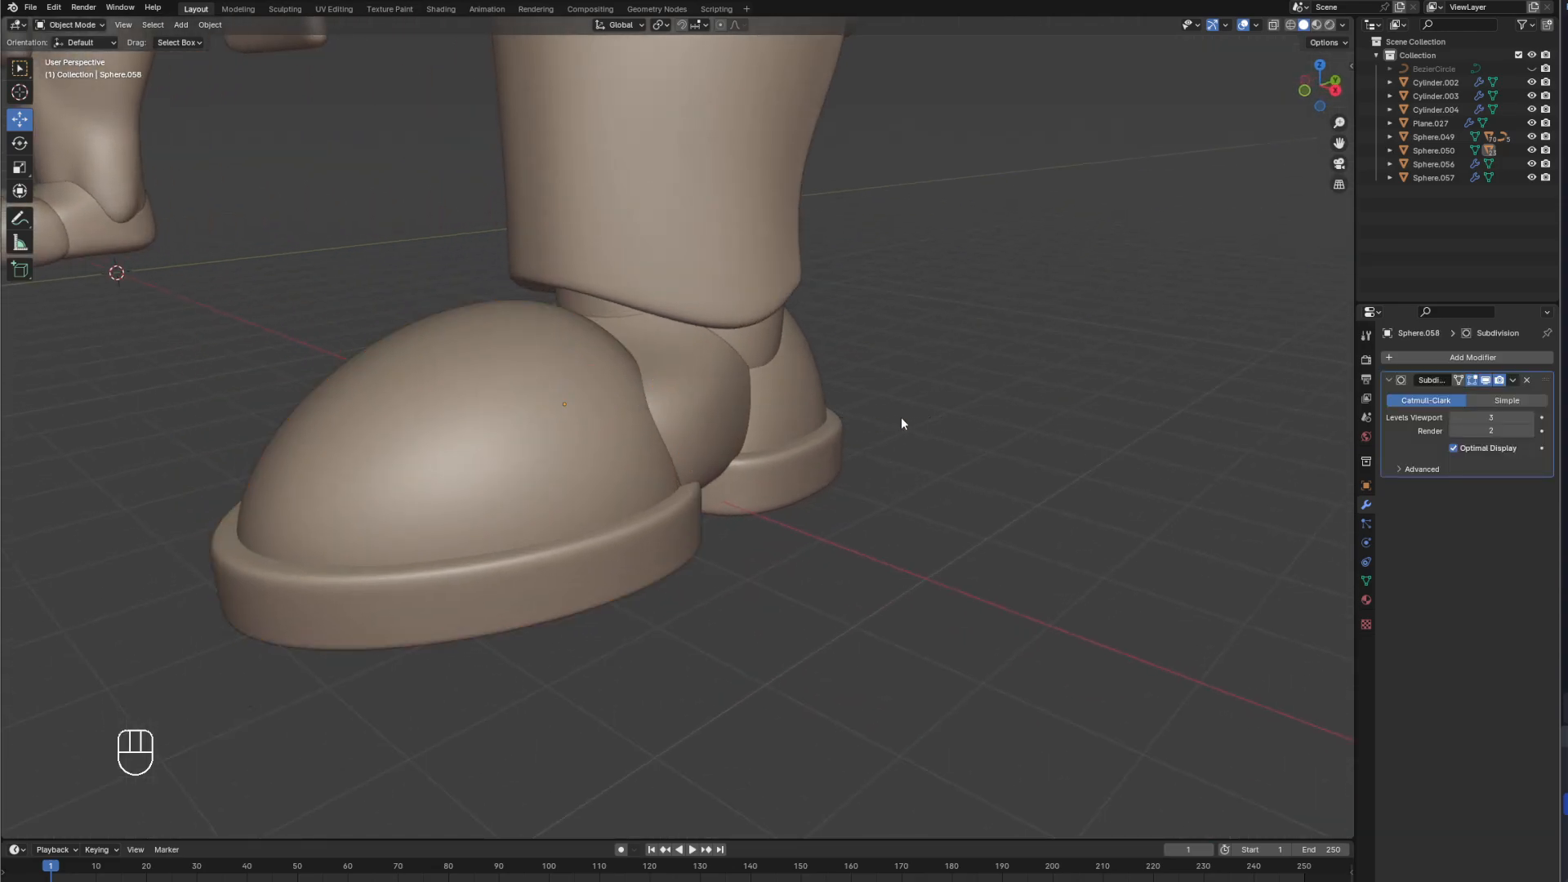
pyautogui.moveTo(688, 348); pyautogui.dragTo(620, 343, button='middle')
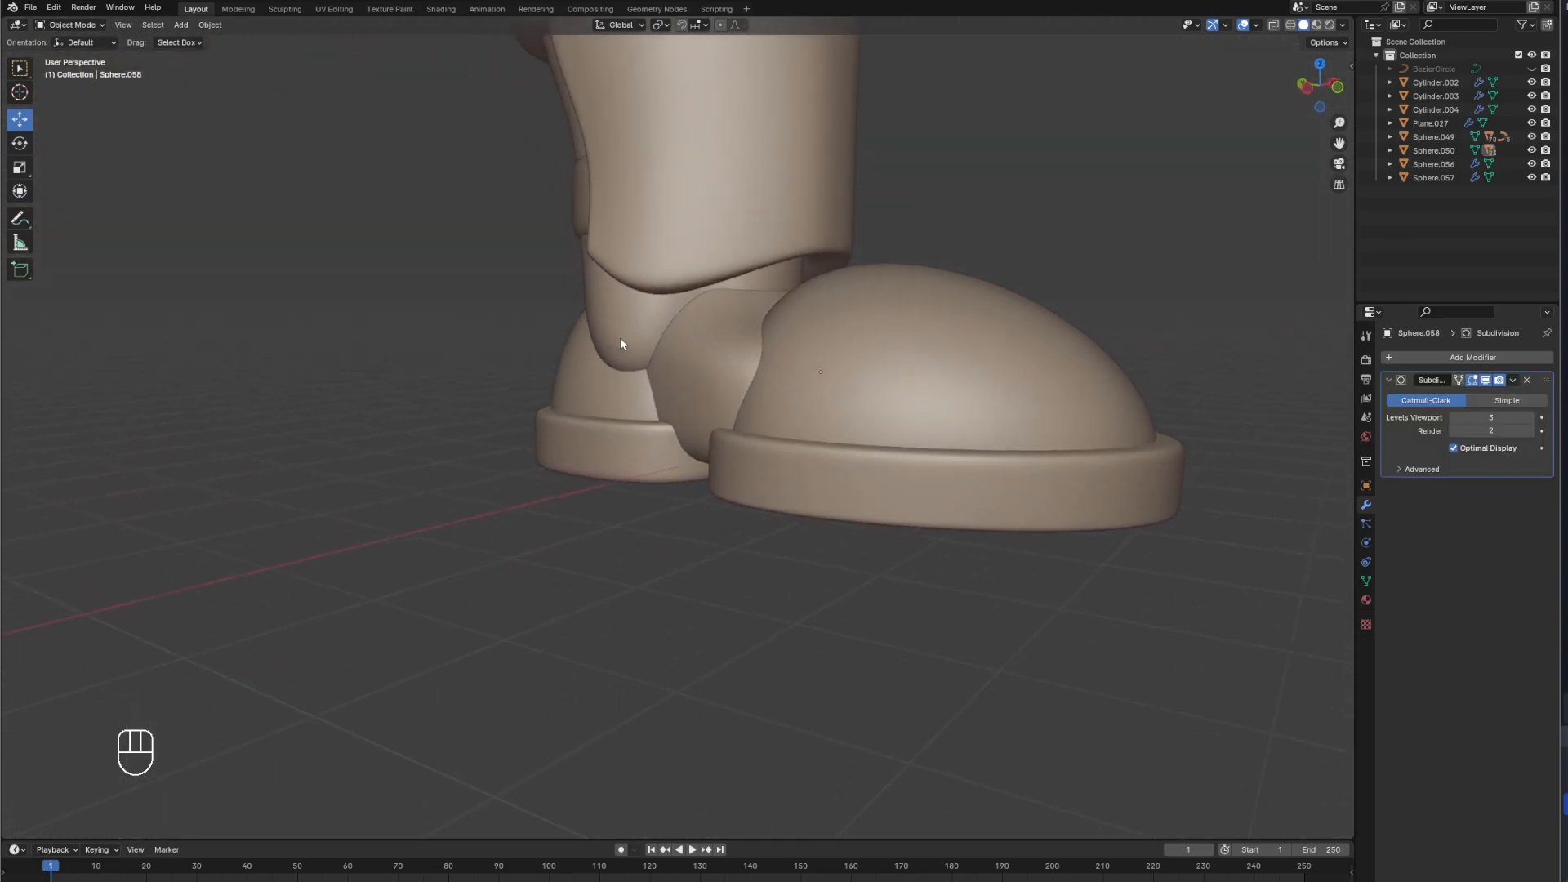
pyautogui.moveTo(771, 335); pyautogui.dragTo(646, 318, button='middle')
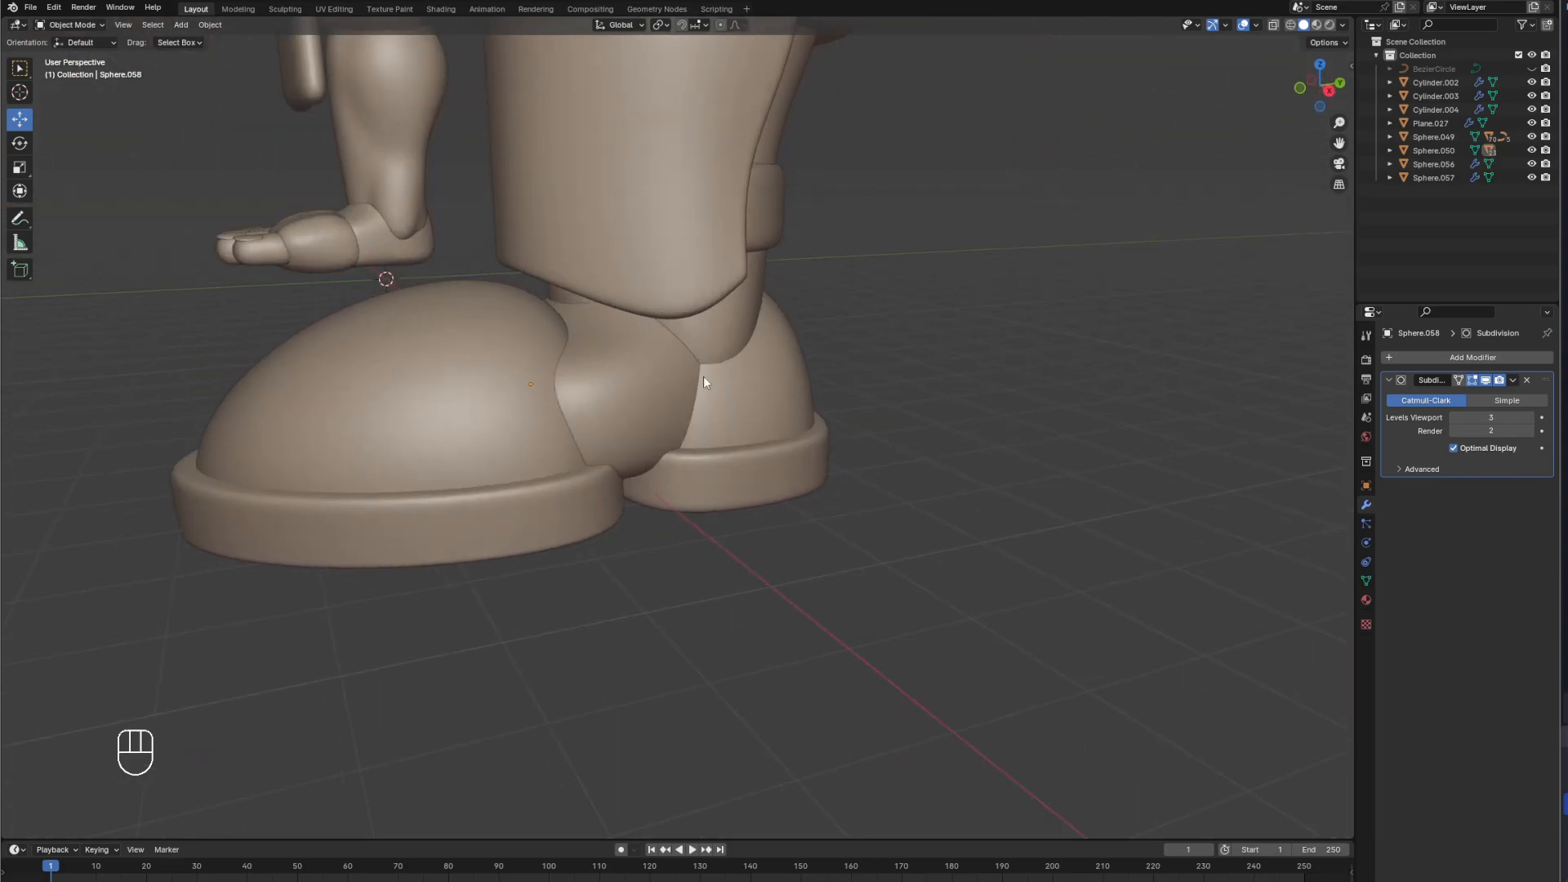
pyautogui.press('KP_1')
pyautogui.press('KP_3')
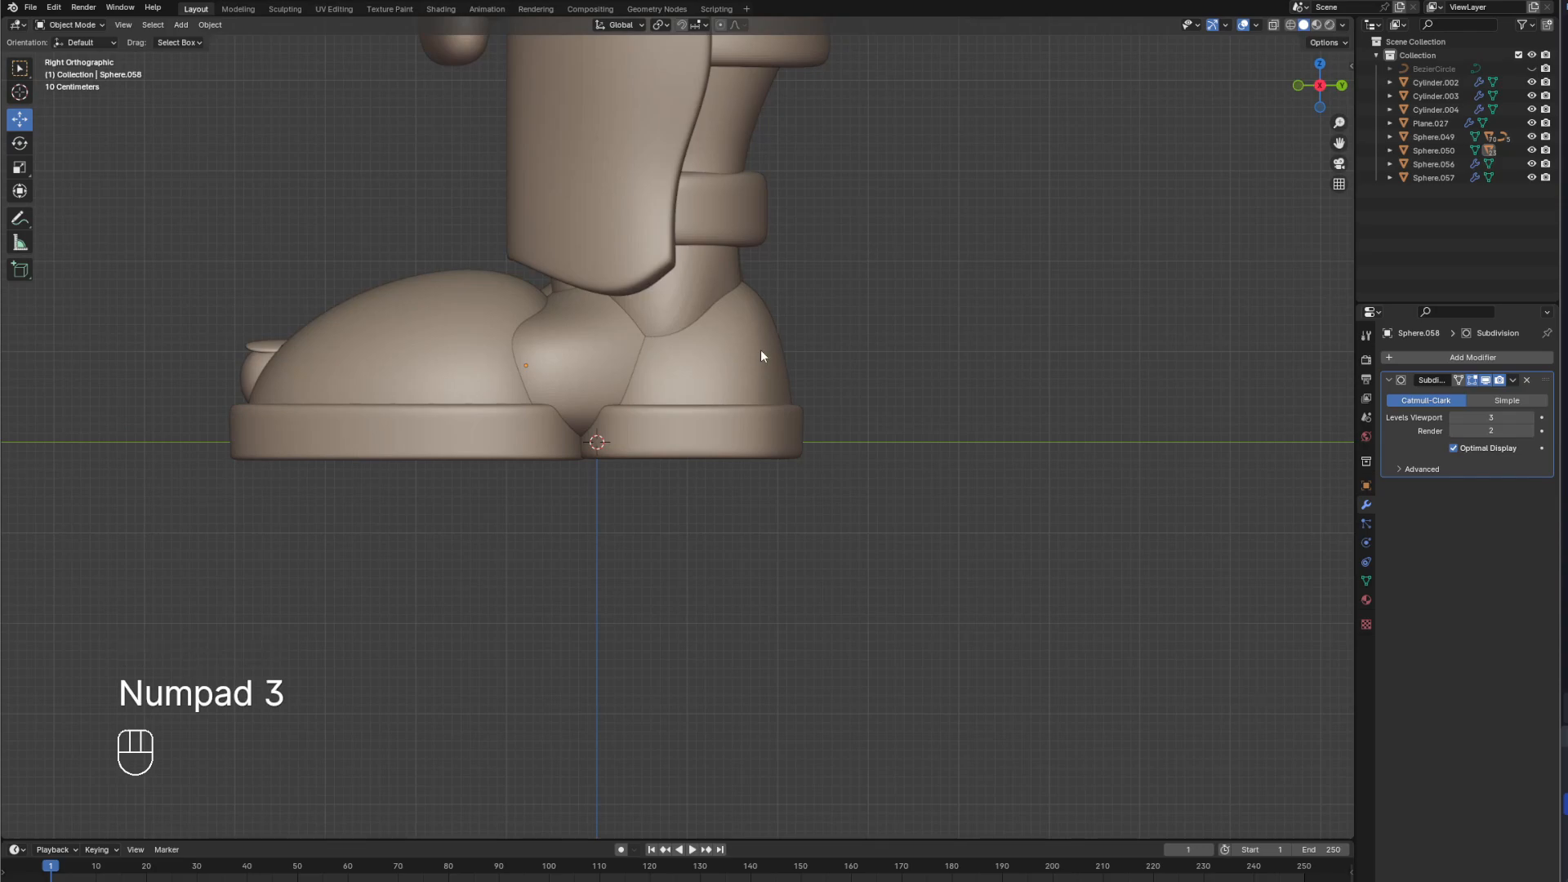
pyautogui.moveTo(332, 308); pyautogui.dragTo(592, 366, button='middle')
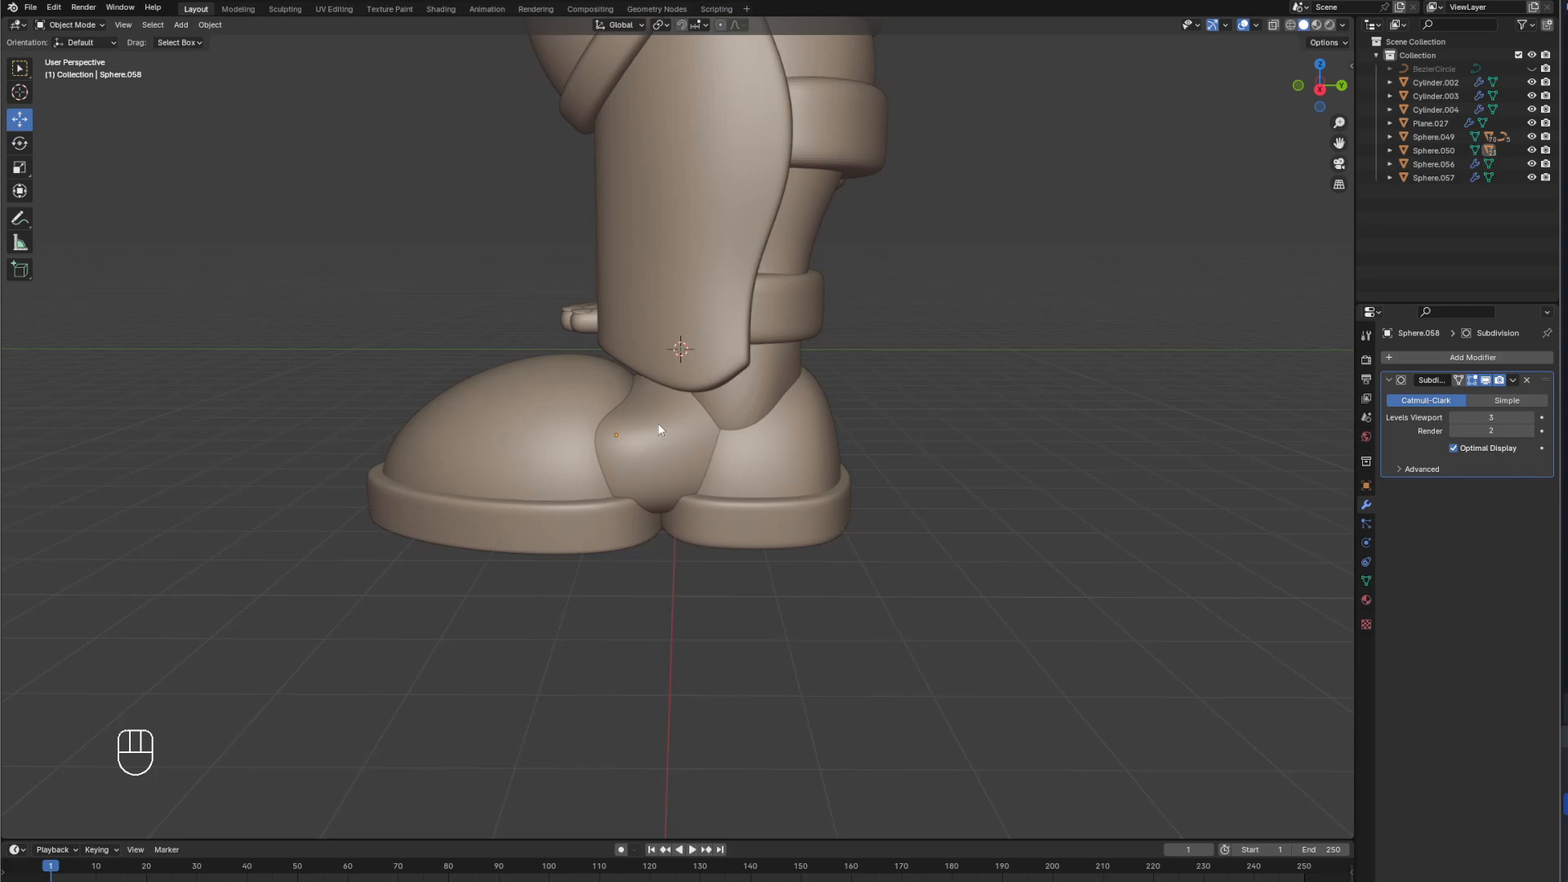
# Add a mesh plane to the scene in front view.
pyautogui.press('KP_1')
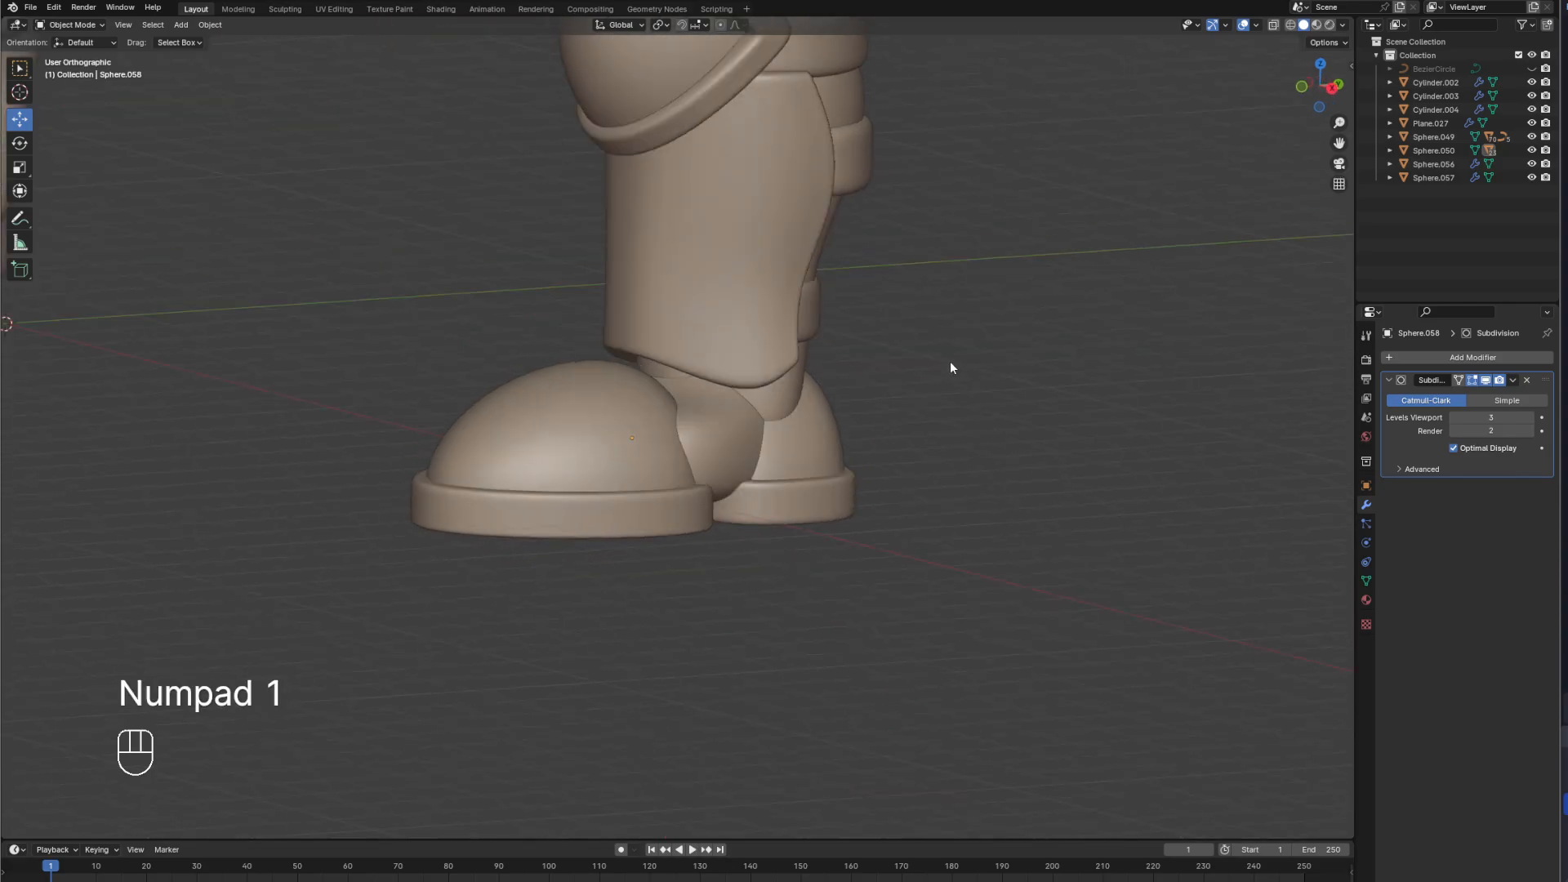
pyautogui.click(178, 26)
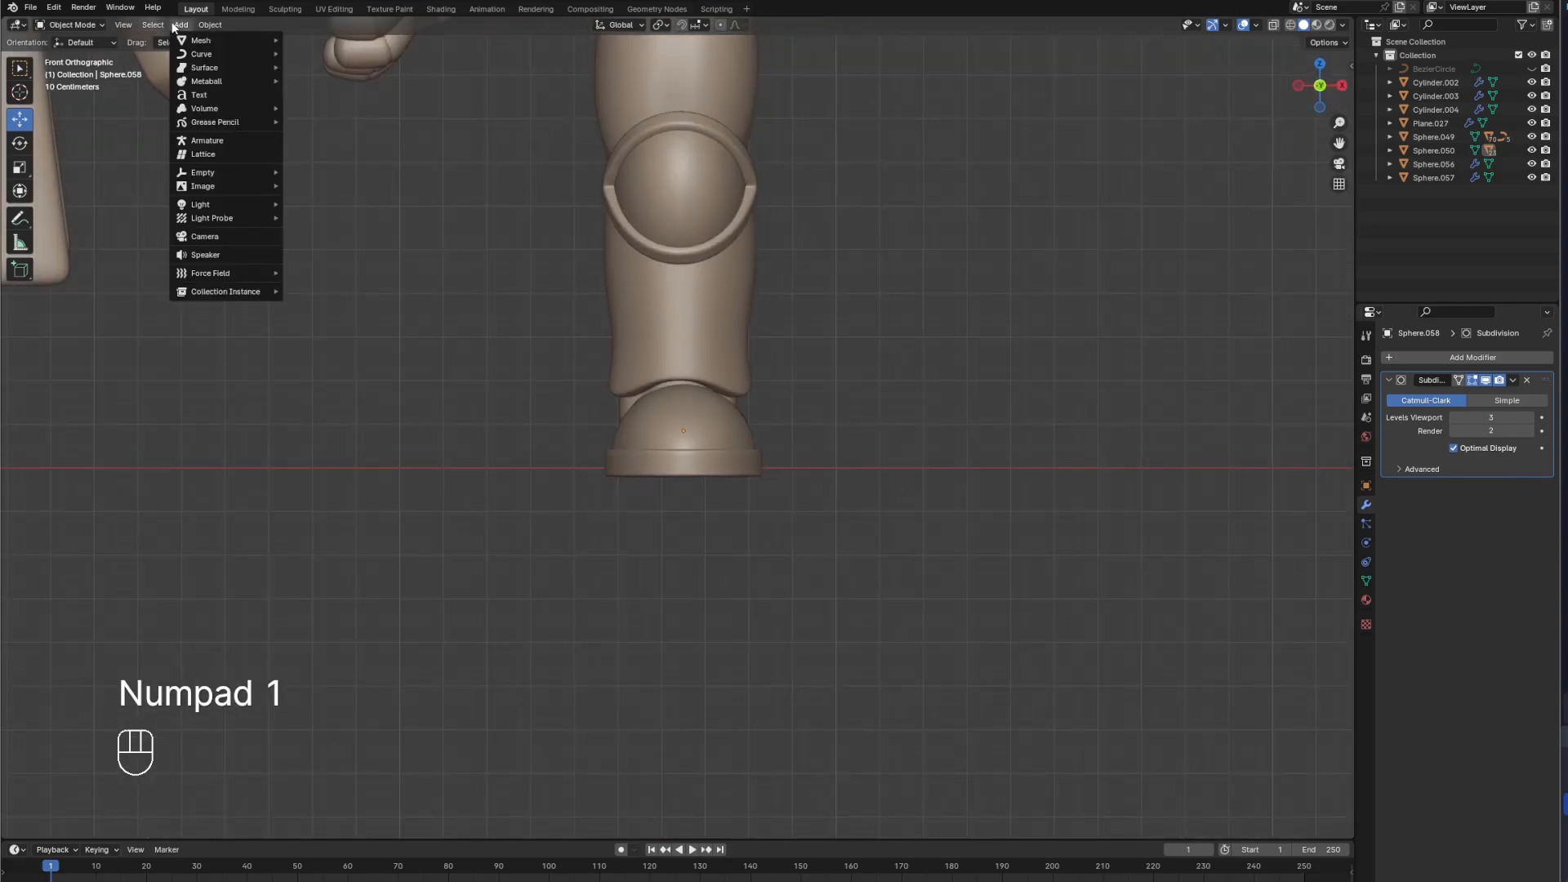
pyautogui.moveTo(201, 42)
pyautogui.click(308, 40)
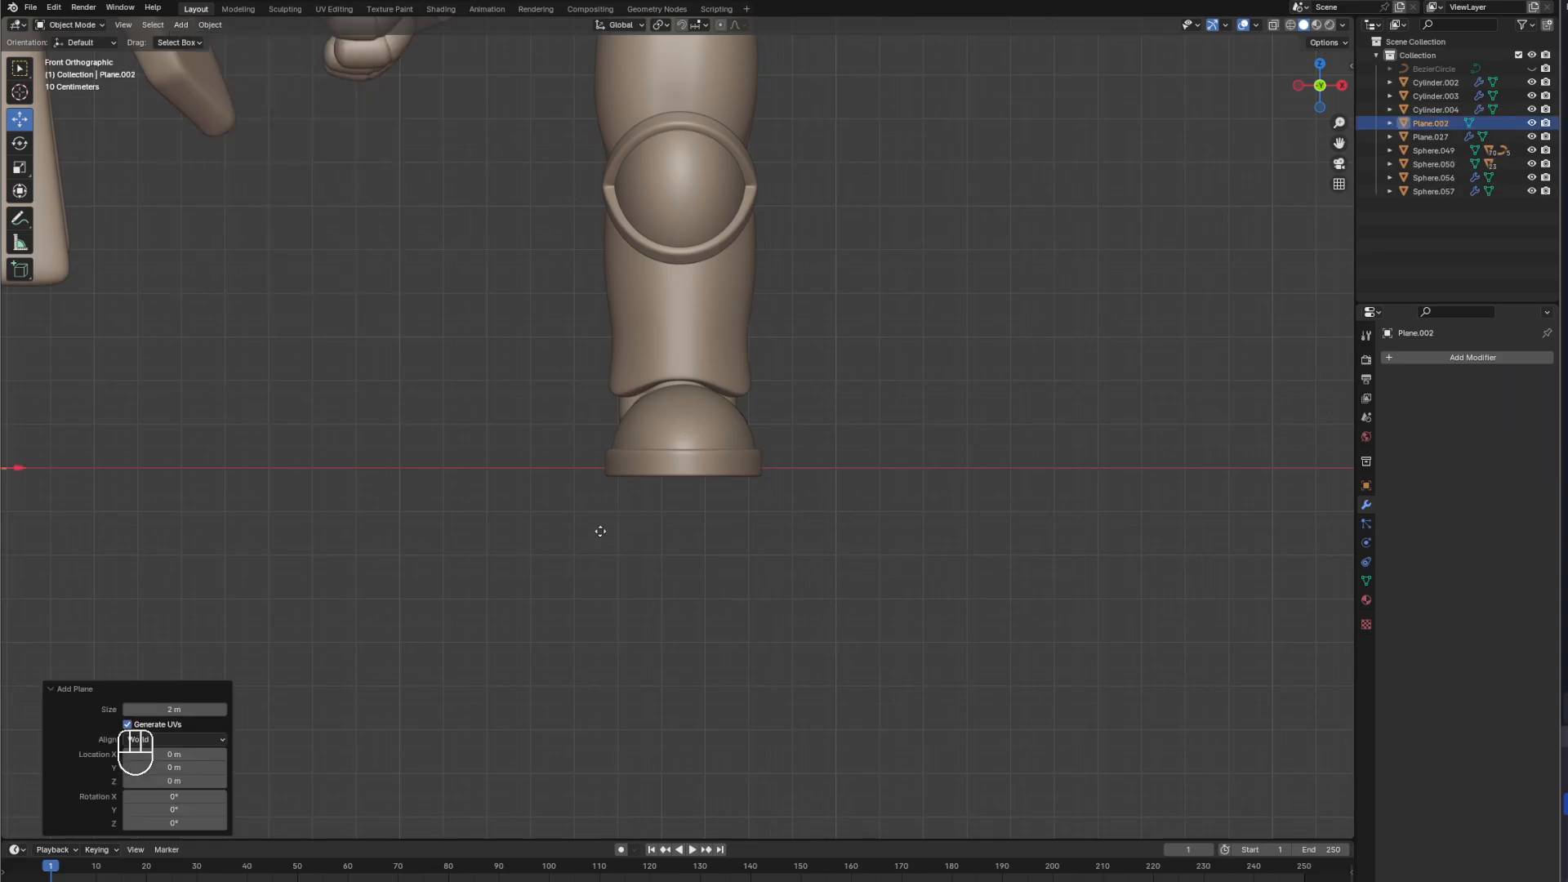
# Move the new plane to the character's lower leg and rotate it 90° about the X axis.
pyautogui.press('g')
pyautogui.click(29, 406)
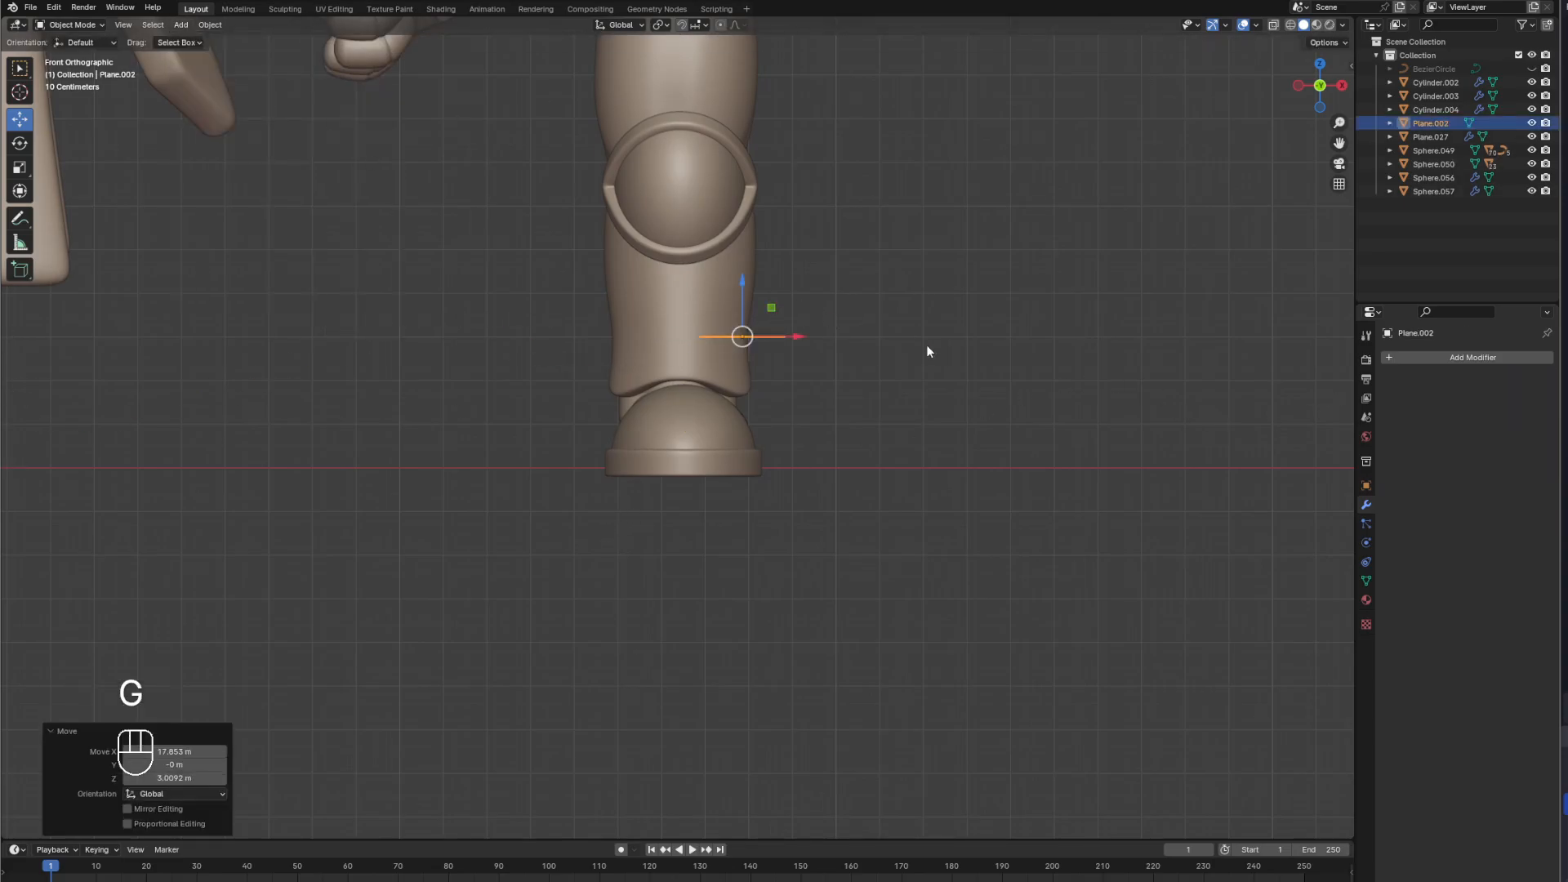
pyautogui.press('r')
pyautogui.press('x')
pyautogui.press('KP_9')
pyautogui.press('KP_0')
pyautogui.press('KP_Enter')
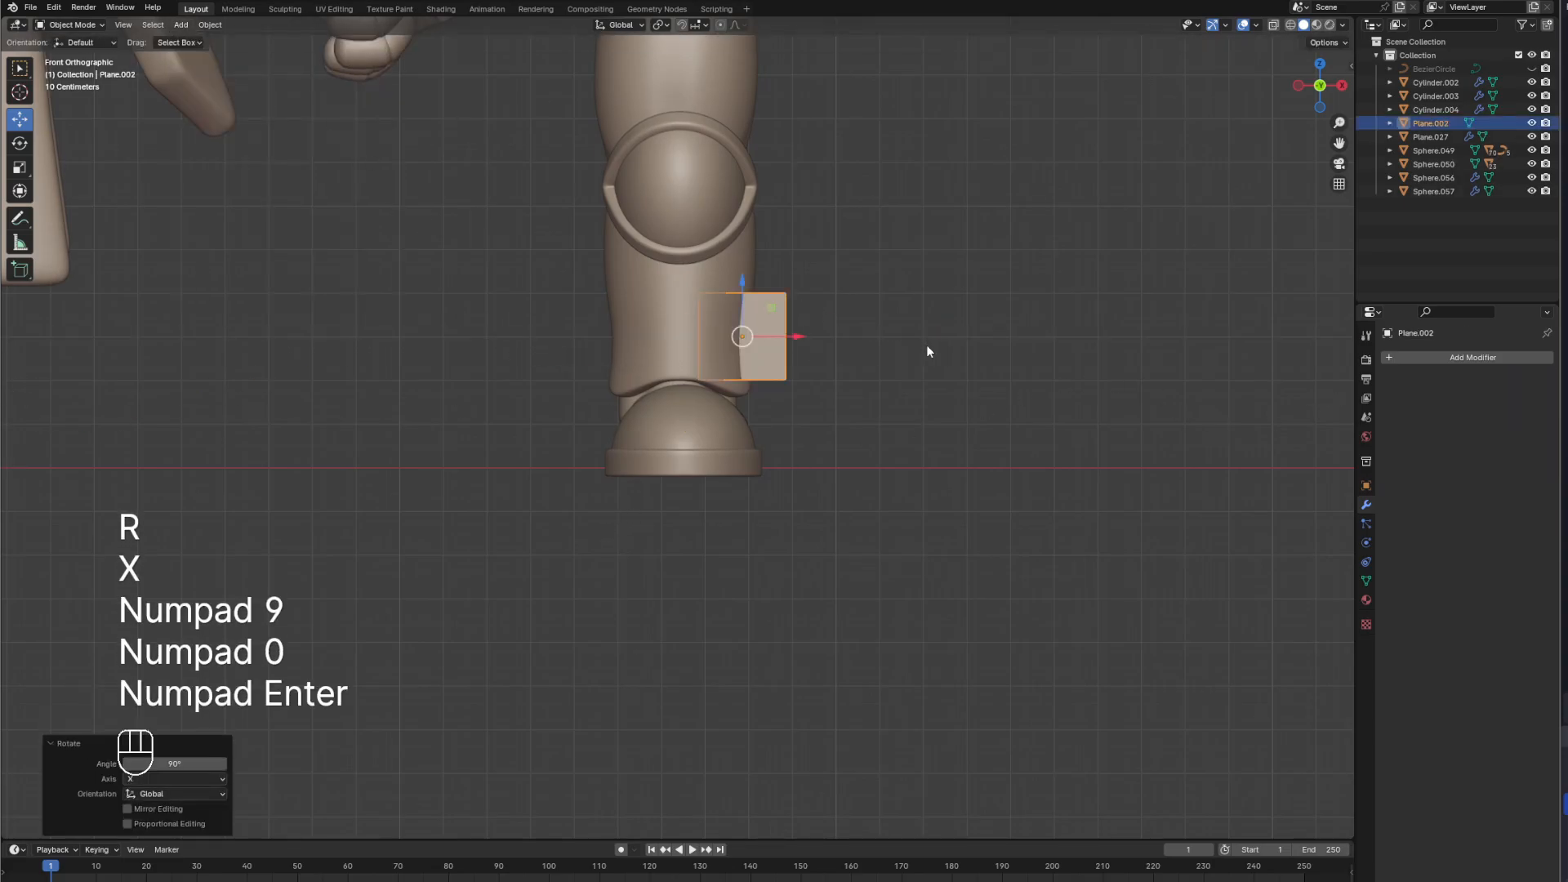
# Position the plane just in front of the shin, above the shoe's front piece, in the right side view.
pyautogui.press('KP_3')
pyautogui.press('g')
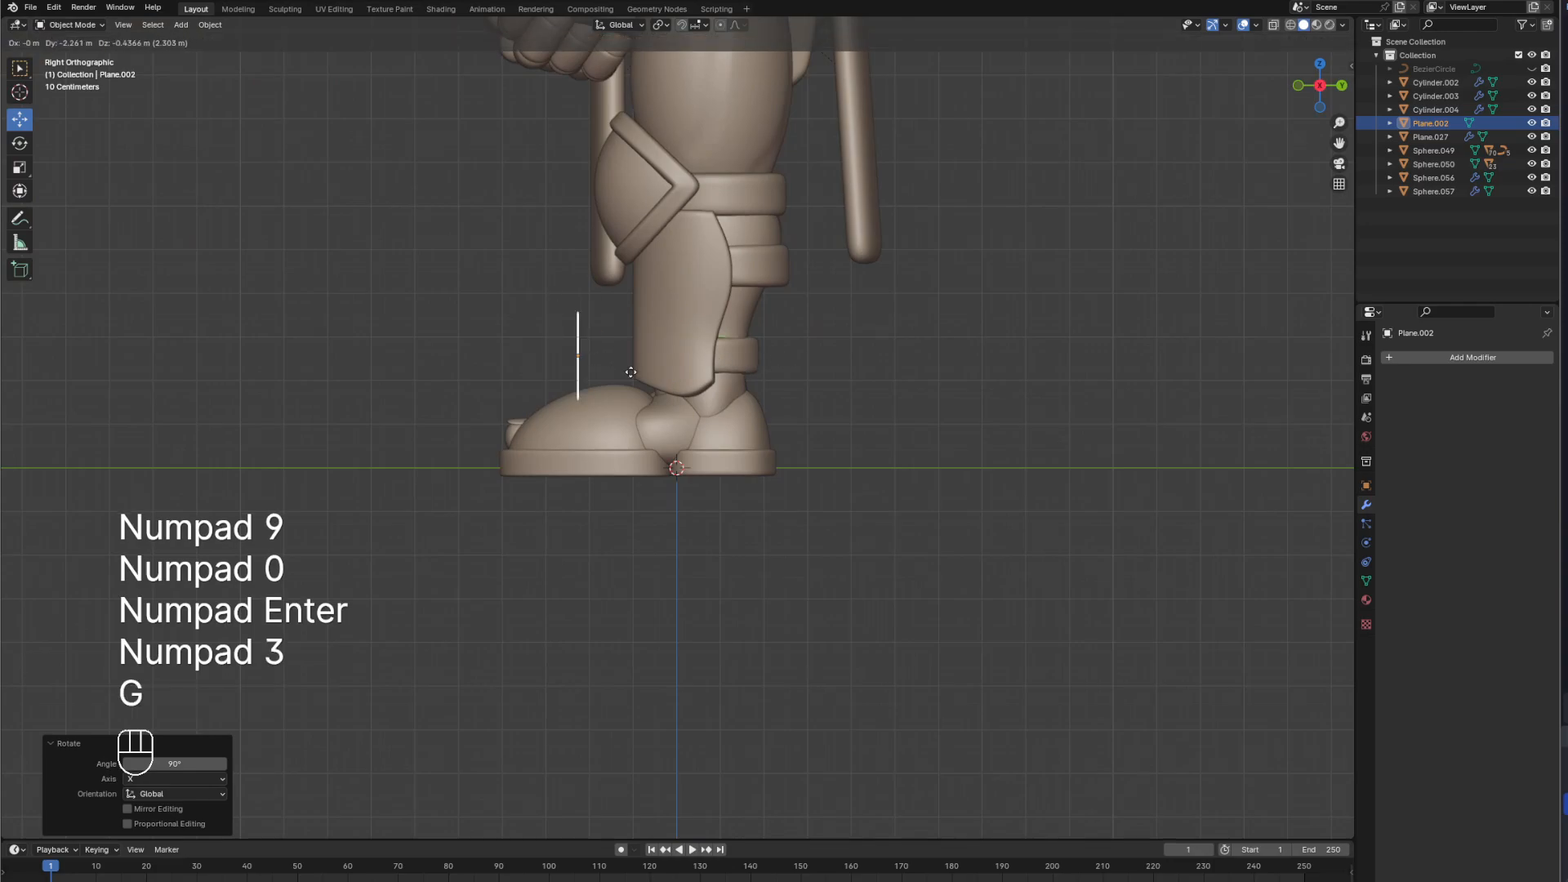
pyautogui.click(646, 380)
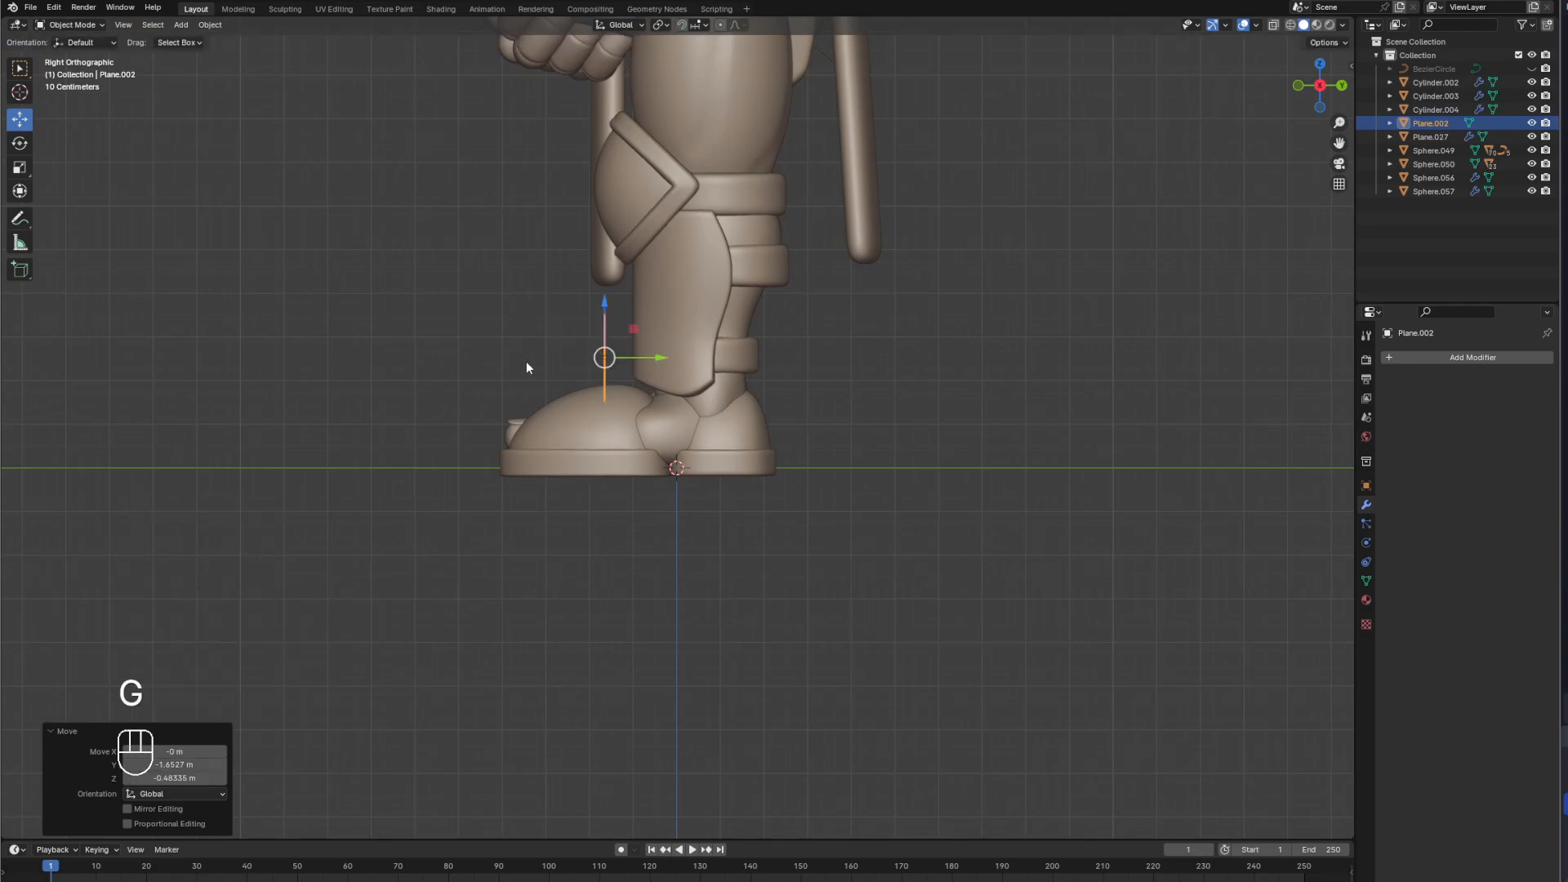
# Add a Mirror modifier on X to the plane with the knee pad Sphere.056 as mirror object and clipping enabled.
pyautogui.moveTo(526, 361); pyautogui.dragTo(682, 372, button='middle')
pyautogui.press('KP_1')
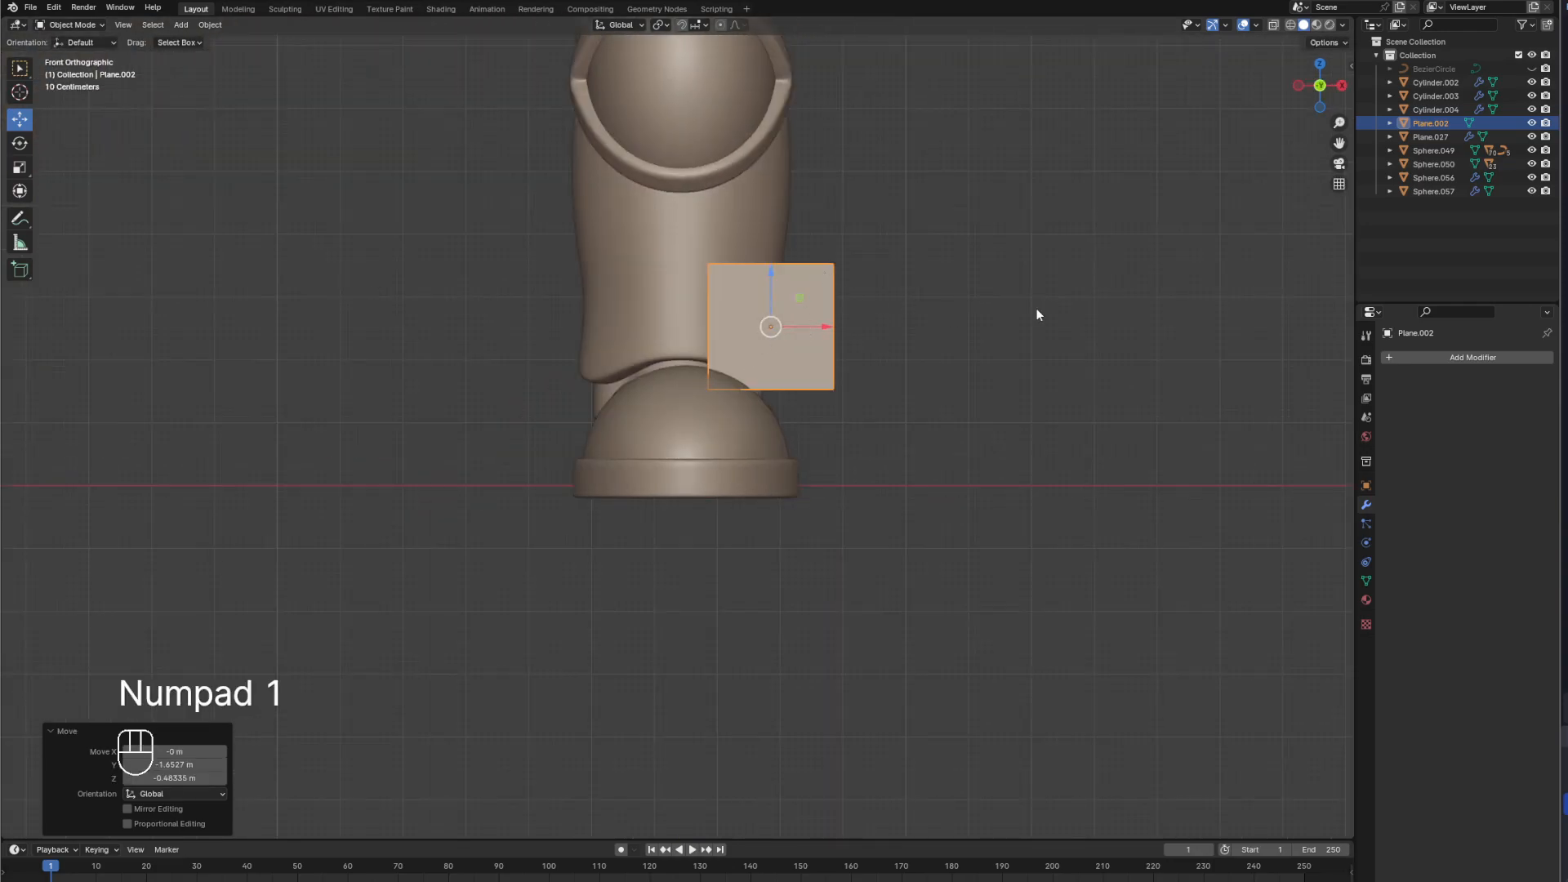
pyautogui.scroll(-1, 869, 185)
pyautogui.keyDown('shift'); pyautogui.moveTo(869, 185); pyautogui.dragTo(977, 343, button='middle'); pyautogui.keyUp('shift')
pyautogui.click(1437, 357)
pyautogui.moveTo(1421, 353)
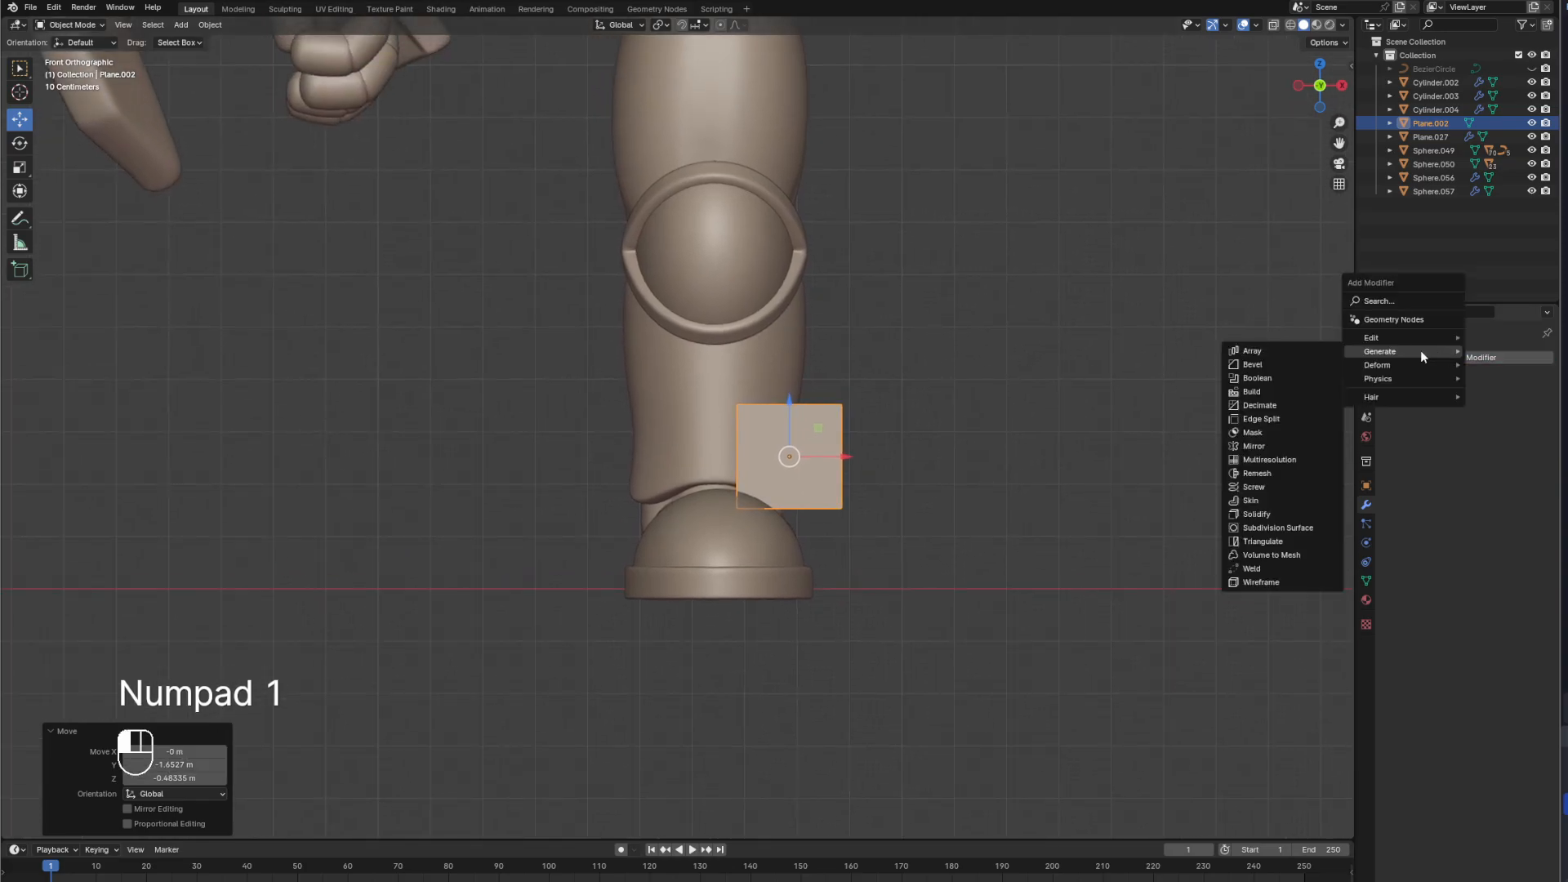
pyautogui.click(1253, 446)
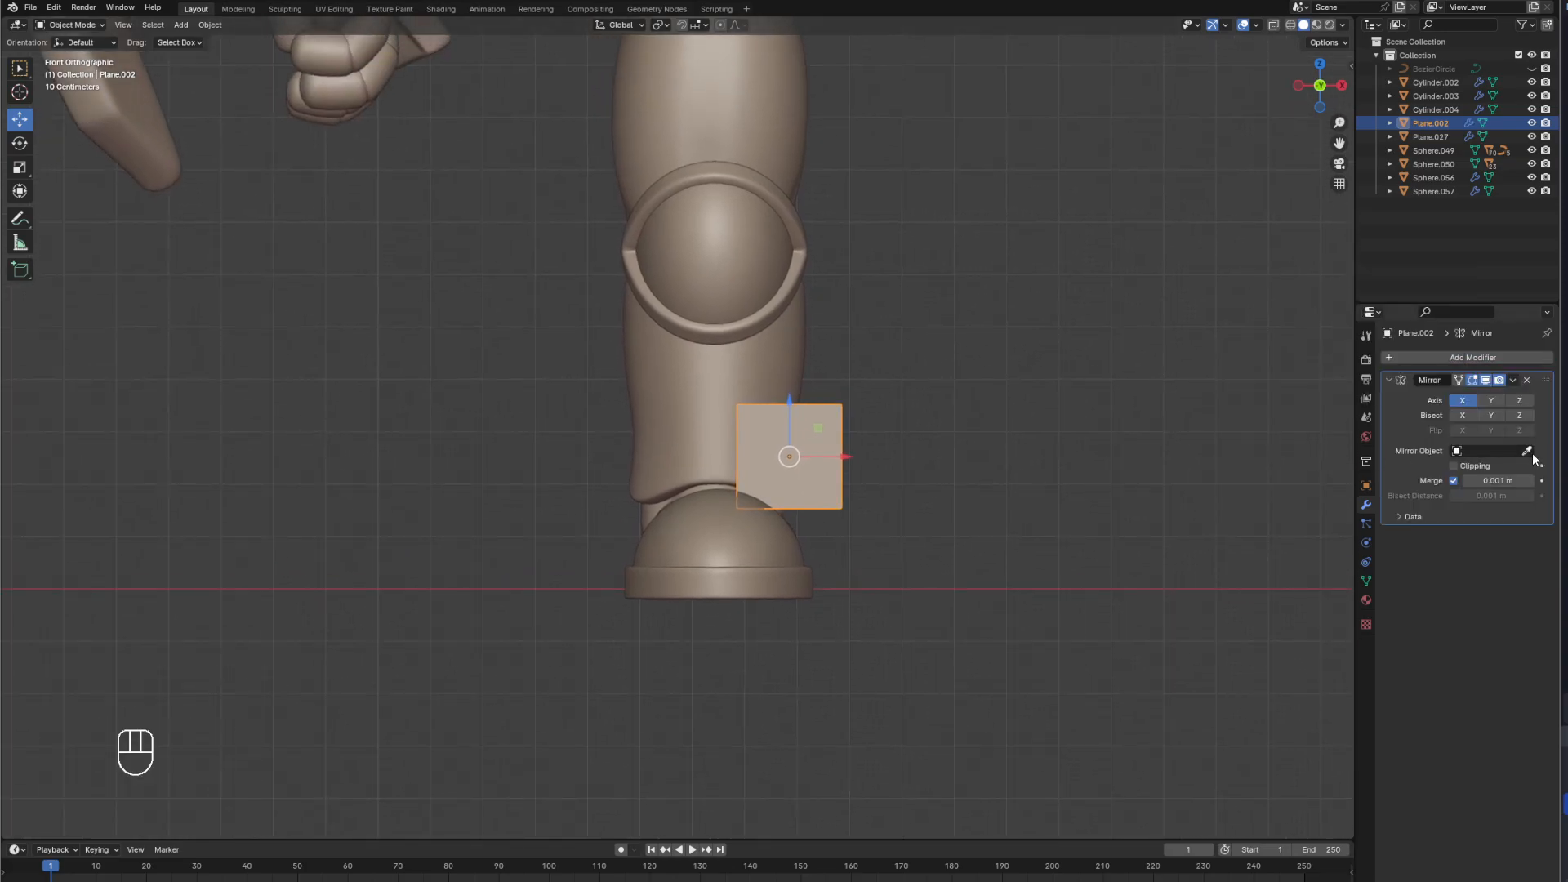
pyautogui.click(695, 236)
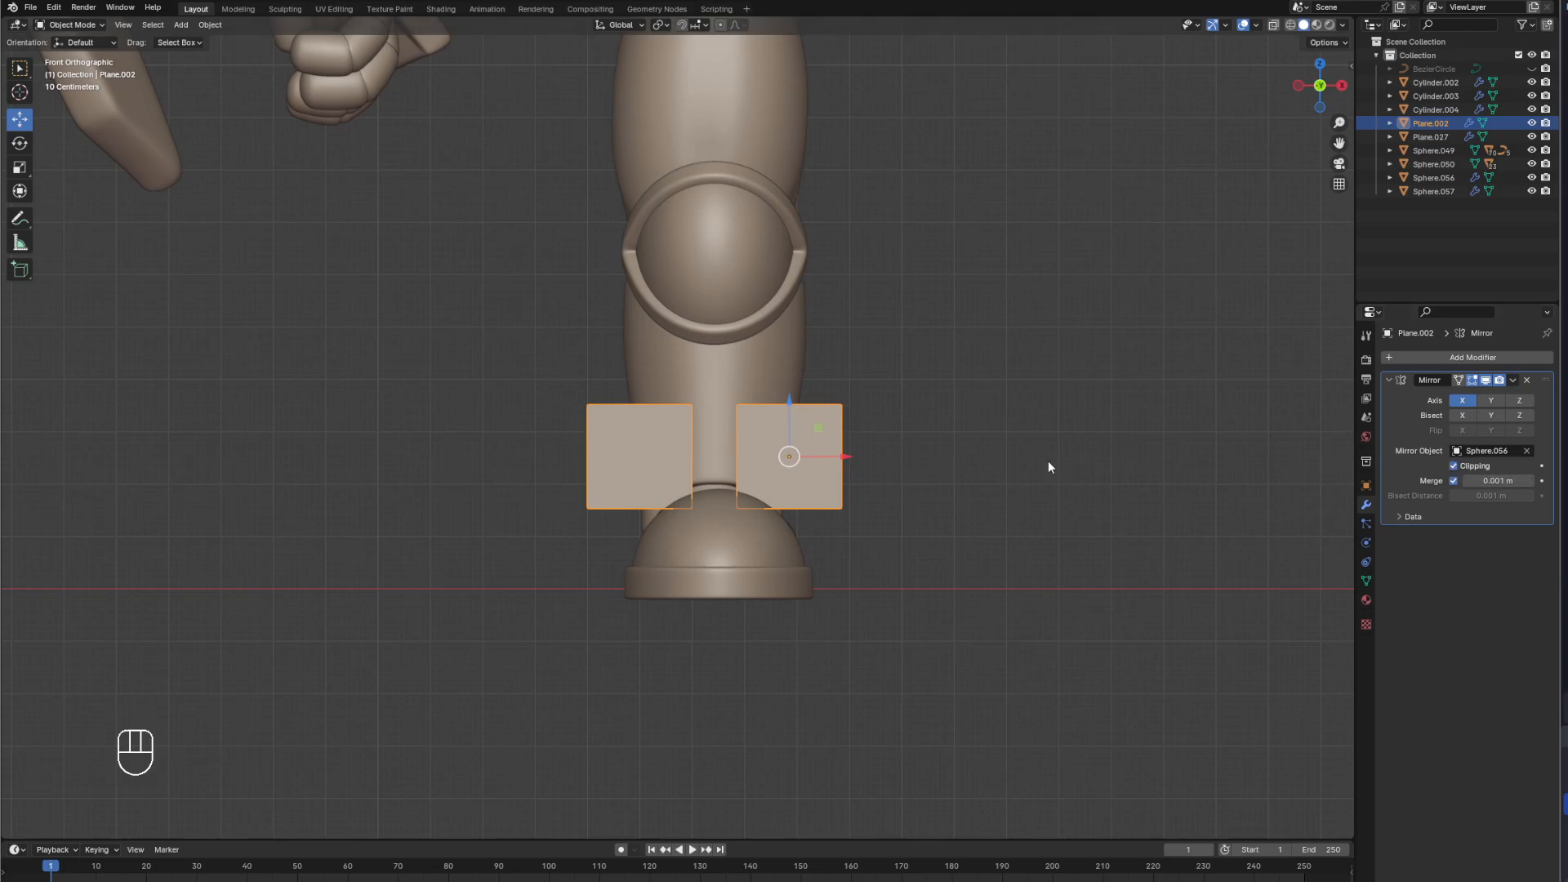
# Move the plane's inner edge onto the mirror centre line and lower its top edge about 0.47 m.
pyautogui.press('Tab')
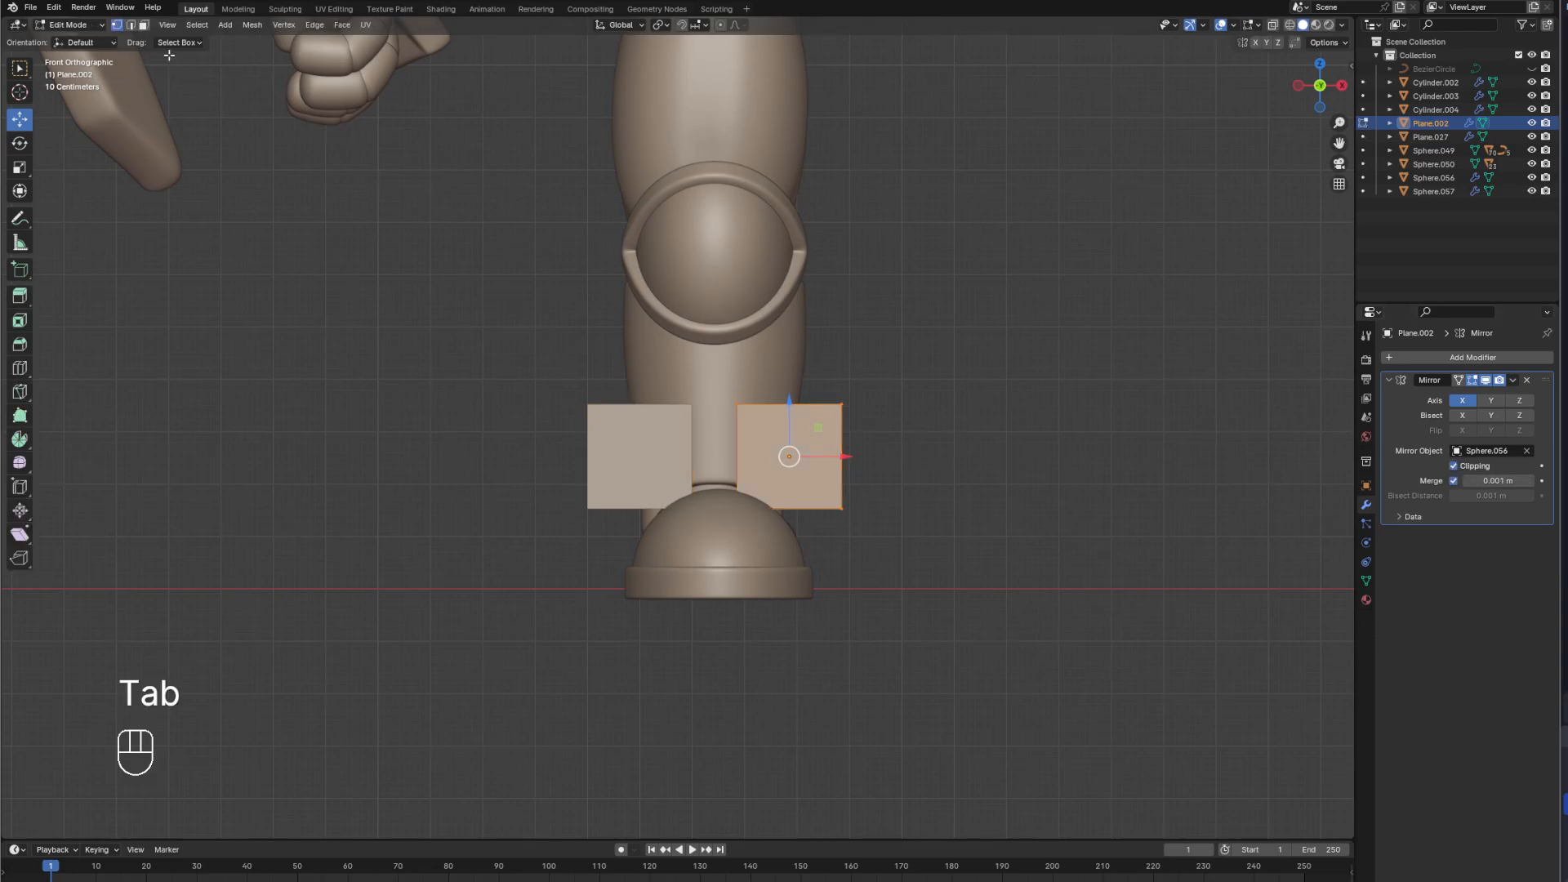
pyautogui.keyDown('shift'); pyautogui.click(737, 507); pyautogui.keyUp('shift')
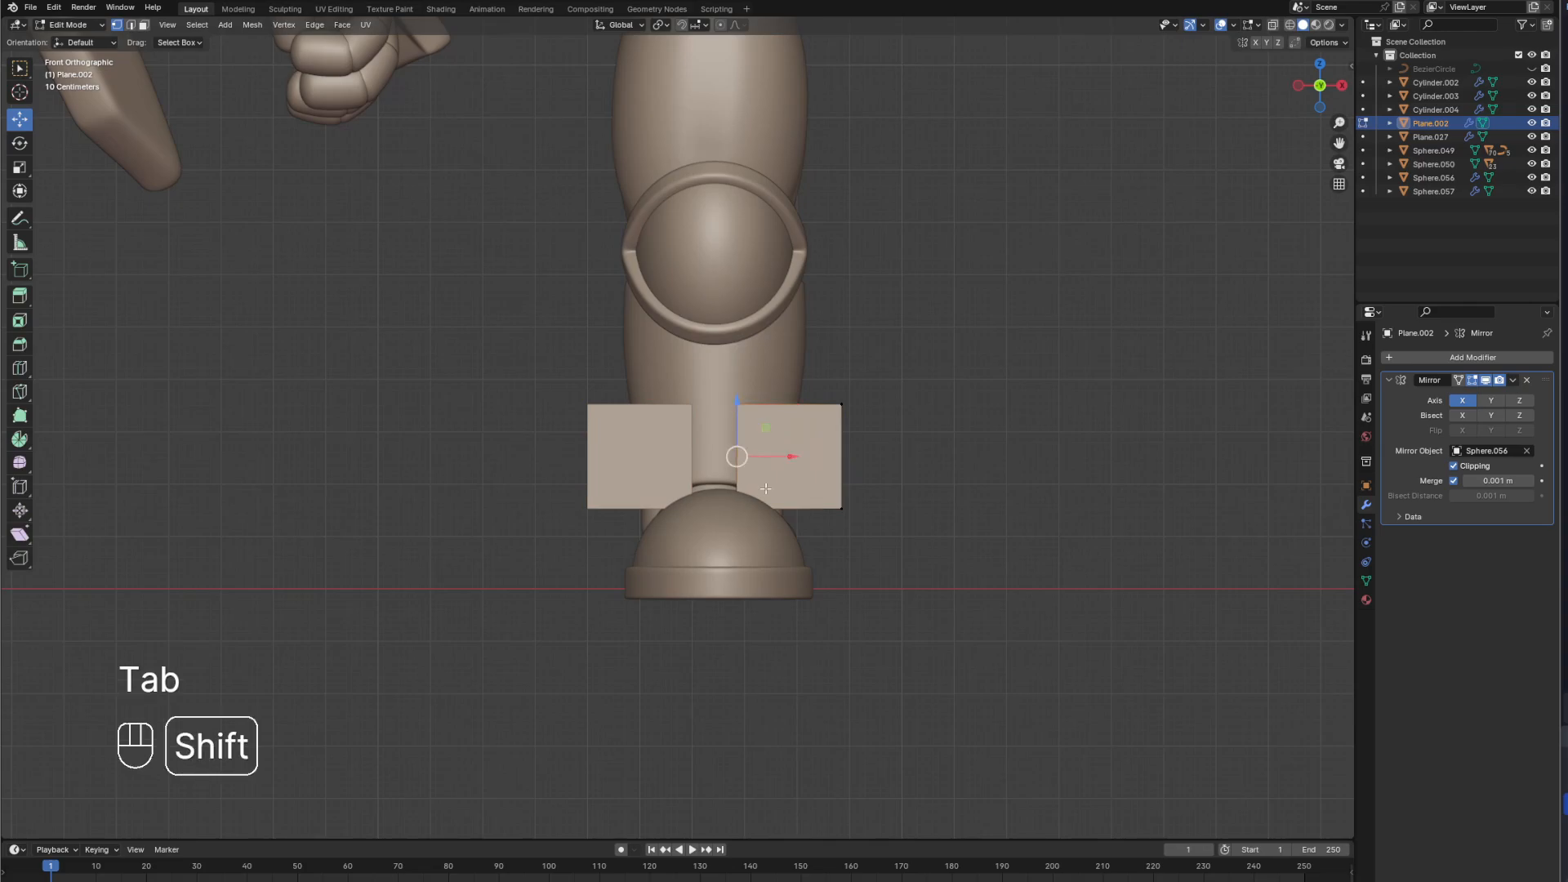
pyautogui.moveTo(791, 460); pyautogui.dragTo(738, 460)
pyautogui.moveTo(618, 335); pyautogui.dragTo(1011, 427)
pyautogui.press('g')
pyautogui.press('z')
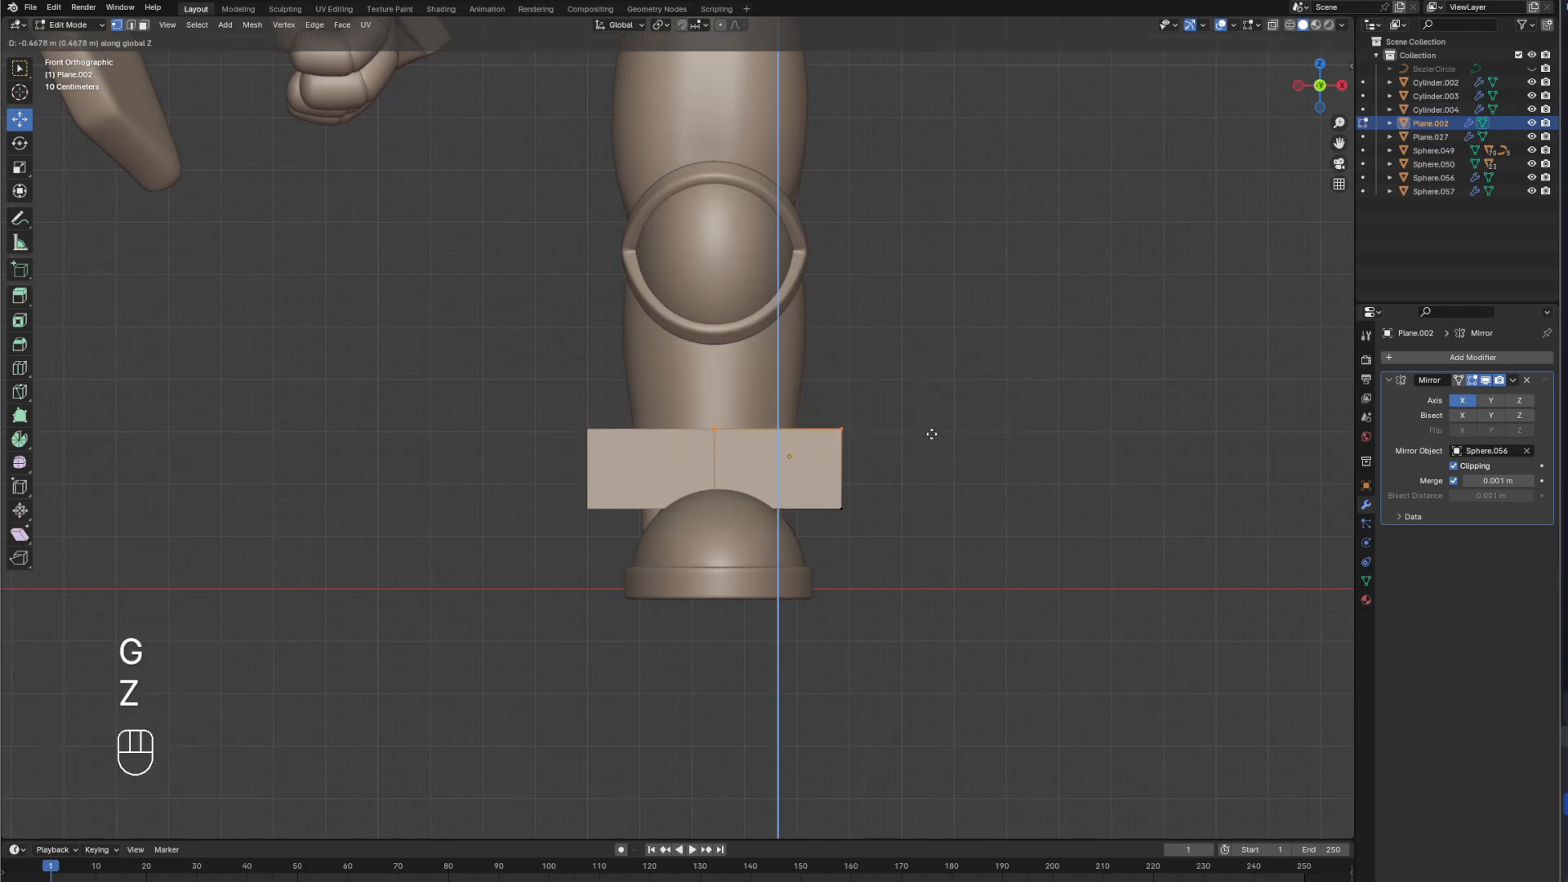
pyautogui.click(929, 433)
# Shift the whole mirrored plane up about 0.026 m along Z in Object Mode.
pyautogui.press('Tab')
pyautogui.press('g')
pyautogui.press('z')
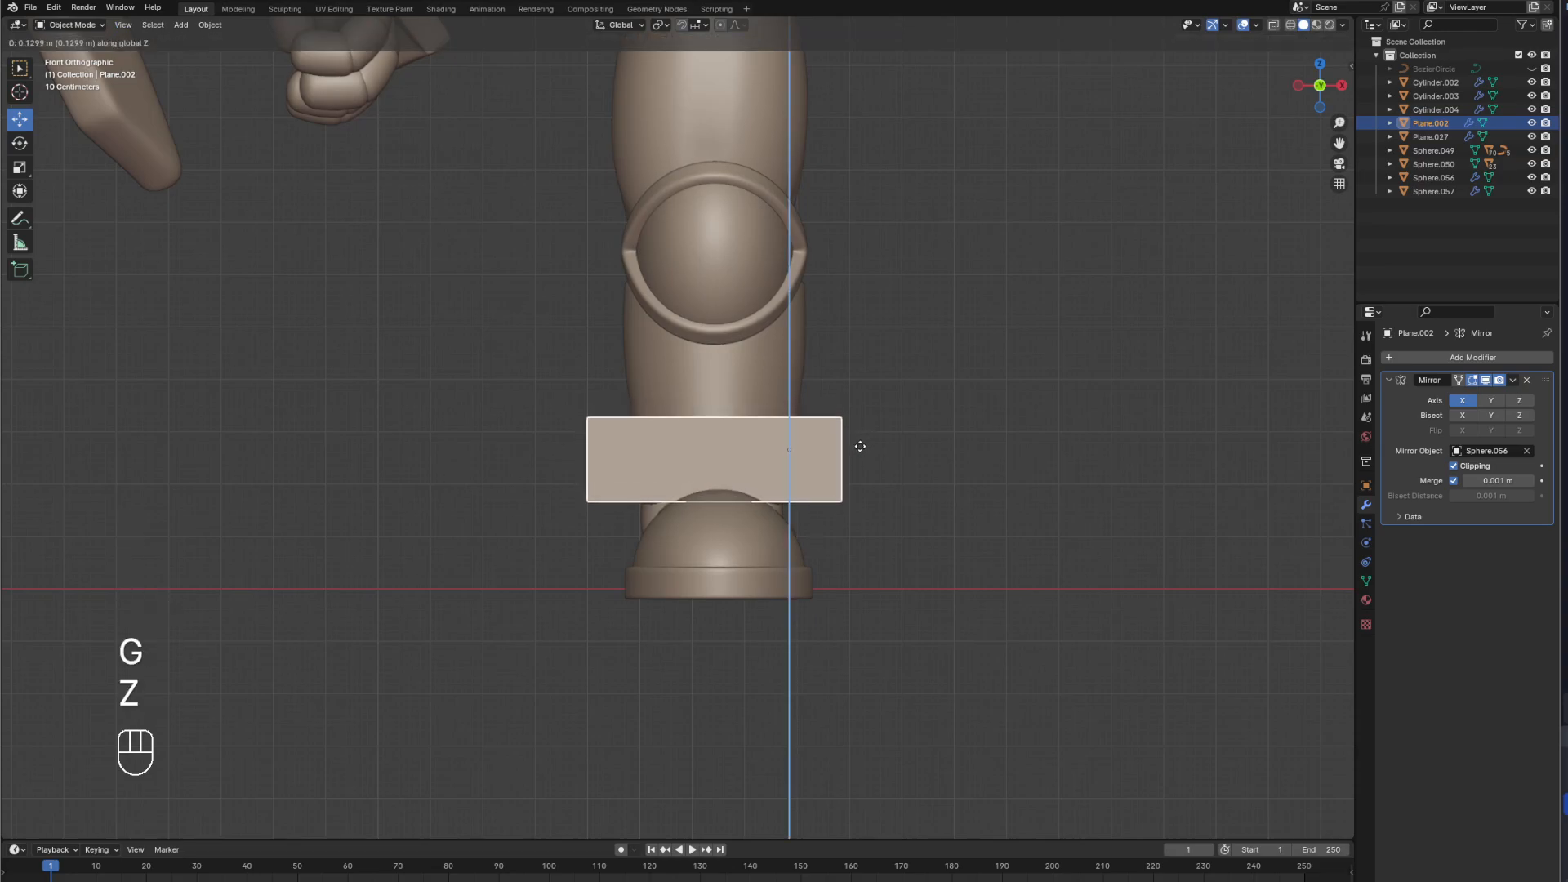
pyautogui.click(861, 454)
# Move the plane's outer vertical edge inward about 1.34 m along X.
pyautogui.press('KP_3')
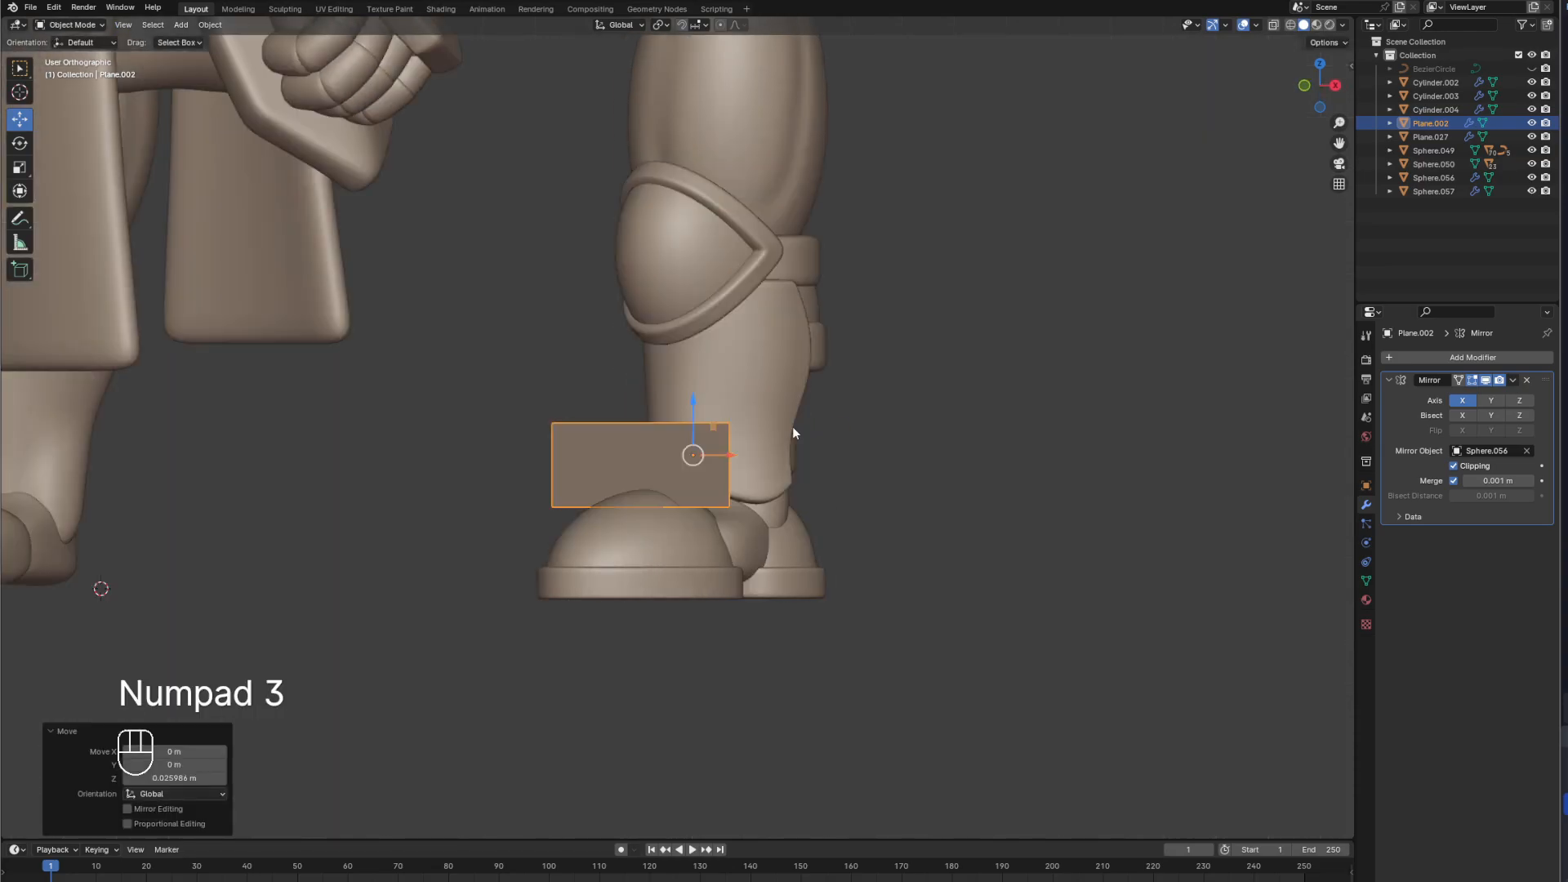
pyautogui.moveTo(652, 423); pyautogui.dragTo(841, 474, button='middle')
pyautogui.press('Tab')
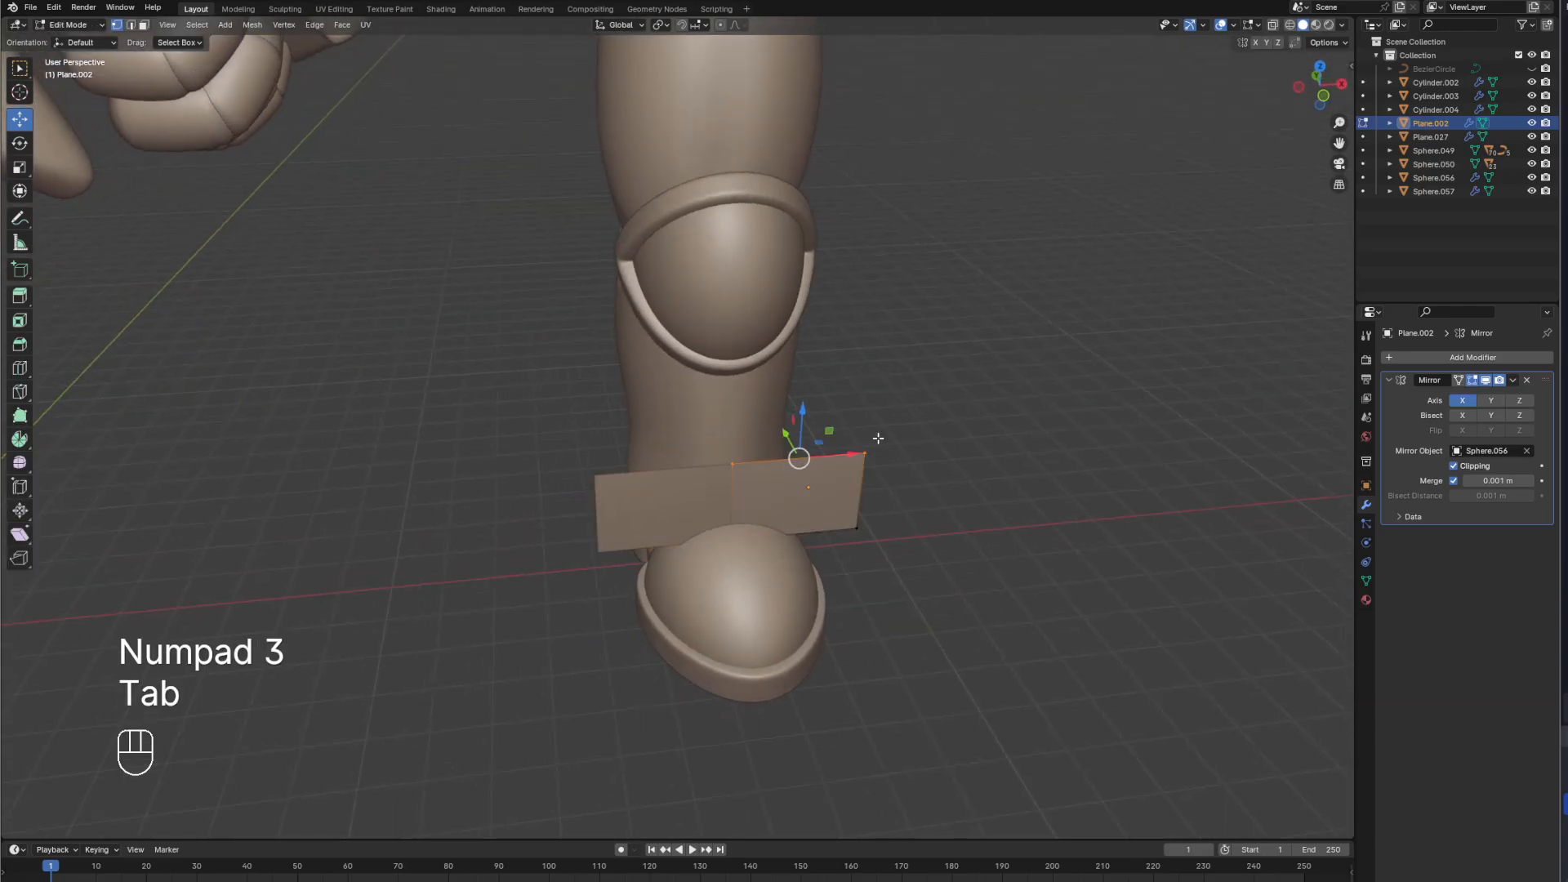
pyautogui.moveTo(840, 403); pyautogui.dragTo(939, 555)
pyautogui.moveTo(918, 485); pyautogui.dragTo(841, 485)
pyautogui.moveTo(841, 485); pyautogui.dragTo(805, 466, button='middle')
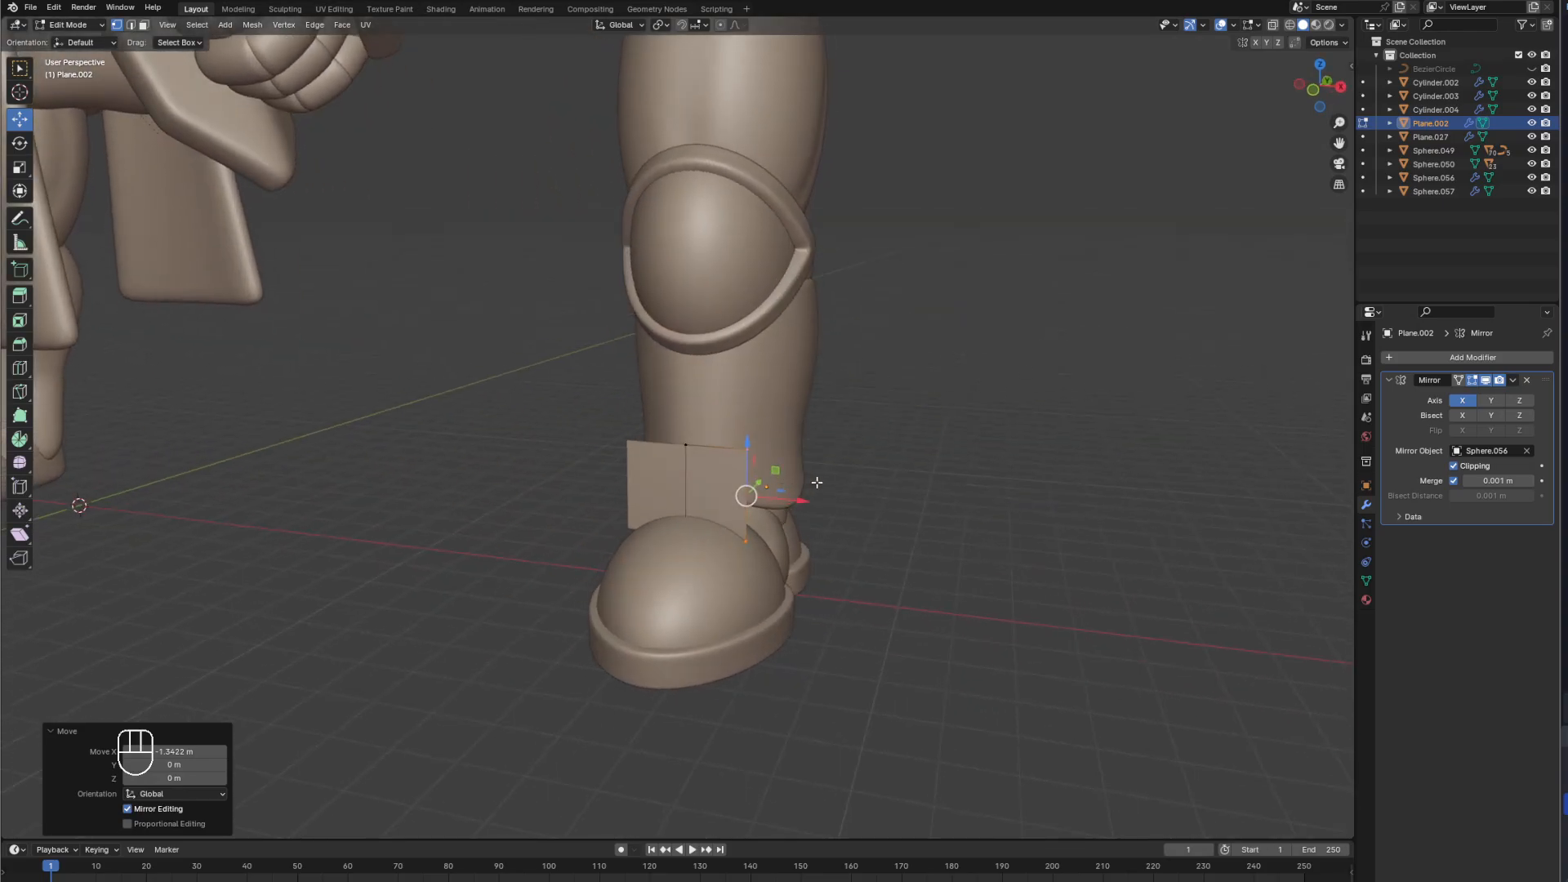
# Extrude the plane's outer edge, shifting it about 0.58 m outward along X and 0.95 m back along Y.
pyautogui.press('KP_1')
pyautogui.press('e')
pyautogui.press('z')
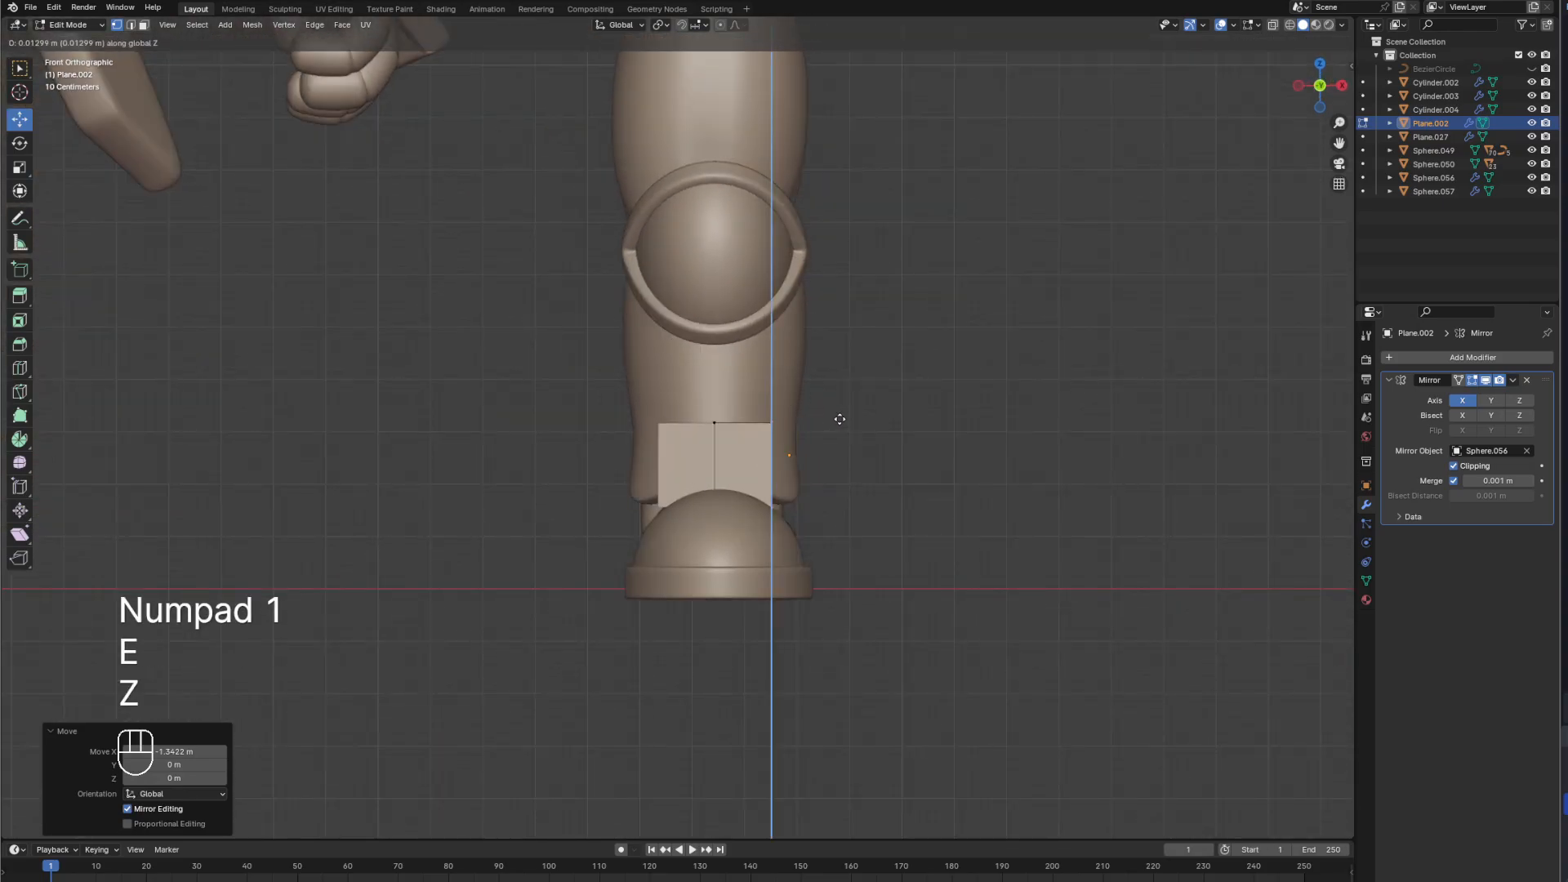
pyautogui.rightClick(837, 421)
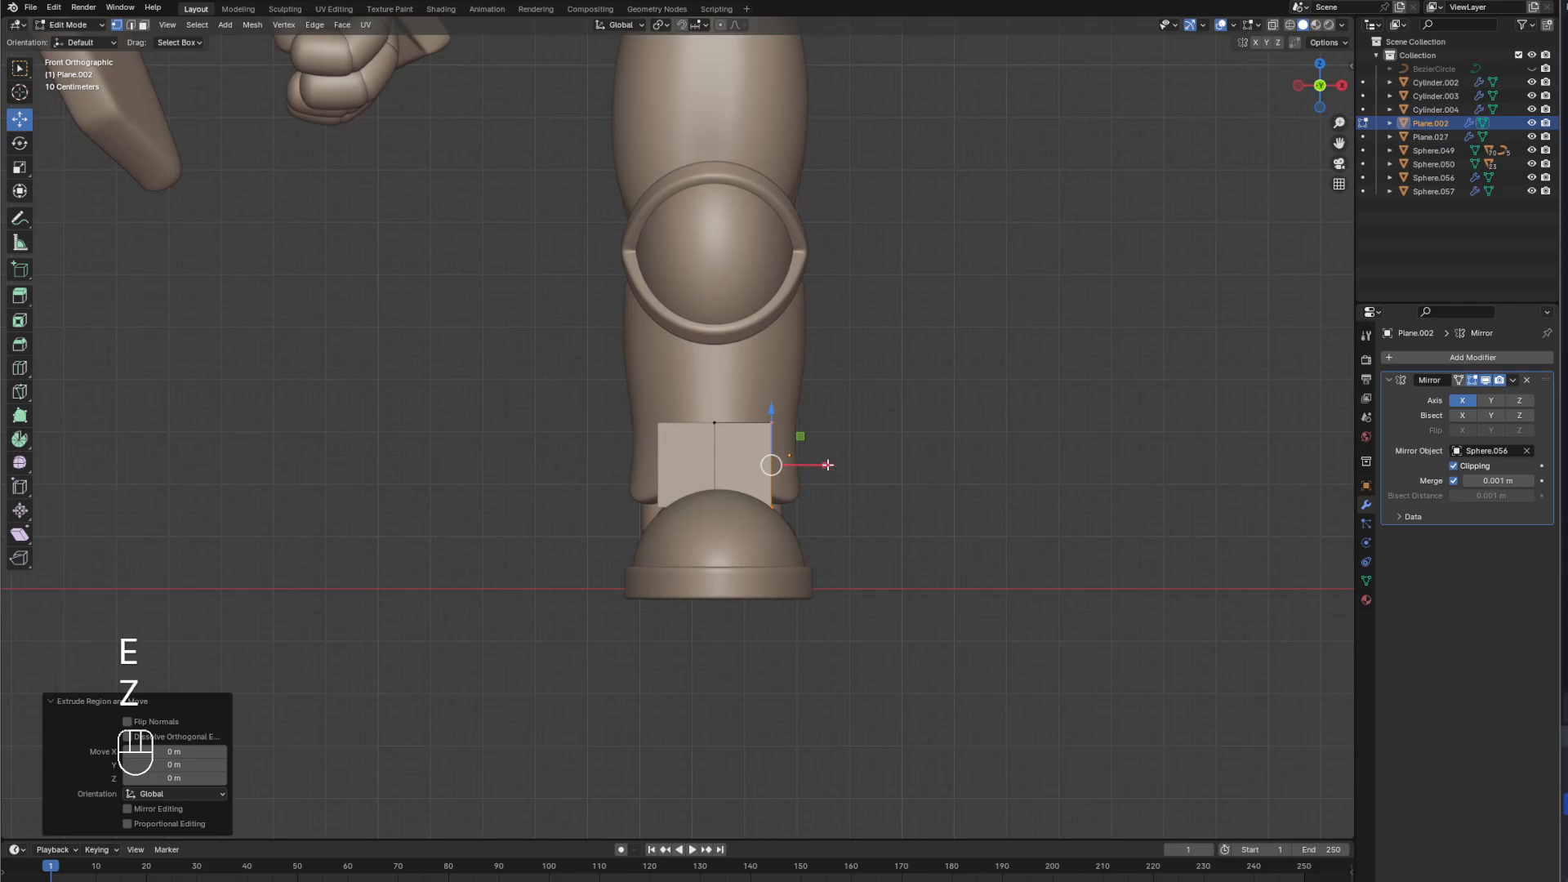
pyautogui.moveTo(827, 465); pyautogui.dragTo(858, 466)
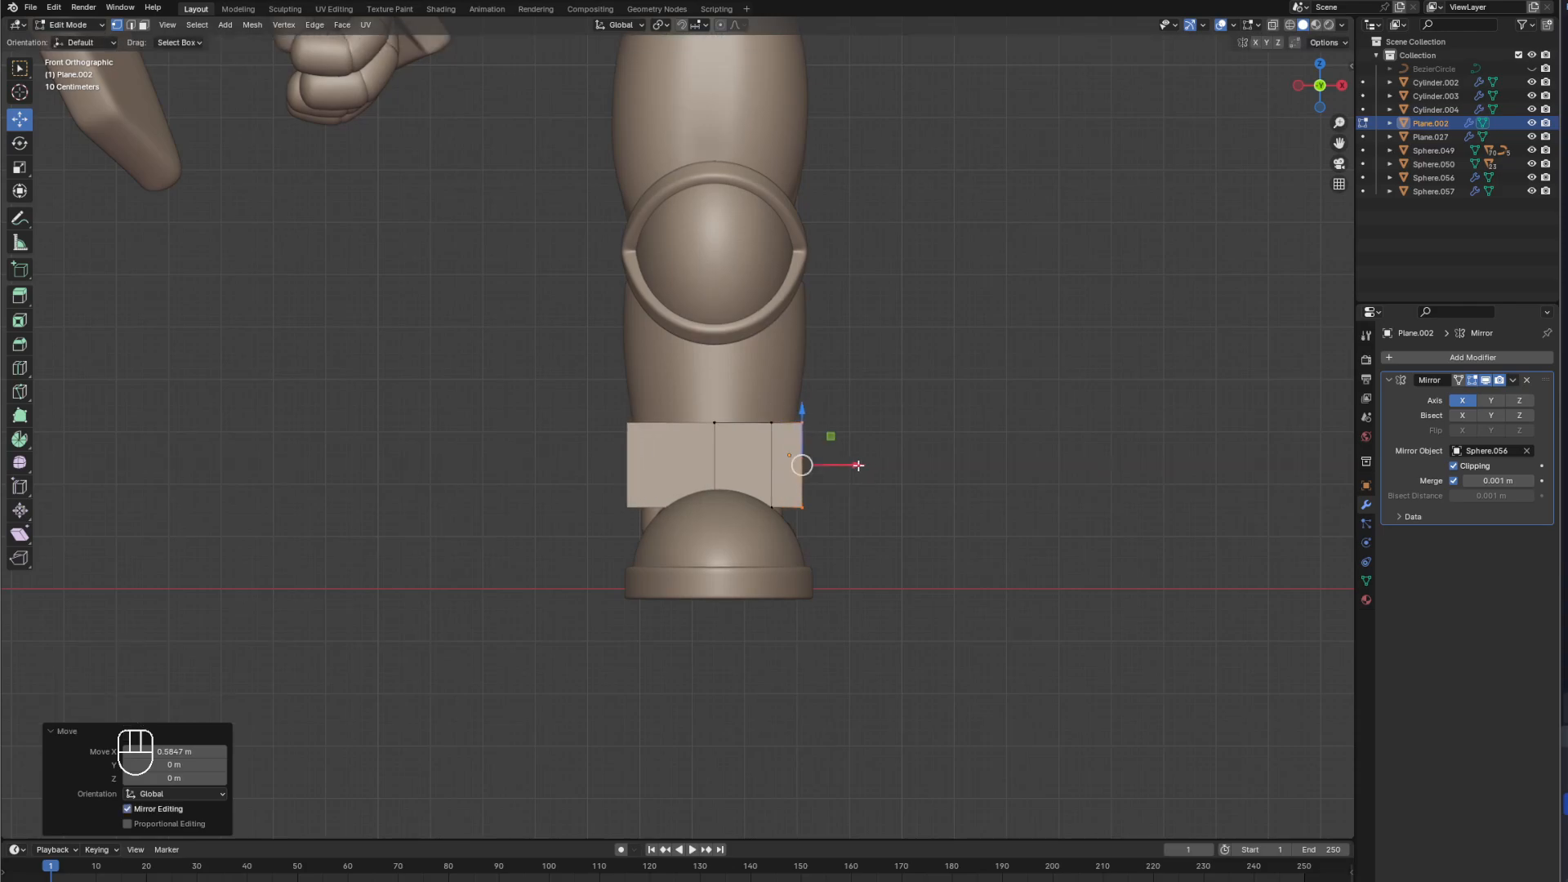
pyautogui.press('KP_3')
pyautogui.moveTo(644, 464); pyautogui.dragTo(692, 462)
# Extrude the outer edge back about 1.86 m along Y to form the band's side, and return to Object Mode.
pyautogui.press('e')
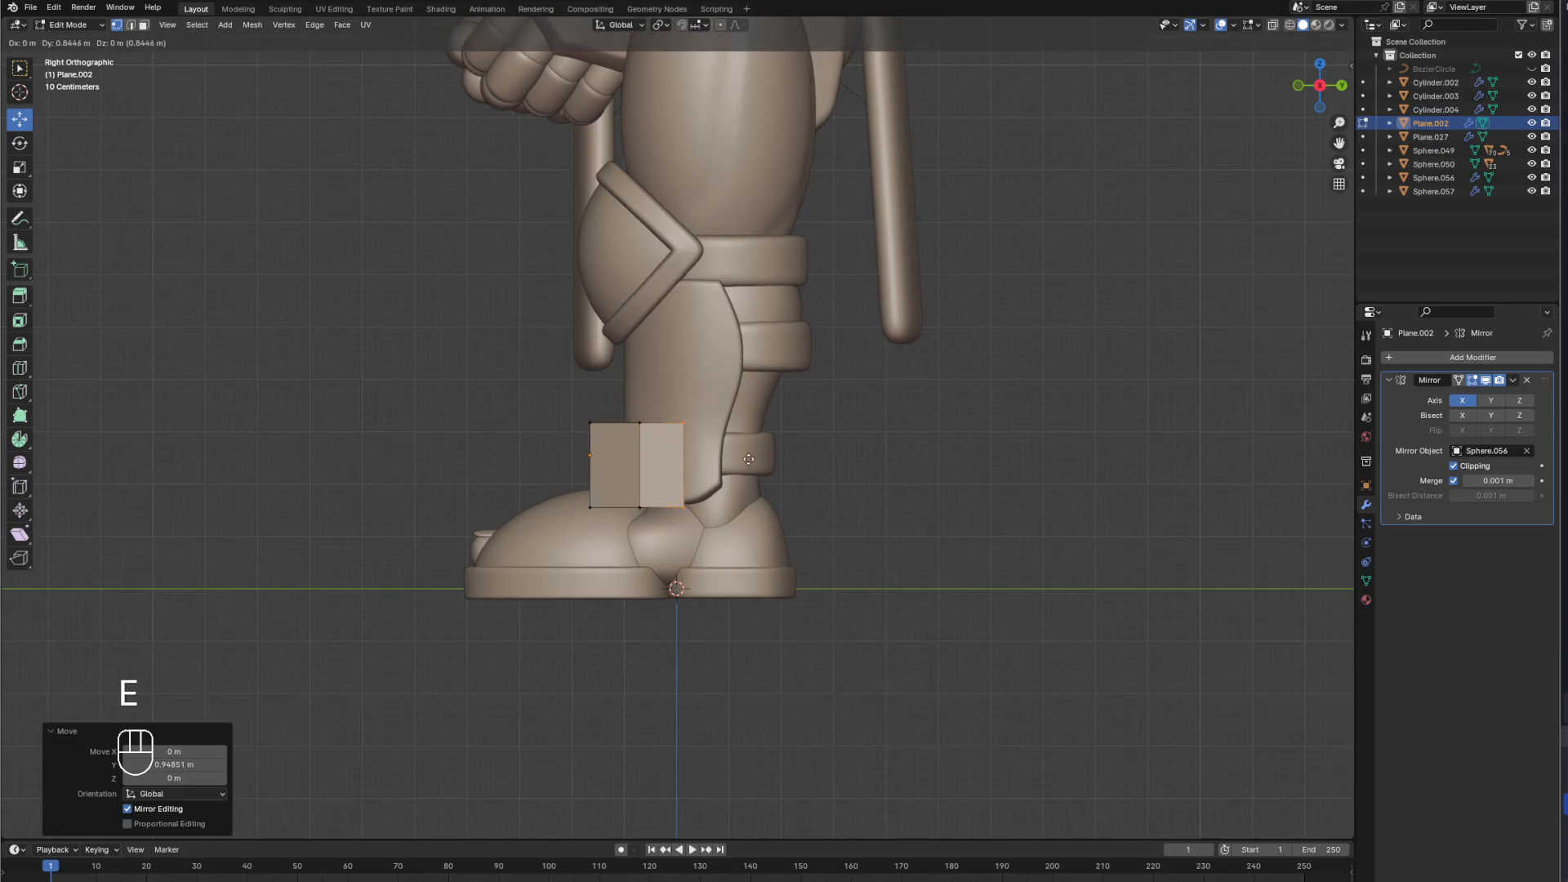
pyautogui.press('y')
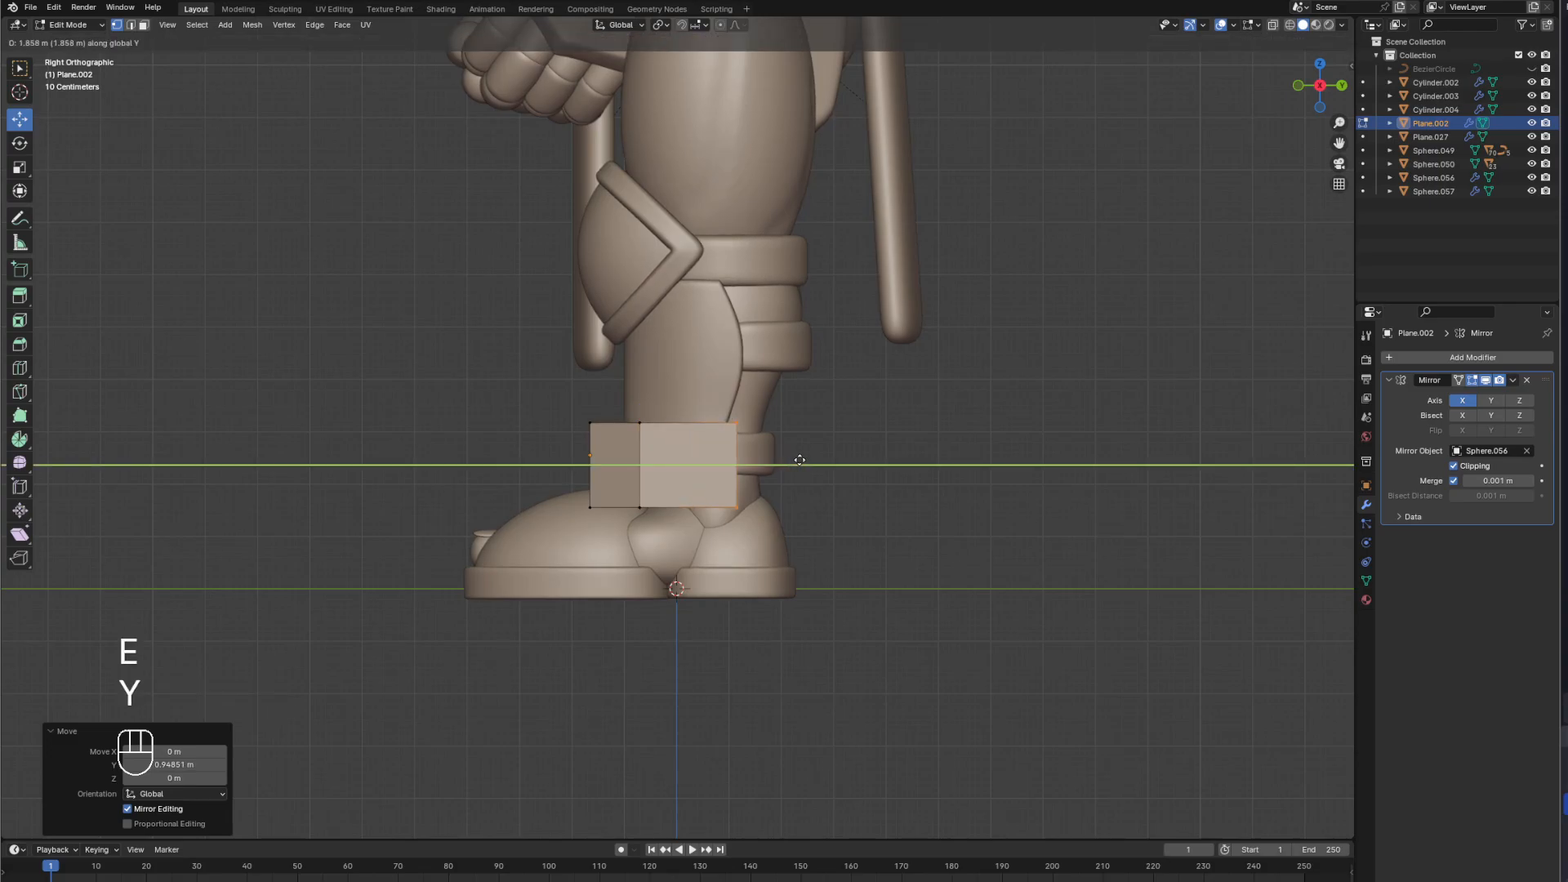
pyautogui.click(799, 460)
pyautogui.press('Tab')
pyautogui.moveTo(796, 463); pyautogui.dragTo(721, 424, button='middle')
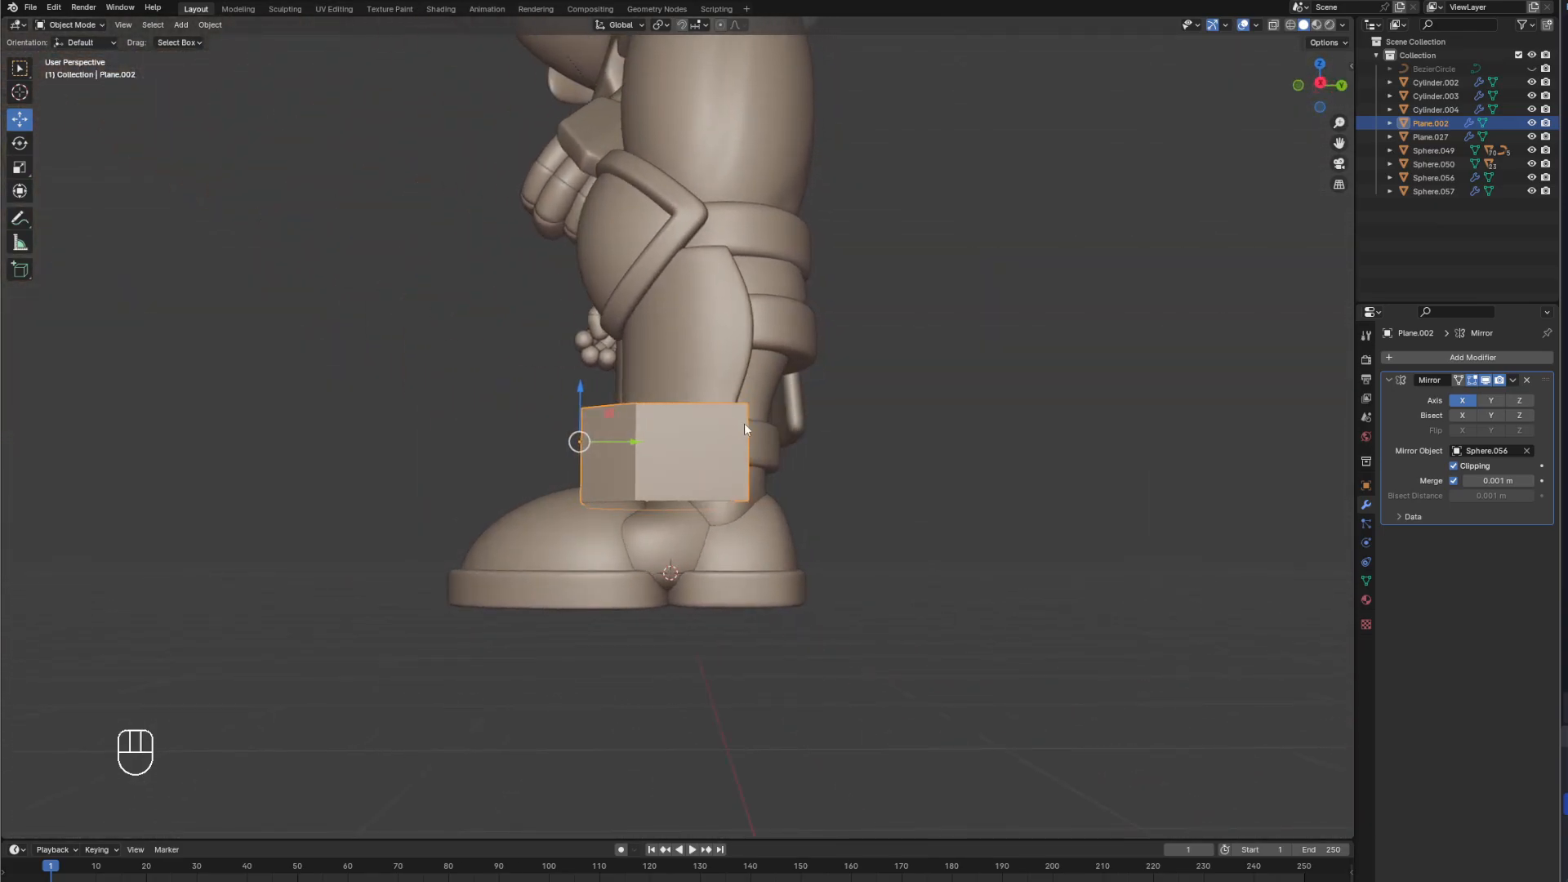
# Add a Solidify modifier to the ankle band with a thickness of 0.5 m.
pyautogui.press('KP_3')
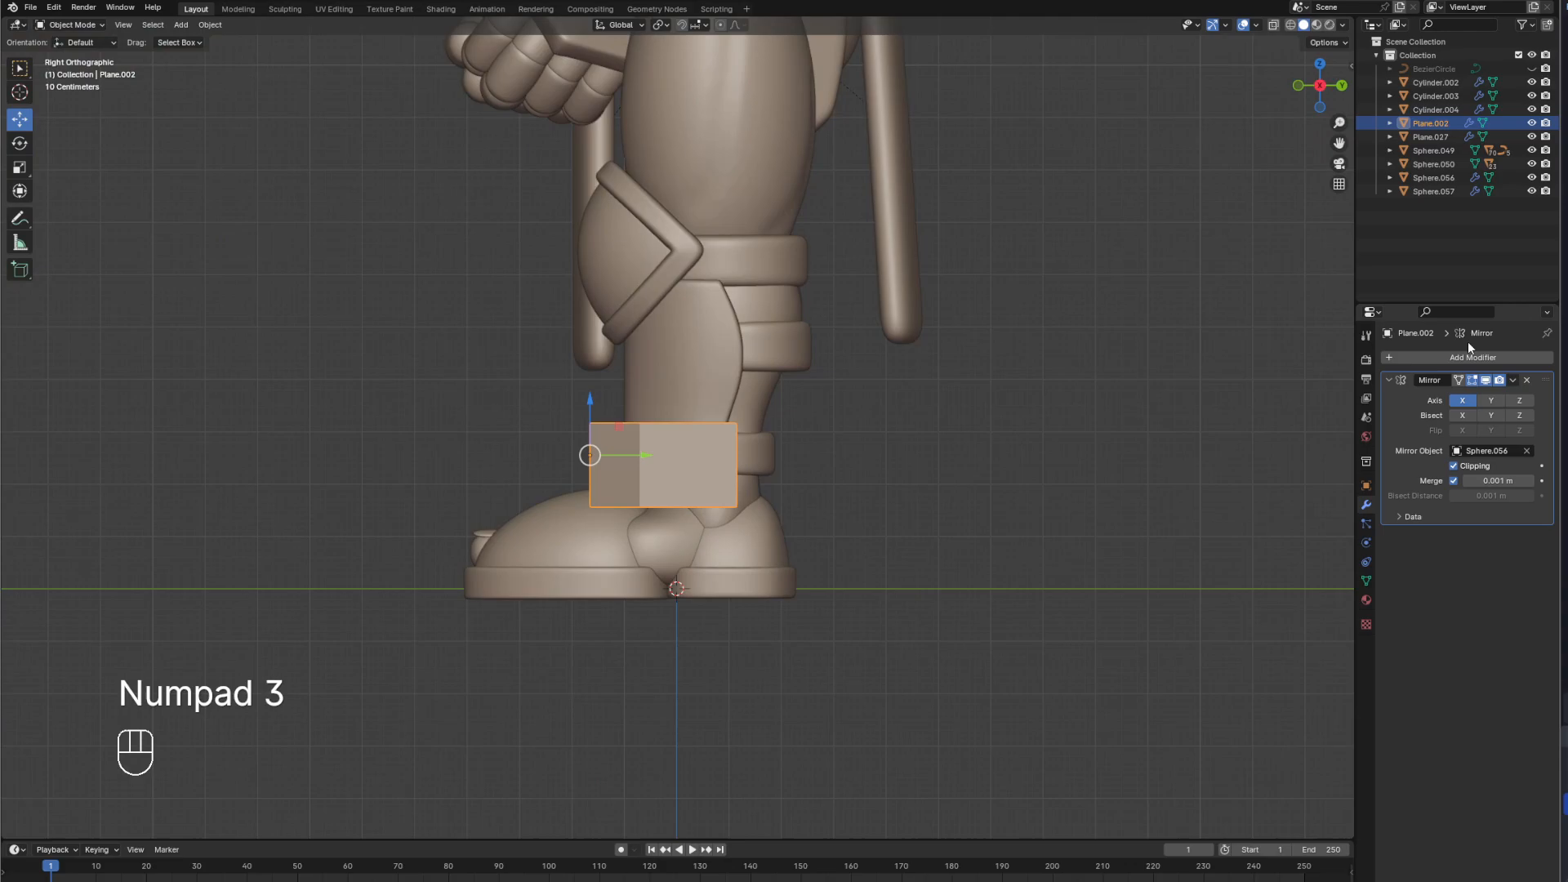
pyautogui.click(1480, 358)
pyautogui.moveTo(1478, 353)
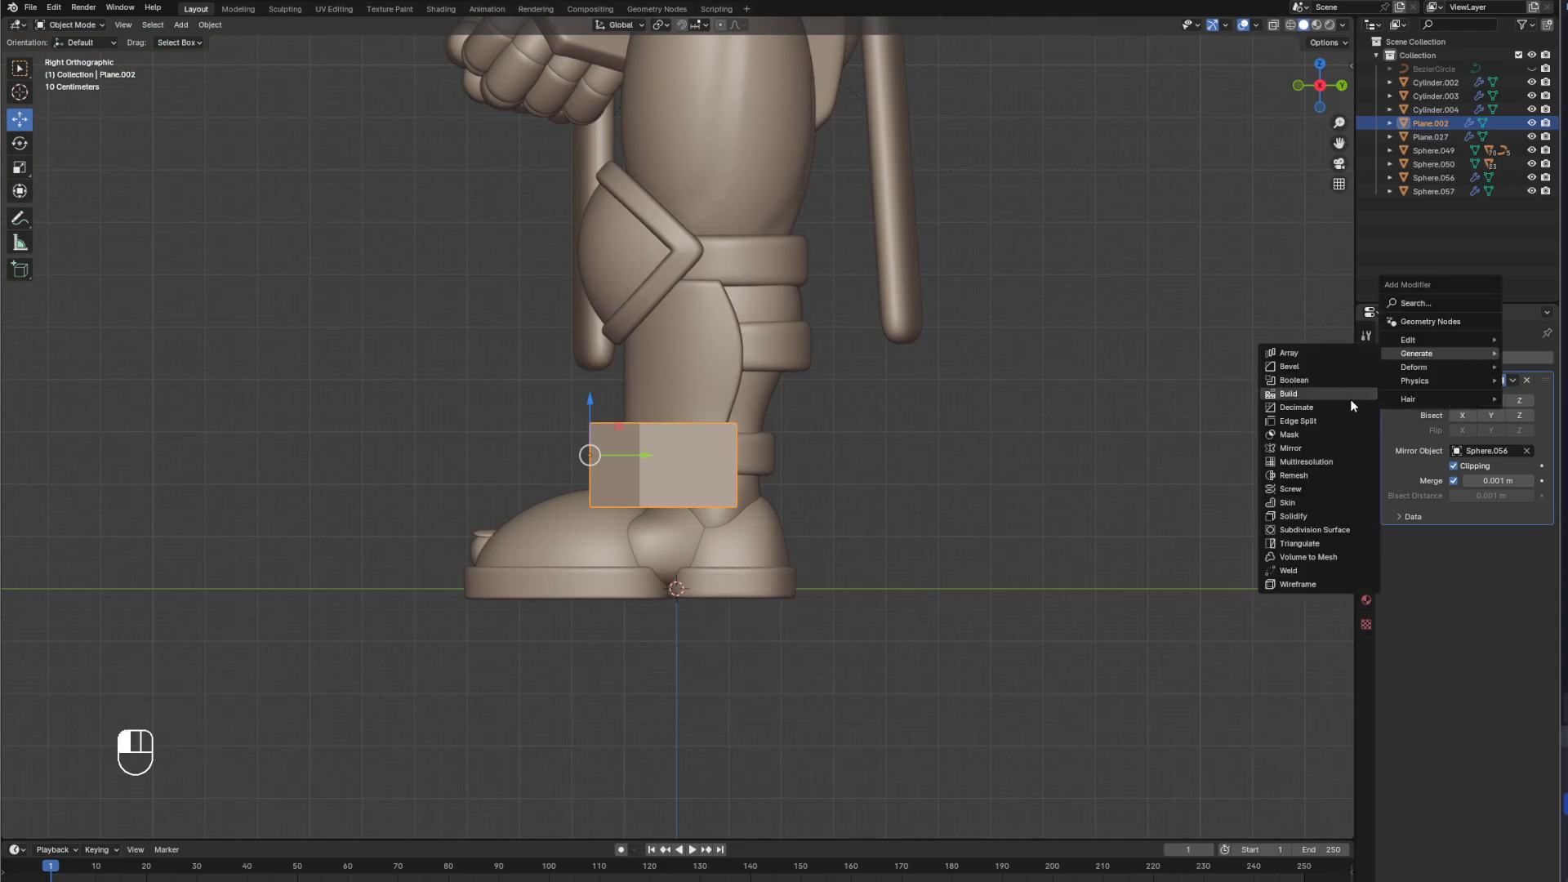
pyautogui.click(1311, 521)
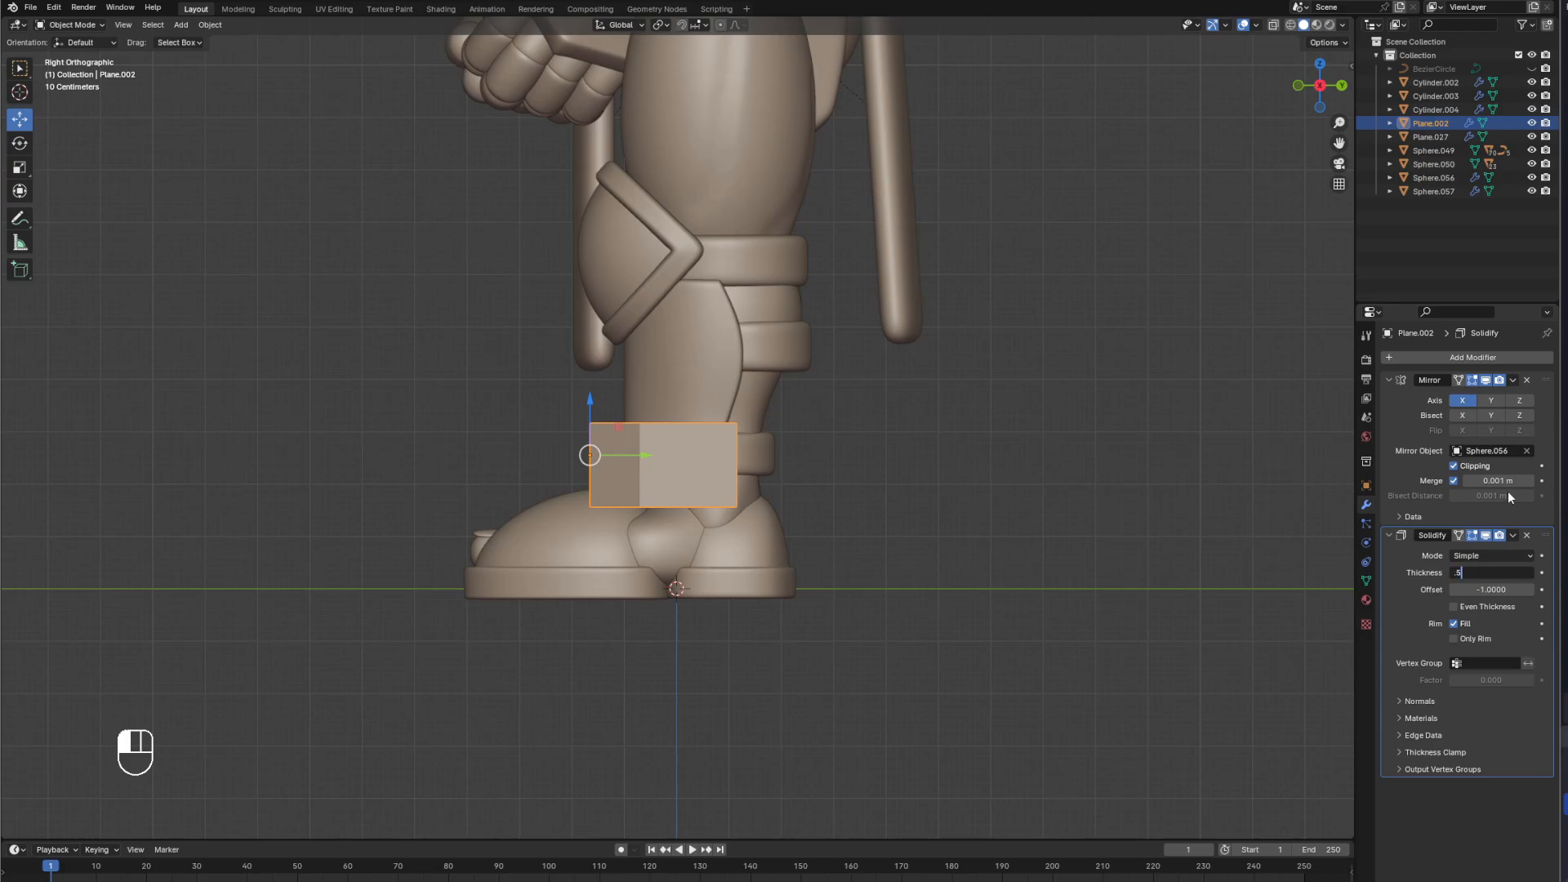
pyautogui.write('.5')
pyautogui.press('Return')
# Add a Subdivision Surface modifier to the ankle band and set its viewport level to 4.
pyautogui.moveTo(899, 367); pyautogui.dragTo(856, 558, button='middle')
pyautogui.click(1012, 543)
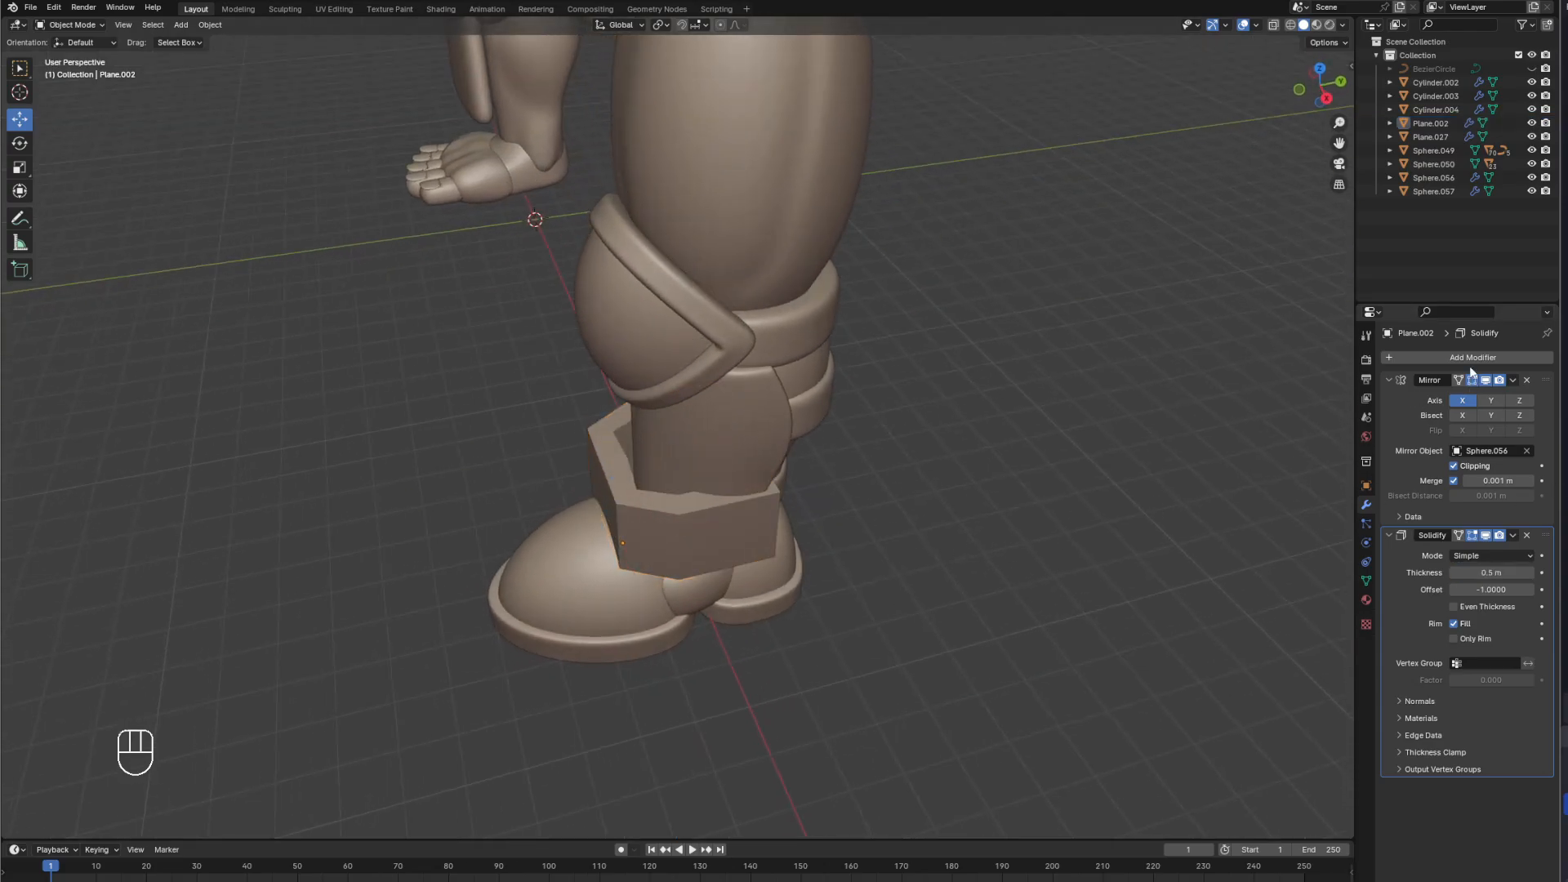
pyautogui.click(1474, 357)
pyautogui.moveTo(1473, 360)
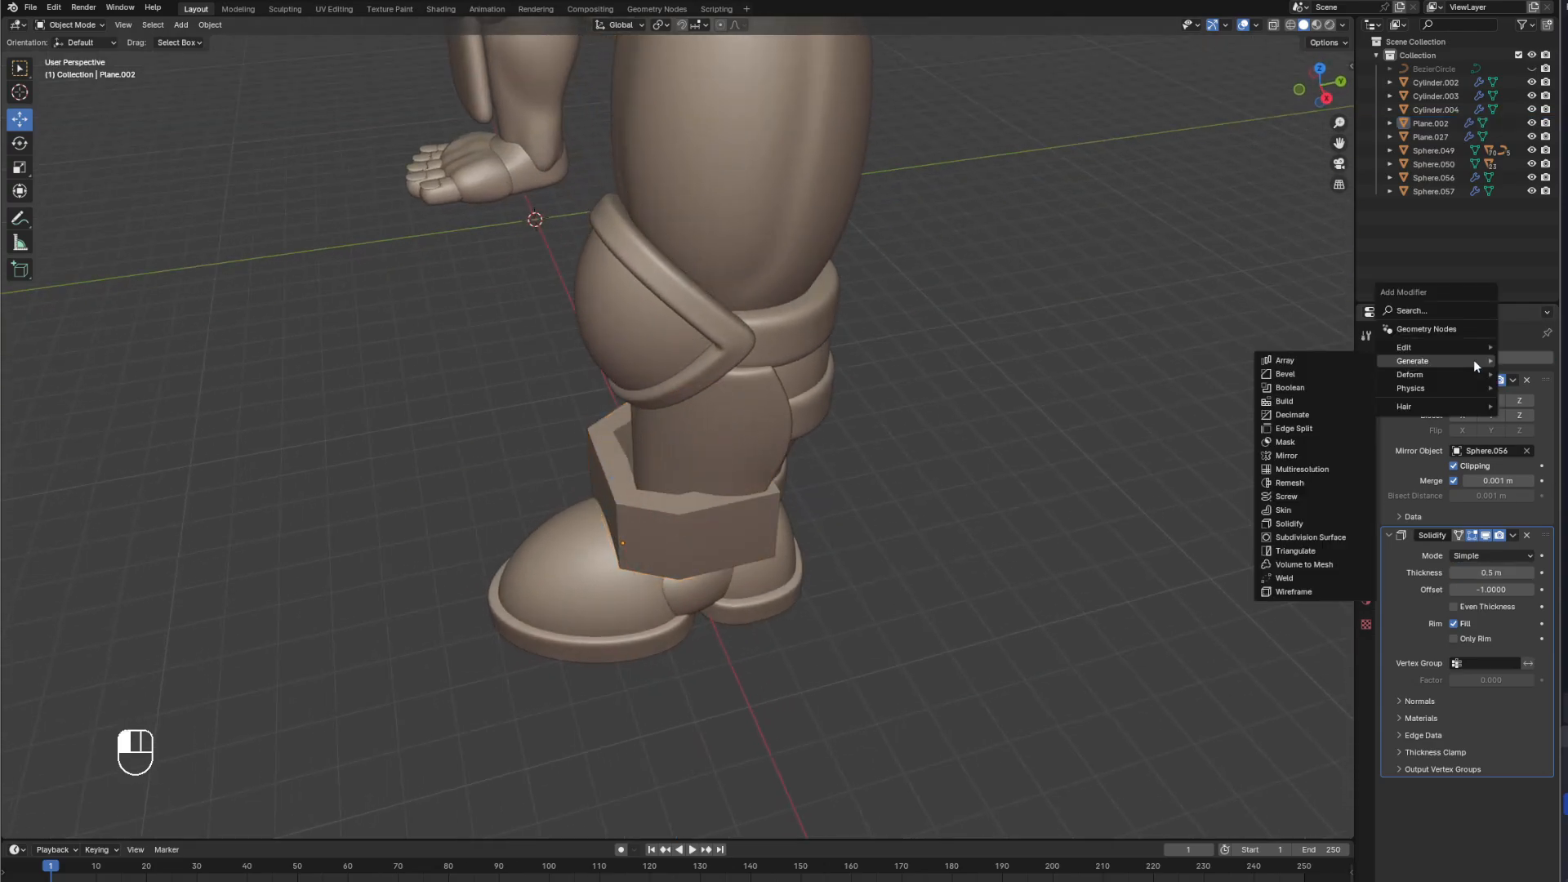
pyautogui.click(1321, 538)
pyautogui.click(1531, 825)
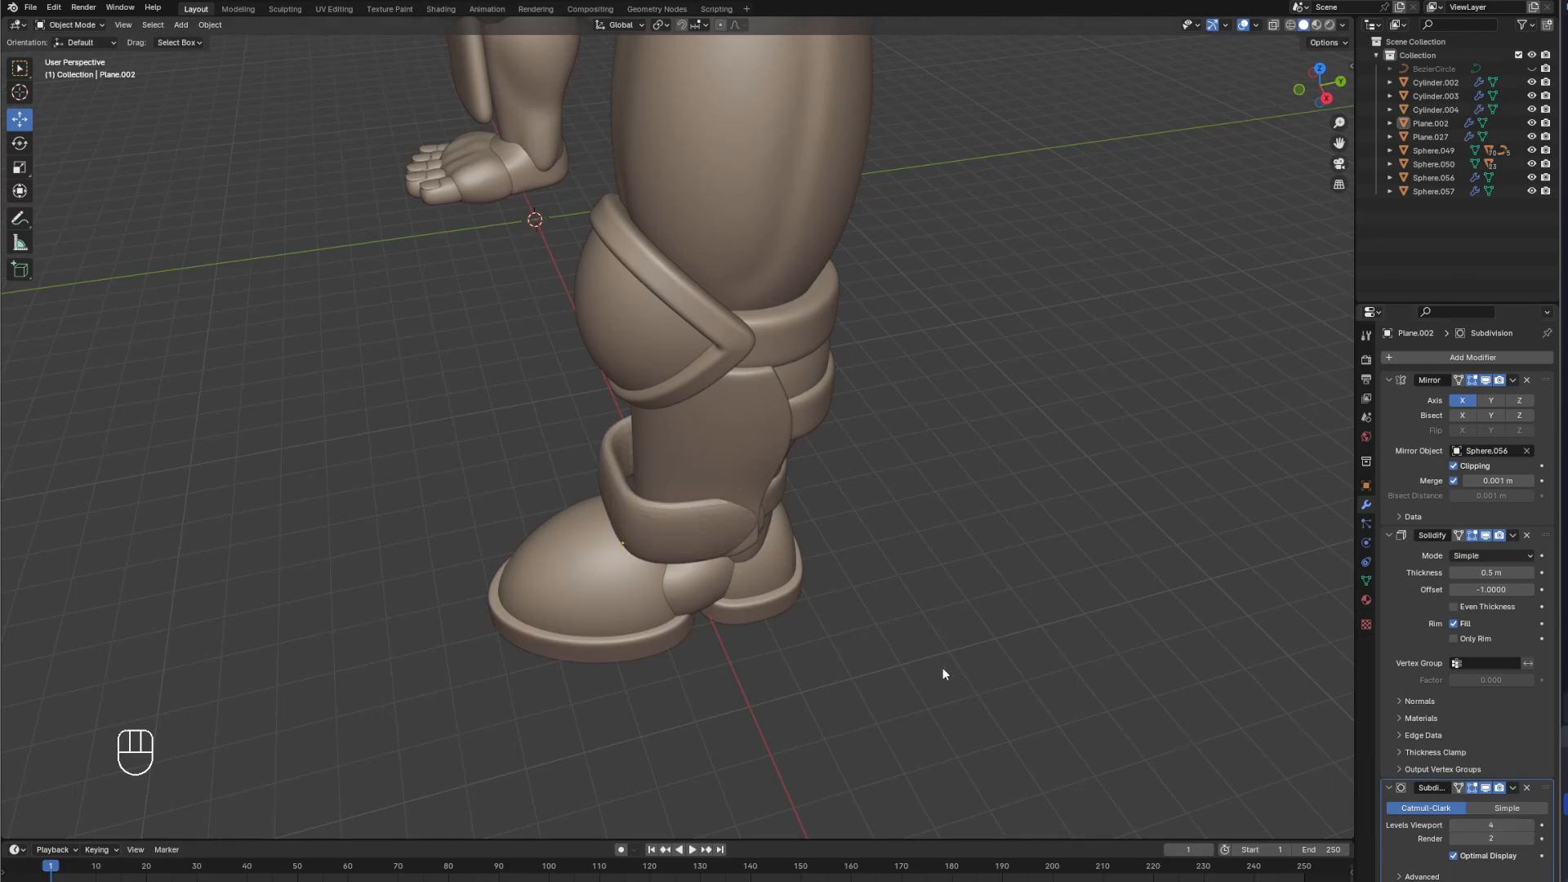
# Add two horizontal loop cuts to the ankle band, one near its upper edge and one near its lower edge.
pyautogui.click(684, 555)
pyautogui.scroll(3, 684, 554)
pyautogui.moveTo(682, 555); pyautogui.dragTo(624, 395, button='middle')
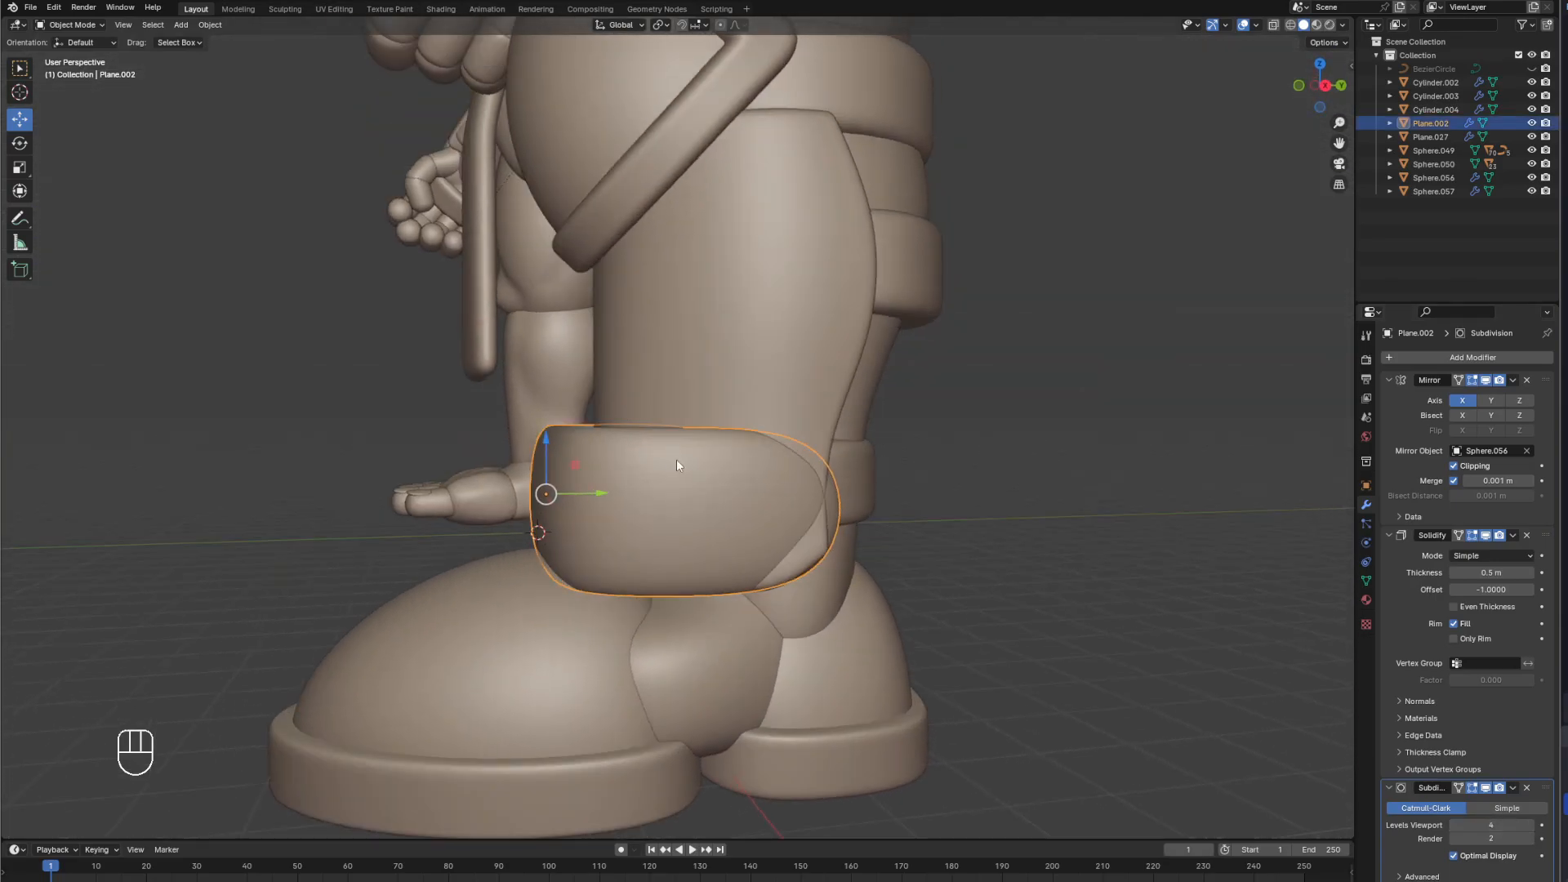
pyautogui.press('Tab')
pyautogui.hotkey('ctrl', 'r')
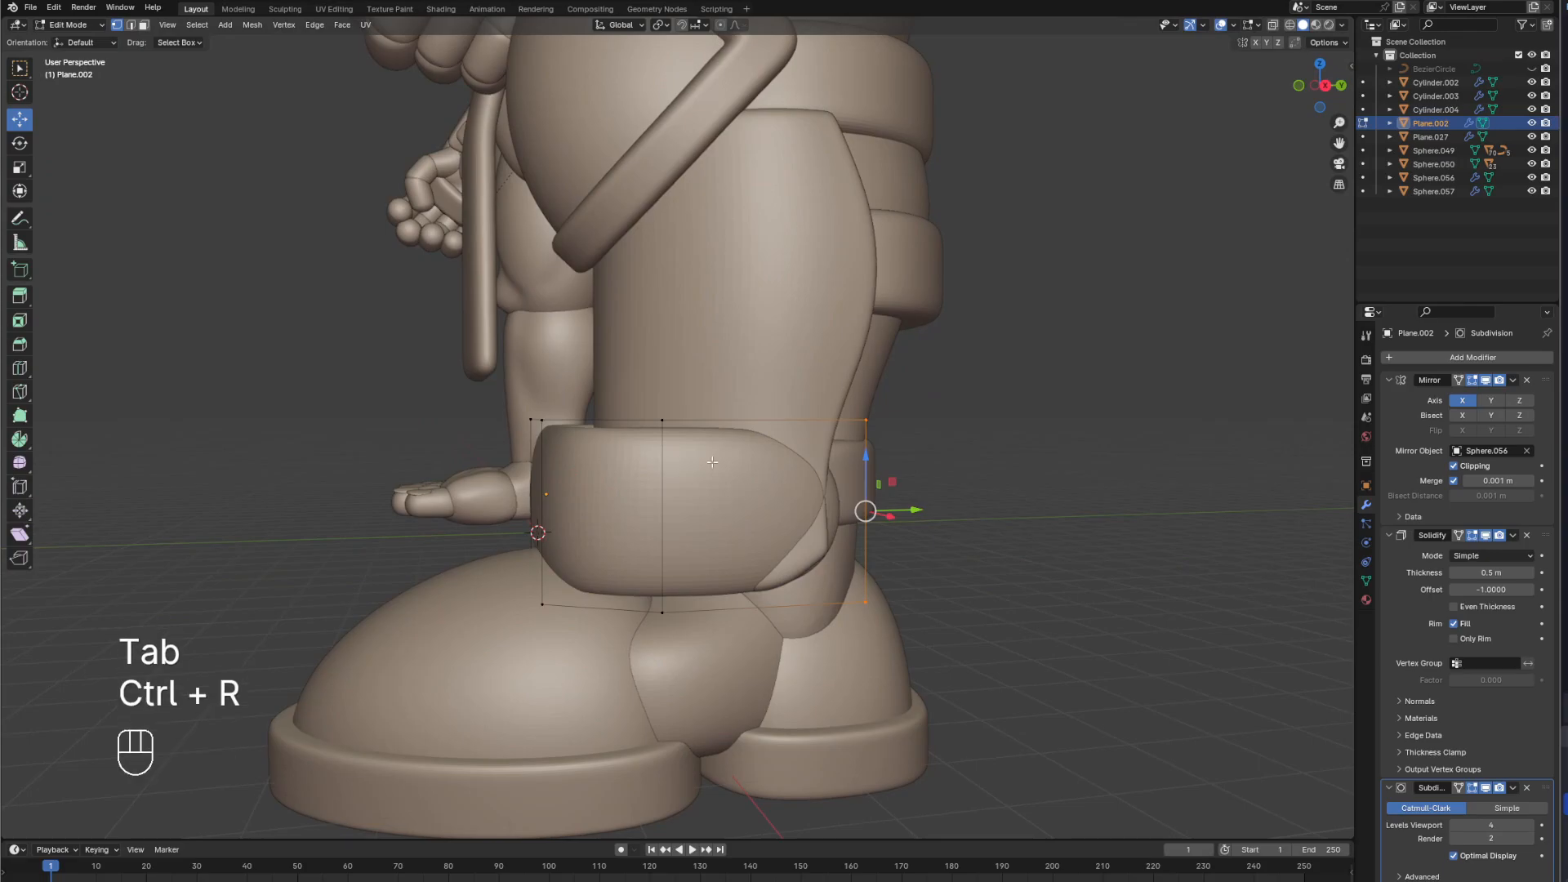
pyautogui.click(652, 490)
pyautogui.click(651, 418)
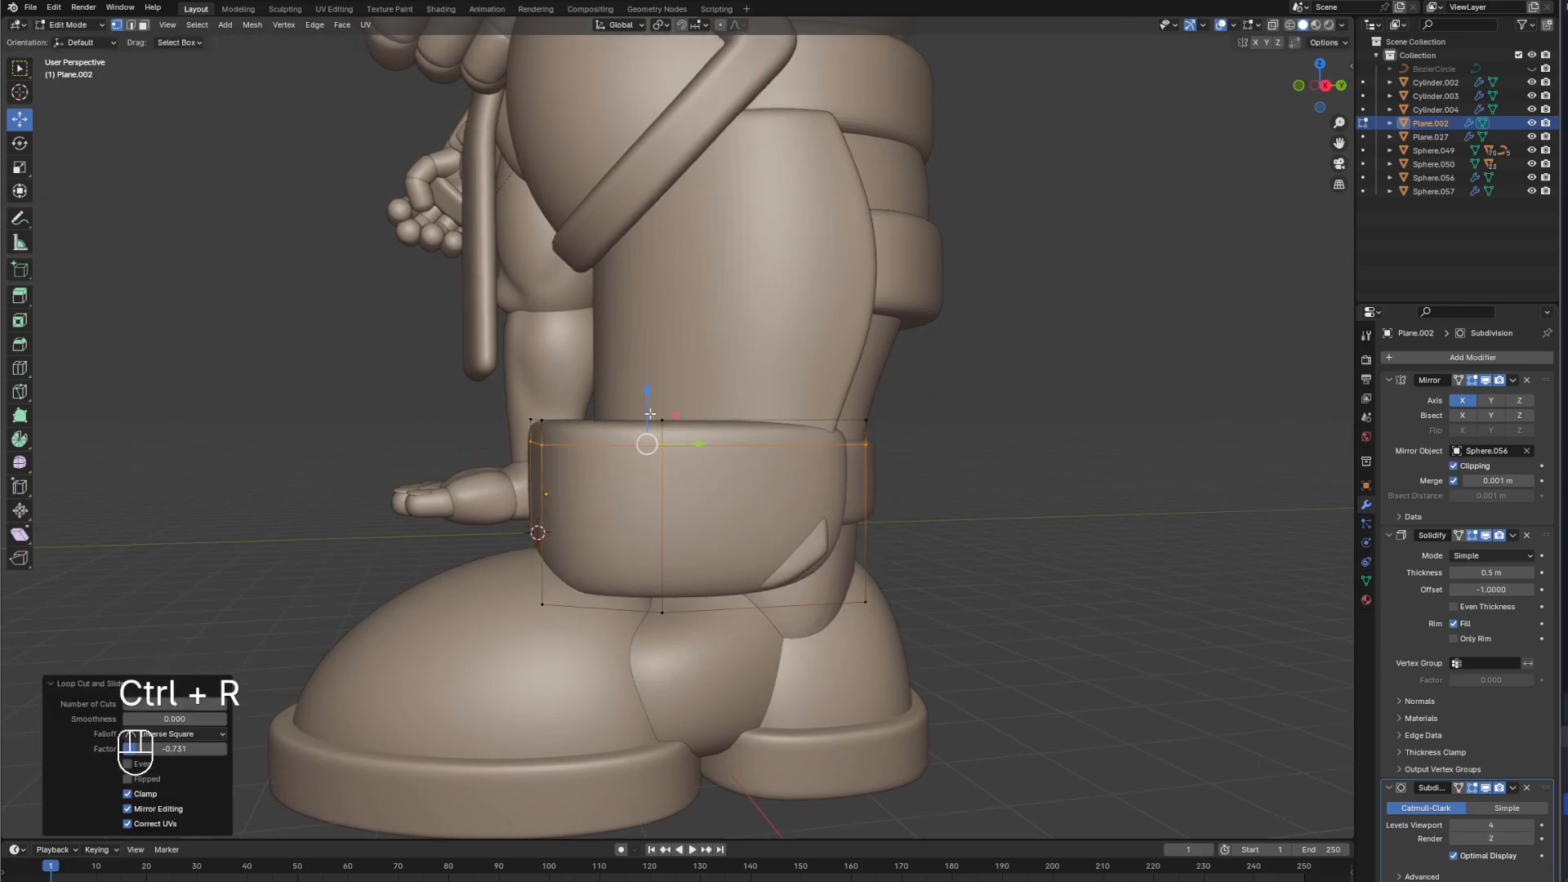
pyautogui.hotkey('ctrl', 'r')
pyautogui.click(683, 485)
pyautogui.click(675, 542)
# Add a vertical loop cut near the rear end of the ankle band and leave Edit Mode.
pyautogui.moveTo(719, 523); pyautogui.dragTo(750, 531, button='middle')
pyautogui.hotkey('ctrl', 'r')
pyautogui.click(841, 522)
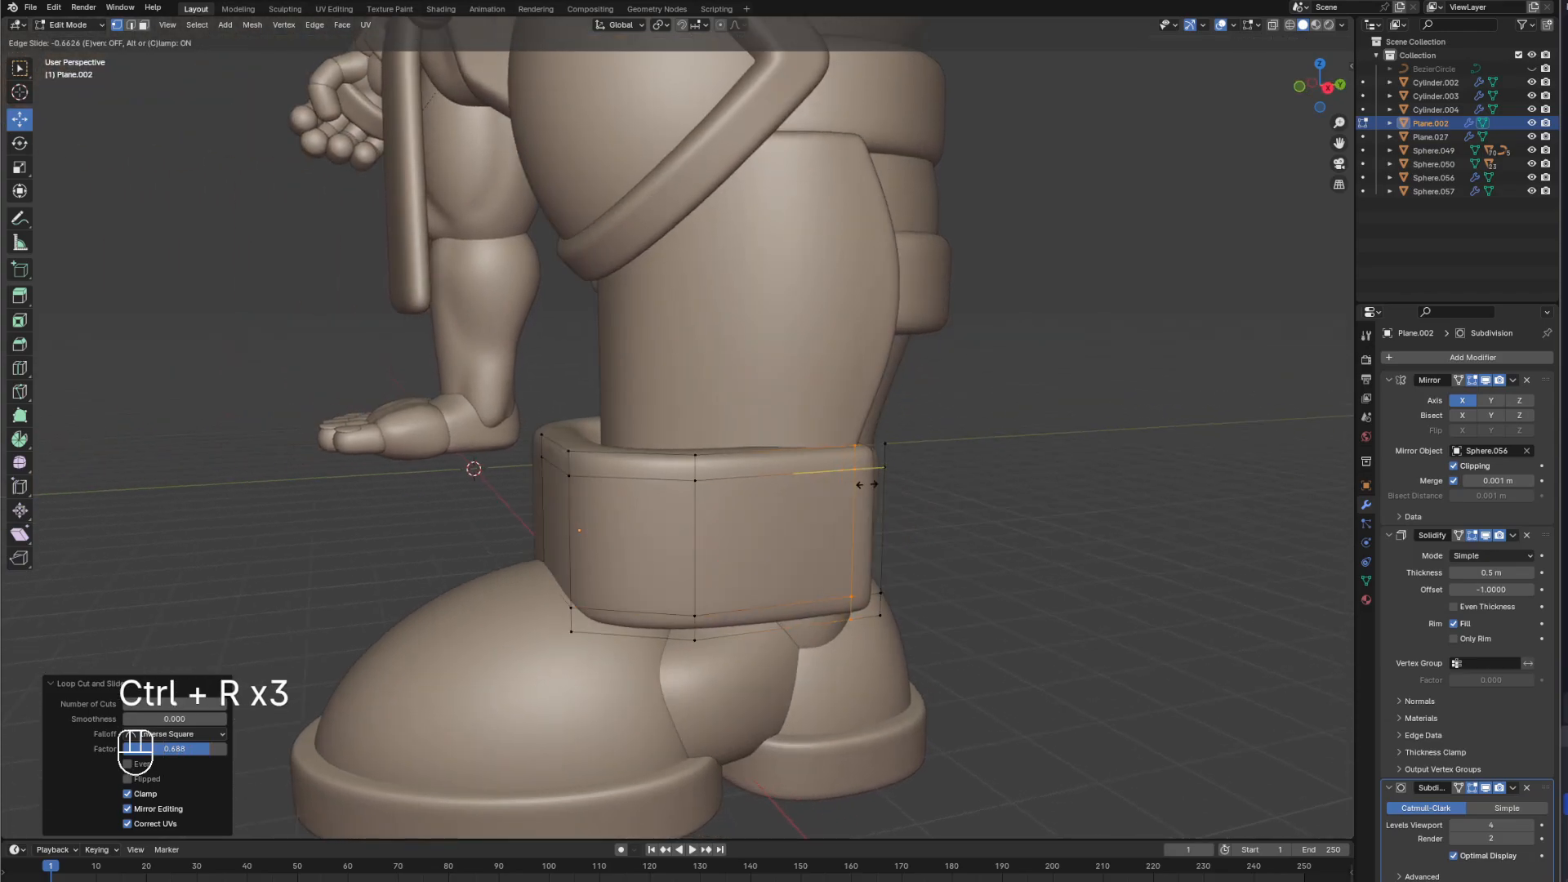
pyautogui.click(873, 513)
pyautogui.moveTo(873, 513); pyautogui.dragTo(913, 561, button='middle')
pyautogui.press('Tab')
# Move the ankle band's front corner edge loop slightly inward and its side edge loop slightly outward along X.
pyautogui.press('Tab')
pyautogui.keyDown('alt'); pyautogui.click(860, 564); pyautogui.keyUp('alt')
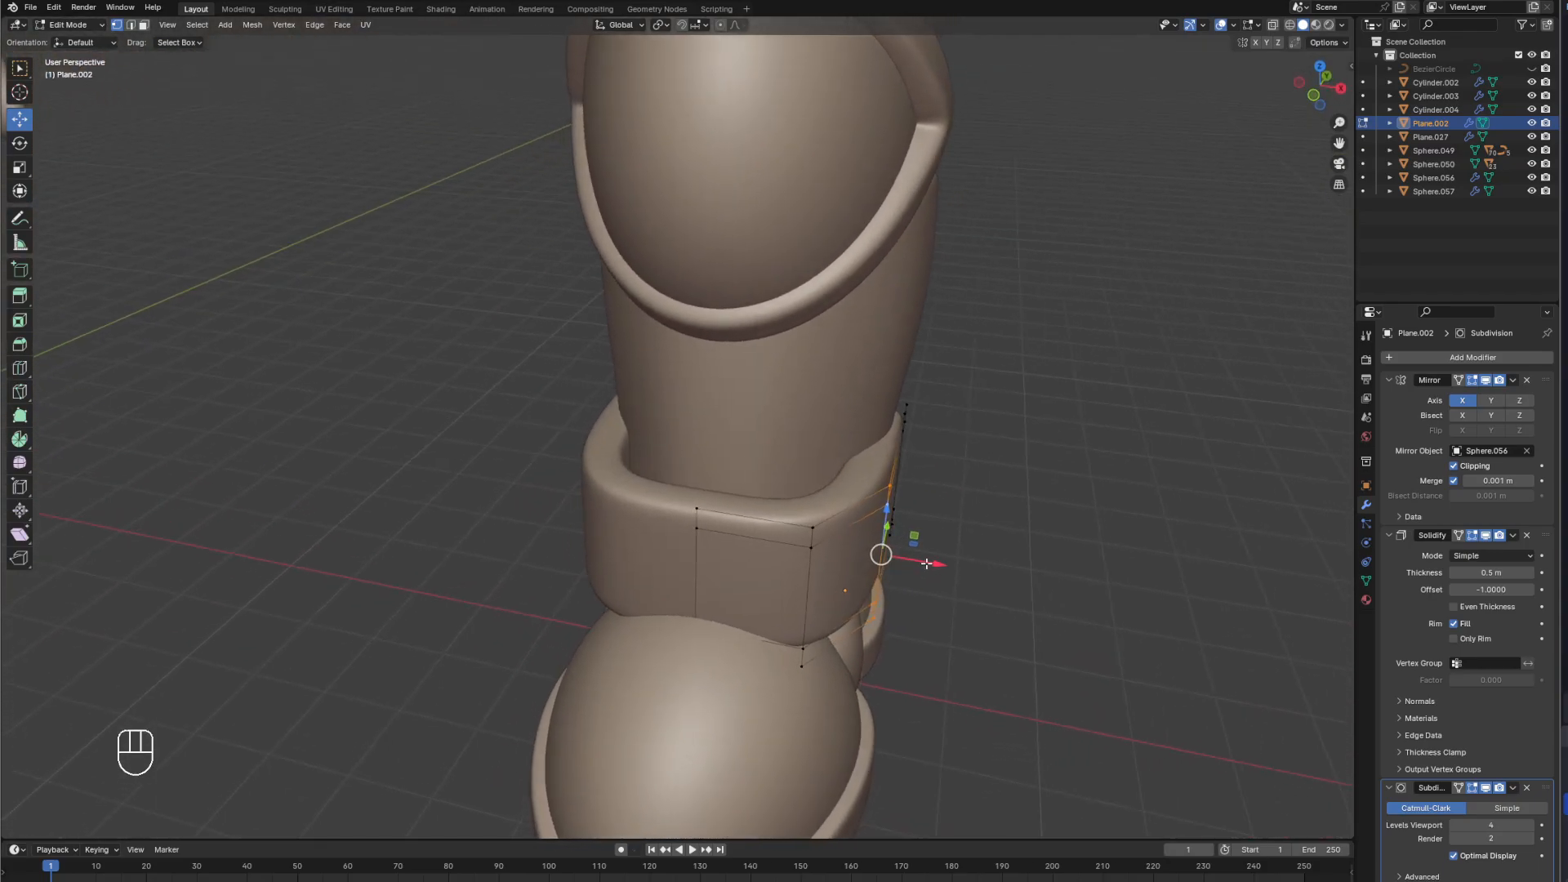
pyautogui.moveTo(926, 564); pyautogui.dragTo(956, 564)
pyautogui.rightClick(956, 563)
pyautogui.moveTo(815, 581); pyautogui.dragTo(864, 601, button='middle')
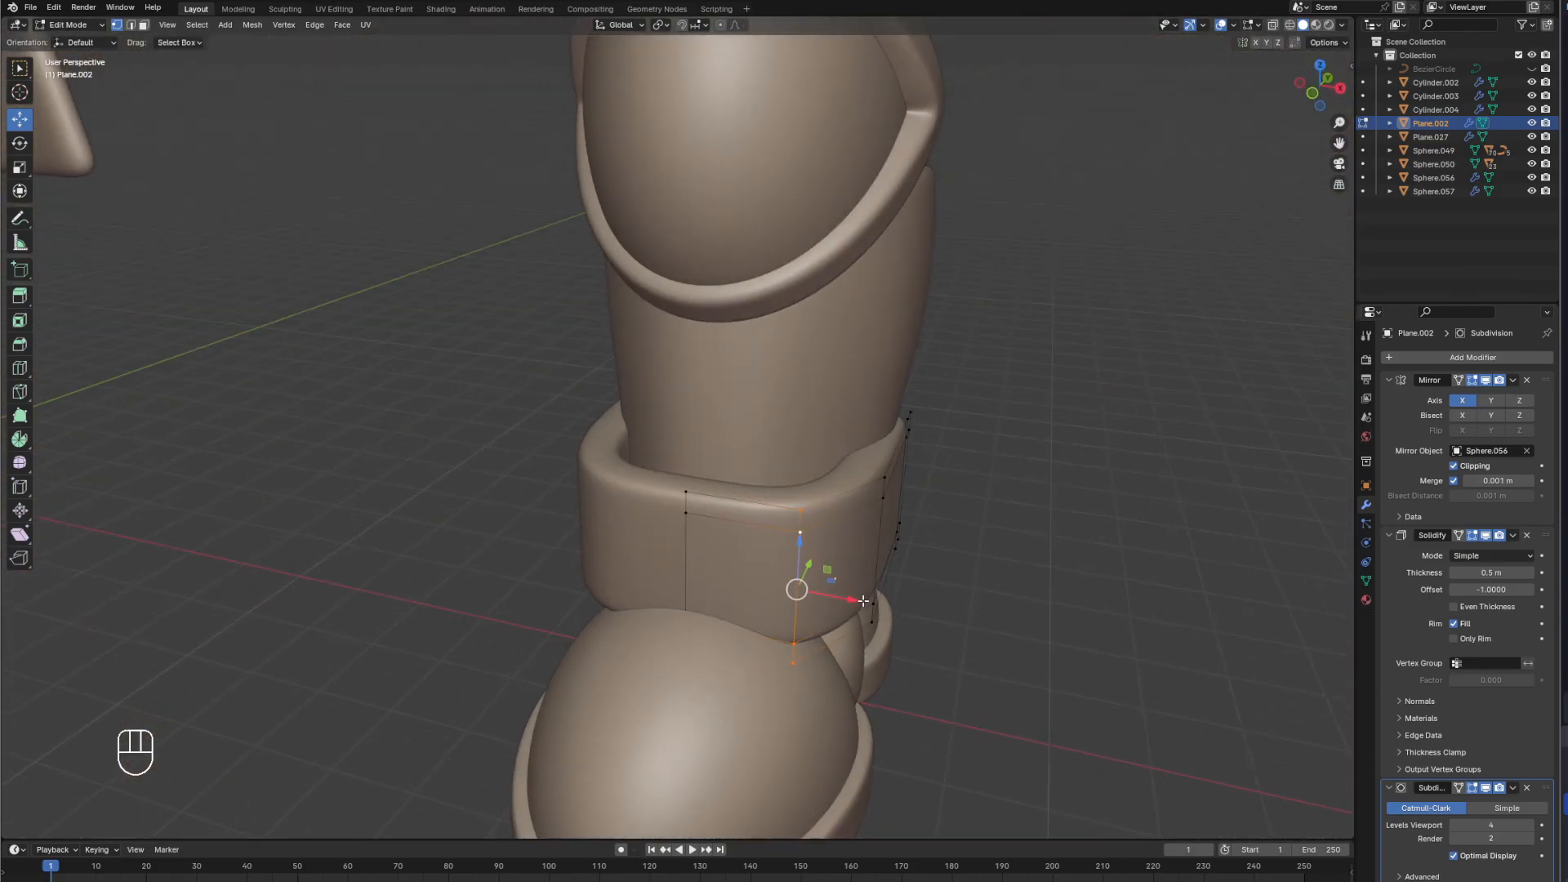
pyautogui.moveTo(845, 598); pyautogui.dragTo(831, 596)
pyautogui.keyDown('alt'); pyautogui.click(900, 549); pyautogui.keyUp('alt')
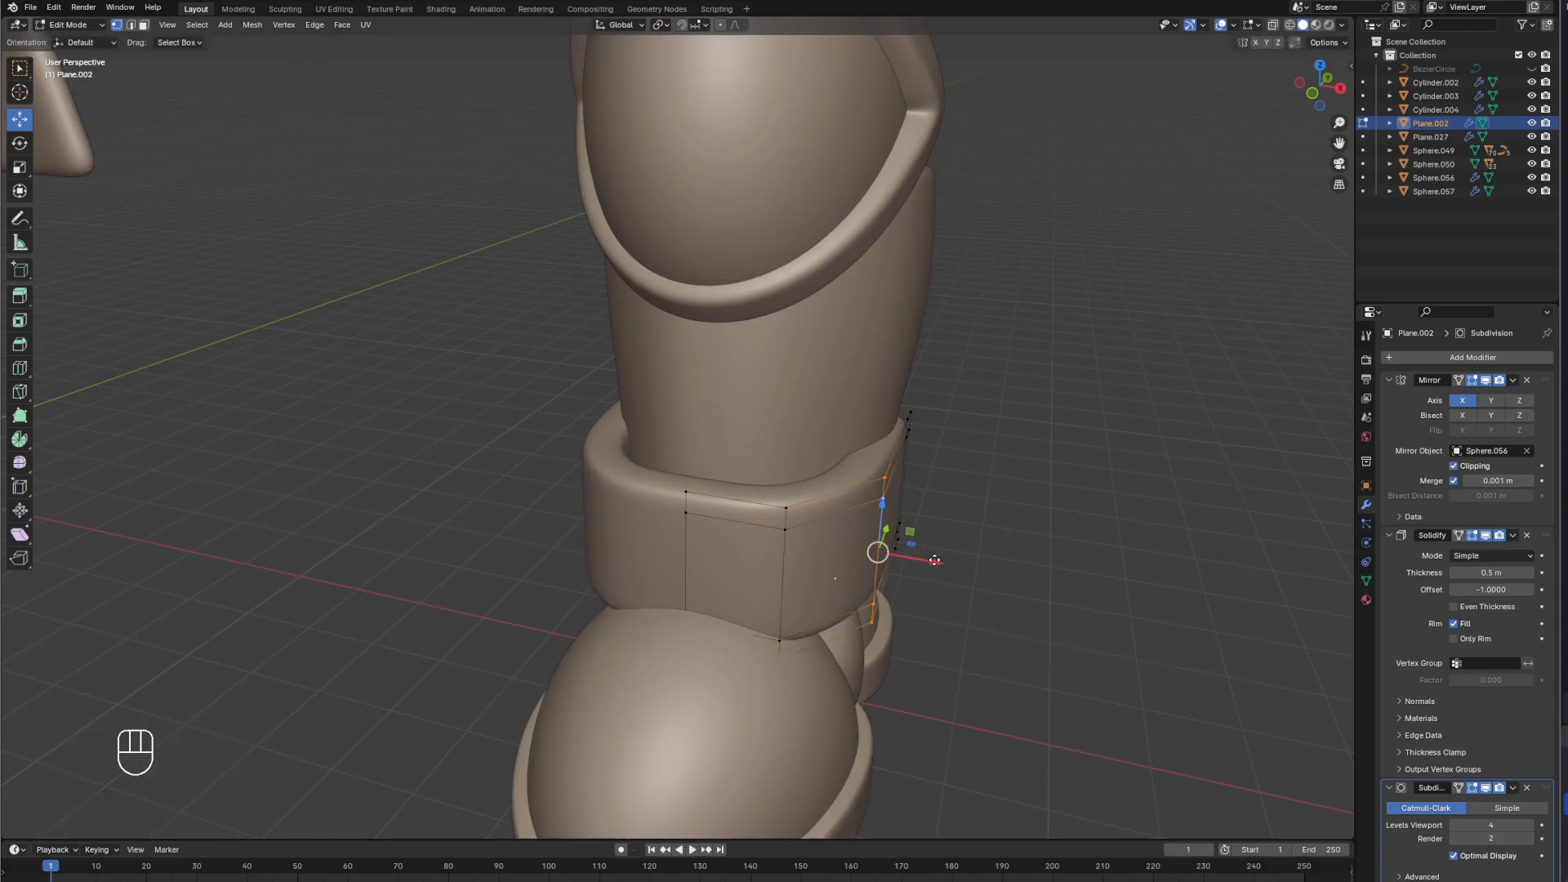
pyautogui.moveTo(935, 560); pyautogui.dragTo(947, 562)
pyautogui.moveTo(1029, 548); pyautogui.dragTo(937, 556, button='middle')
# Move the two rear vertical edge loops of the ankle band outward along X and check the band's fit from the side.
pyautogui.keyDown('alt'); pyautogui.click(896, 535); pyautogui.keyUp('alt')
pyautogui.keyDown('alt'); pyautogui.keyDown('shift'); pyautogui.click(907, 534); pyautogui.keyUp('shift'); pyautogui.keyUp('alt')
pyautogui.moveTo(1002, 512); pyautogui.dragTo(1028, 516)
pyautogui.moveTo(1027, 516); pyautogui.dragTo(799, 569, button='middle')
pyautogui.press('Tab')
pyautogui.press('KP_3')
pyautogui.press('Tab')
pyautogui.moveTo(899, 582); pyautogui.dragTo(805, 458, button='middle')
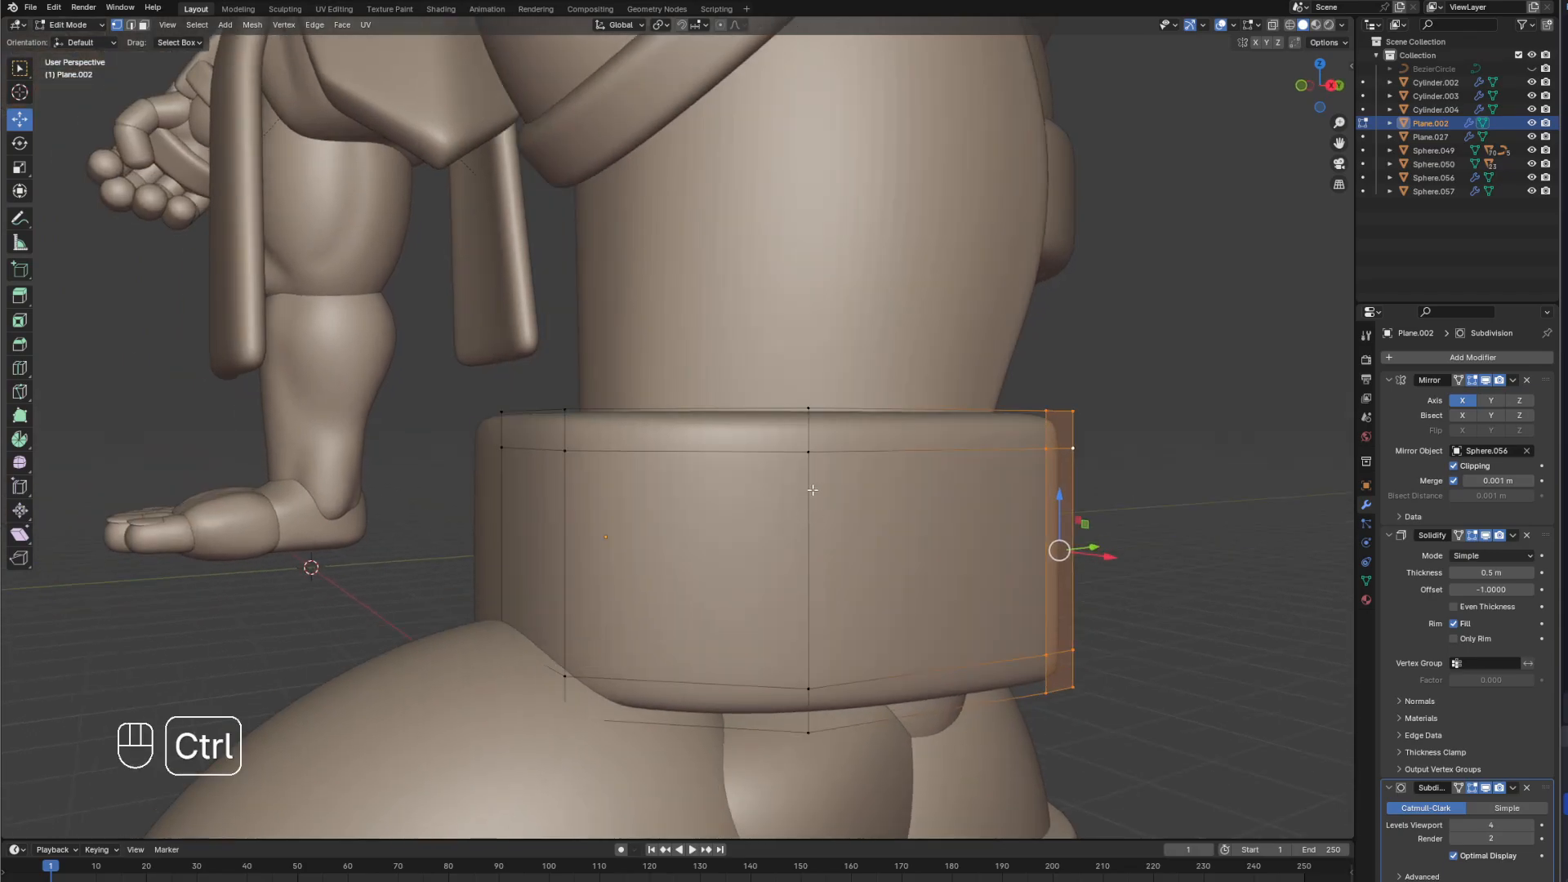
# Add two vertical loop cuts to the ankle band's angled front-side face, one beside each corner edge, and leave Edit Mode.
pyautogui.hotkey('ctrl', 'r')
pyautogui.click(776, 427)
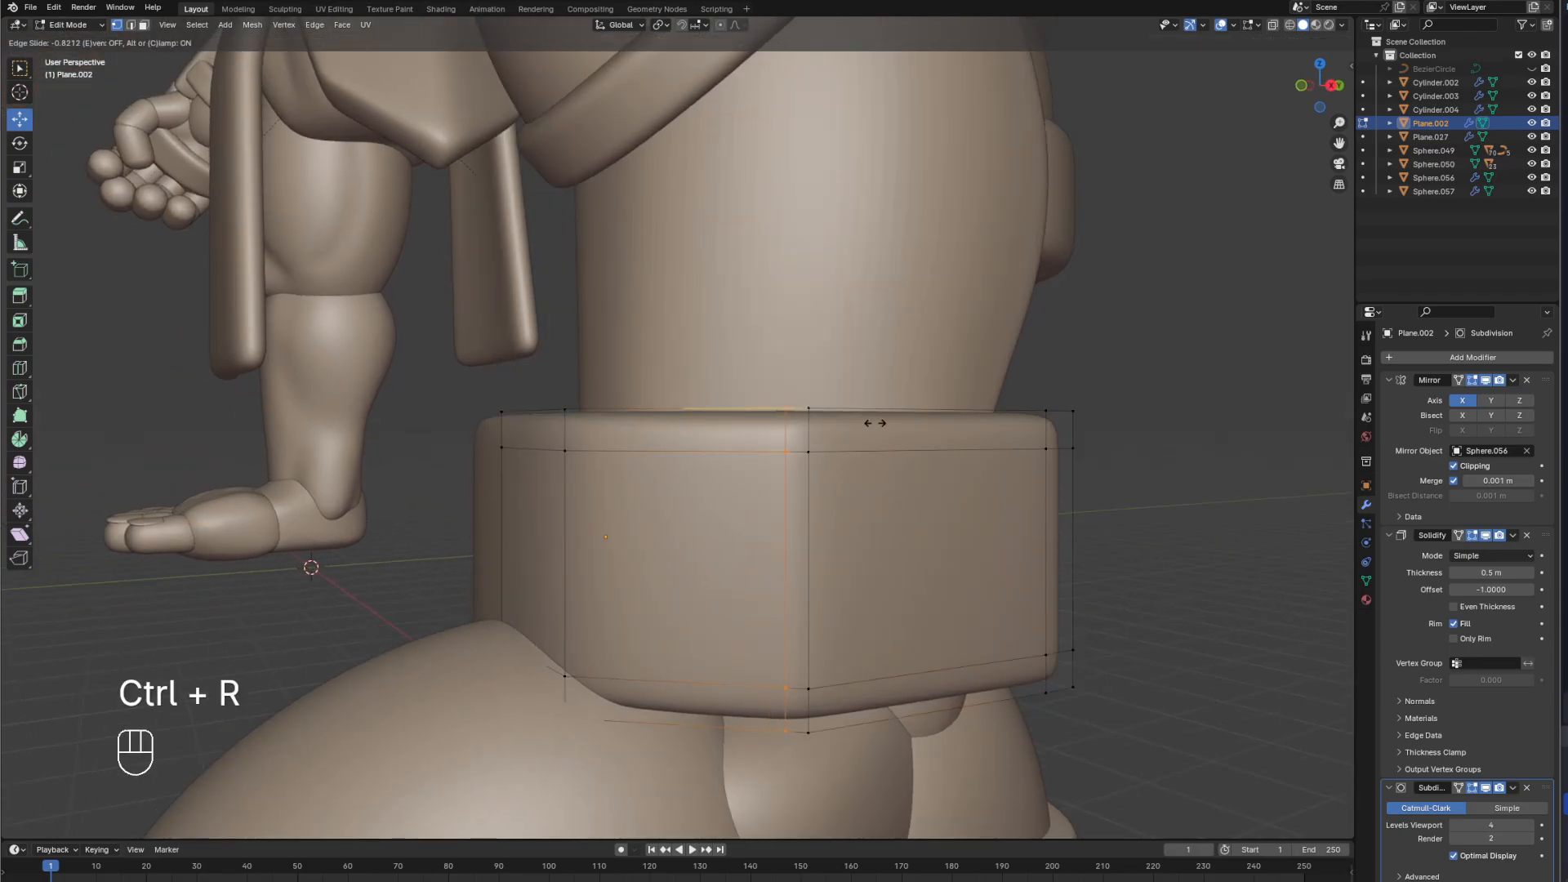
pyautogui.click(874, 423)
pyautogui.hotkey('ctrl', 'r')
pyautogui.click(657, 454)
pyautogui.click(626, 467)
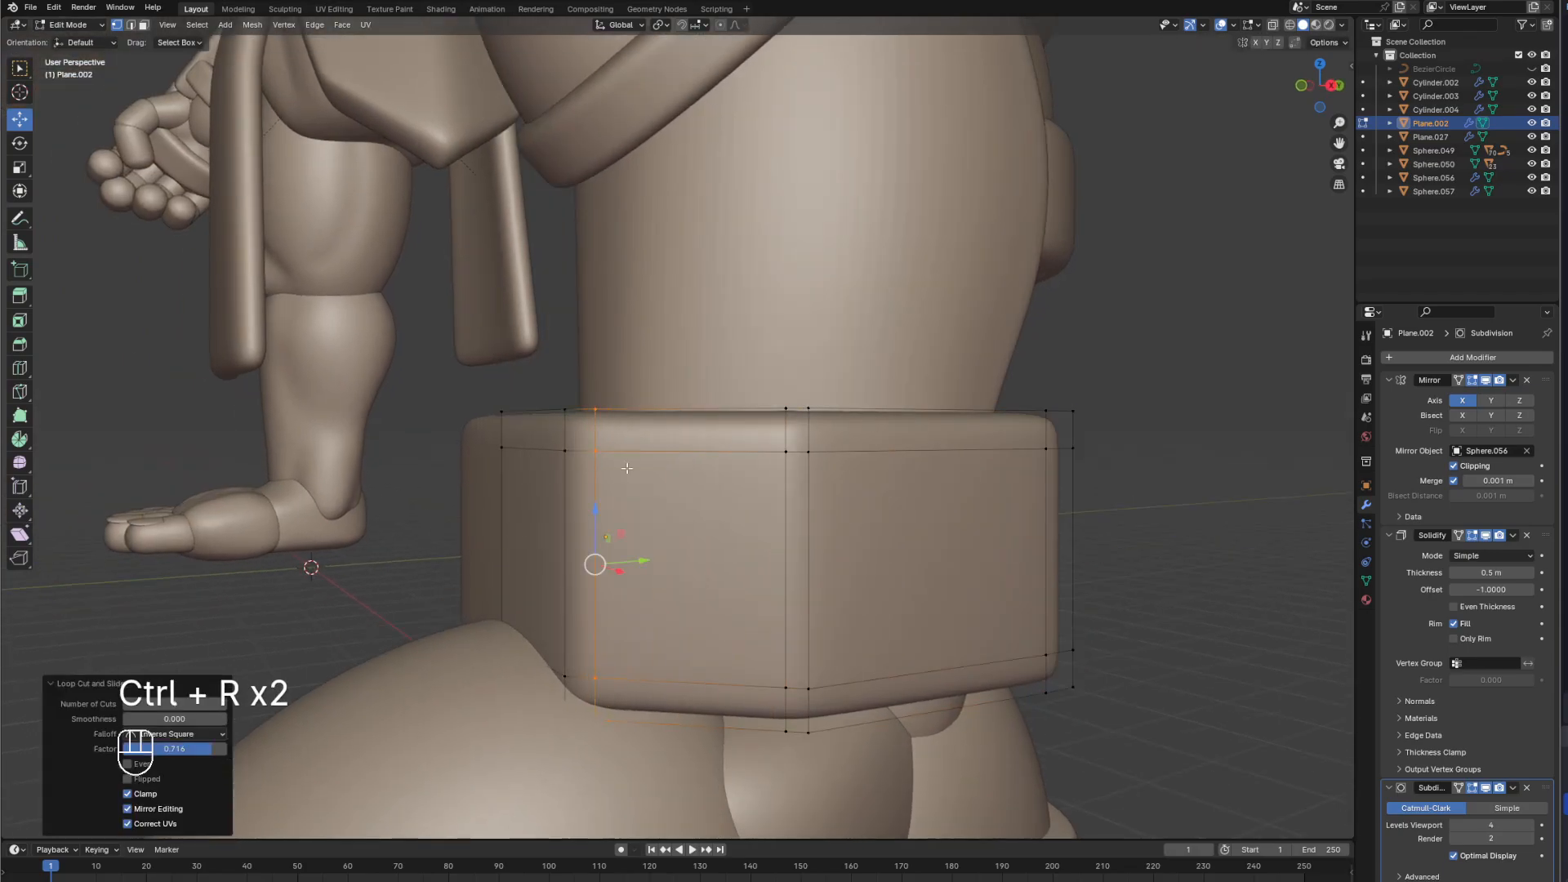
pyautogui.moveTo(626, 467); pyautogui.dragTo(819, 488, button='middle')
pyautogui.press('Tab')
# Rotate the ankle band in side view so it slopes down toward the heel, and move it over the gap between the shoe's front and heel pieces.
pyautogui.moveTo(887, 644); pyautogui.dragTo(833, 522, button='middle')
pyautogui.press('KP_3')
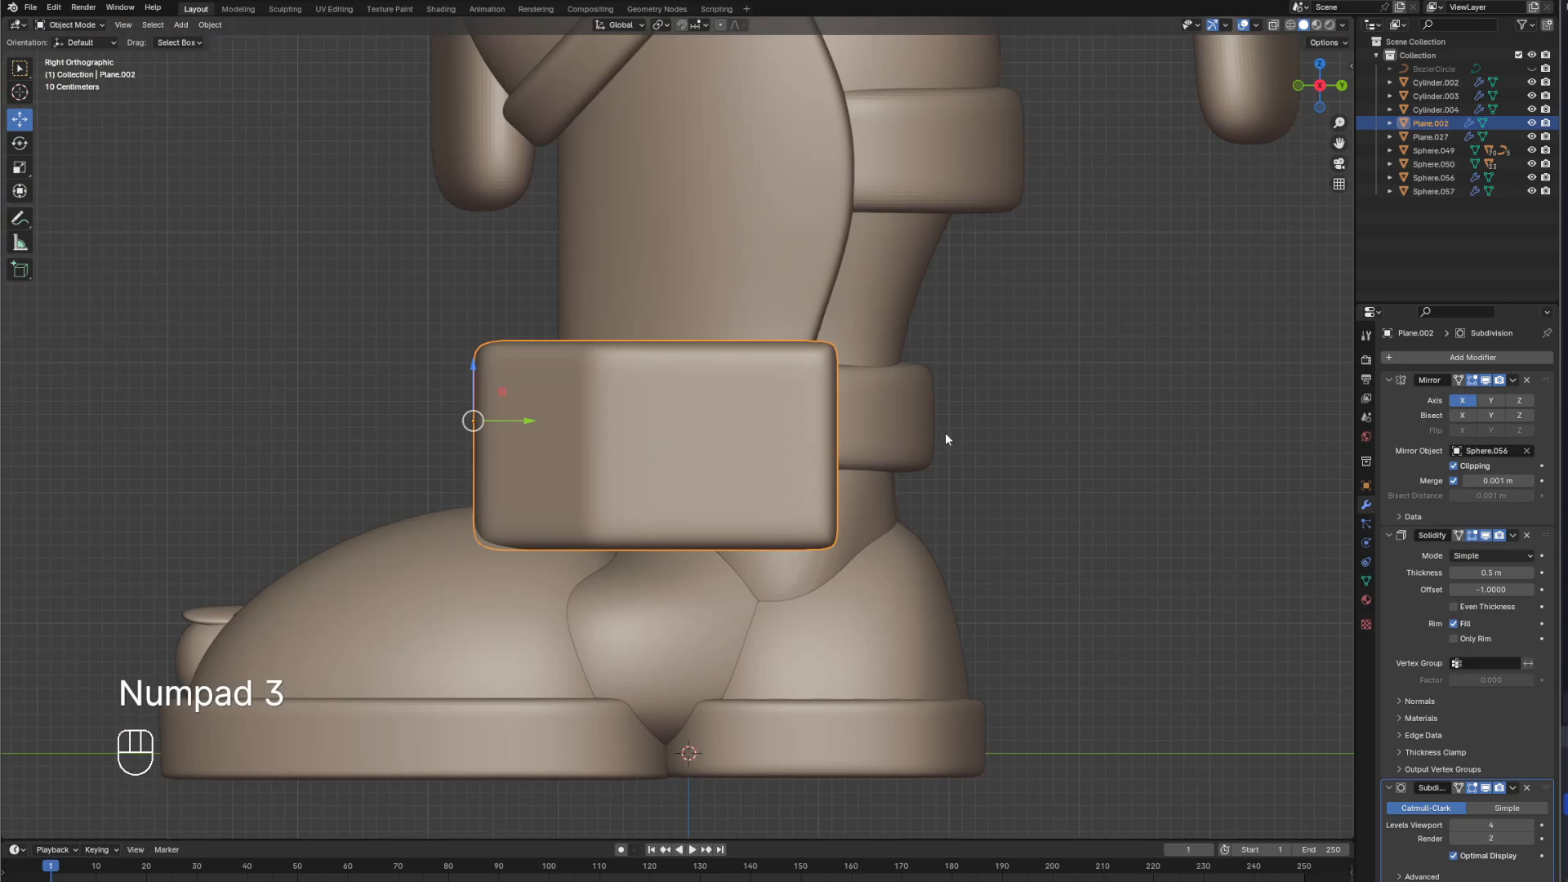
pyautogui.press('r')
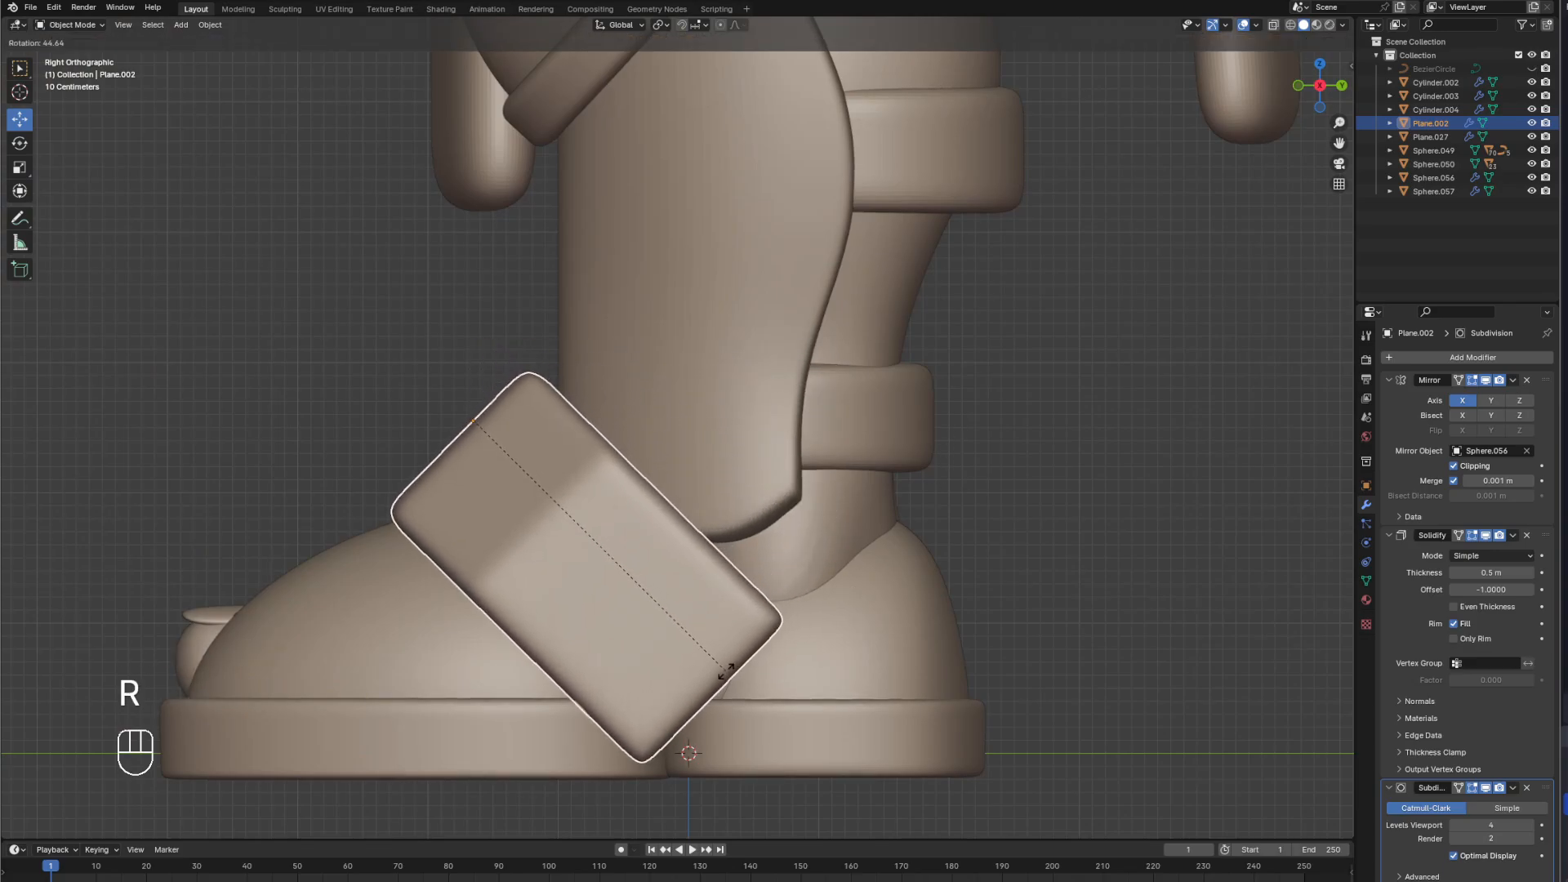
pyautogui.click(714, 665)
pyautogui.press('g')
pyautogui.click(800, 629)
pyautogui.press('r')
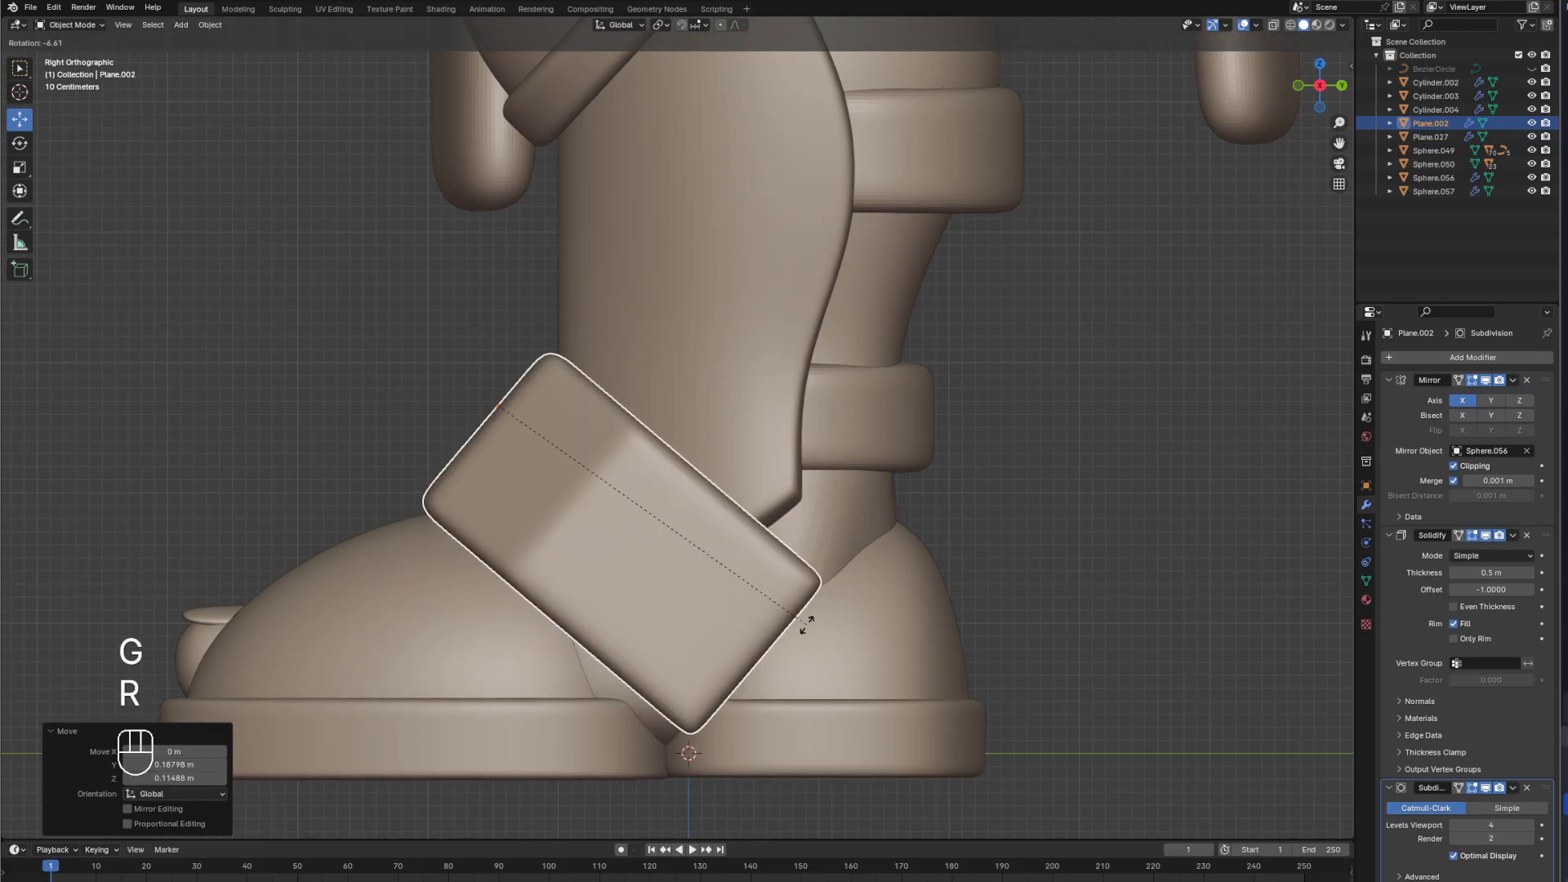
pyautogui.click(808, 617)
pyautogui.press('g')
pyautogui.click(813, 624)
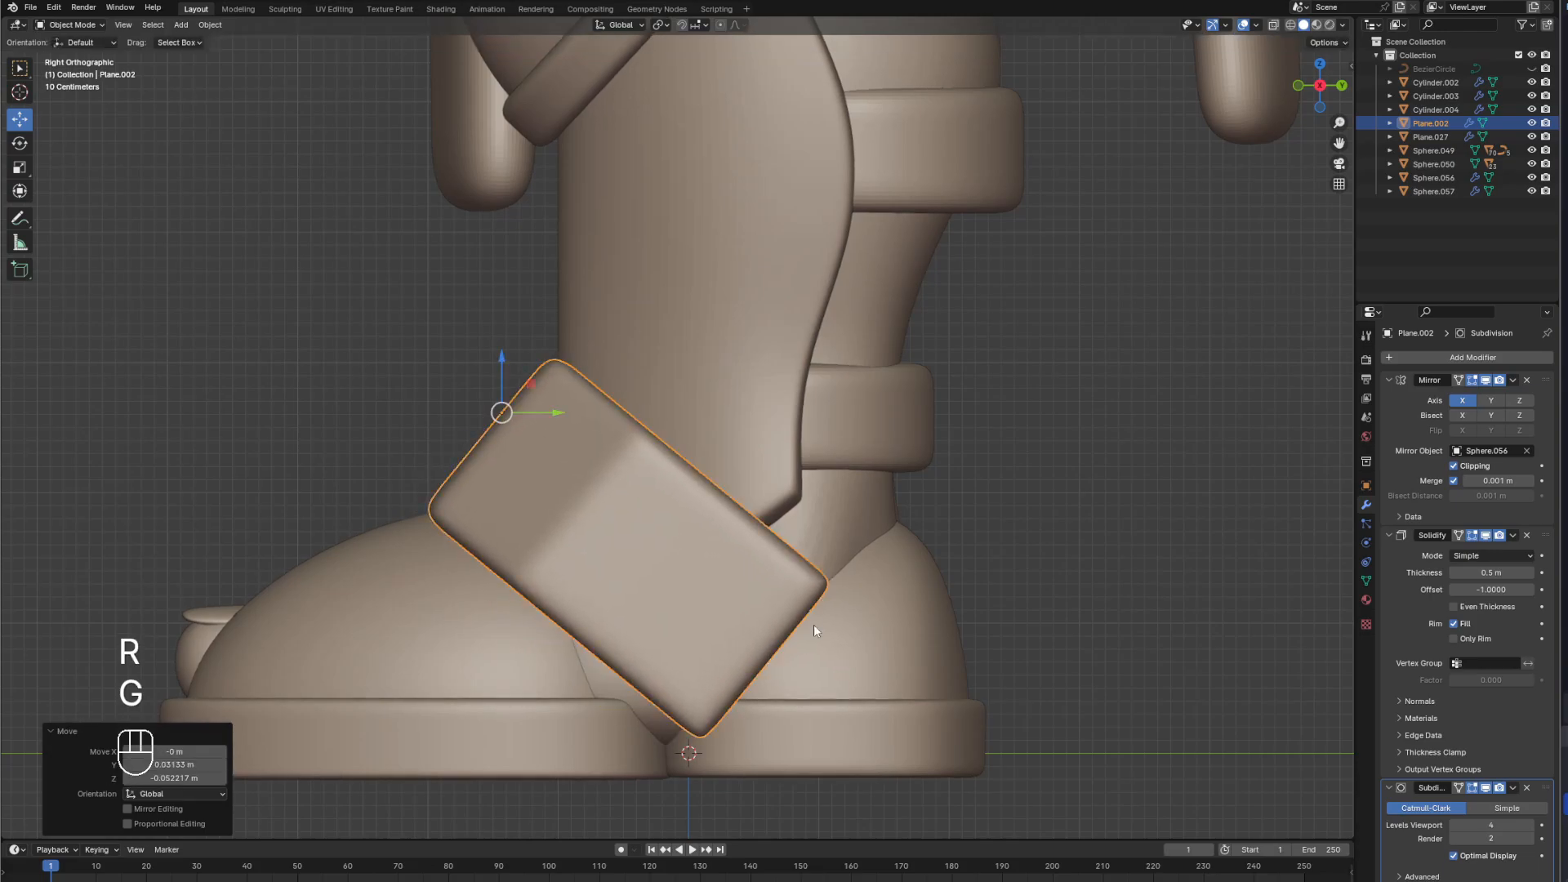
# Examine the tilted ankle band's fit around the shoe and leg from the front, side and perspective angles.
pyautogui.moveTo(813, 624); pyautogui.dragTo(851, 561, button='middle')
pyautogui.scroll(4, 642, 526)
pyautogui.scroll(-3, 627, 536)
pyautogui.click(1060, 563)
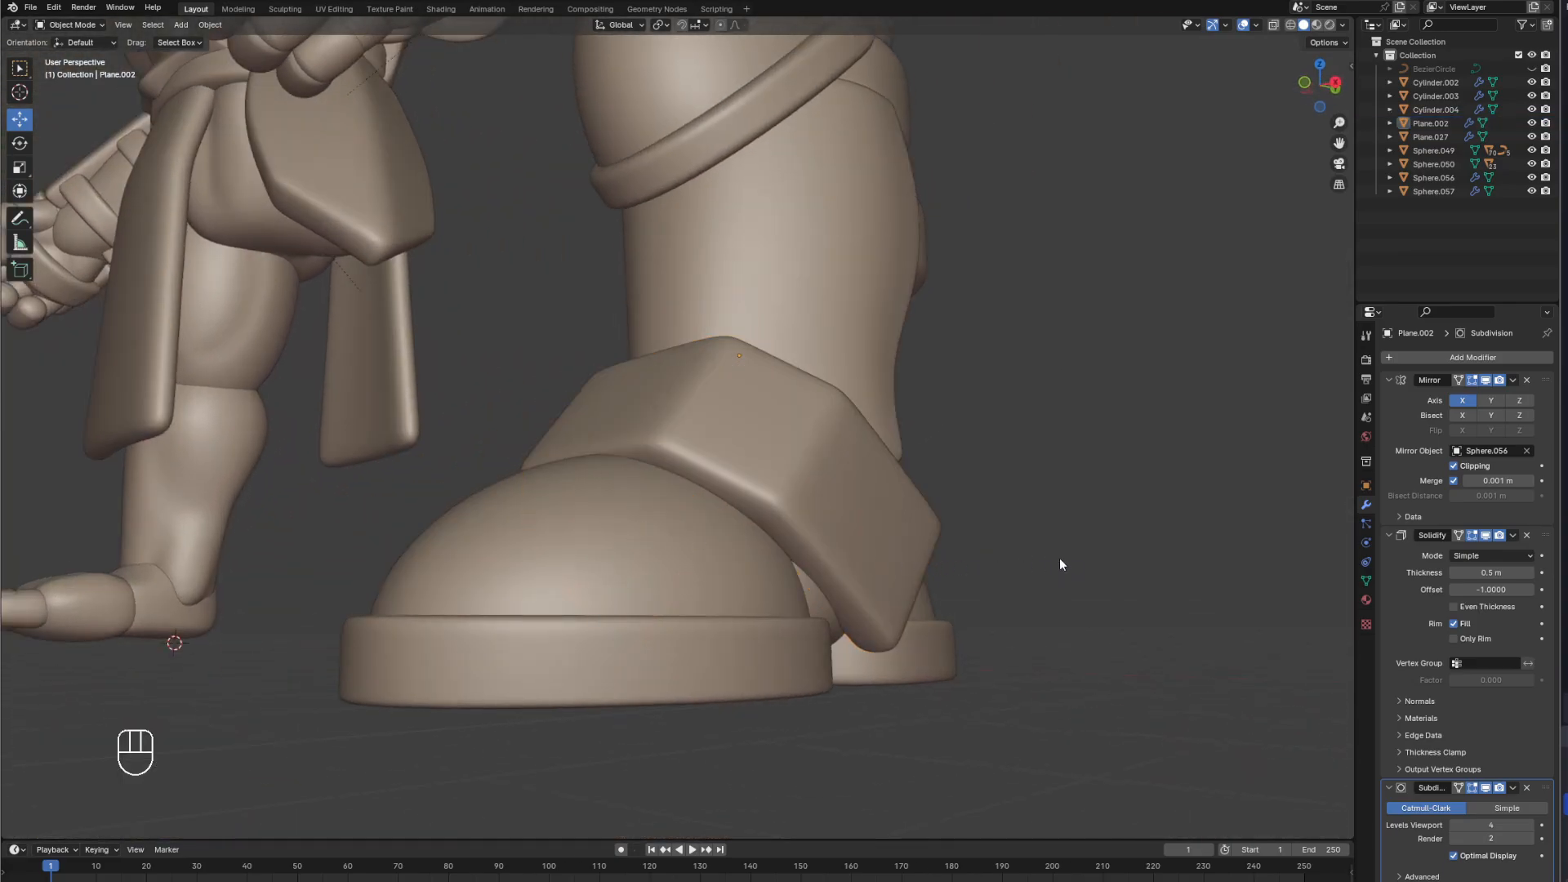
pyautogui.moveTo(1061, 560); pyautogui.dragTo(874, 581, button='middle')
pyautogui.click(588, 556)
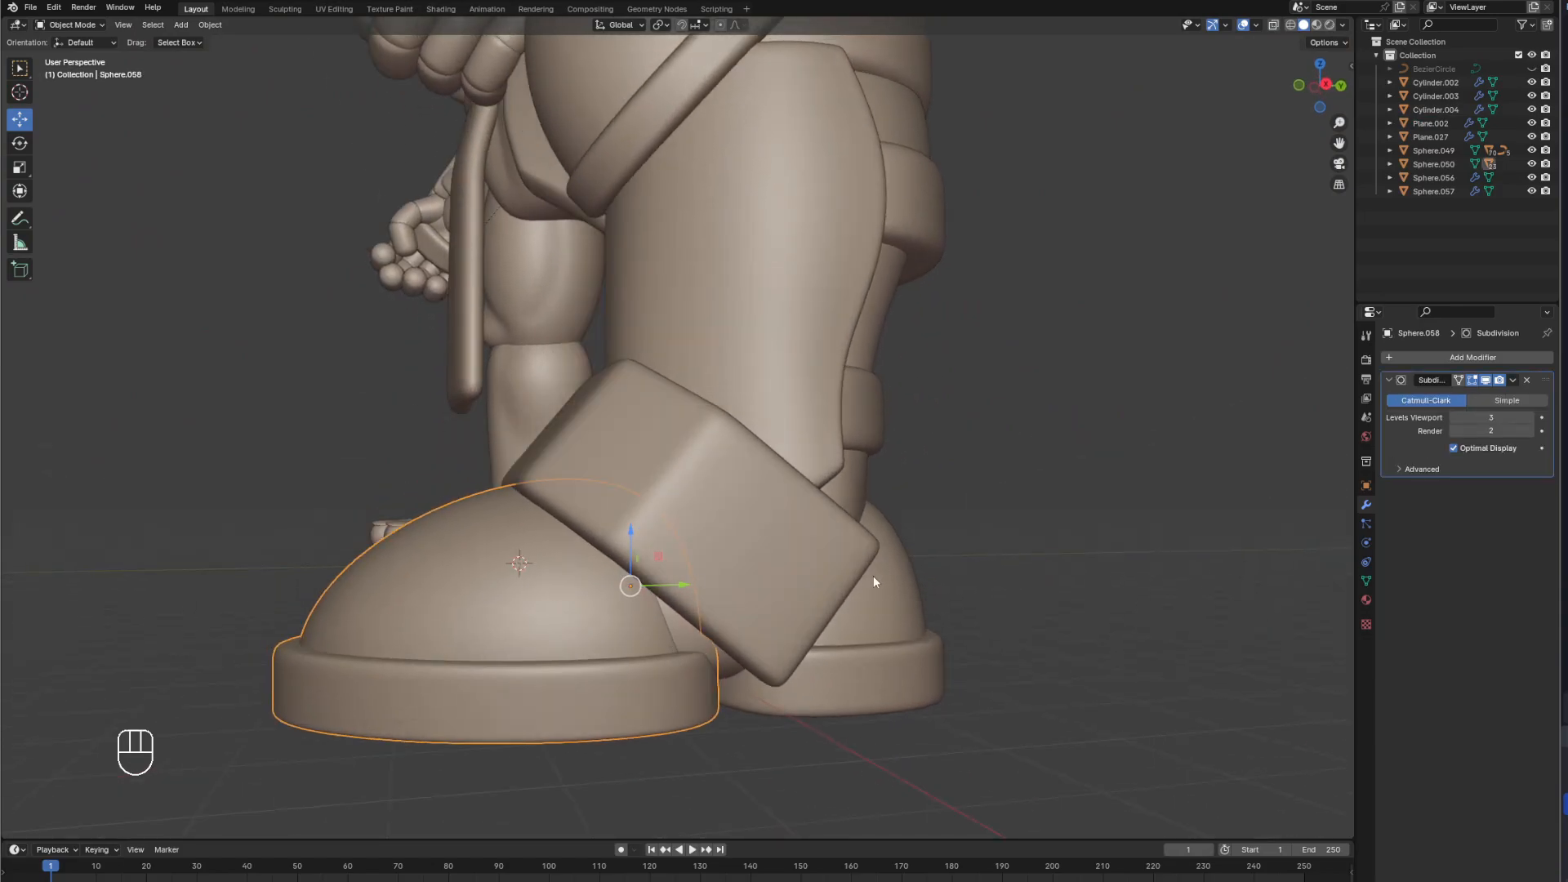
pyautogui.click(873, 581)
pyautogui.press('KP_1')
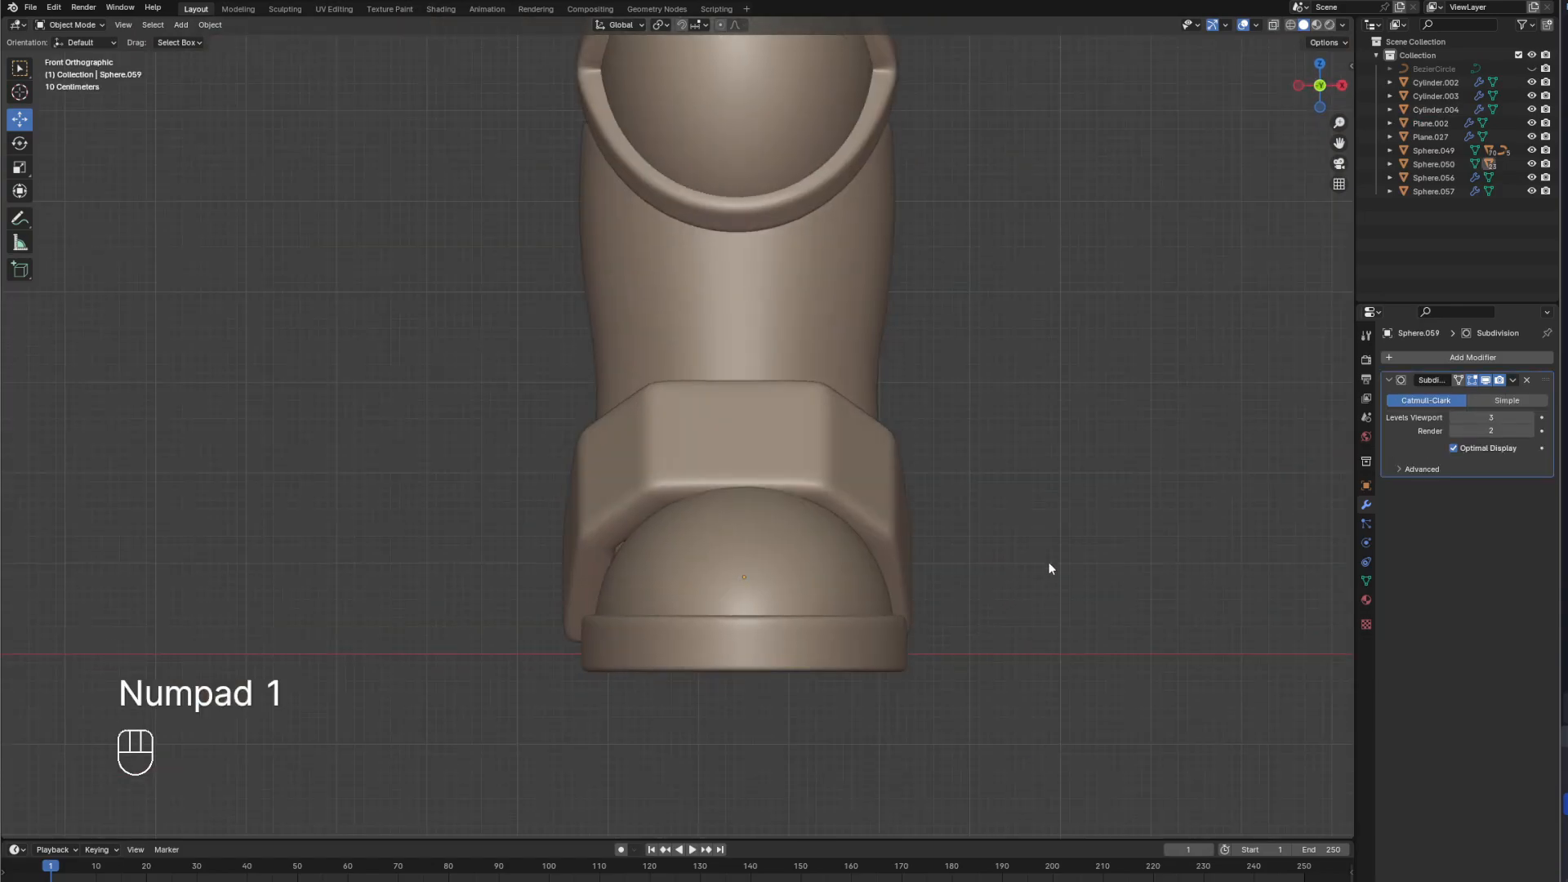
pyautogui.press('KP_3')
pyautogui.press('KP_1')
pyautogui.click(814, 493)
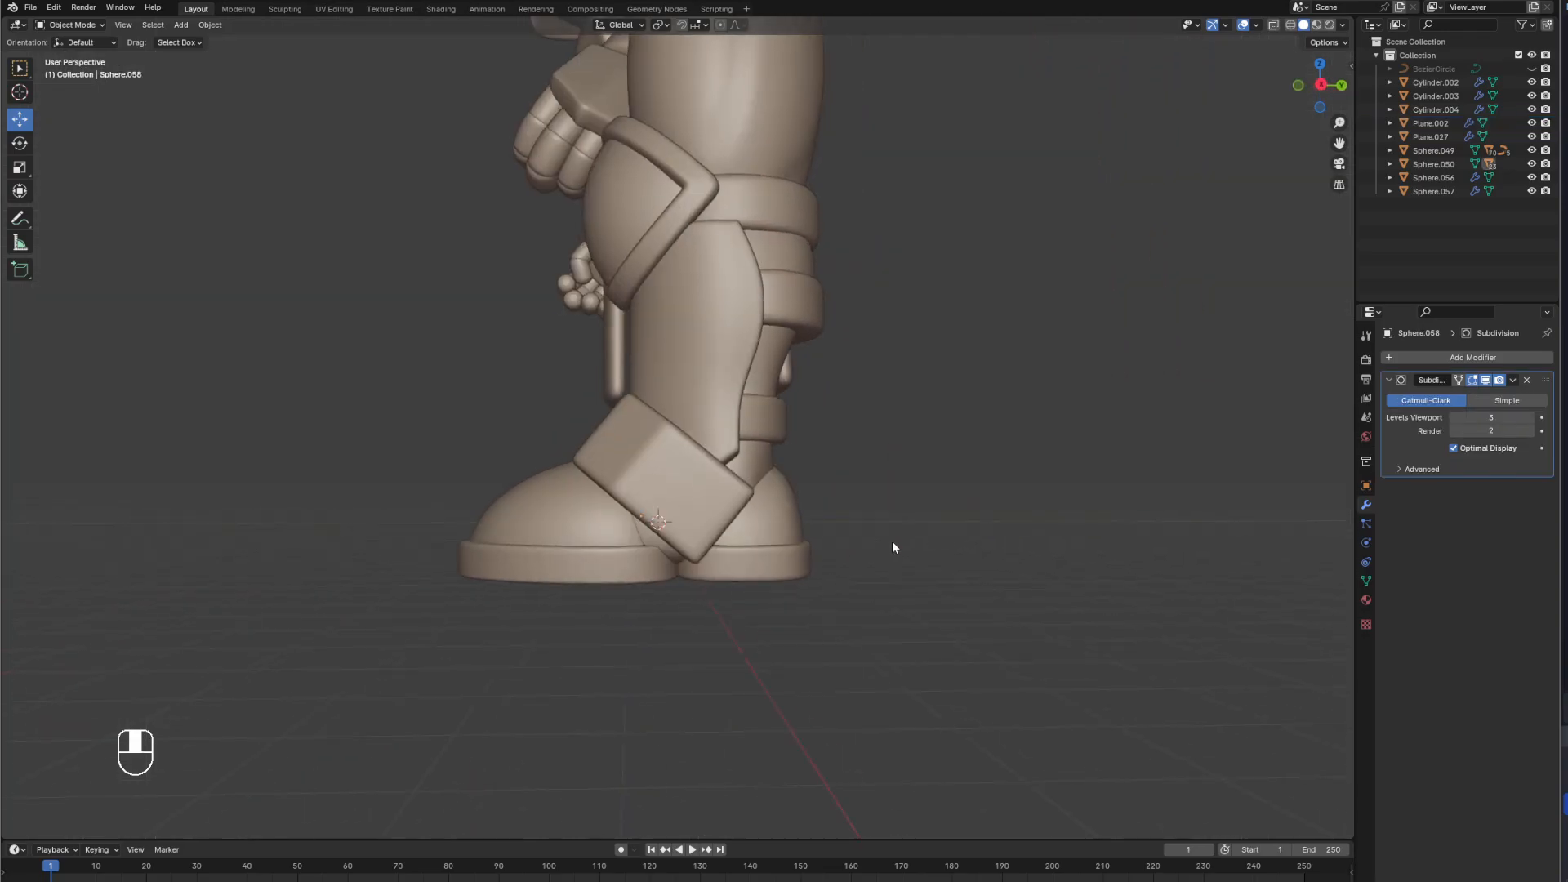
pyautogui.press('KP_1')
pyautogui.moveTo(931, 528); pyautogui.dragTo(756, 500, button='middle')
pyautogui.keyDown('shift'); pyautogui.moveTo(815, 404); pyautogui.dragTo(869, 458, button='middle'); pyautogui.keyUp('shift')
pyautogui.scroll(2, 833, 502)
pyautogui.press('KP_1')
pyautogui.click(871, 474)
pyautogui.scroll(2, 869, 458)
# Try rotating the thigh to check which leg and armor pieces follow it.
pyautogui.click(734, 316)
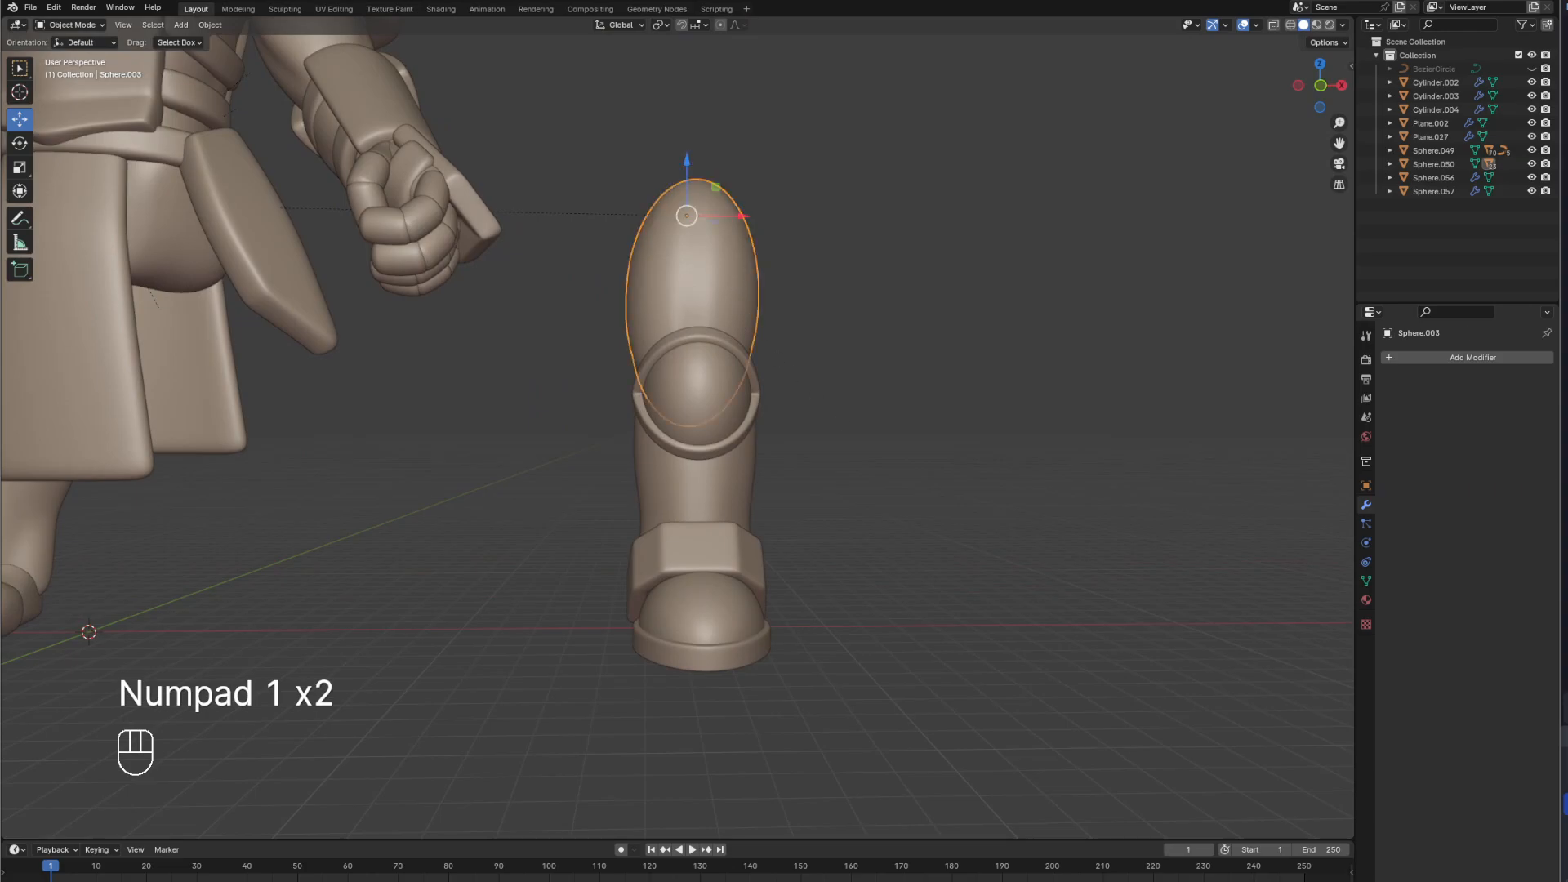
pyautogui.press('r')
pyautogui.rightClick(952, 335)
pyautogui.moveTo(735, 546); pyautogui.dragTo(679, 494, button='middle')
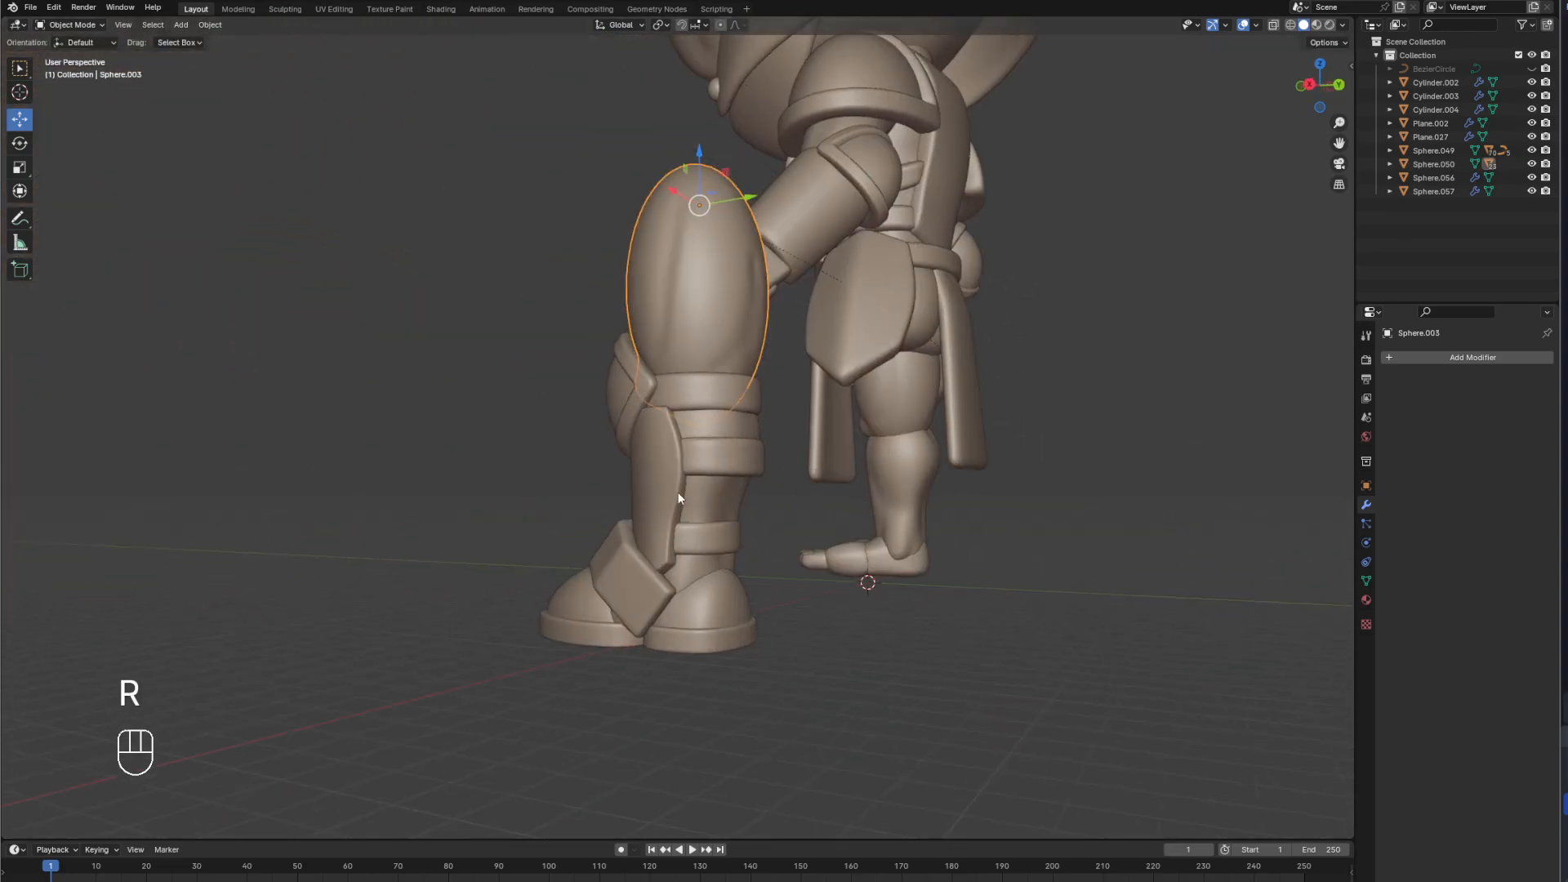
pyautogui.scroll(1, 679, 493)
pyautogui.press('r')
pyautogui.rightClick(687, 400)
# Parent the knee guard pieces, the shin plate and the three leg straps to the lower leg as Object.
pyautogui.click(679, 385)
pyautogui.moveTo(653, 406); pyautogui.dragTo(713, 454, button='middle')
pyautogui.keyDown('shift'); pyautogui.click(668, 377); pyautogui.keyUp('shift')
pyautogui.keyDown('shift'); pyautogui.click(701, 384); pyautogui.keyUp('shift')
pyautogui.keyDown('shift'); pyautogui.click(697, 438); pyautogui.keyUp('shift')
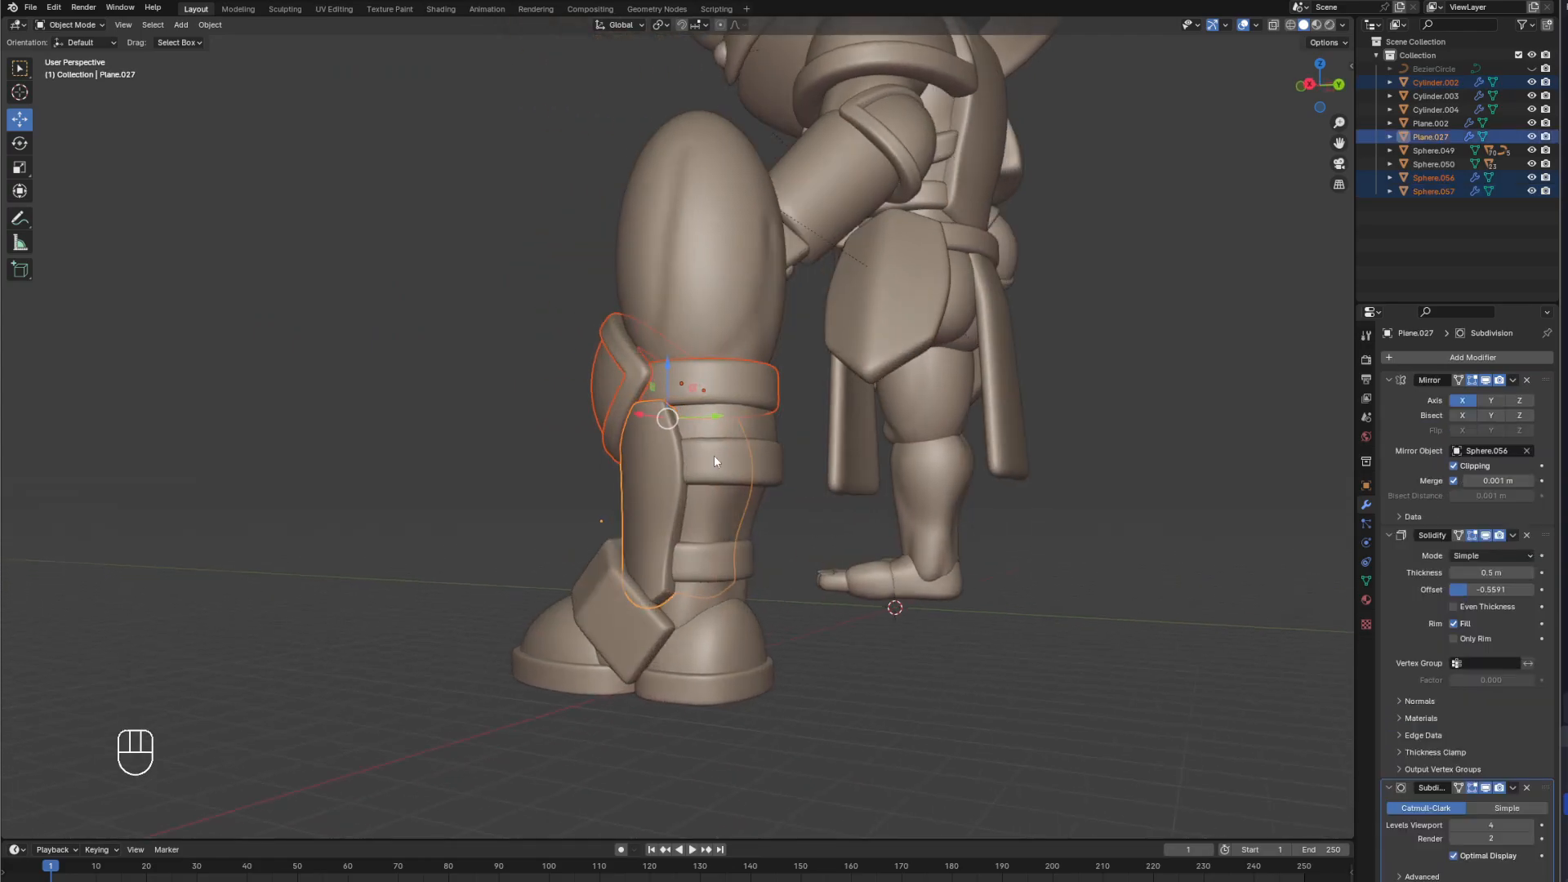
pyautogui.keyDown('shift'); pyautogui.click(714, 456); pyautogui.keyUp('shift')
pyautogui.keyDown('shift'); pyautogui.click(708, 557); pyautogui.keyUp('shift')
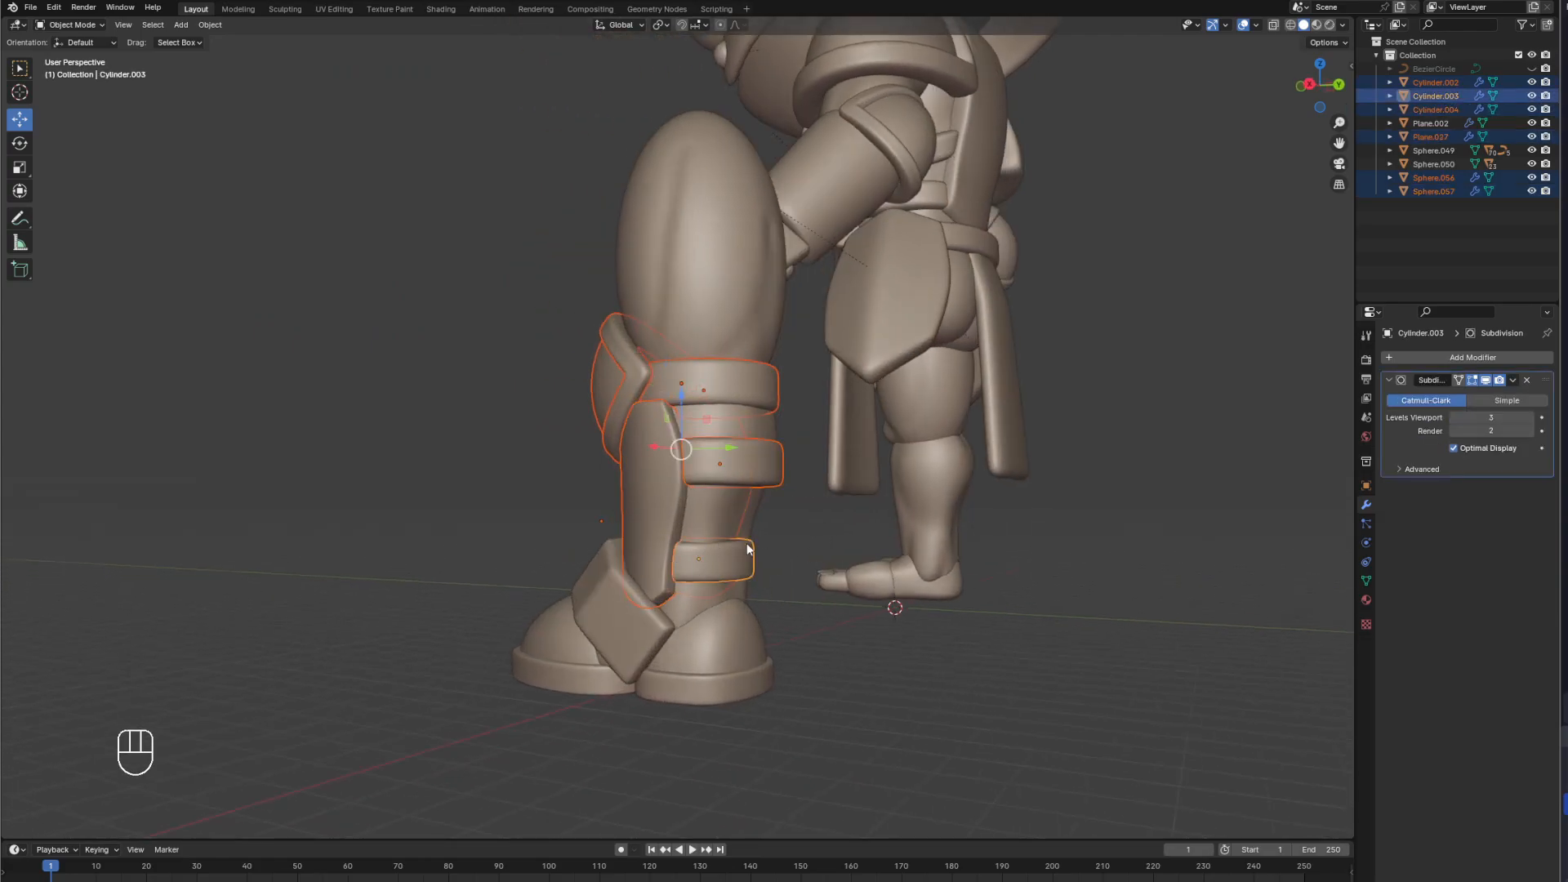
pyautogui.keyDown('shift'); pyautogui.click(717, 506); pyautogui.keyUp('shift')
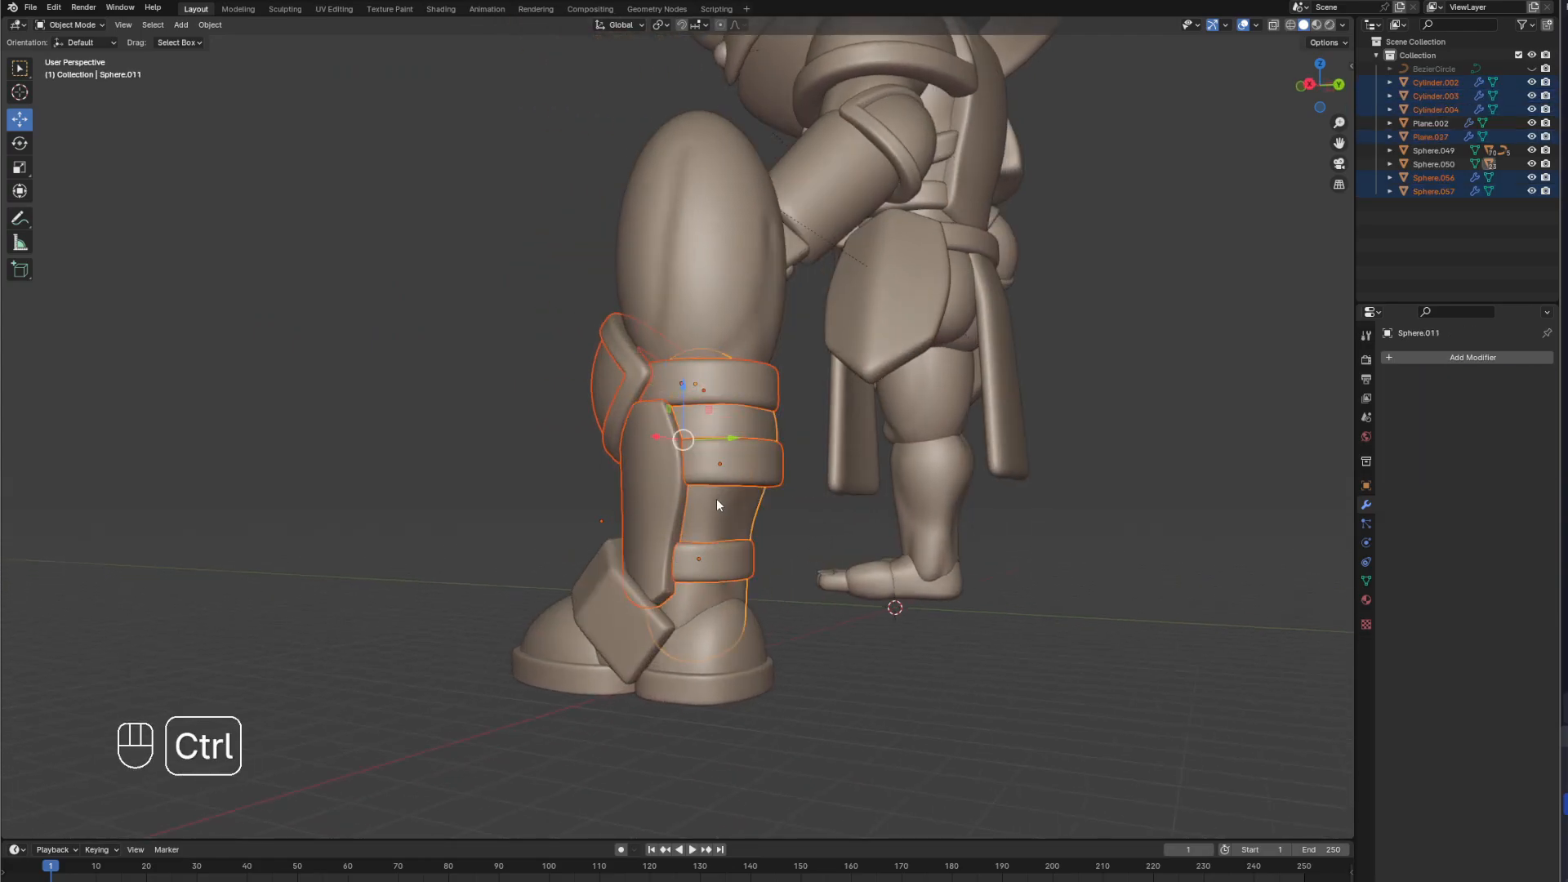
pyautogui.hotkey('ctrl', 'p')
pyautogui.click(717, 498)
# Try rotating the foot inside the shoe to check which shoe pieces follow it.
pyautogui.scroll(3, 692, 606)
pyautogui.moveTo(693, 607)
pyautogui.mouseDown(button='middle')
pyautogui.moveTo(717, 623)
pyautogui.moveTo(720, 608)
pyautogui.mouseUp(button='middle')
pyautogui.scroll(-2, 717, 623)
pyautogui.click(629, 625)
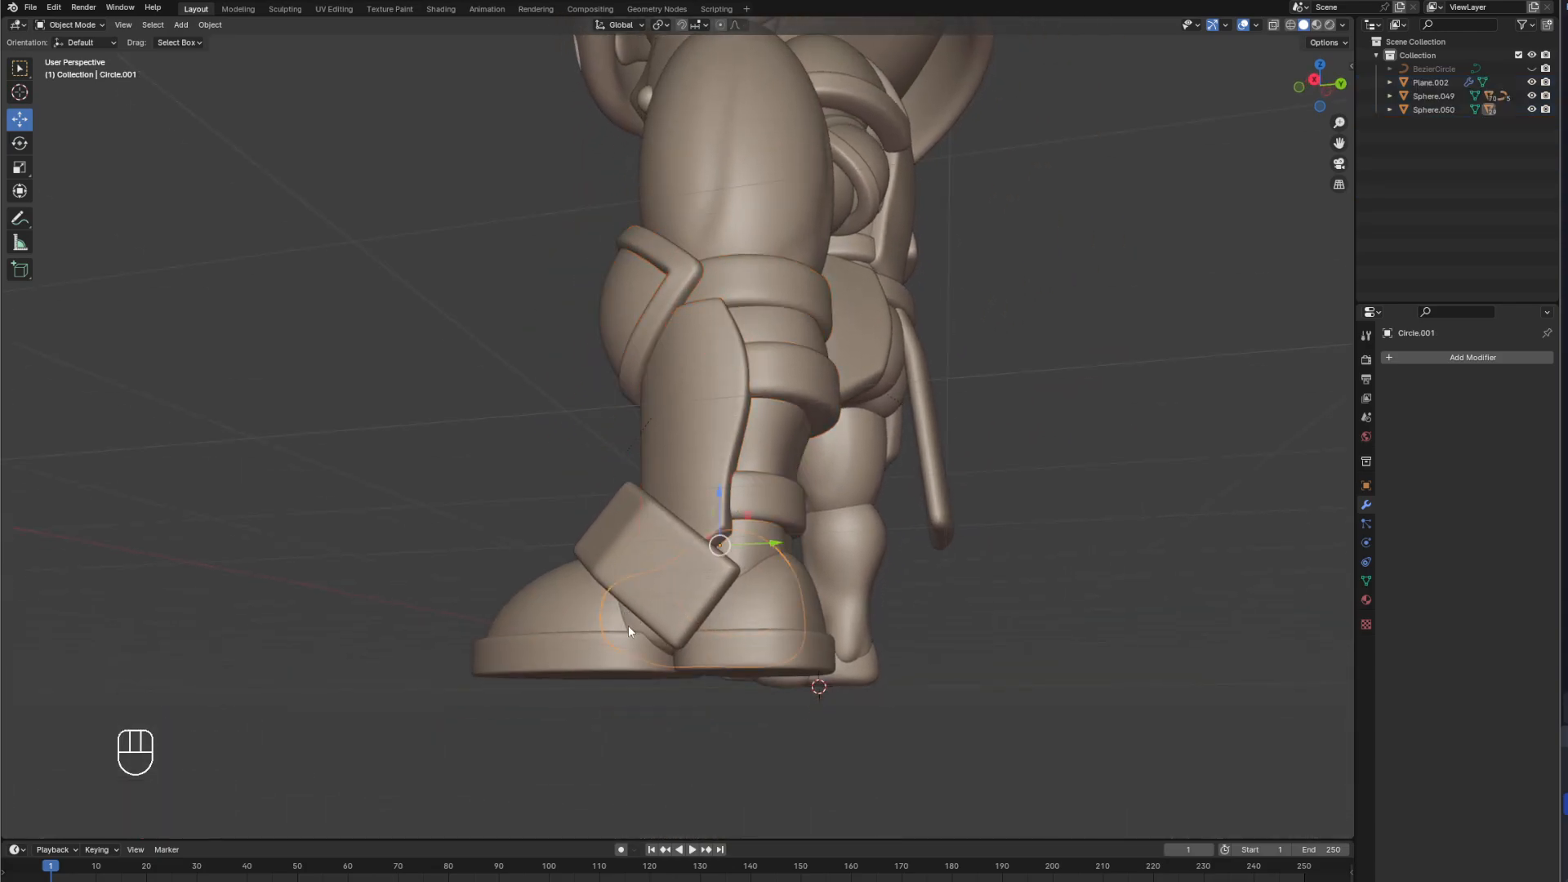
pyautogui.moveTo(629, 625); pyautogui.dragTo(758, 626, button='middle')
pyautogui.press('r')
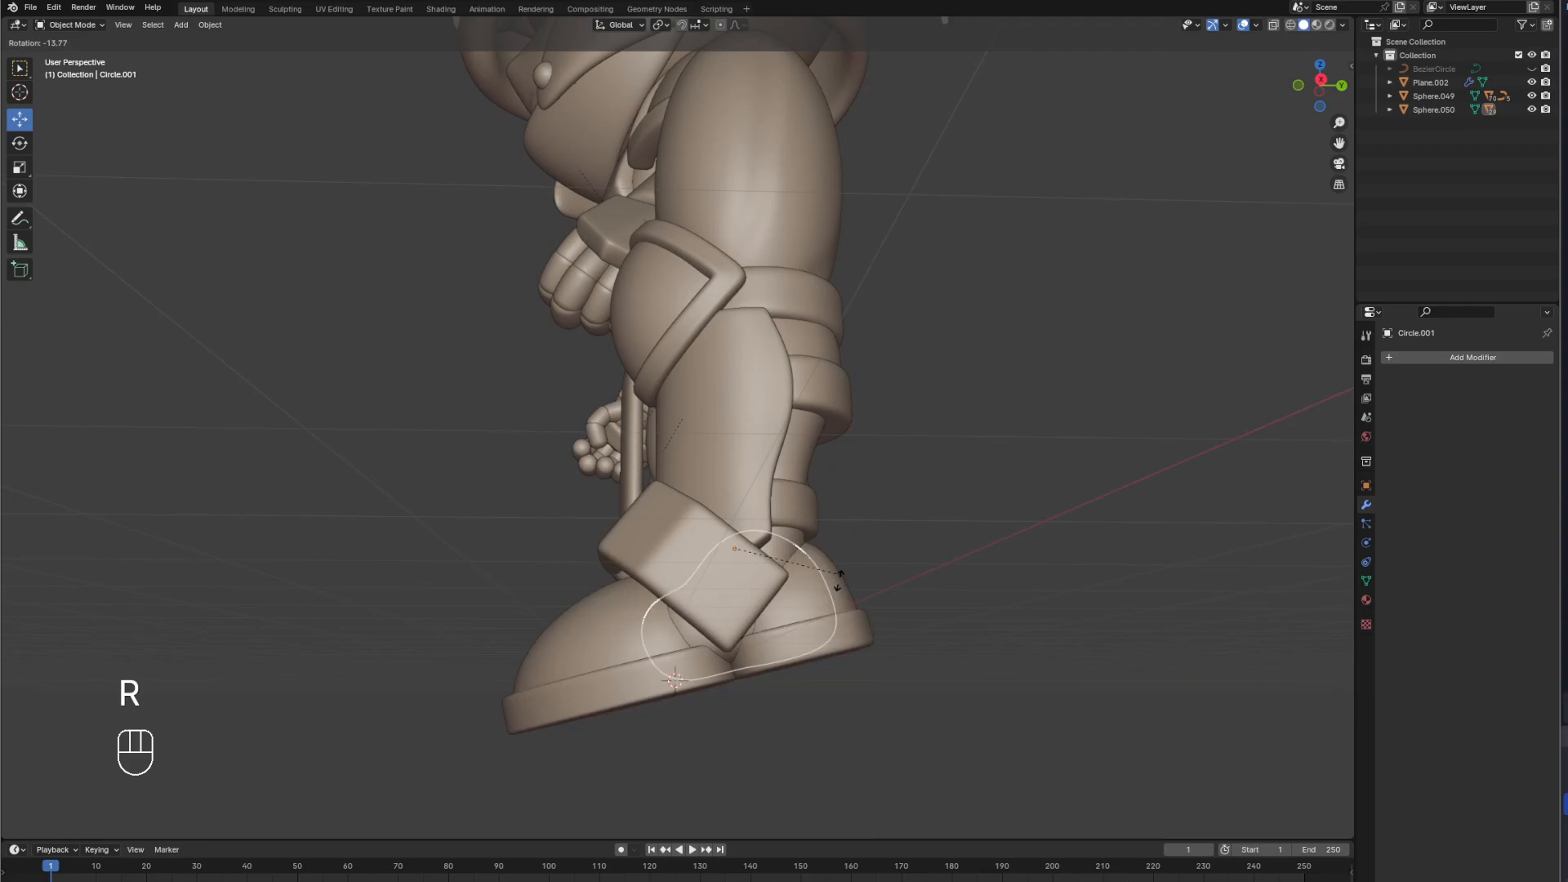
pyautogui.click(783, 596)
# Parent the ankle band to the foot as Object.
pyautogui.click(682, 590)
pyautogui.keyDown('shift'); pyautogui.click(679, 624); pyautogui.keyUp('shift')
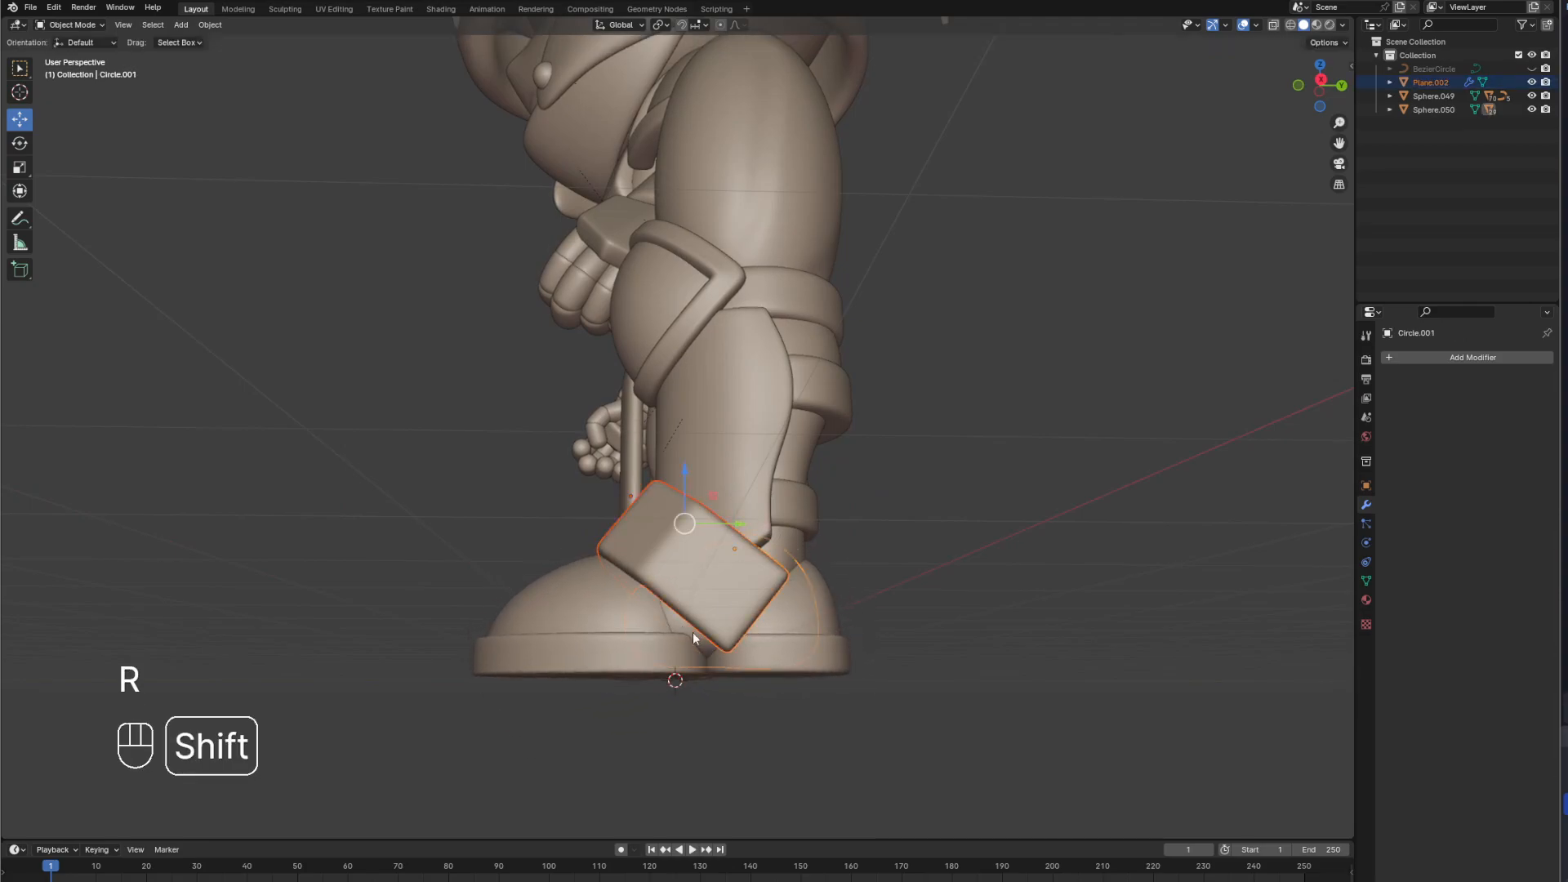
pyautogui.hotkey('ctrl', 'p')
pyautogui.click(712, 625)
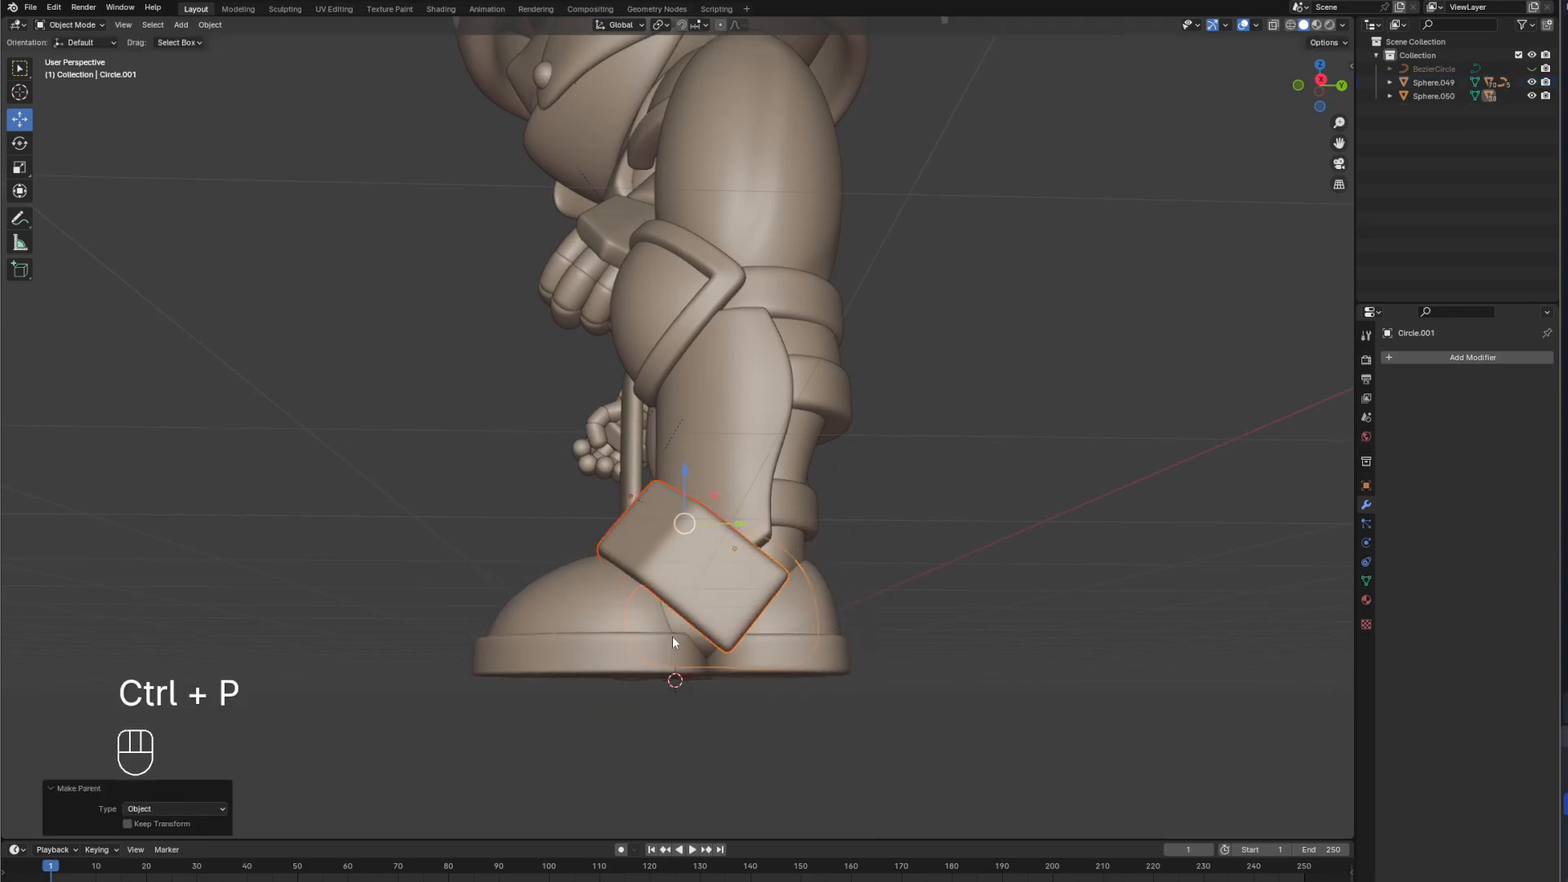
# Try rotating the foot freely and around the Z axis to check how the mirrored ankle band follows.
pyautogui.click(708, 624)
pyautogui.press('r')
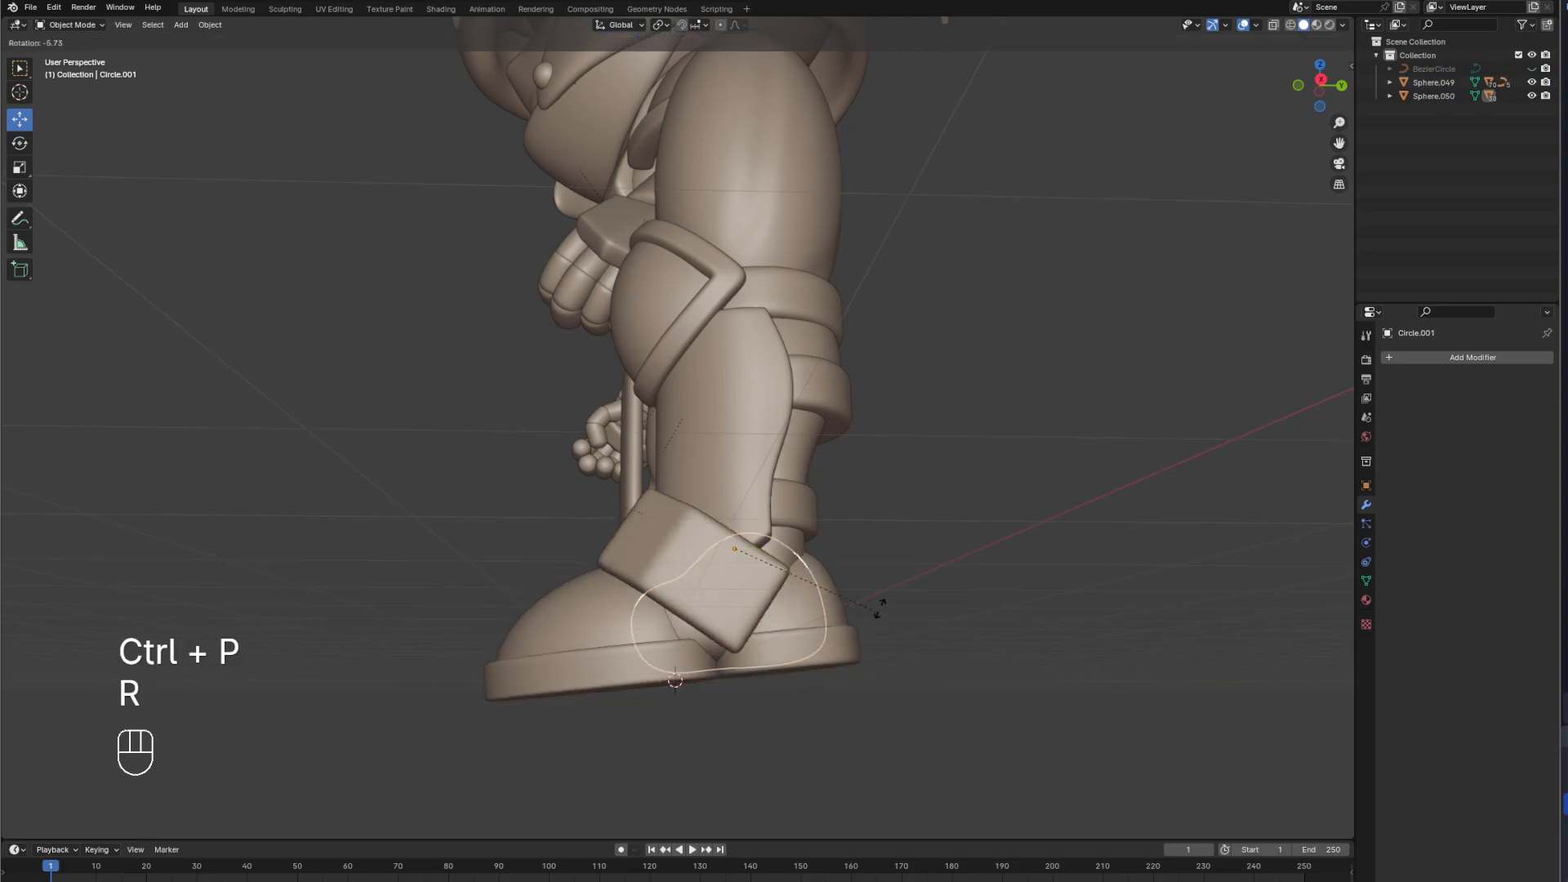
pyautogui.rightClick(864, 568)
pyautogui.moveTo(729, 588); pyautogui.dragTo(939, 602, button='middle')
pyautogui.press('r')
pyautogui.press('z')
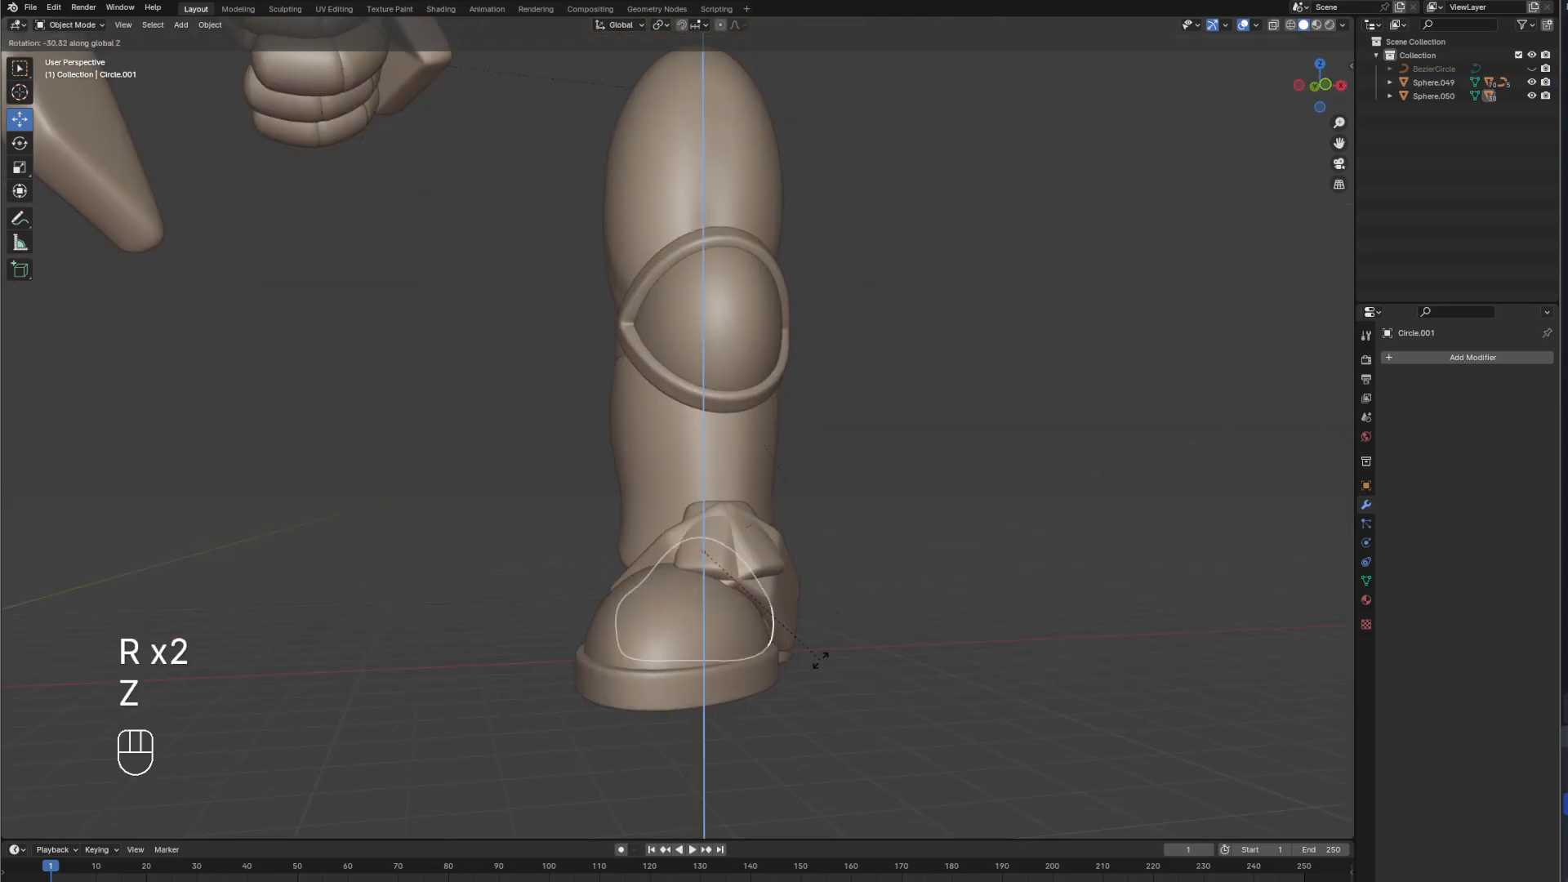
pyautogui.rightClick(821, 577)
pyautogui.scroll(3, 819, 577)
pyautogui.moveTo(811, 572); pyautogui.dragTo(772, 578, button='middle')
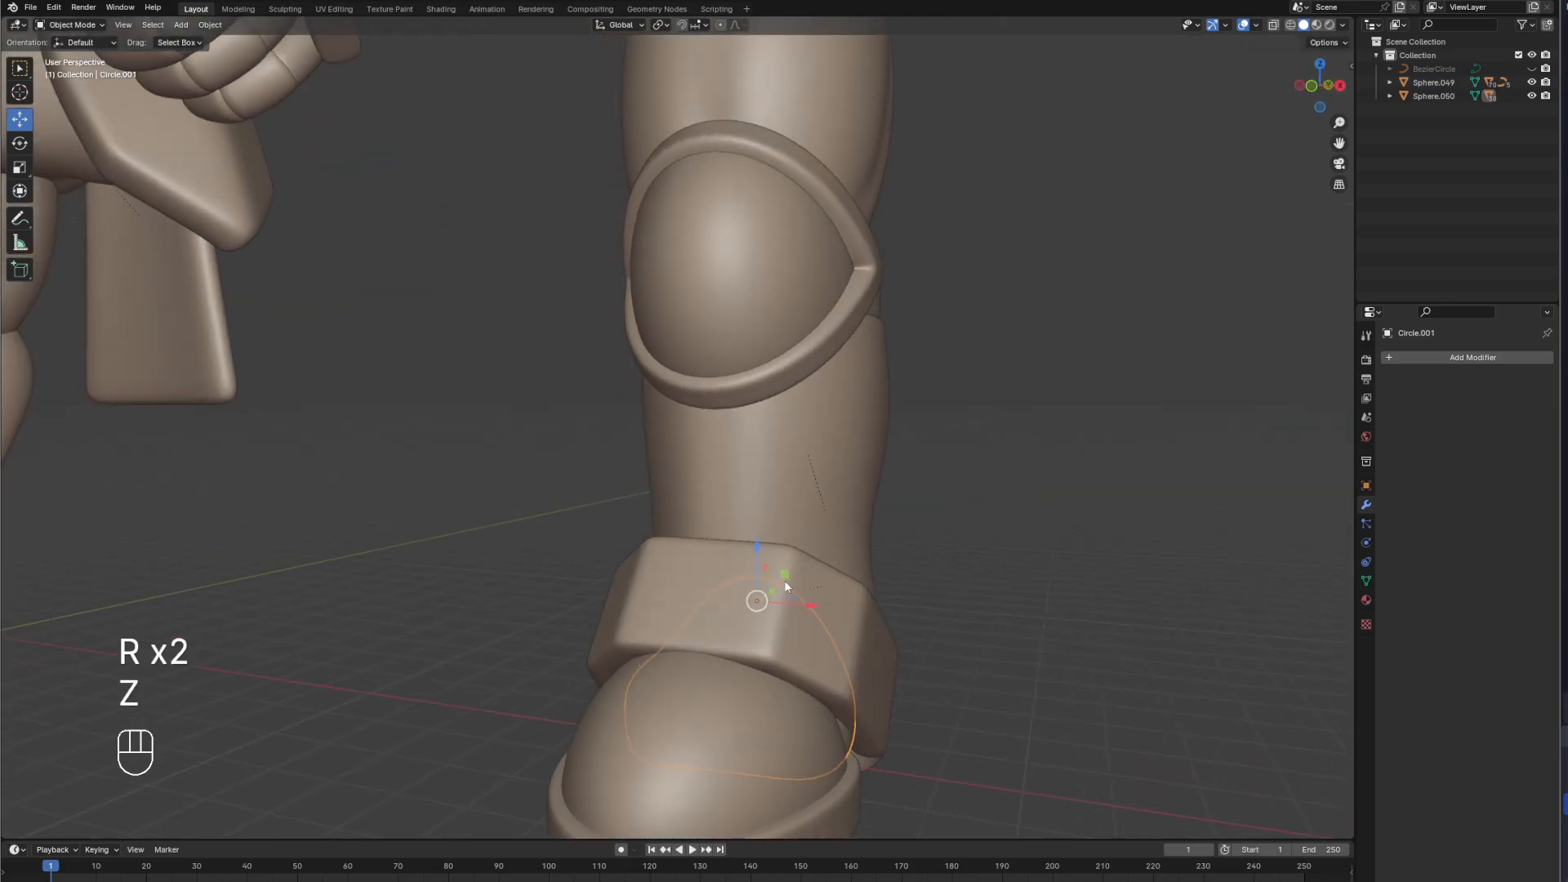
# Try rotating the foot again from the front to inspect the ankle band's mirrored deformation.
pyautogui.click(789, 589)
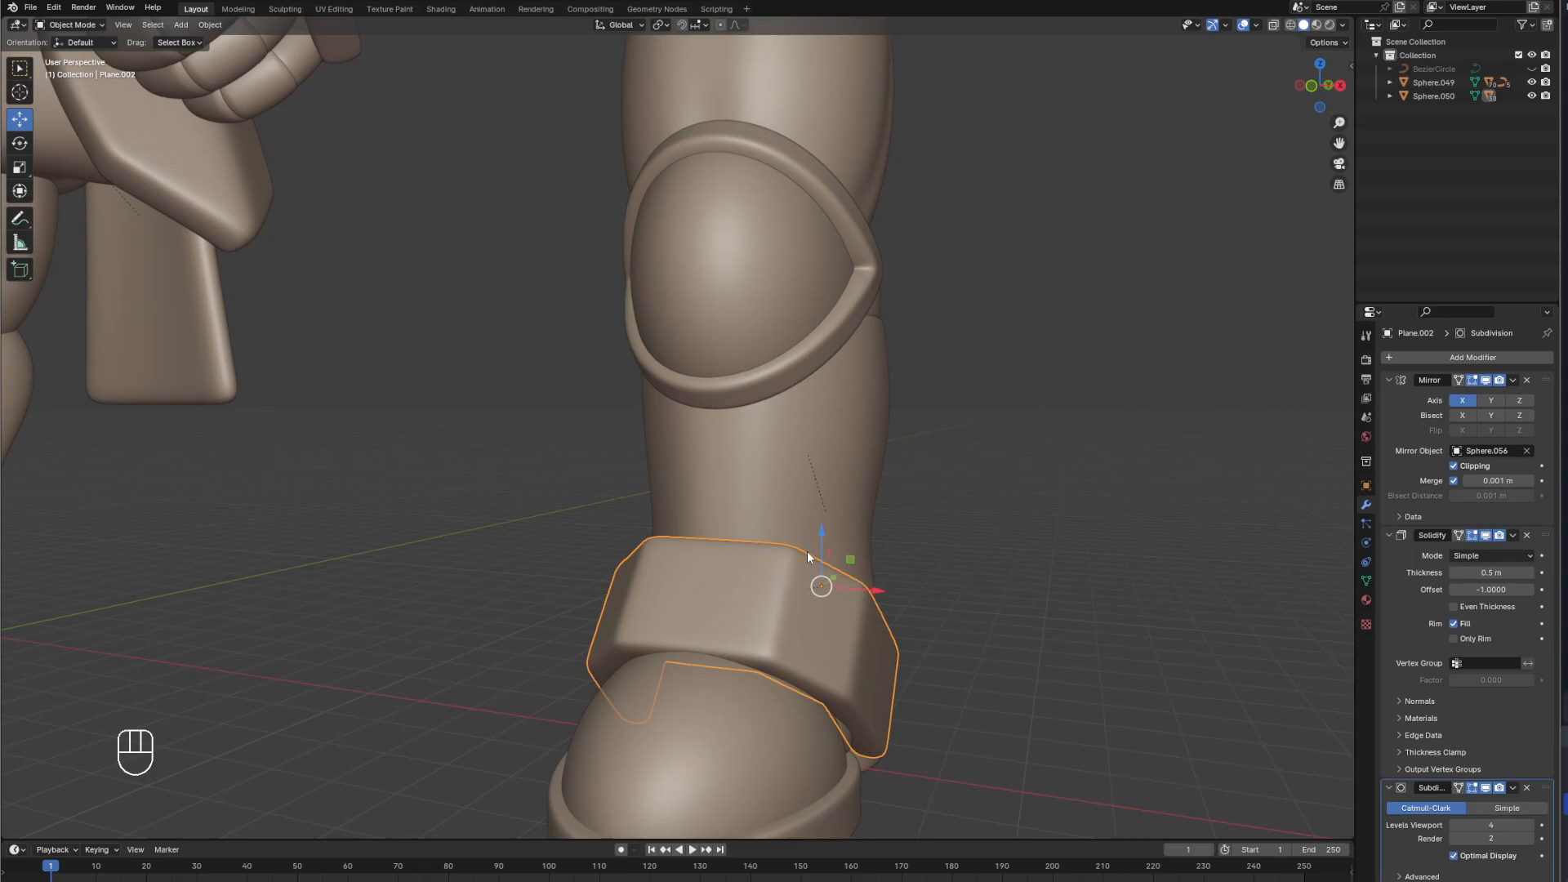
pyautogui.click(724, 298)
pyautogui.click(781, 596)
pyautogui.press('r')
pyautogui.click(820, 689)
pyautogui.click(849, 699)
pyautogui.click(850, 701)
pyautogui.press('r')
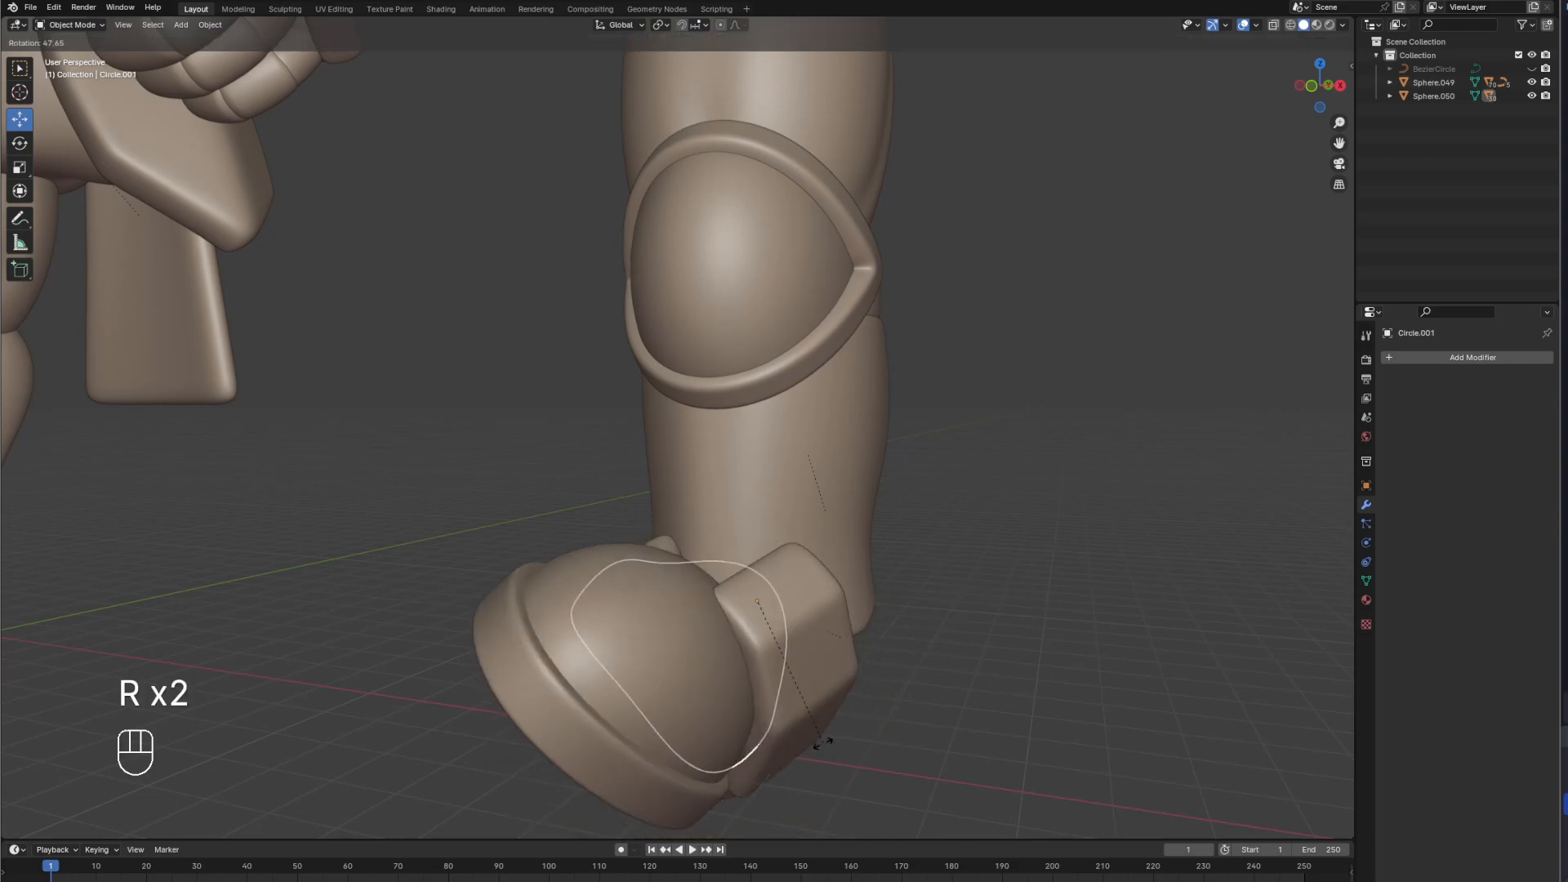
pyautogui.rightClick(860, 660)
# Apply Visual Geometry to Mesh to the ankle band, turning its modifiers into real geometry.
pyautogui.click(782, 625)
pyautogui.moveTo(782, 627); pyautogui.dragTo(1026, 635, button='middle')
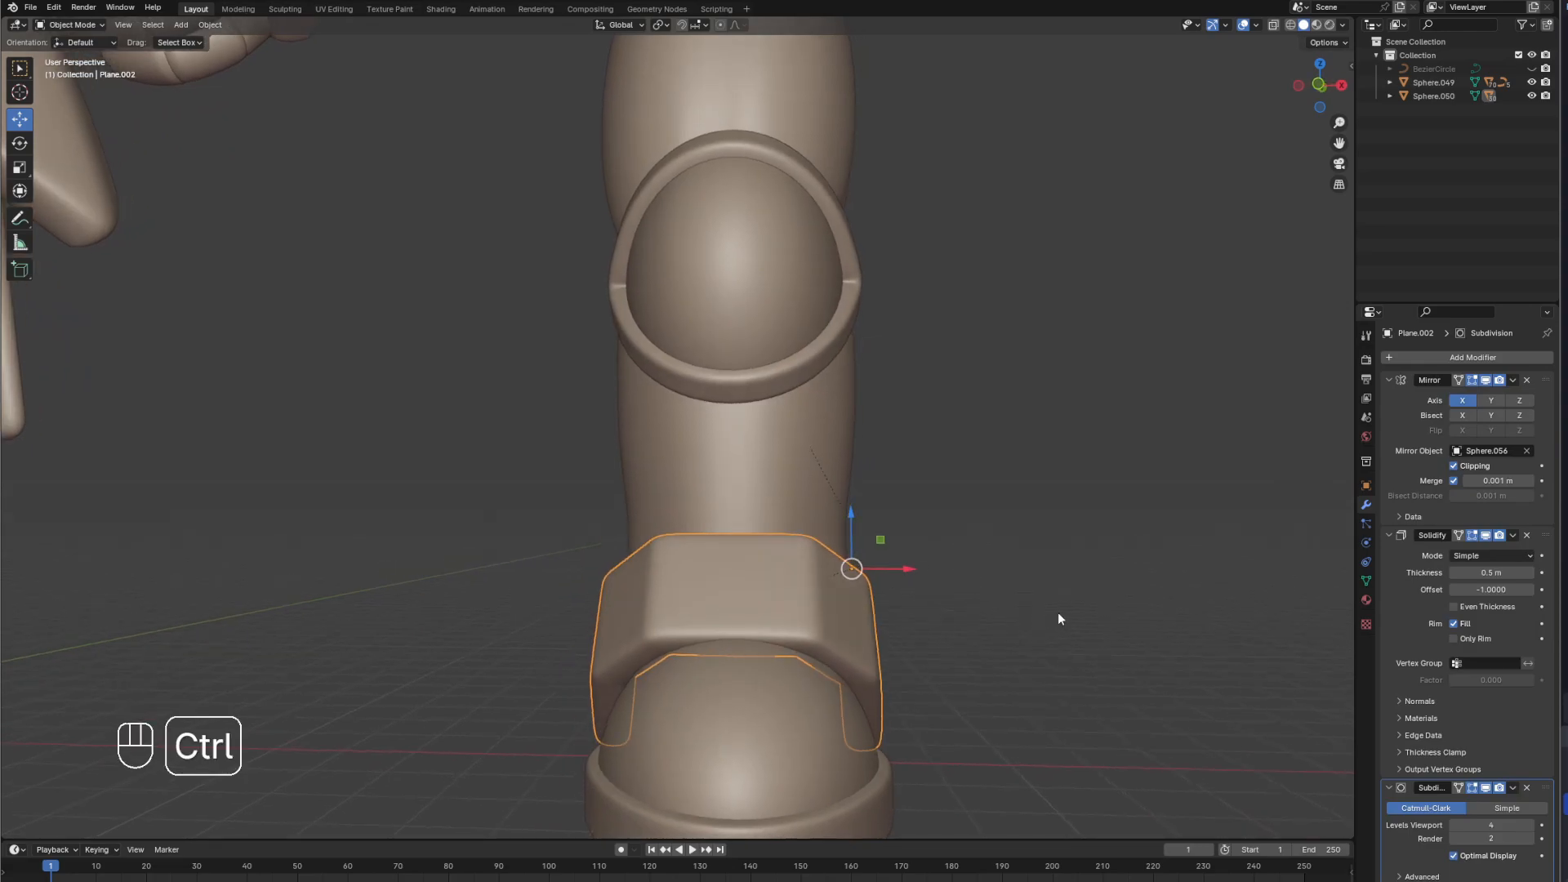
pyautogui.hotkey('ctrl', 'a')
pyautogui.hotkey('ctrl', 'a')
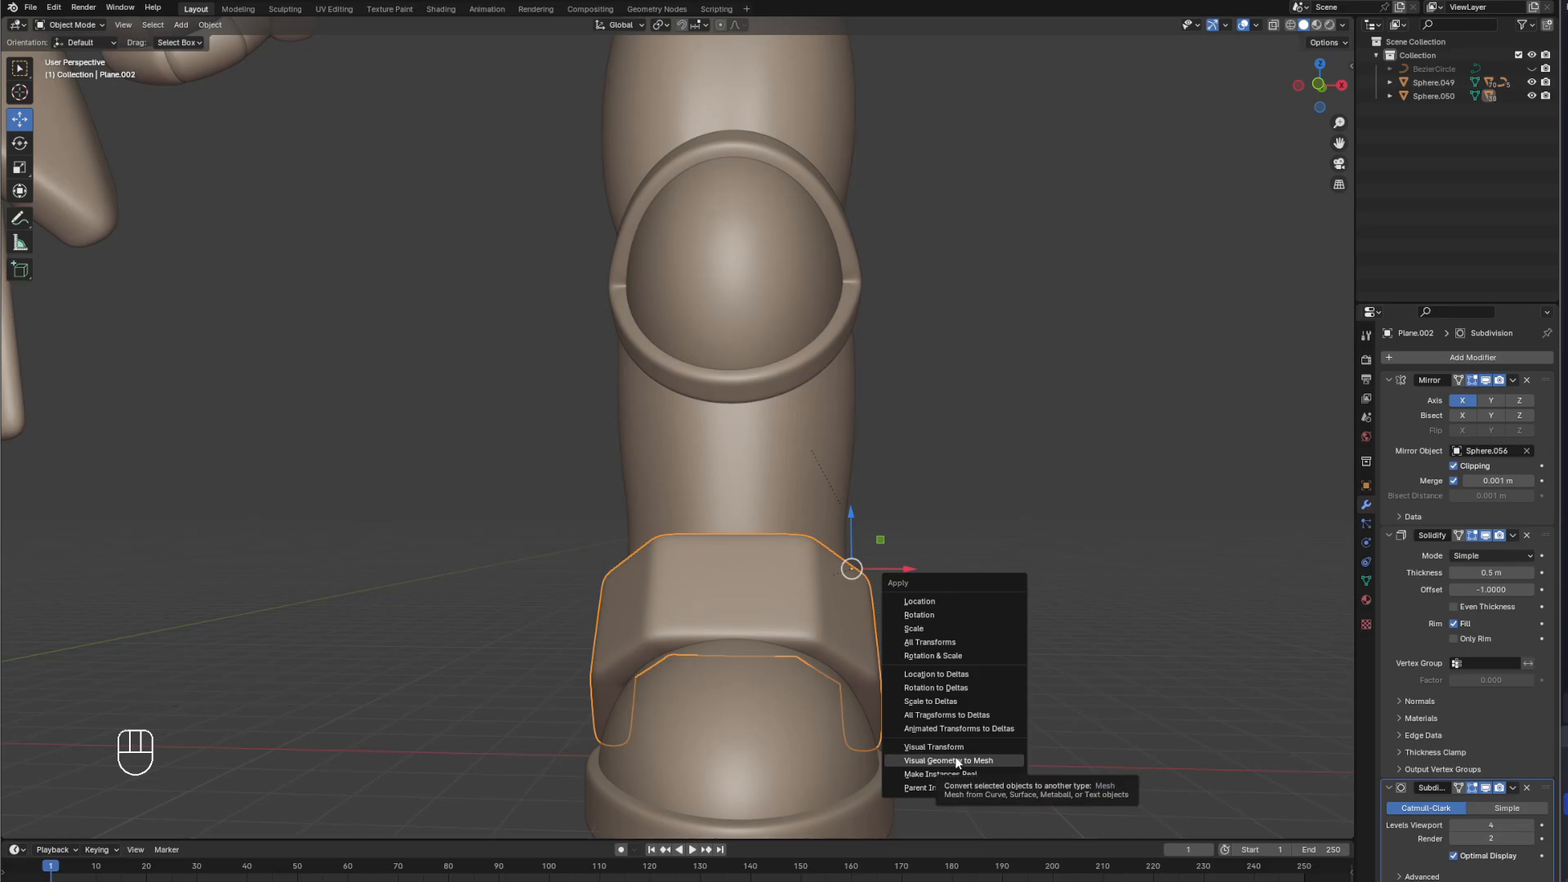
pyautogui.click(955, 759)
pyautogui.click(1024, 644)
# Try rotating the foot around Z to check that the converted ankle band turns rigidly with the shoe.
pyautogui.moveTo(1024, 643)
pyautogui.mouseDown(button='middle')
pyautogui.moveTo(726, 723)
pyautogui.moveTo(816, 679)
pyautogui.moveTo(1009, 660)
pyautogui.mouseUp(button='middle')
pyautogui.click(698, 727)
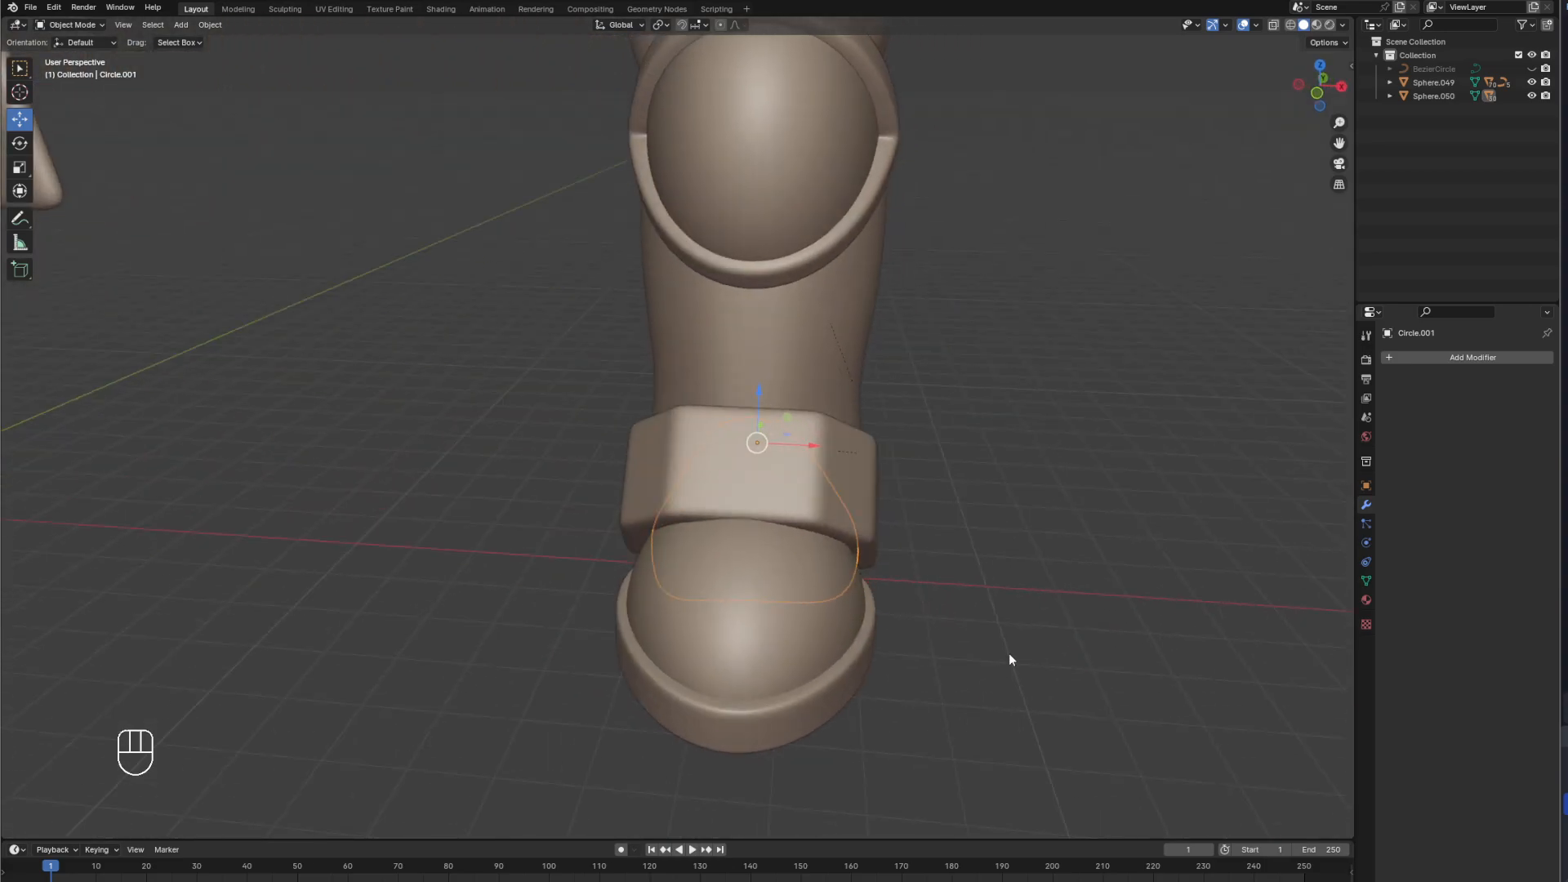
pyautogui.press('r')
pyautogui.press('z')
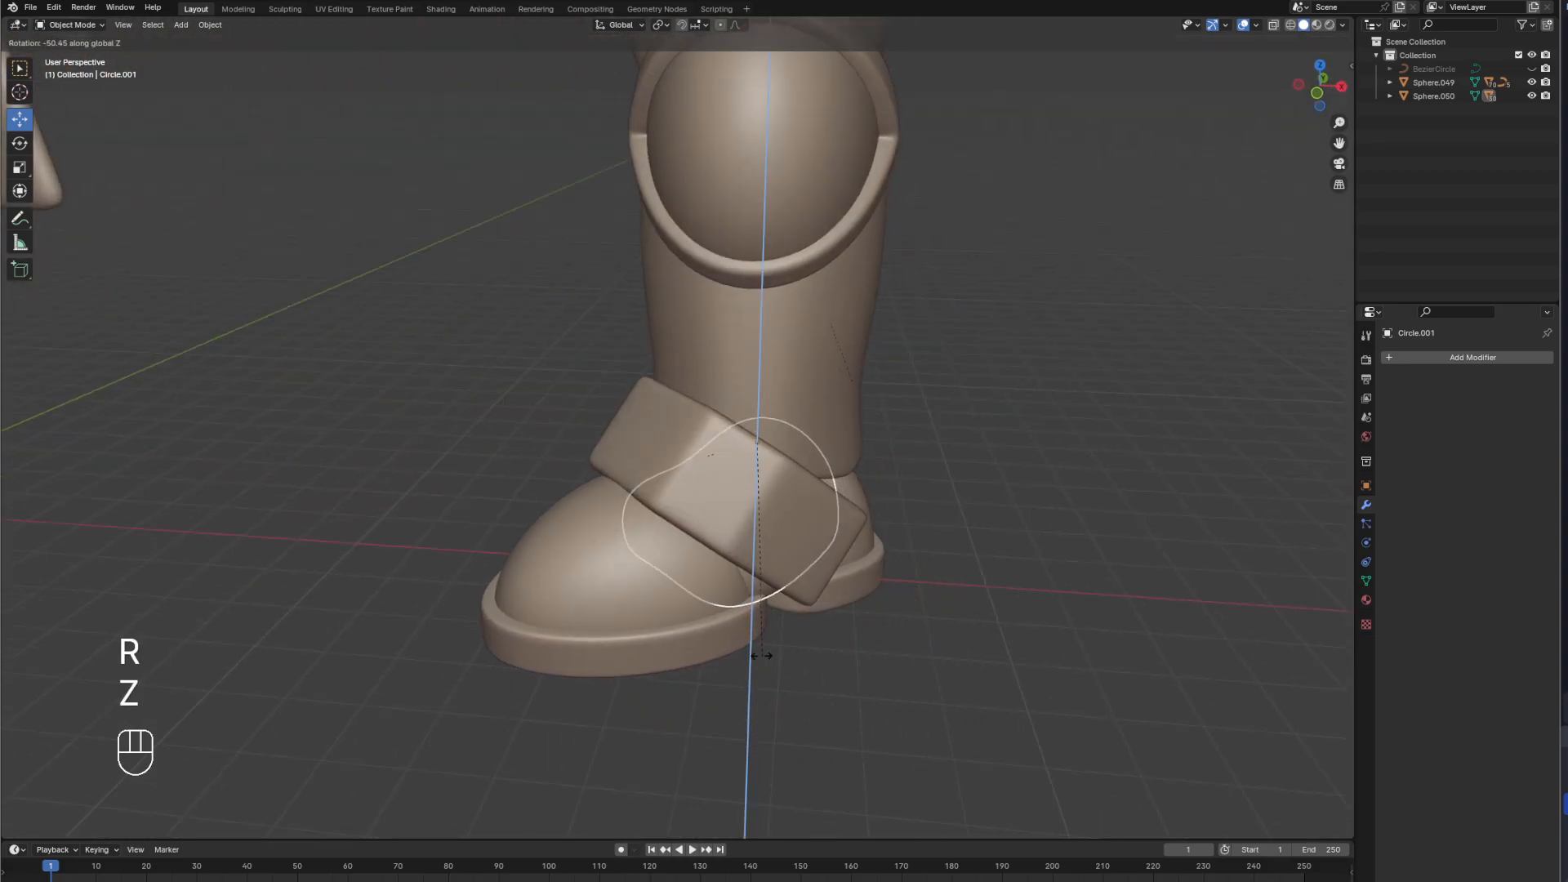
pyautogui.click(943, 575)
# Add a mesh cylinder and, in front view, move it onto the shoe, about 16.43 m along X and 1.37 m along Z.
pyautogui.scroll(-3, 1028, 493)
pyautogui.keyDown('shift'); pyautogui.moveTo(936, 384); pyautogui.dragTo(733, 433, button='middle'); pyautogui.keyUp('shift')
pyautogui.click(931, 473)
pyautogui.press('KP_1')
pyautogui.moveTo(625, 481); pyautogui.dragTo(817, 480, button='middle')
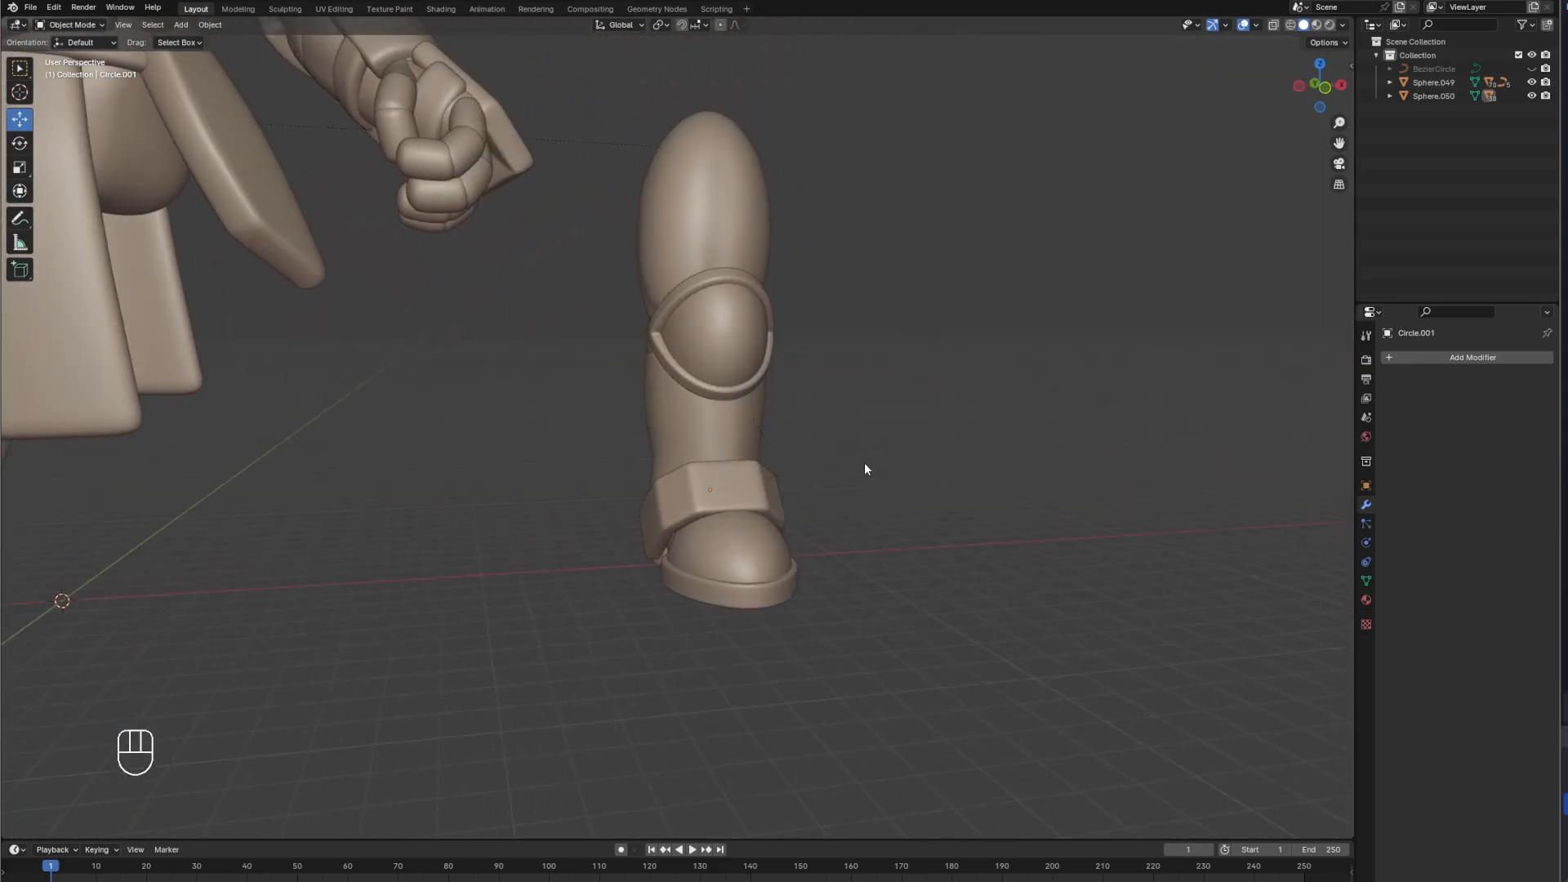
pyautogui.press('KP_1')
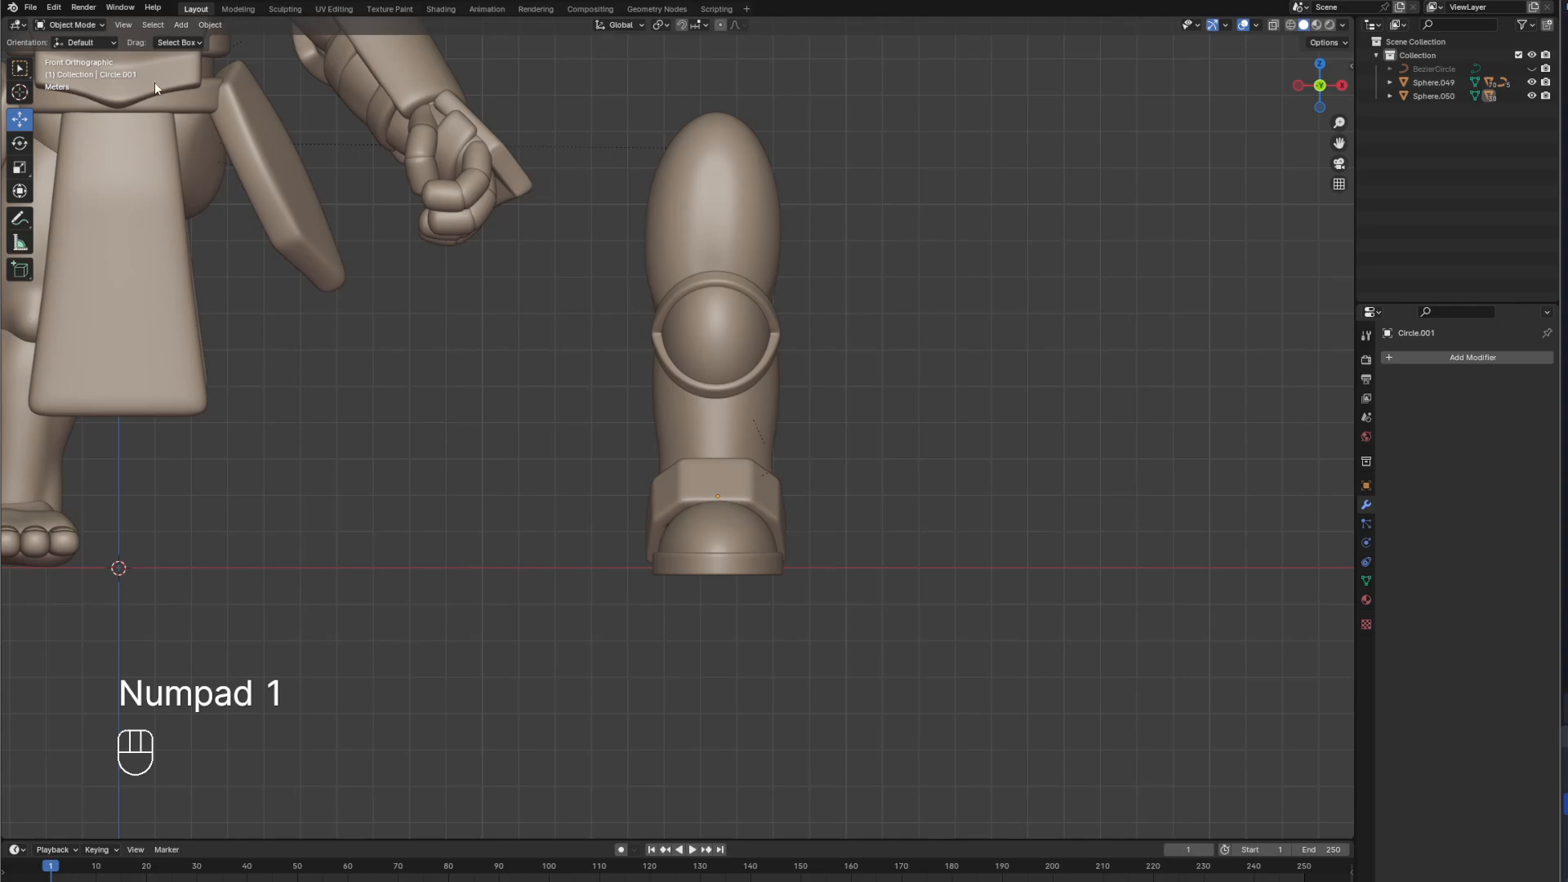
pyautogui.click(181, 25)
pyautogui.moveTo(213, 40)
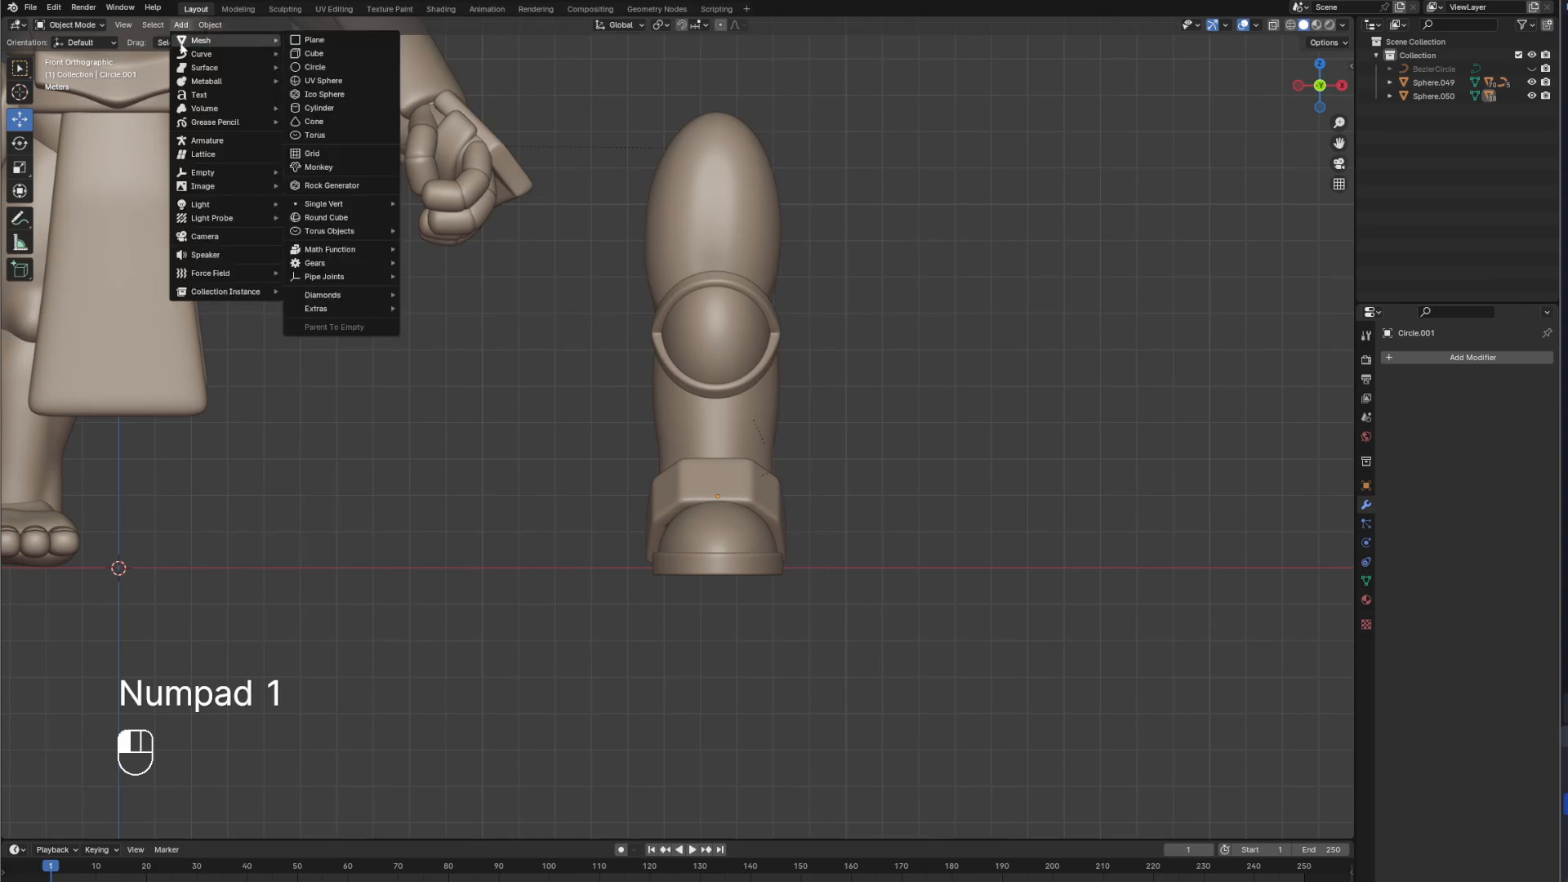
pyautogui.click(325, 106)
pyautogui.press('g')
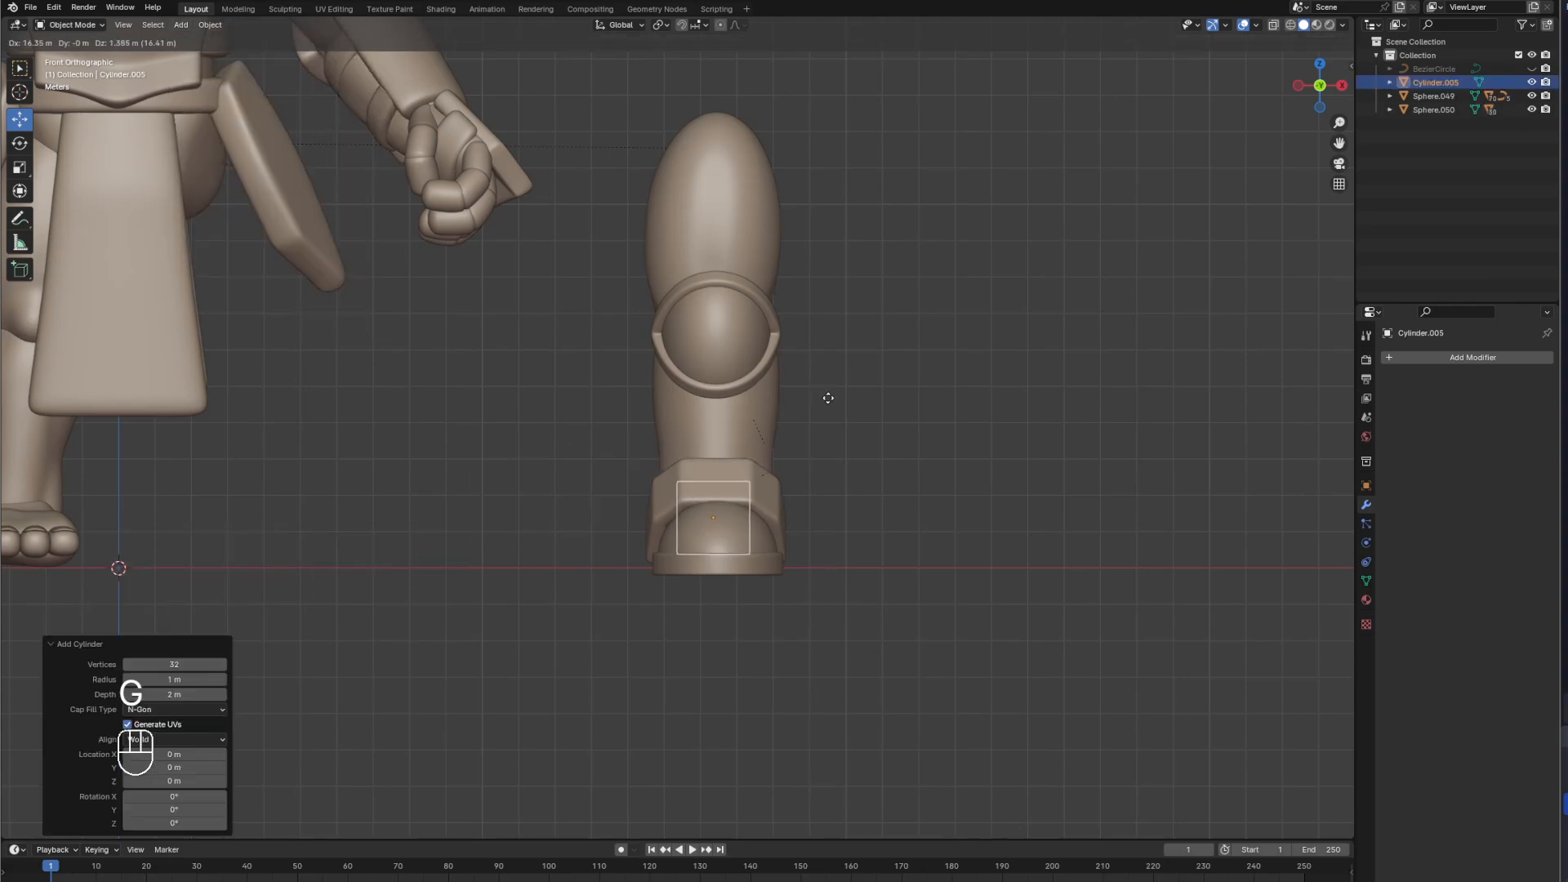
pyautogui.click(830, 399)
# Rotate the cylinder 90° around Y and scale it about 2.28 along X so it extends past both sides of the shoe.
pyautogui.press('r')
pyautogui.press('y')
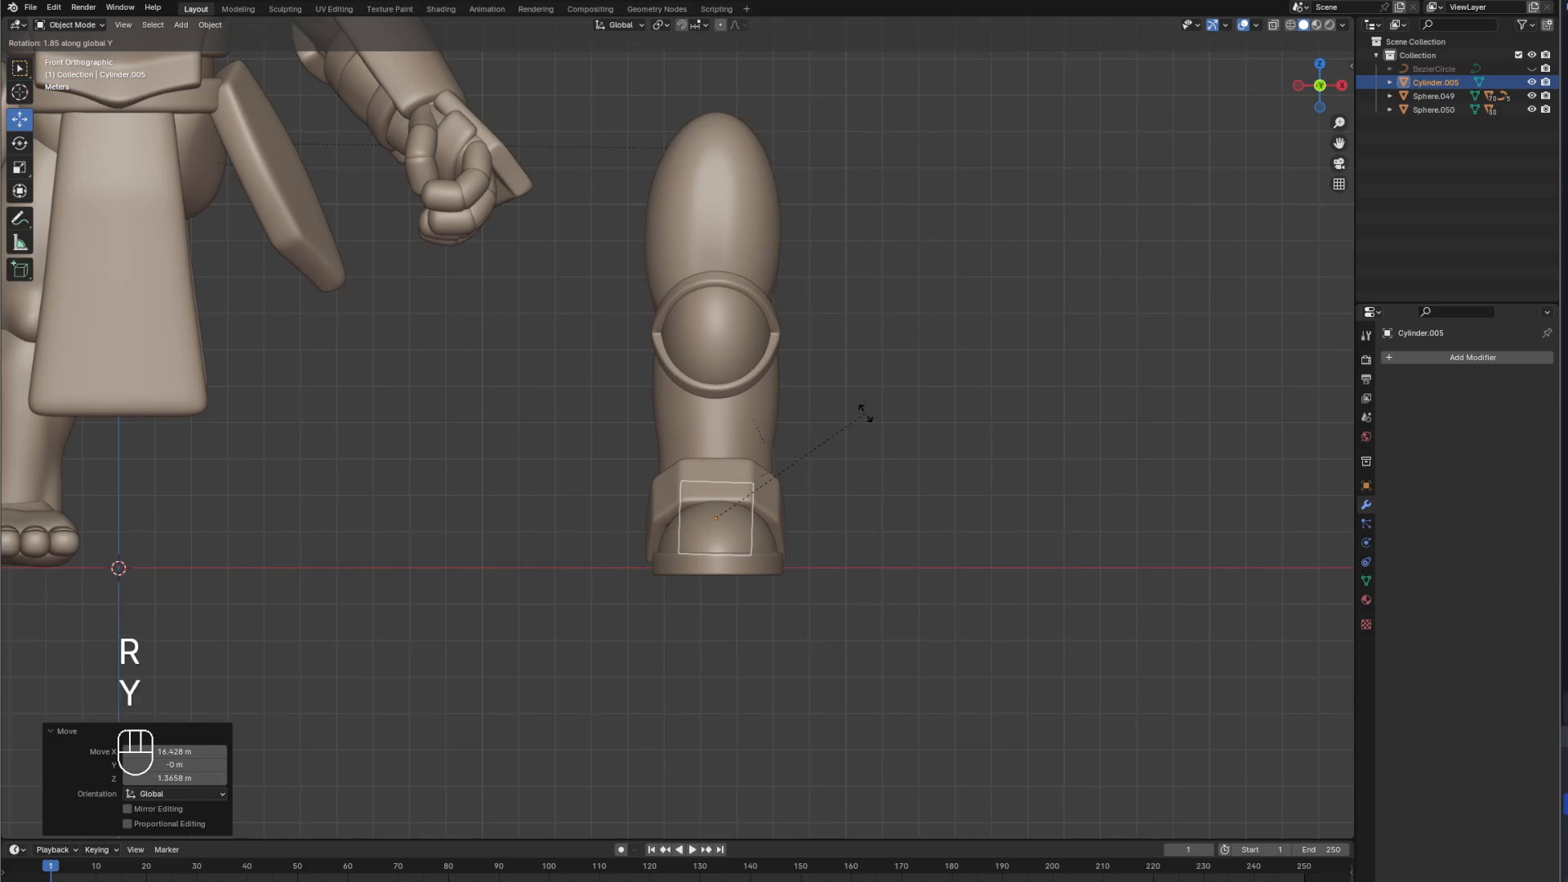
pyautogui.press('KP_9')
pyautogui.press('KP_0')
pyautogui.press('KP_Enter')
pyautogui.press('s')
pyautogui.press('x')
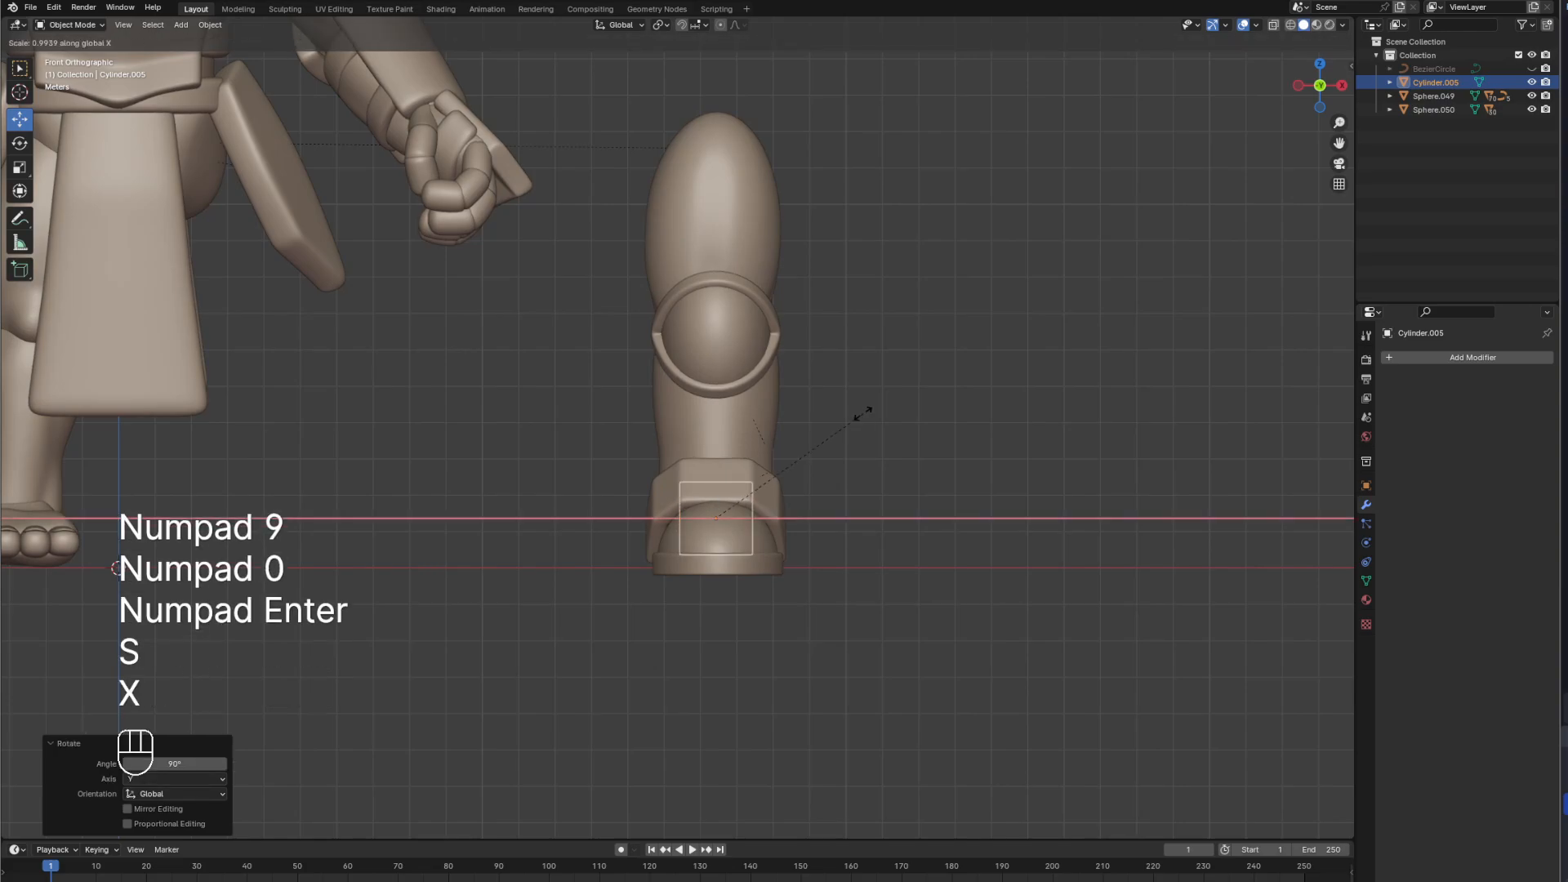
pyautogui.click(1099, 416)
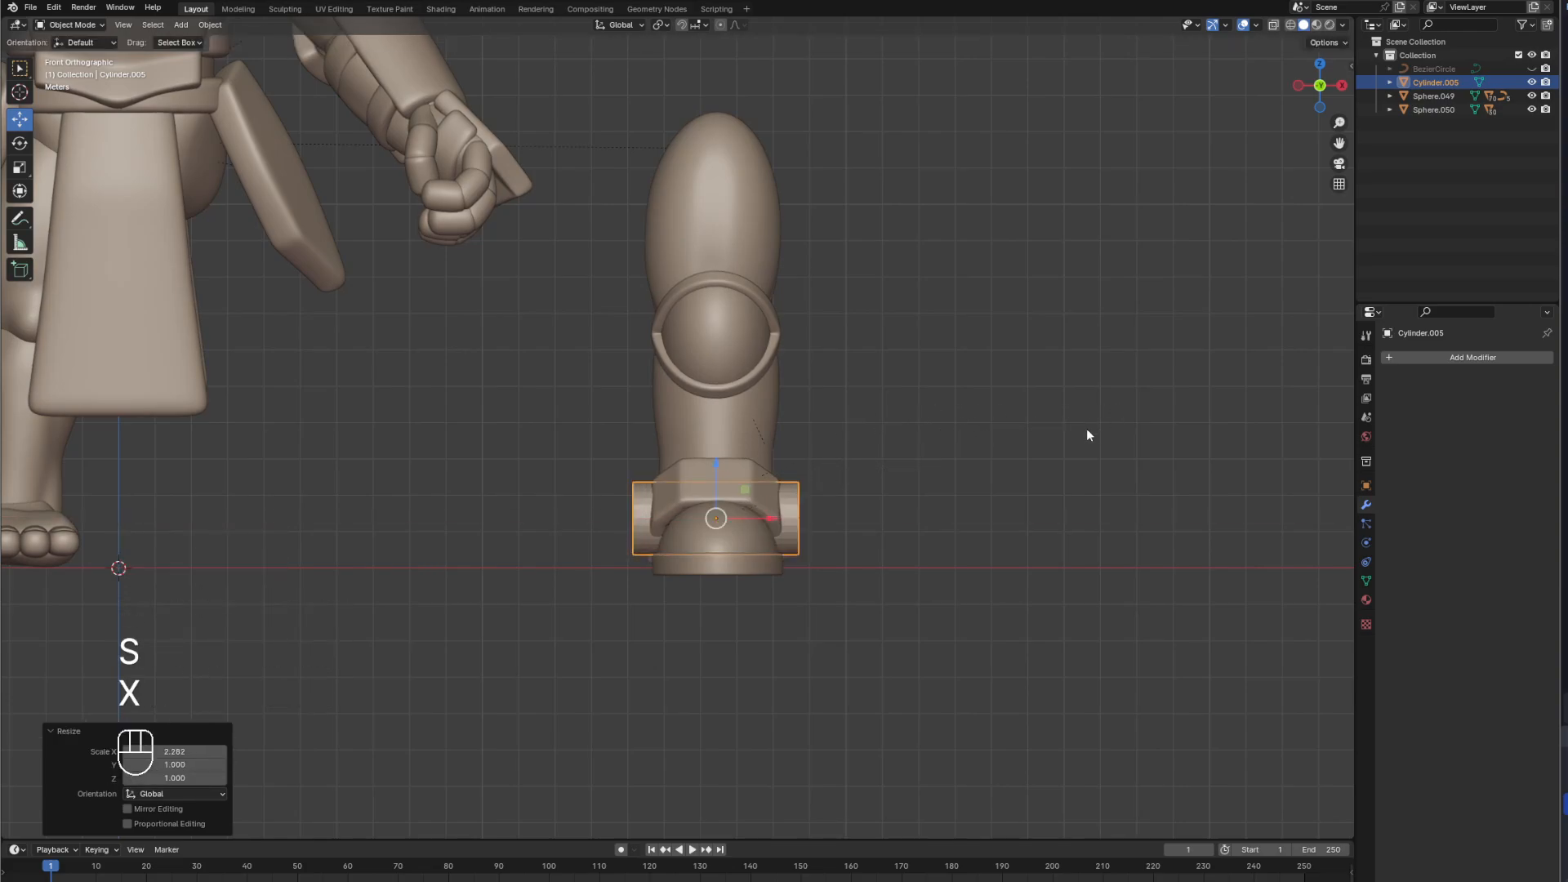
# In side view, shrink the cylinder with scales of about 0.73 and 0.77 and center it on the ankle band's side face.
pyautogui.press('KP_3')
pyautogui.scroll(5, 701, 454)
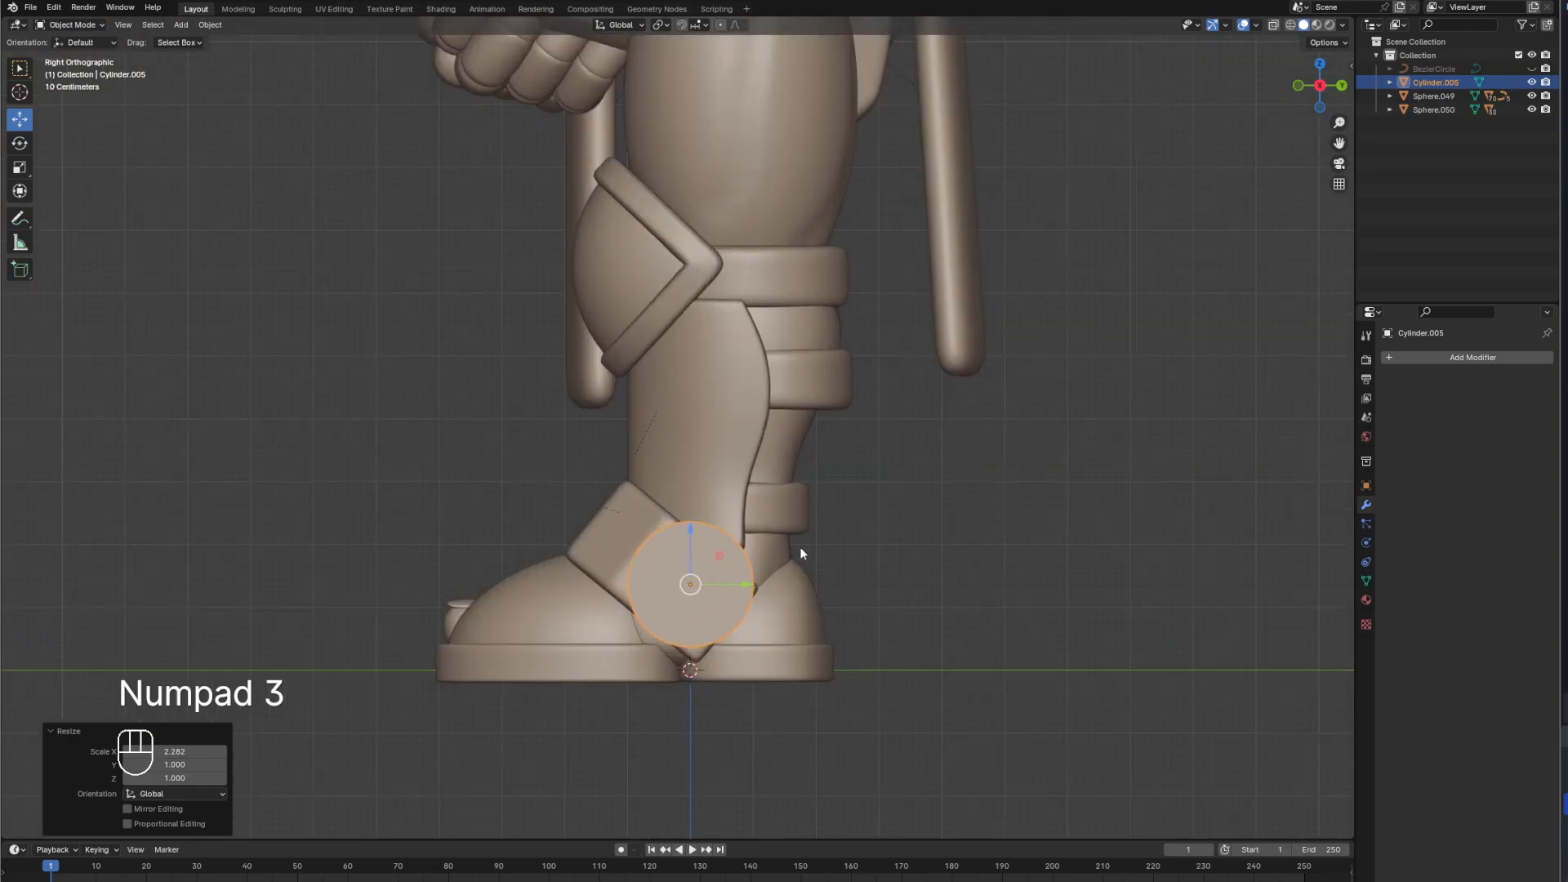
pyautogui.press('s')
pyautogui.press('g')
pyautogui.click(768, 583)
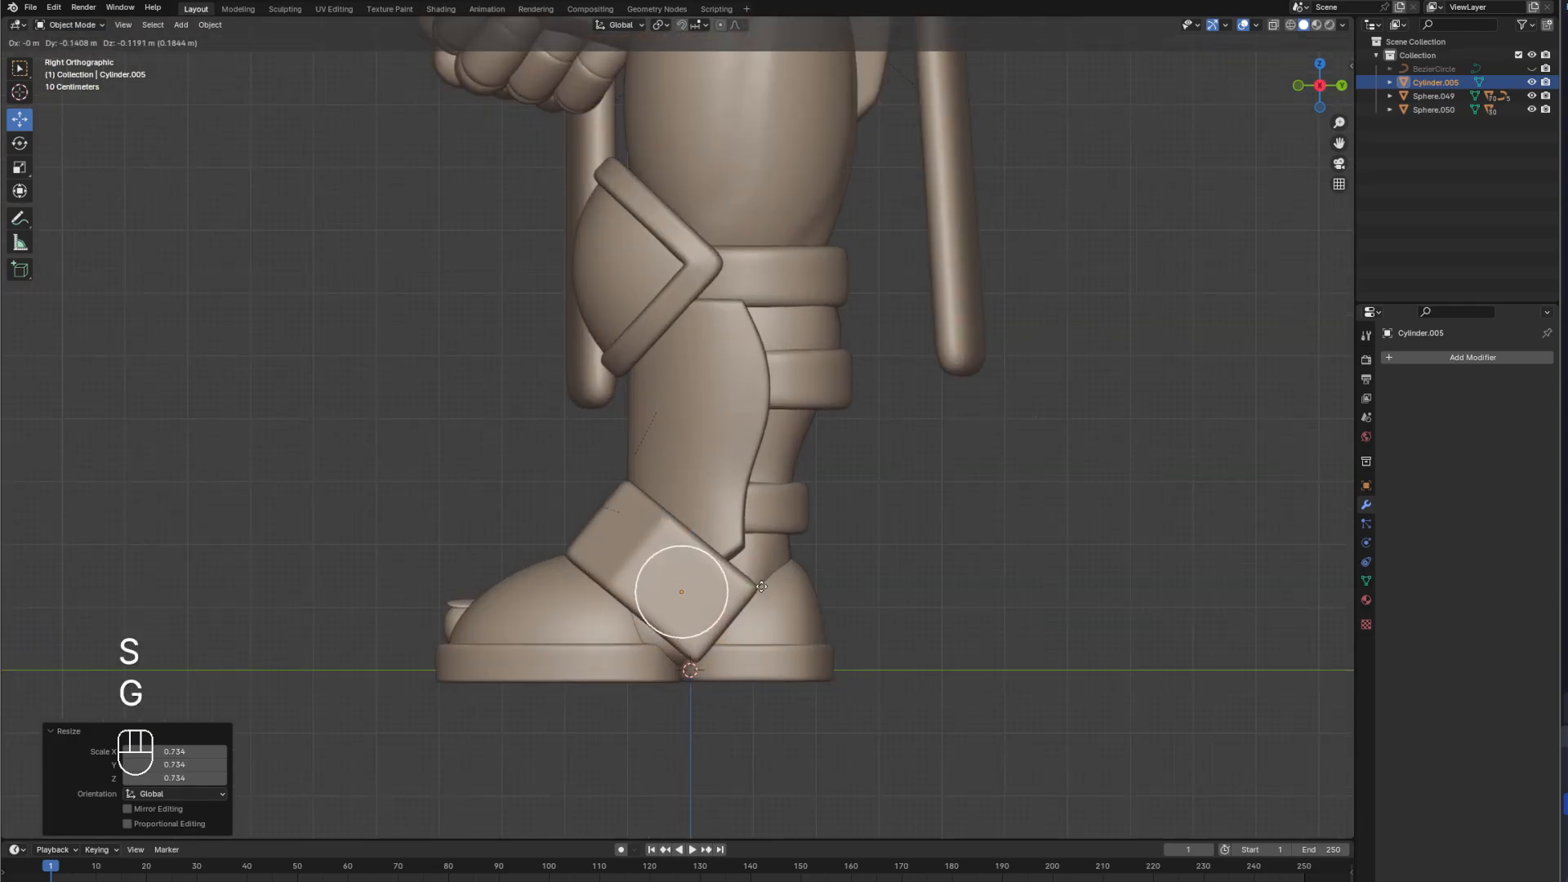
pyautogui.press('s')
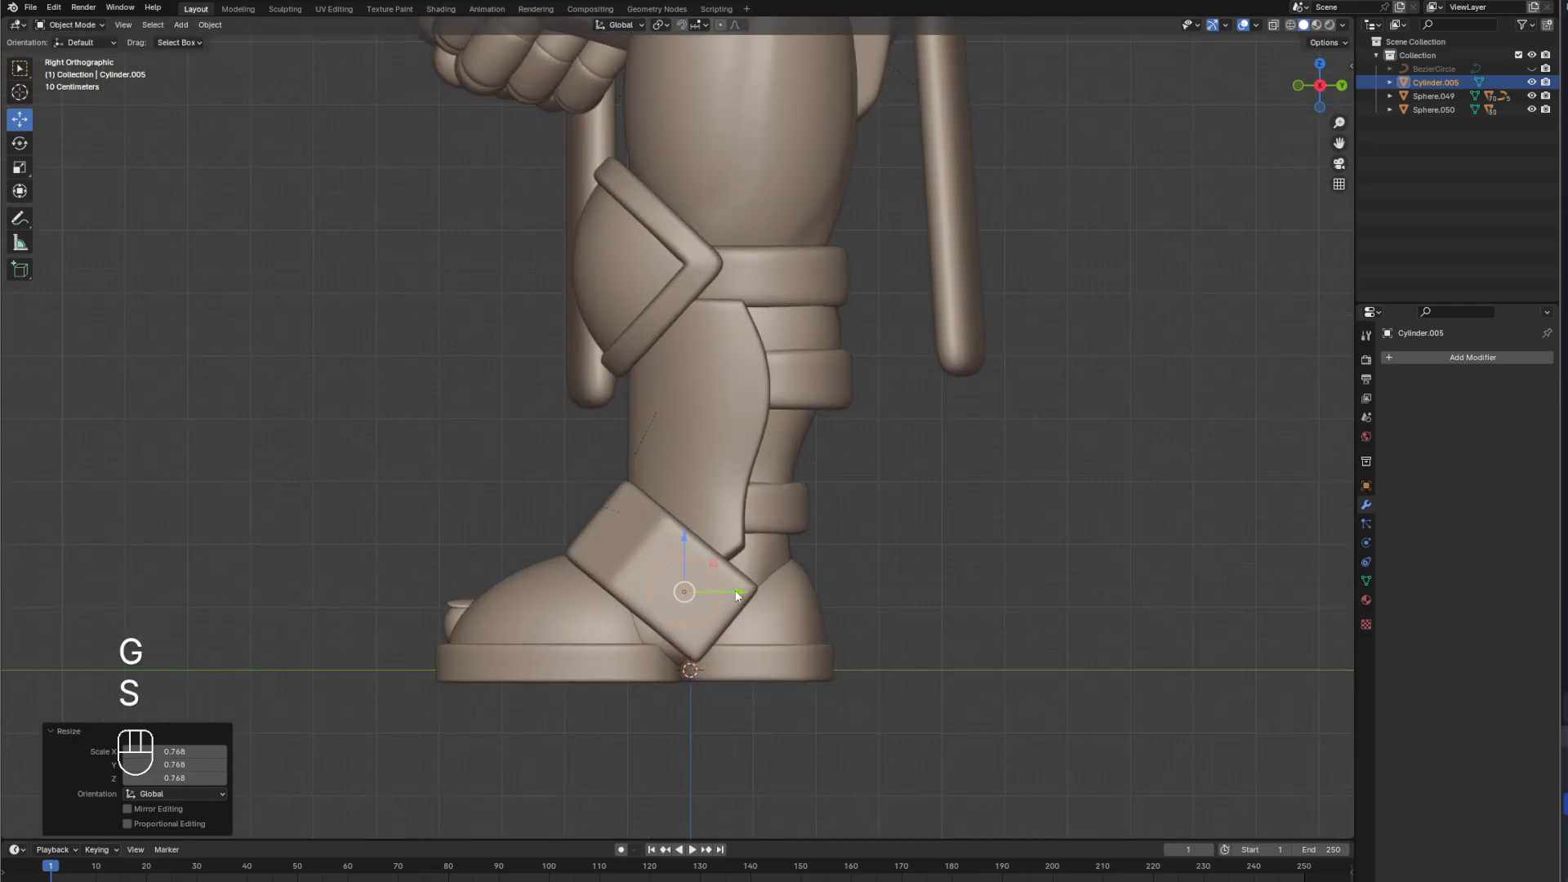
pyautogui.click(763, 587)
# Lengthen the cylinder along X until both round ends protrude slightly from the sides of the ankle band.
pyautogui.press('s')
pyautogui.press('x')
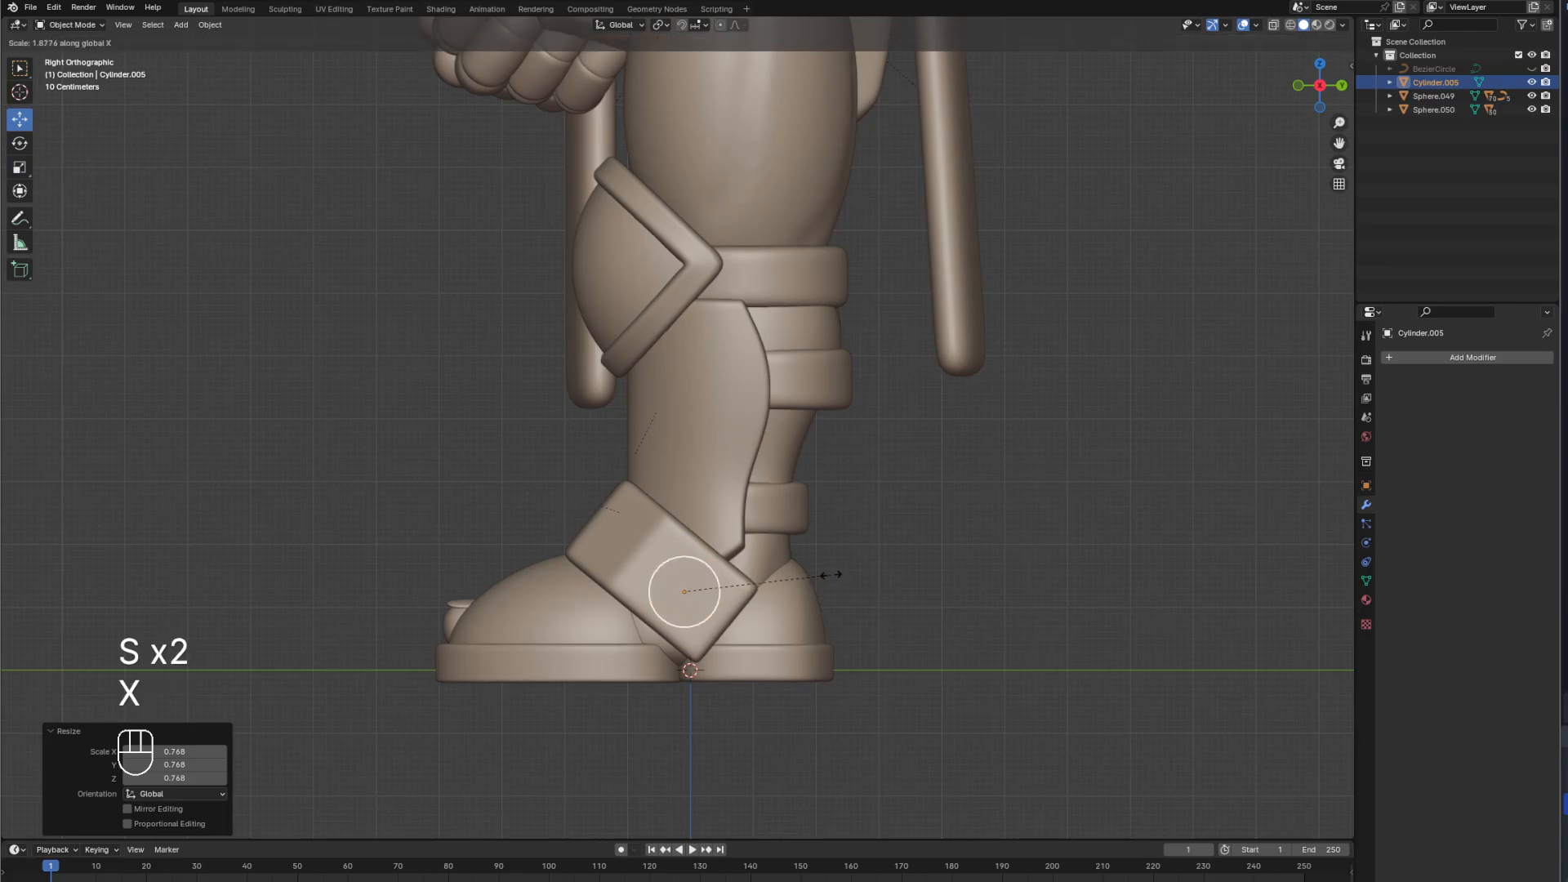
pyautogui.click(829, 575)
pyautogui.moveTo(751, 570)
pyautogui.mouseDown(button='middle')
pyautogui.moveTo(879, 580)
pyautogui.moveTo(900, 514)
pyautogui.moveTo(948, 506)
pyautogui.moveTo(761, 529)
pyautogui.moveTo(874, 503)
pyautogui.moveTo(727, 484)
pyautogui.moveTo(847, 535)
pyautogui.moveTo(750, 549)
pyautogui.mouseUp(button='middle')
pyautogui.press('s')
pyautogui.press('x')
pyautogui.click(922, 518)
# Add a loop cut close to each end of the cylinder, sliding them to factors of about -0.94 and 0.91.
pyautogui.press('Tab')
pyautogui.hotkey('ctrl', 'r')
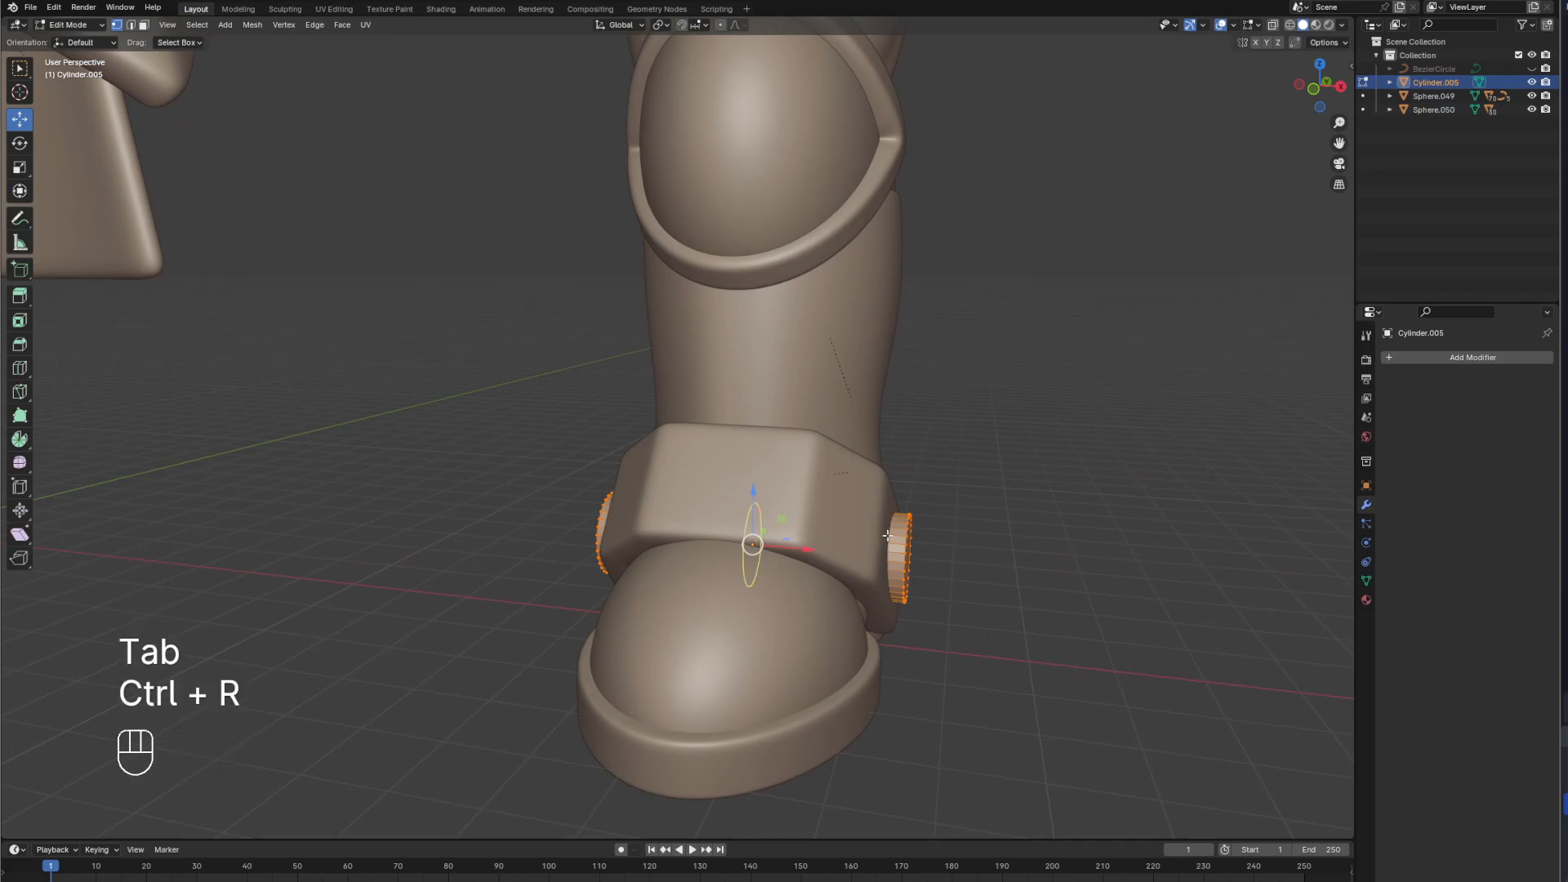
pyautogui.click(749, 561)
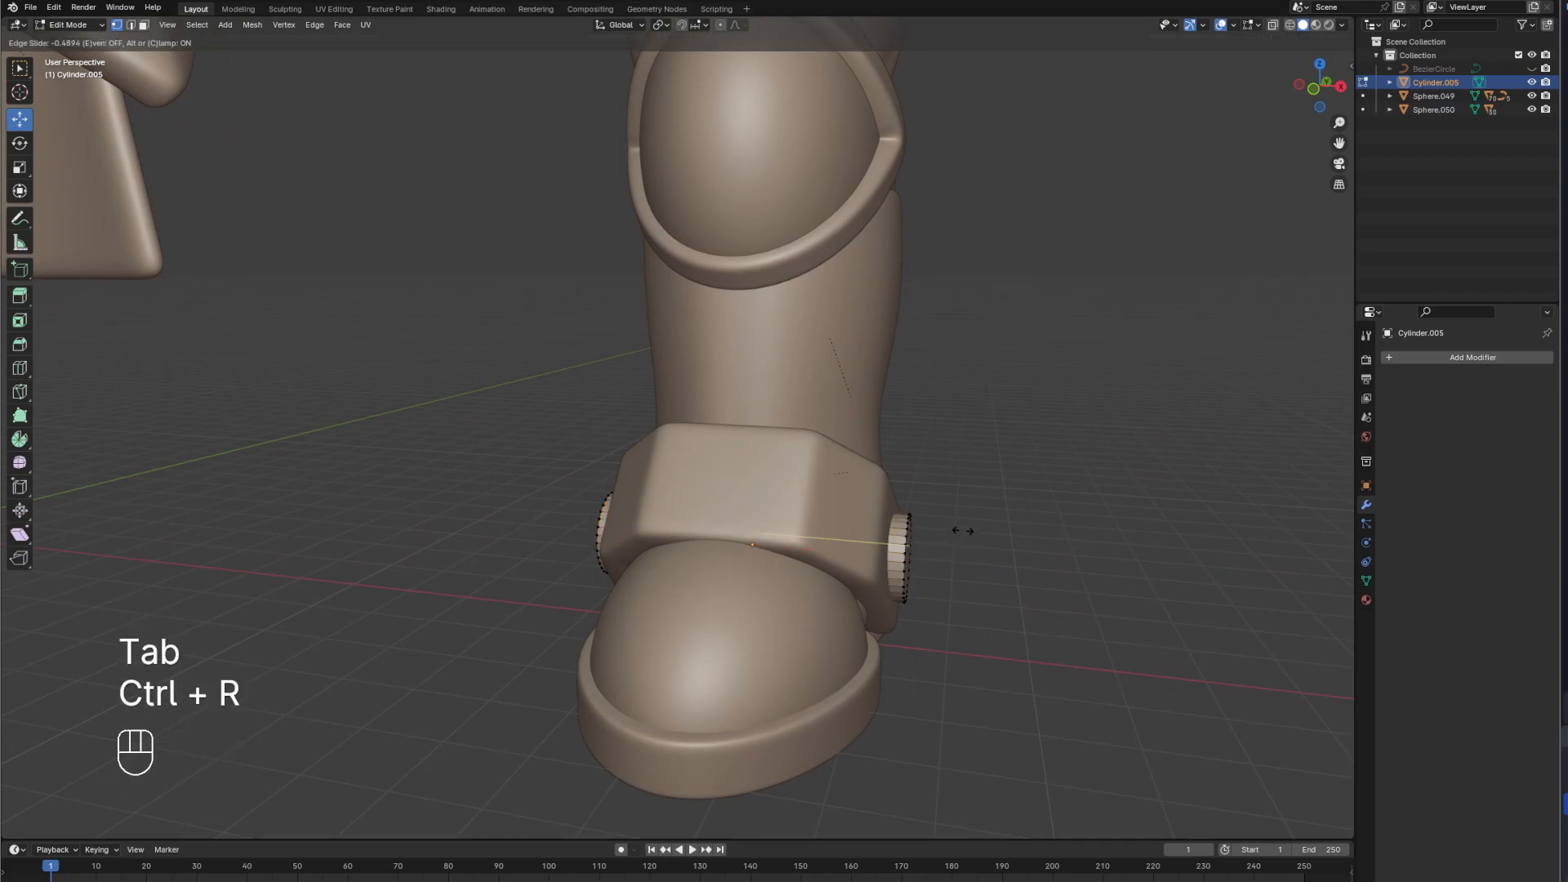
pyautogui.click(1030, 536)
pyautogui.moveTo(611, 508); pyautogui.dragTo(647, 497, button='middle')
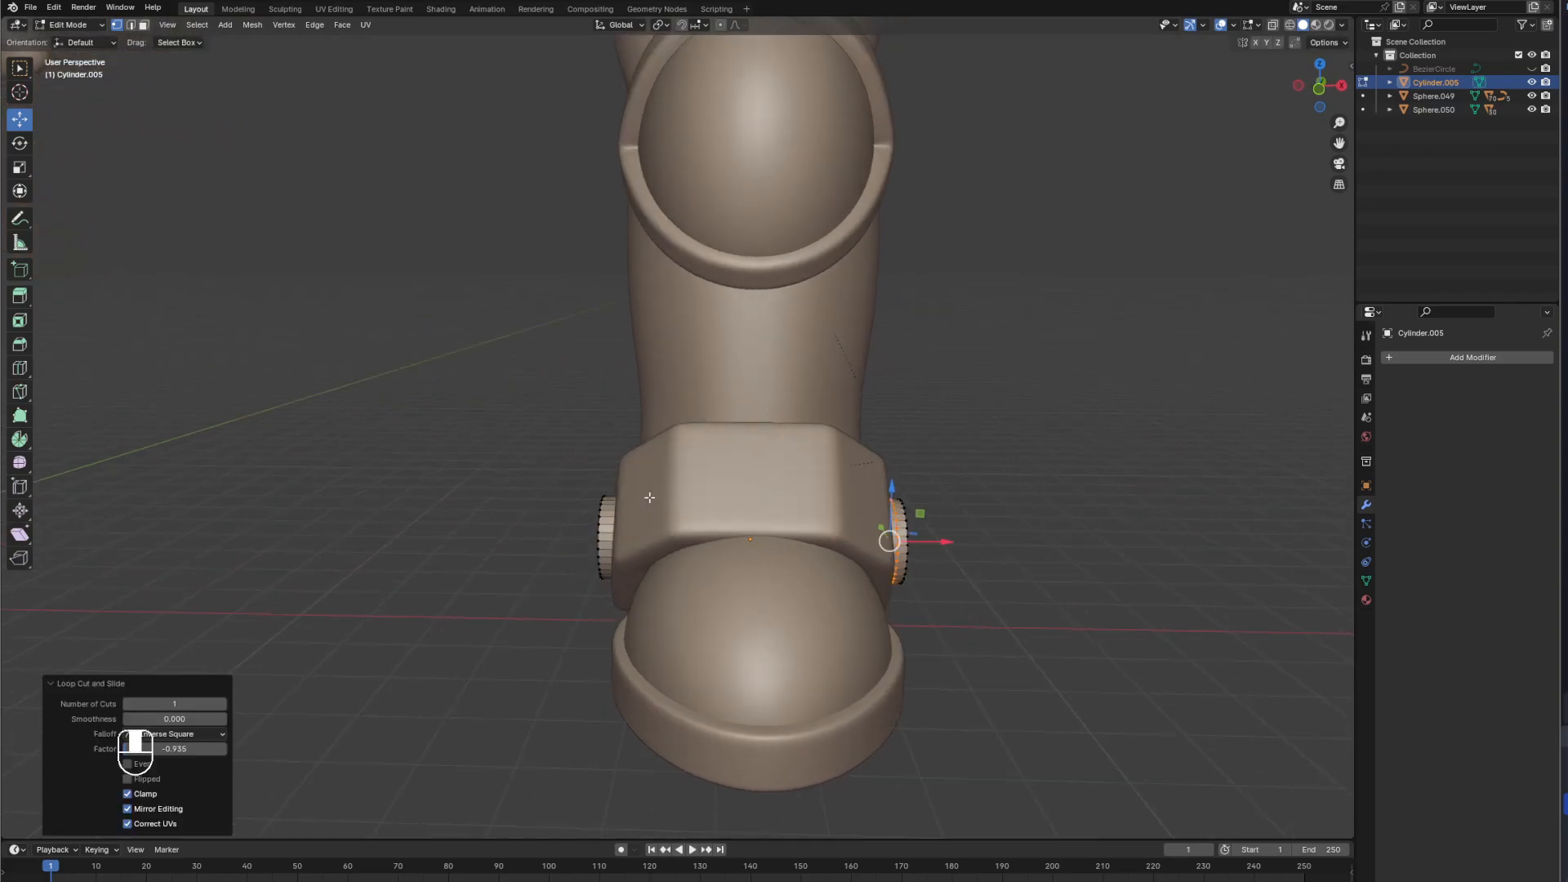
pyautogui.hotkey('ctrl', 'r')
pyautogui.click(609, 523)
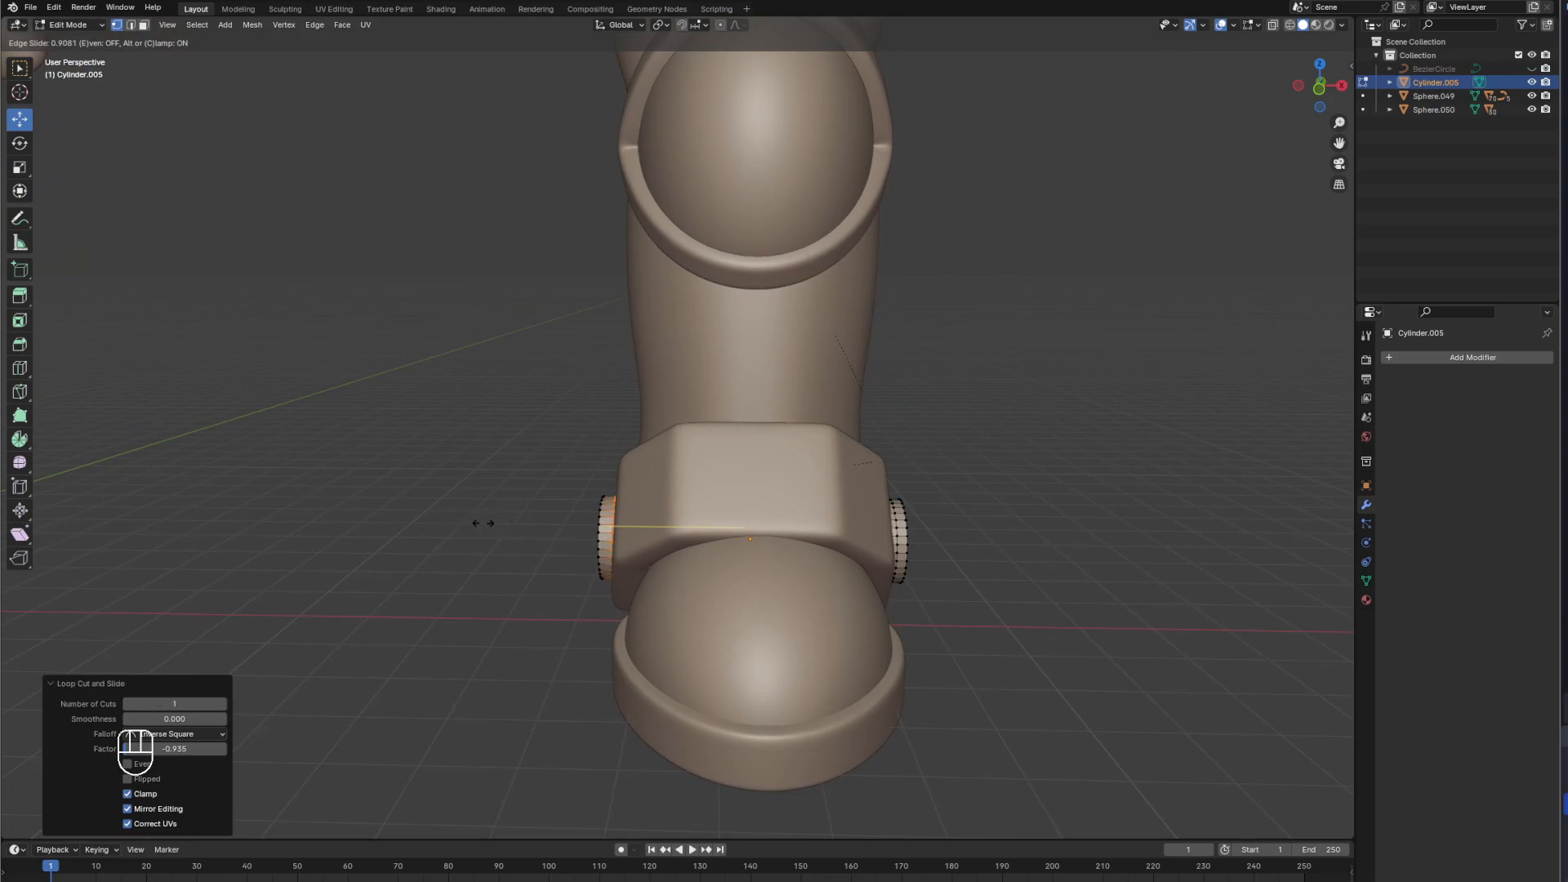
pyautogui.click(482, 522)
pyautogui.moveTo(499, 523); pyautogui.dragTo(829, 560, button='middle')
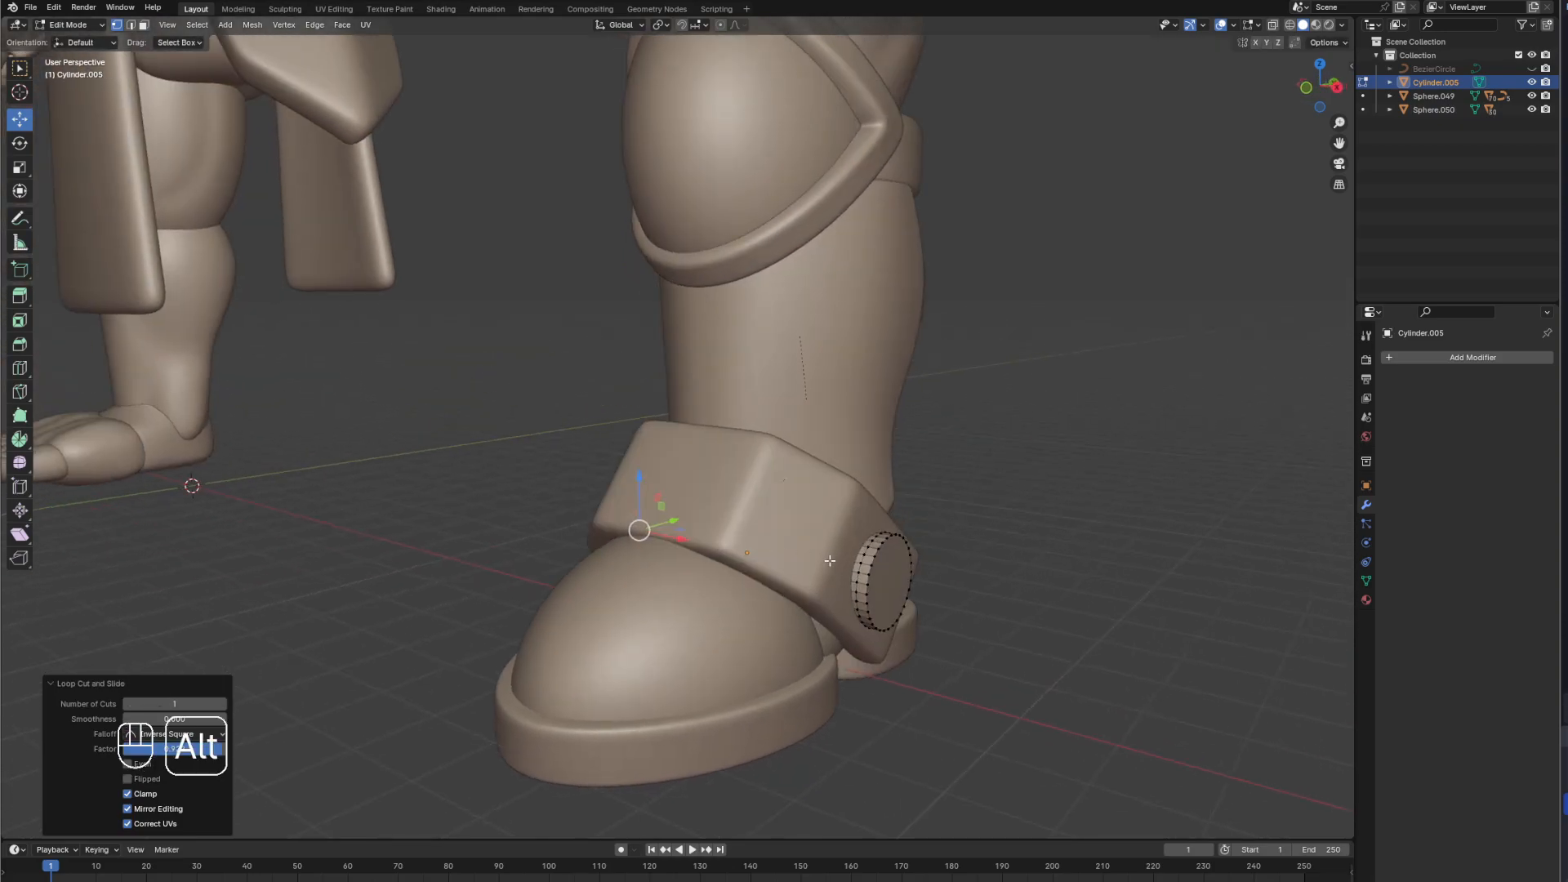
# Inset the cap faces at both ends of the cylinder by a small amount.
pyautogui.keyDown('alt'); pyautogui.click(875, 563); pyautogui.keyUp('alt')
pyautogui.press('i')
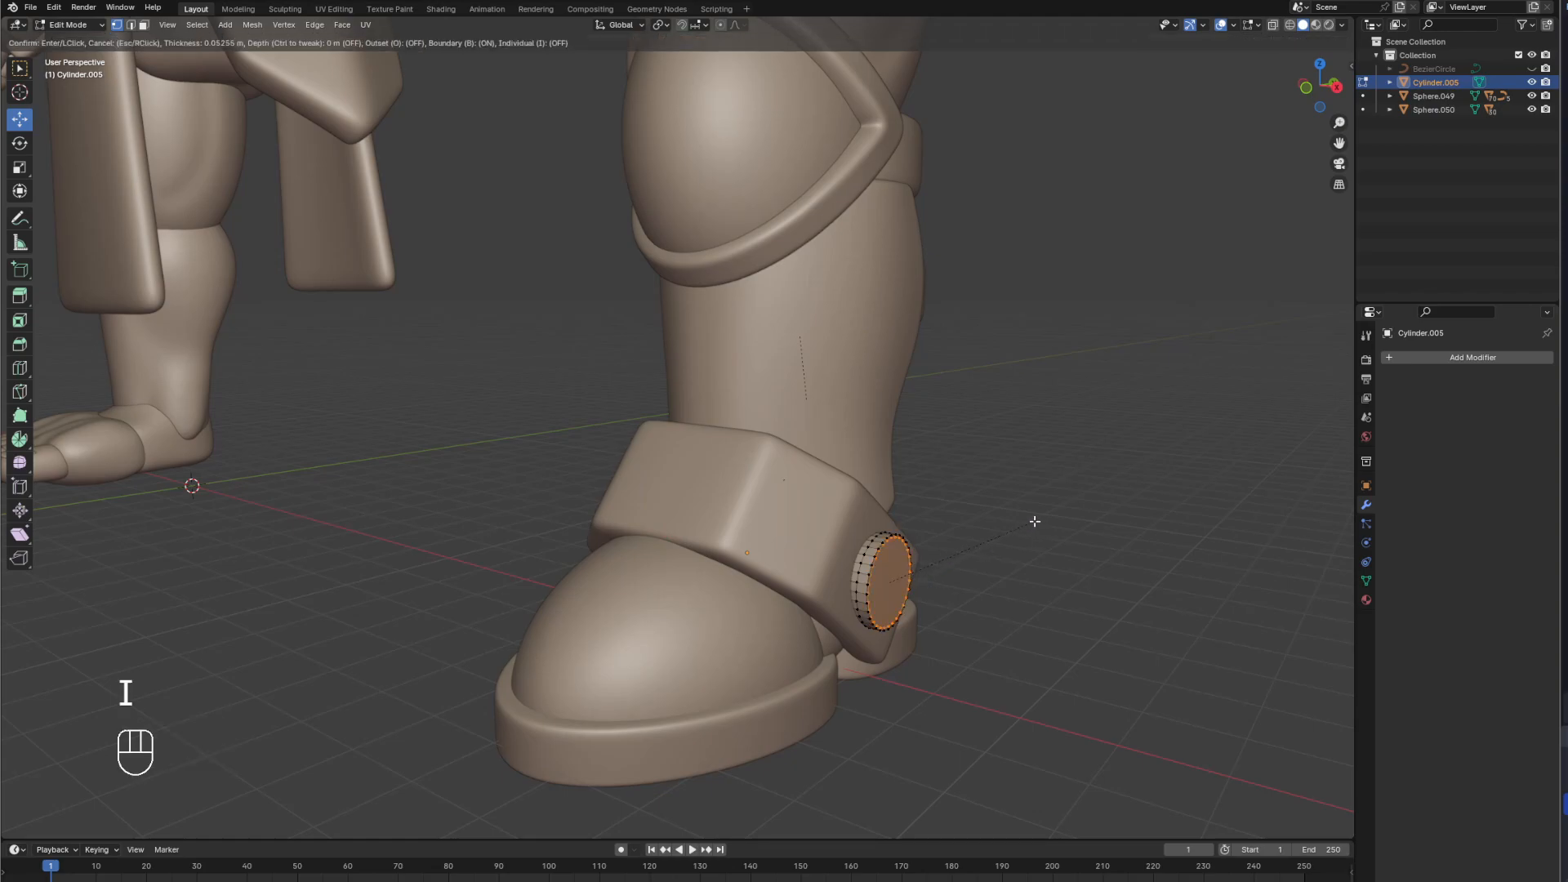
pyautogui.click(1015, 523)
pyautogui.keyDown('alt'); pyautogui.moveTo(1015, 523); pyautogui.dragTo(645, 514, button='middle'); pyautogui.keyUp('alt')
pyautogui.keyDown('alt'); pyautogui.click(602, 518); pyautogui.keyUp('alt')
pyautogui.press('i')
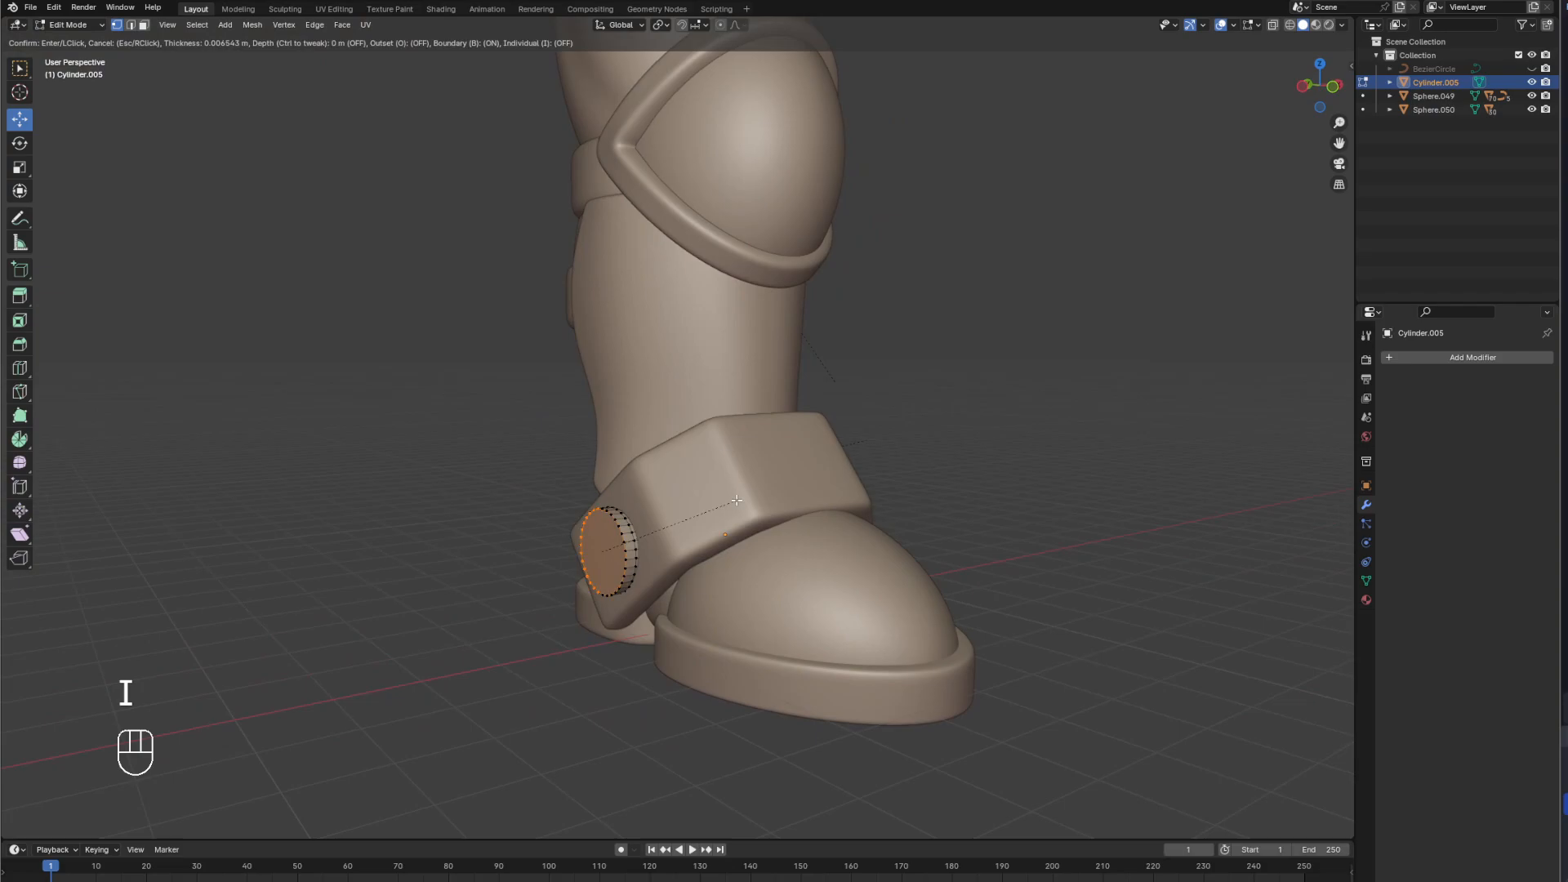
pyautogui.click(718, 506)
pyautogui.press('Tab')
# Add a Subdivision Surface modifier to the cylinder with 2 viewport levels.
pyautogui.moveTo(872, 521); pyautogui.dragTo(621, 523, button='middle')
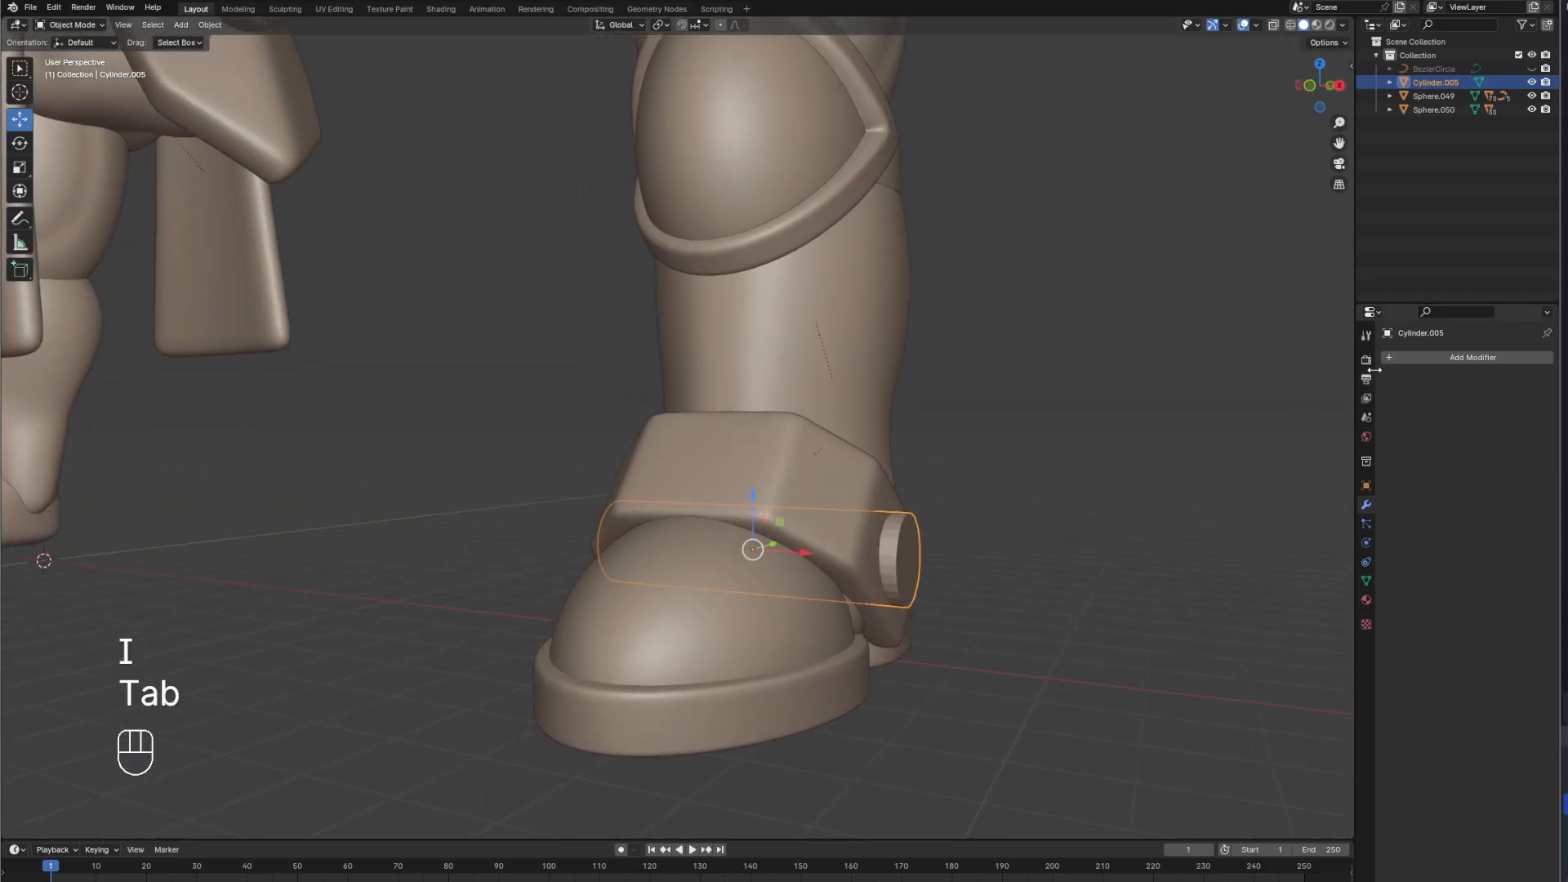
pyautogui.click(1439, 357)
pyautogui.moveTo(1440, 365)
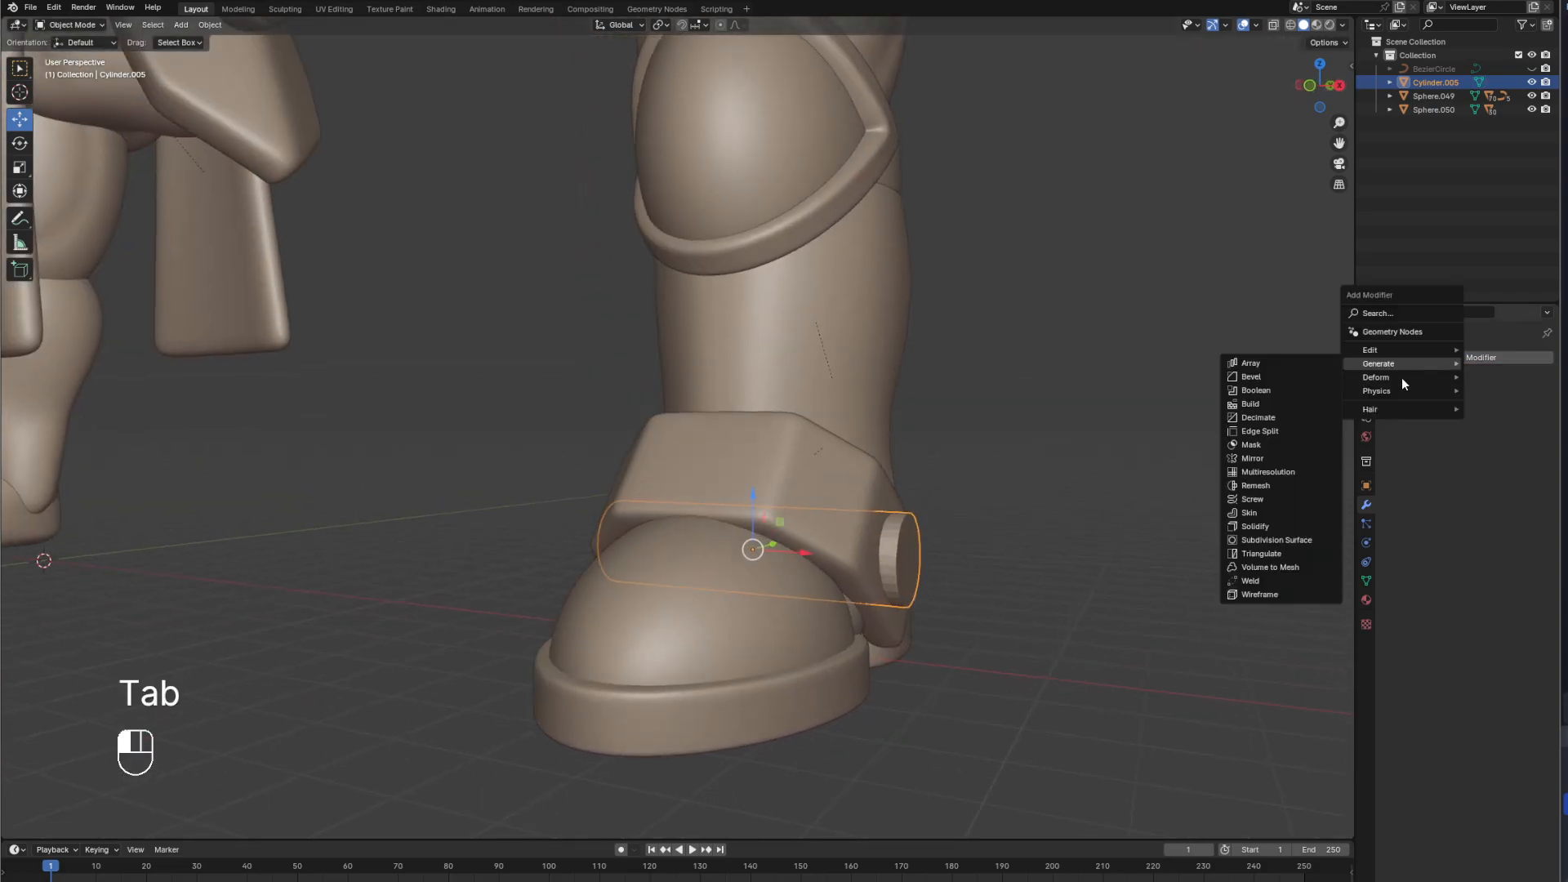
pyautogui.click(1283, 541)
pyautogui.click(1529, 418)
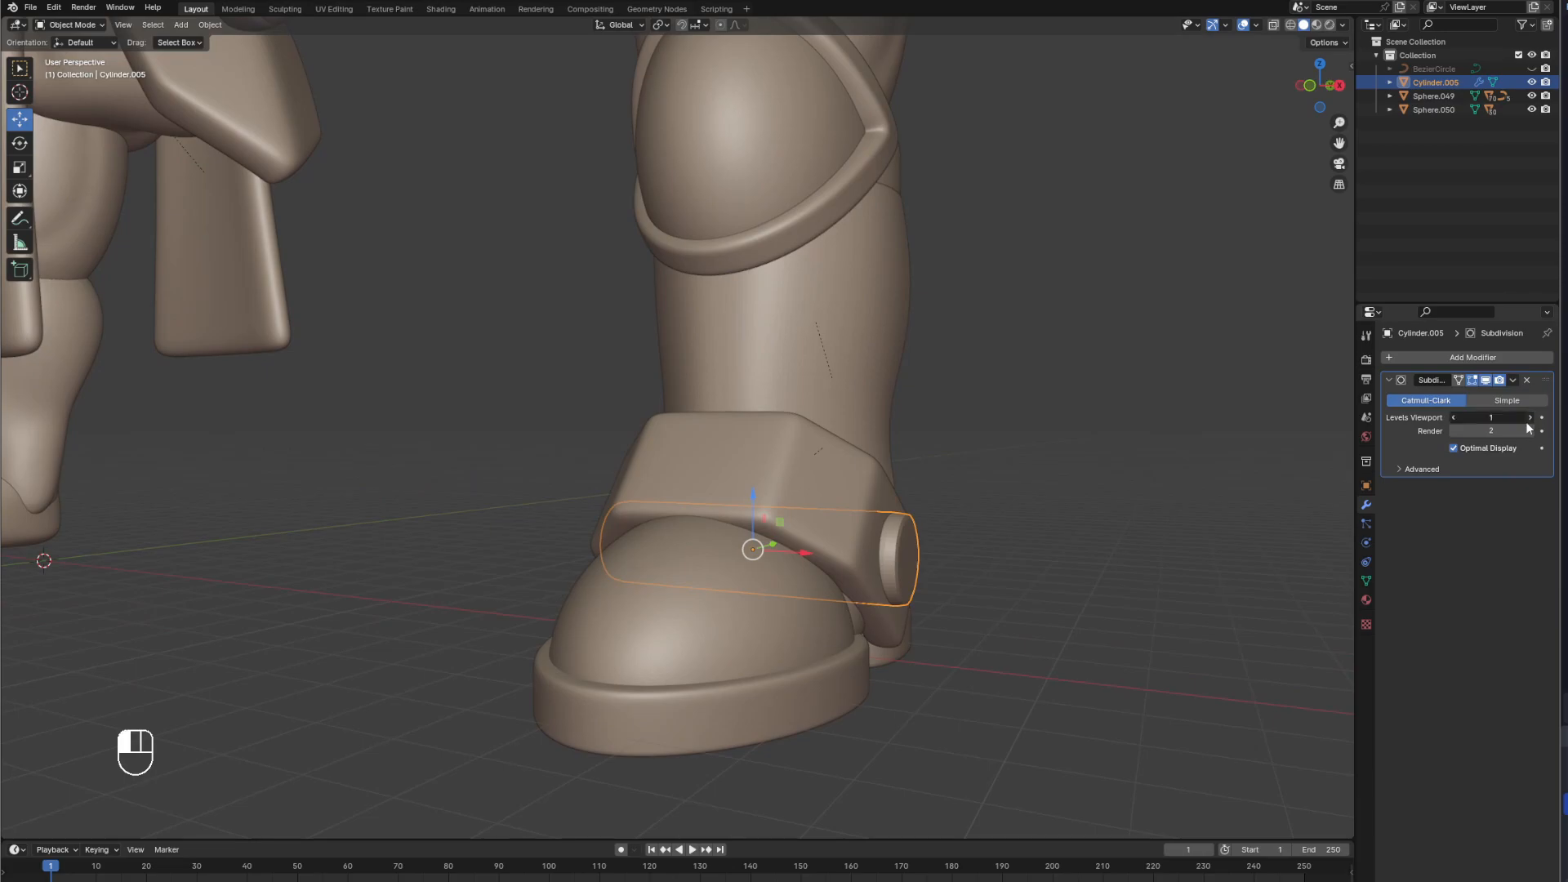
pyautogui.click(1116, 523)
pyautogui.moveTo(1115, 524); pyautogui.dragTo(727, 561, button='middle')
pyautogui.click(1453, 418)
# Parent the cylinder to the foot mesh inside the shoe.
pyautogui.click(752, 575)
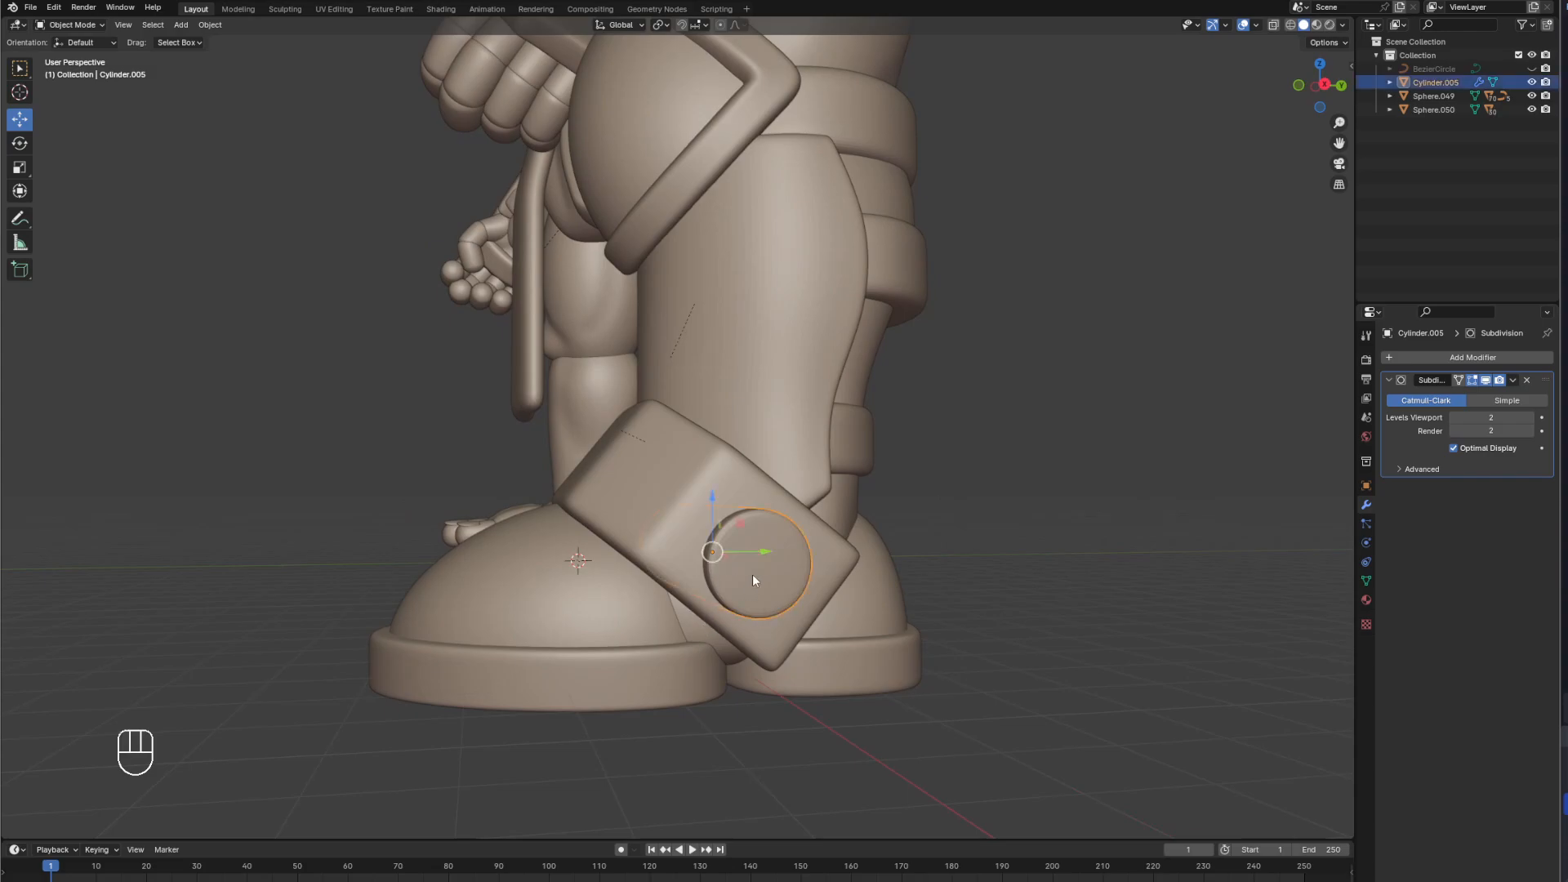
pyautogui.keyDown('shift'); pyautogui.click(704, 641); pyautogui.keyUp('shift')
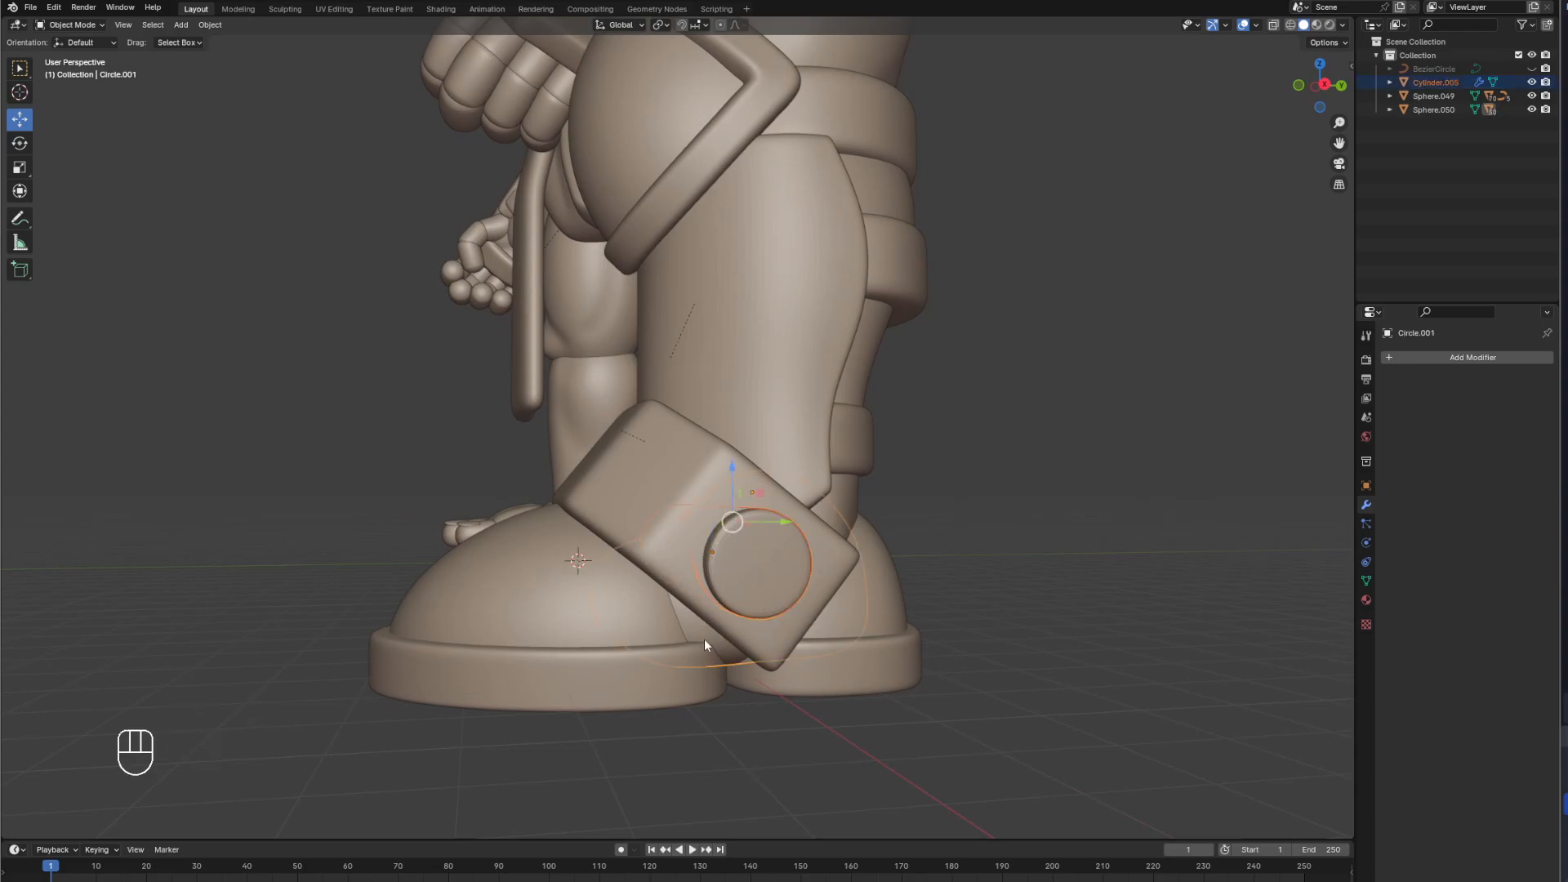
pyautogui.hotkey('ctrl', 'p')
pyautogui.click(786, 625)
pyautogui.click(1134, 530)
pyautogui.moveTo(1133, 531); pyautogui.dragTo(721, 527, button='middle')
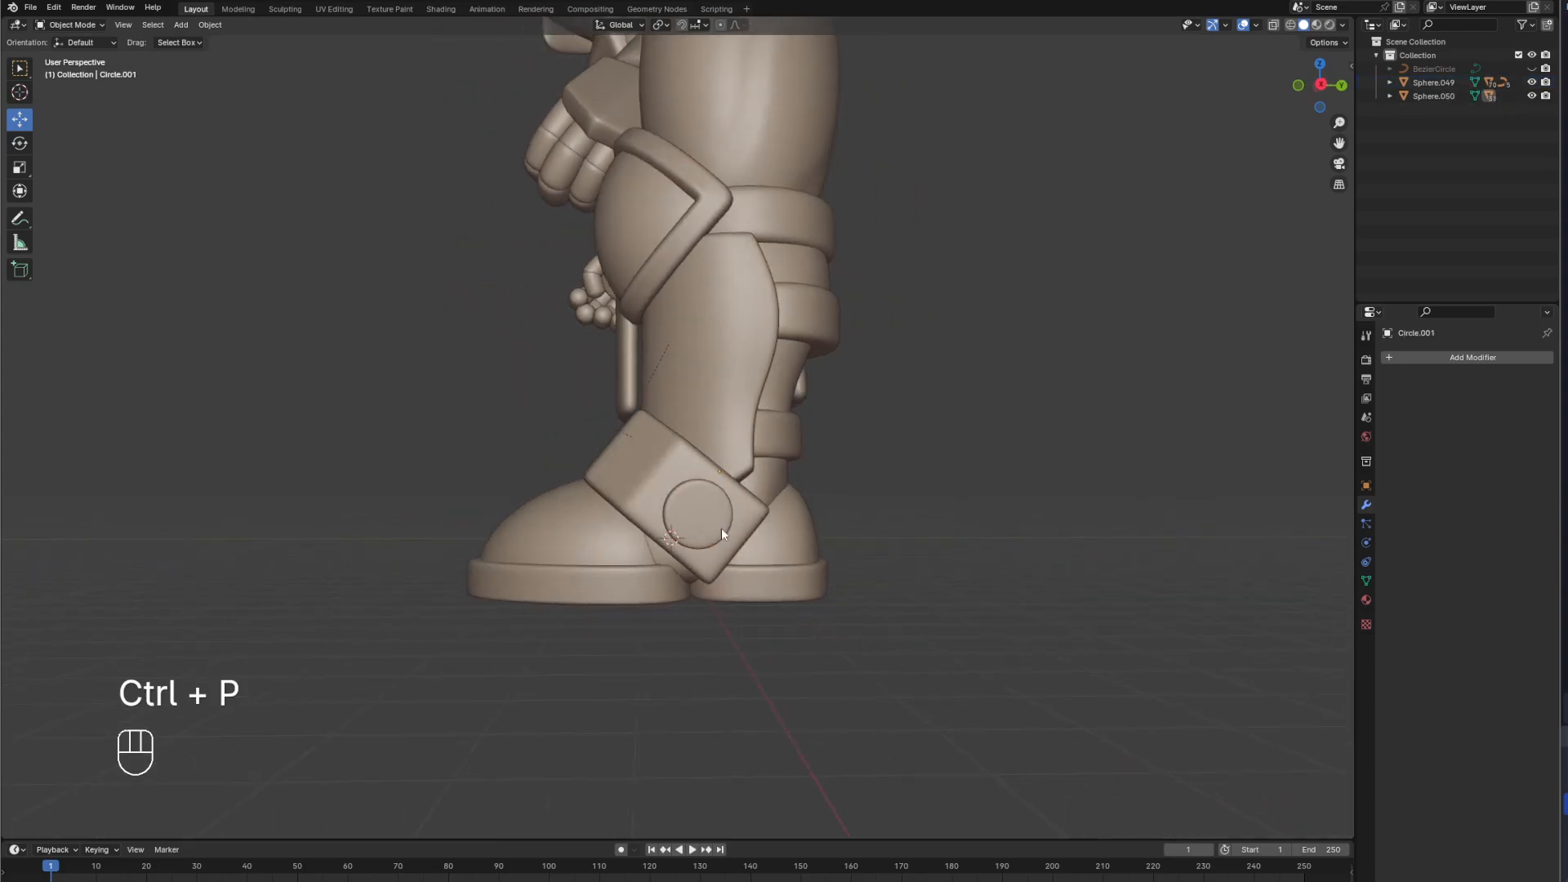
# Try rotating the foot freely and around Z to check that the shoe, band and cylinder follow it.
pyautogui.click(666, 559)
pyautogui.press('r')
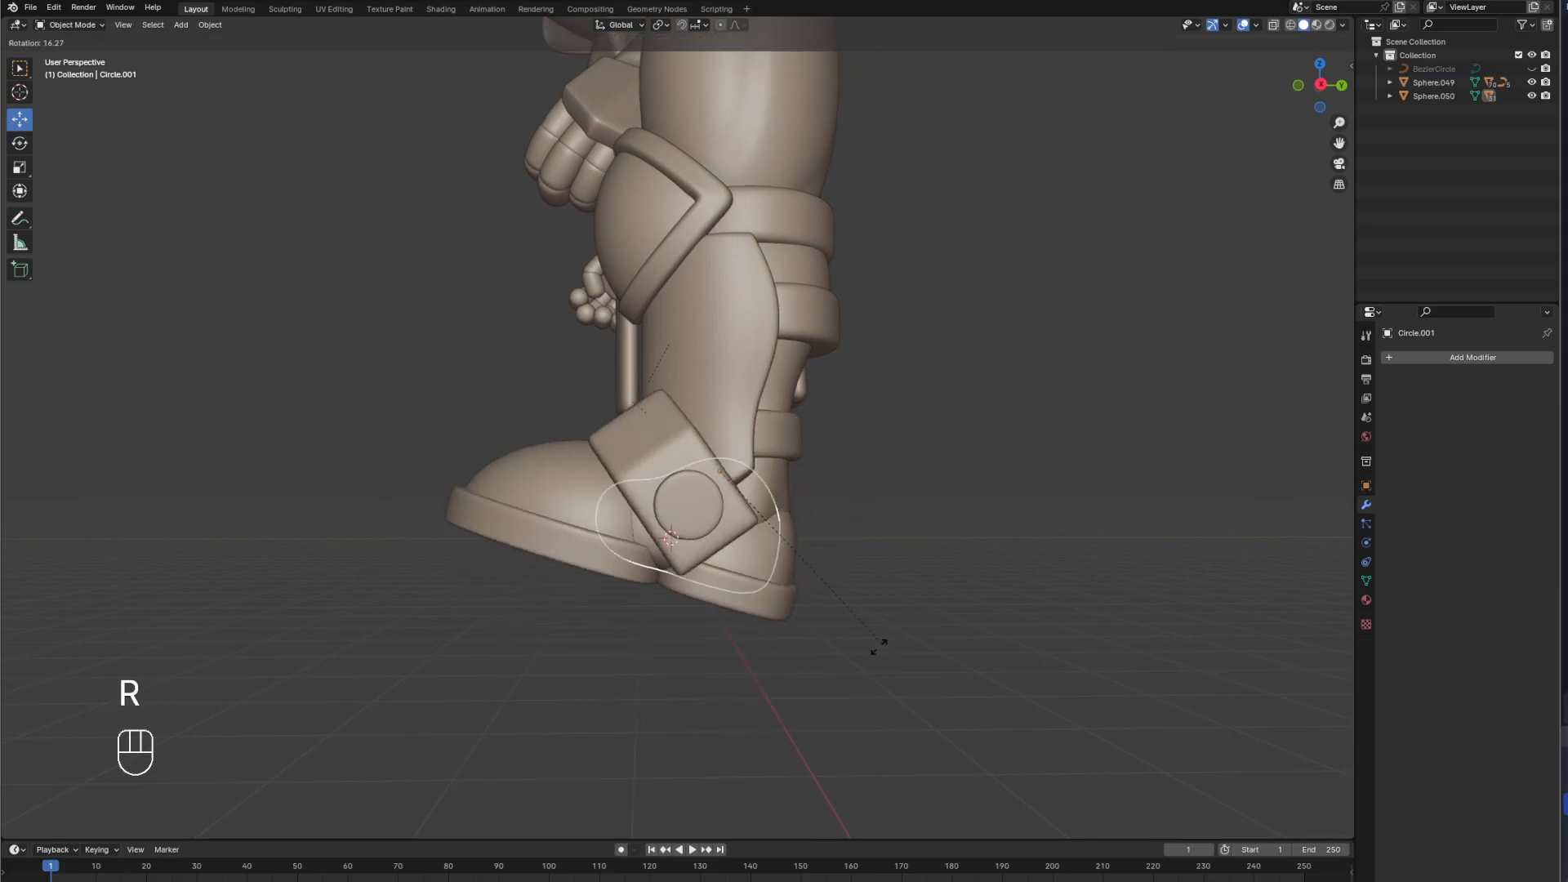
pyautogui.rightClick(826, 585)
pyautogui.moveTo(826, 590); pyautogui.dragTo(938, 567, button='middle')
pyautogui.press('r')
pyautogui.press('z')
pyautogui.click(1012, 511)
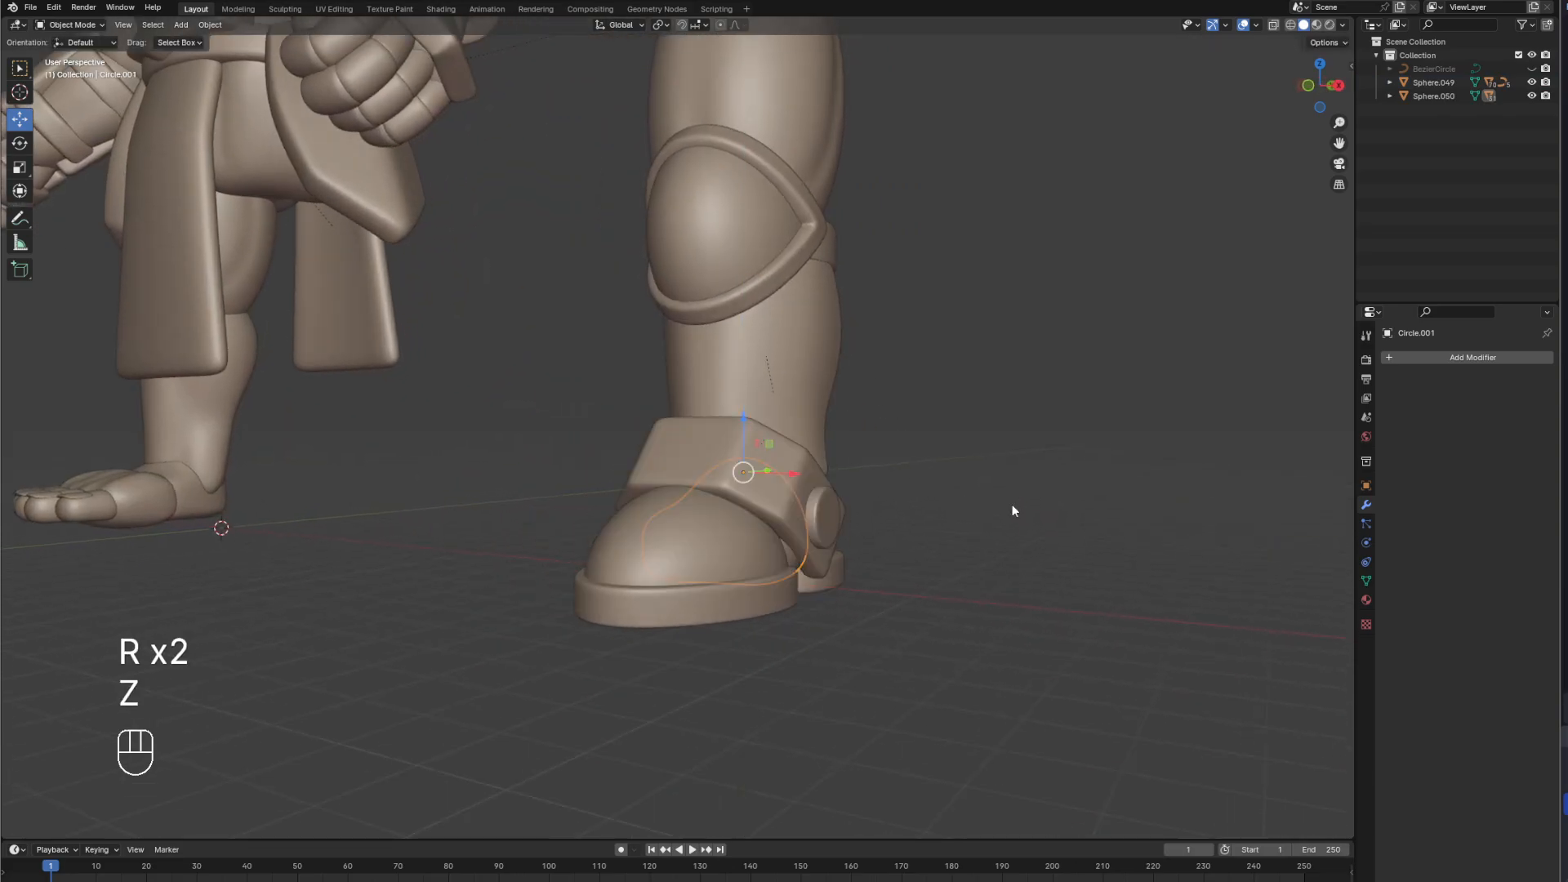
# Select the thigh and move the armored leg about -14.47 m along X, back under the character's hip.
pyautogui.moveTo(864, 470); pyautogui.dragTo(719, 477, button='middle')
pyautogui.click(717, 478)
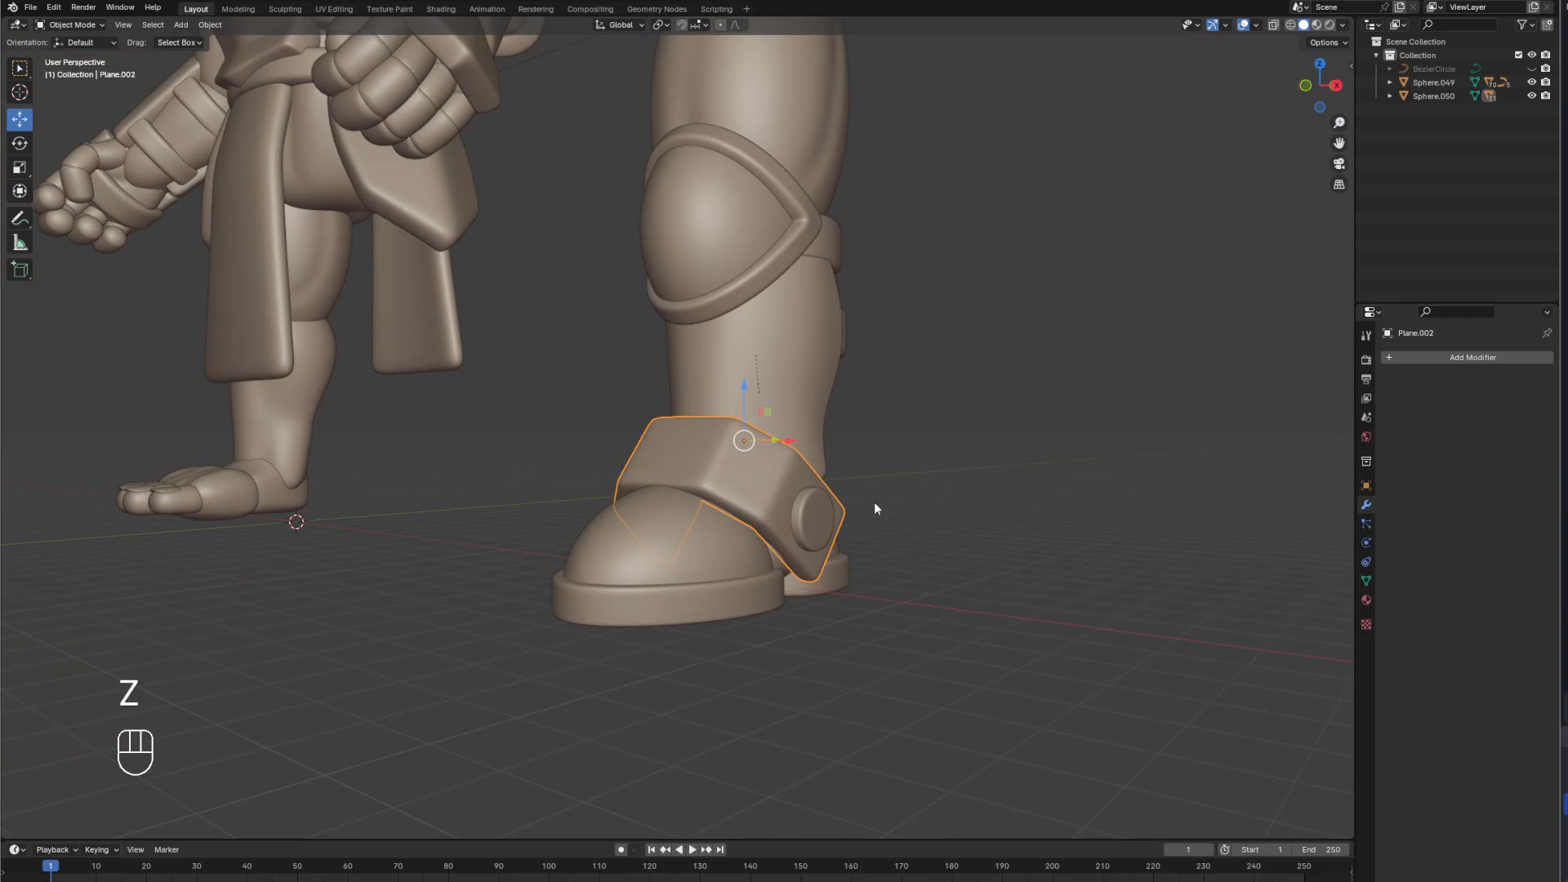
pyautogui.moveTo(1031, 501); pyautogui.dragTo(689, 312, button='middle')
pyautogui.press('KP_3')
pyautogui.click(900, 495)
pyautogui.click(690, 312)
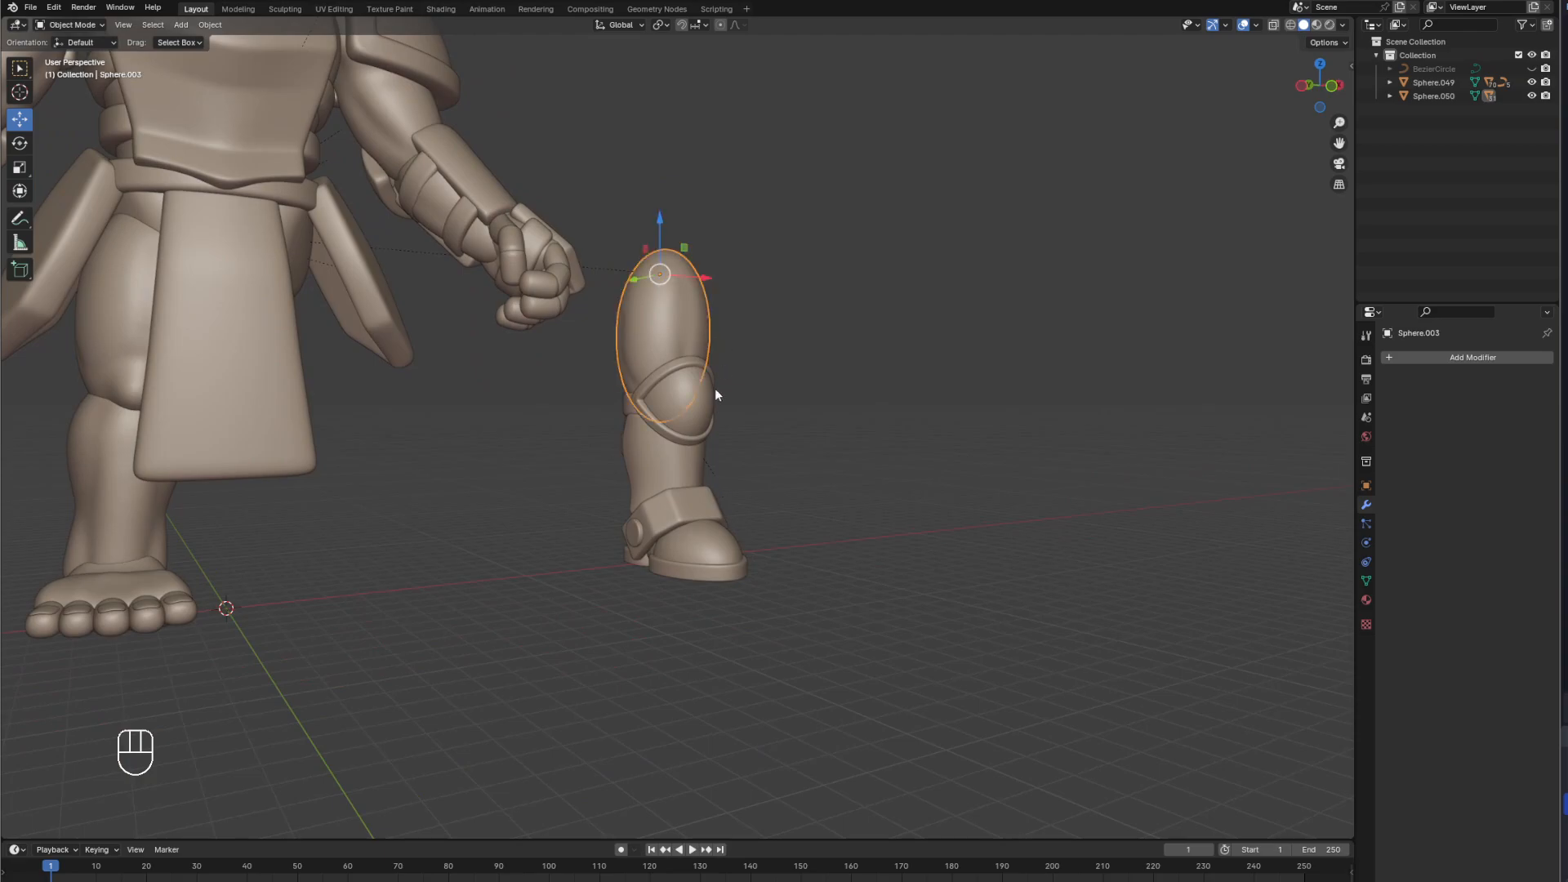
pyautogui.press('KP_1')
pyautogui.keyDown('shift'); pyautogui.moveTo(607, 341); pyautogui.dragTo(802, 401, button='middle'); pyautogui.keyUp('shift')
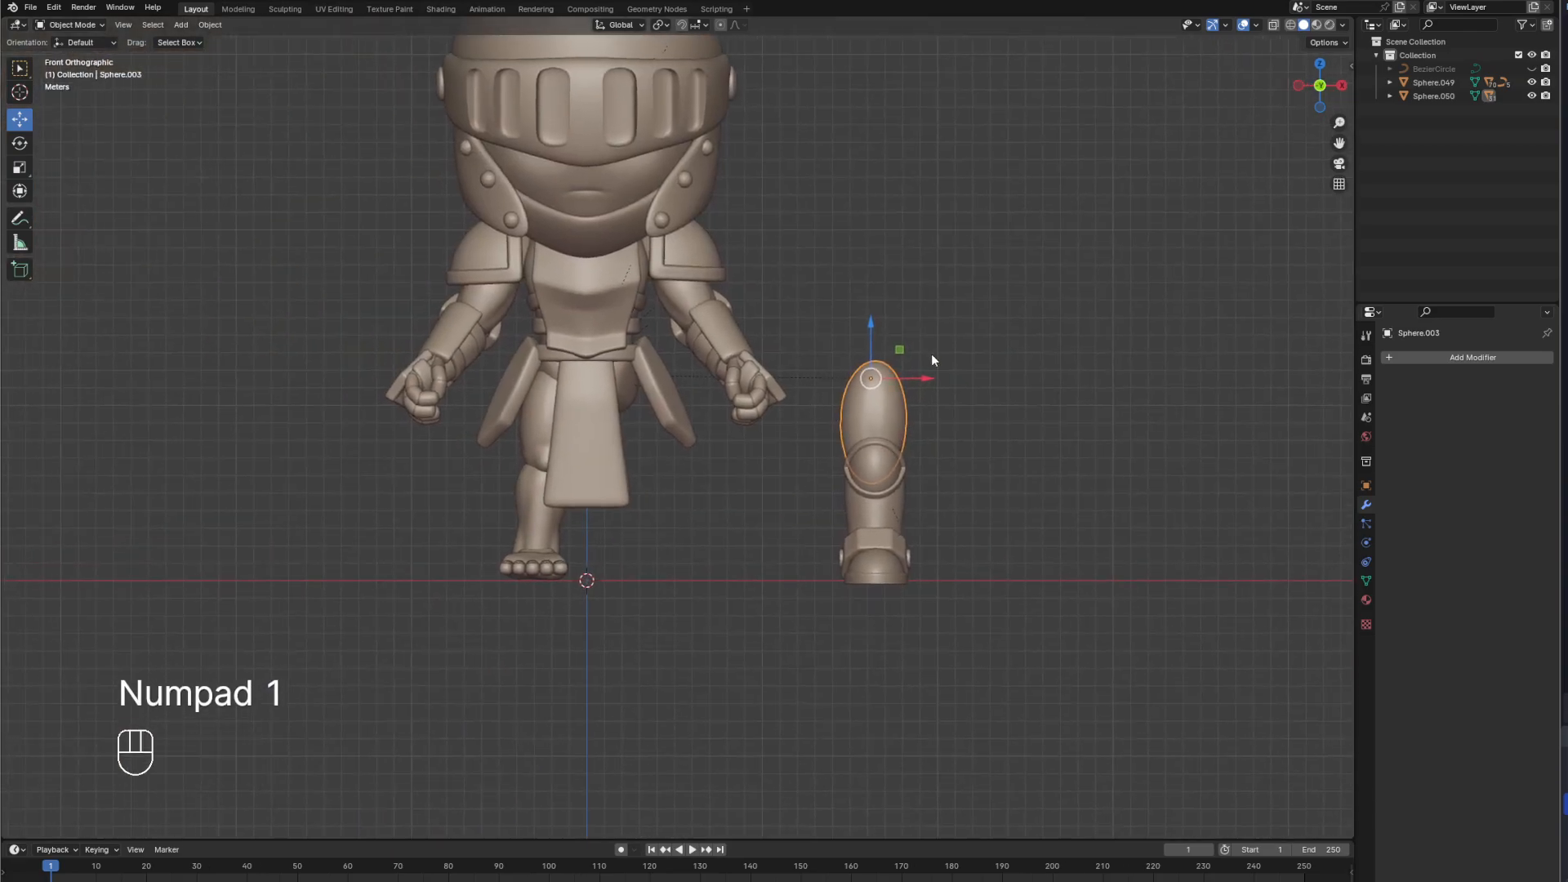
pyautogui.moveTo(925, 376); pyautogui.dragTo(667, 385)
pyautogui.moveTo(665, 466); pyautogui.dragTo(748, 433, button='middle')
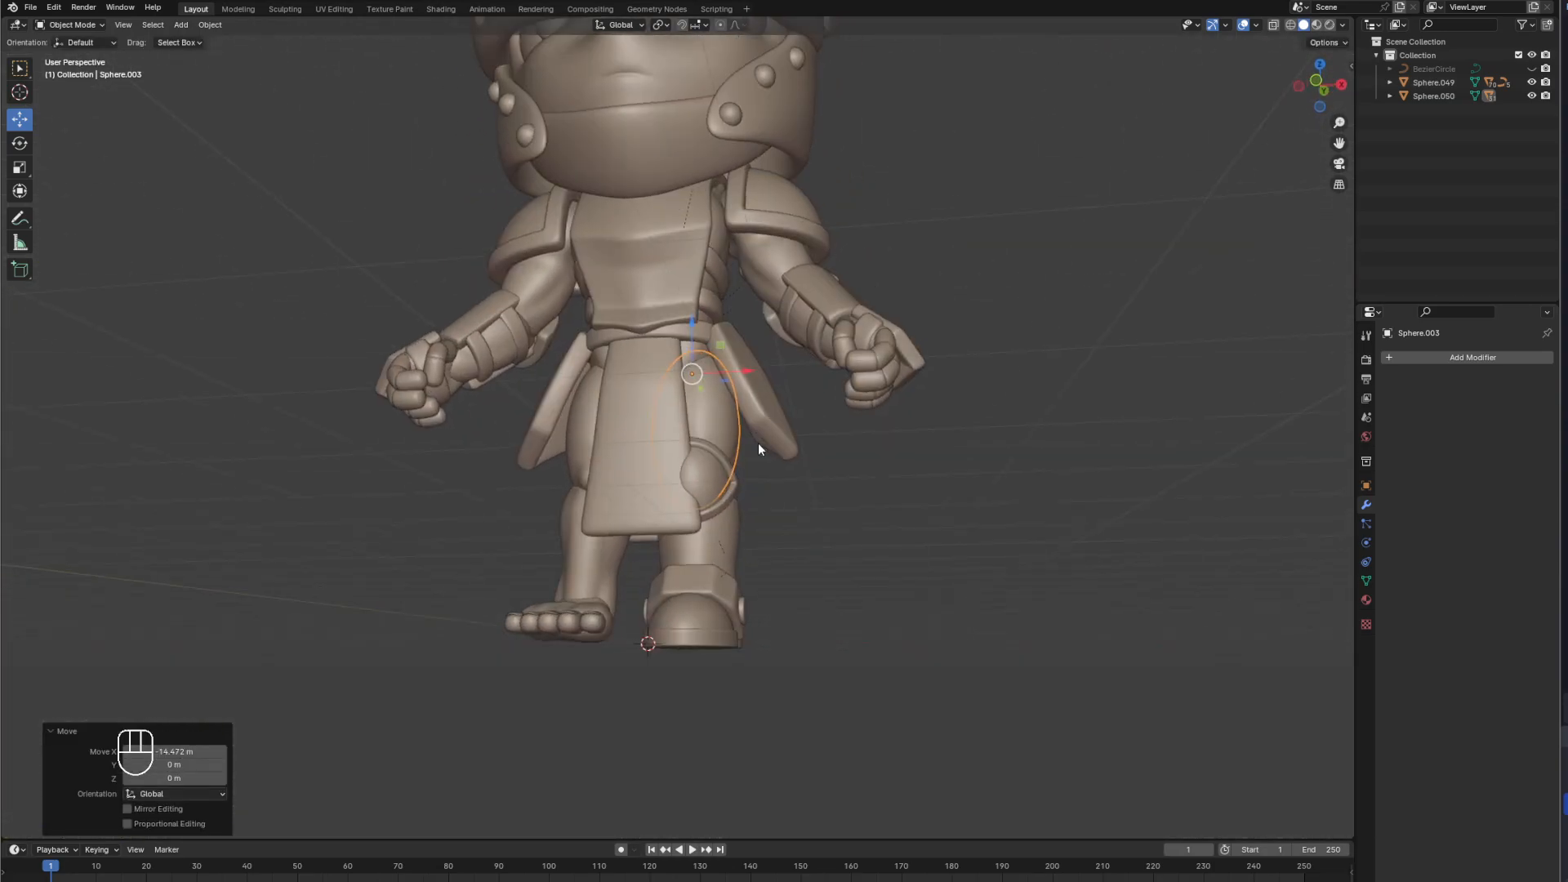
pyautogui.press('KP_1')
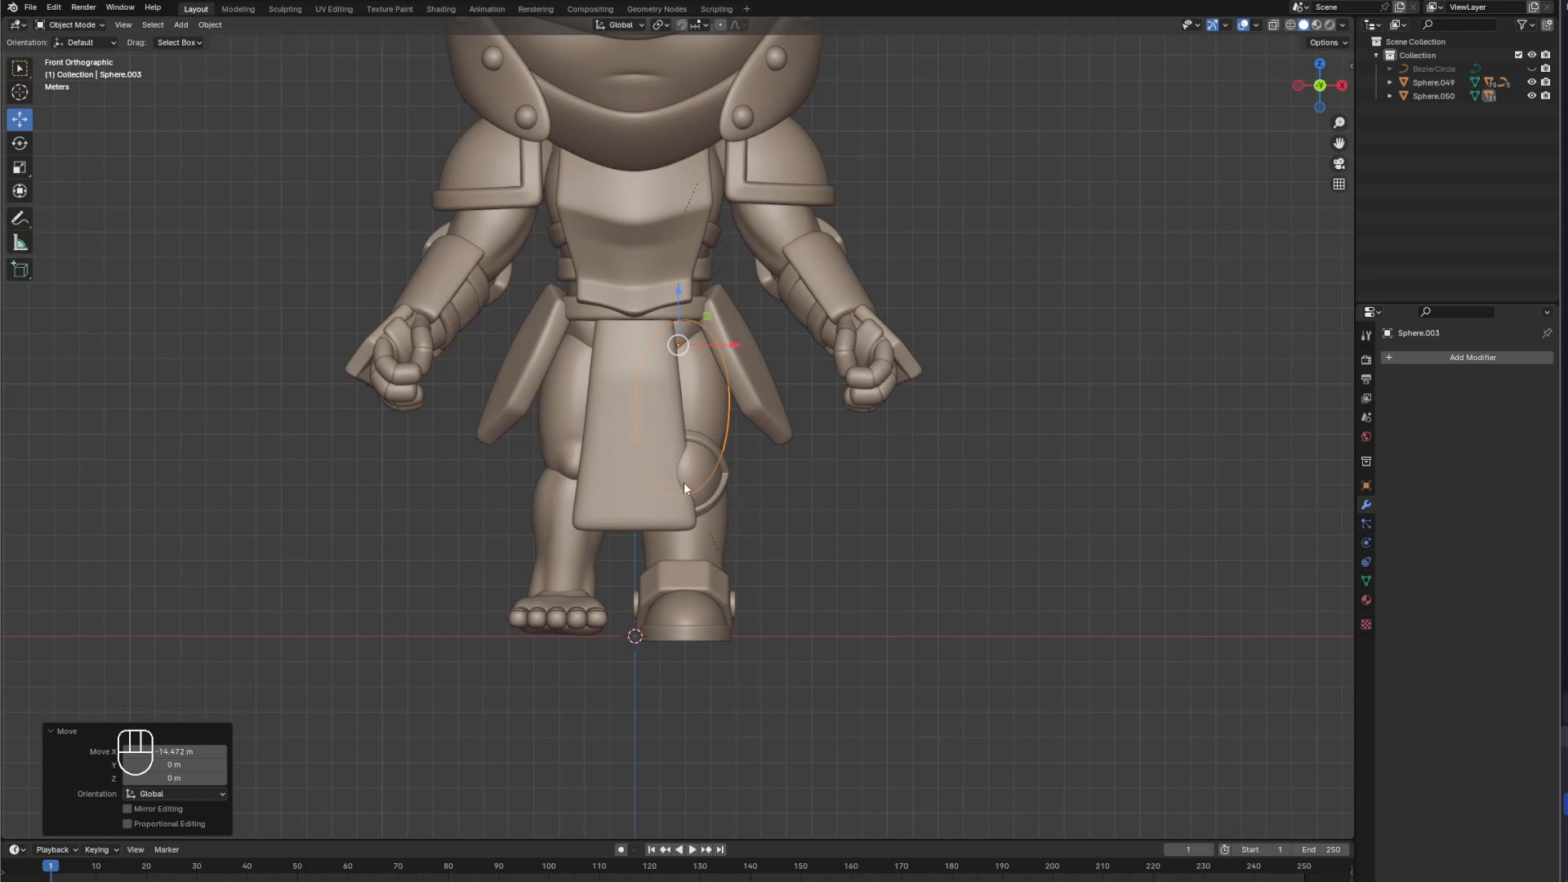
# Rotate the thigh about -14.1° in front view to spread the leg, and turn it outward as seen from below.
pyautogui.click(639, 487)
pyautogui.click(698, 398)
pyautogui.press('r')
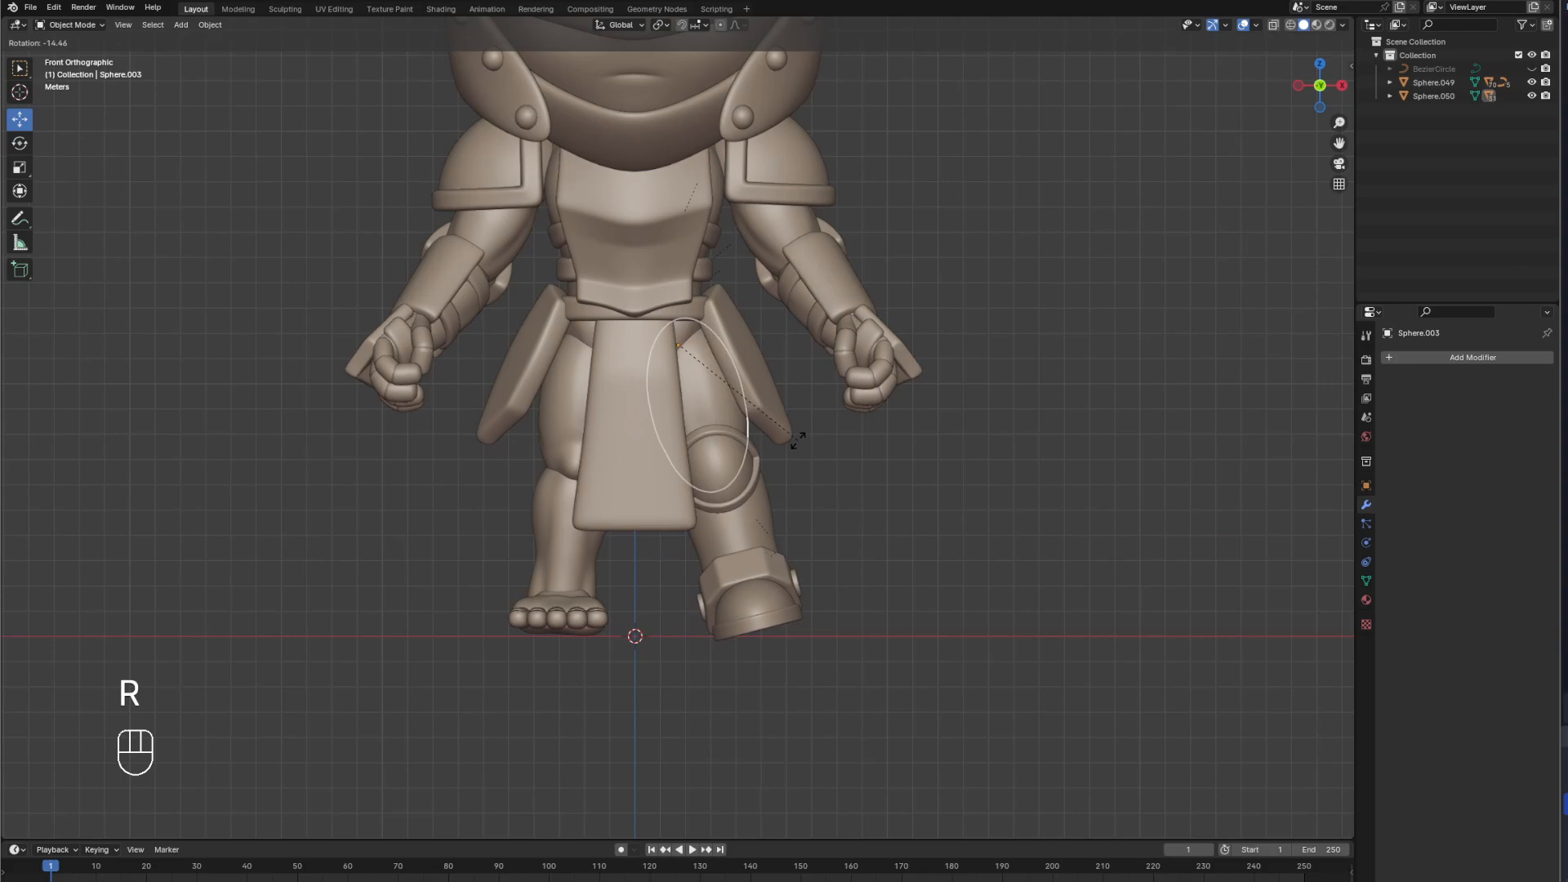
pyautogui.click(798, 440)
pyautogui.moveTo(796, 439); pyautogui.dragTo(972, 376, button='middle')
pyautogui.press('r')
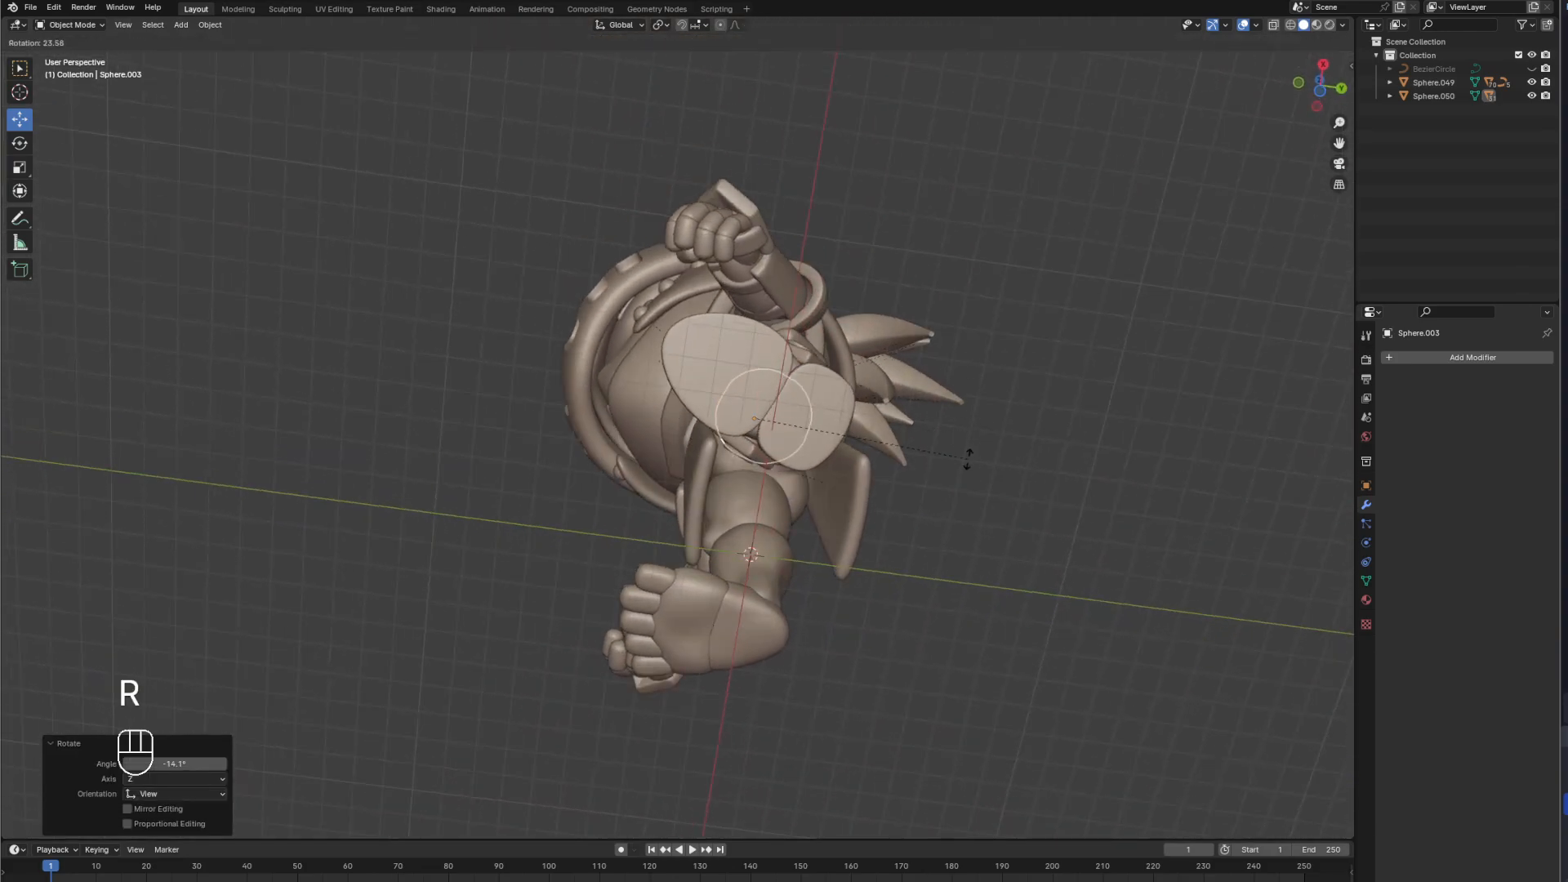
pyautogui.click(968, 454)
# Rotate the lower leg about 10° around its local X axis to adjust the knee bend.
pyautogui.moveTo(968, 455); pyautogui.dragTo(772, 482, button='middle')
pyautogui.click(809, 476)
pyautogui.click(772, 482)
pyautogui.press('r')
pyautogui.press('x')
pyautogui.press('x')
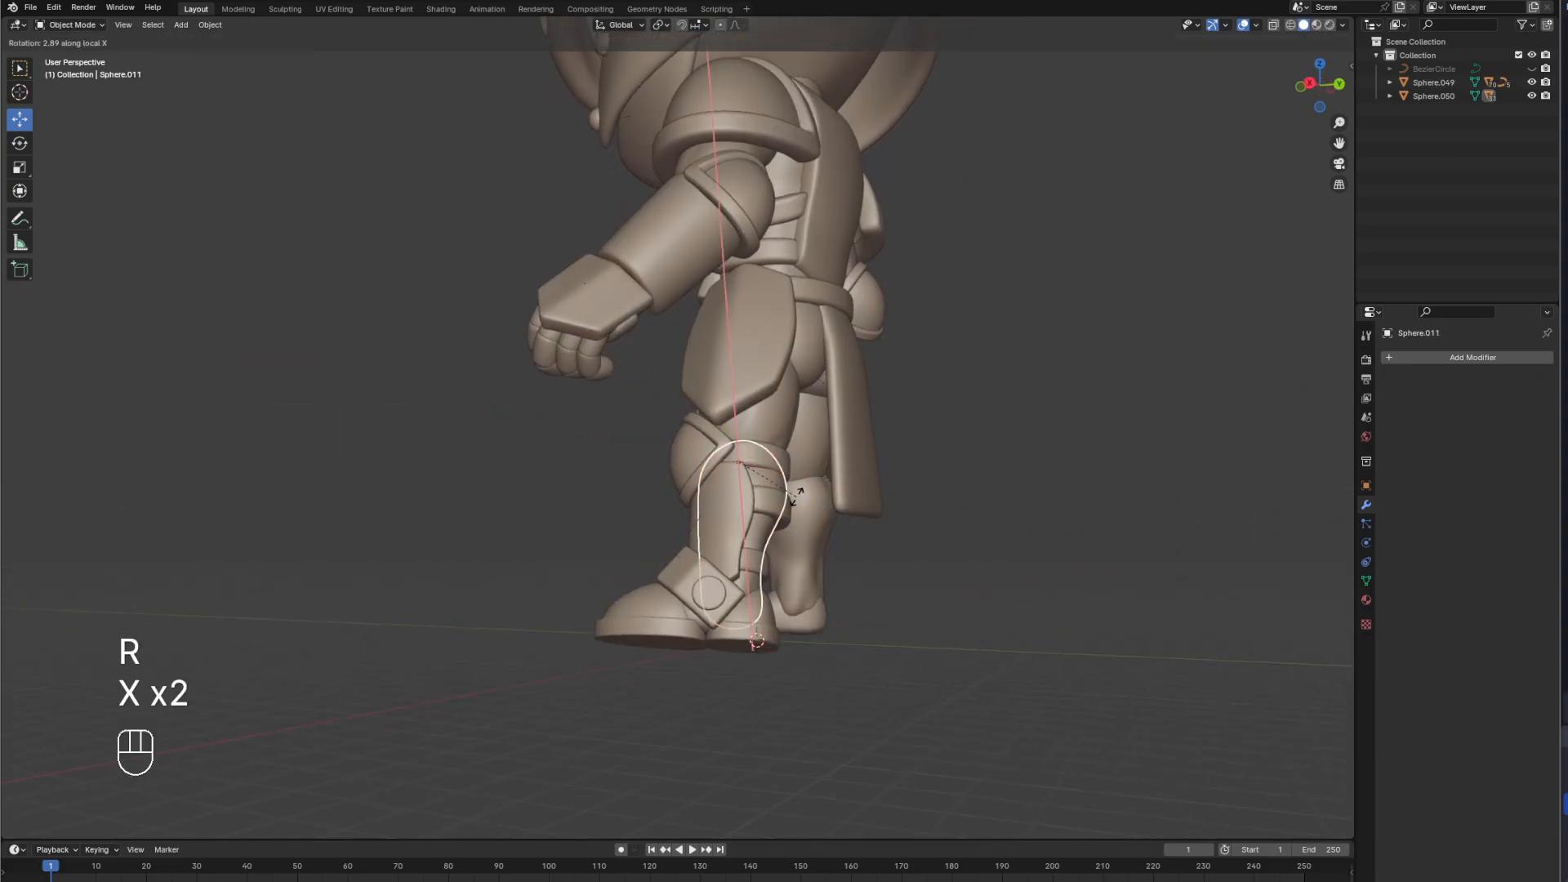
pyautogui.click(802, 488)
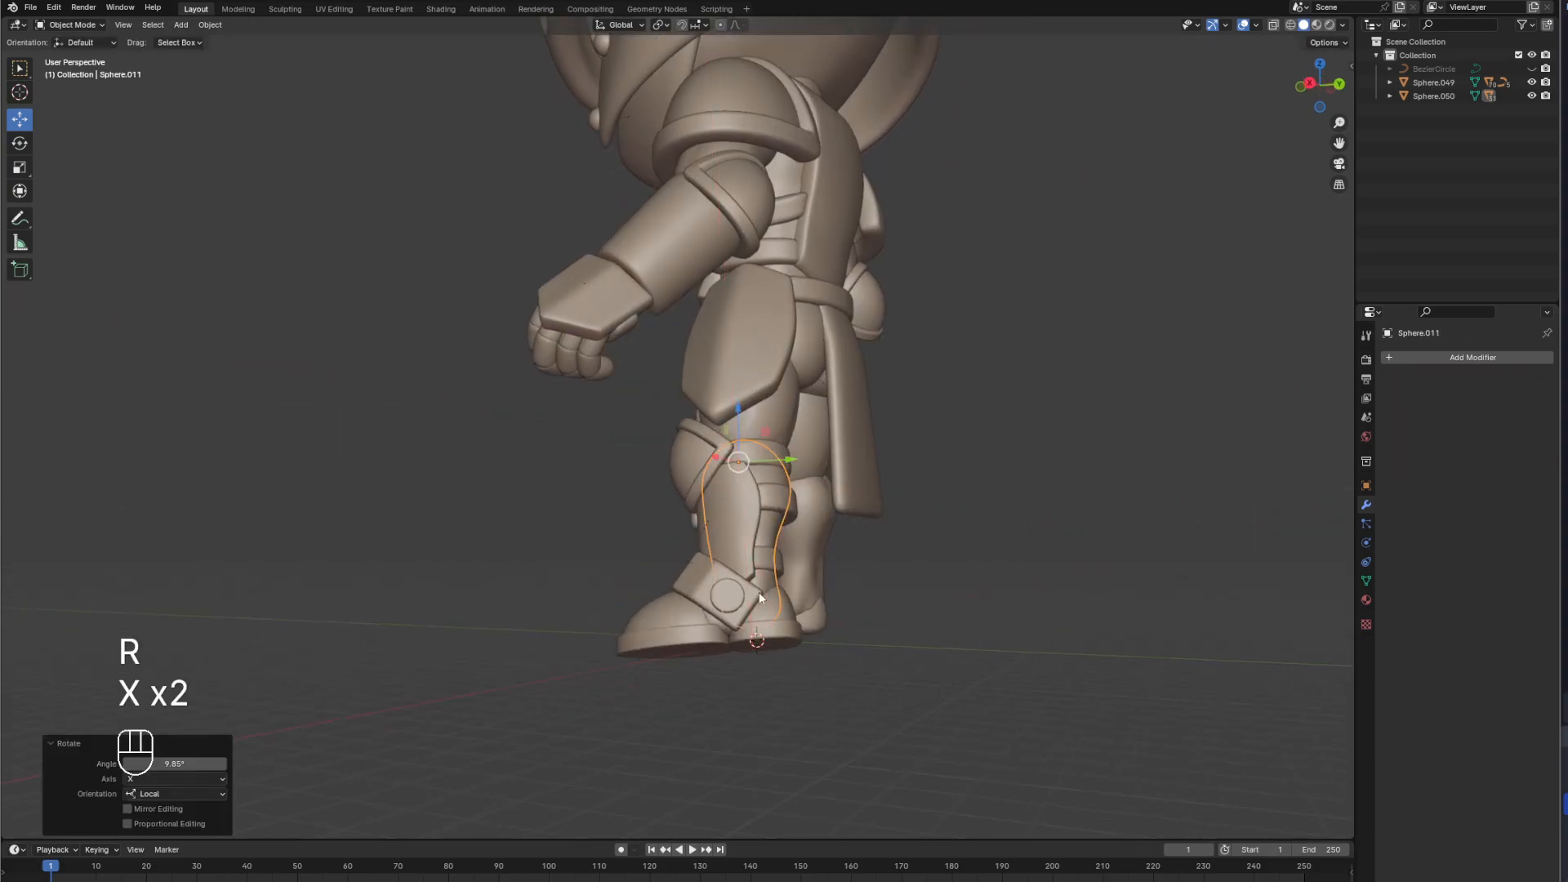
# Select the foot inside the armored shoe and rotate it slightly upward around global X to level the sole.
pyautogui.press('KP_1')
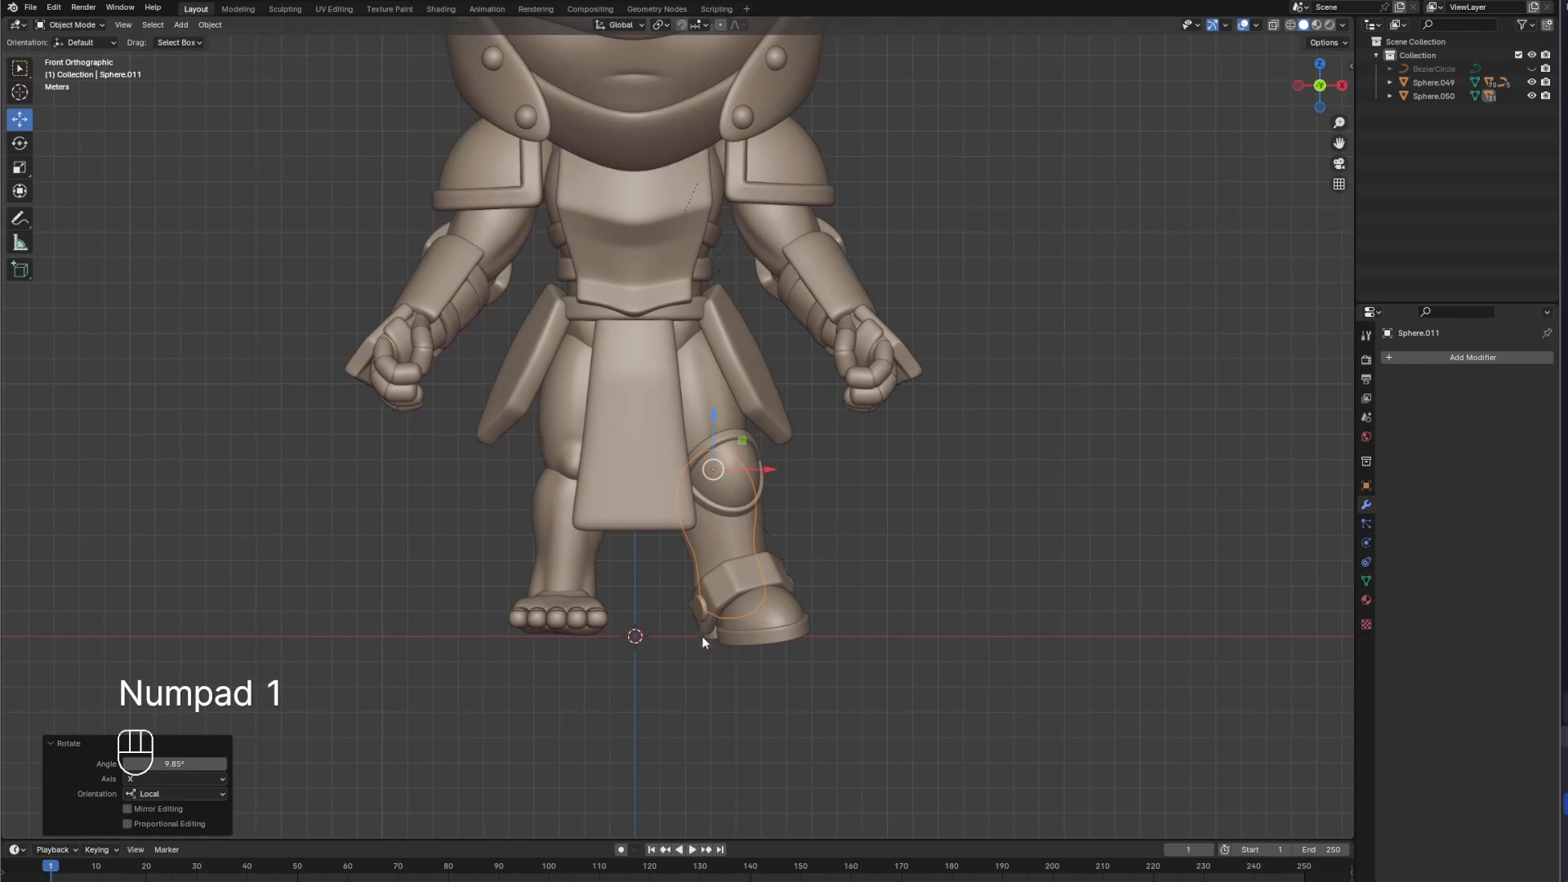
pyautogui.moveTo(768, 602); pyautogui.dragTo(663, 491, button='middle')
pyautogui.scroll(2, 777, 624)
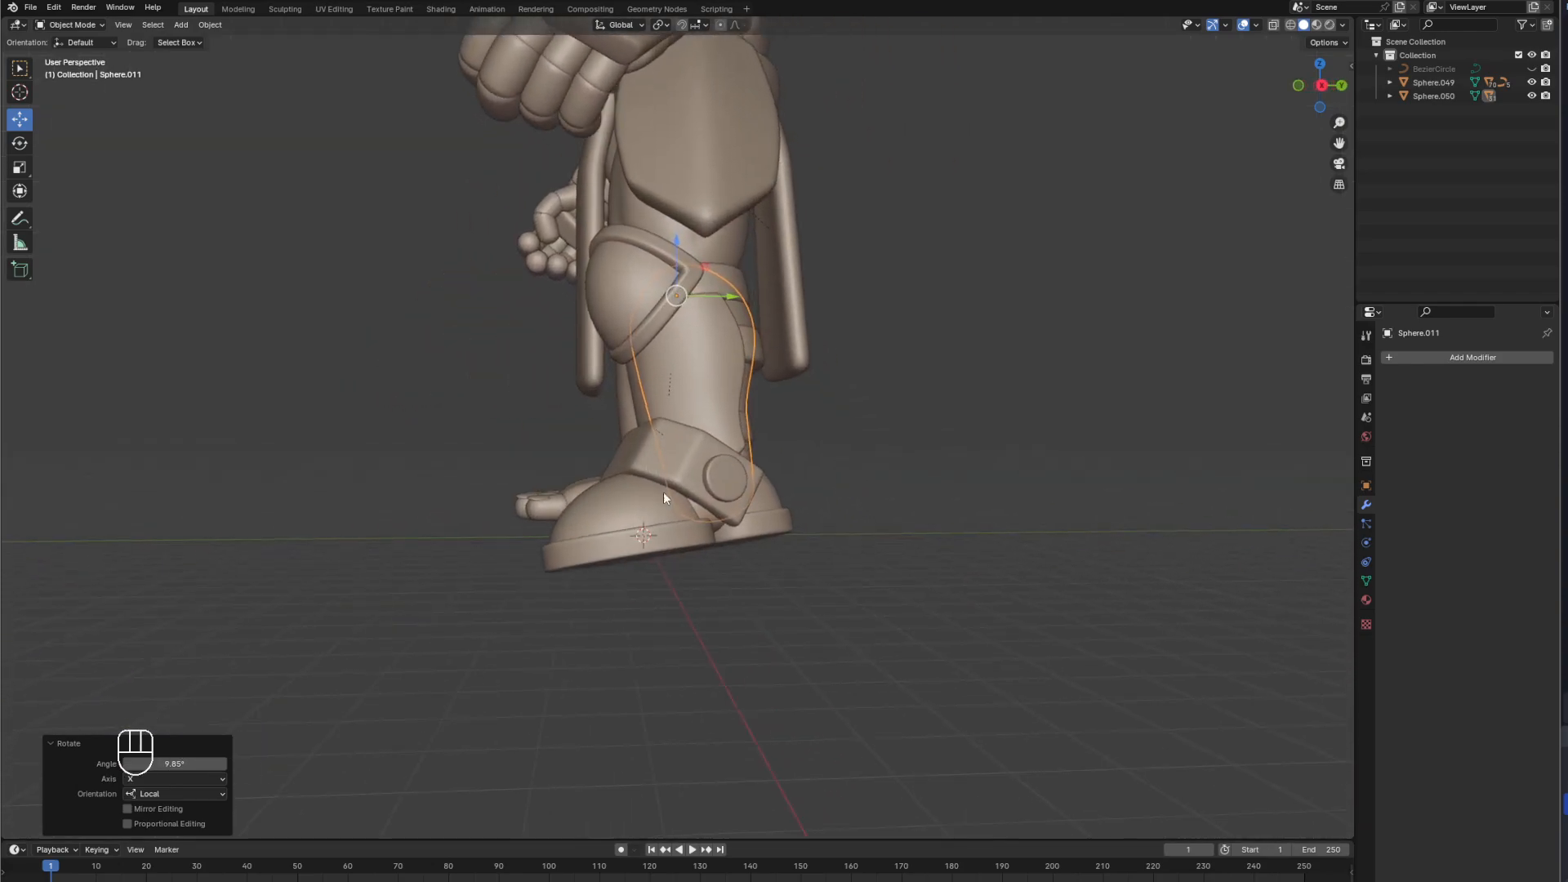
pyautogui.click(702, 511)
pyautogui.click(702, 512)
pyautogui.click(702, 512)
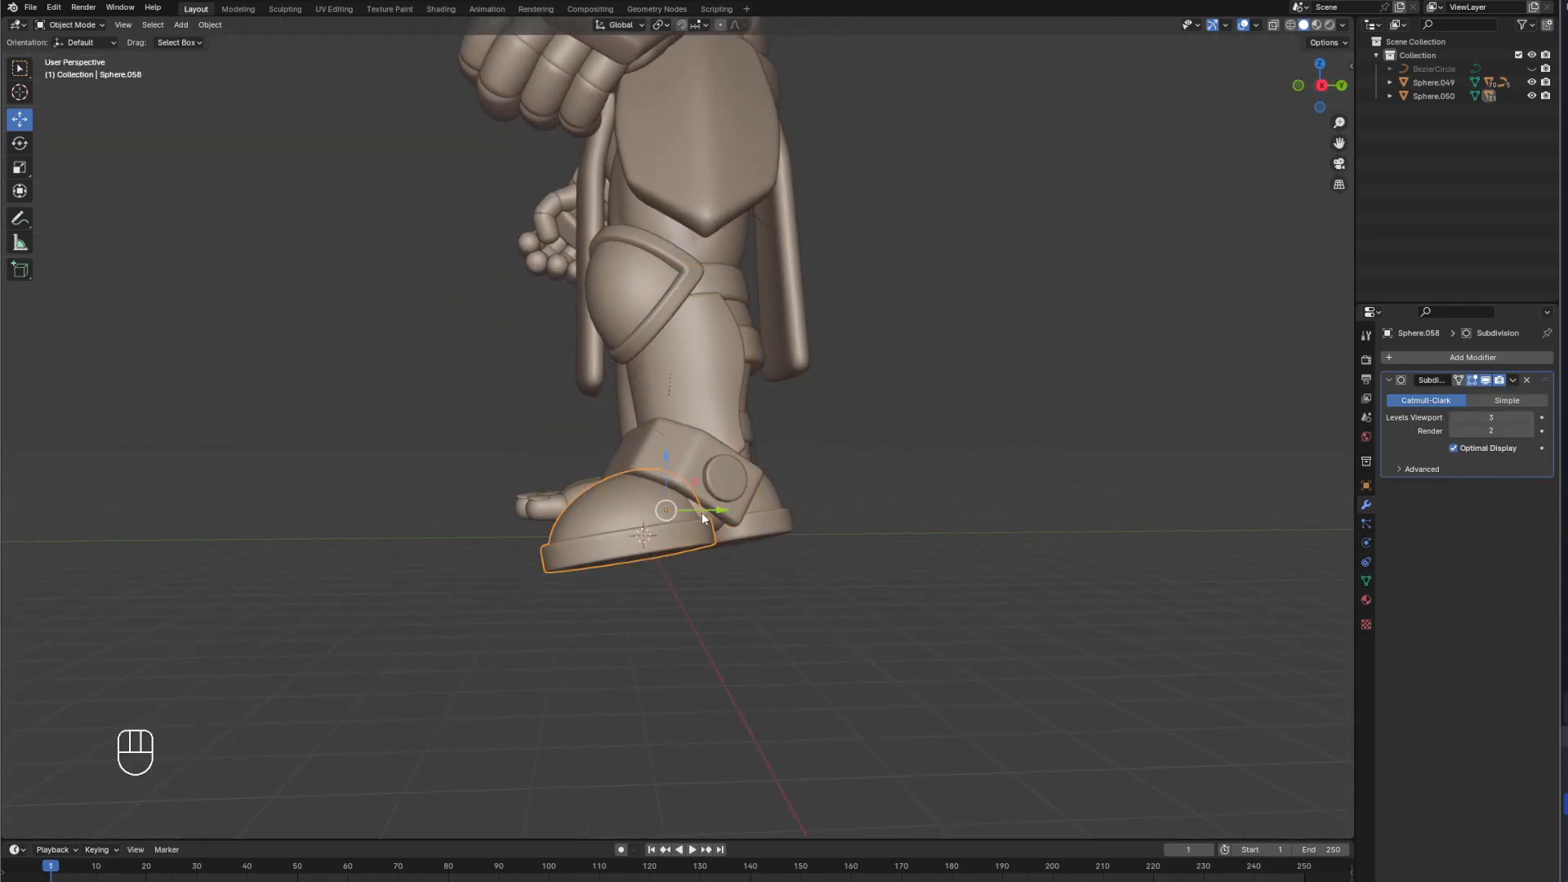
pyautogui.click(703, 512)
pyautogui.click(706, 512)
pyautogui.click(708, 512)
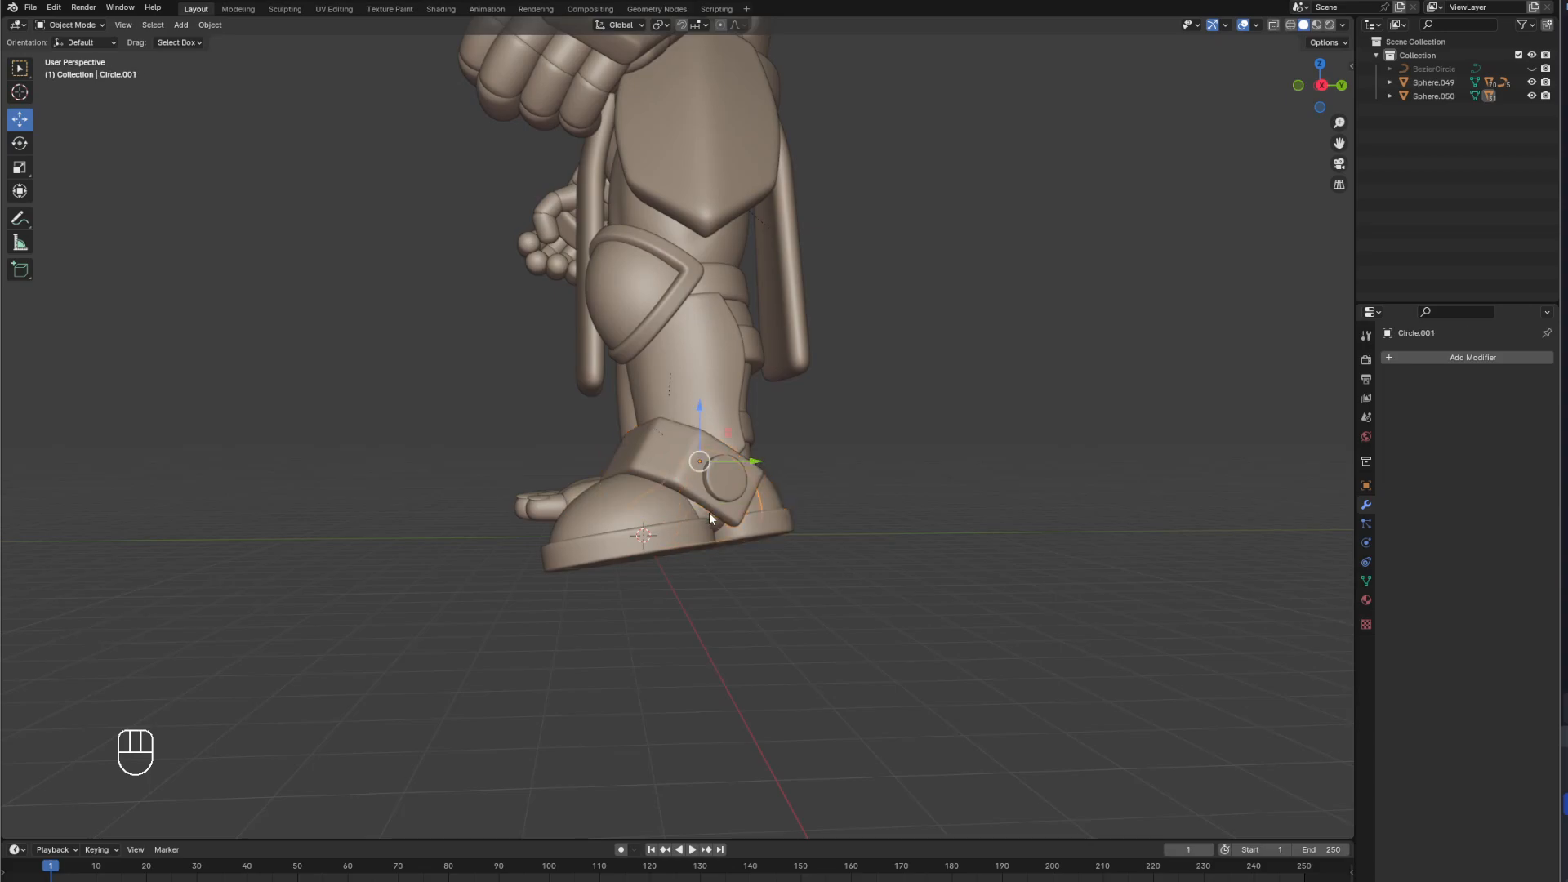
pyautogui.press('KP_1')
pyautogui.scroll(1, 817, 490)
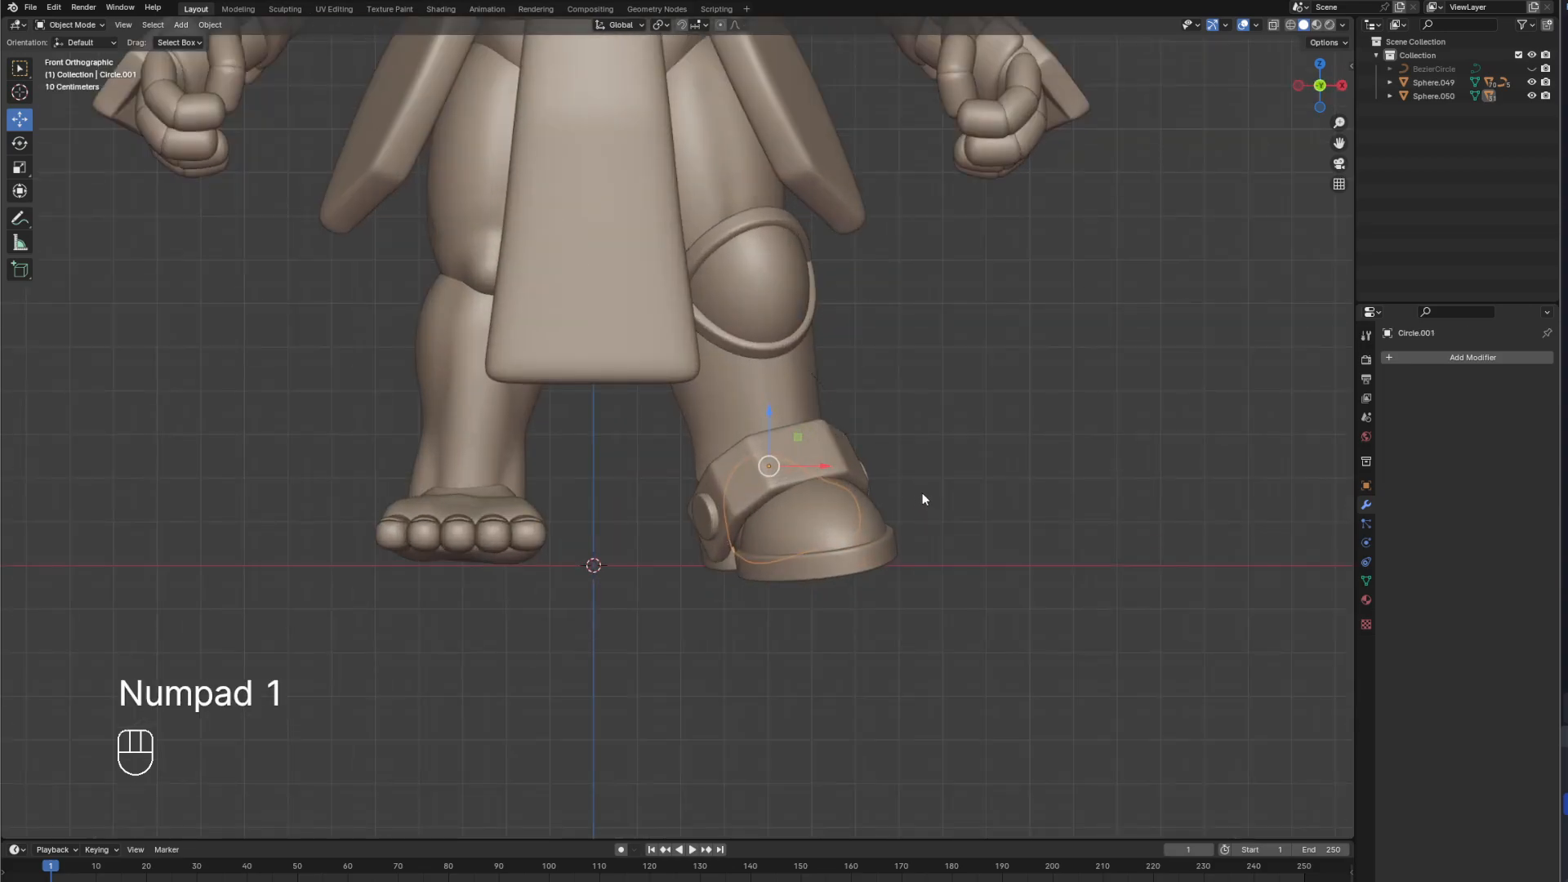
pyautogui.press('r')
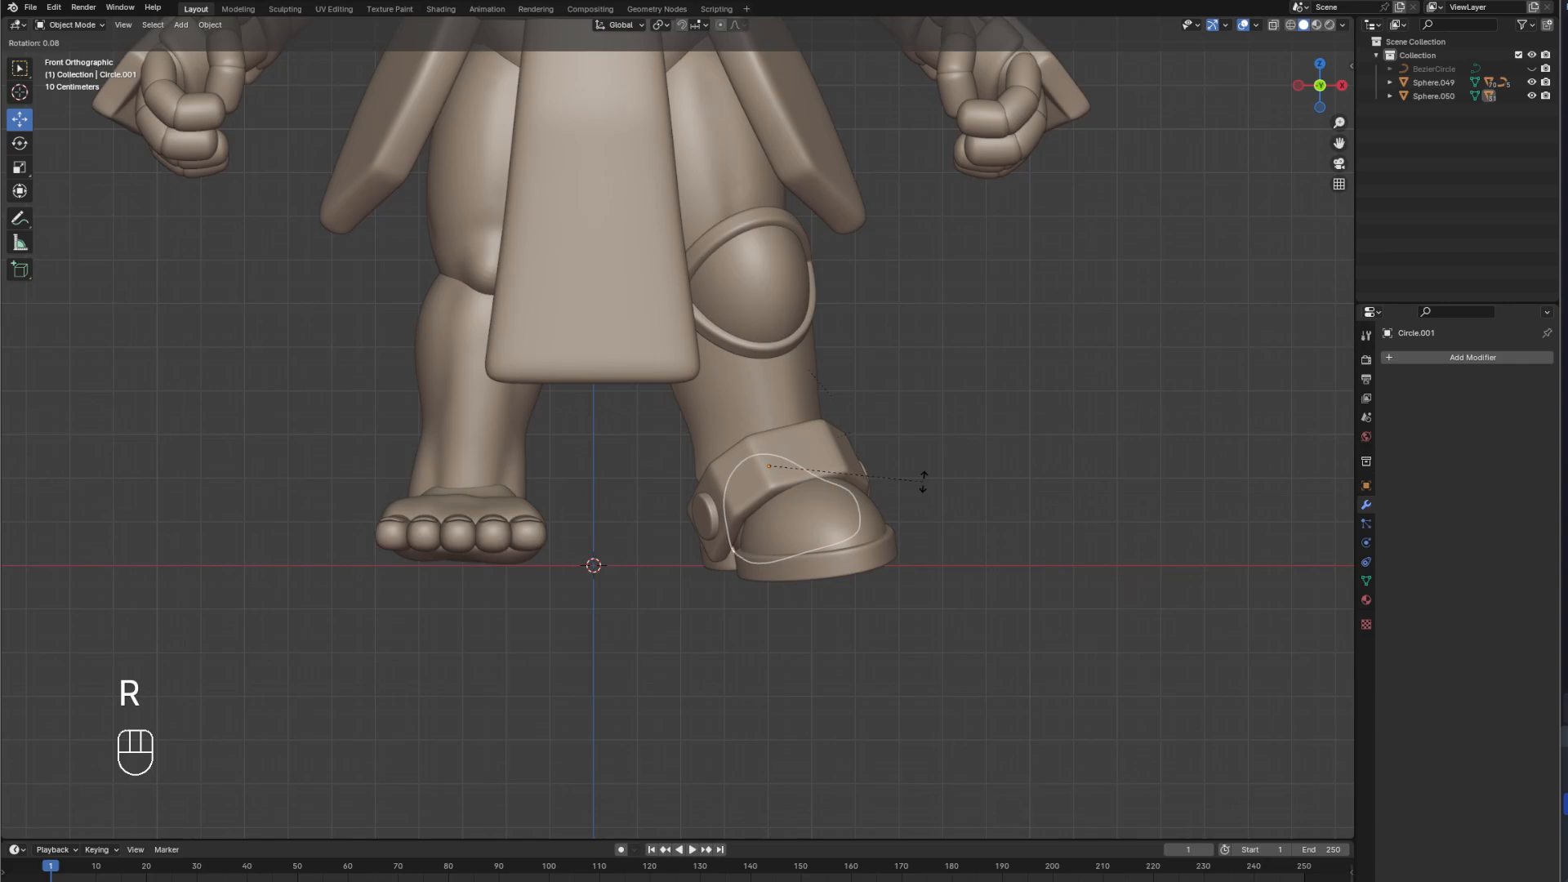
pyautogui.press('x')
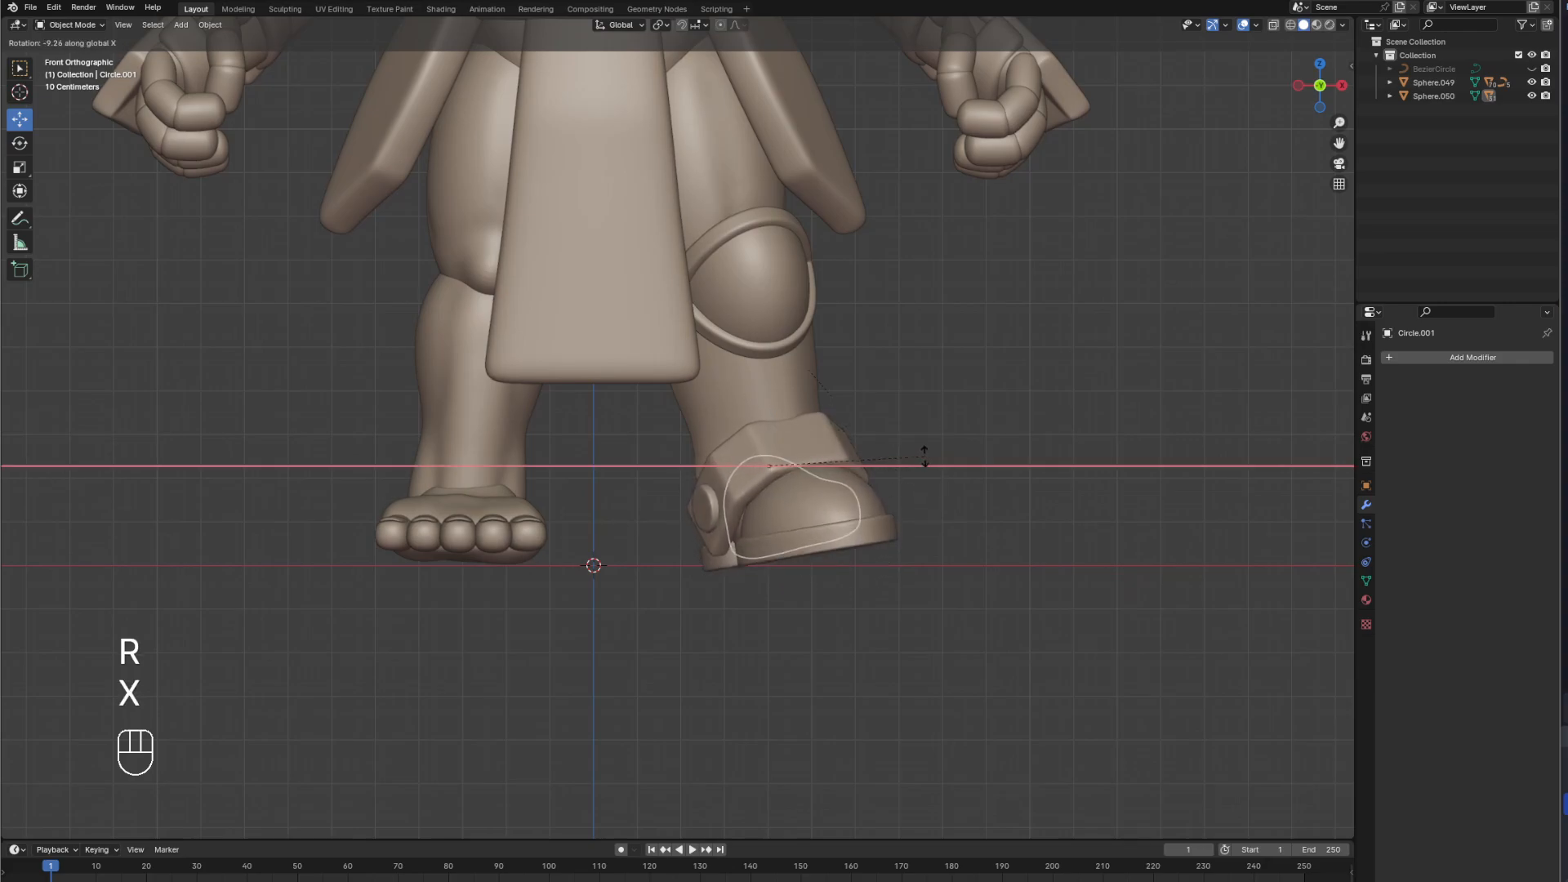
pyautogui.click(920, 451)
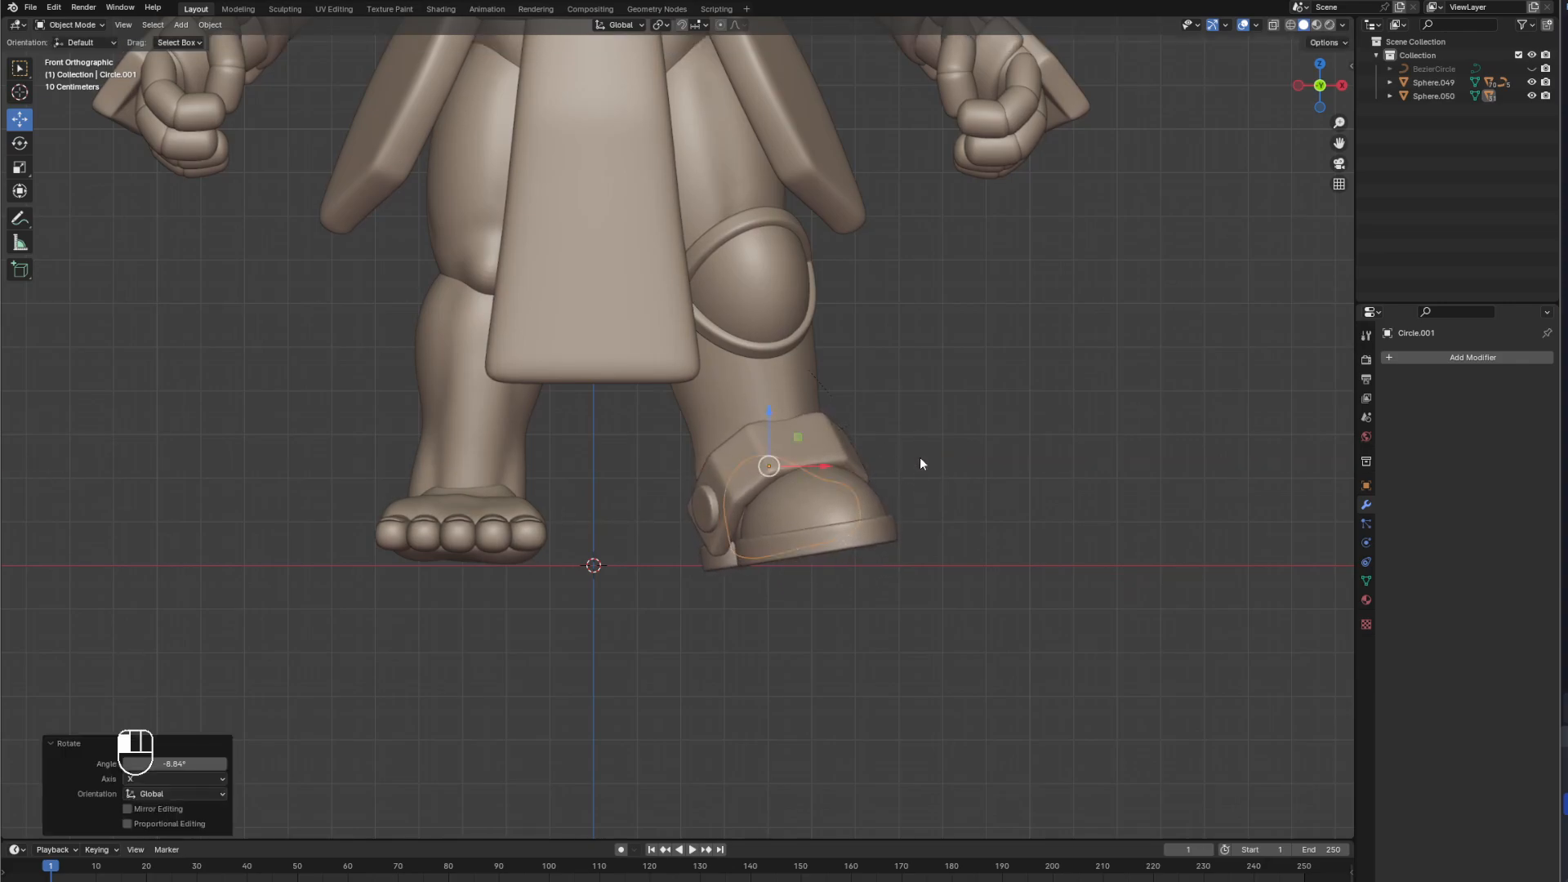
# Rotate the armored foot about 8° in front view so its sole lies flat on the ground, and deselect it.
pyautogui.press('r')
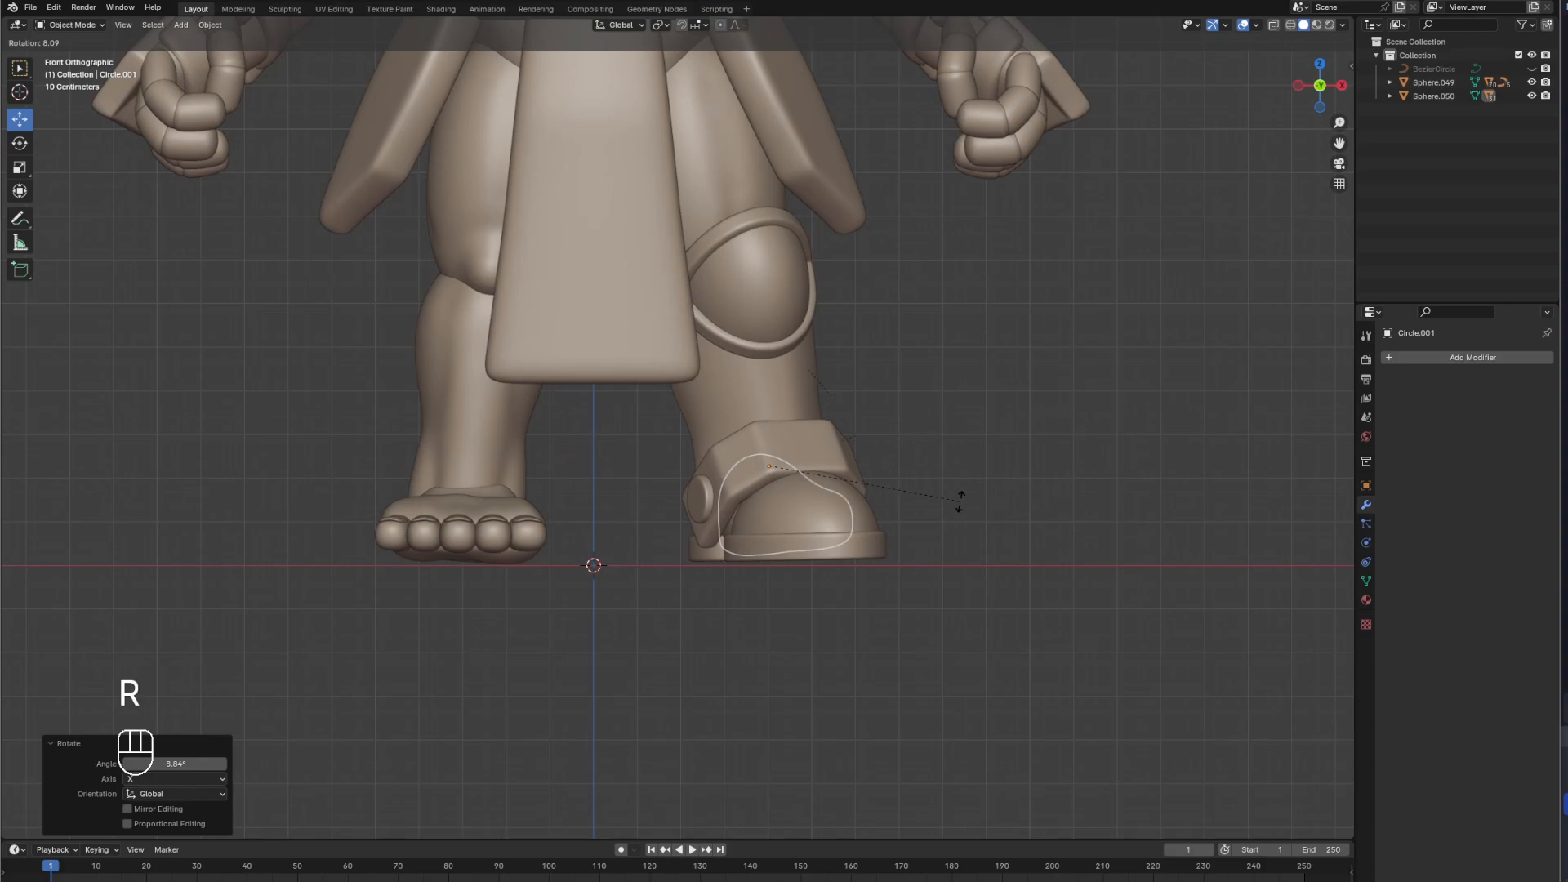
pyautogui.click(964, 502)
pyautogui.click(1055, 502)
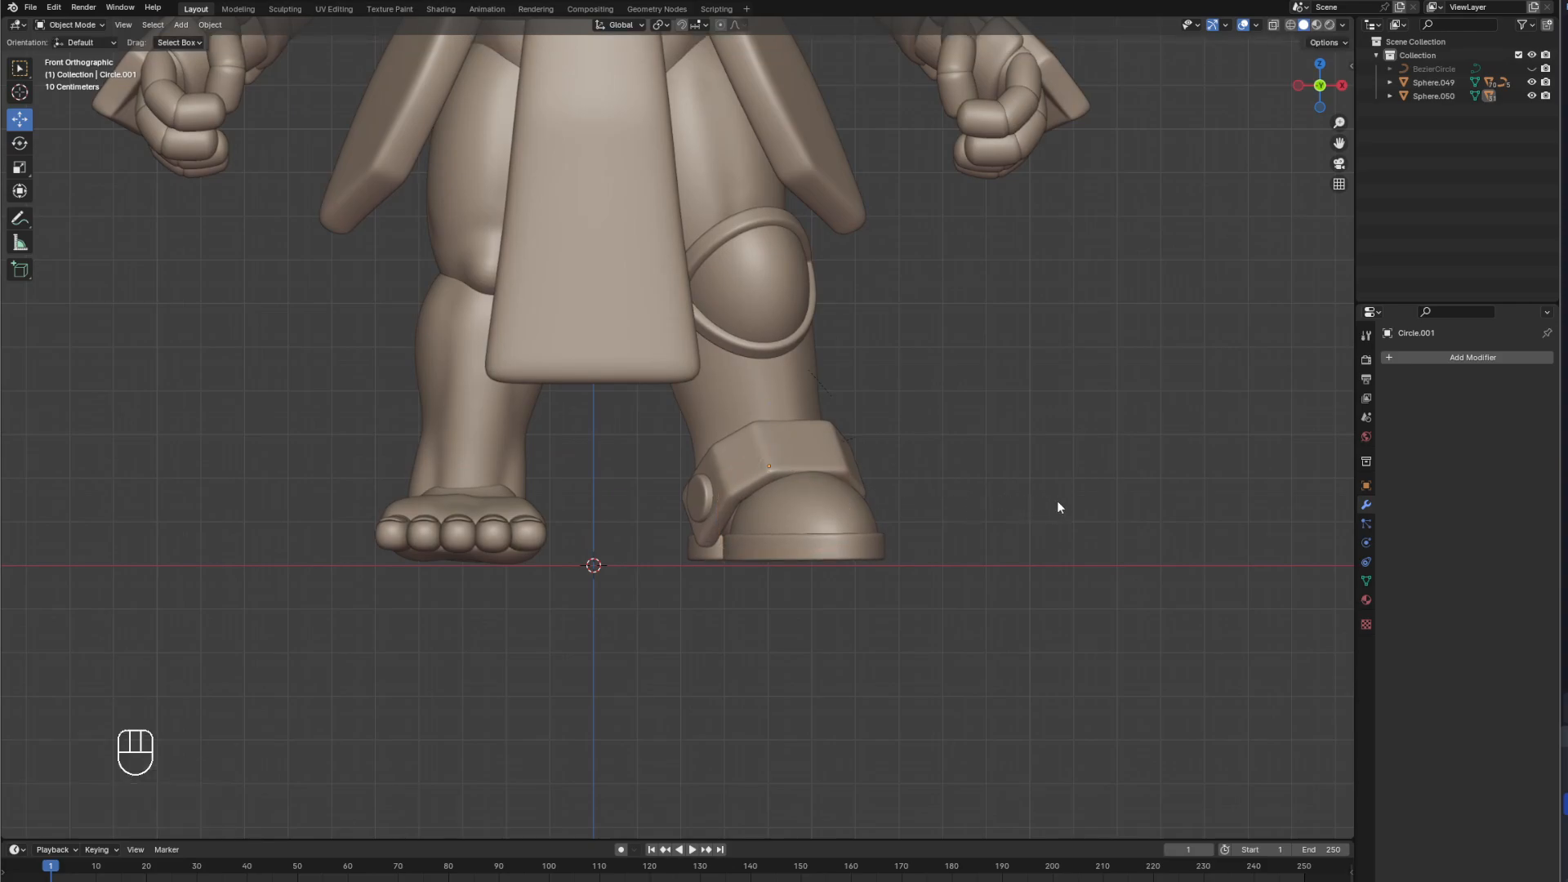
pyautogui.moveTo(1055, 503); pyautogui.dragTo(1015, 529, button='middle')
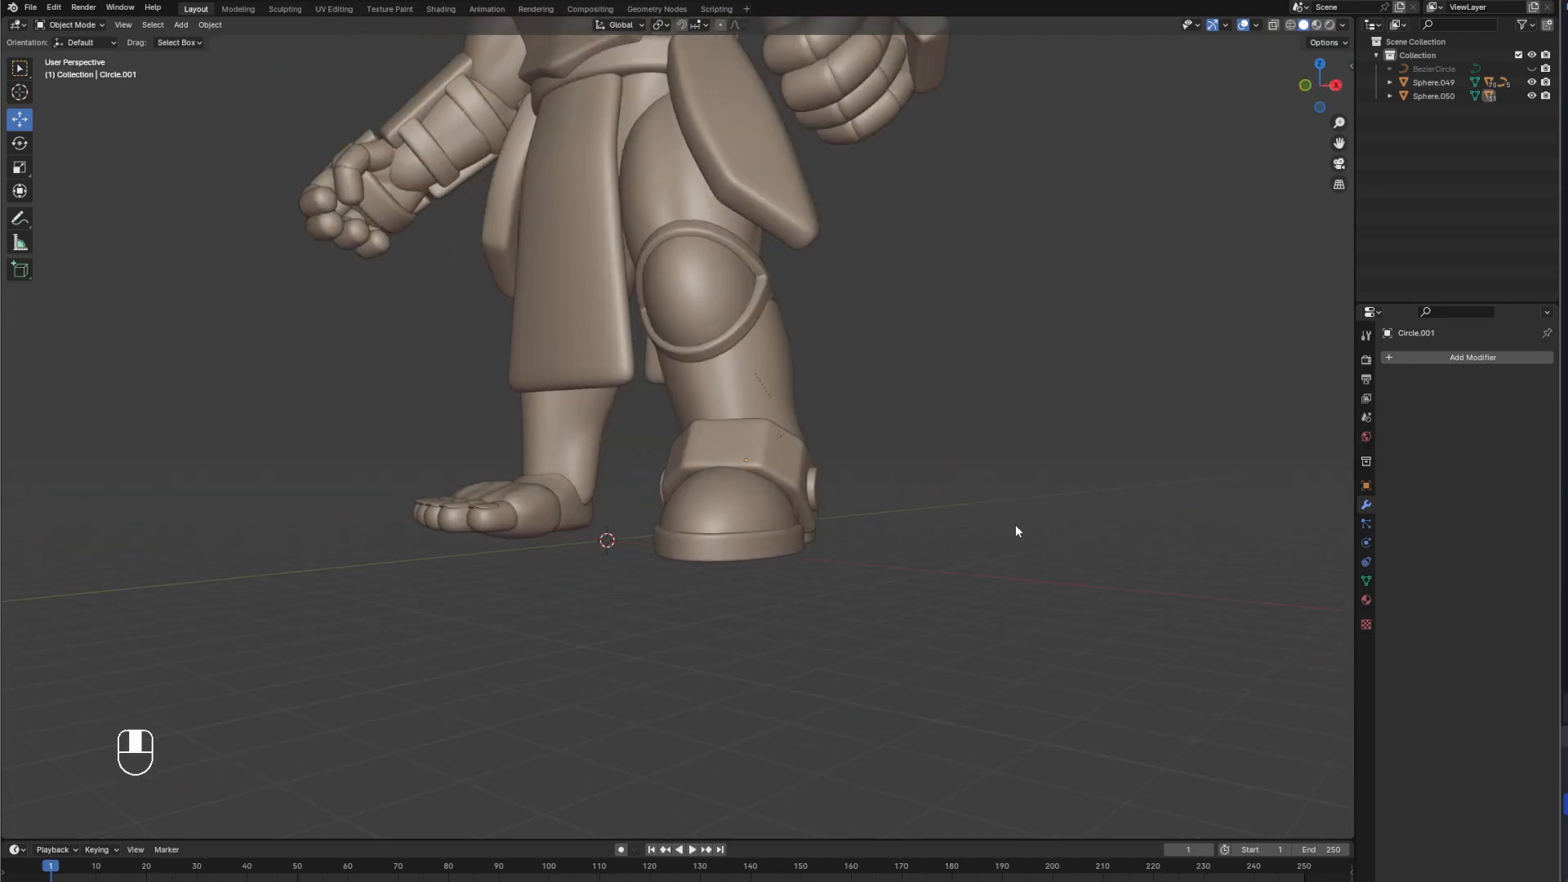
# Delete the bare leg with its foot and toes on the character's unarmored side.
pyautogui.press('KP_1')
pyautogui.keyDown('shift'); pyautogui.moveTo(697, 402); pyautogui.dragTo(770, 443, button='middle'); pyautogui.keyUp('shift')
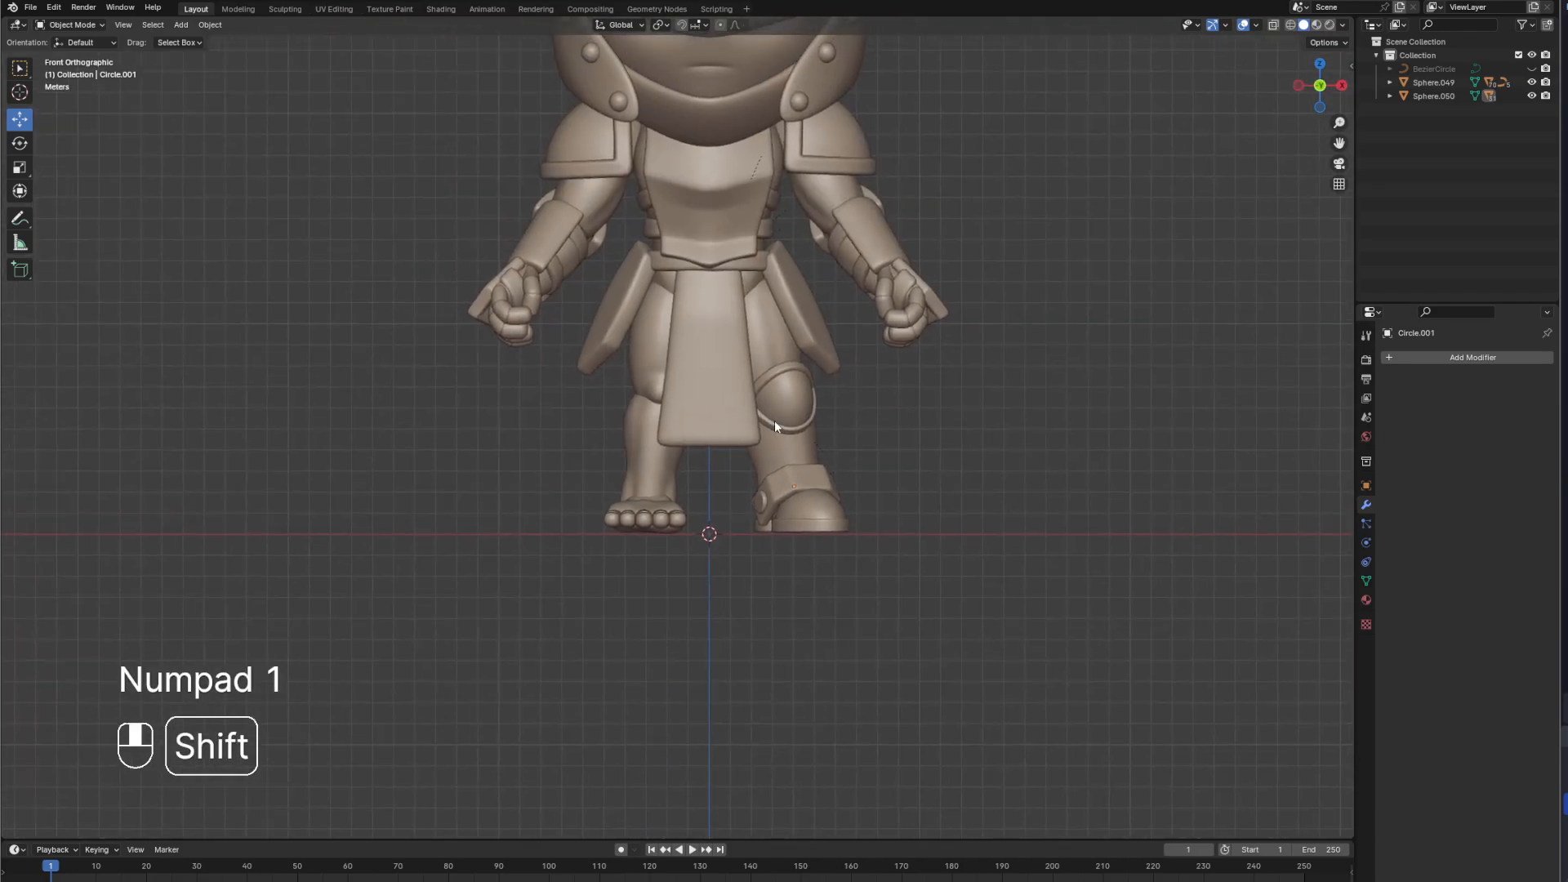
pyautogui.moveTo(634, 498); pyautogui.dragTo(646, 522)
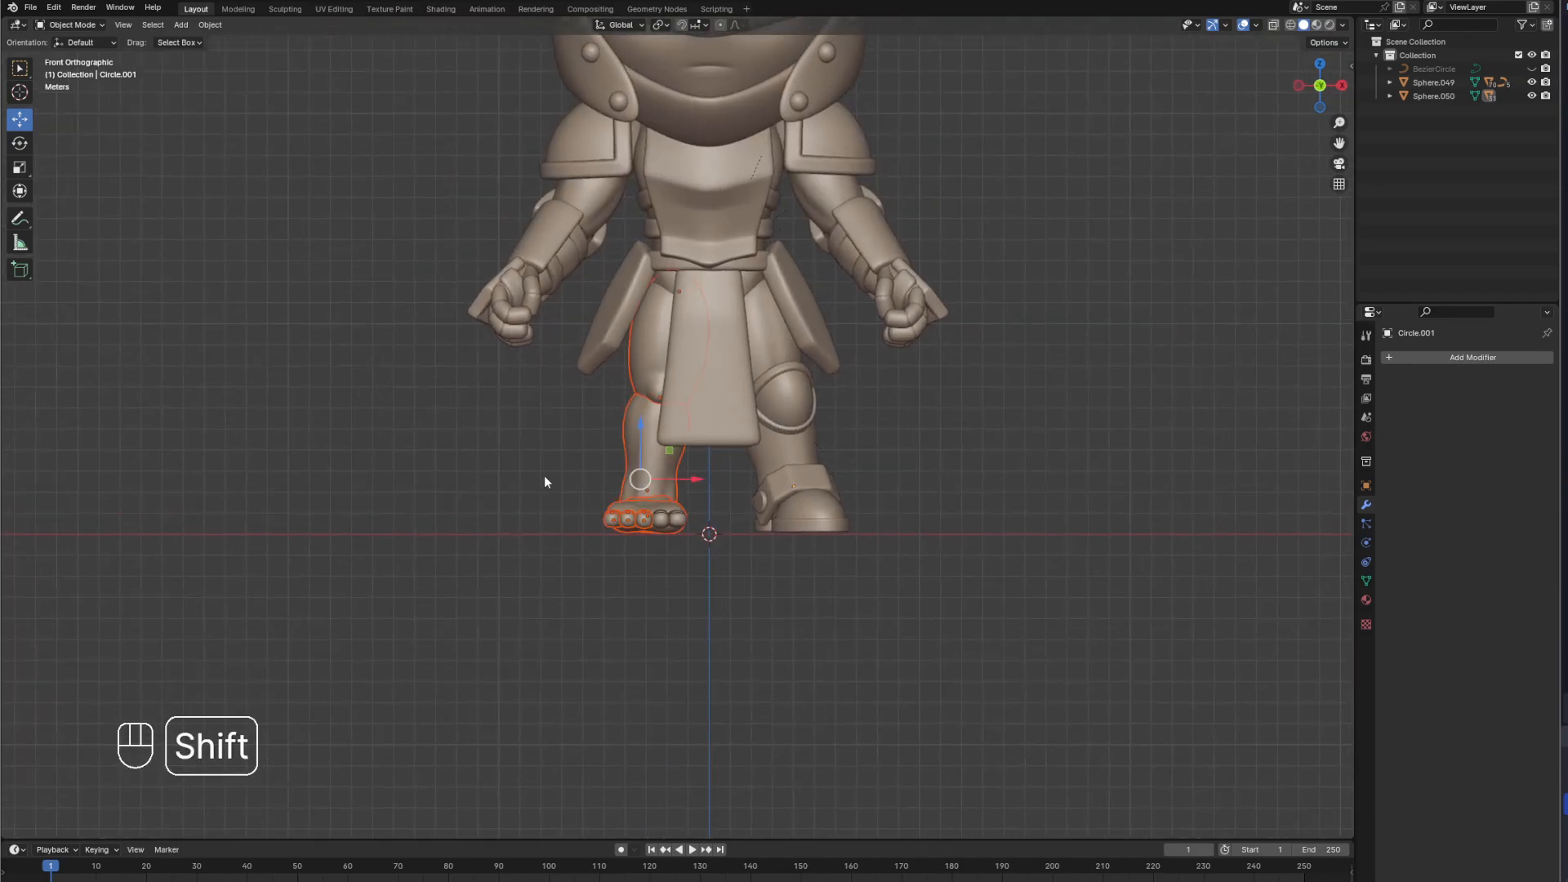
pyautogui.keyDown('shift'); pyautogui.moveTo(544, 475); pyautogui.dragTo(706, 556); pyautogui.keyUp('shift')
pyautogui.press('Delete')
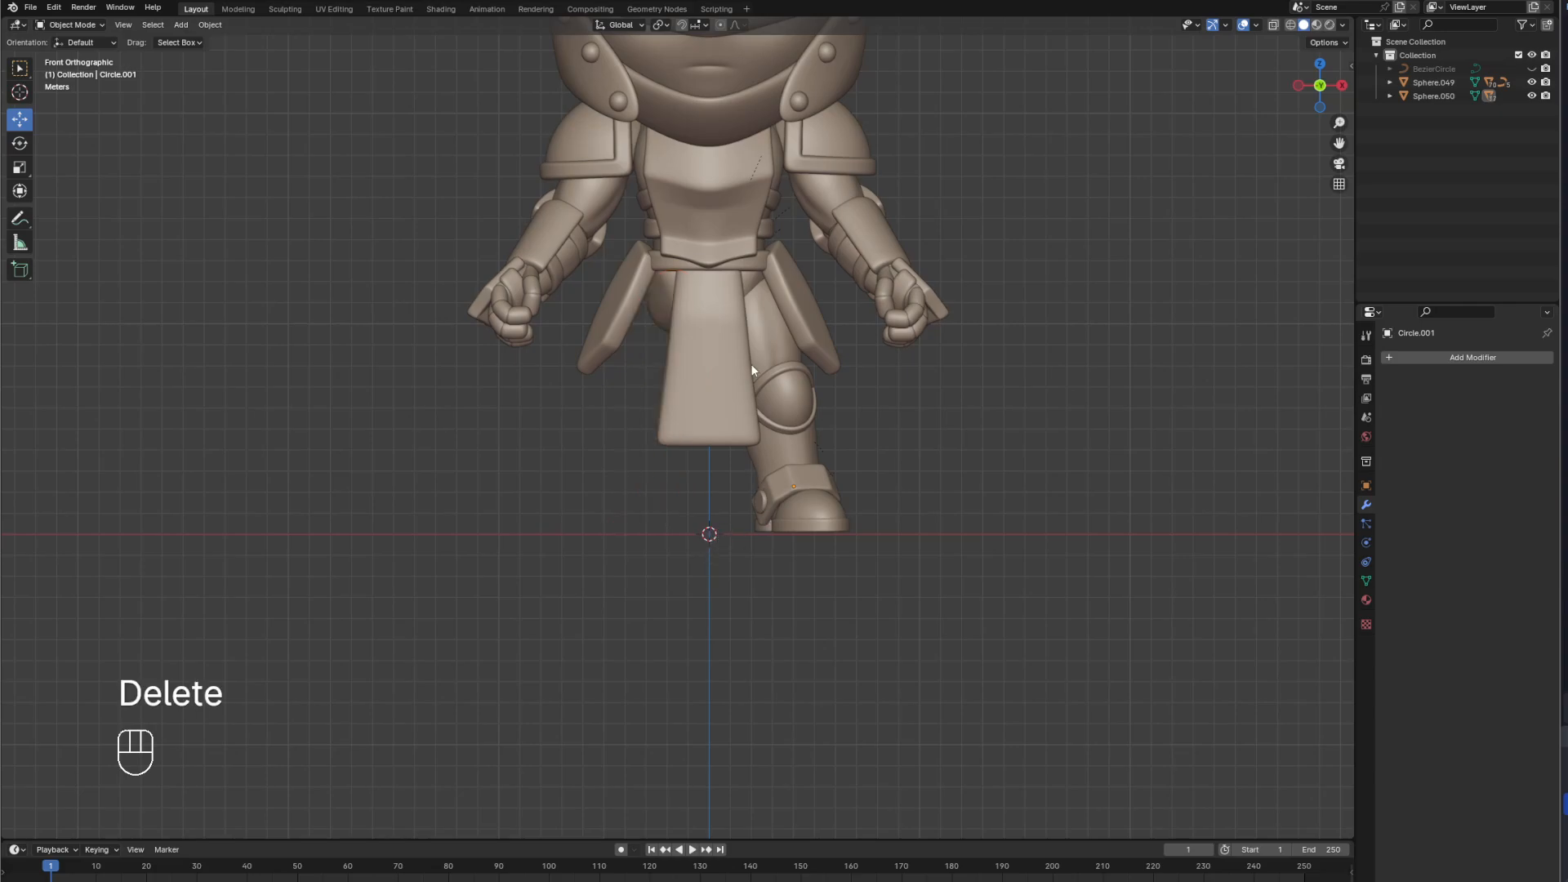
# Duplicate the whole armored leg and move the copy about -9.05 m along X to the opposite side.
pyautogui.moveTo(808, 575); pyautogui.dragTo(787, 562)
pyautogui.click(769, 354)
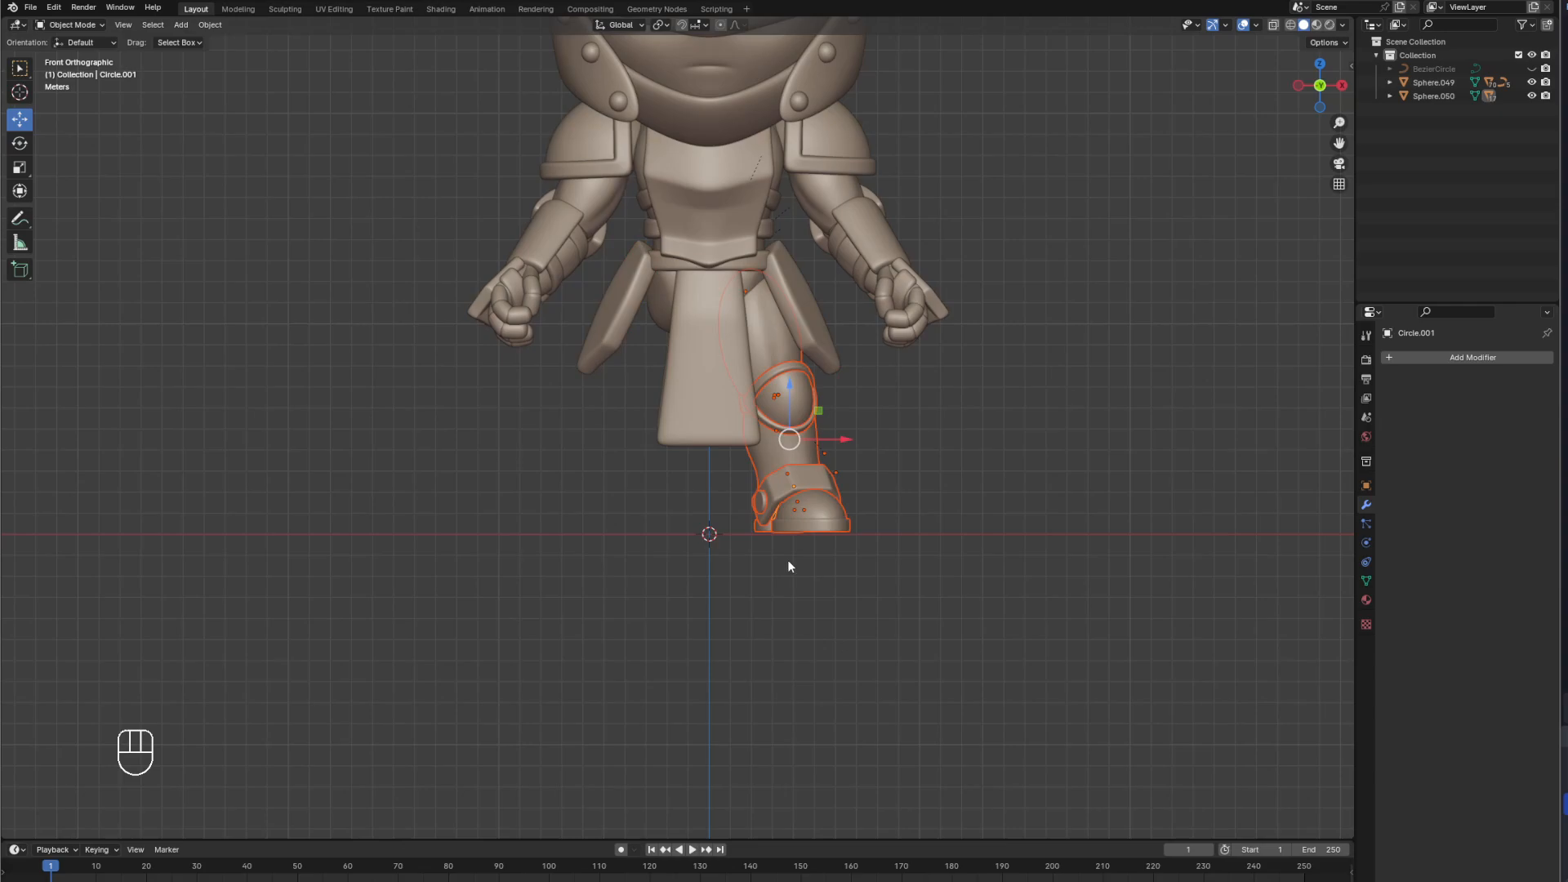
pyautogui.hotkey('shift', 'd')
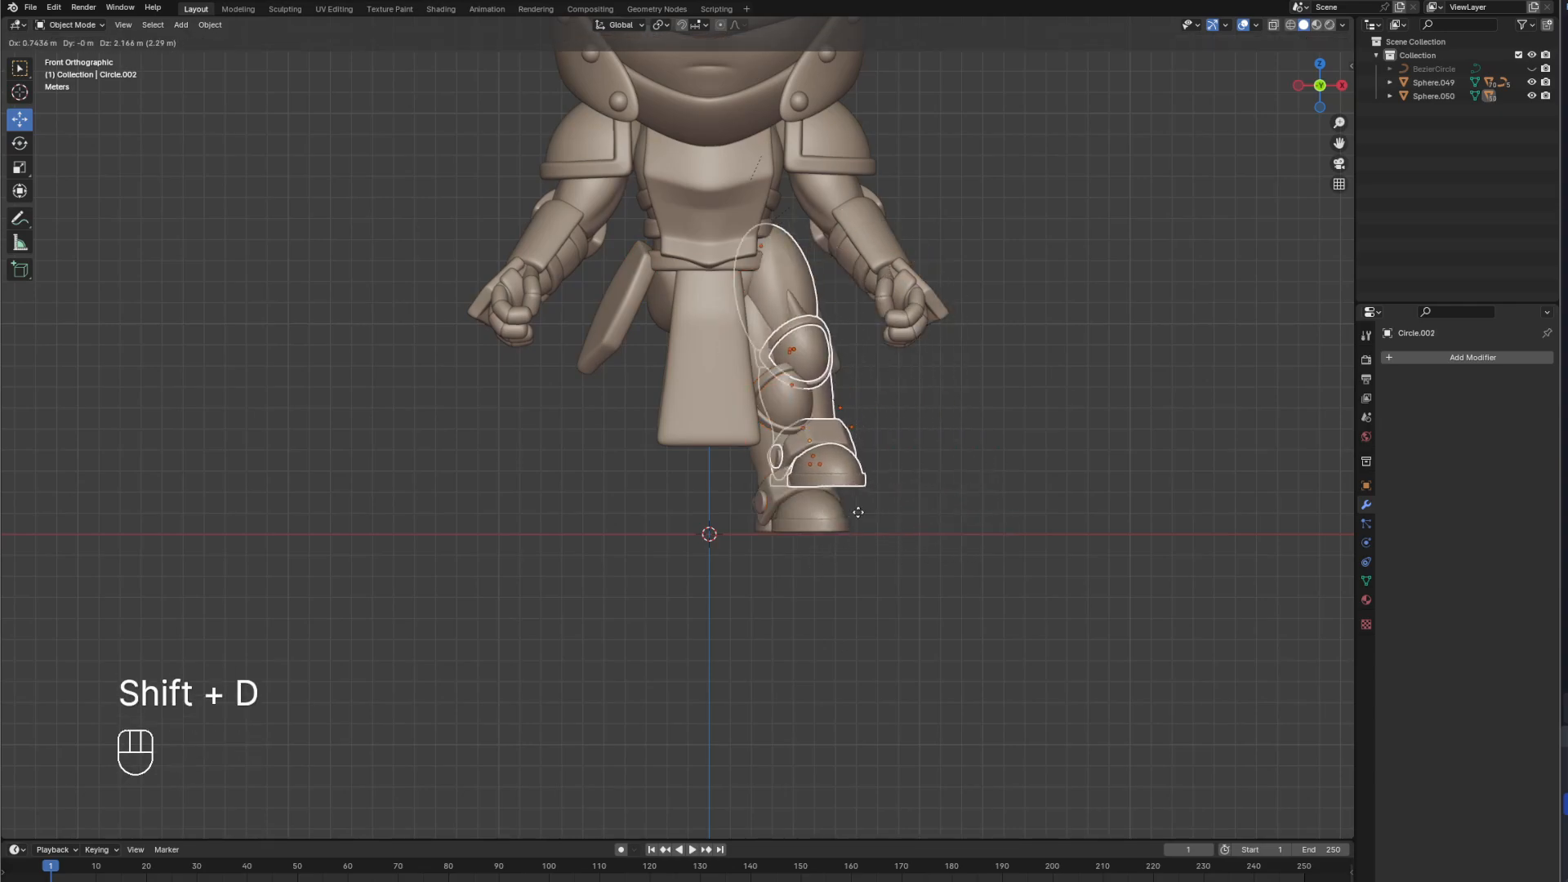
pyautogui.rightClick(899, 530)
pyautogui.moveTo(845, 450); pyautogui.dragTo(651, 443)
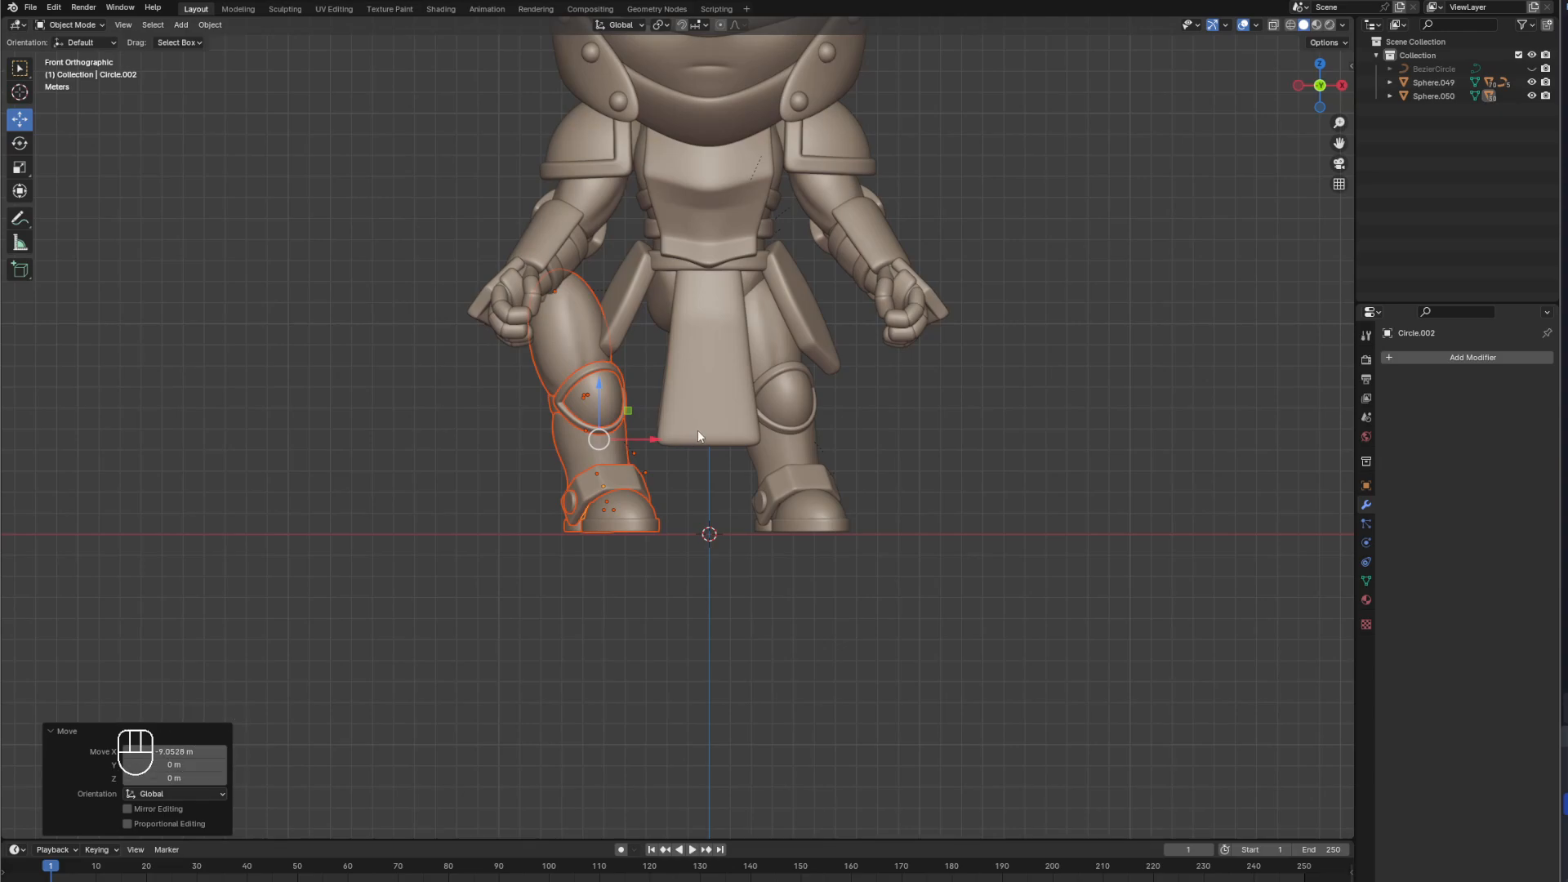
# Try applying the rotation to the duplicated leg pieces, and undo it.
pyautogui.hotkey('ctrl', 'a')
pyautogui.click(621, 284)
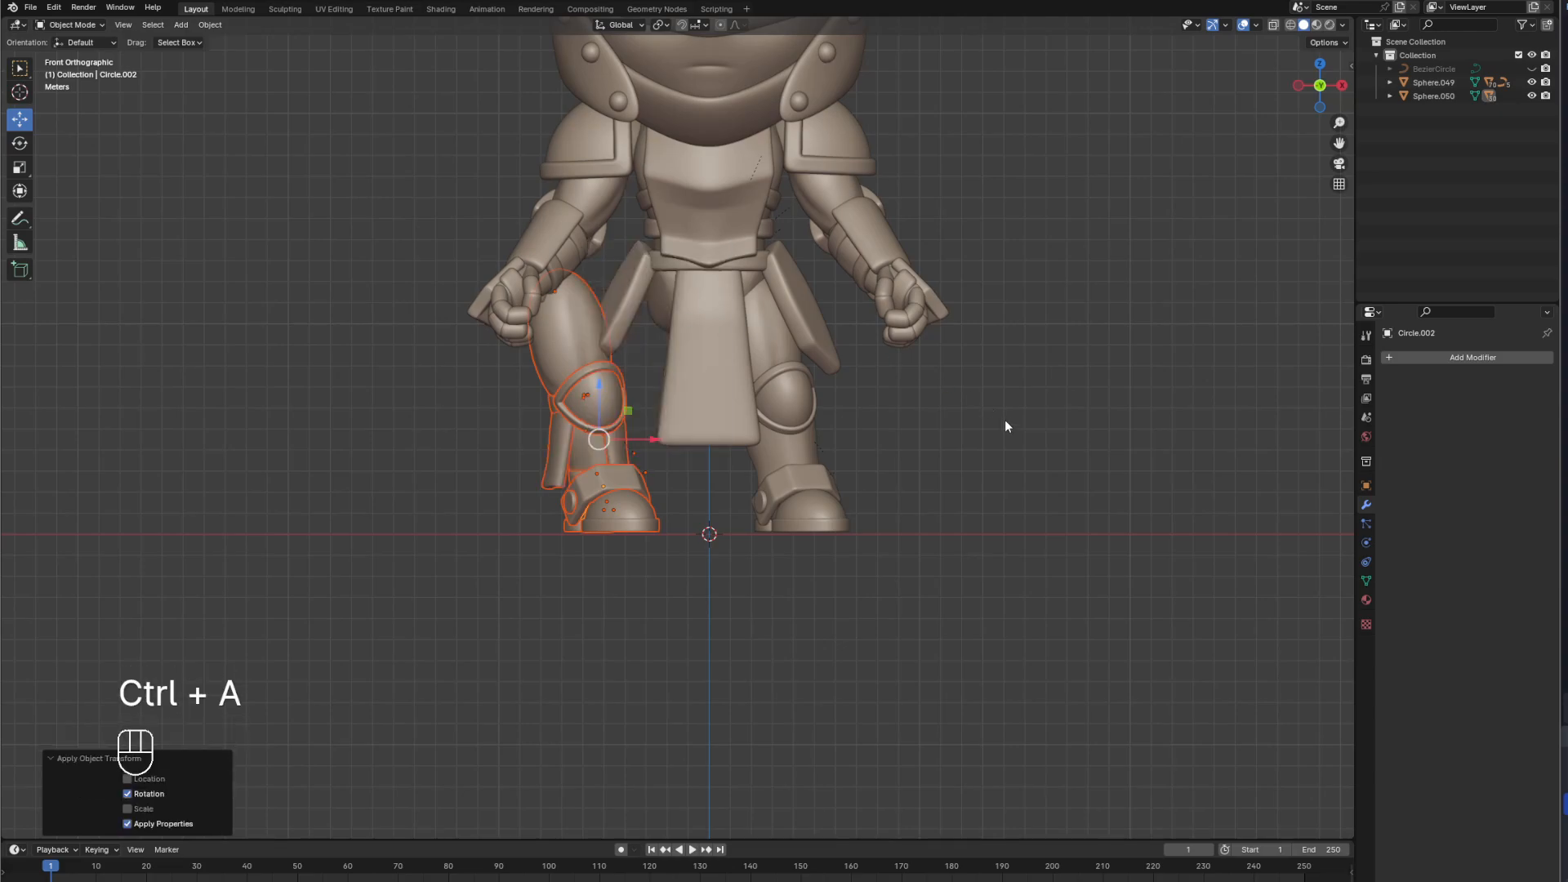
pyautogui.moveTo(968, 425); pyautogui.dragTo(702, 449, button='middle')
pyautogui.hotkey('ctrl', 'z')
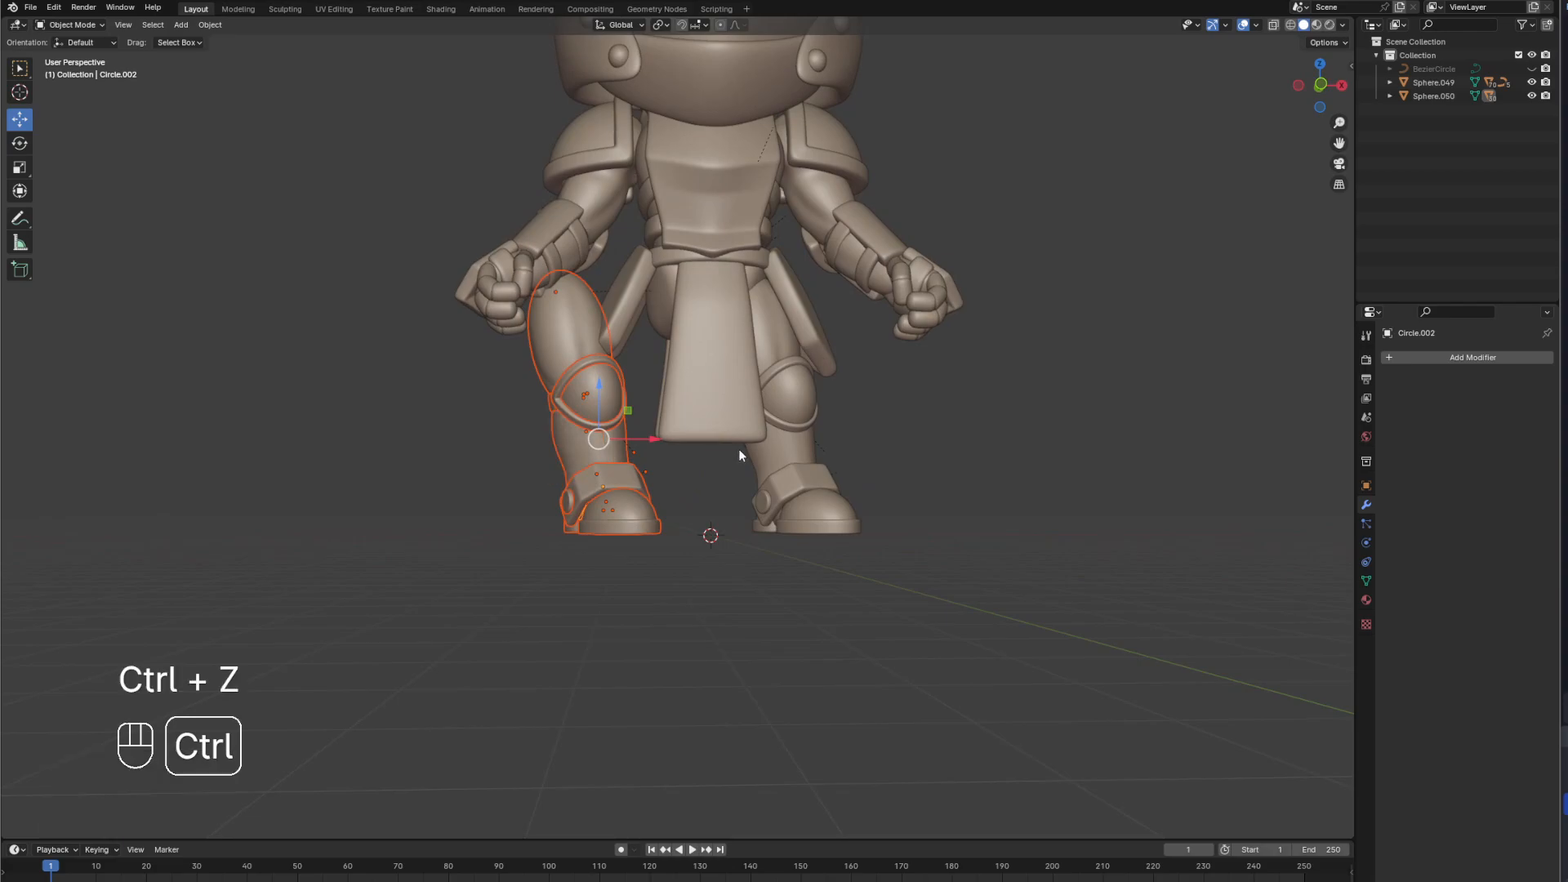
pyautogui.hotkey('ctrl', 'z')
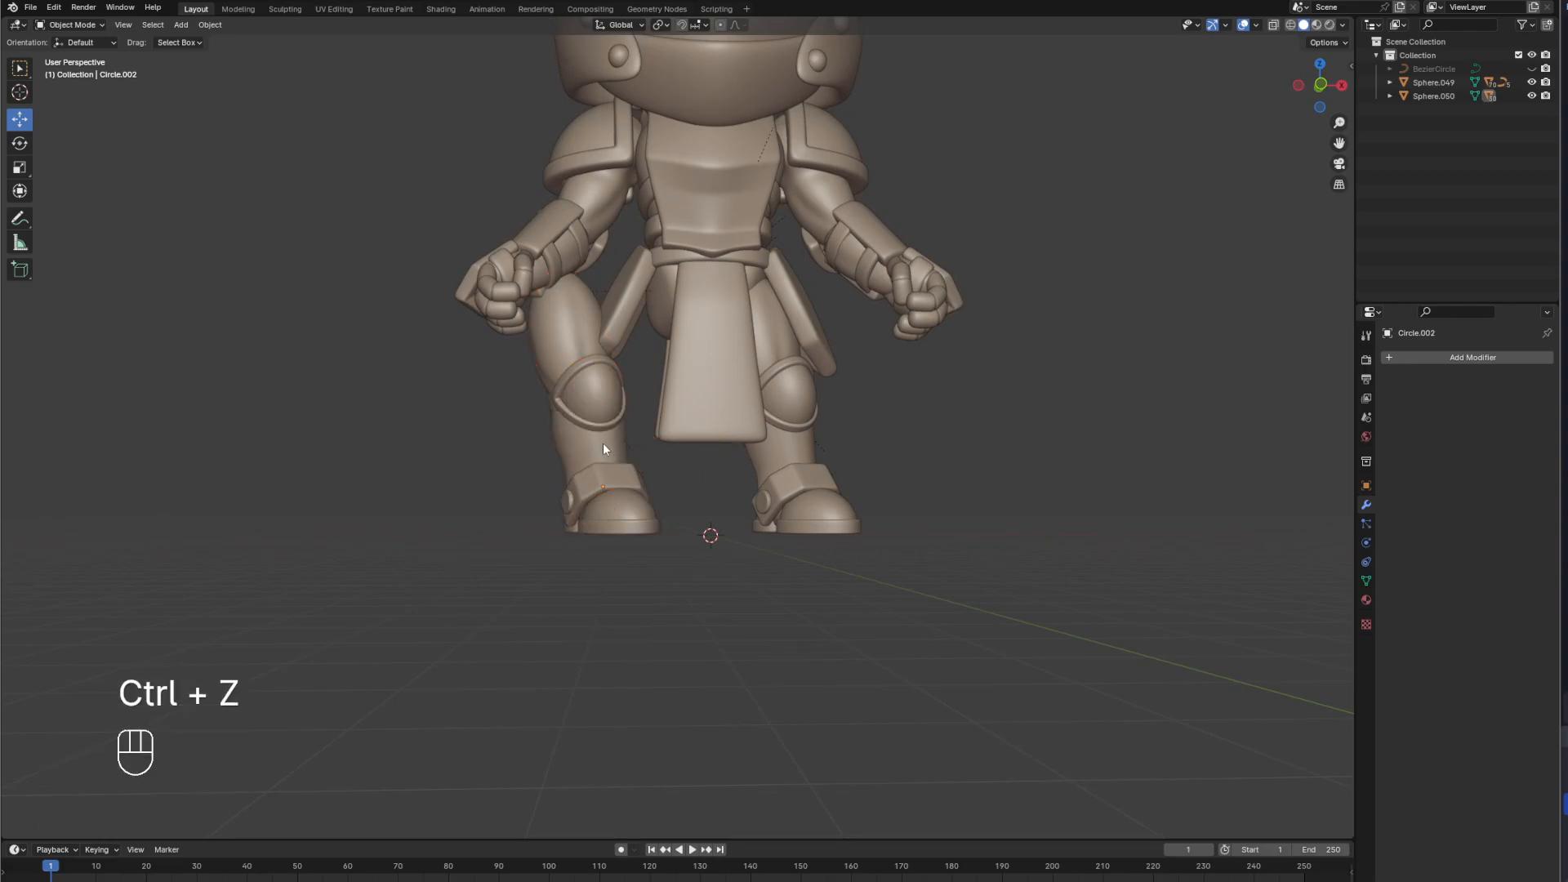
# Apply Visual Geometry to Mesh to the copied calf plate, and apply the rotation of all duplicated leg pieces.
pyautogui.click(581, 454)
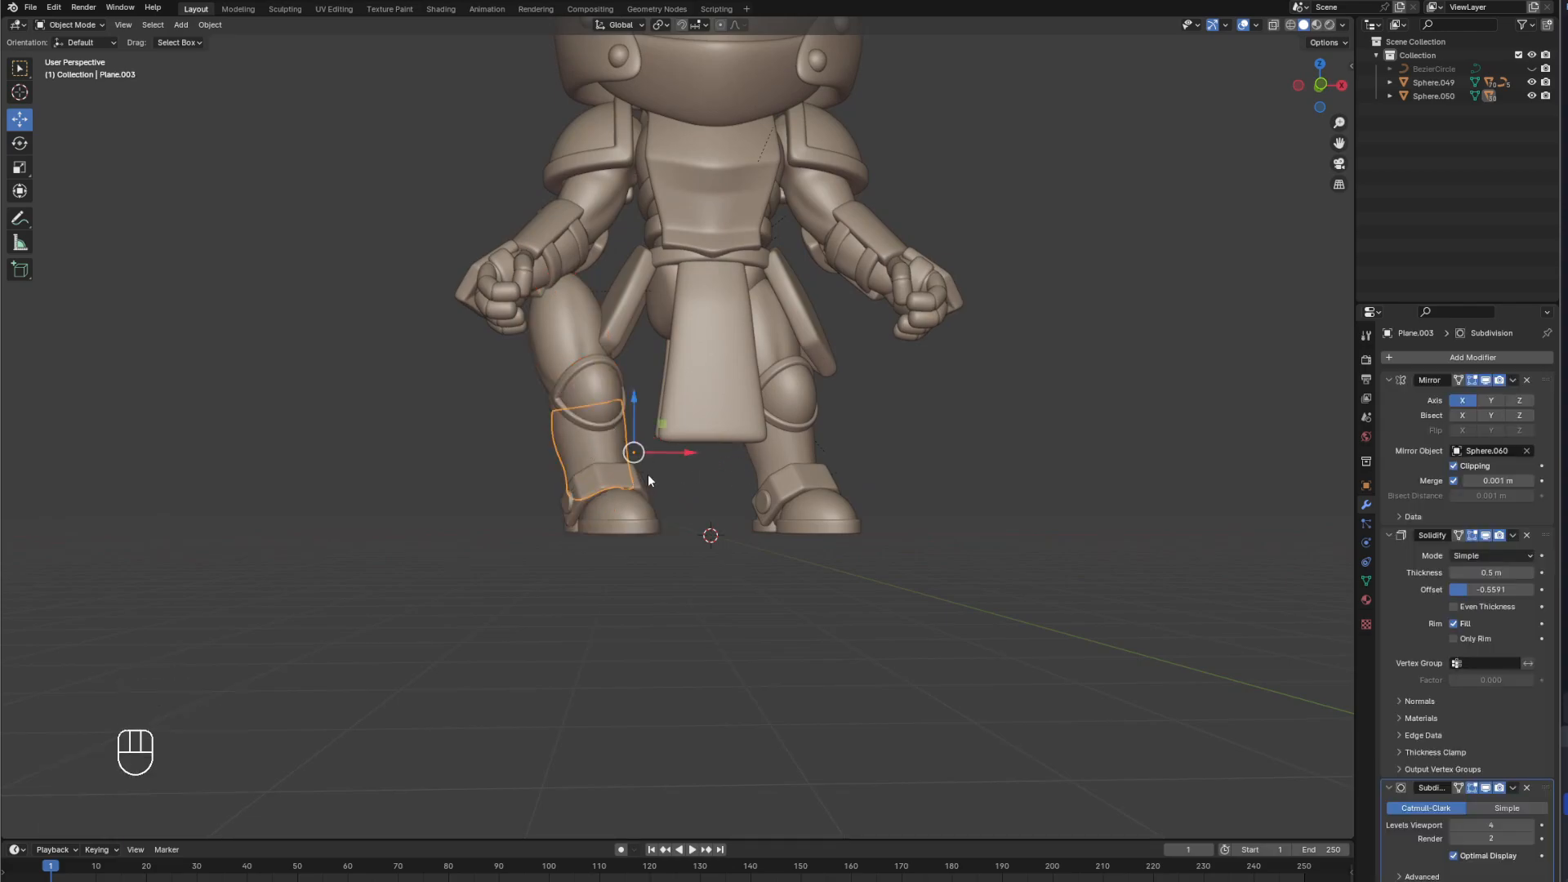
pyautogui.hotkey('ctrl', 'a')
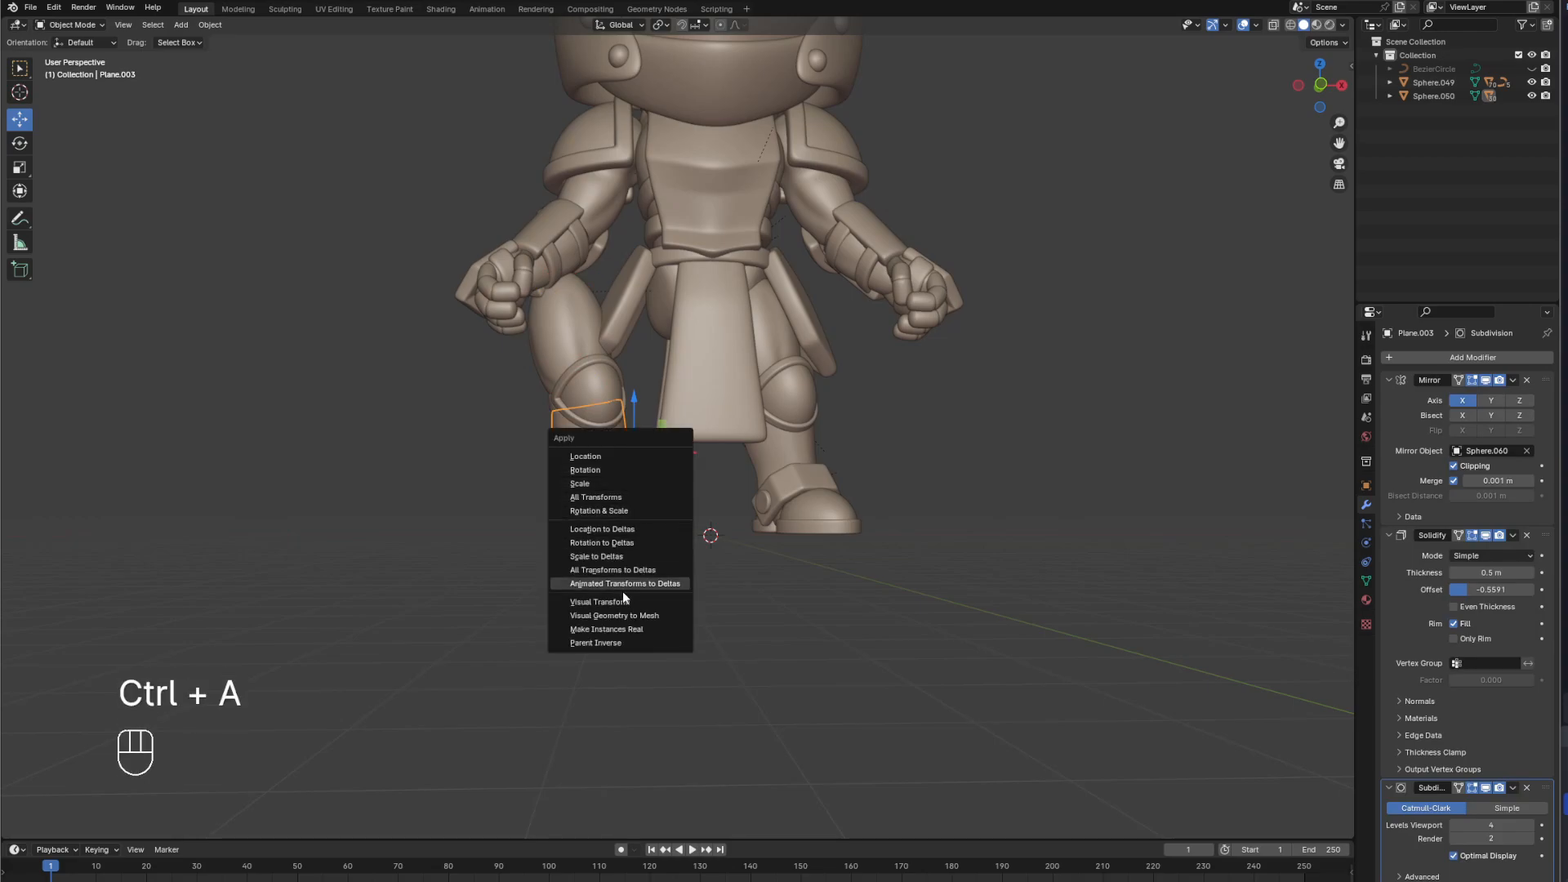
pyautogui.click(619, 617)
pyautogui.moveTo(514, 400); pyautogui.dragTo(619, 555)
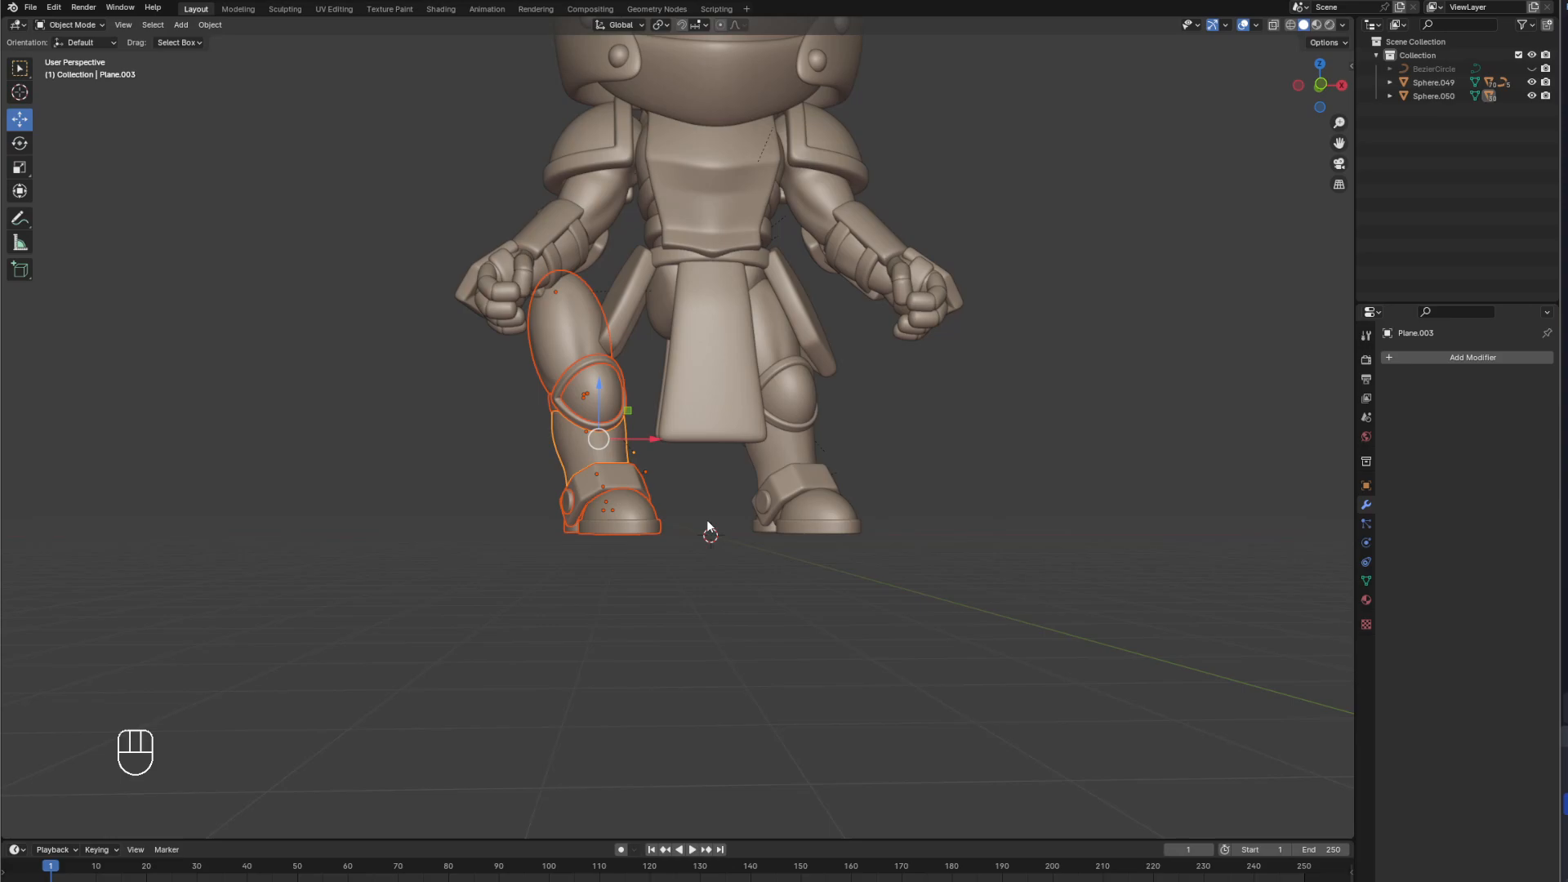
pyautogui.hotkey('ctrl', 'a')
pyautogui.click(629, 365)
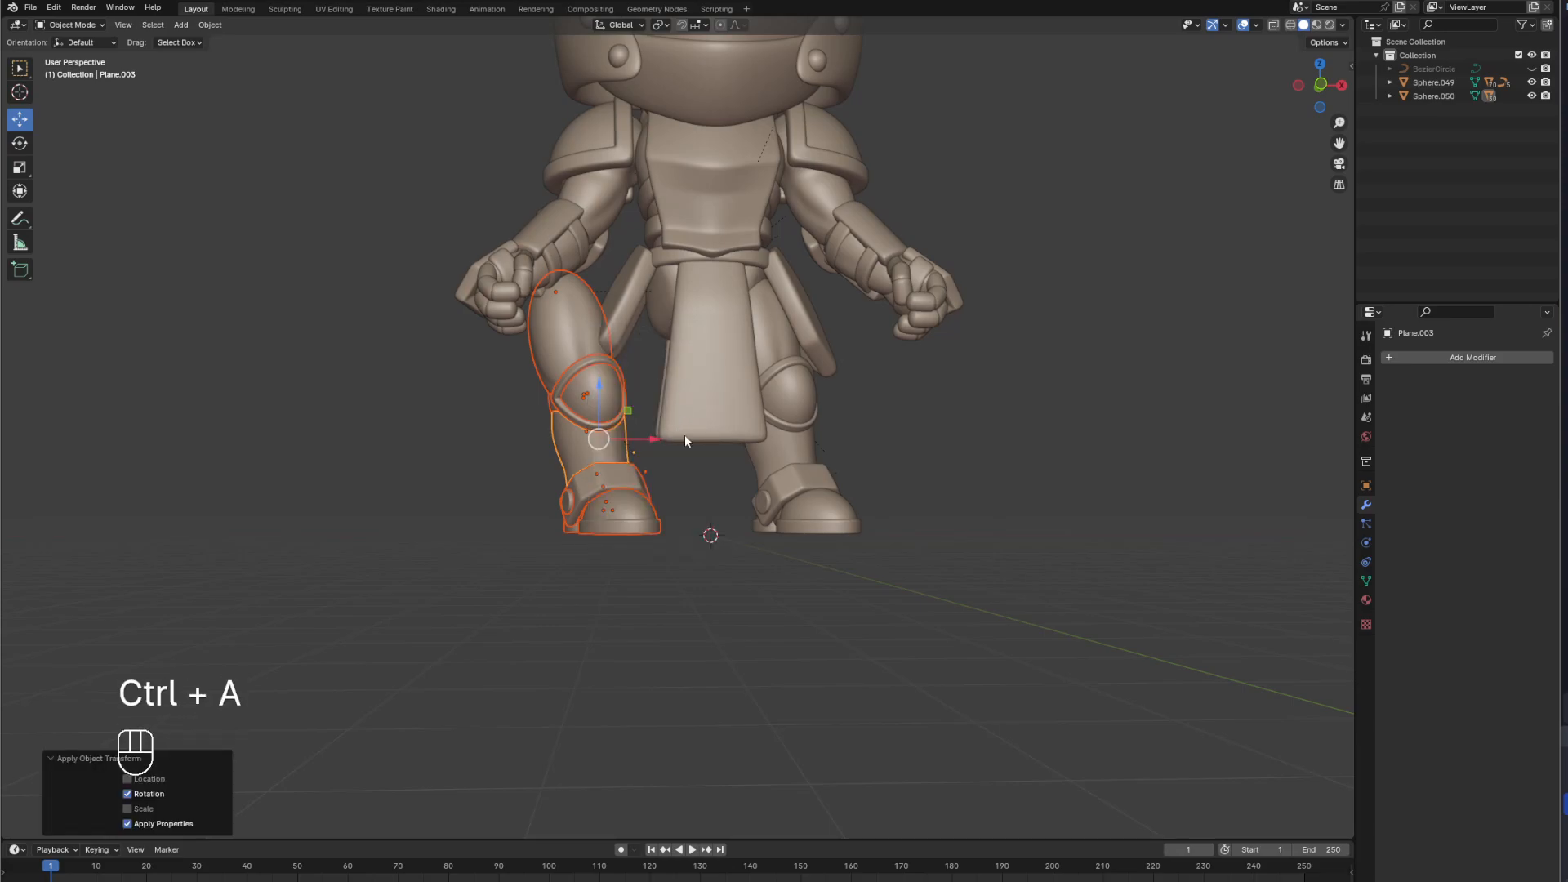
# Mirror the duplicated leg by scaling it -1 along X, and move it along X under the opposite hip.
pyautogui.press('s')
pyautogui.press('x')
pyautogui.rightClick(723, 480)
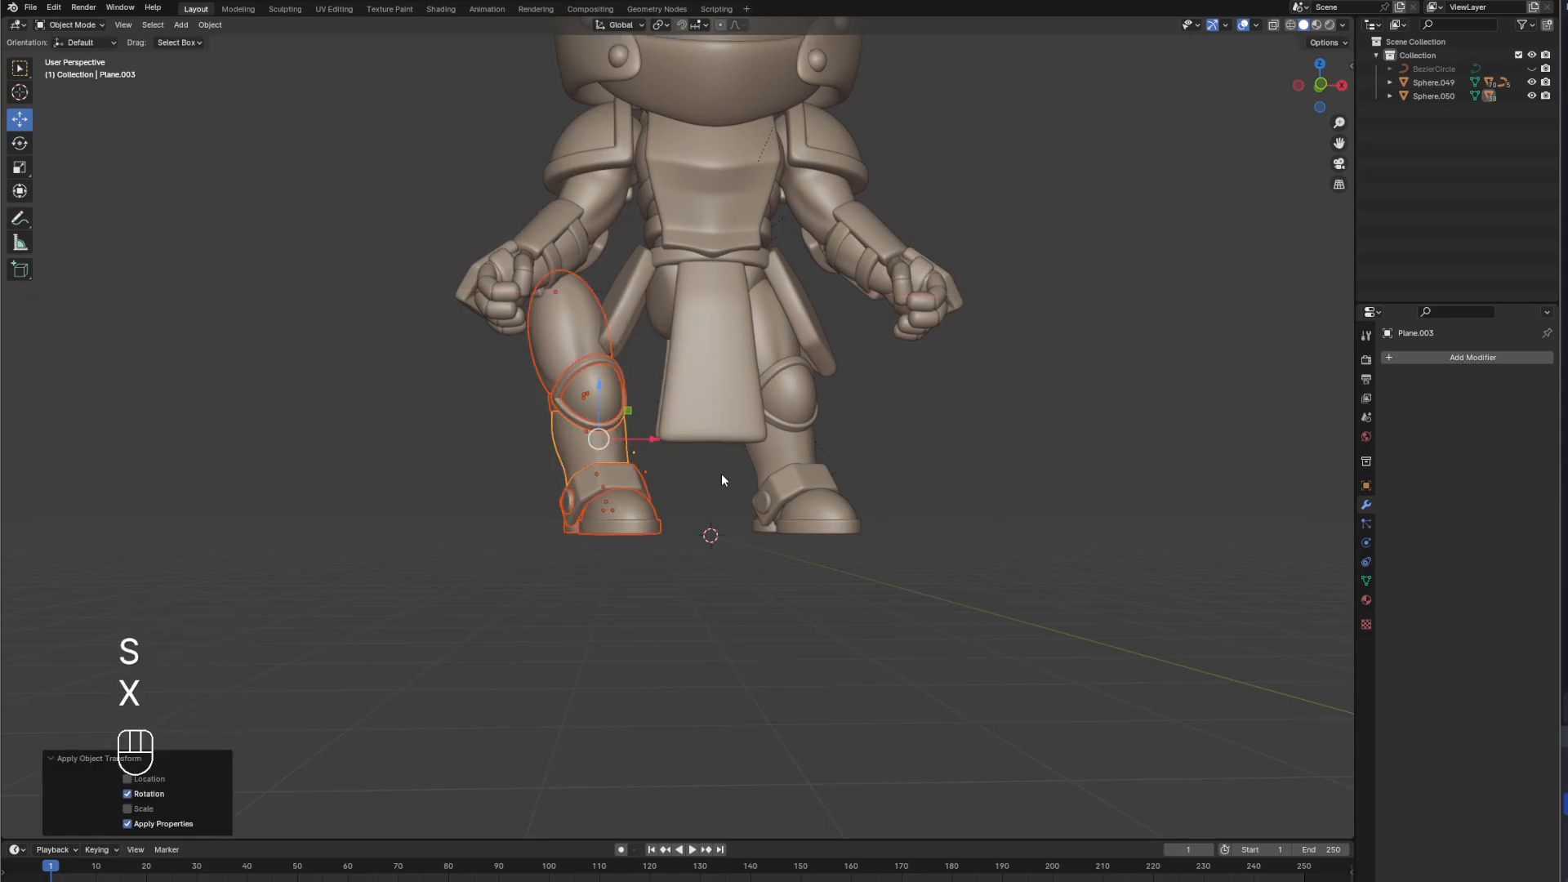
pyautogui.press('s')
pyautogui.press('x')
pyautogui.press('KP_Subtract')
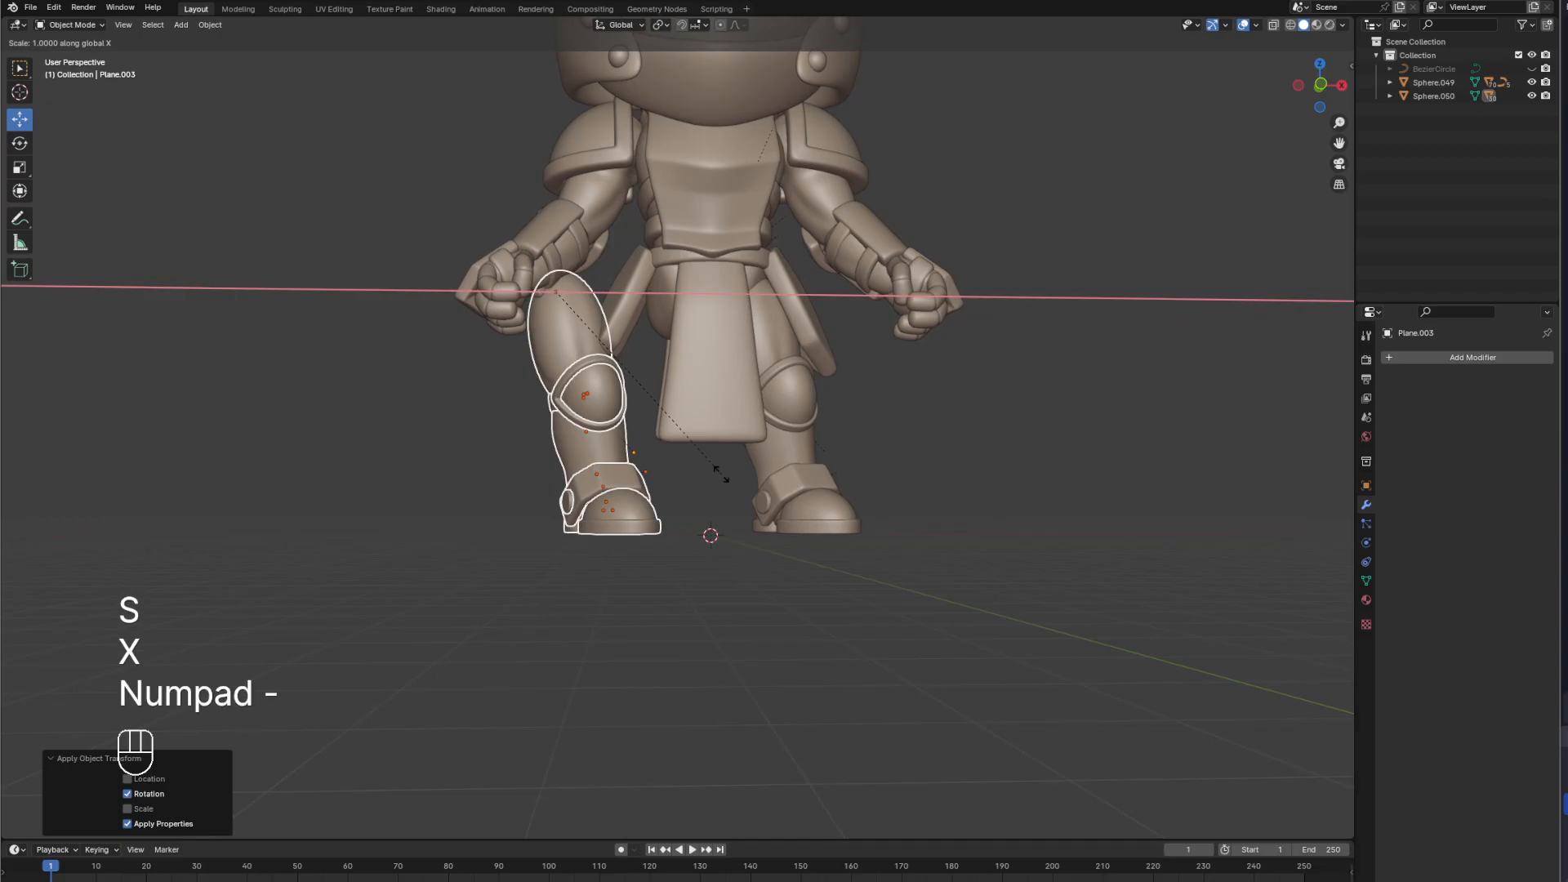
pyautogui.press('KP_1')
pyautogui.press('KP_Enter')
pyautogui.press('KP_1')
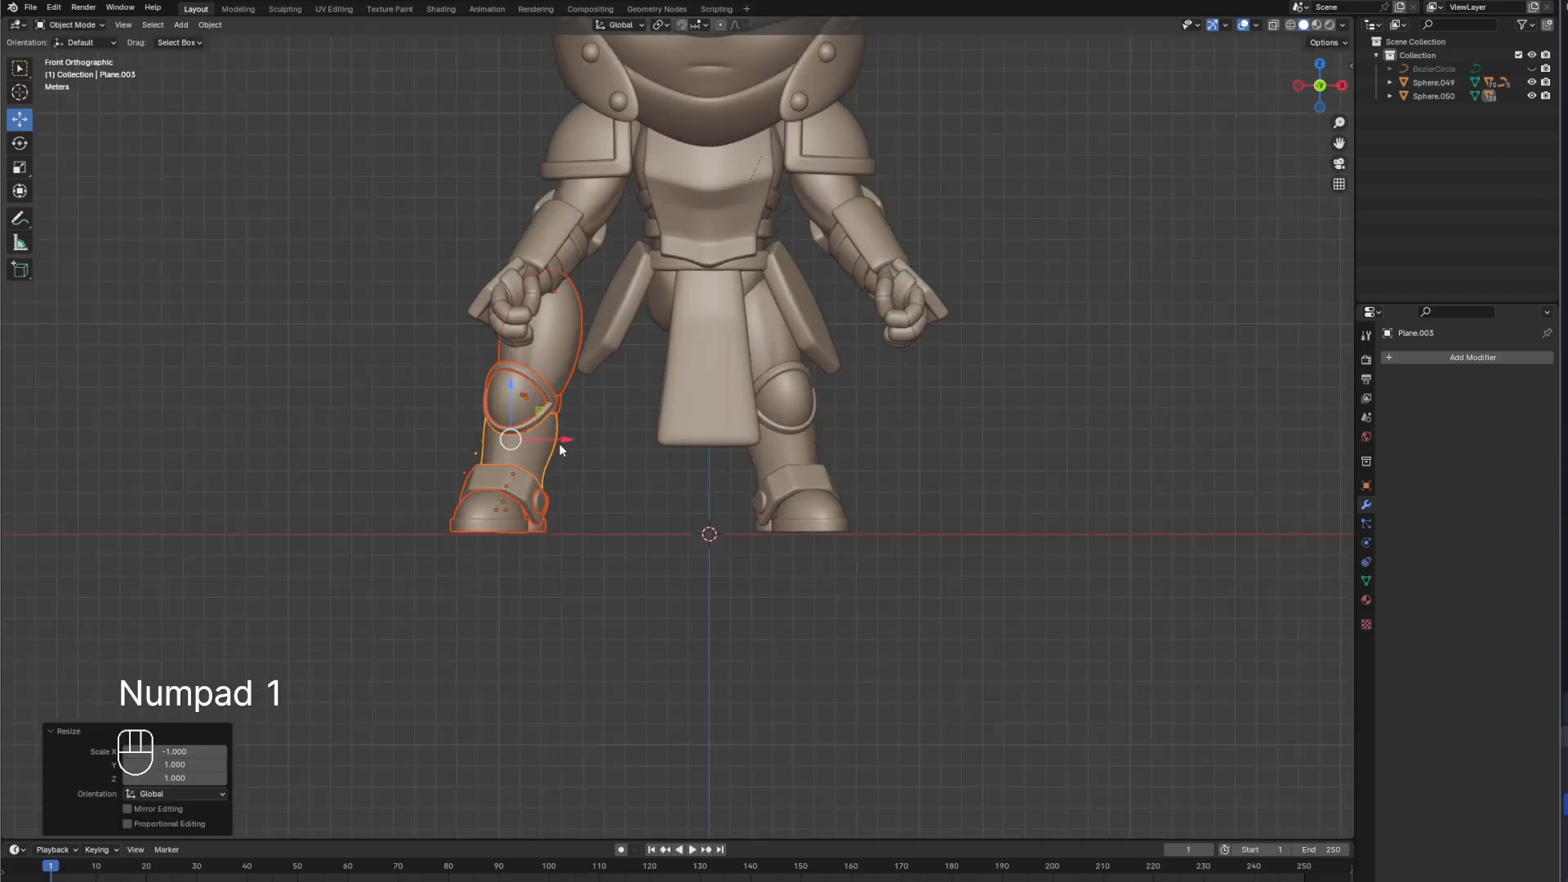
pyautogui.moveTo(565, 443); pyautogui.dragTo(690, 442)
pyautogui.click(937, 410)
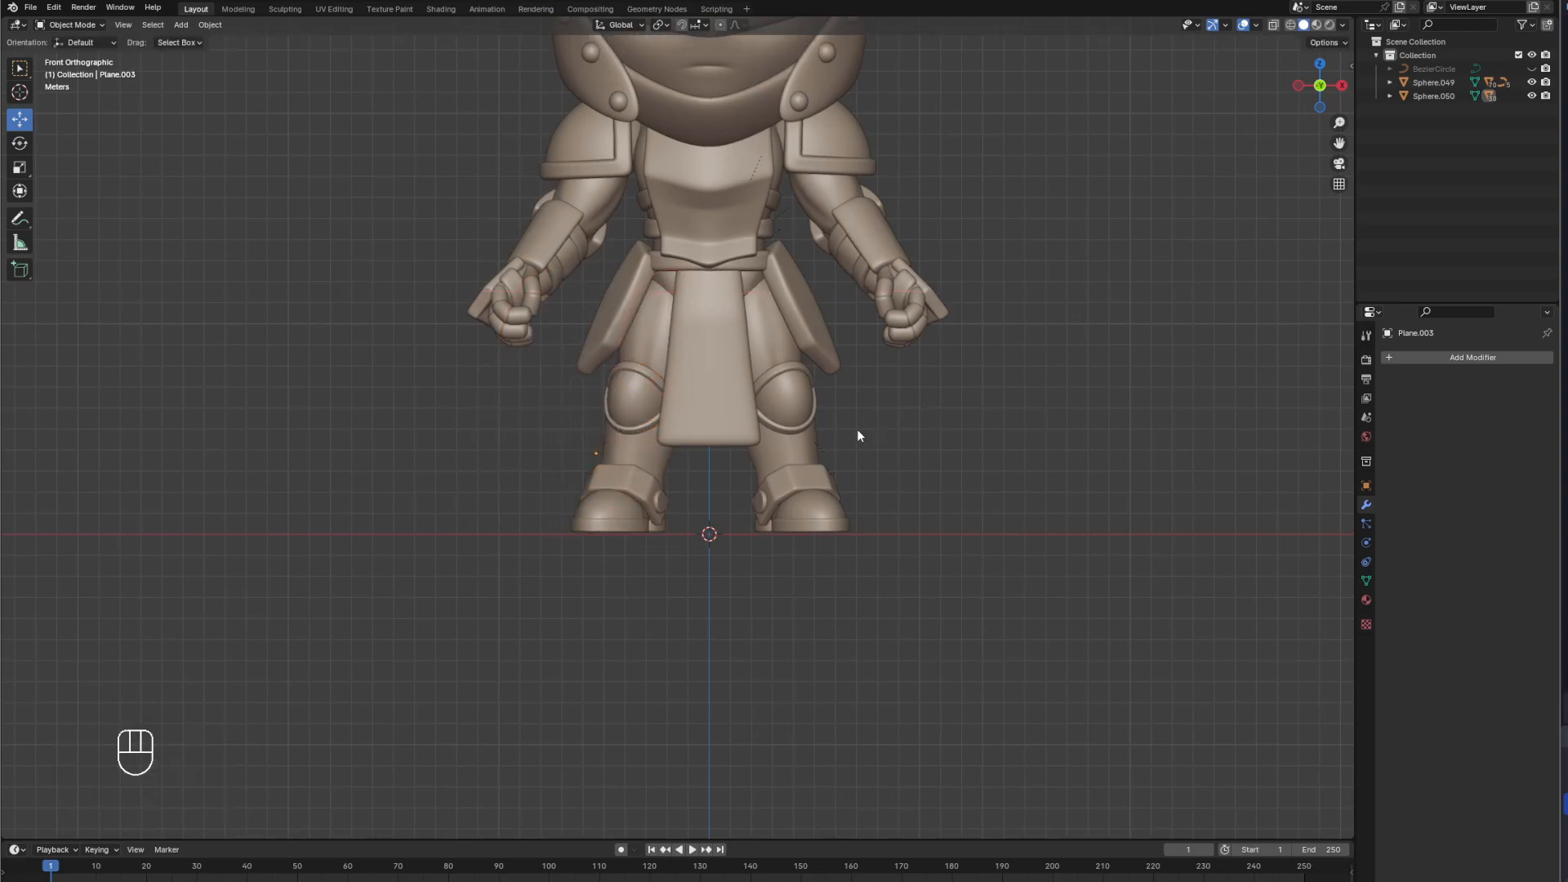
# Try rotating a hip piece and the upper arm to check that the attached armor follows.
pyautogui.moveTo(858, 436)
pyautogui.keyDown('shift'); pyautogui.mouseDown(button='middle')
pyautogui.moveTo(888, 441)
pyautogui.moveTo(644, 428)
pyautogui.moveTo(913, 472)
pyautogui.moveTo(871, 436)
pyautogui.mouseUp(button='middle'); pyautogui.keyUp('shift')
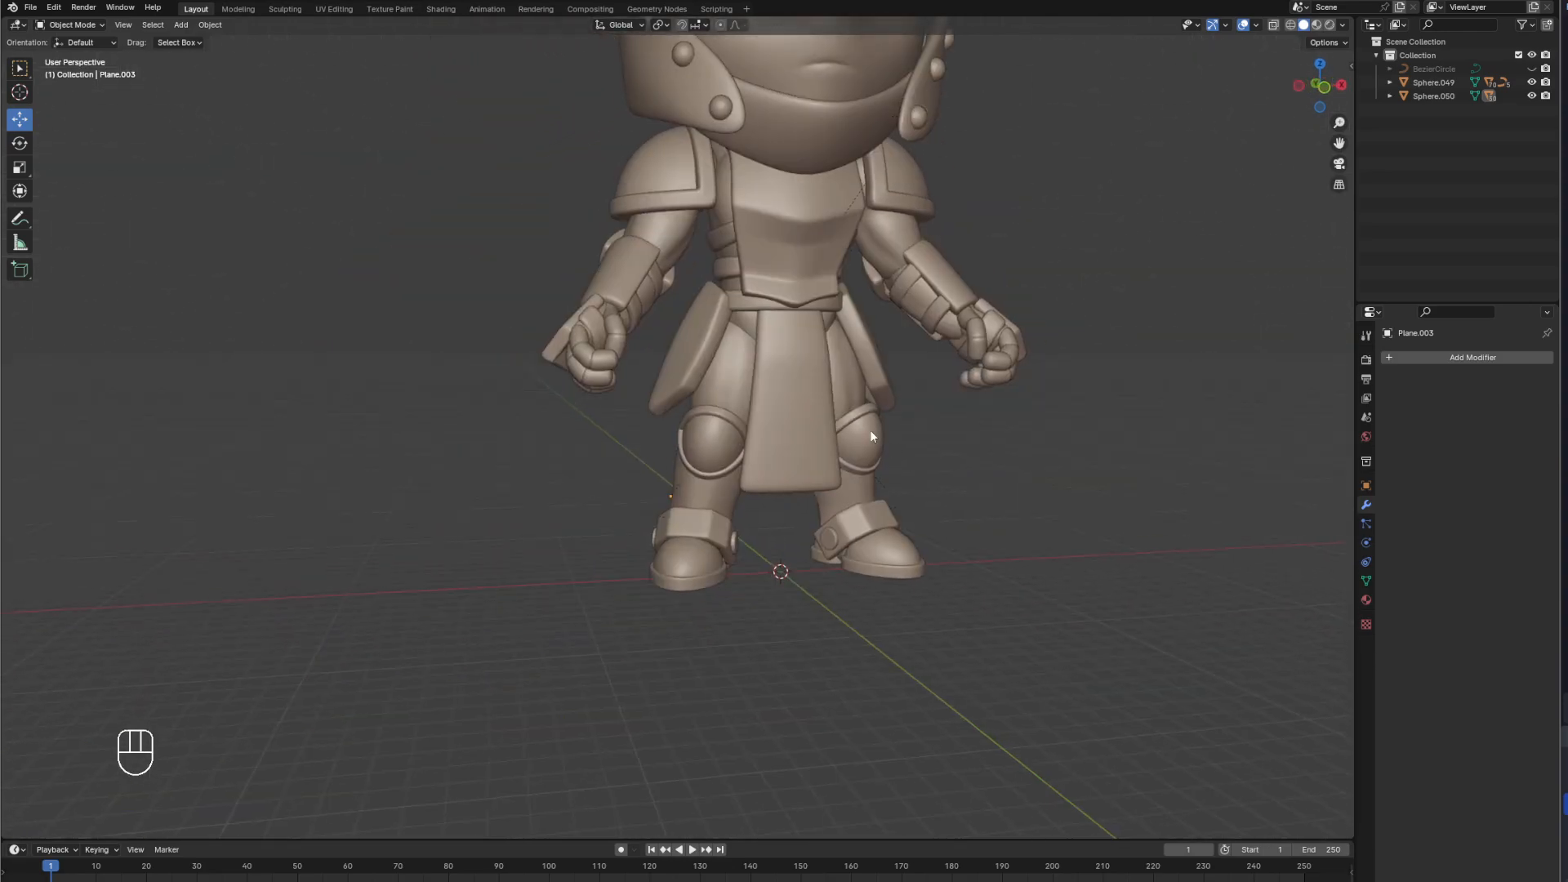
pyautogui.click(825, 432)
pyautogui.click(856, 390)
pyautogui.press('r')
pyautogui.click(937, 420)
pyautogui.press('KP_1')
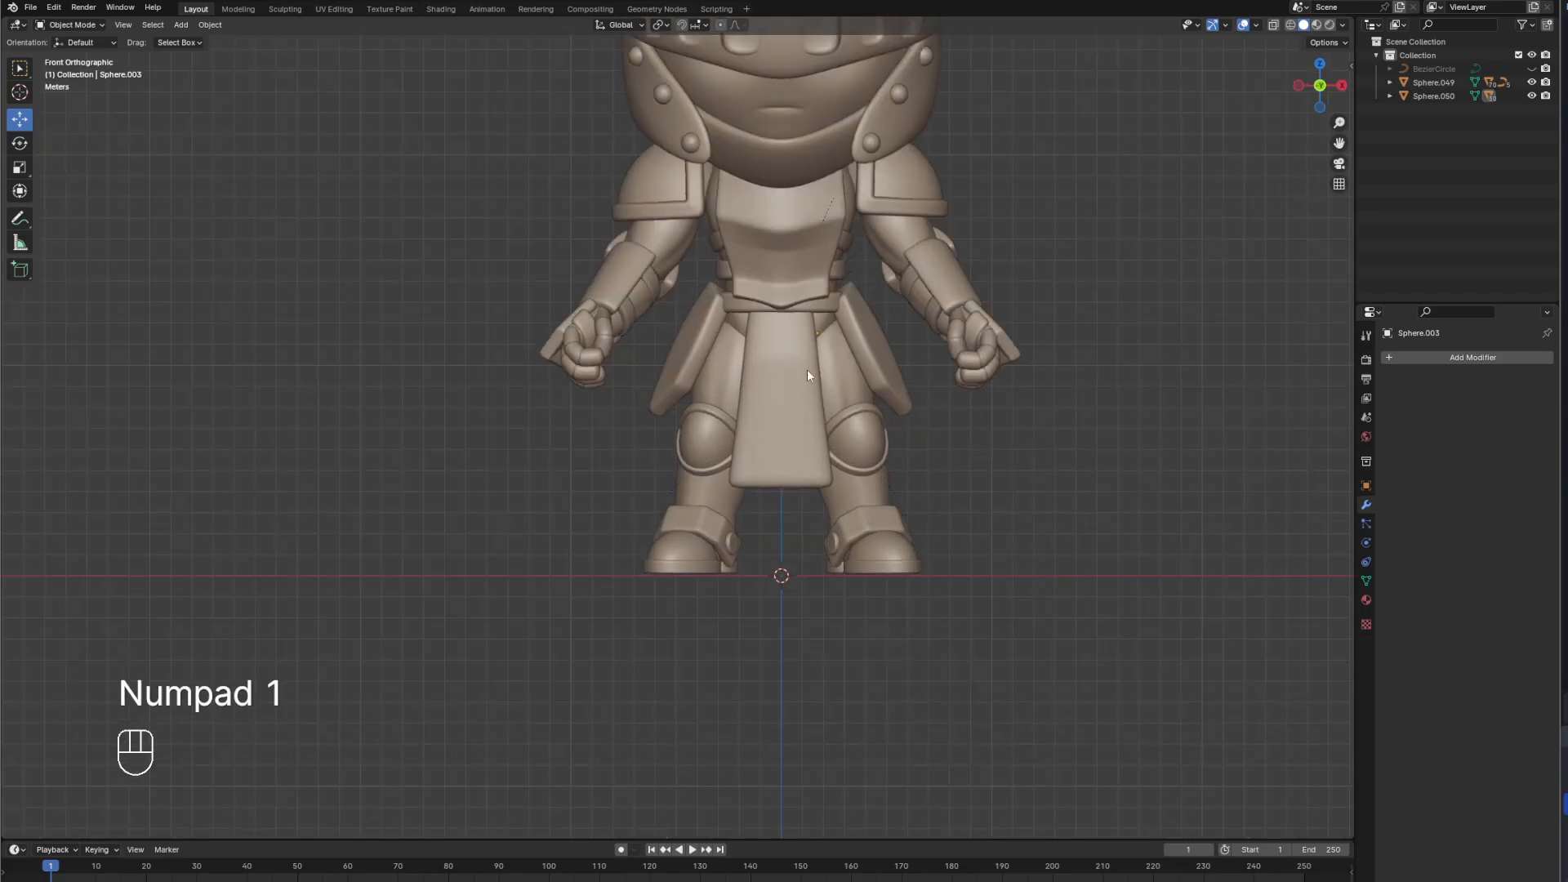
pyautogui.click(877, 256)
pyautogui.press('r')
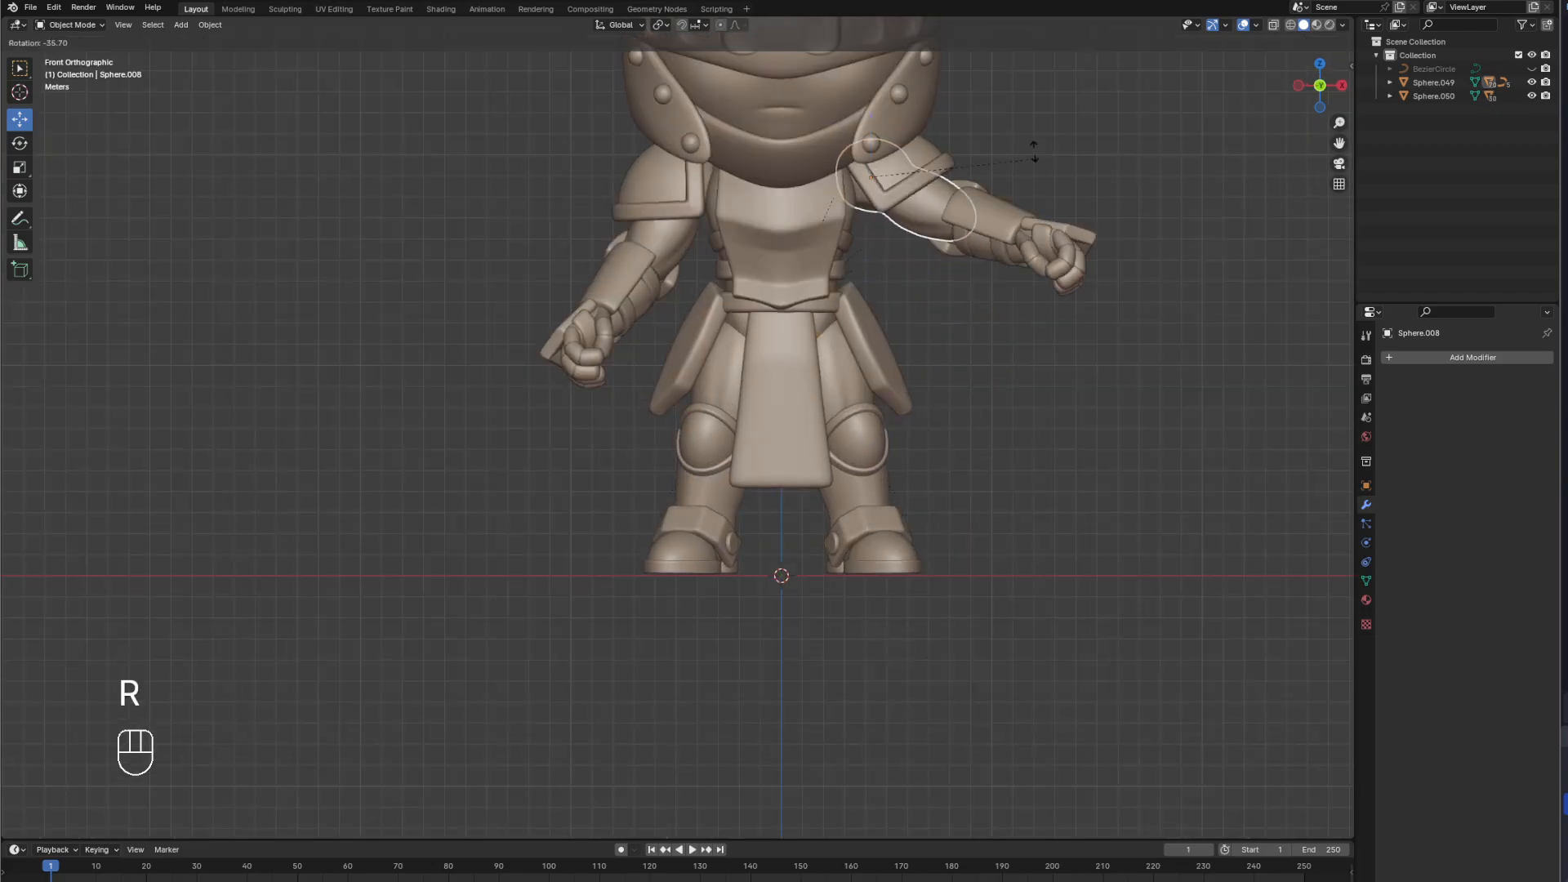
pyautogui.click(772, 487)
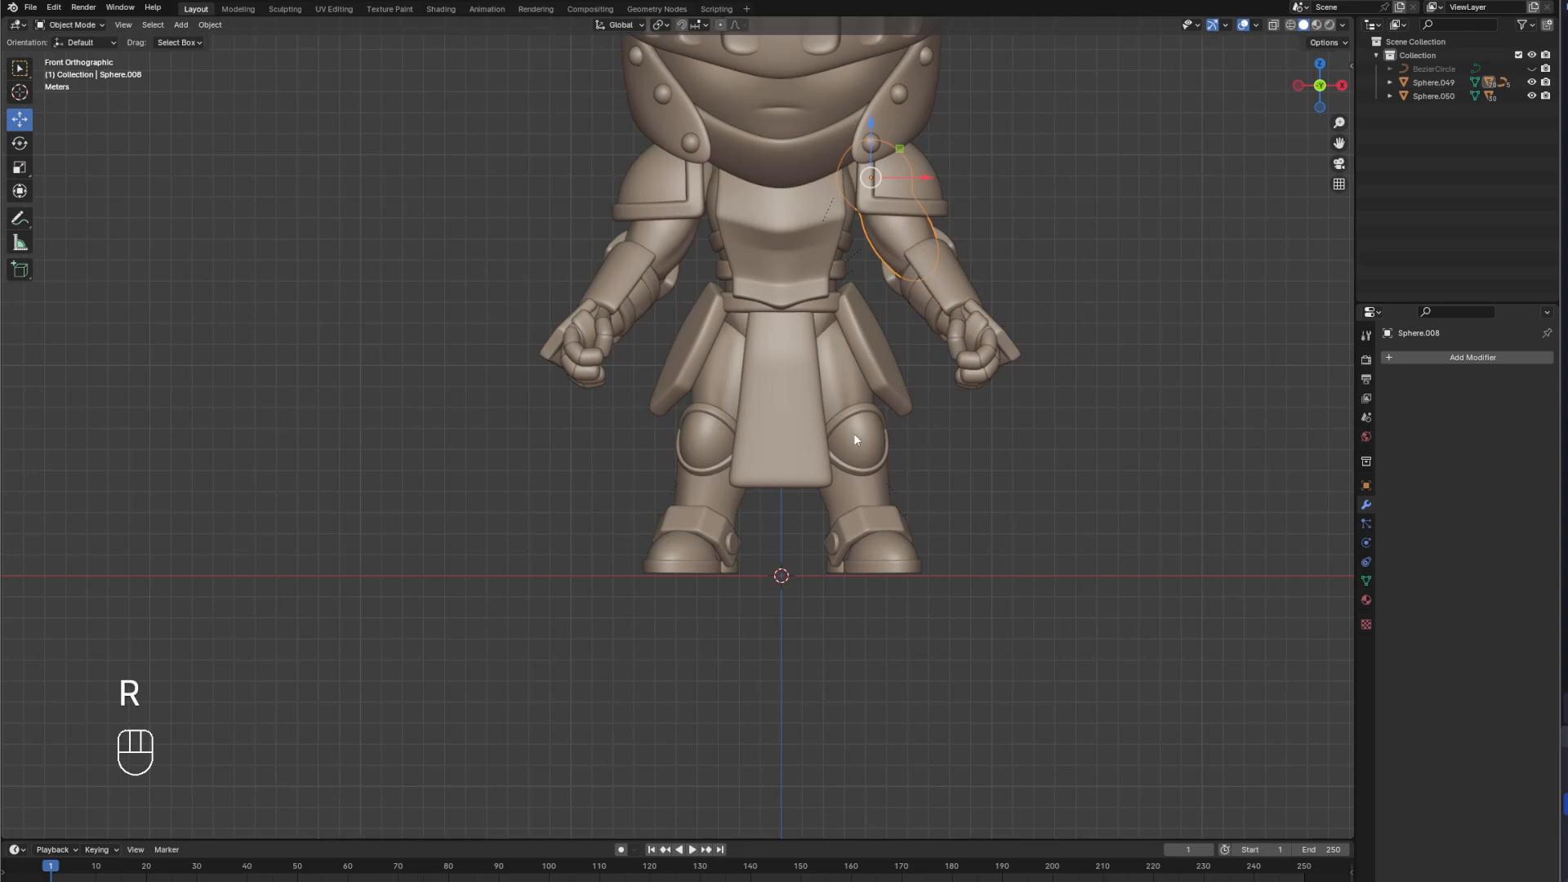
# Try rotating the mirrored leg's thigh and lower leg to check that the armor pieces follow.
pyautogui.click(728, 377)
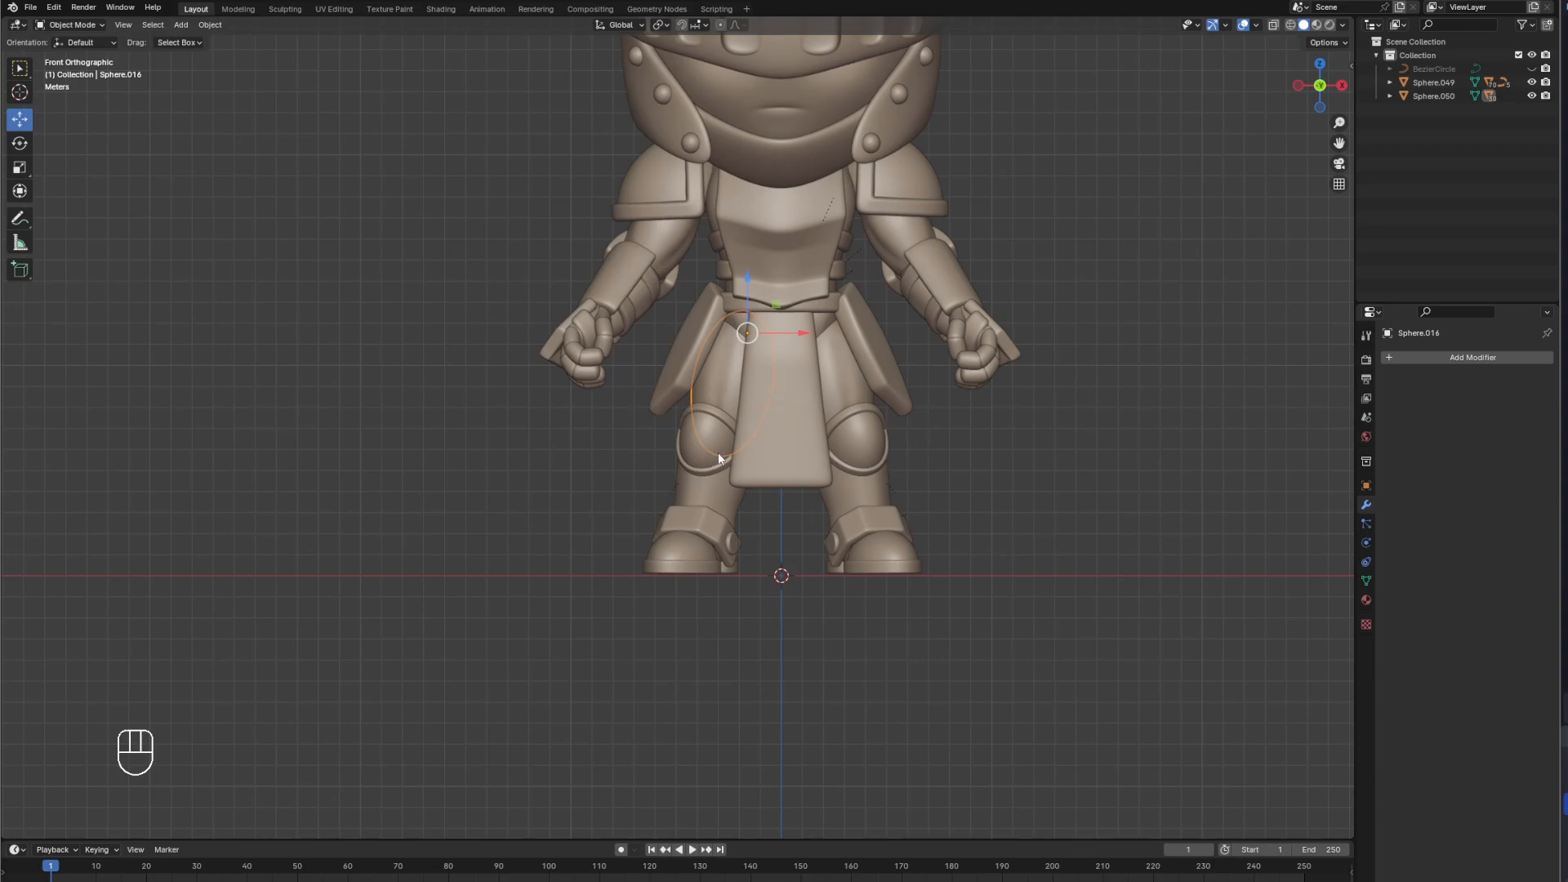
pyautogui.press('r')
pyautogui.moveTo(634, 513); pyautogui.dragTo(994, 489, button='middle')
pyautogui.click(634, 483)
pyautogui.moveTo(635, 483); pyautogui.dragTo(874, 443, button='middle')
pyautogui.press('r')
pyautogui.rightClick(766, 529)
pyautogui.click(978, 468)
pyautogui.moveTo(981, 472); pyautogui.dragTo(901, 477, button='middle')
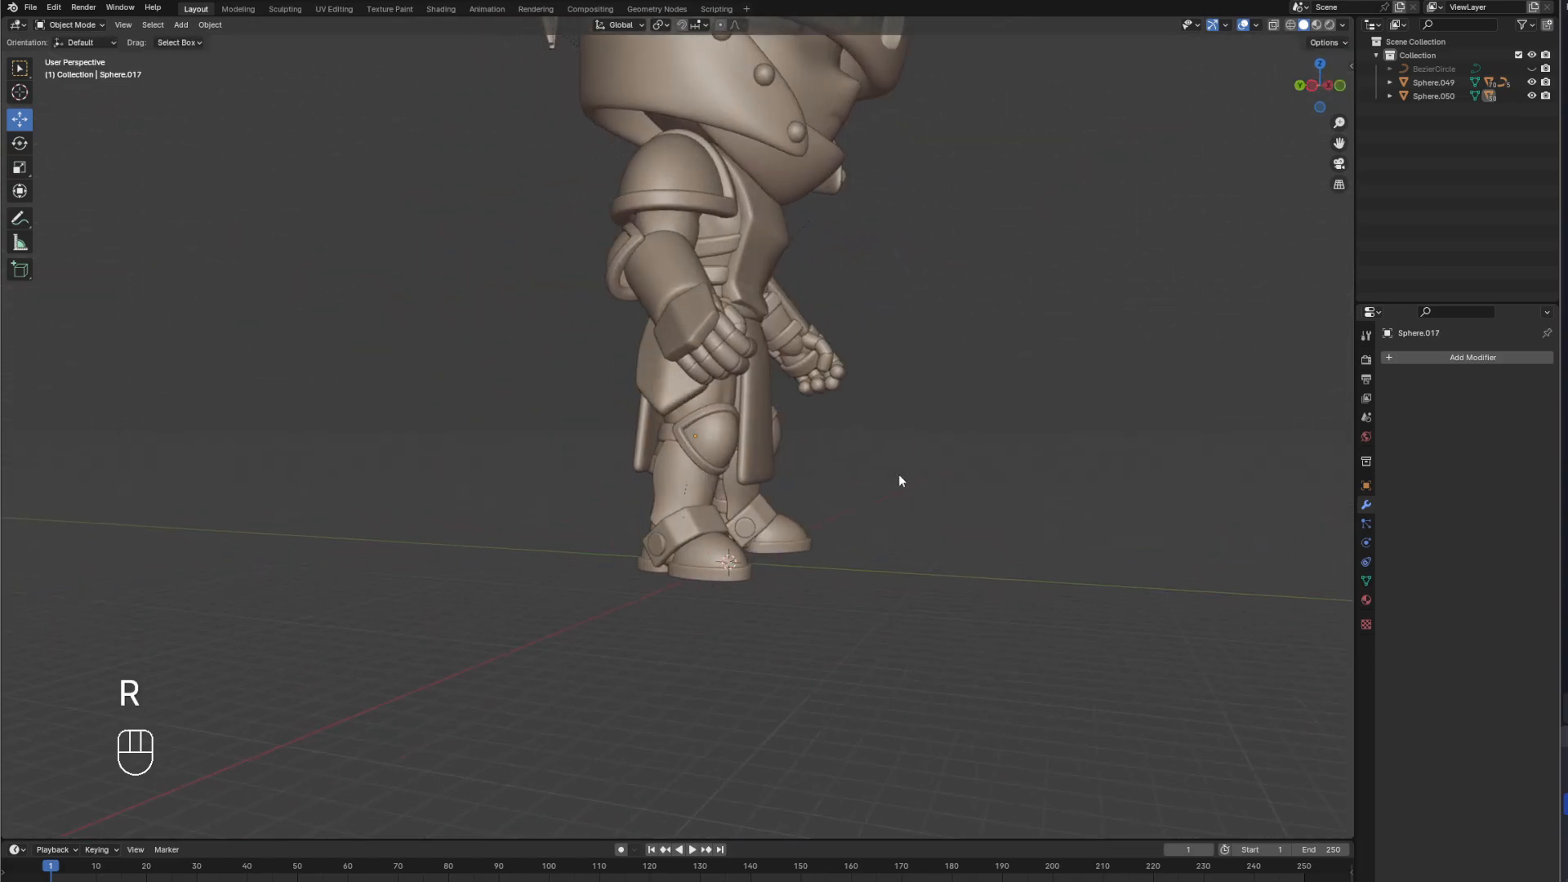
# Inspect the finished knight from the front, the side and perspective angles, close up and as a whole.
pyautogui.press('KP_1')
pyautogui.scroll(2, 987, 231)
pyautogui.keyDown('shift'); pyautogui.moveTo(989, 231); pyautogui.dragTo(899, 417, button='middle'); pyautogui.keyUp('shift')
pyautogui.press('KP_1')
pyautogui.scroll(3, 899, 405)
pyautogui.scroll(1, 919, 458)
pyautogui.moveTo(938, 501); pyautogui.dragTo(955, 529, button='middle')
pyautogui.scroll(2, 853, 533)
pyautogui.scroll(1, 855, 531)
pyautogui.scroll(2, 915, 490)
pyautogui.scroll(-3, 912, 494)
pyautogui.scroll(2, 779, 507)
pyautogui.scroll(-2, 969, 525)
pyautogui.keyDown('shift'); pyautogui.moveTo(891, 487); pyautogui.dragTo(839, 516, button='middle'); pyautogui.keyUp('shift')
pyautogui.press('KP_1')
pyautogui.press('KP_3')
pyautogui.press('KP_1')
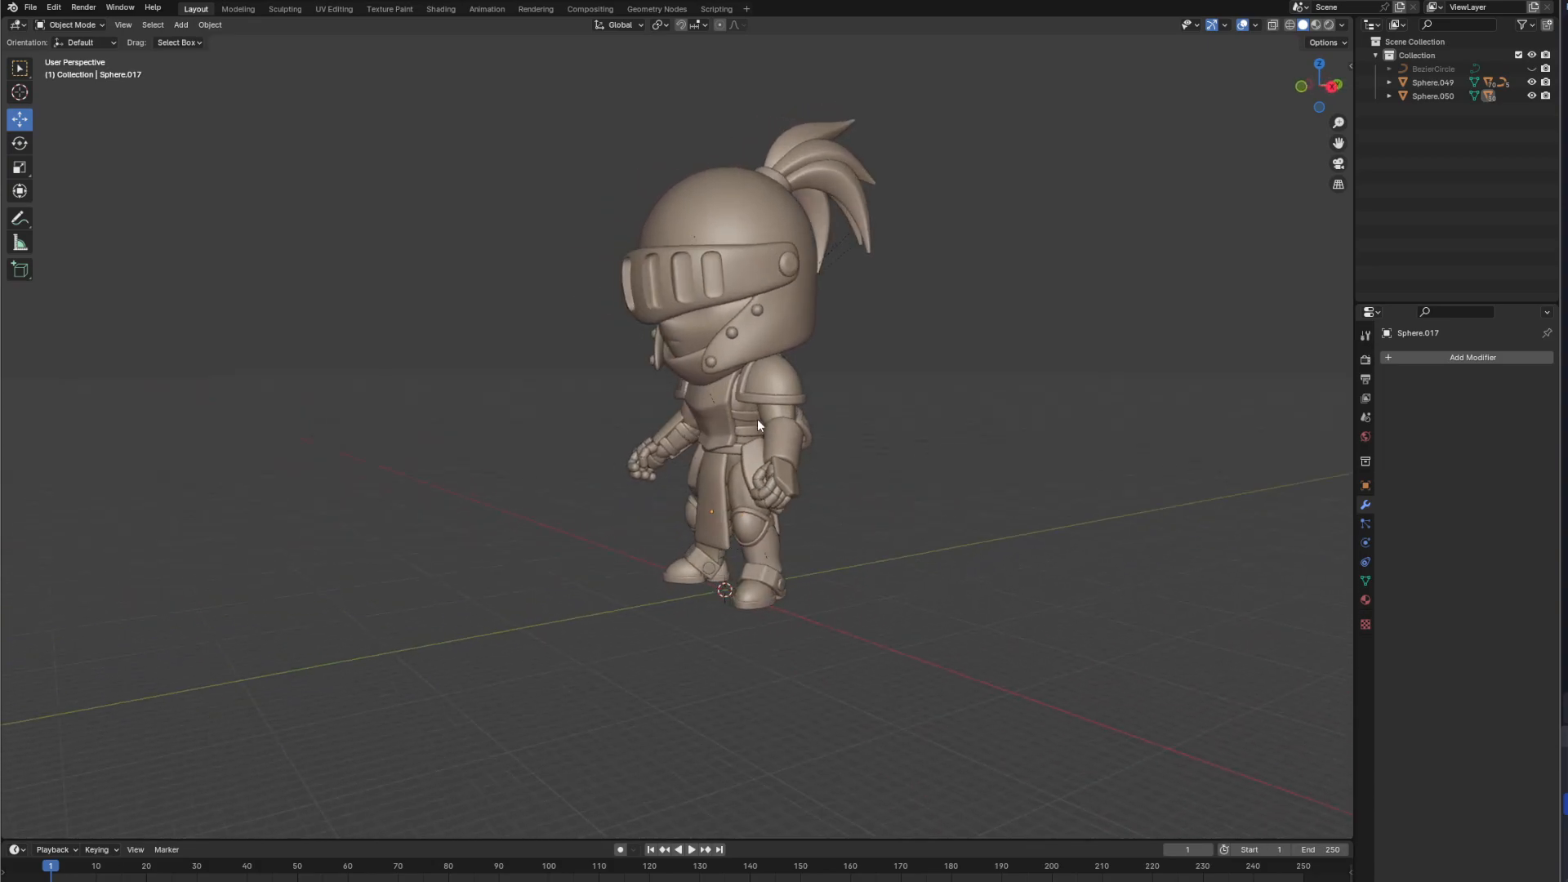
pyautogui.moveTo(616, 486); pyautogui.dragTo(718, 497, button='middle')
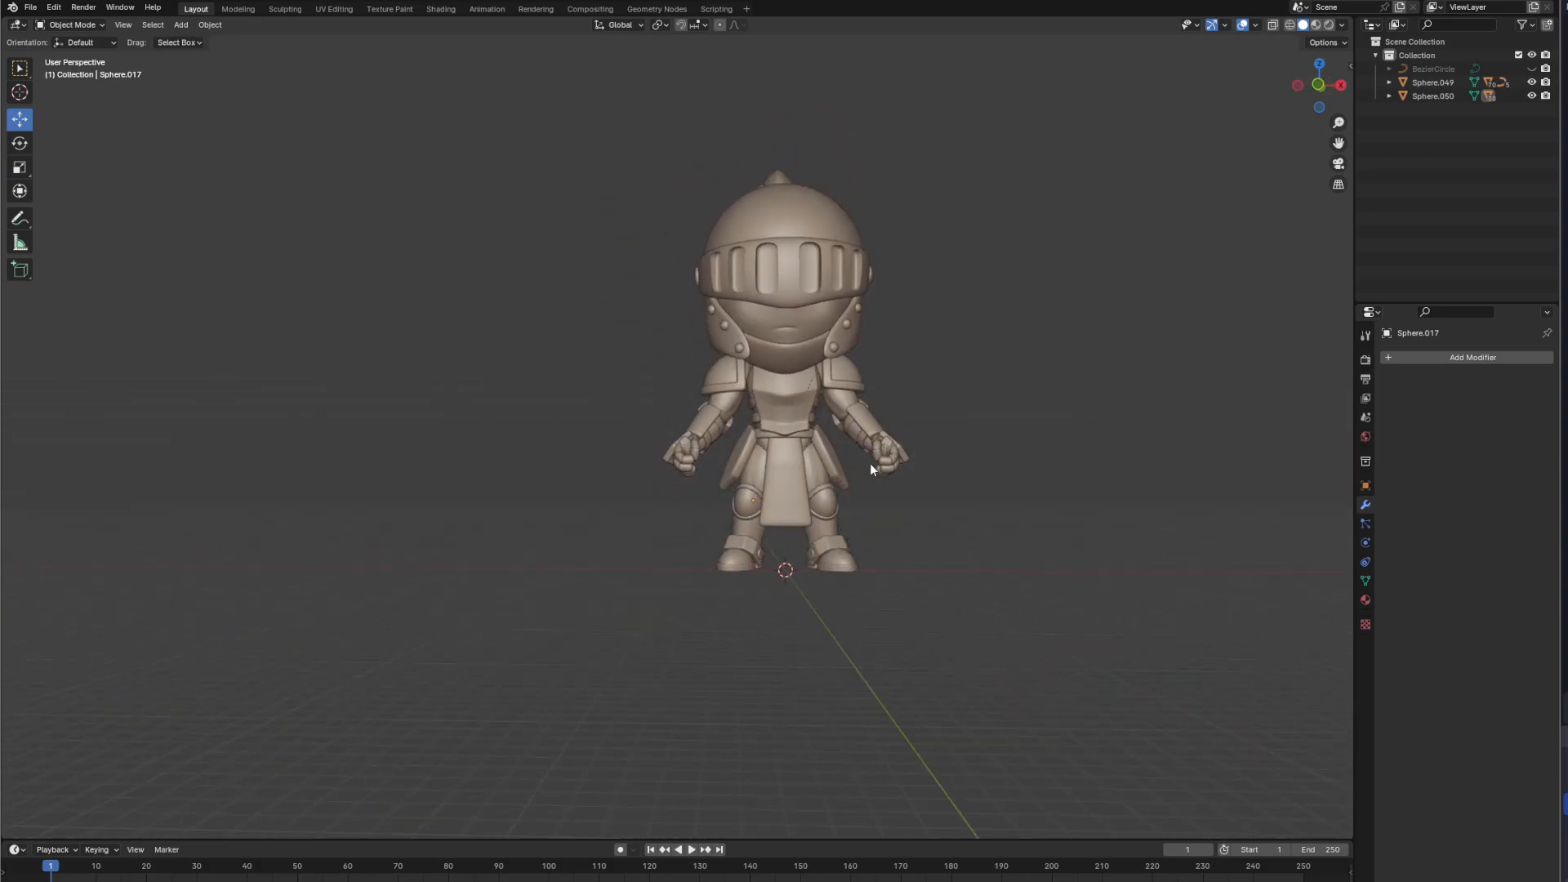
pyautogui.moveTo(969, 505); pyautogui.dragTo(899, 459, button='middle')
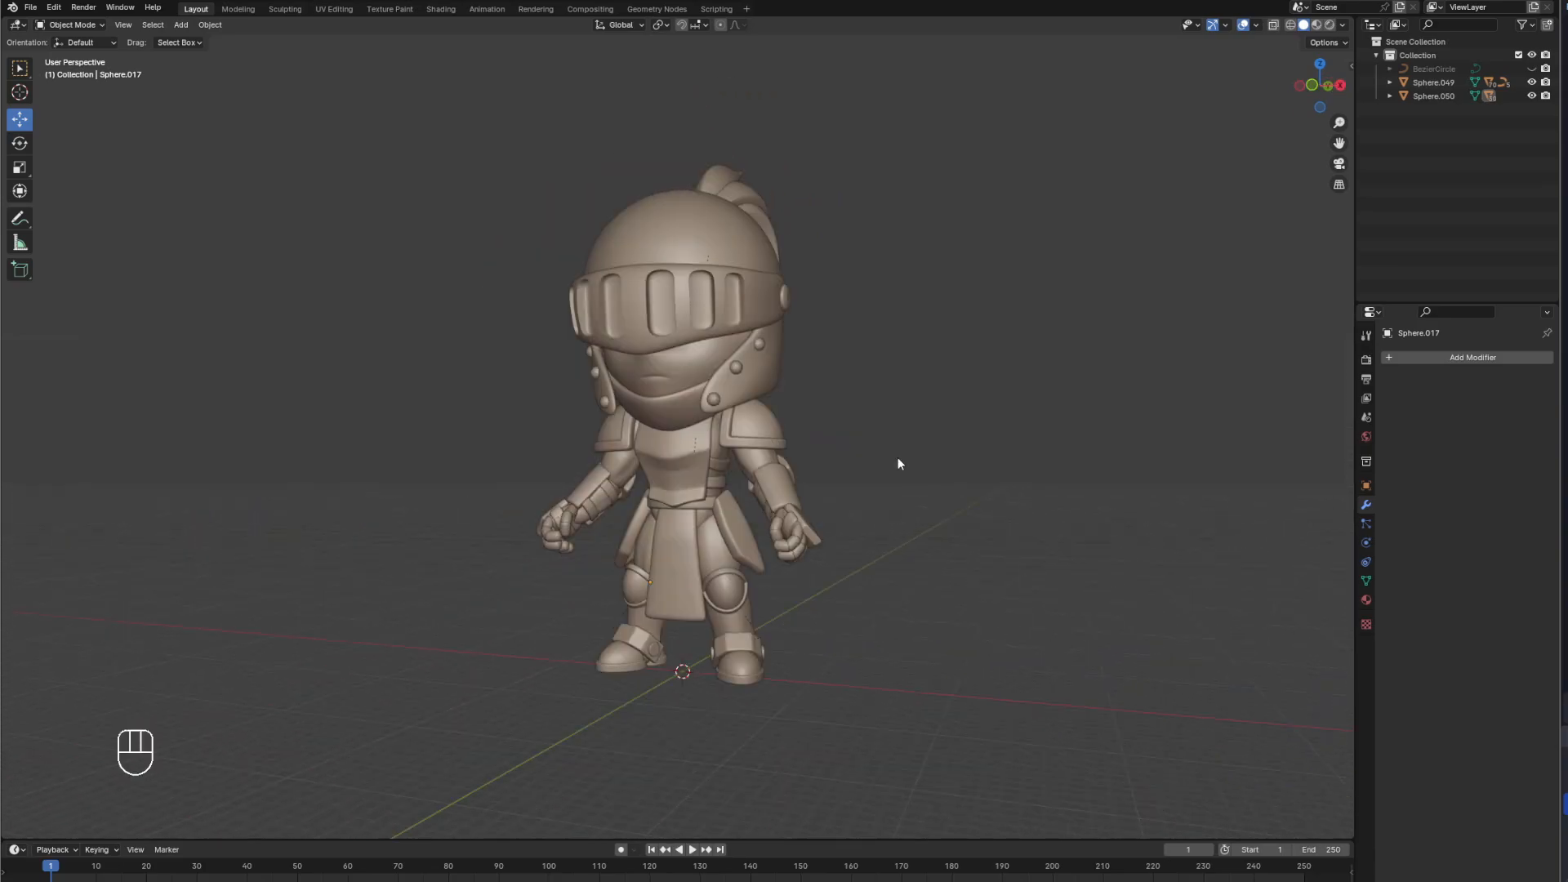
pyautogui.scroll(2, 899, 463)
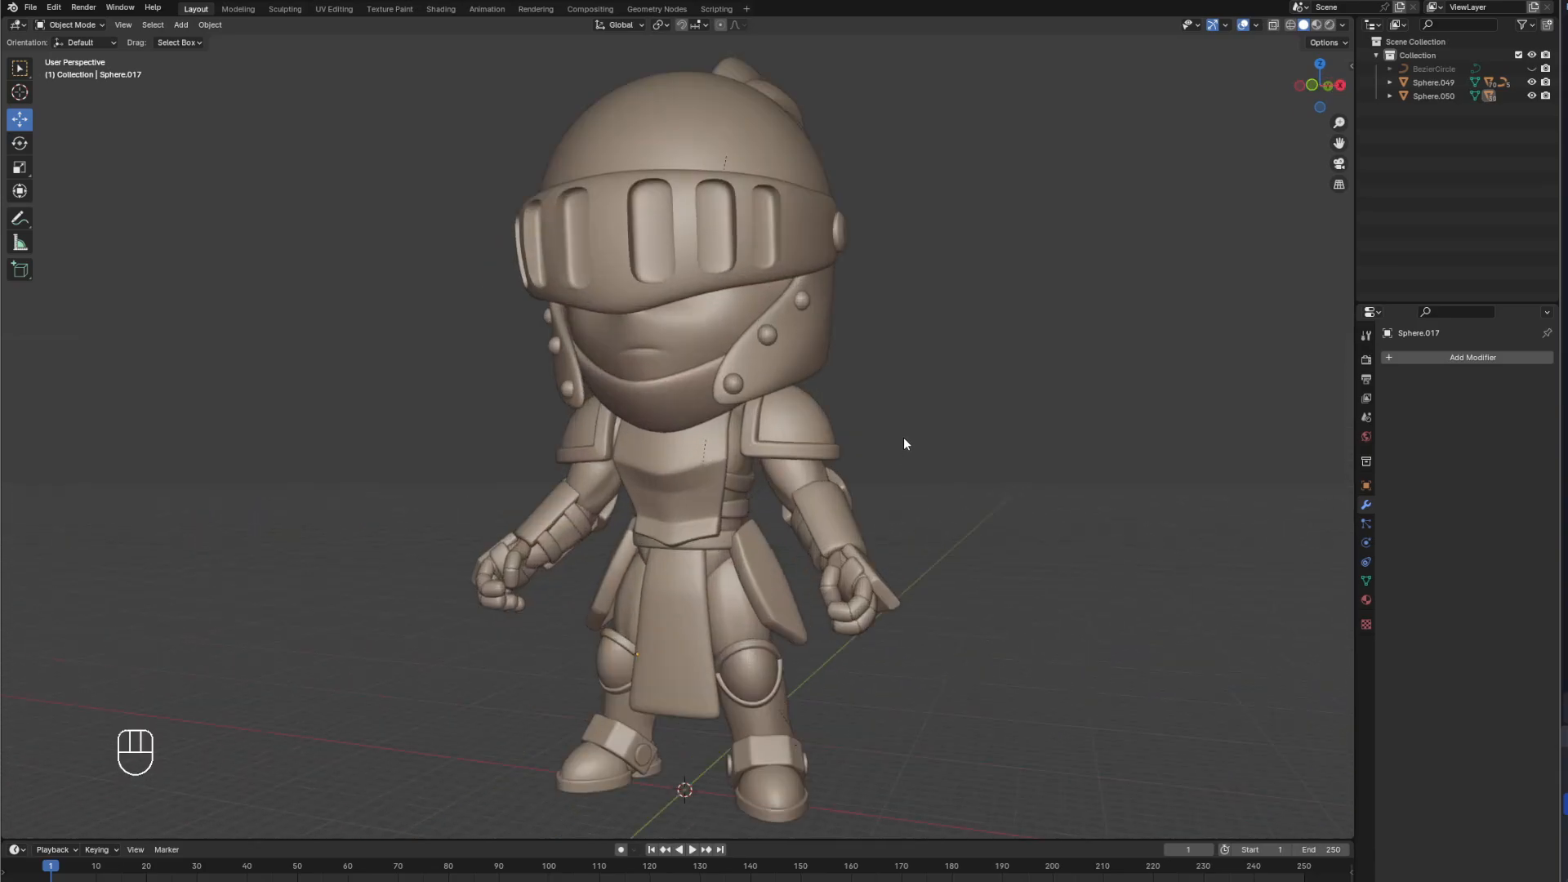
pyautogui.scroll(-2, 919, 458)
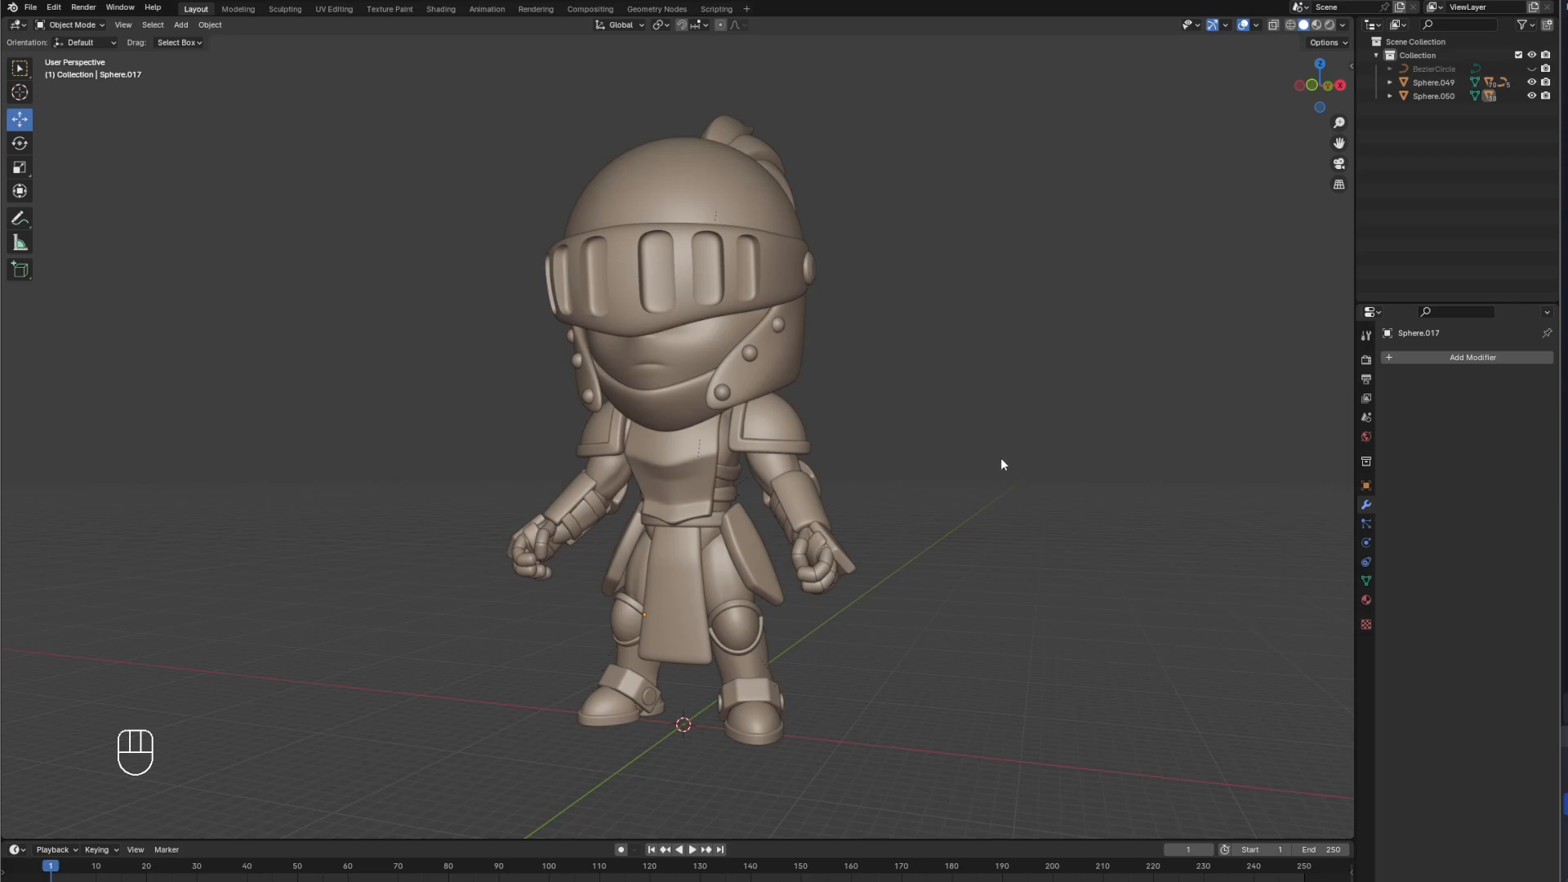
pyautogui.moveTo(913, 517); pyautogui.dragTo(991, 552, button='middle')
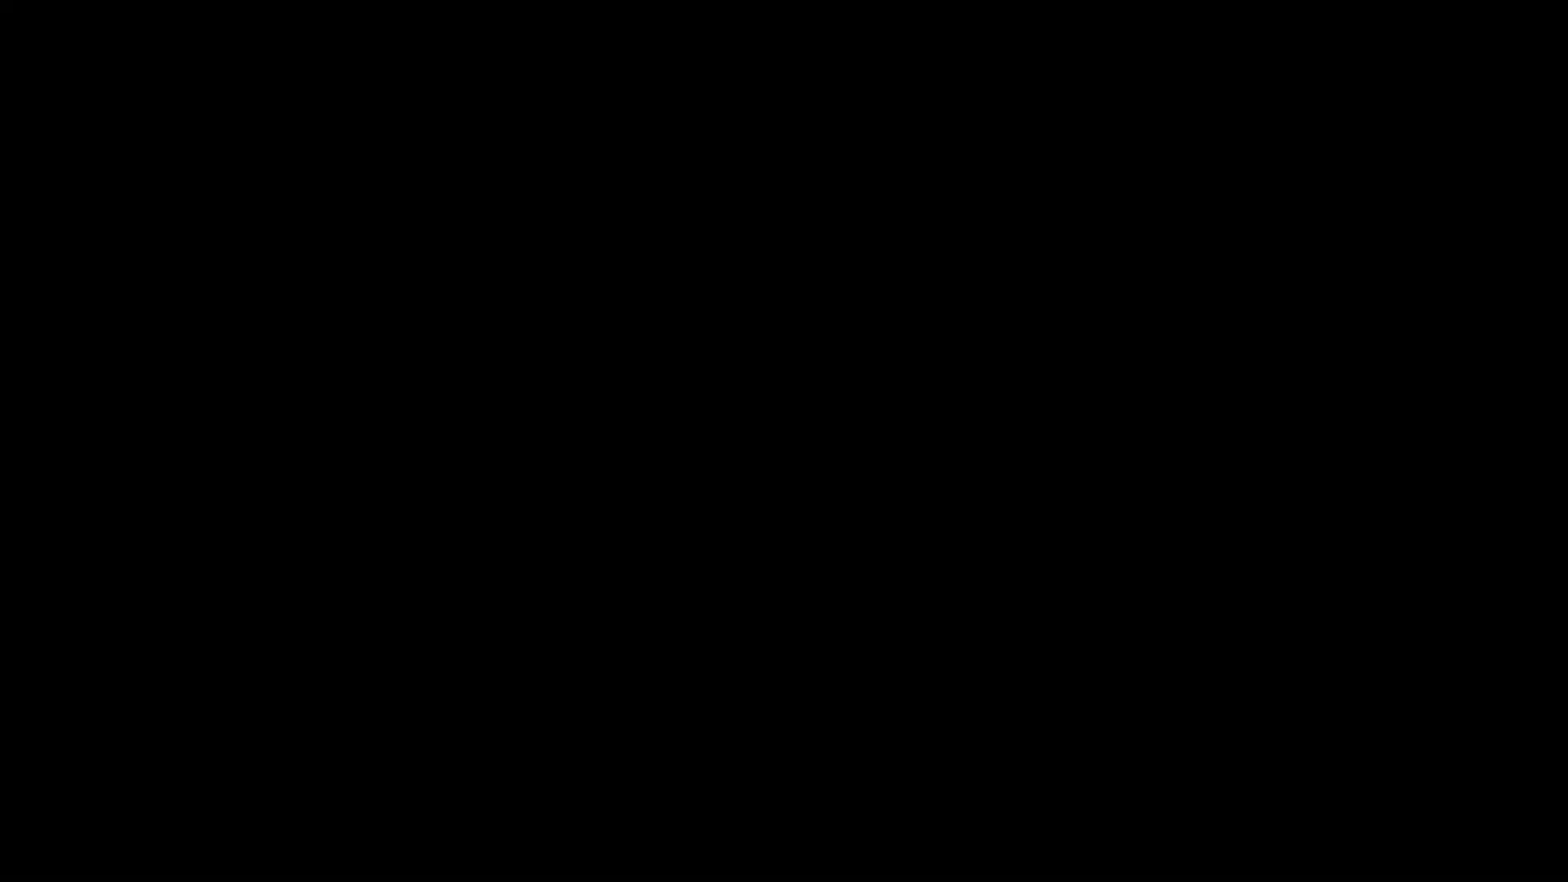